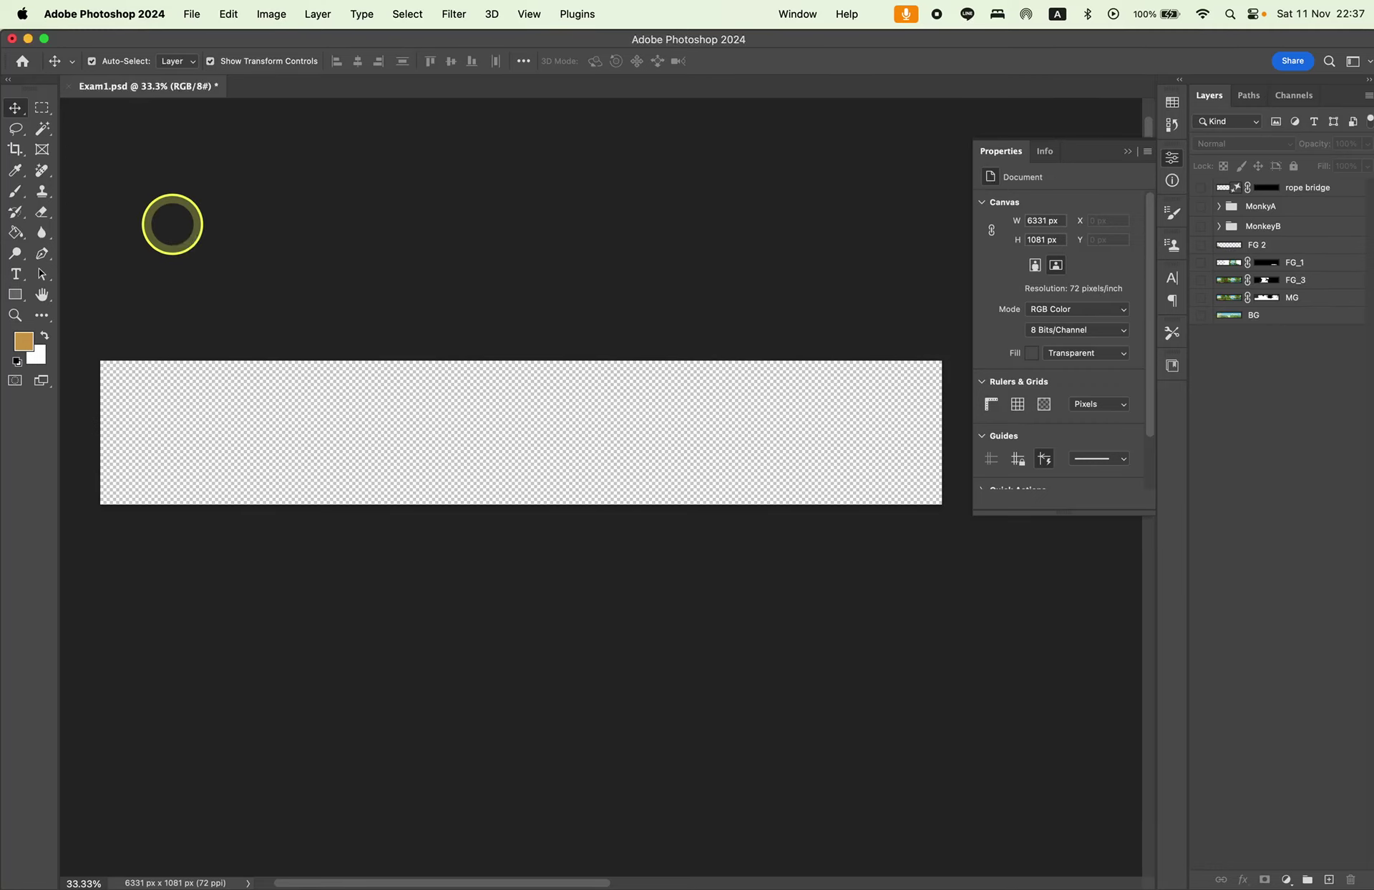
Turn on the BG, MG, FG_3 and FG_1 layers to reveal the jungle landscape.
{"action": "left_click", "coordinate": [191, 14]}
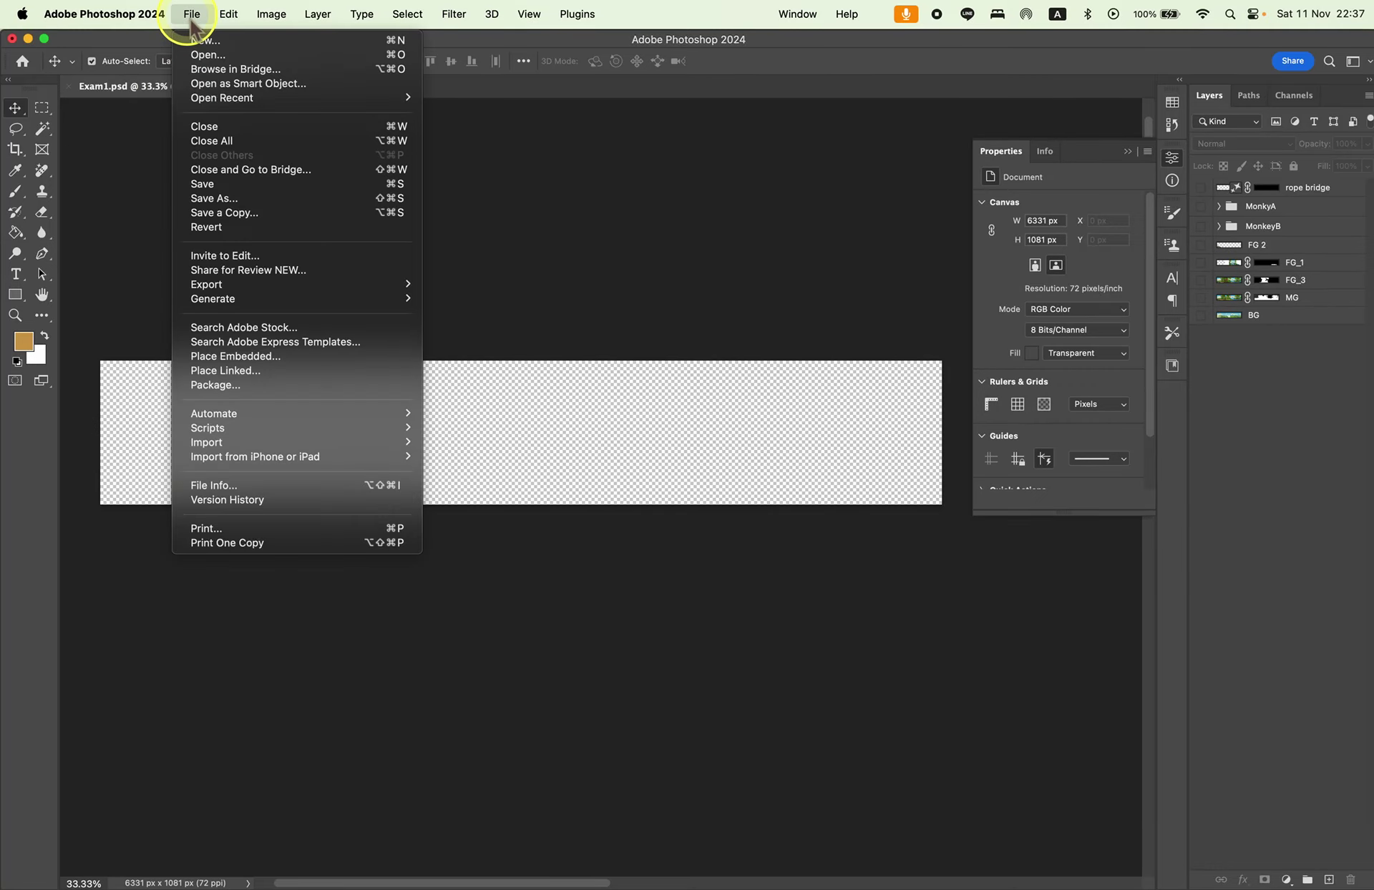
{"action": "left_click", "coordinate": [191, 15]}
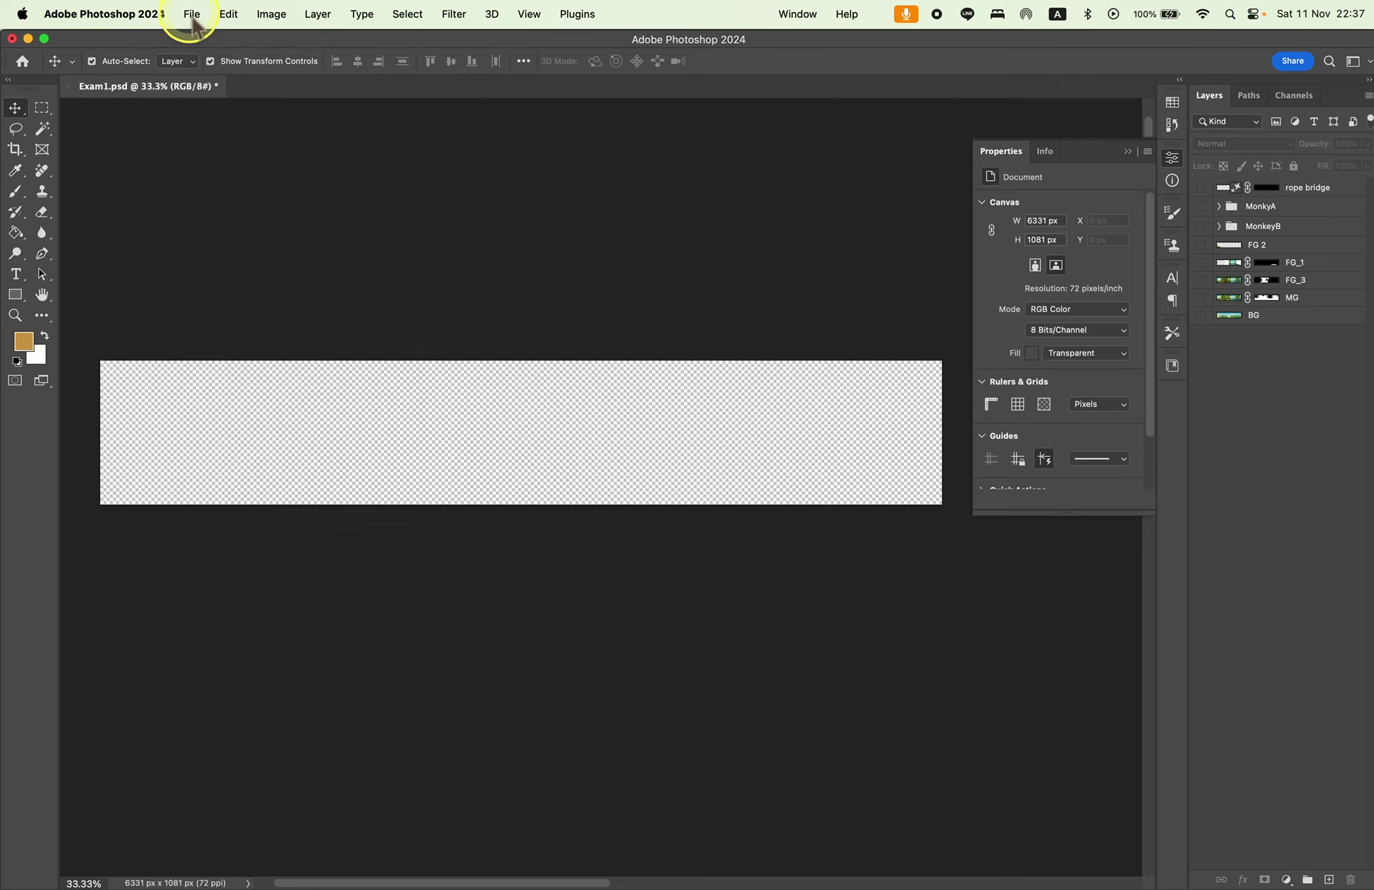
{"action": "left_click_drag", "start_coordinate": [1202, 318], "coordinate": [1202, 244]}
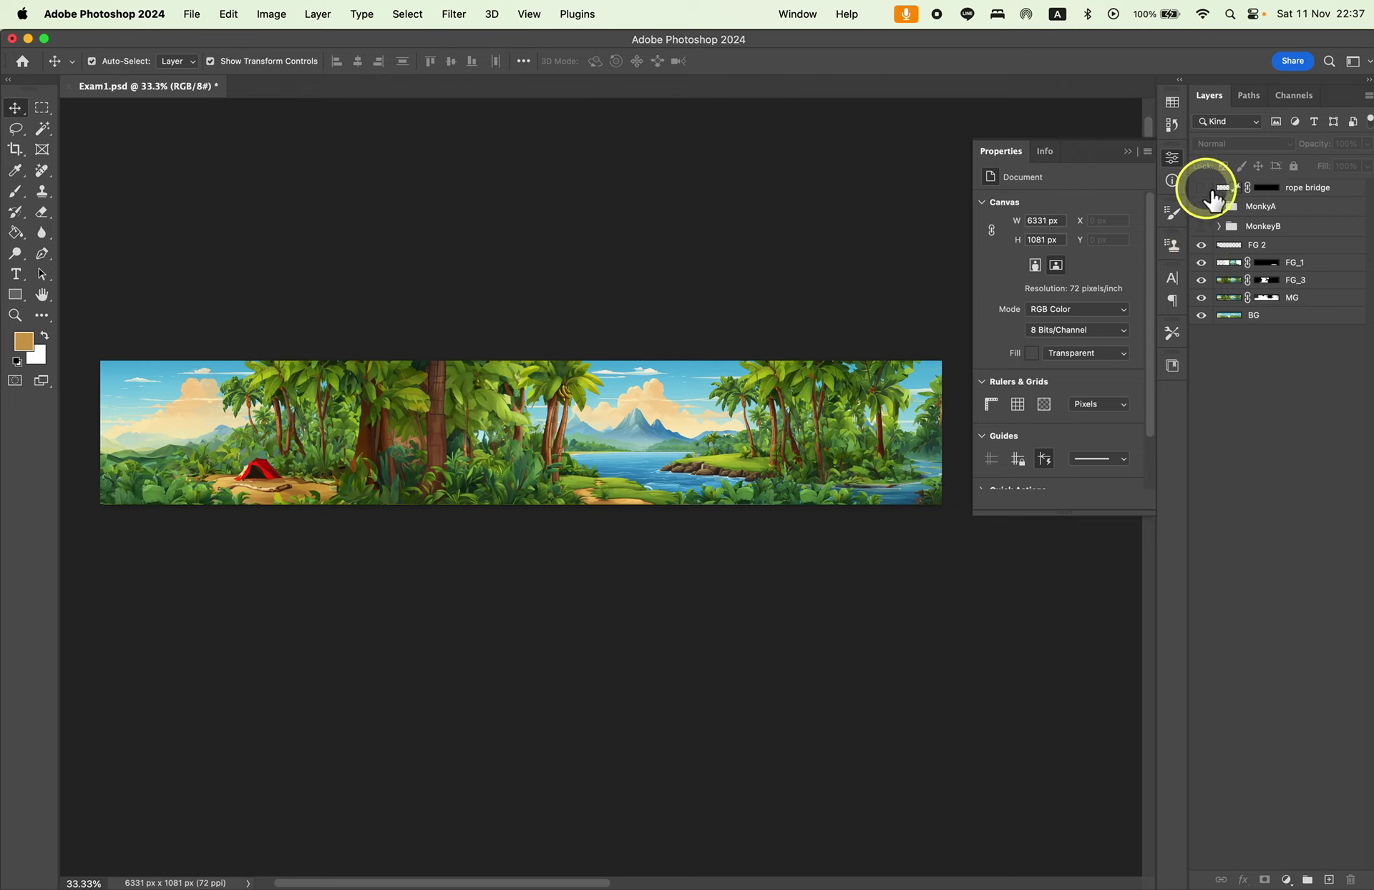
Select the rope bridge layer and zoom in on the bridge.
{"action": "left_click", "coordinate": [1307, 188]}
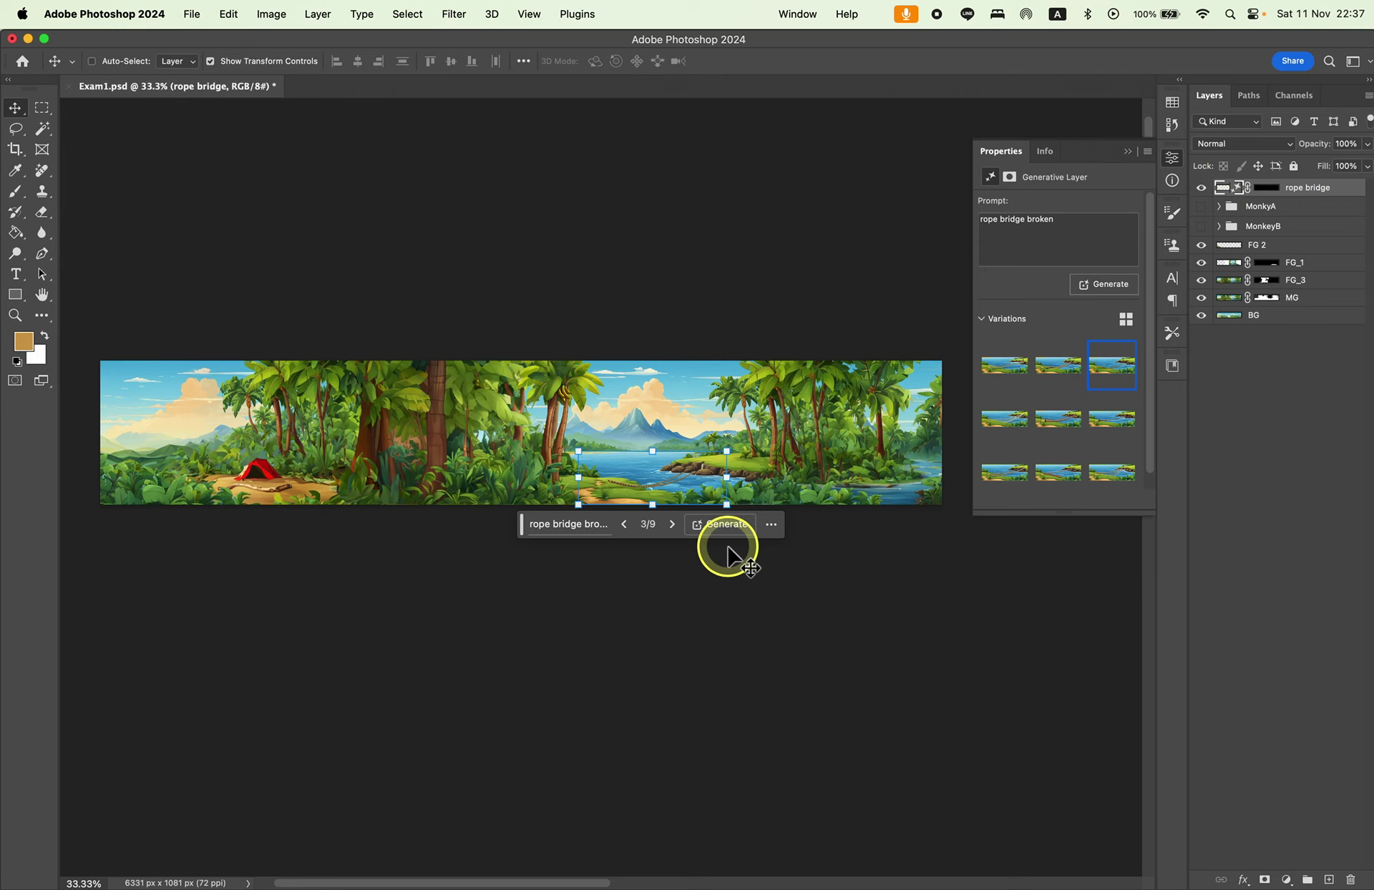
{"action": "key", "text": "super+equal"}
{"action": "key", "text": "super+equal"}
{"action": "key", "text": "super+equal"}
{"action": "left_click_drag", "start_coordinate": [798, 601], "coordinate": [469, 465]}
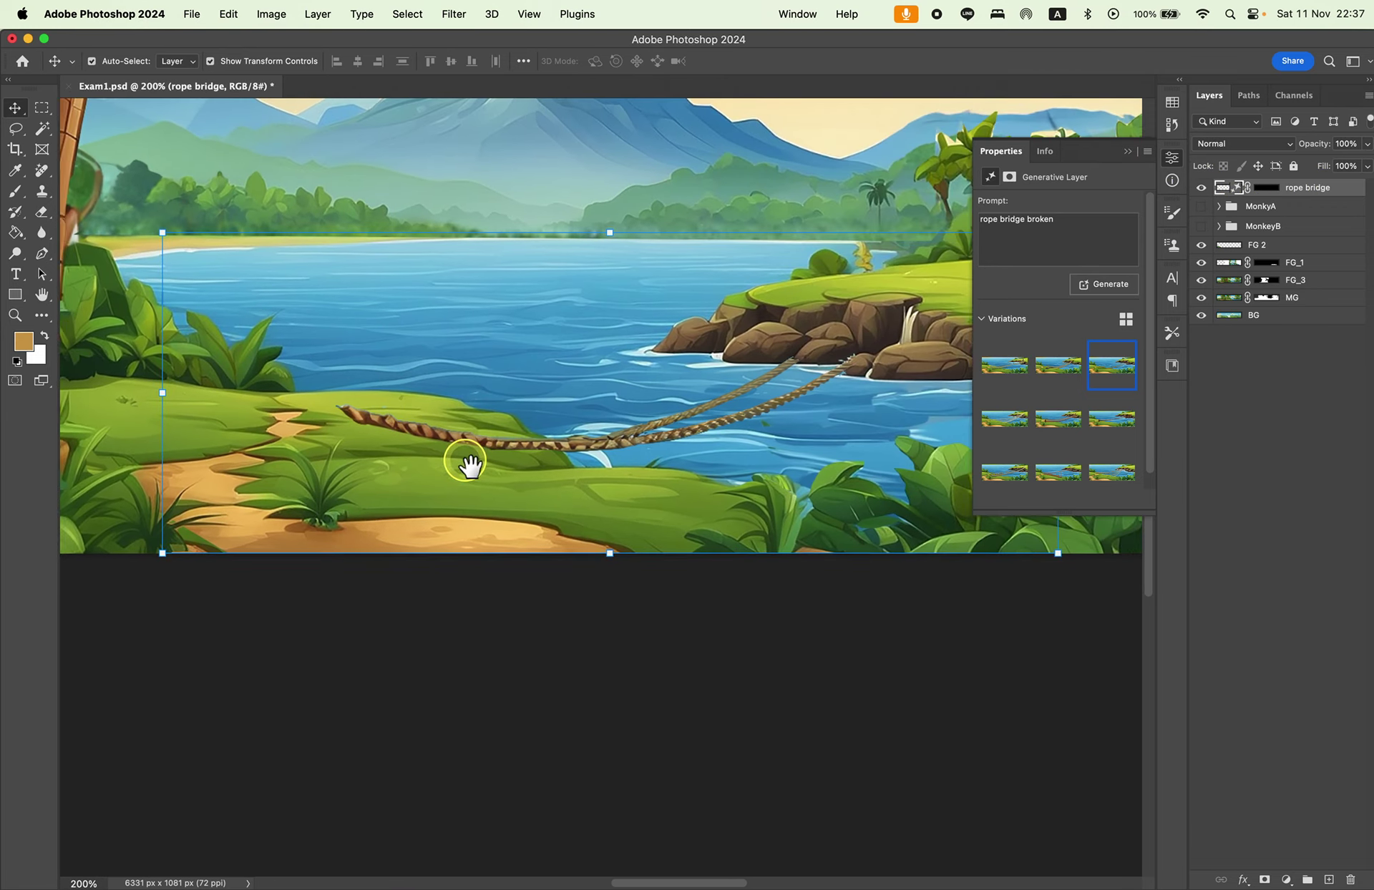
{"action": "mouse_move", "coordinate": [778, 452]}
{"action": "left_mouse_down"}
{"action": "mouse_move", "coordinate": [788, 533]}
{"action": "mouse_move", "coordinate": [874, 610]}
{"action": "mouse_move", "coordinate": [739, 603]}
{"action": "mouse_move", "coordinate": [844, 722]}
{"action": "left_mouse_up"}
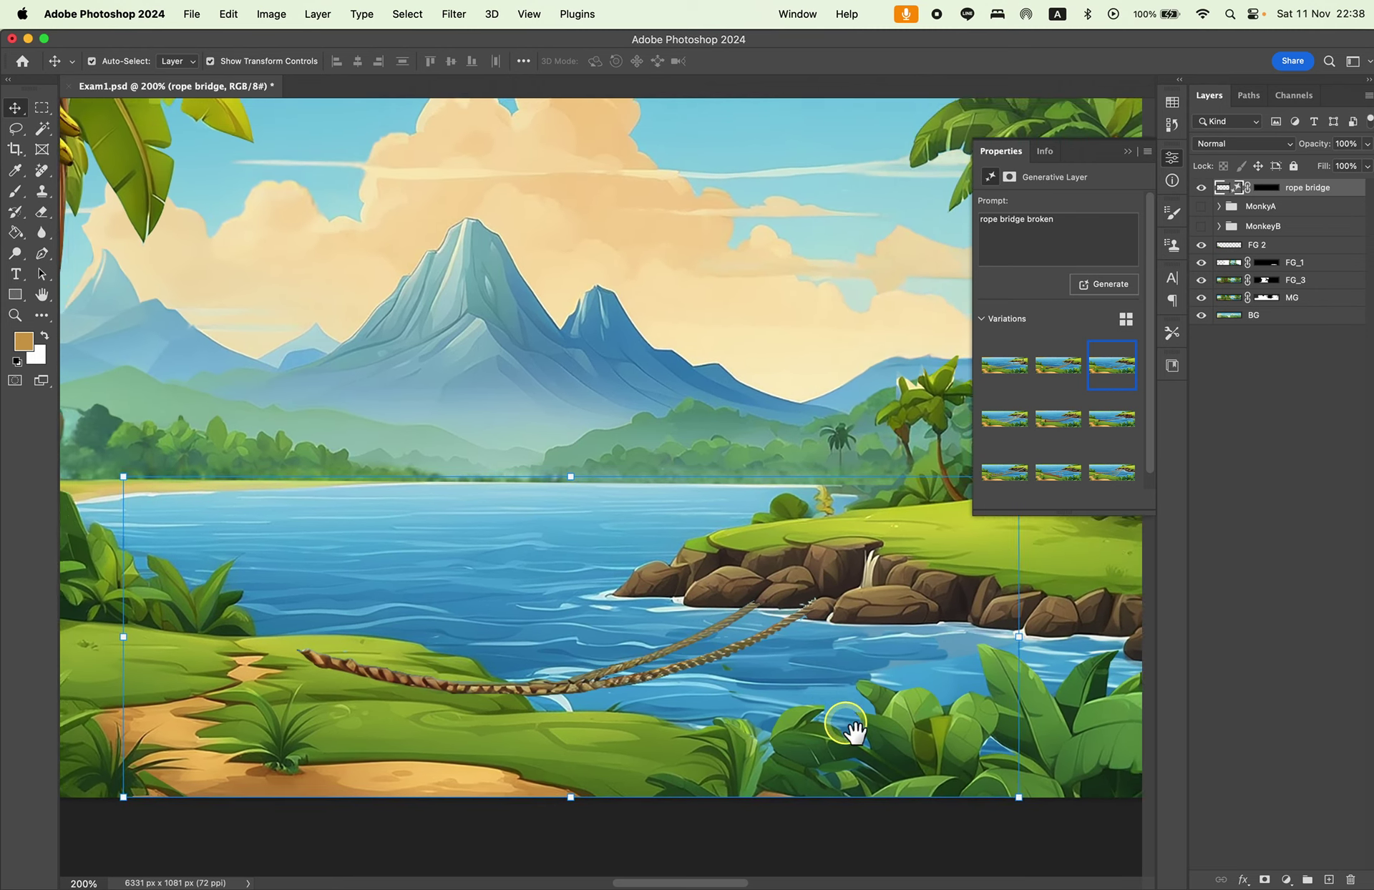
{"action": "mouse_move", "coordinate": [755, 632]}
{"action": "left_mouse_down"}
{"action": "mouse_move", "coordinate": [798, 681]}
{"action": "mouse_move", "coordinate": [819, 764]}
{"action": "mouse_move", "coordinate": [763, 461]}
{"action": "left_mouse_up"}
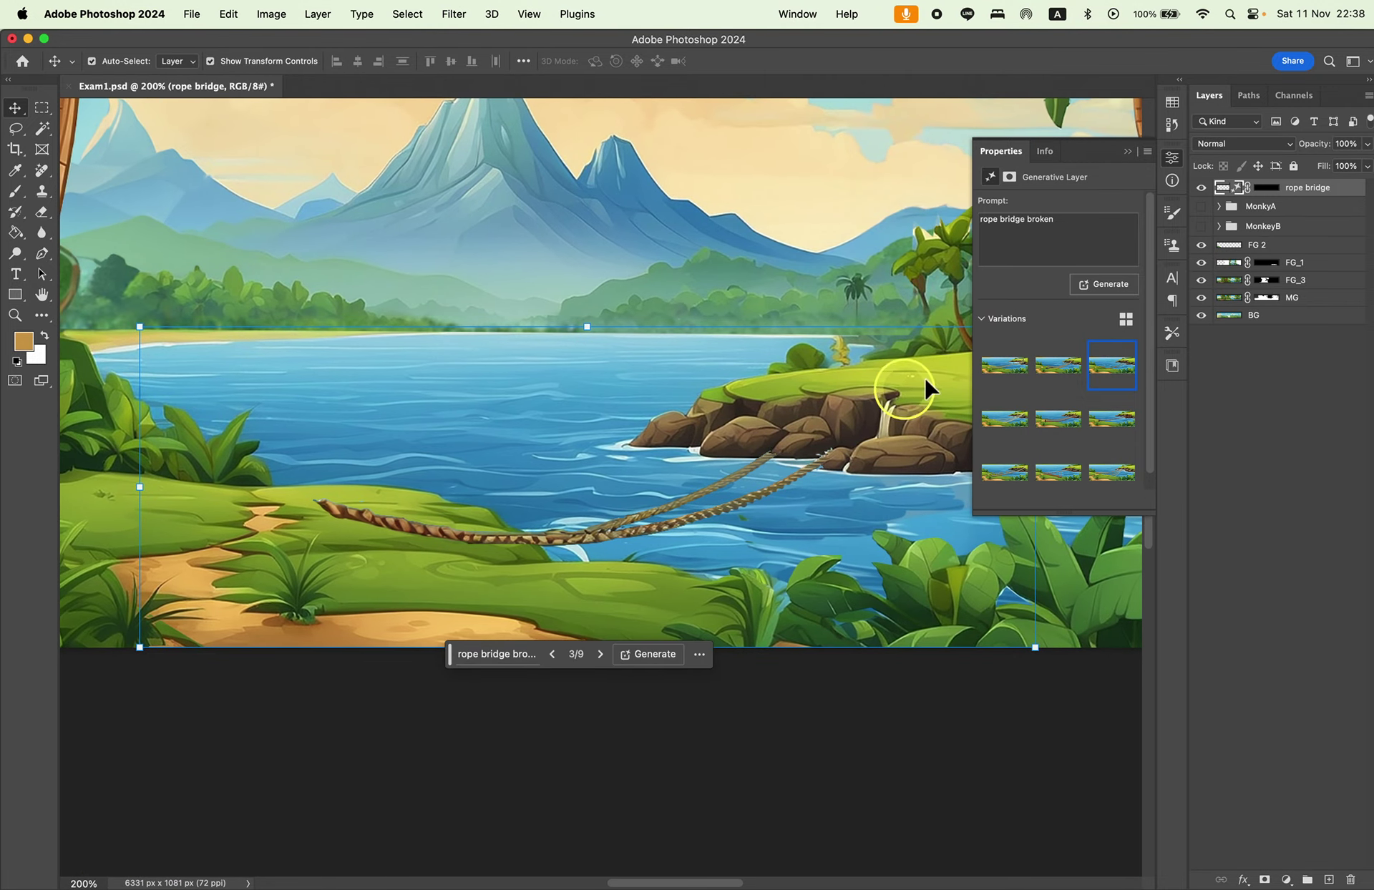
Solo the rope bridge layer, hide it too, and zoom out to 50%.
{"action": "left_click", "coordinate": [1202, 188], "text": "alt"}
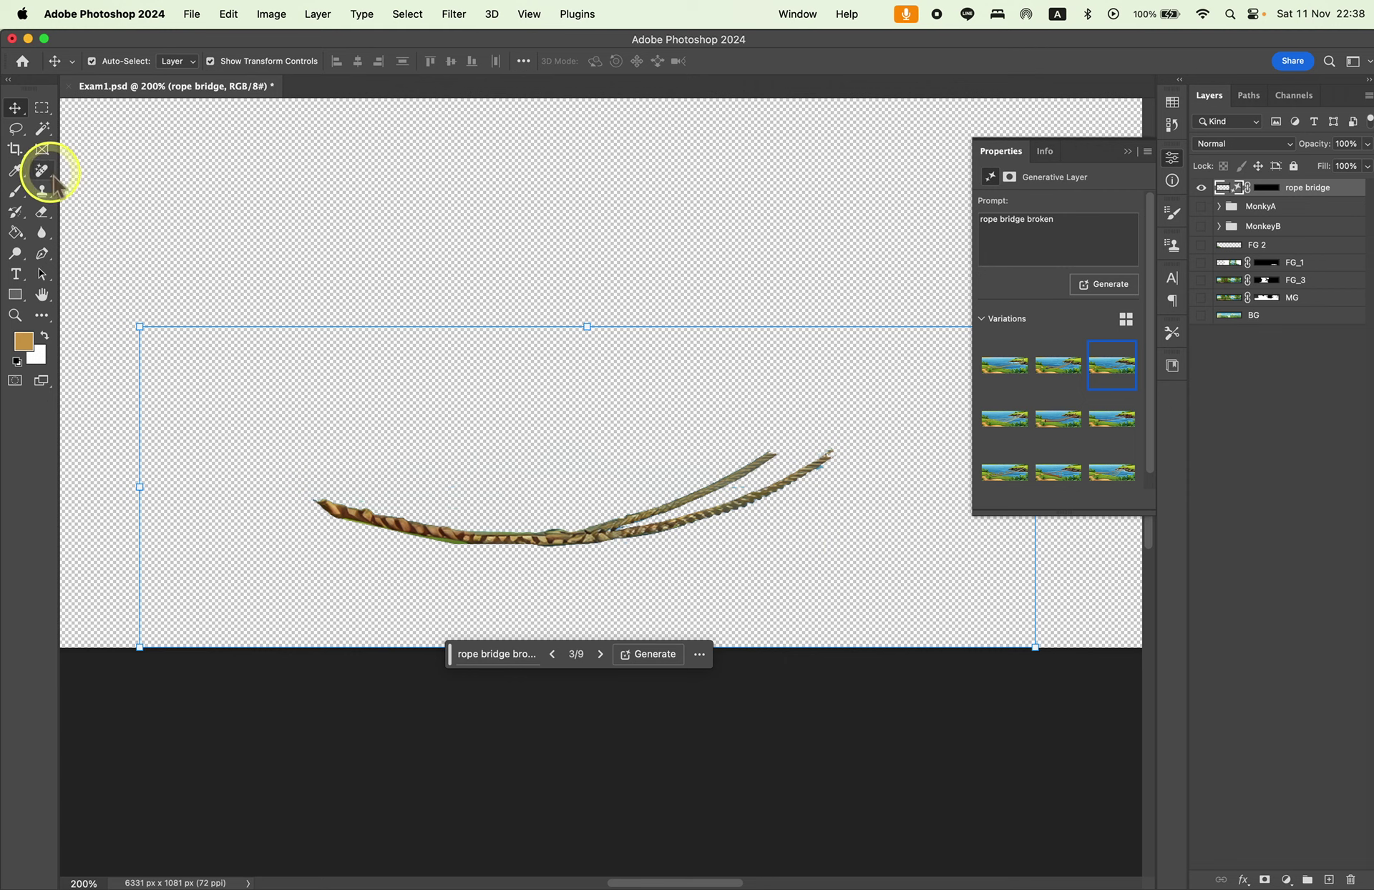
{"action": "left_click", "coordinate": [1202, 191]}
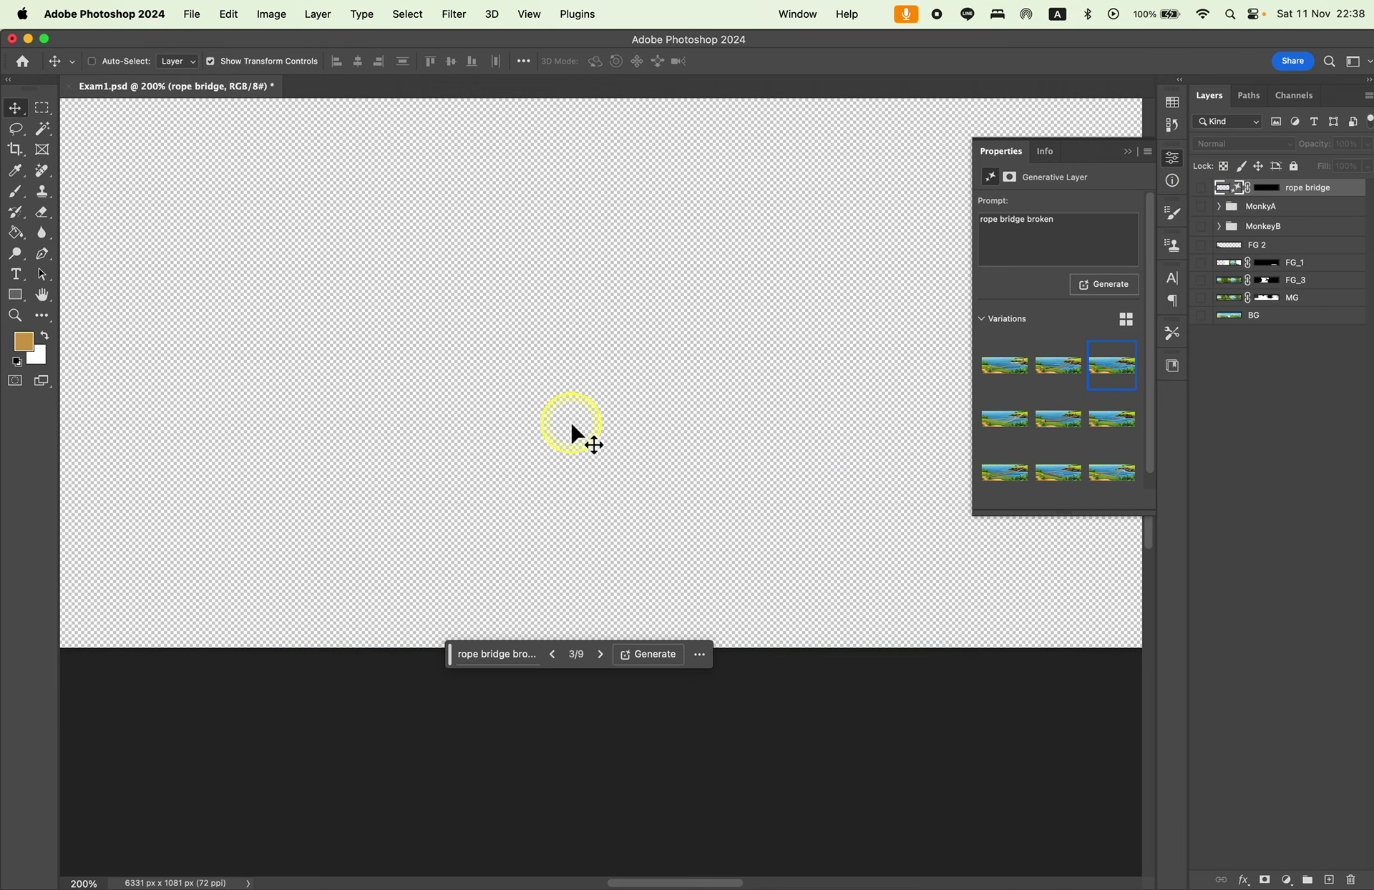
{"action": "key", "text": "super+minus"}
{"action": "key", "text": "super+minus"}
{"action": "key", "text": "super+minus"}
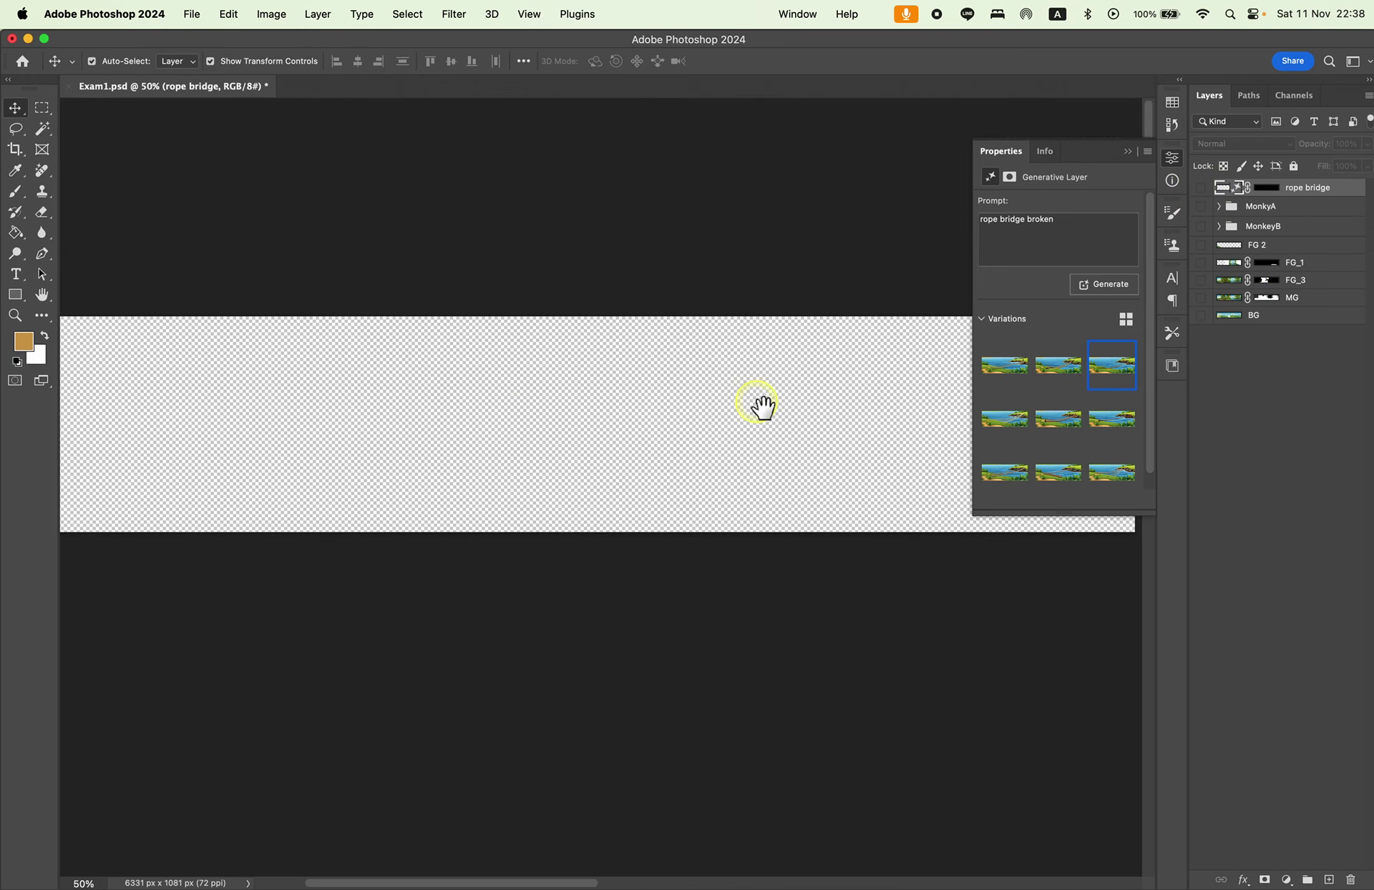
{"action": "left_click_drag", "start_coordinate": [764, 405], "coordinate": [677, 378]}
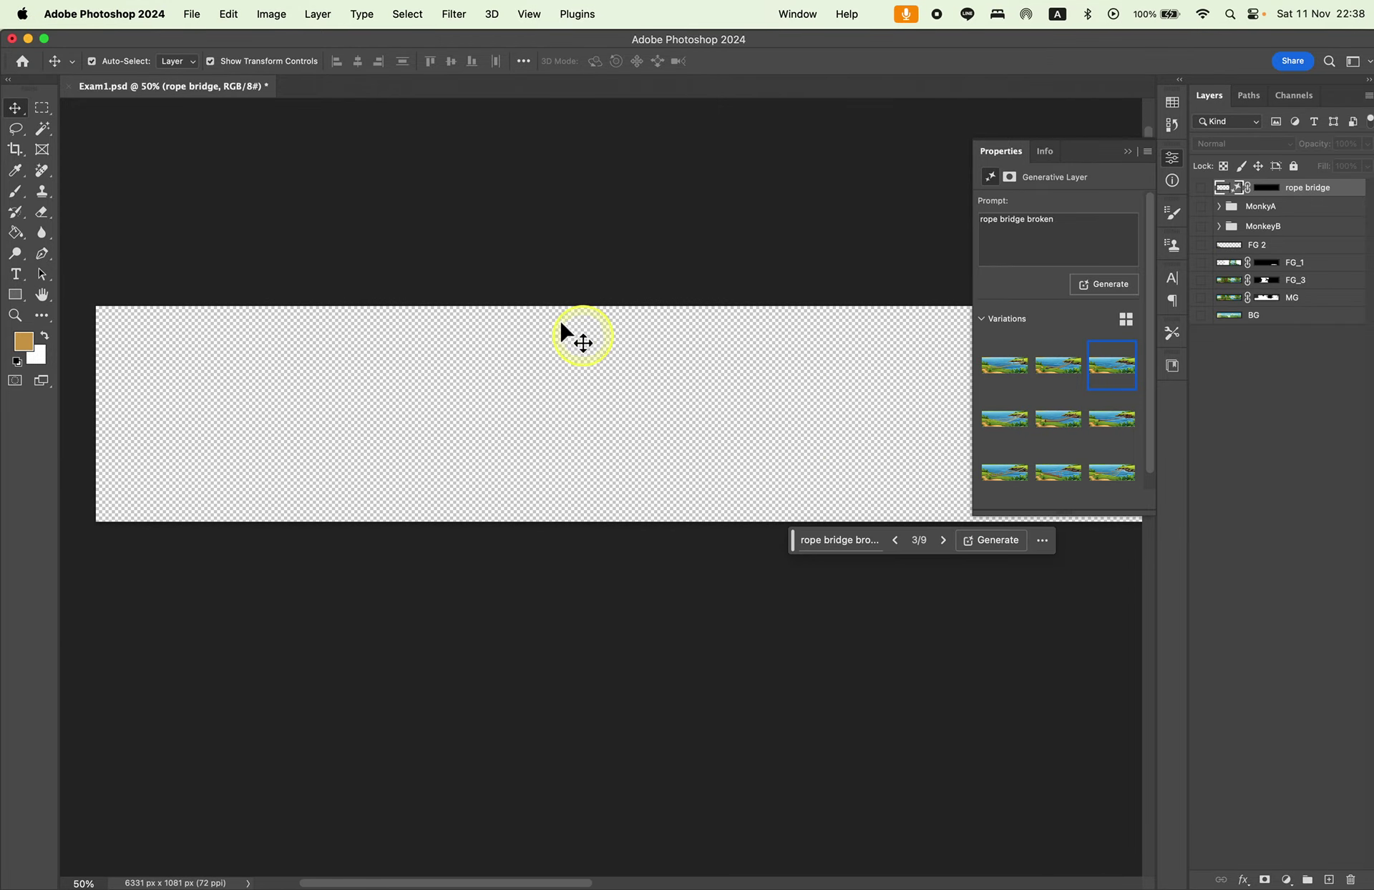
Start File > Place Embedded and switch the file browser to Icons view.
{"action": "left_click", "coordinate": [201, 20]}
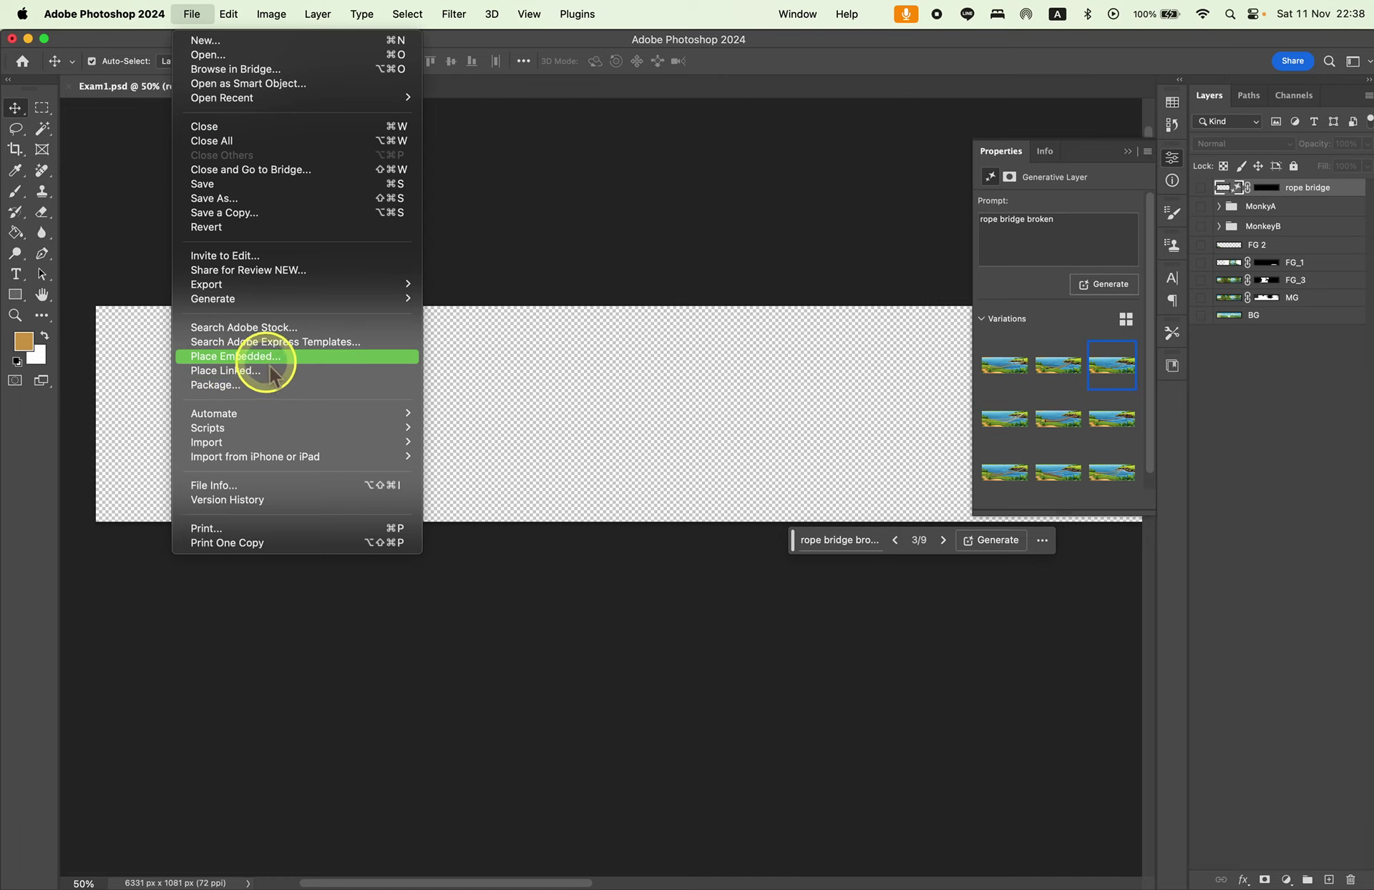
{"action": "left_click", "coordinate": [210, 362]}
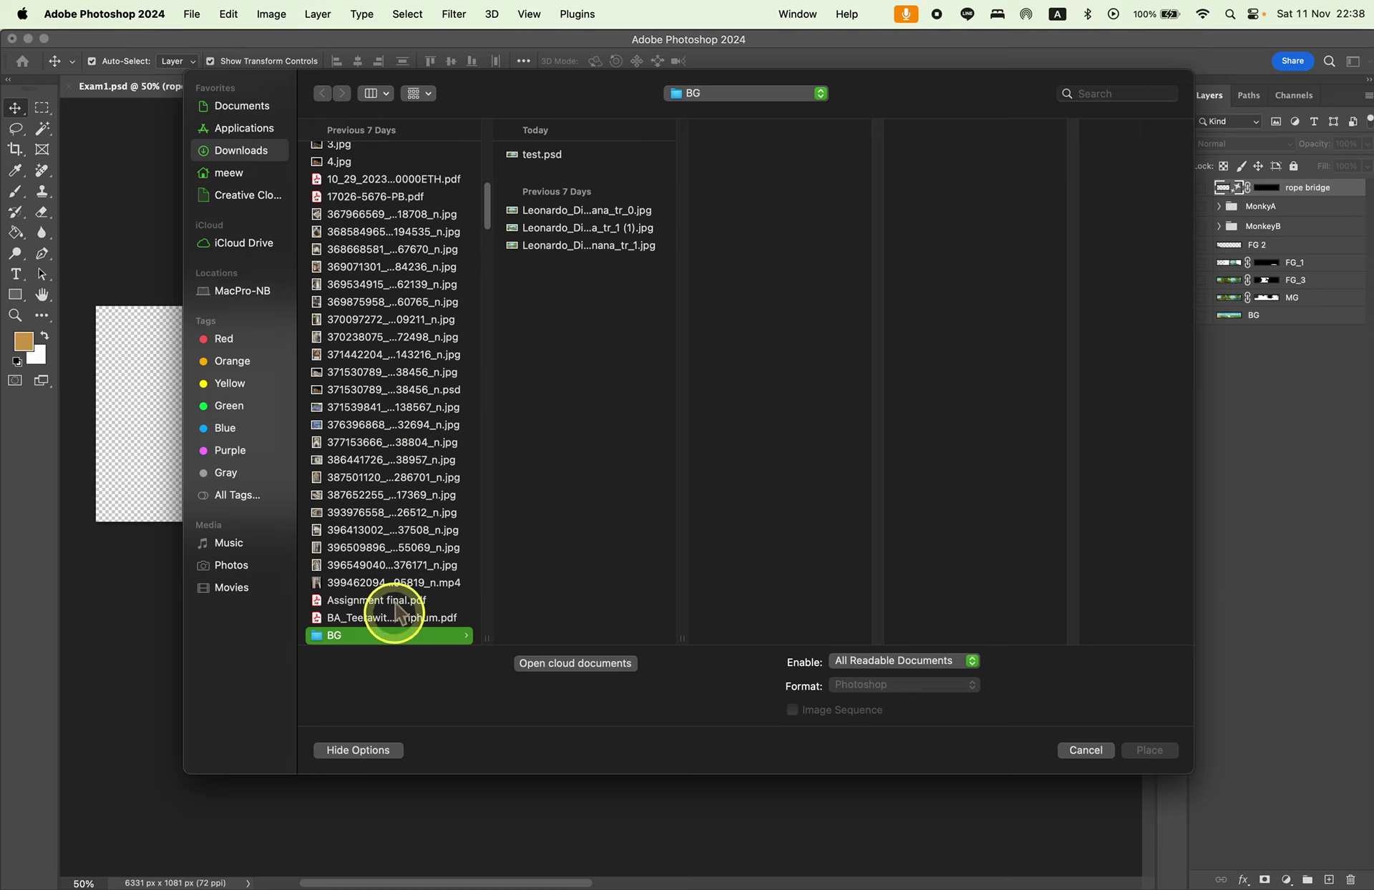
{"action": "left_click", "coordinate": [382, 93]}
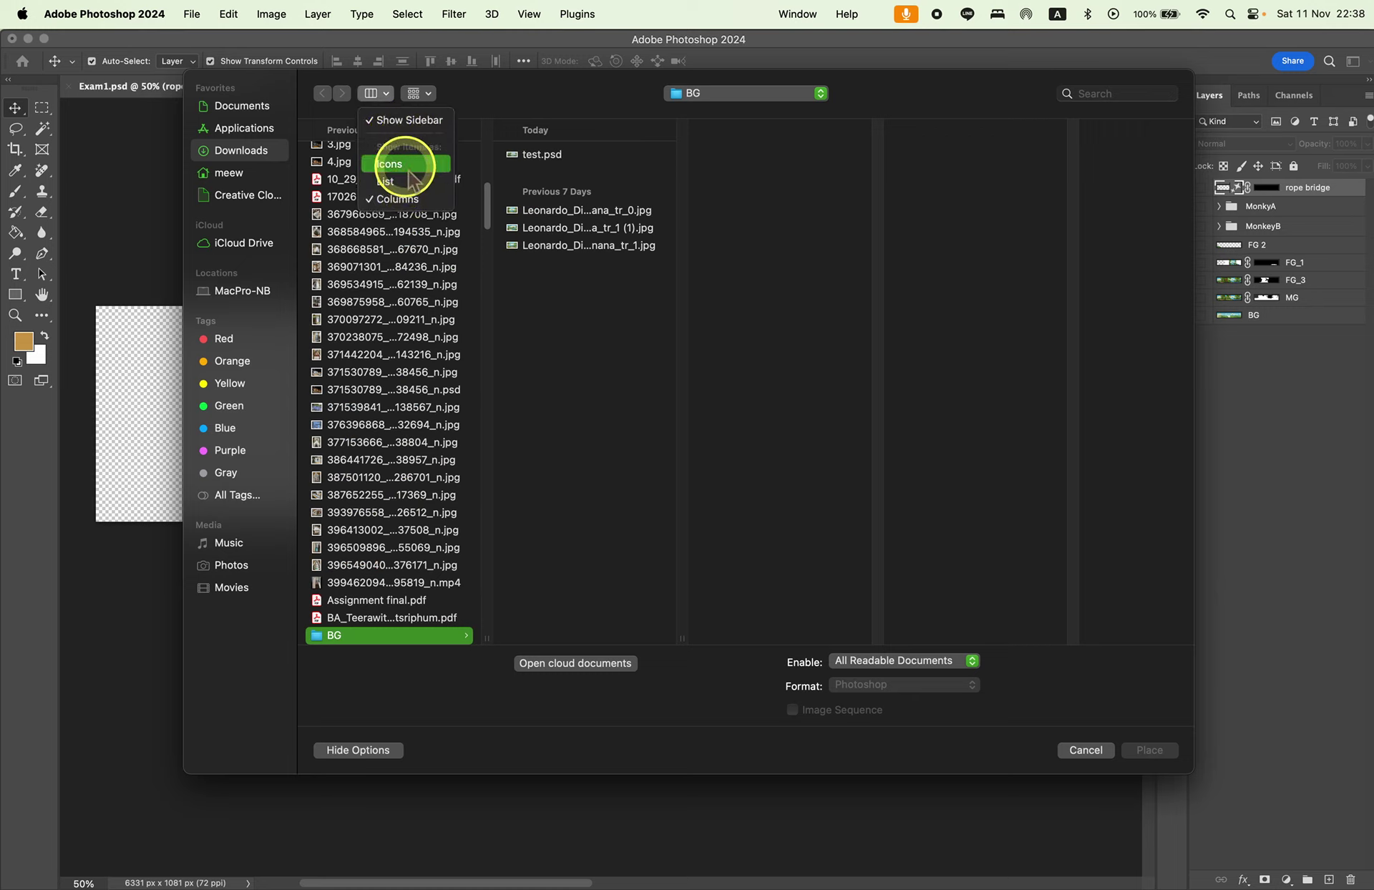
{"action": "left_click", "coordinate": [390, 164]}
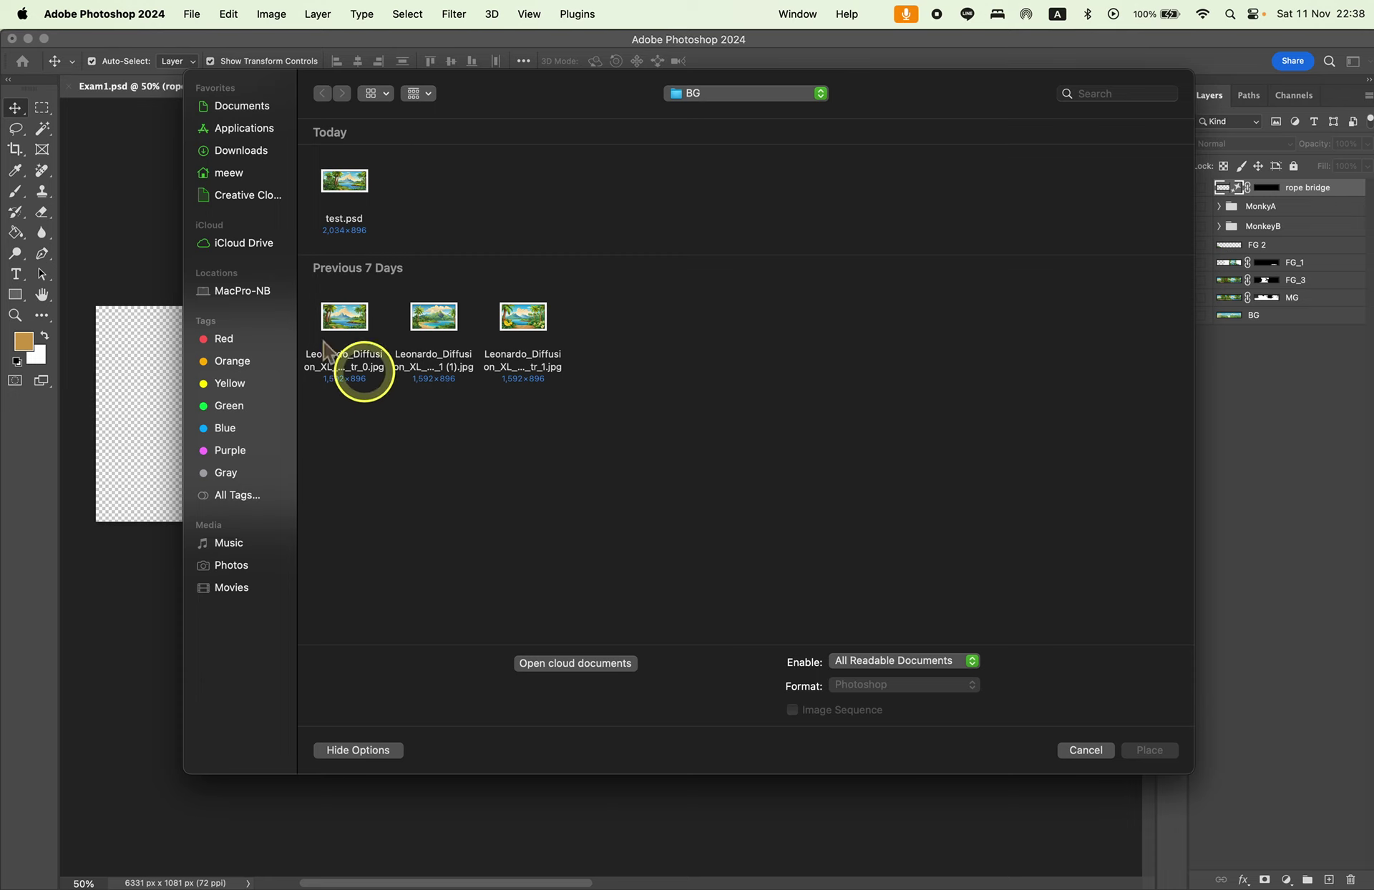
Place the dinosaur character sheet JPEG from Downloads into the document.
{"action": "left_click", "coordinate": [229, 173]}
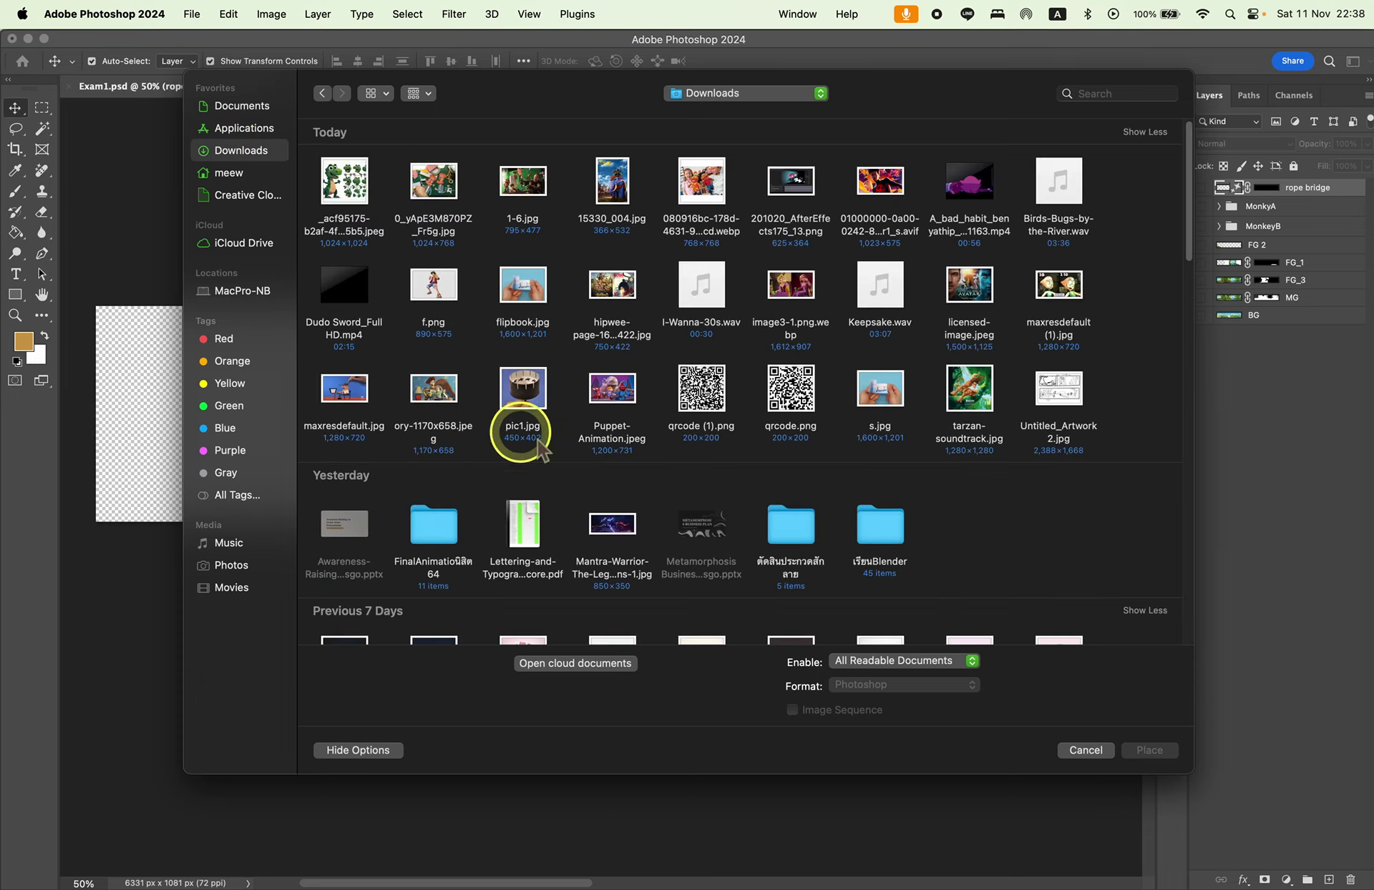
{"action": "scroll", "coordinate": [813, 458], "scroll_direction": "down", "scroll_amount": 1}
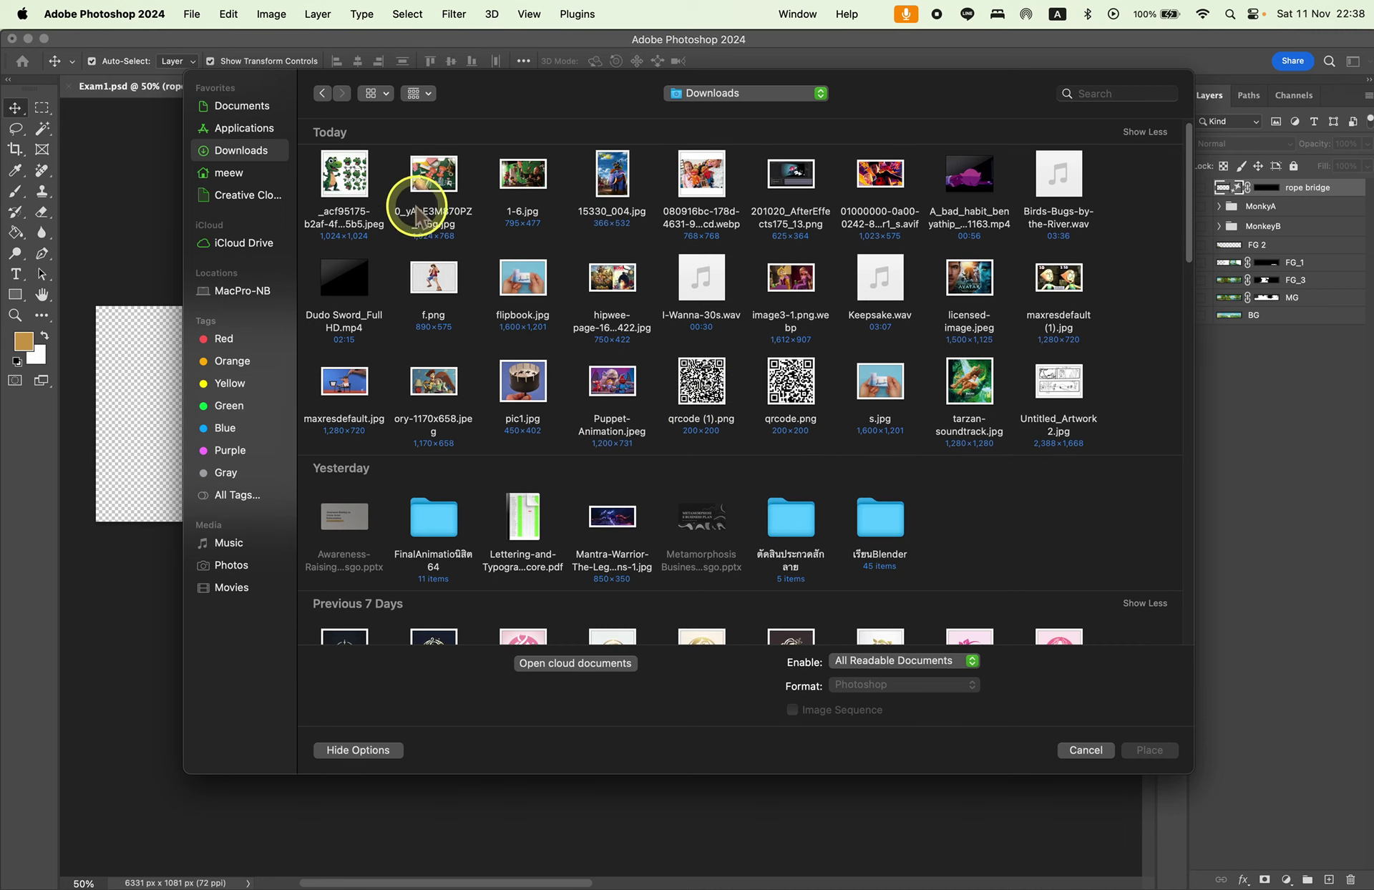
{"action": "left_click", "coordinate": [348, 175]}
{"action": "scroll", "coordinate": [848, 365], "scroll_direction": "down", "scroll_amount": 1}
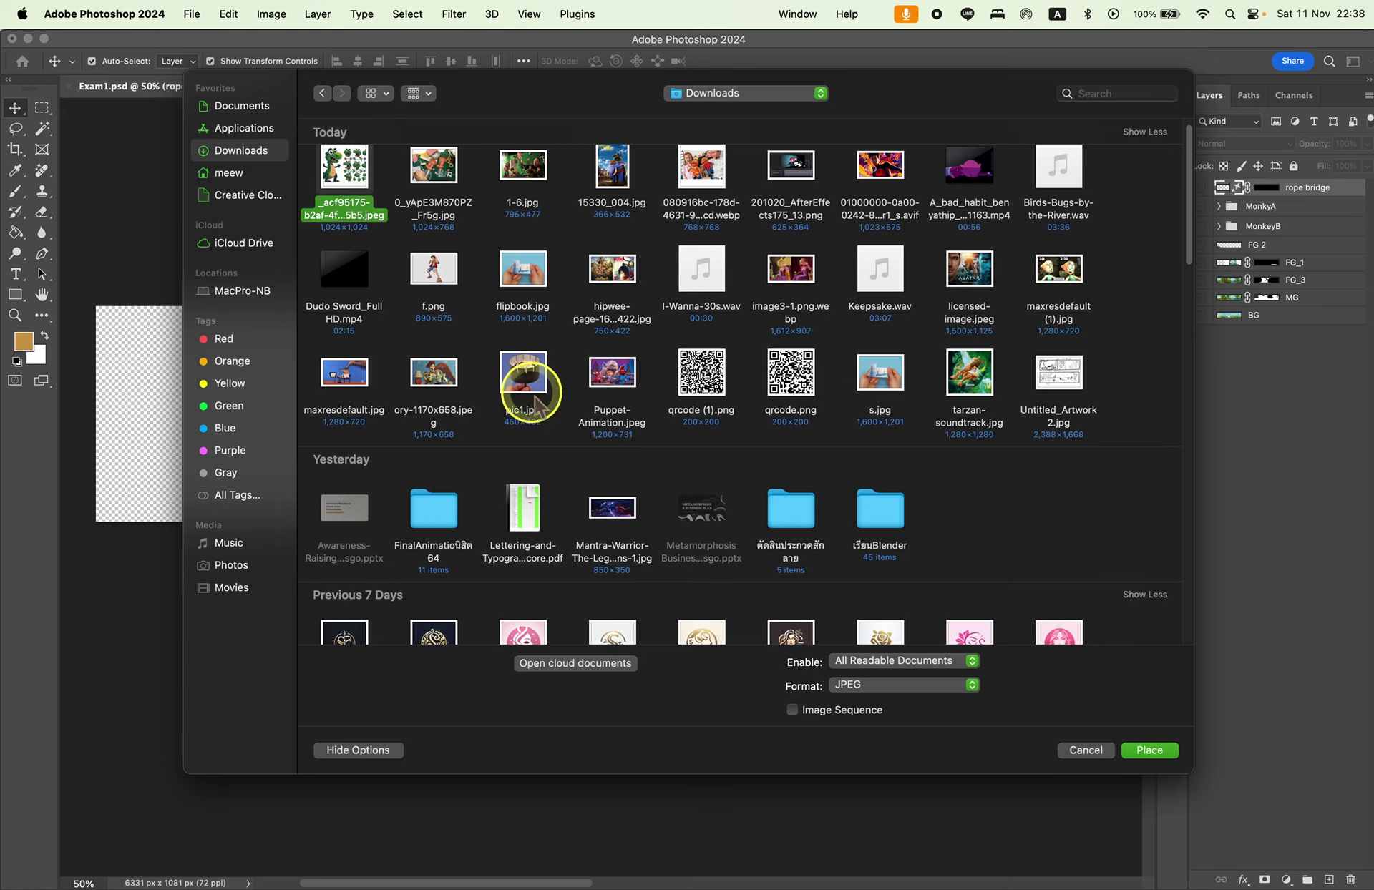
{"action": "scroll", "coordinate": [533, 404], "scroll_direction": "down", "scroll_amount": 2}
{"action": "scroll", "coordinate": [533, 412], "scroll_direction": "down", "scroll_amount": 3}
{"action": "scroll", "coordinate": [536, 413], "scroll_direction": "up", "scroll_amount": 5}
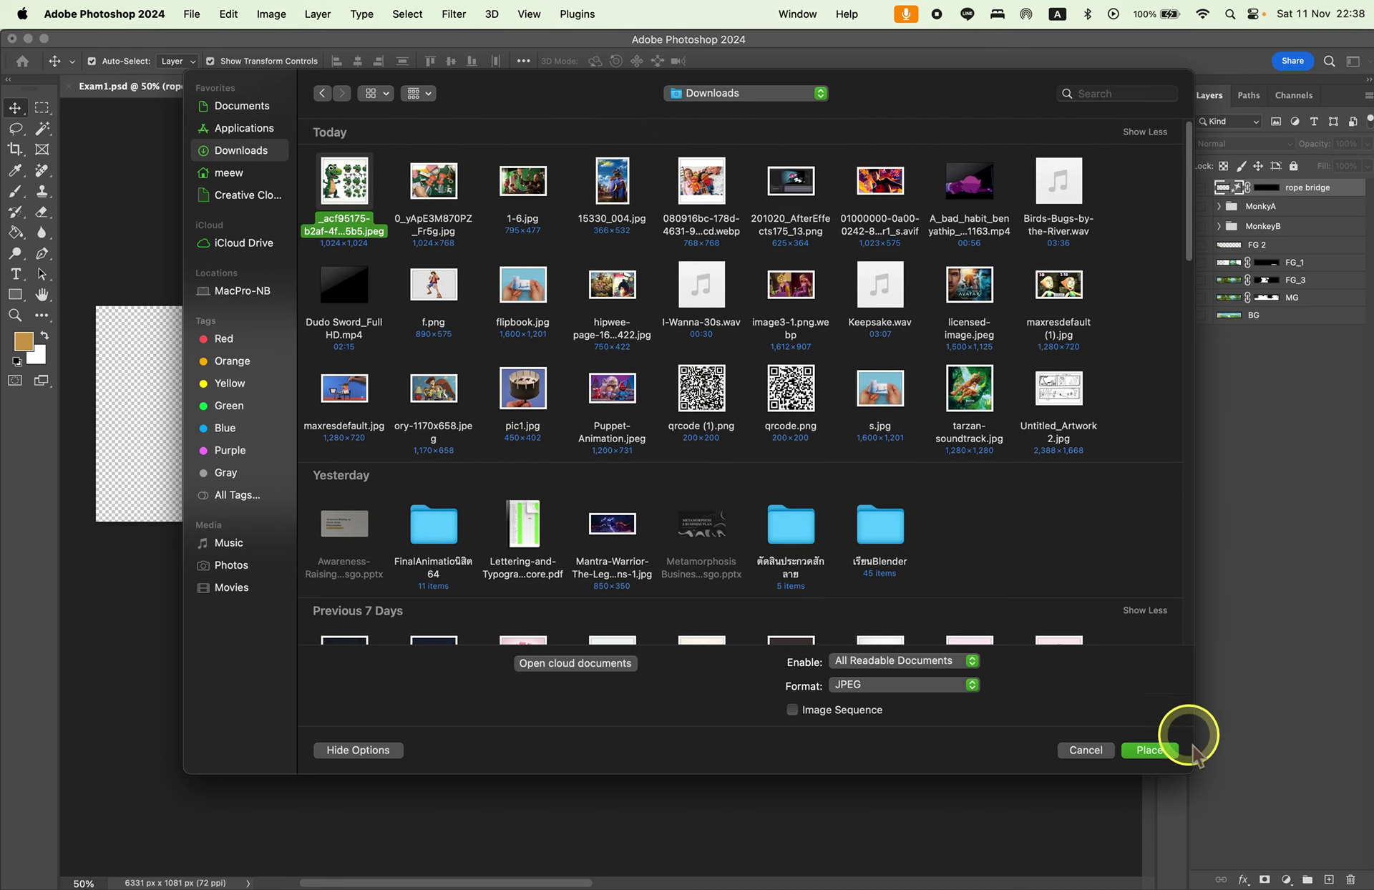
{"action": "left_click", "coordinate": [1156, 748]}
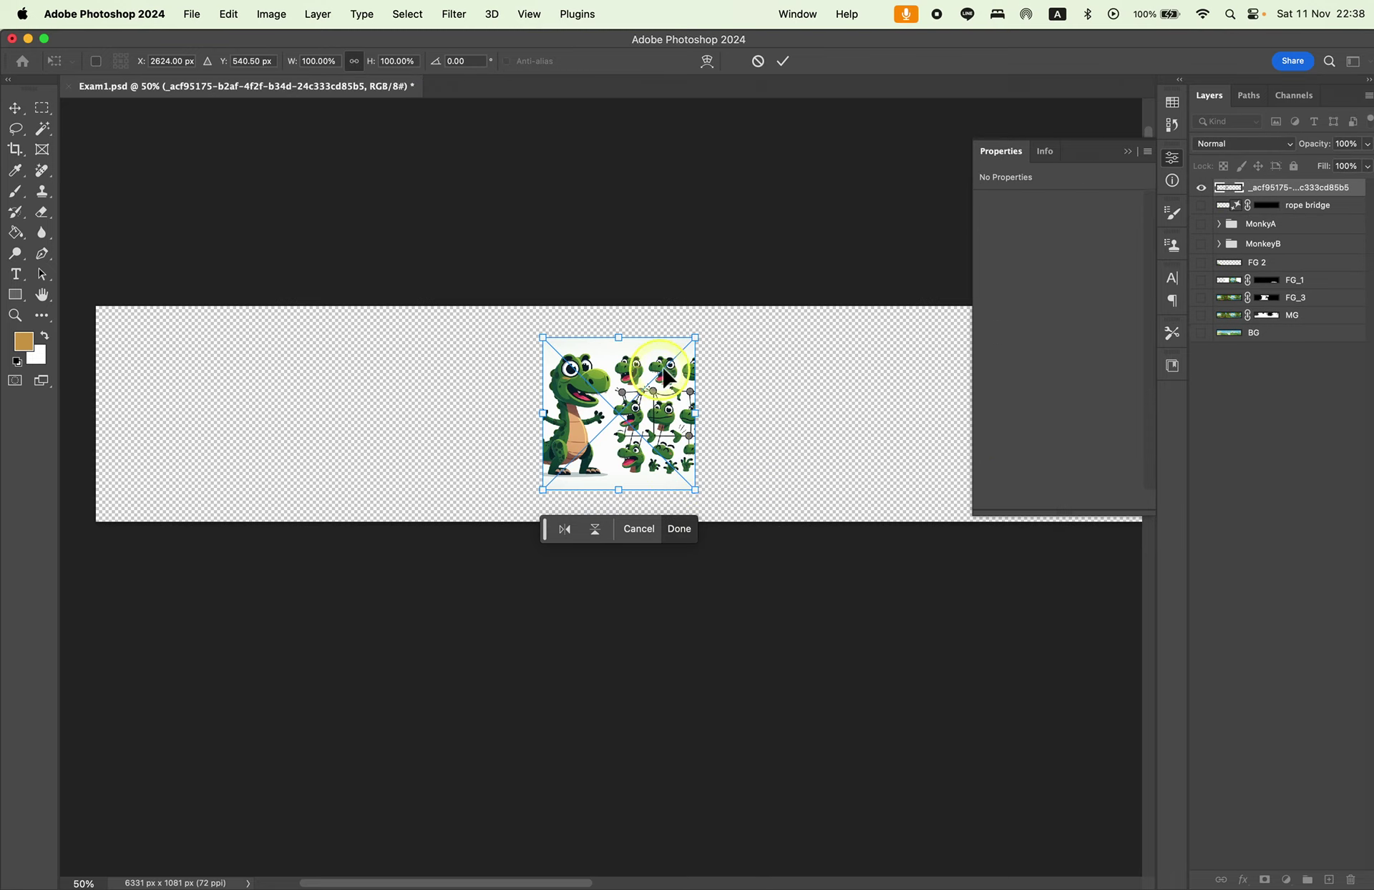
Commit the placed character sheet and zoom in on it.
{"action": "key", "text": "Return"}
{"action": "key", "text": "super+equal"}
{"action": "key", "text": "super+equal"}
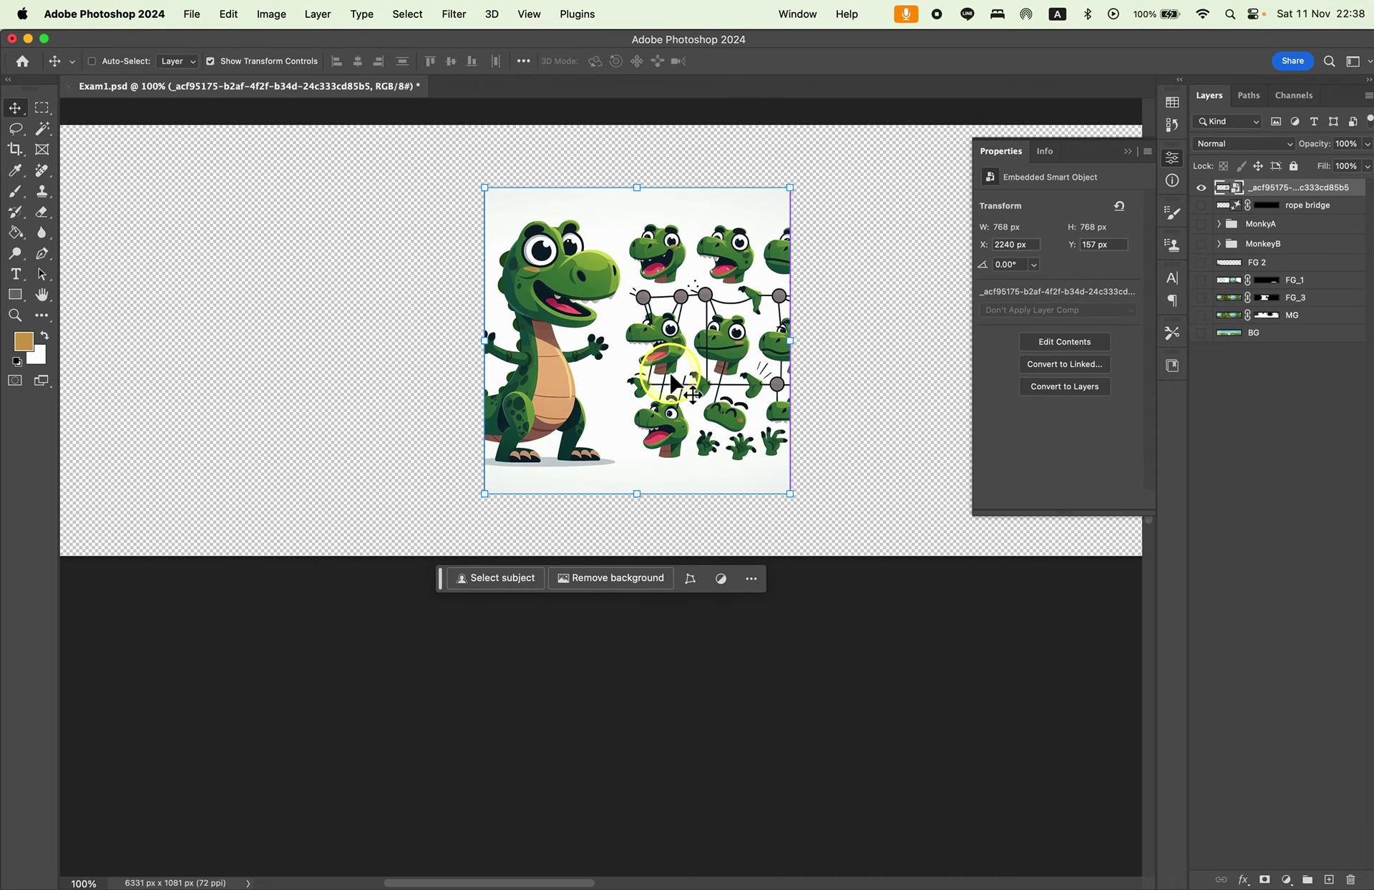
{"action": "key", "text": "super+equal"}
{"action": "scroll", "coordinate": [670, 375], "scroll_direction": "up", "scroll_amount": 5}
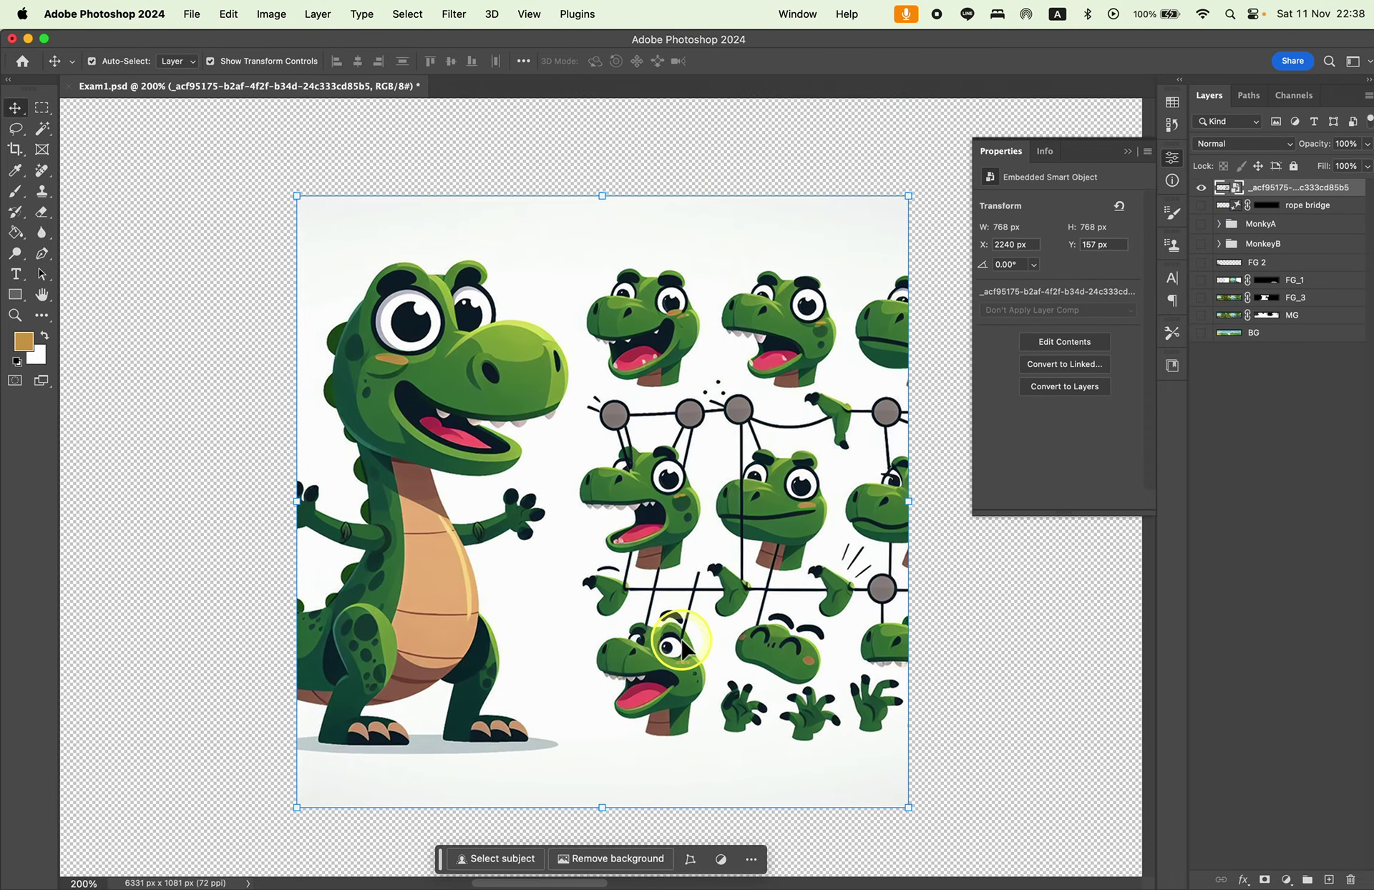
Lasso the top-left open-mouthed dinosaur head, subtracting the extra area.
{"action": "left_click", "coordinate": [15, 128]}
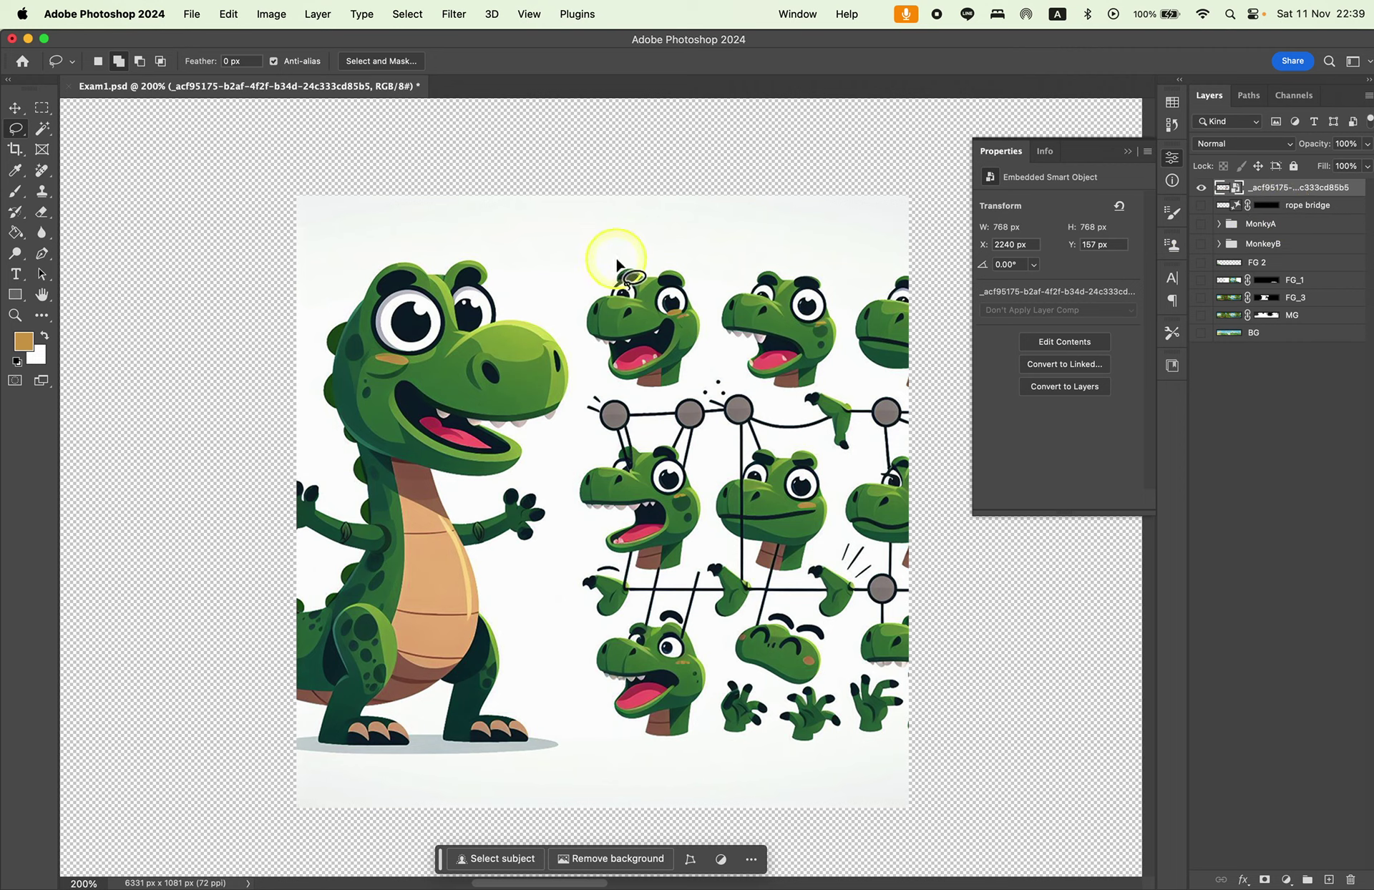
{"action": "left_click_drag", "start_coordinate": [614, 260], "coordinate": [572, 323]}
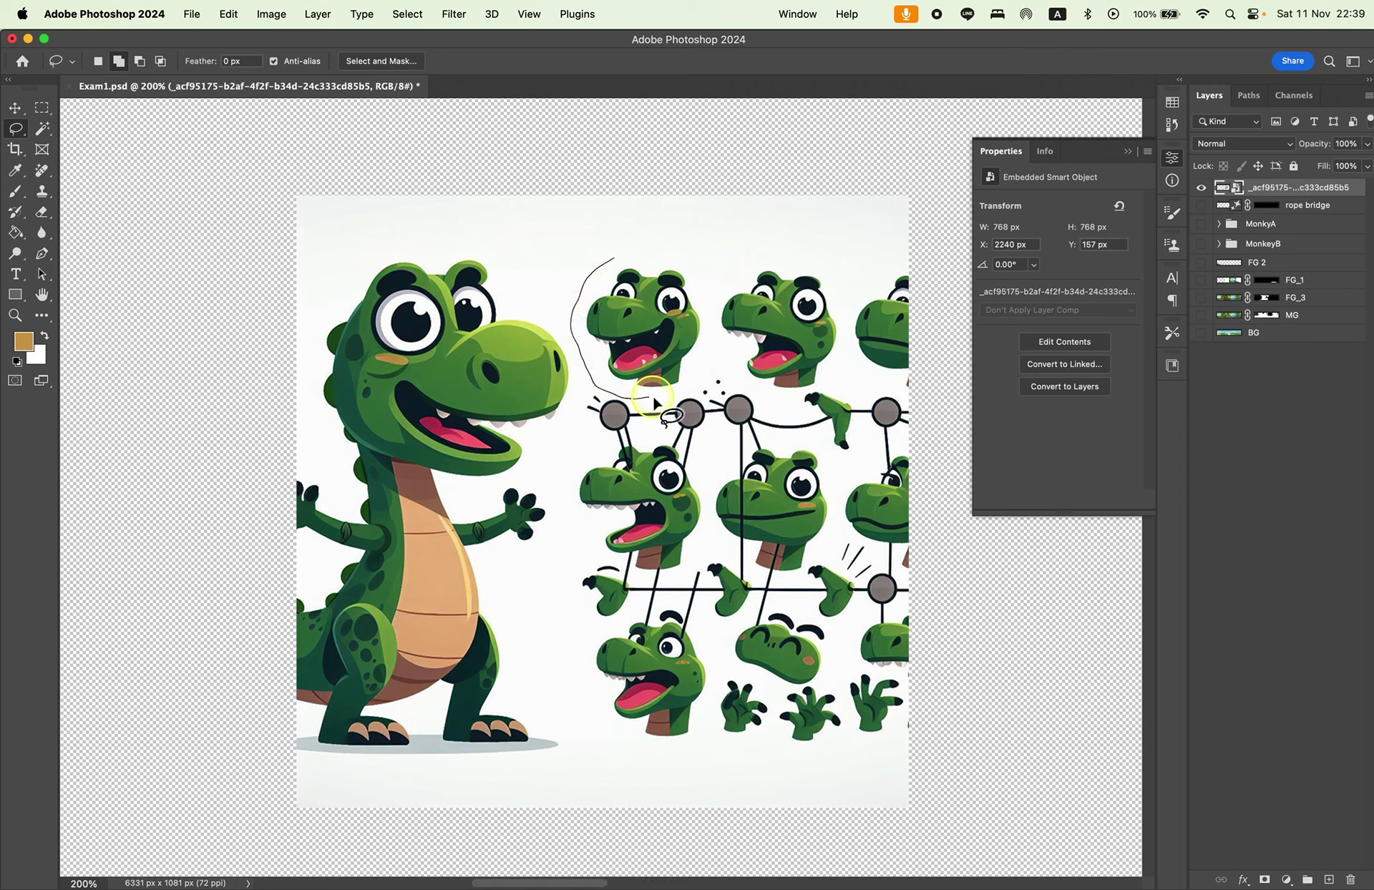
{"action": "left_click_drag", "start_coordinate": [649, 243], "coordinate": [640, 239]}
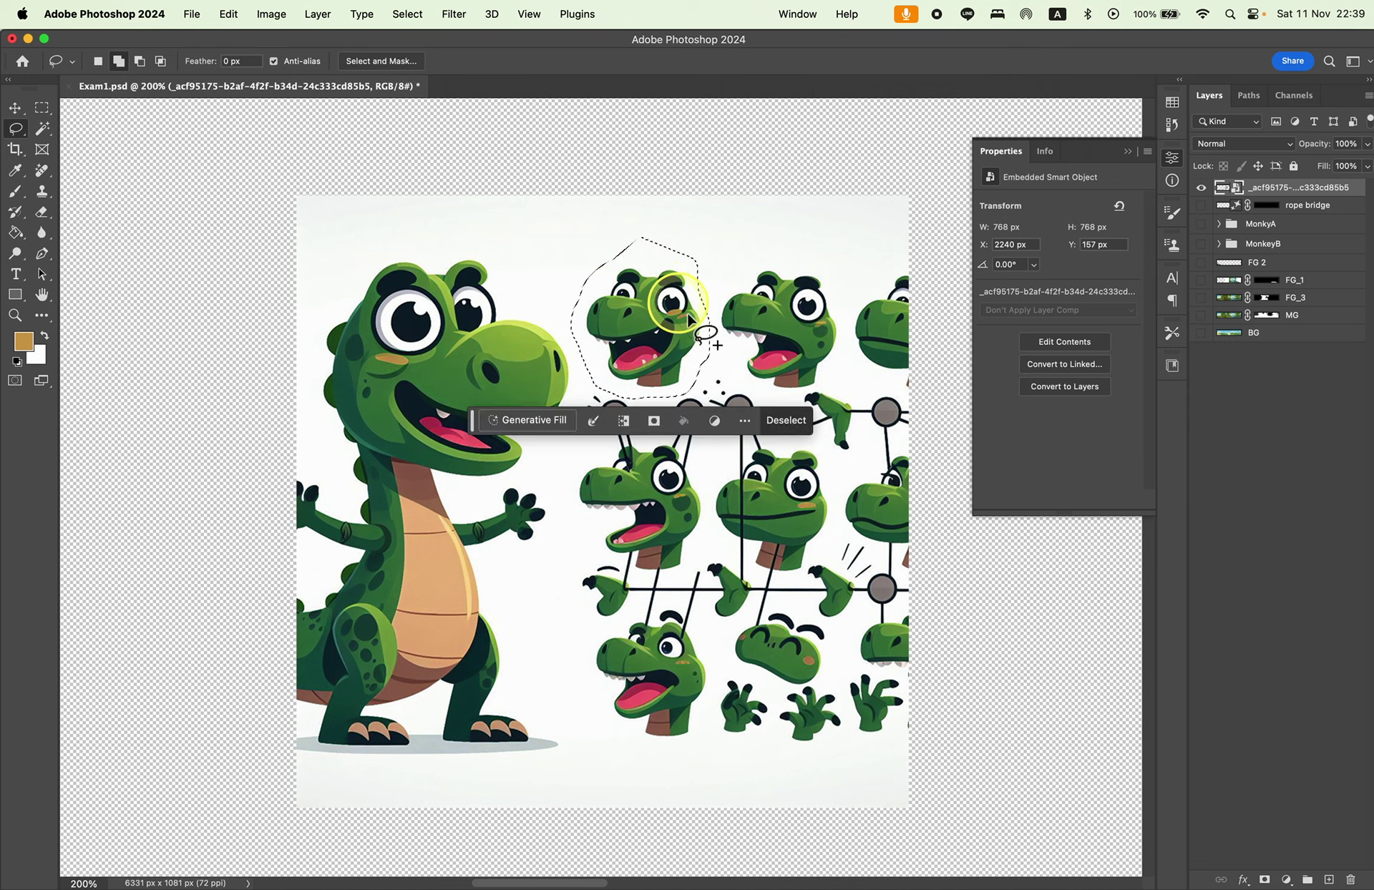
{"action": "left_click", "coordinate": [140, 61]}
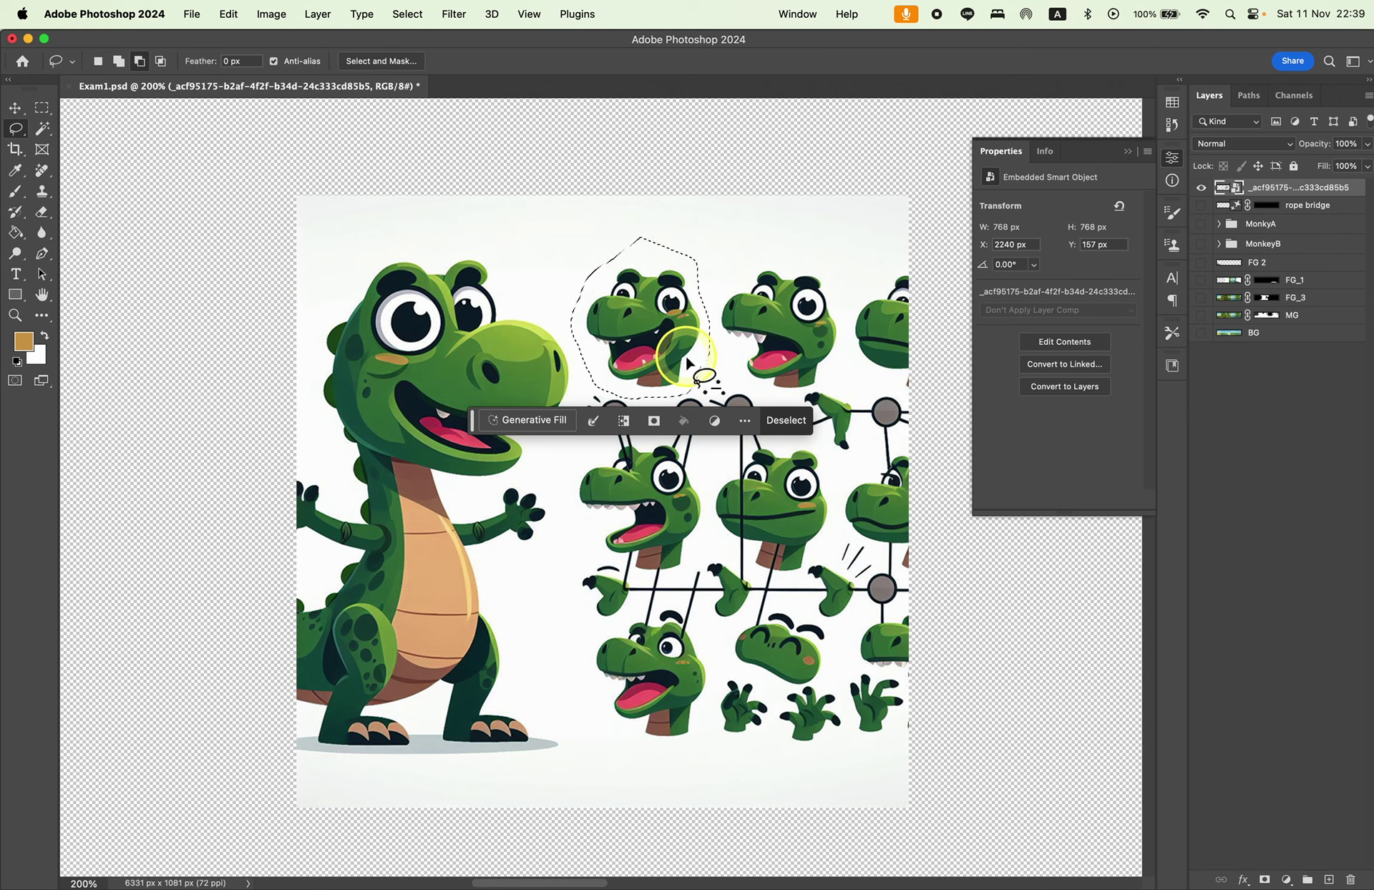
{"action": "left_click_drag", "start_coordinate": [686, 359], "coordinate": [725, 365]}
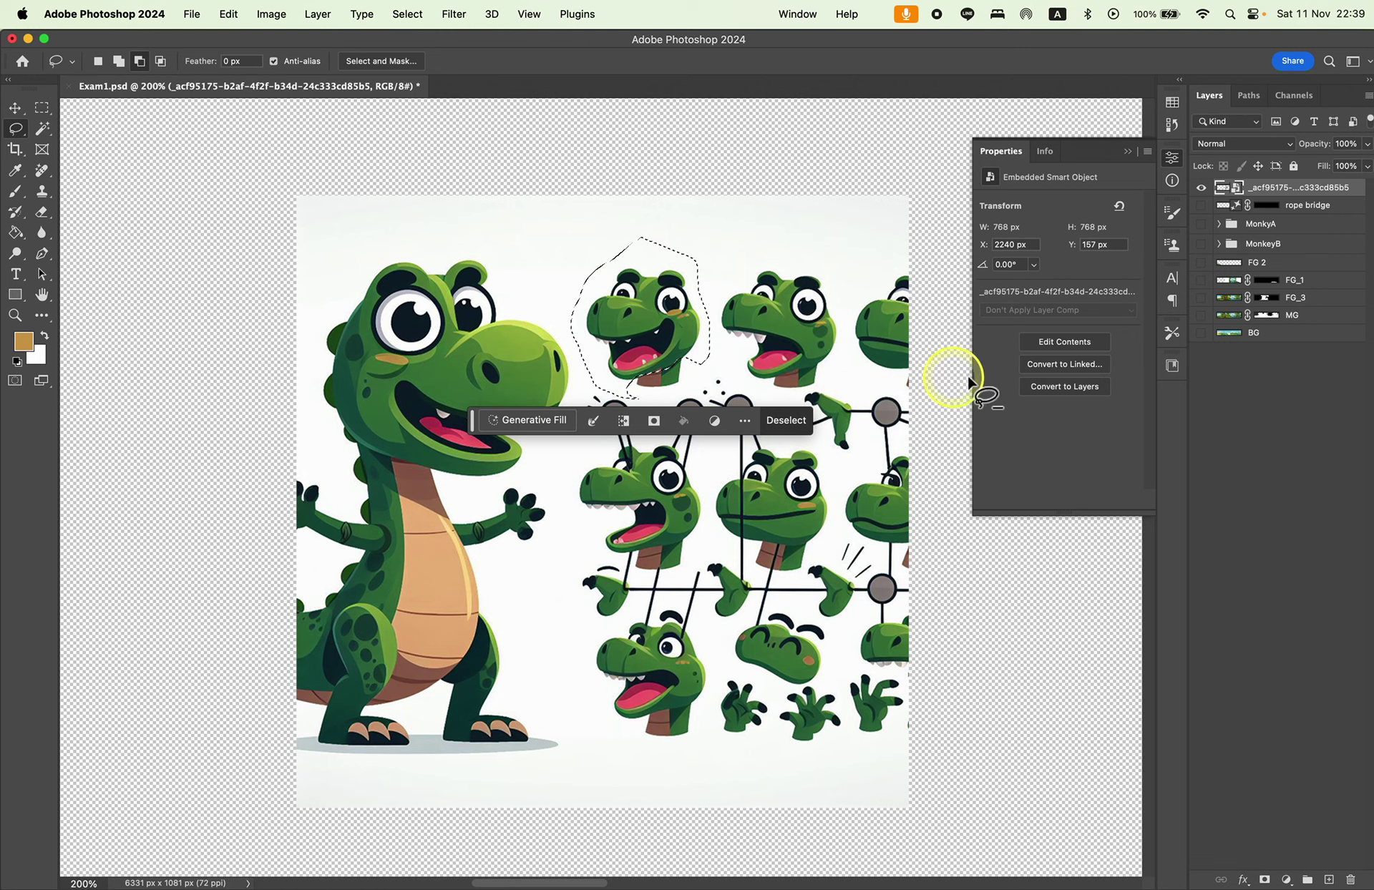
Copy the head to a new layer and delete its white border with the Magic Wand.
{"action": "key", "text": "super+j"}
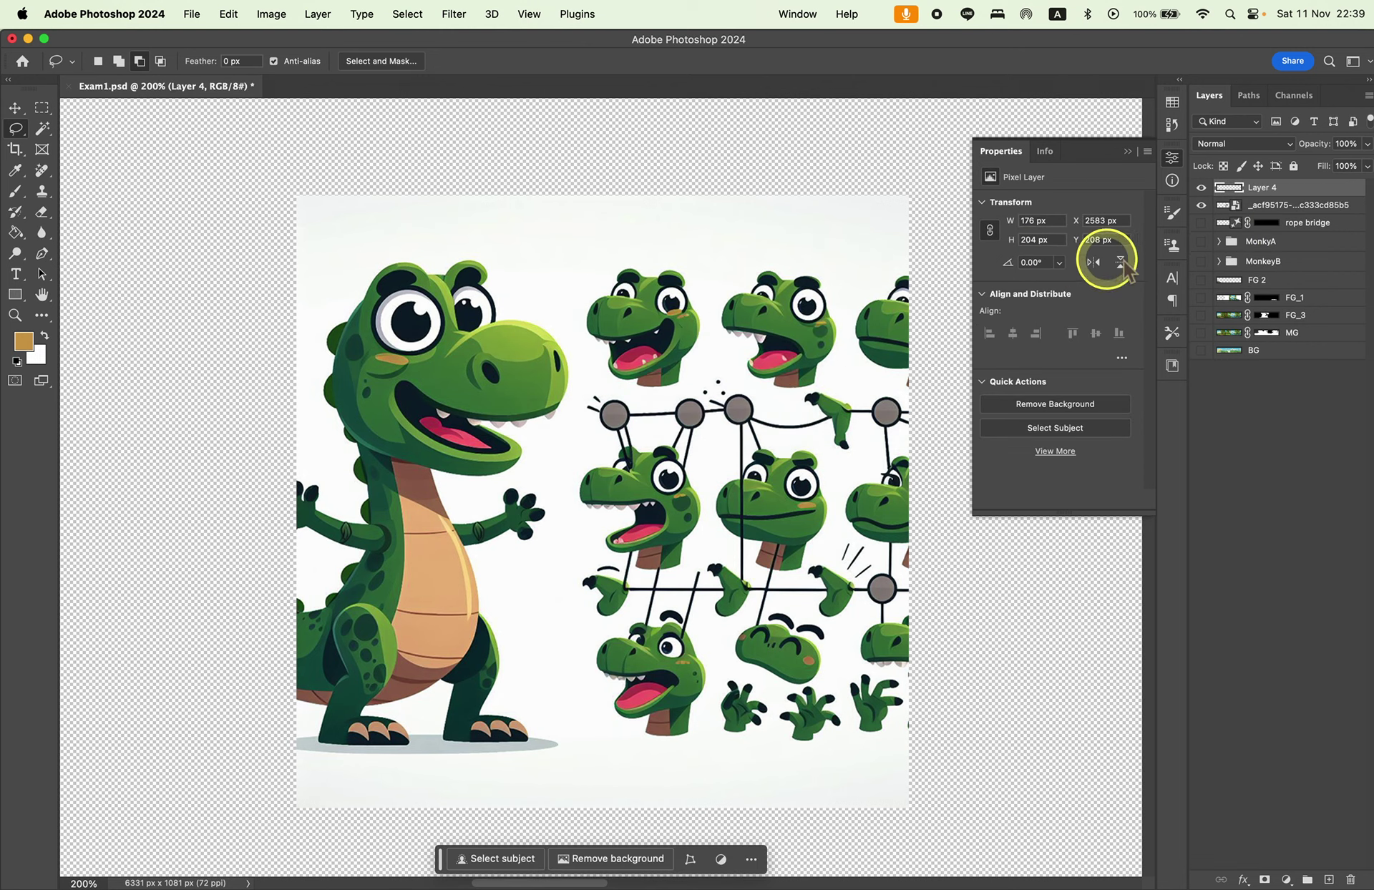
{"action": "left_click", "coordinate": [1201, 205]}
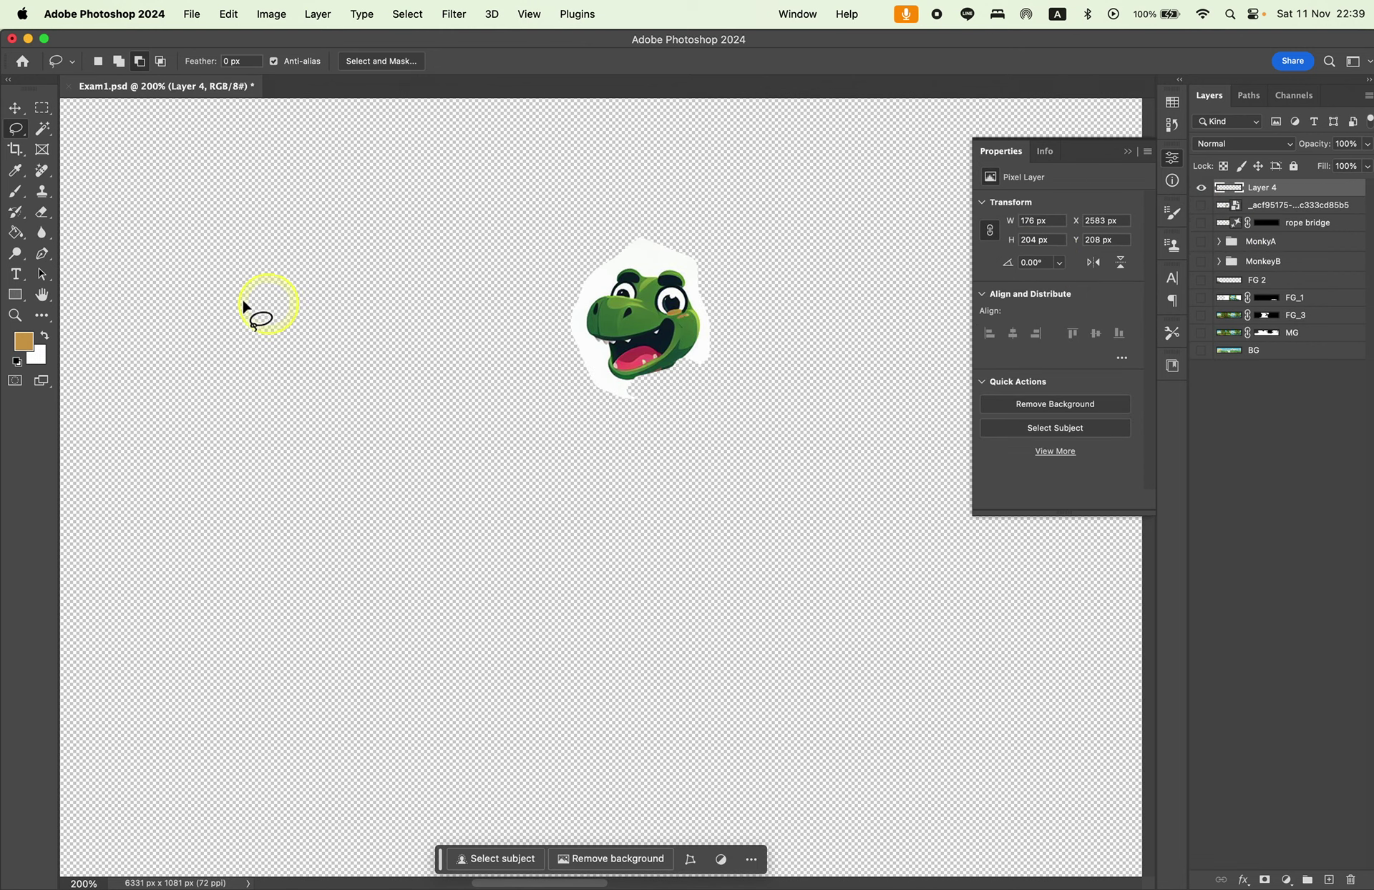
{"action": "left_click", "coordinate": [45, 130]}
{"action": "left_click", "coordinate": [646, 263]}
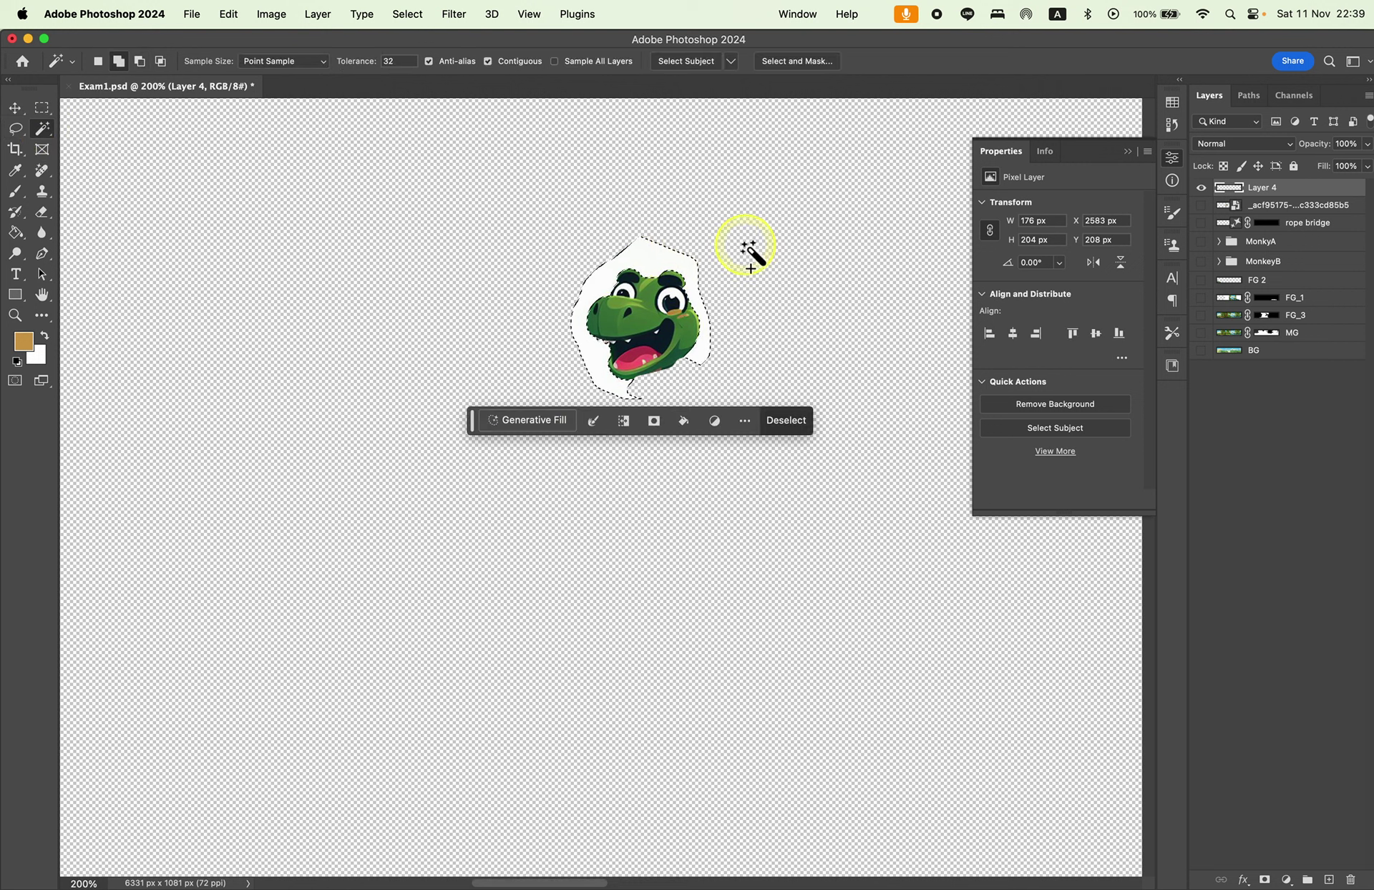
{"action": "key", "text": "Delete"}
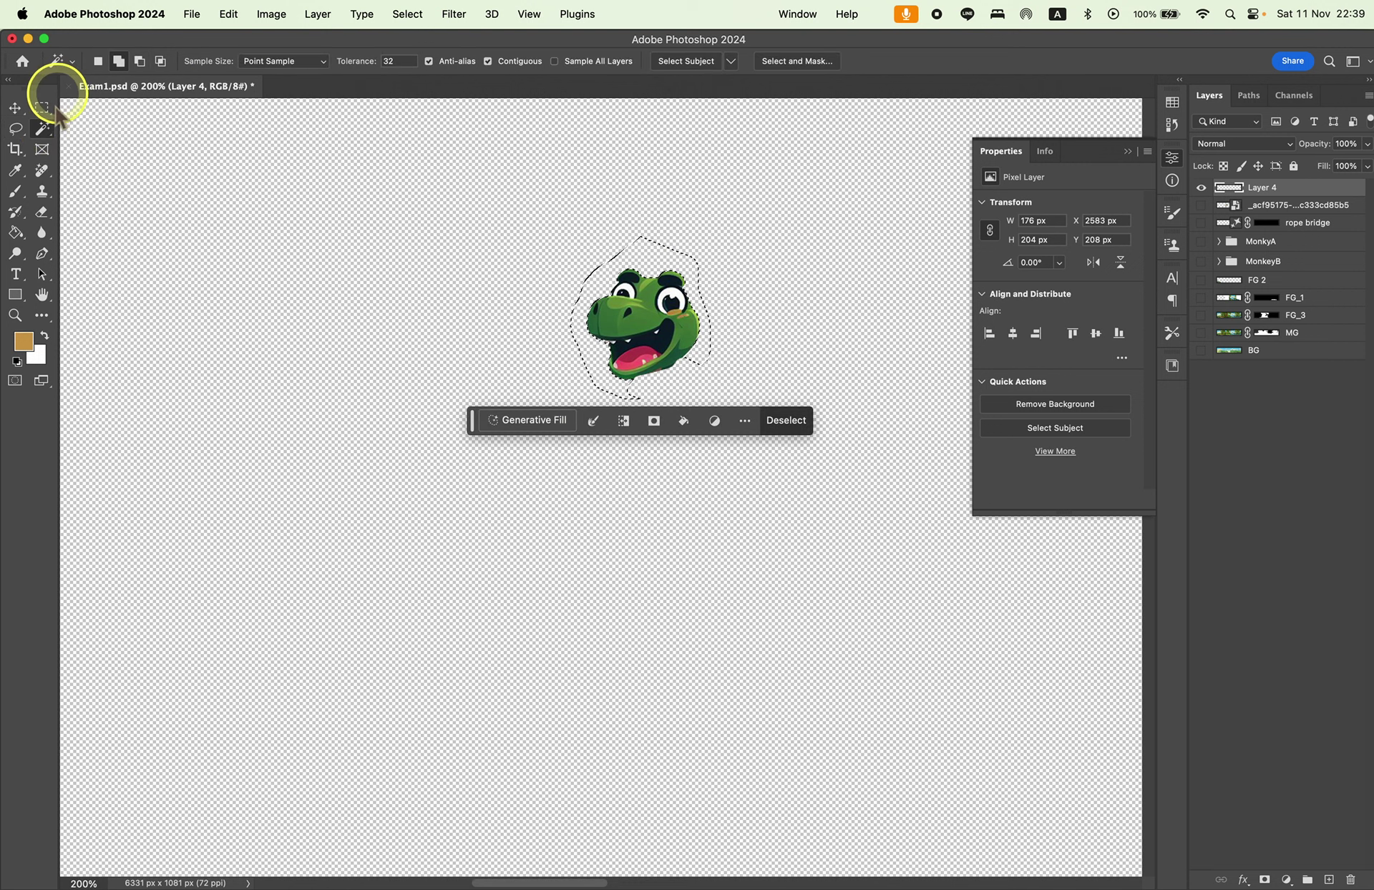
{"action": "left_click", "coordinate": [43, 107]}
{"action": "left_click", "coordinate": [385, 304]}
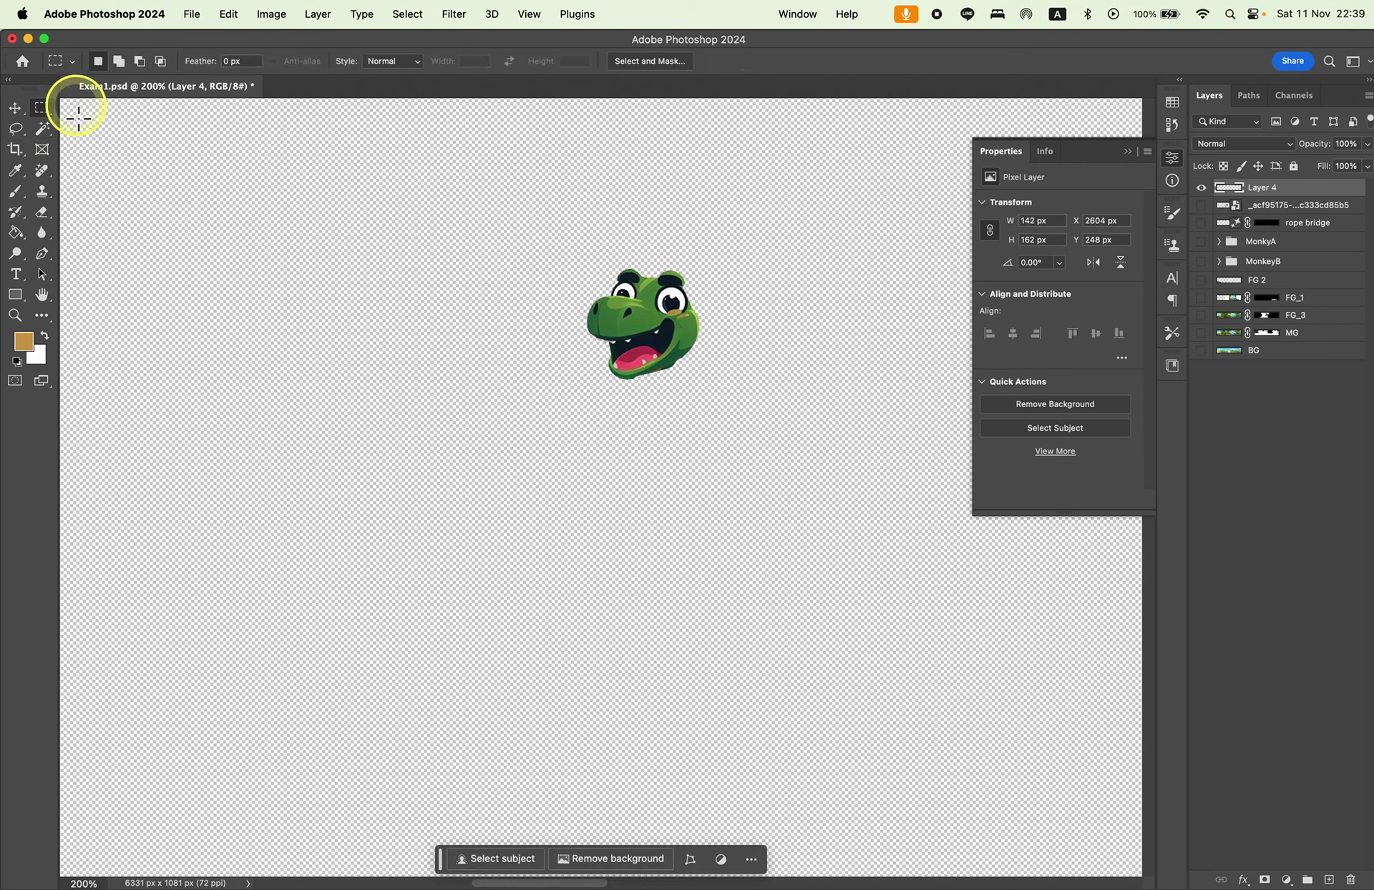
{"action": "left_click", "coordinate": [14, 107]}
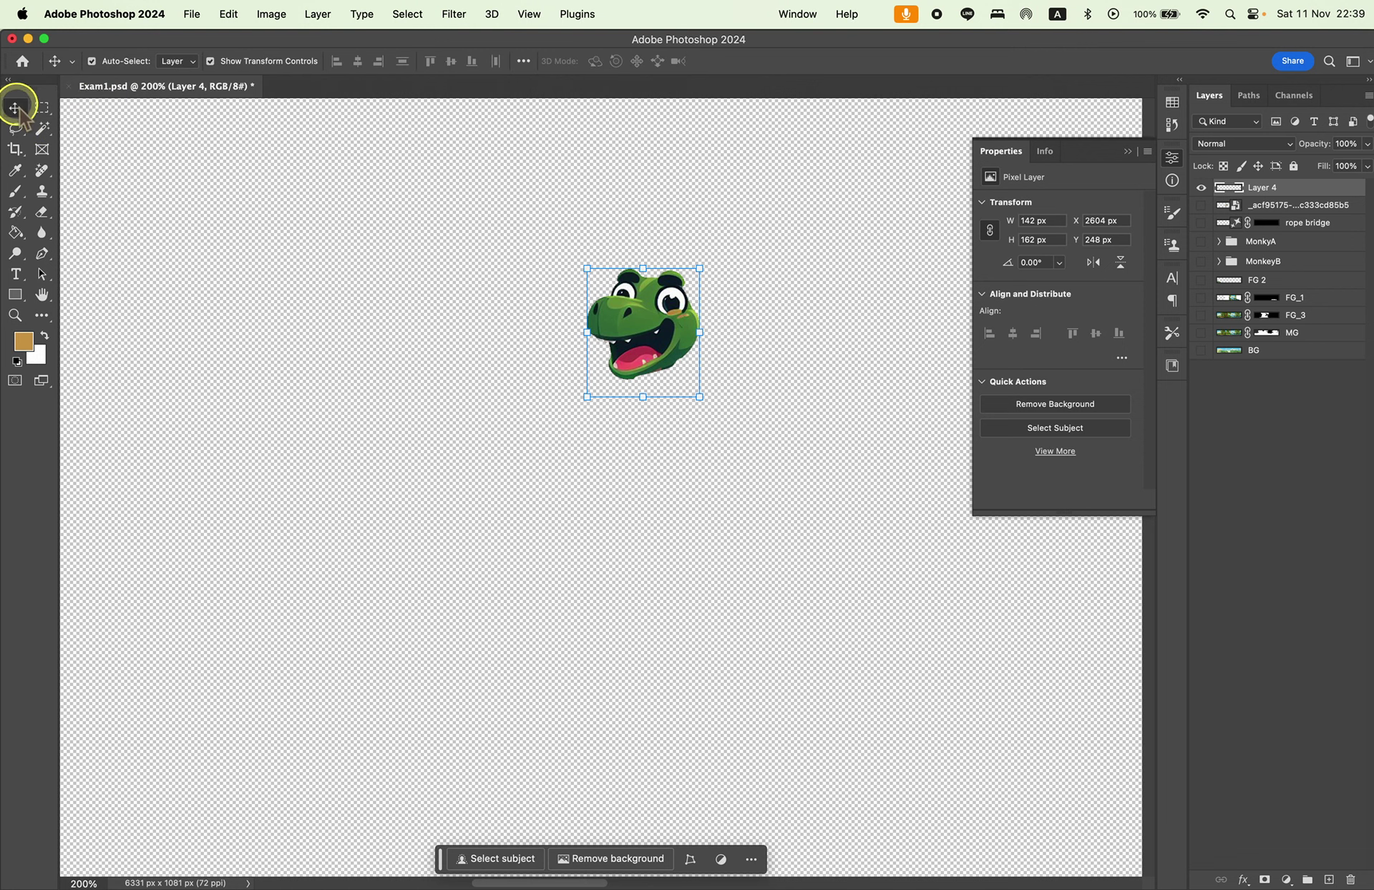
Show the character sheet again and rename the head layer to 'Smile'.
{"action": "left_click", "coordinate": [1201, 205]}
{"action": "left_click", "coordinate": [1315, 209]}
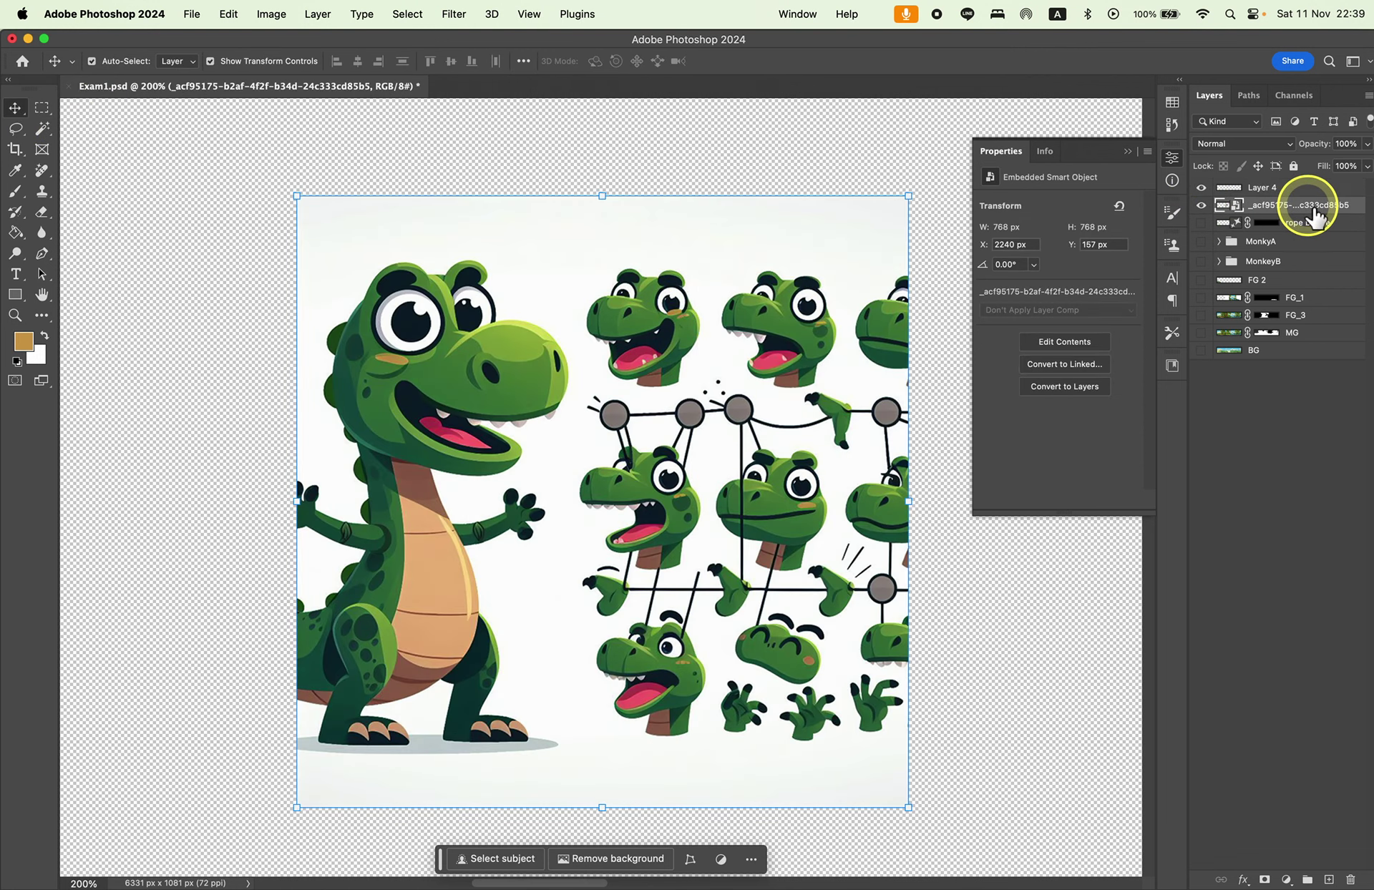
{"action": "scroll", "coordinate": [562, 555], "scroll_direction": "down", "scroll_amount": 2}
{"action": "scroll", "coordinate": [562, 555], "scroll_direction": "left", "scroll_amount": 2}
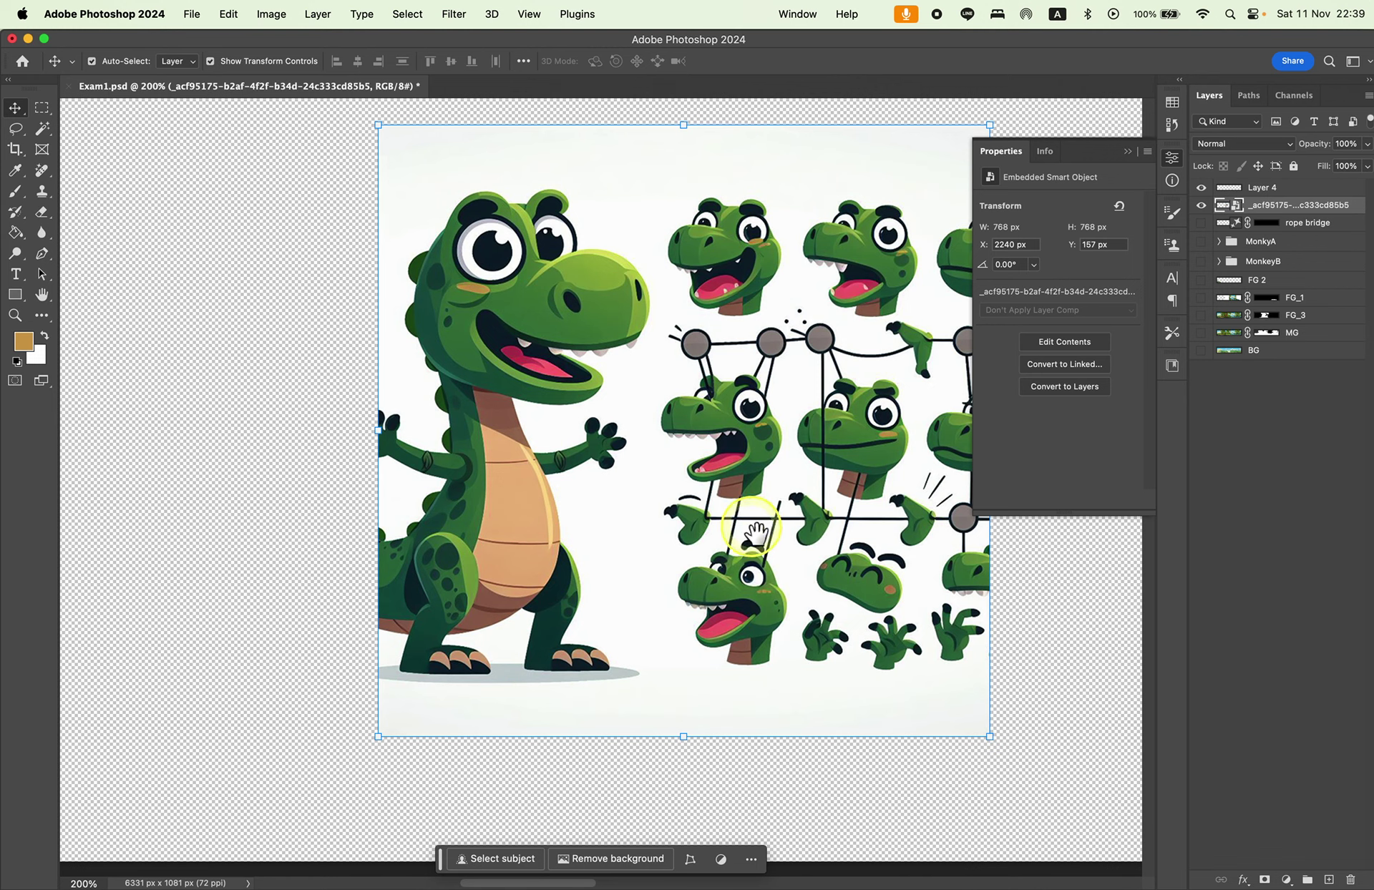
{"action": "left_click_drag", "start_coordinate": [751, 537], "coordinate": [716, 613]}
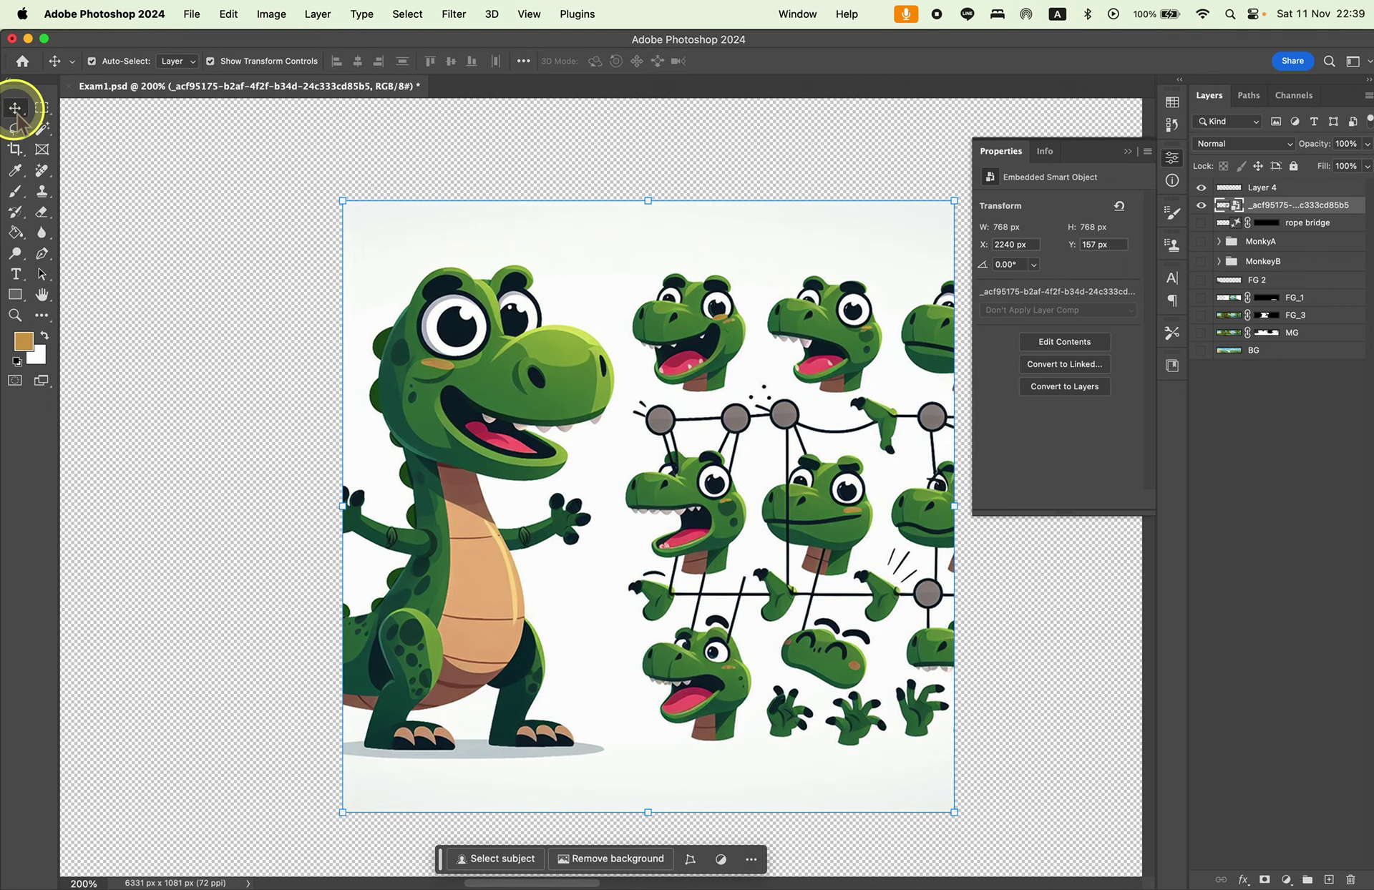
{"action": "left_click", "coordinate": [709, 335]}
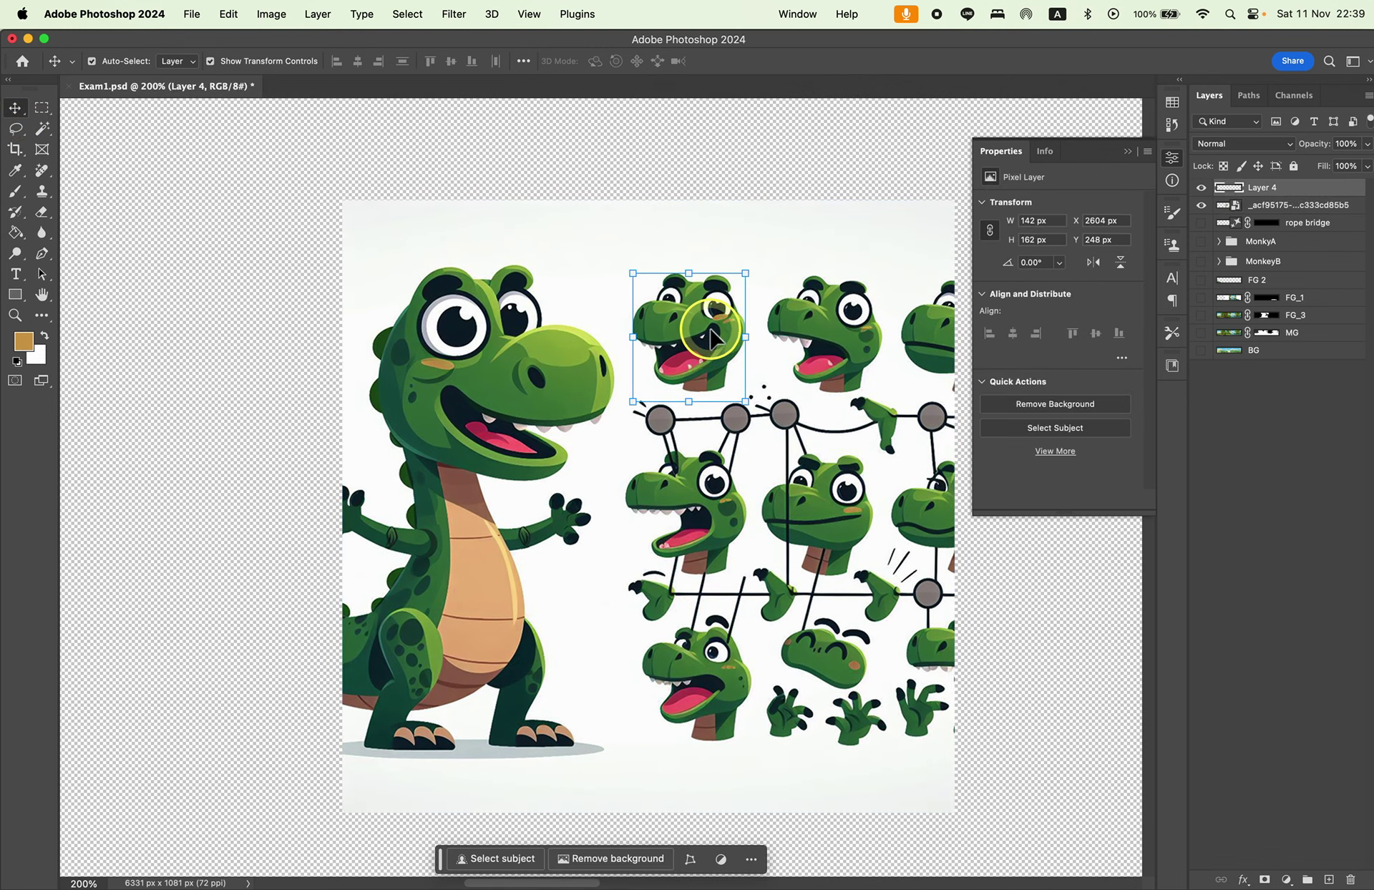
{"action": "double_click", "coordinate": [1268, 190]}
{"action": "type", "text": "Smile"}
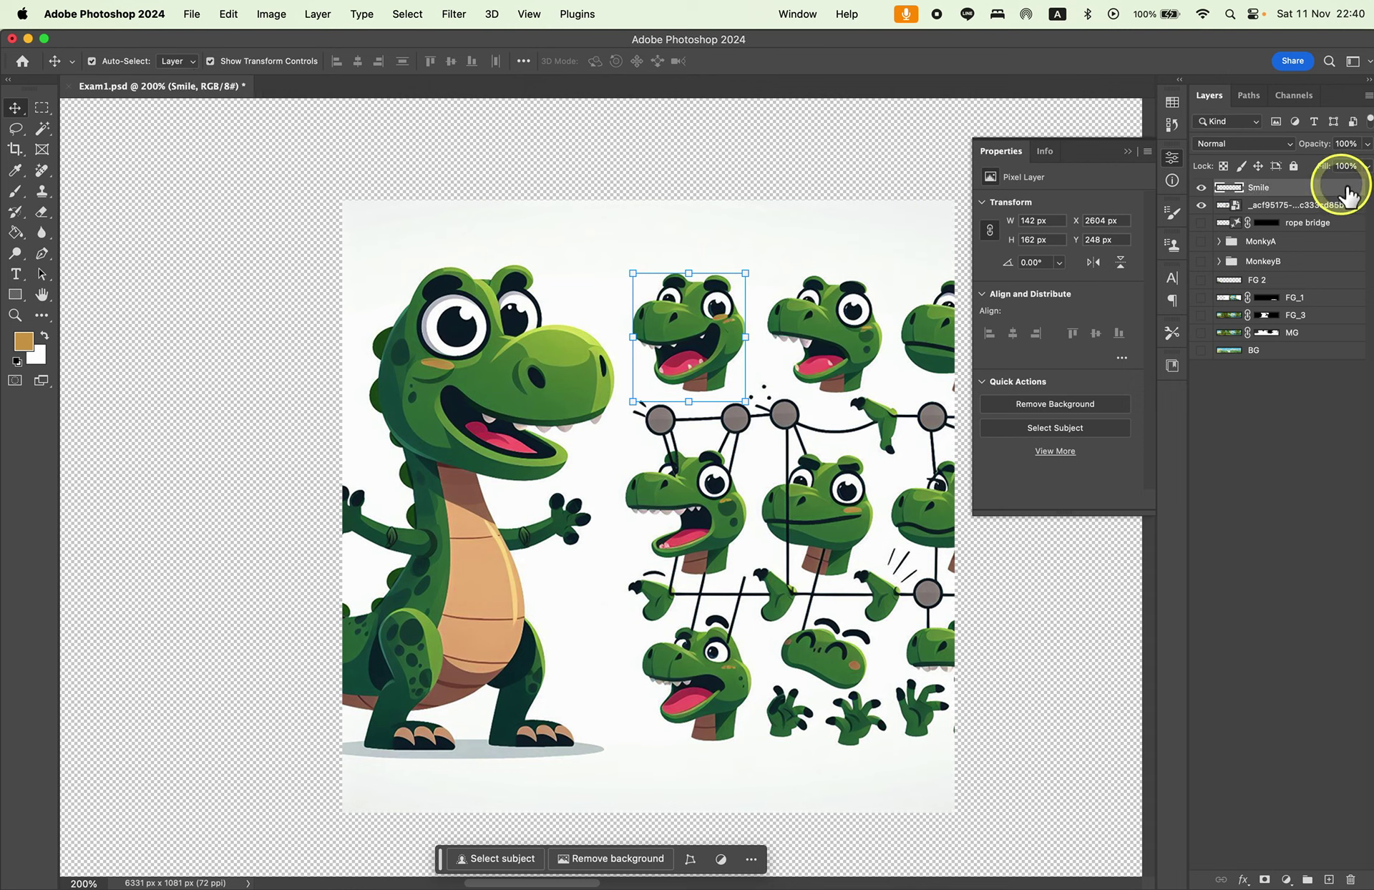
{"action": "left_click", "coordinate": [1306, 206]}
Lasso the second top-row dinosaur head and copy it onto a new layer.
{"action": "left_click", "coordinate": [16, 129]}
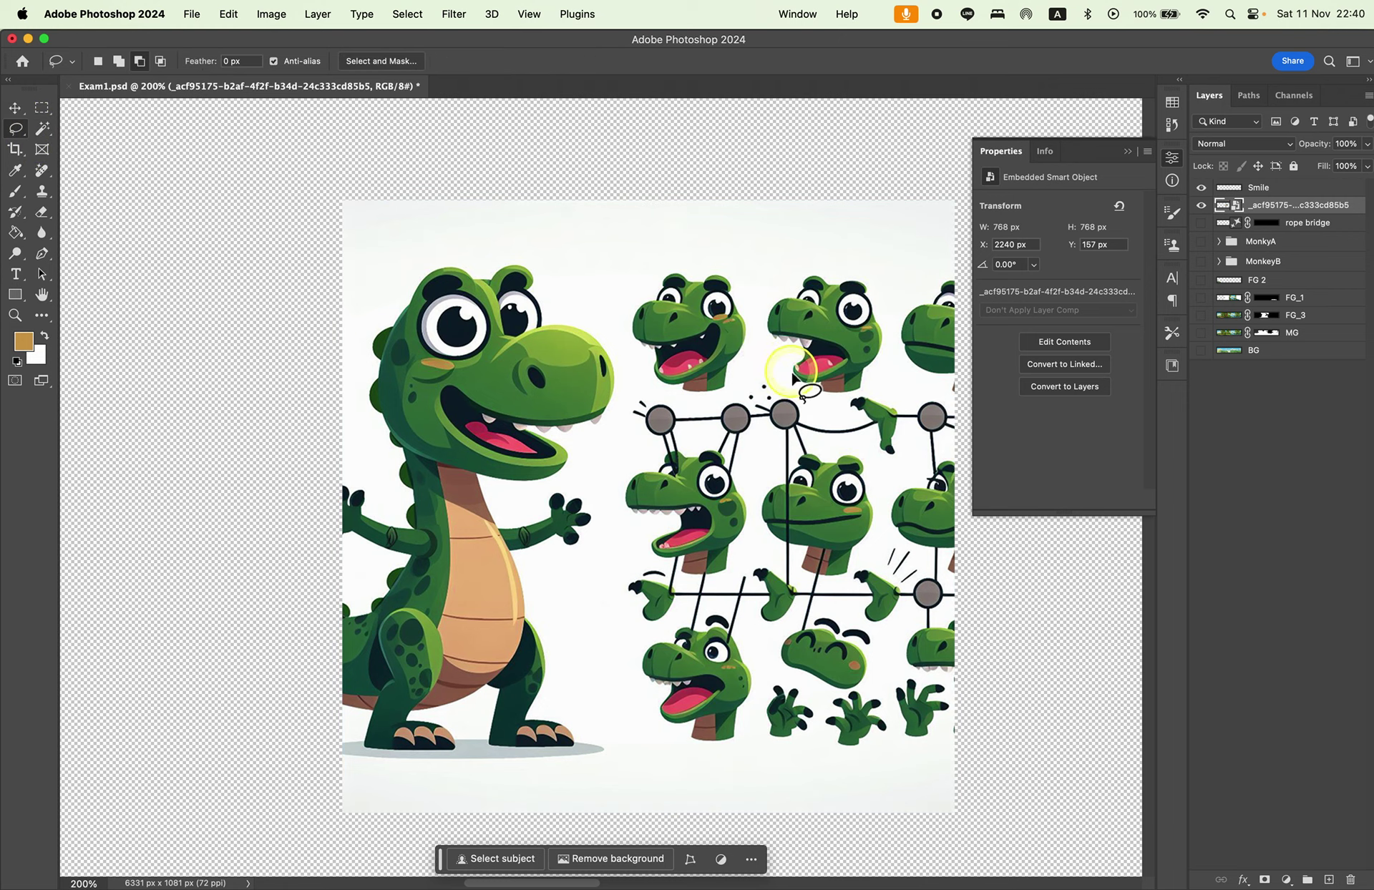
{"action": "left_click_drag", "start_coordinate": [793, 373], "coordinate": [807, 389]}
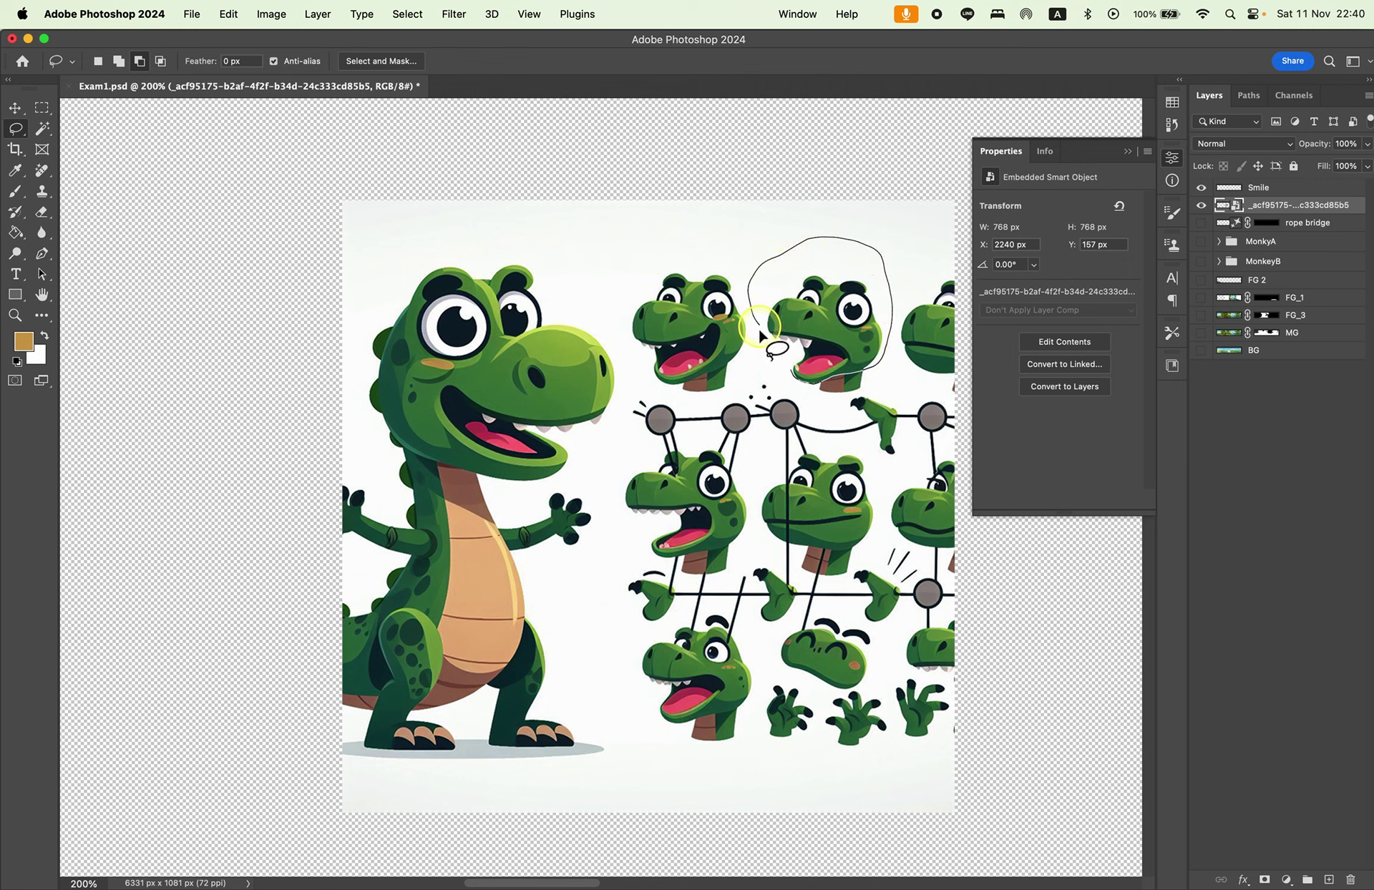
{"action": "left_click_drag", "start_coordinate": [780, 379], "coordinate": [786, 385]}
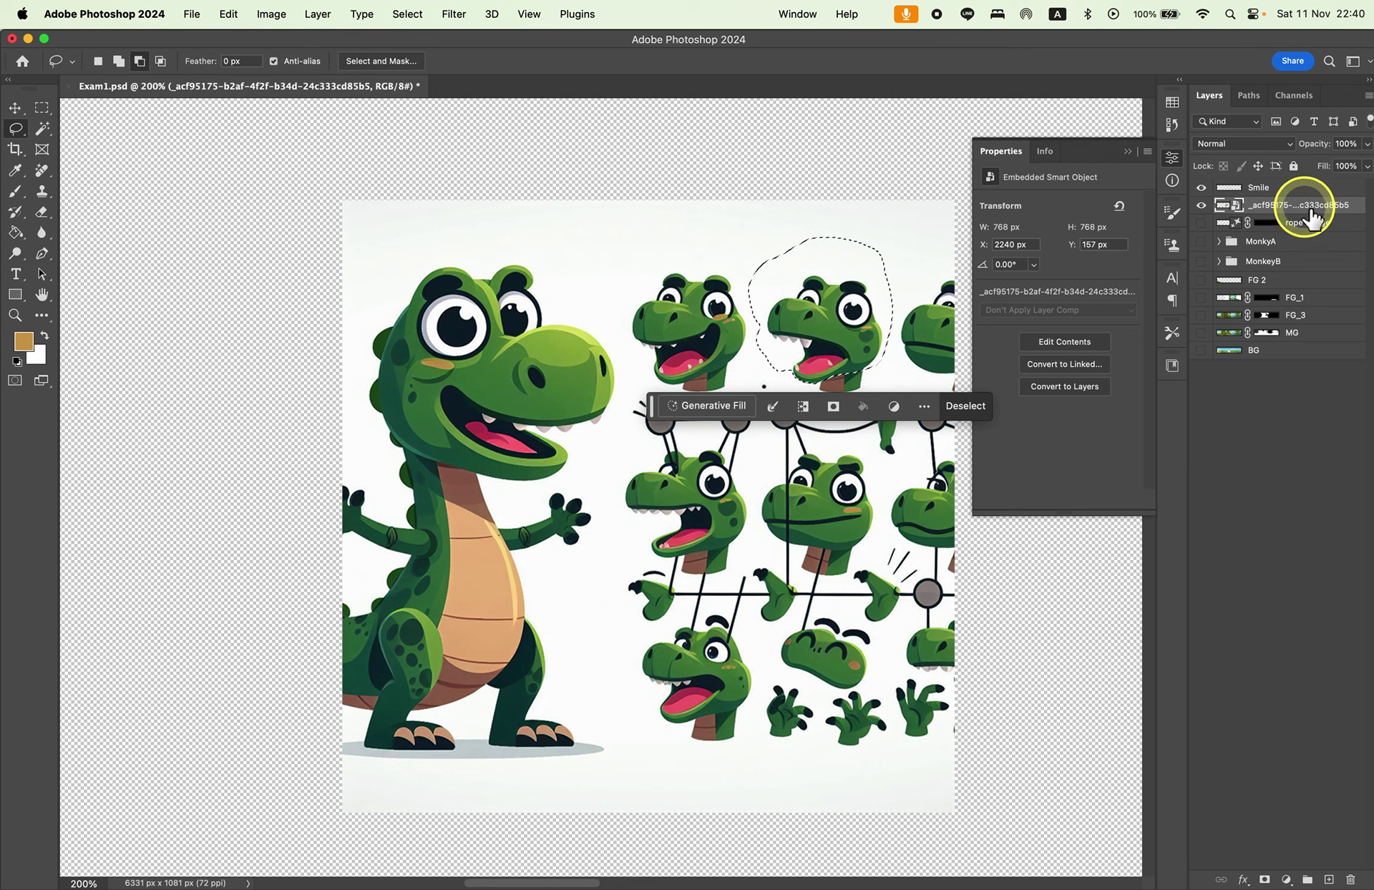
{"action": "key", "text": "ctrl+j"}
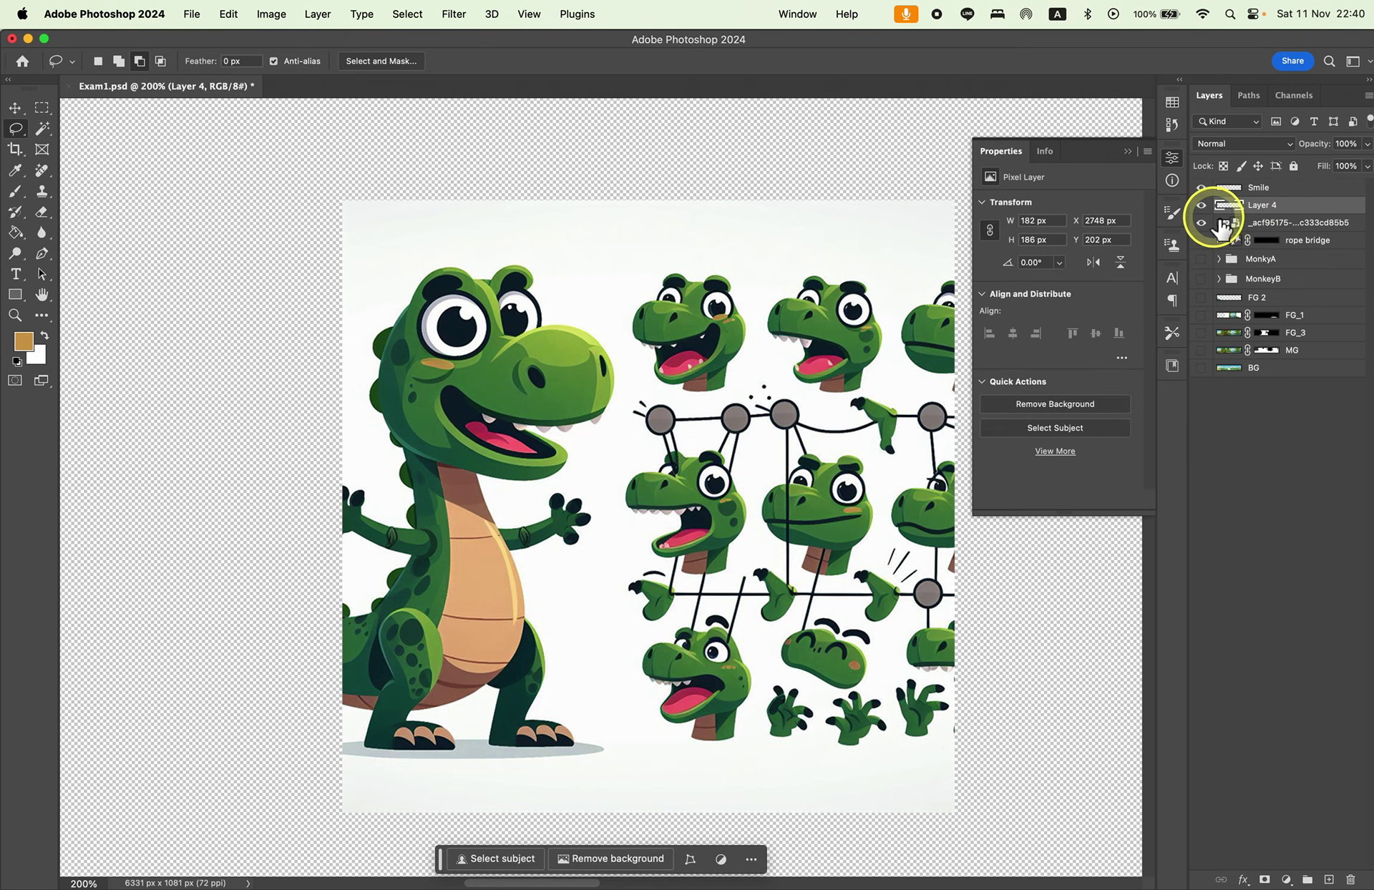
Delete the second head's white background and move it exactly over the Smile head.
{"action": "left_click", "coordinate": [1202, 223]}
{"action": "left_click", "coordinate": [44, 128]}
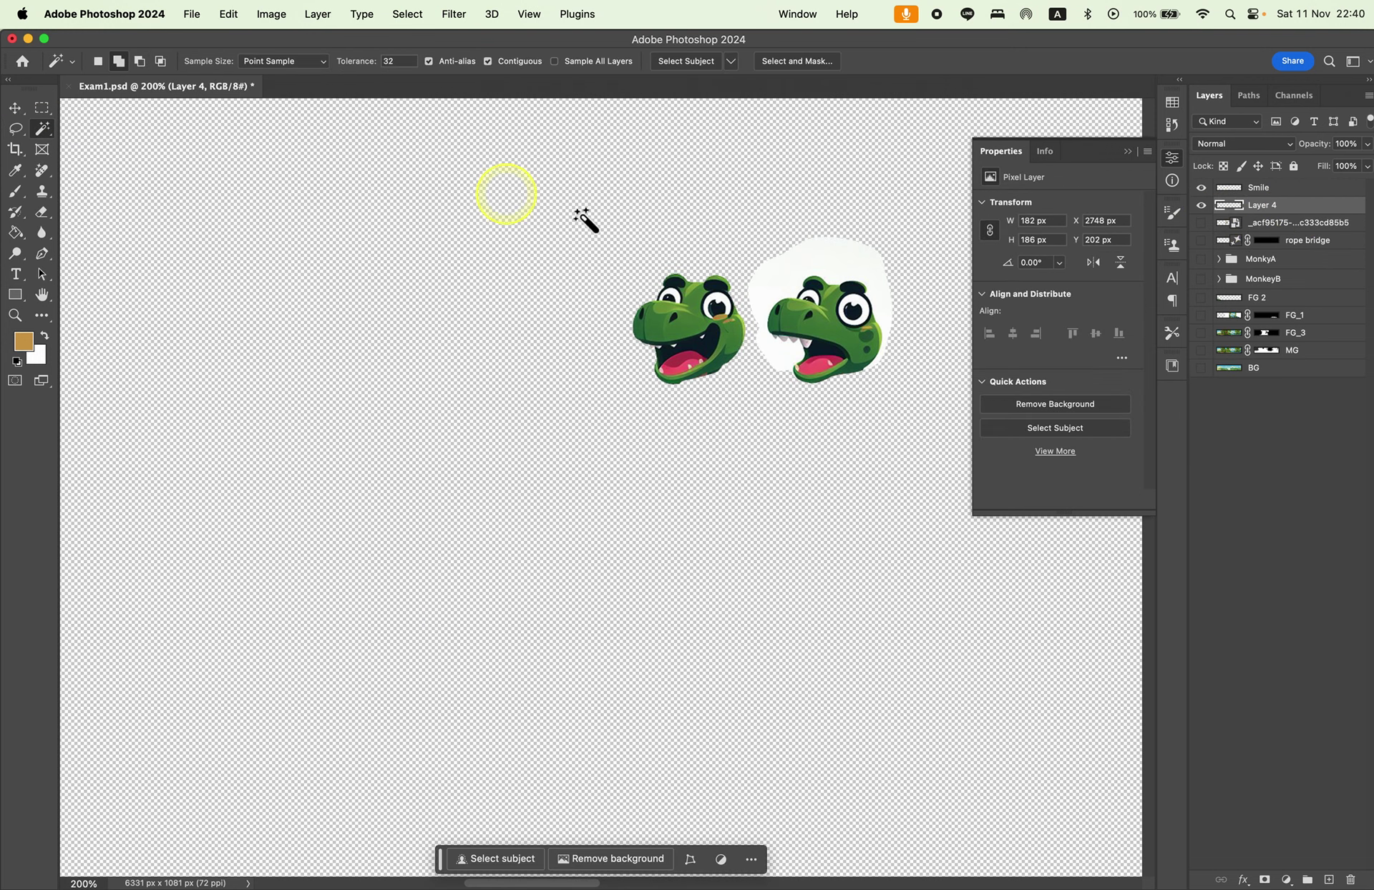
{"action": "left_click", "coordinate": [843, 256]}
{"action": "key", "text": "Delete"}
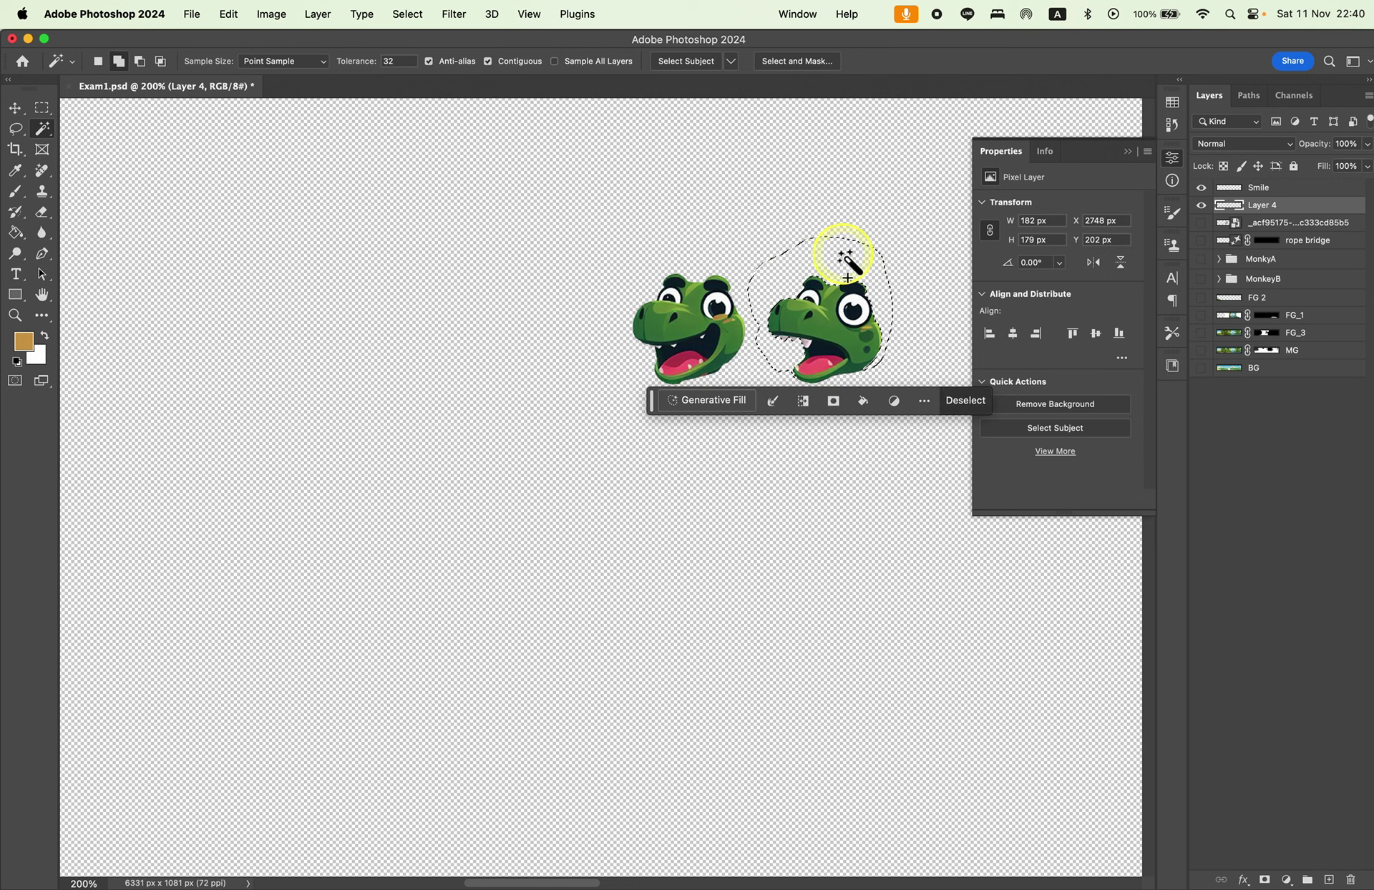
{"action": "left_click", "coordinate": [41, 108]}
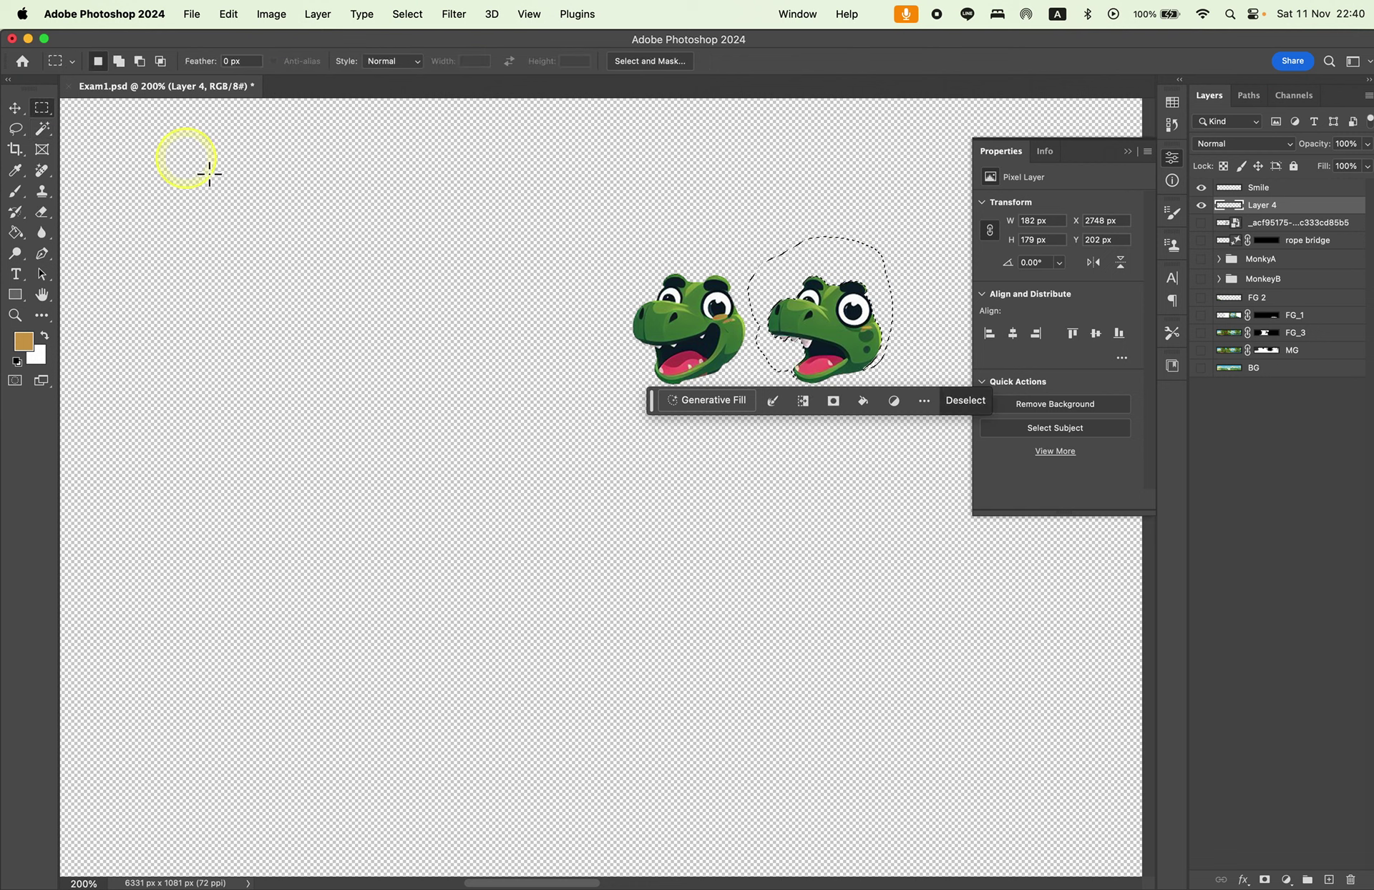
{"action": "left_click", "coordinate": [318, 227]}
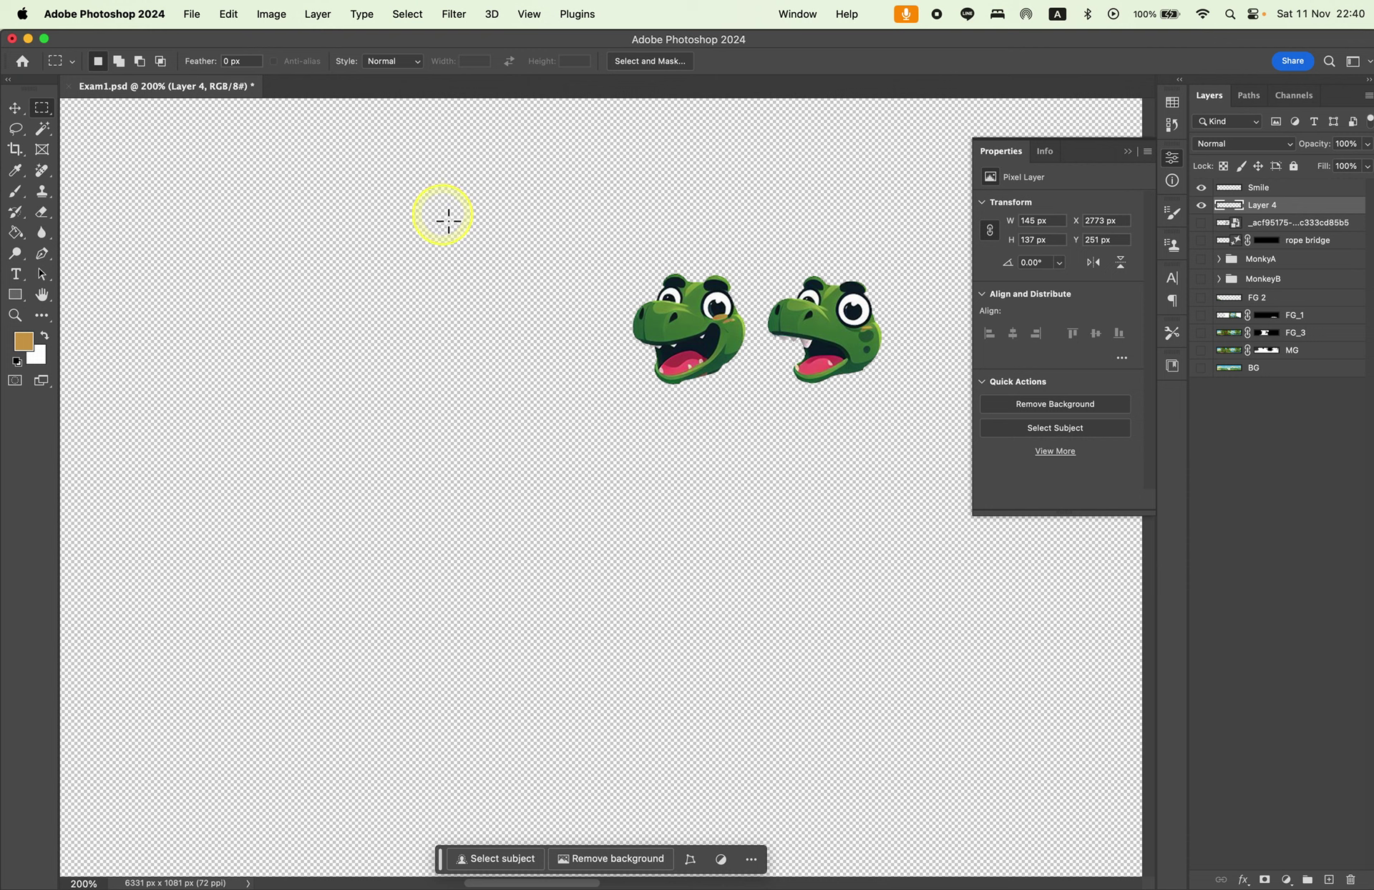
{"action": "left_click", "coordinate": [14, 109]}
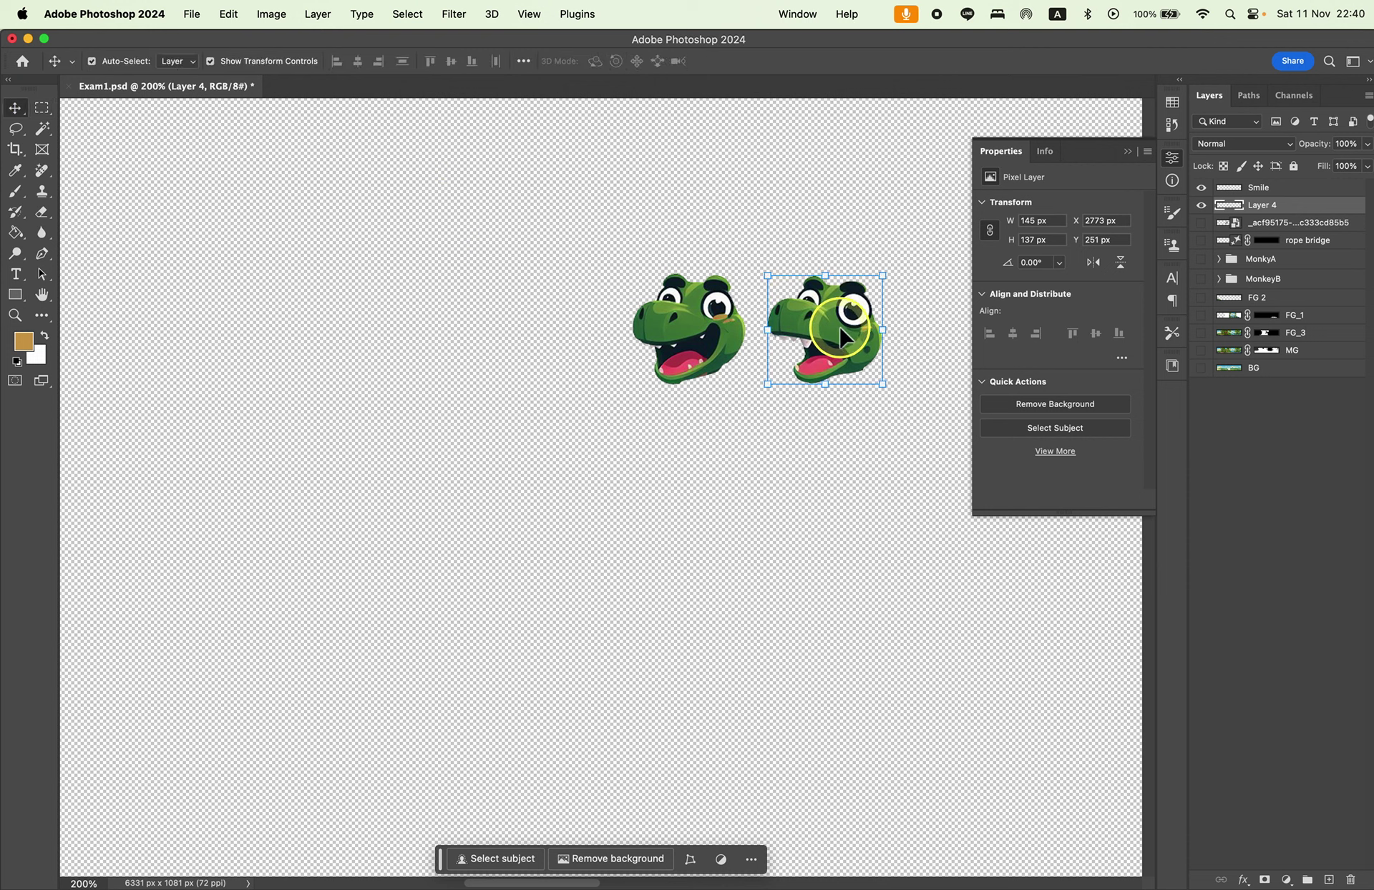
{"action": "left_click_drag", "start_coordinate": [841, 333], "coordinate": [707, 330]}
{"action": "left_click", "coordinate": [693, 349], "text": "shift"}
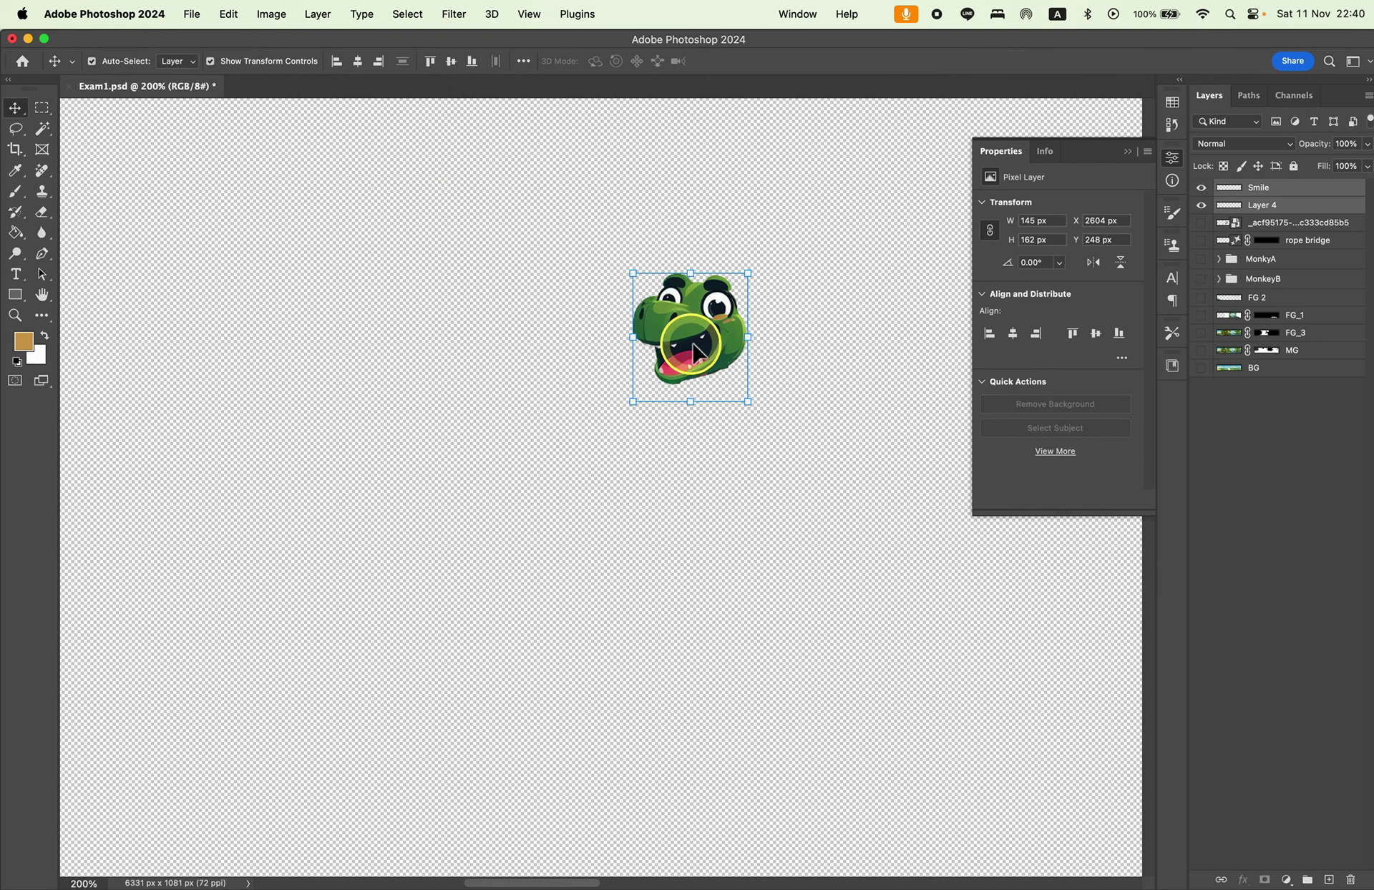
Lasso the full-body dinosaur on the sheet and copy it to Layer 5.
{"action": "left_click", "coordinate": [1202, 223]}
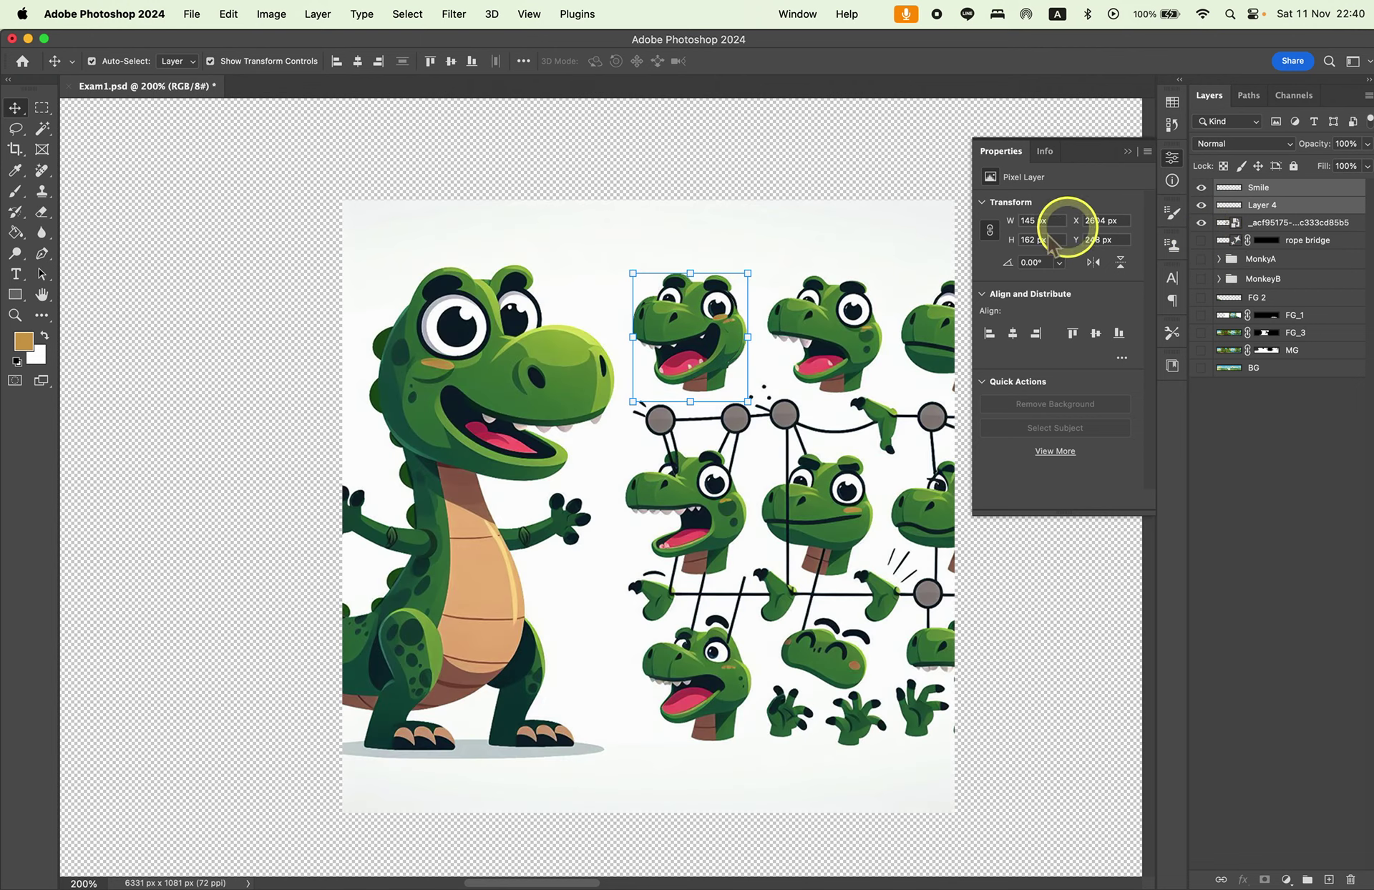
{"action": "scroll", "coordinate": [705, 460], "scroll_direction": "down", "scroll_amount": 3}
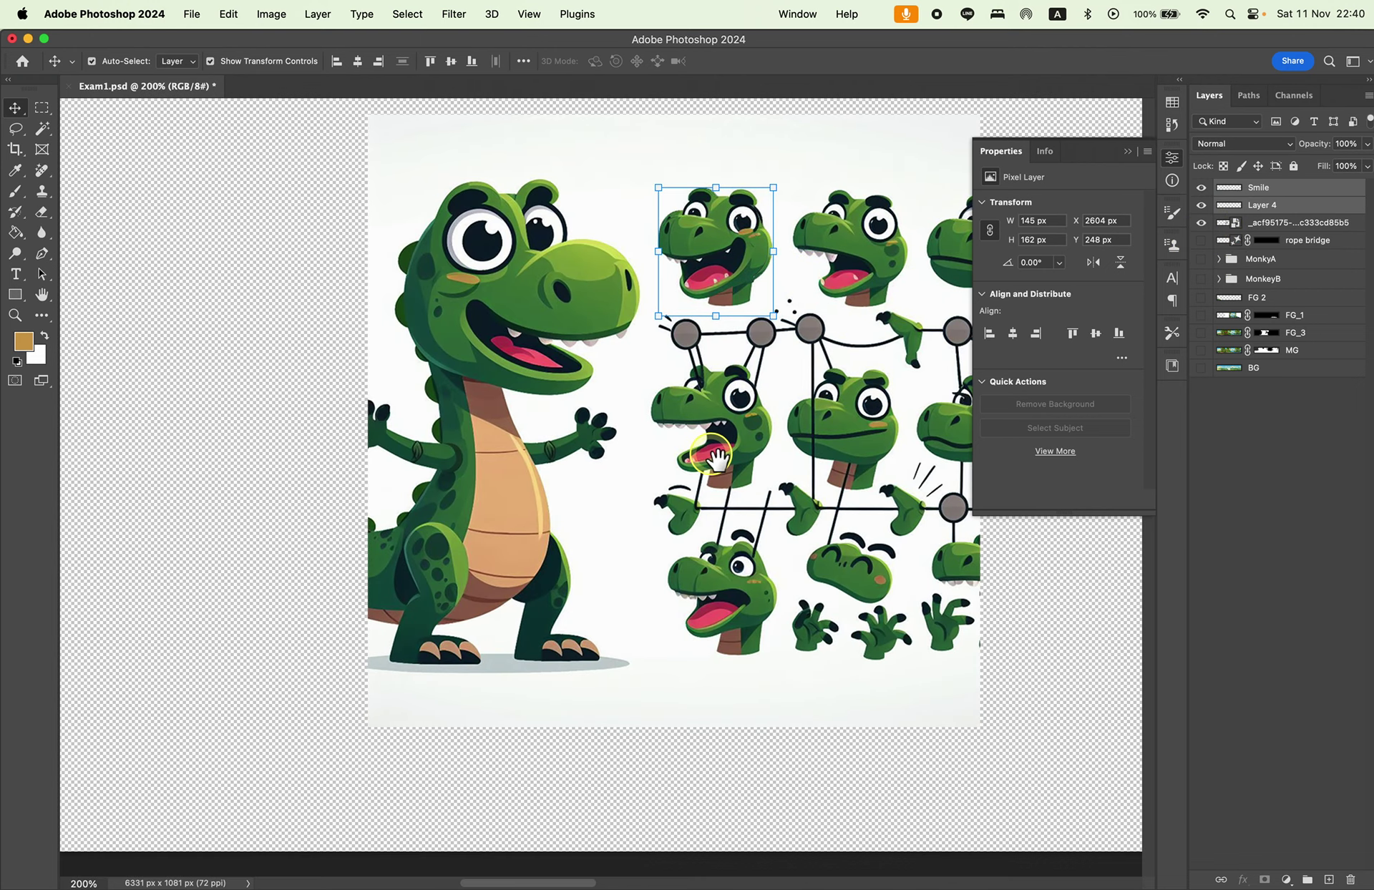
{"action": "scroll", "coordinate": [653, 460], "scroll_direction": "left", "scroll_amount": 3}
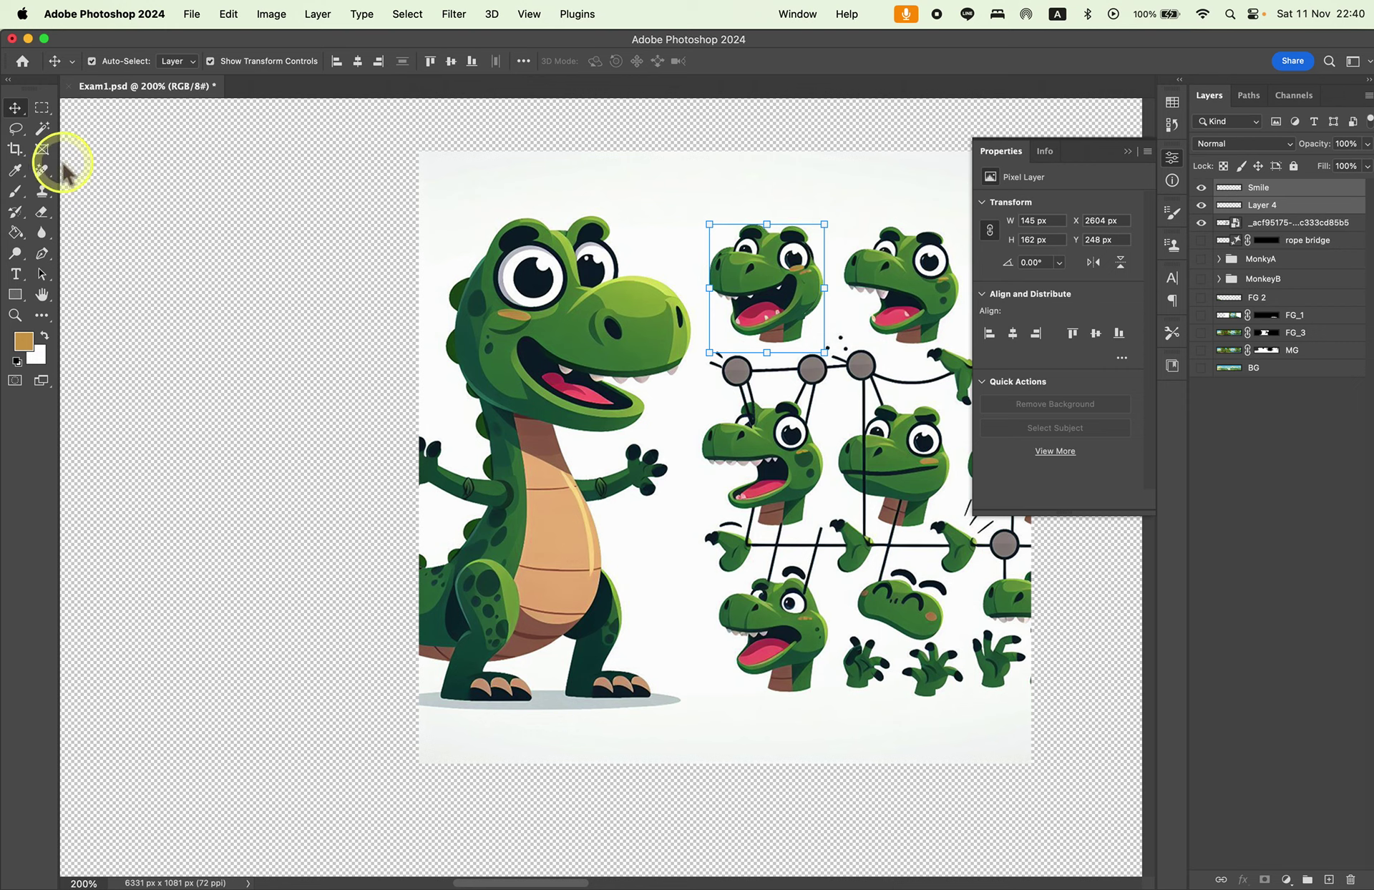
{"action": "left_click", "coordinate": [16, 129]}
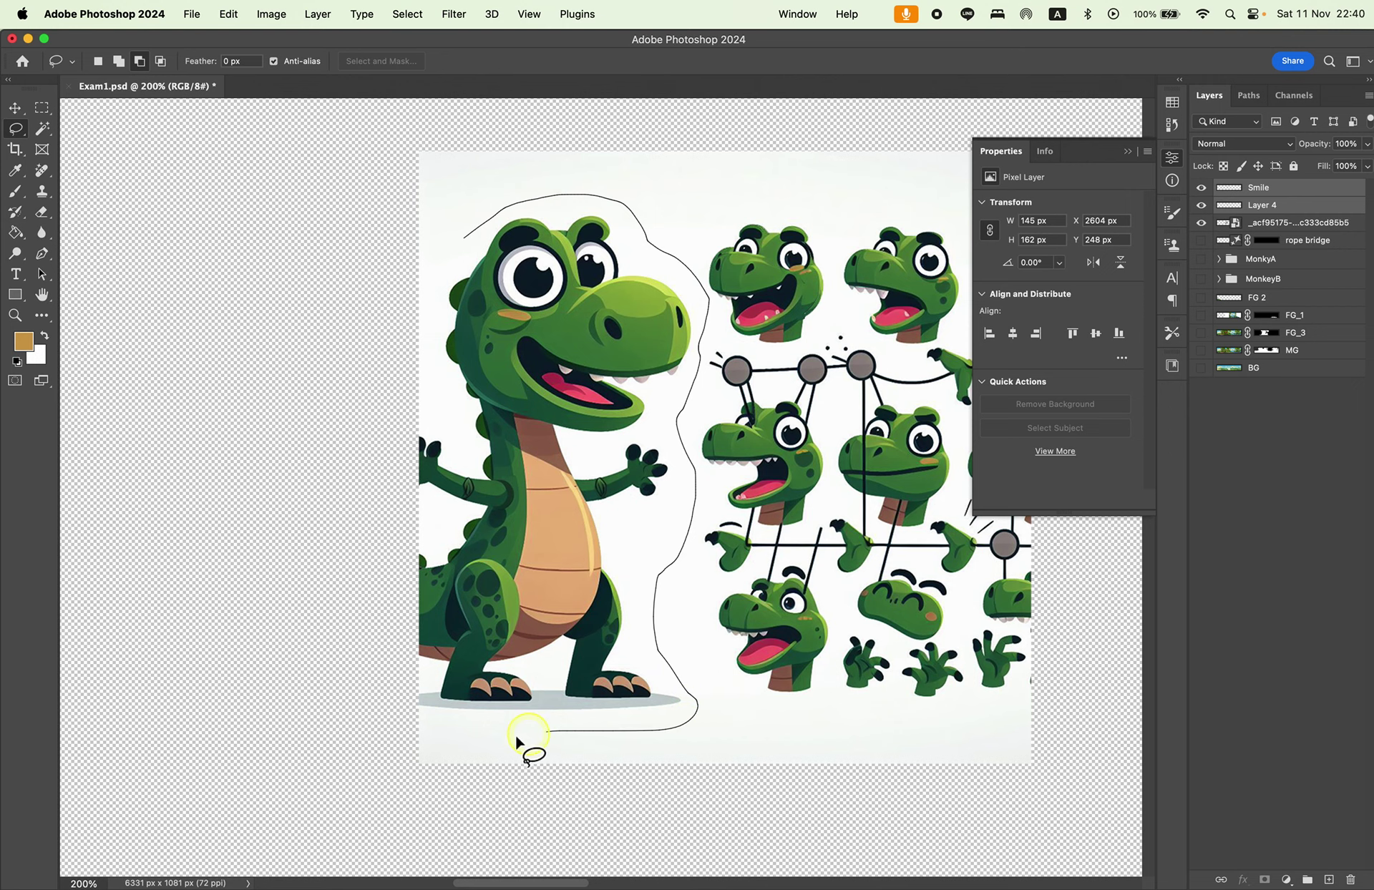
{"action": "left_click_drag", "start_coordinate": [441, 232], "coordinate": [458, 227]}
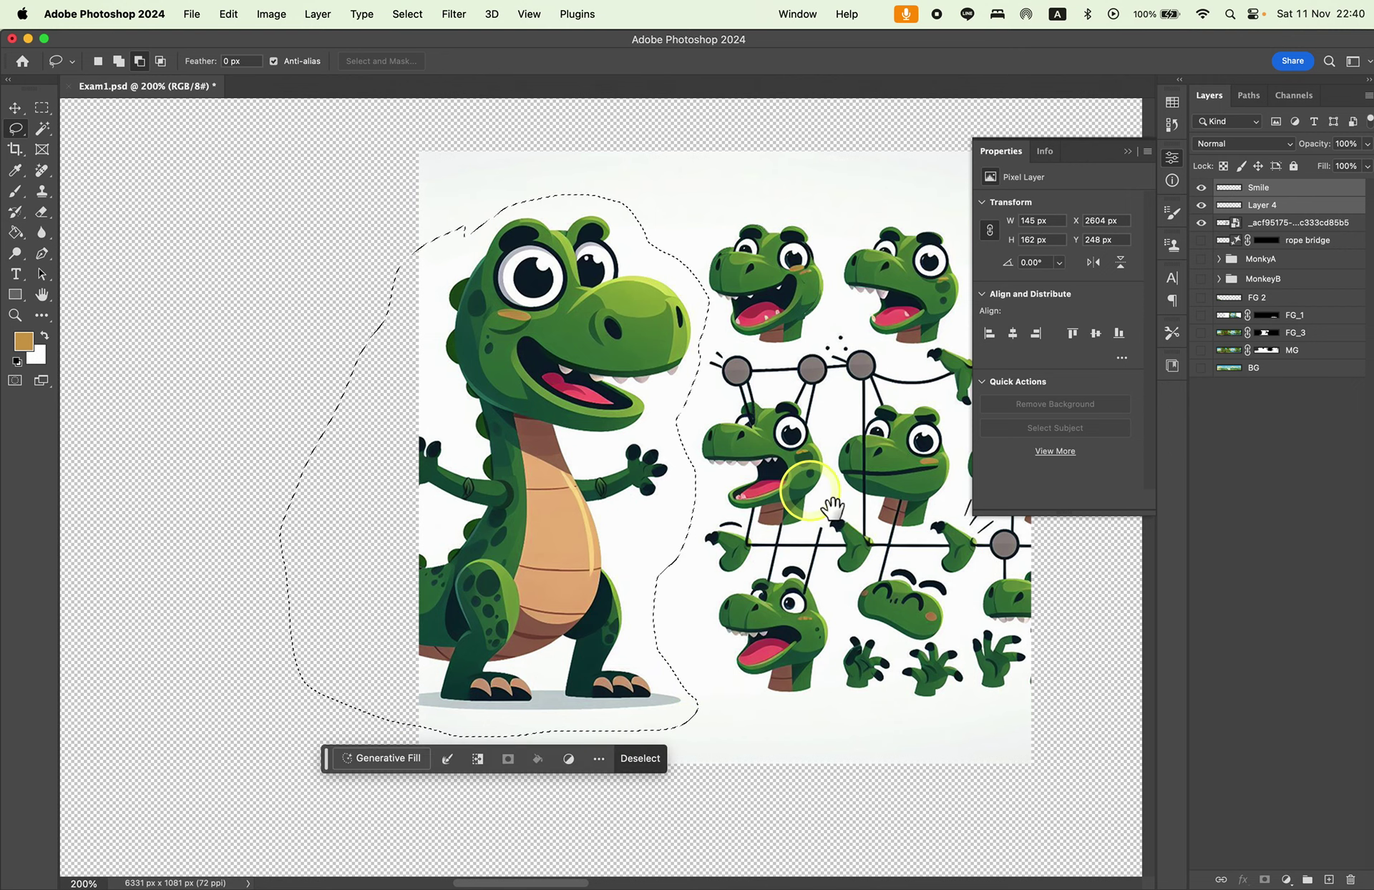
{"action": "scroll", "coordinate": [814, 485], "scroll_direction": "right", "scroll_amount": 5}
{"action": "scroll", "coordinate": [552, 614], "scroll_direction": "left", "scroll_amount": 2}
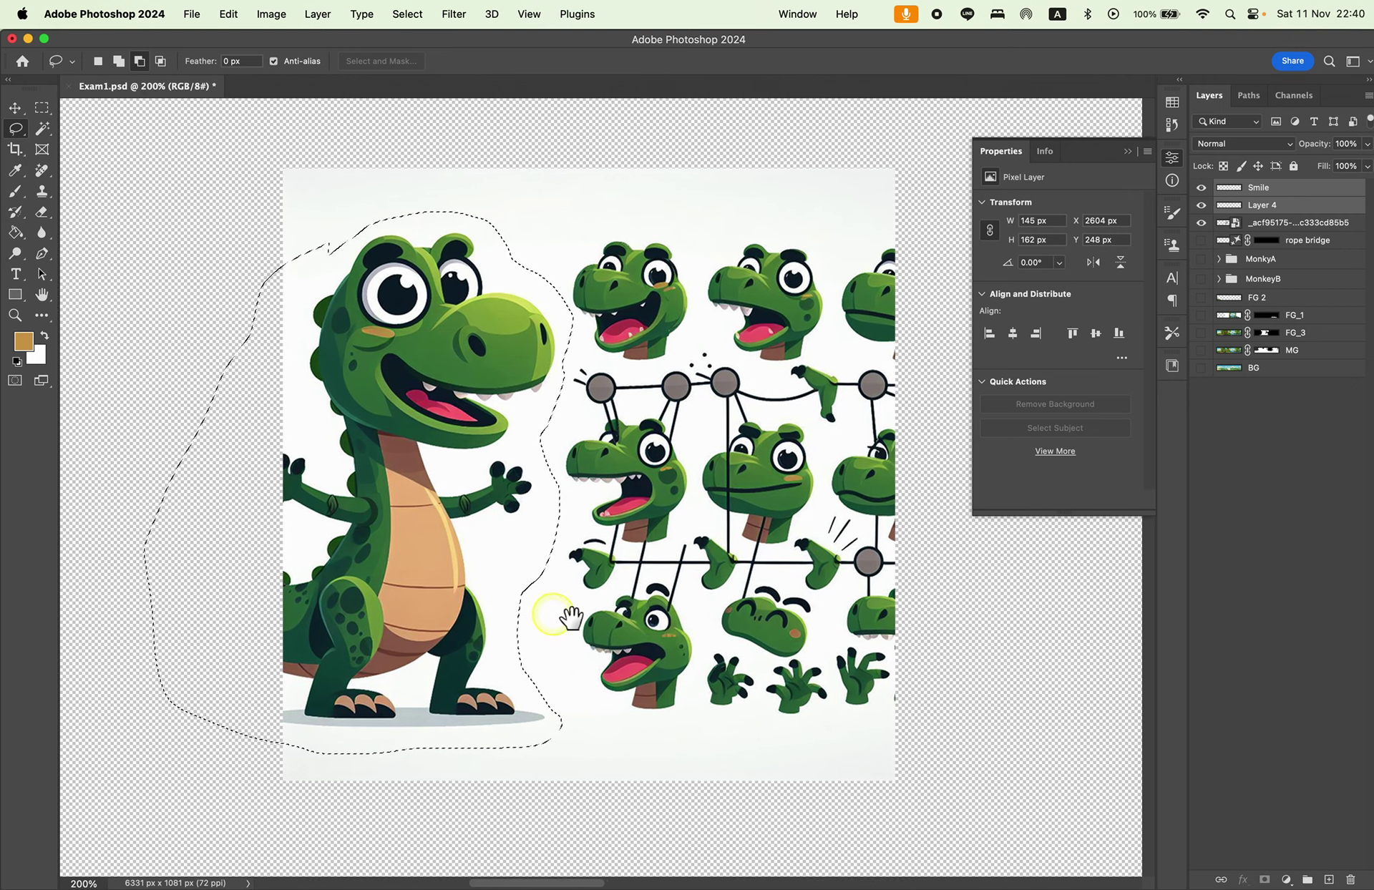
{"action": "scroll", "coordinate": [566, 608], "scroll_direction": "left", "scroll_amount": 3}
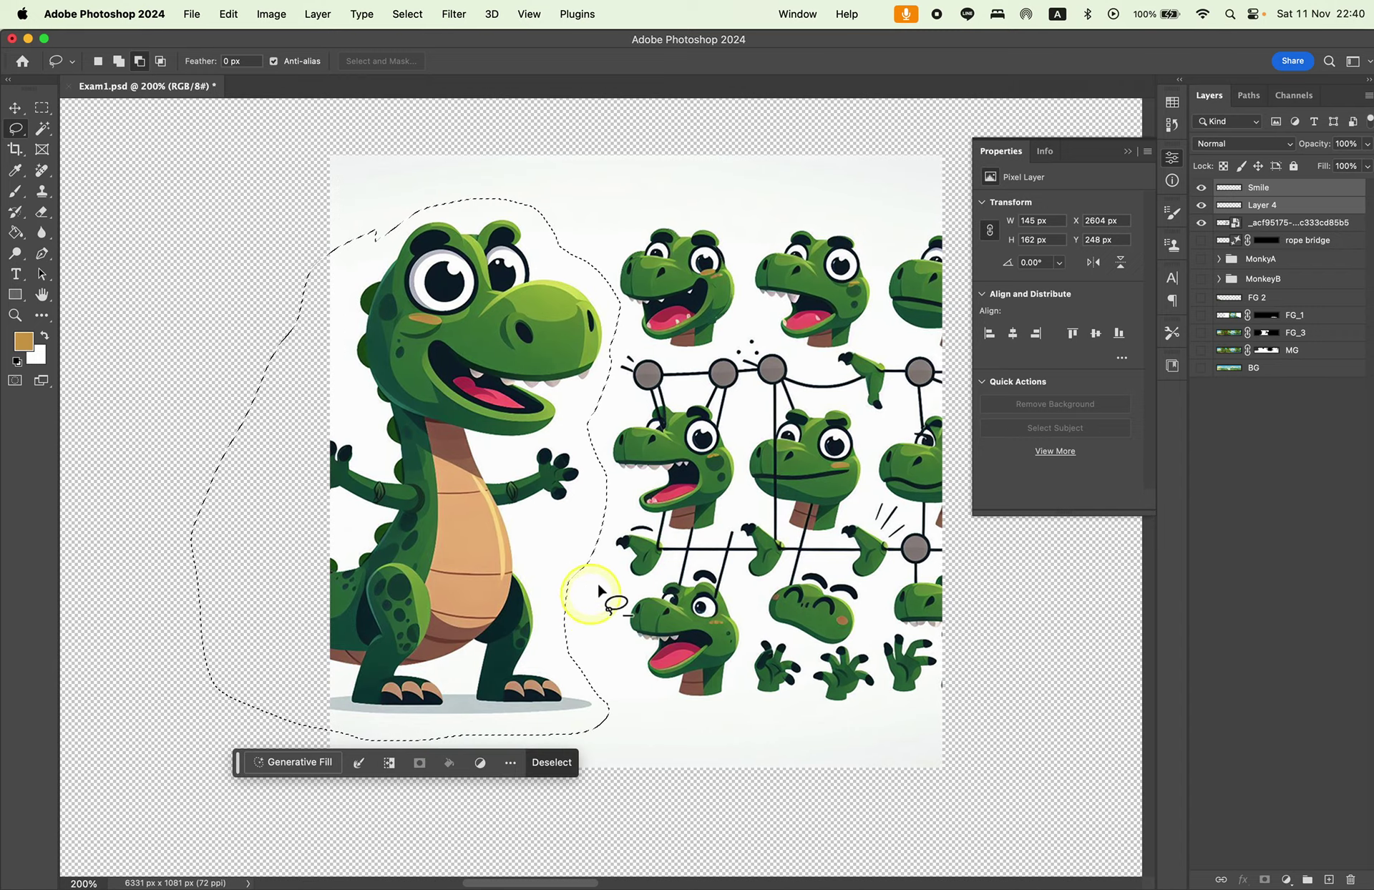
{"action": "left_click", "coordinate": [1299, 222]}
{"action": "key", "text": "cmd+j"}
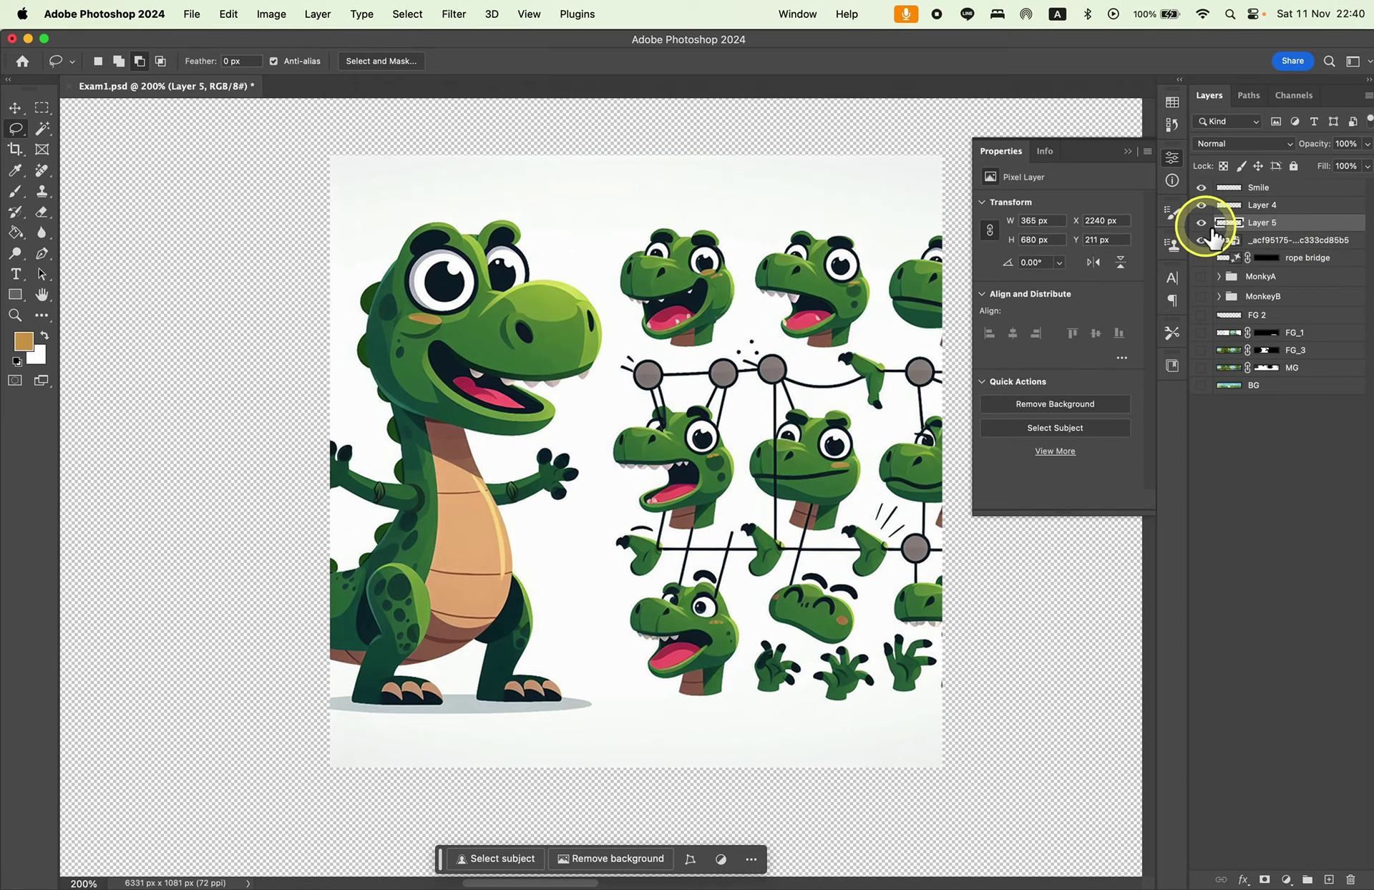
Magic-wand and delete the white border and the white patch between the feet.
{"action": "left_click", "coordinate": [1201, 240]}
{"action": "scroll", "coordinate": [680, 430], "scroll_direction": "left", "scroll_amount": 2}
{"action": "scroll", "coordinate": [698, 483], "scroll_direction": "left", "scroll_amount": 3}
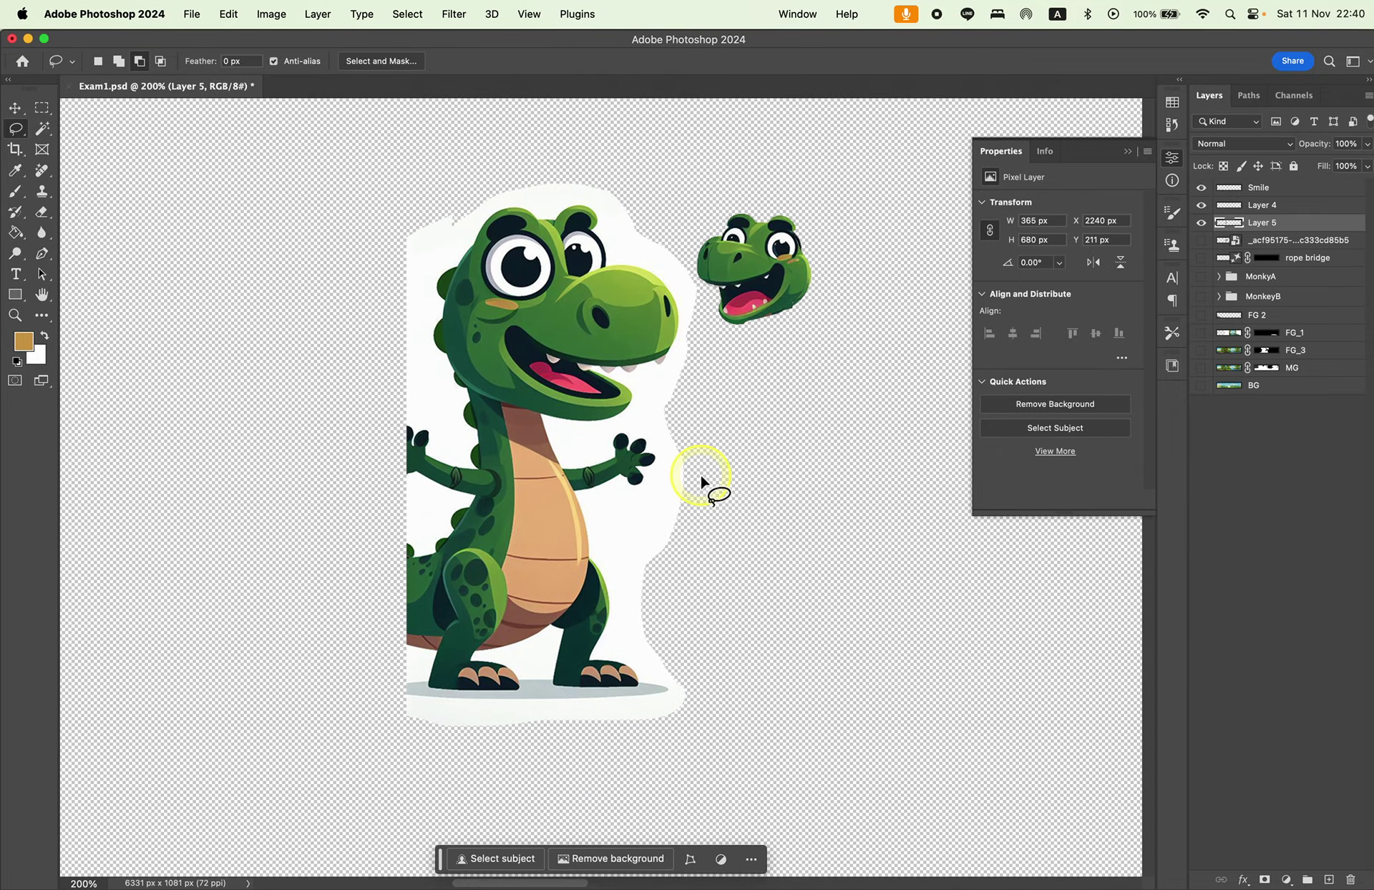
{"action": "left_click", "coordinate": [43, 129]}
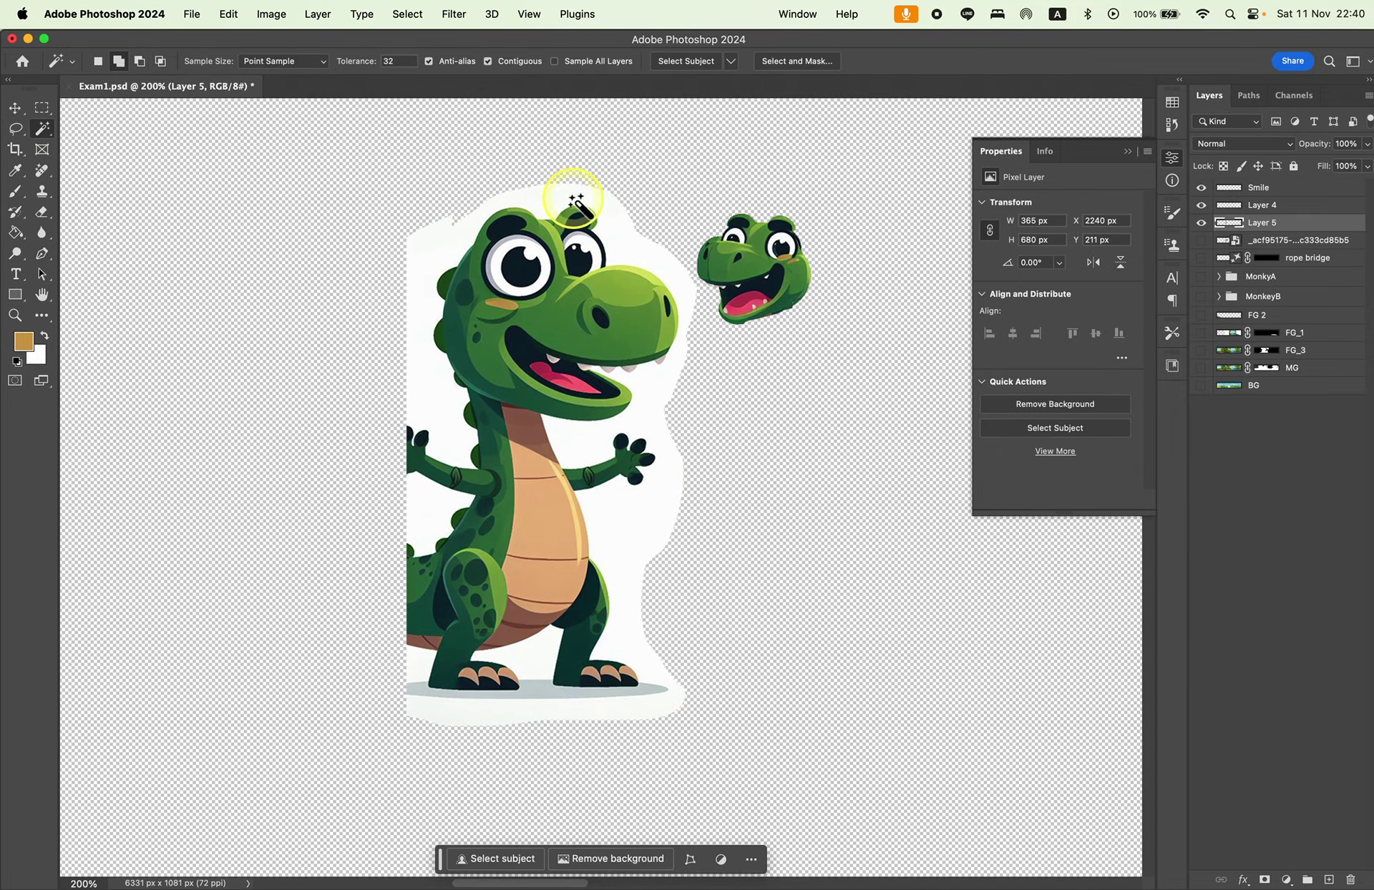
{"action": "left_click", "coordinate": [579, 198]}
{"action": "key", "text": "BackSpace"}
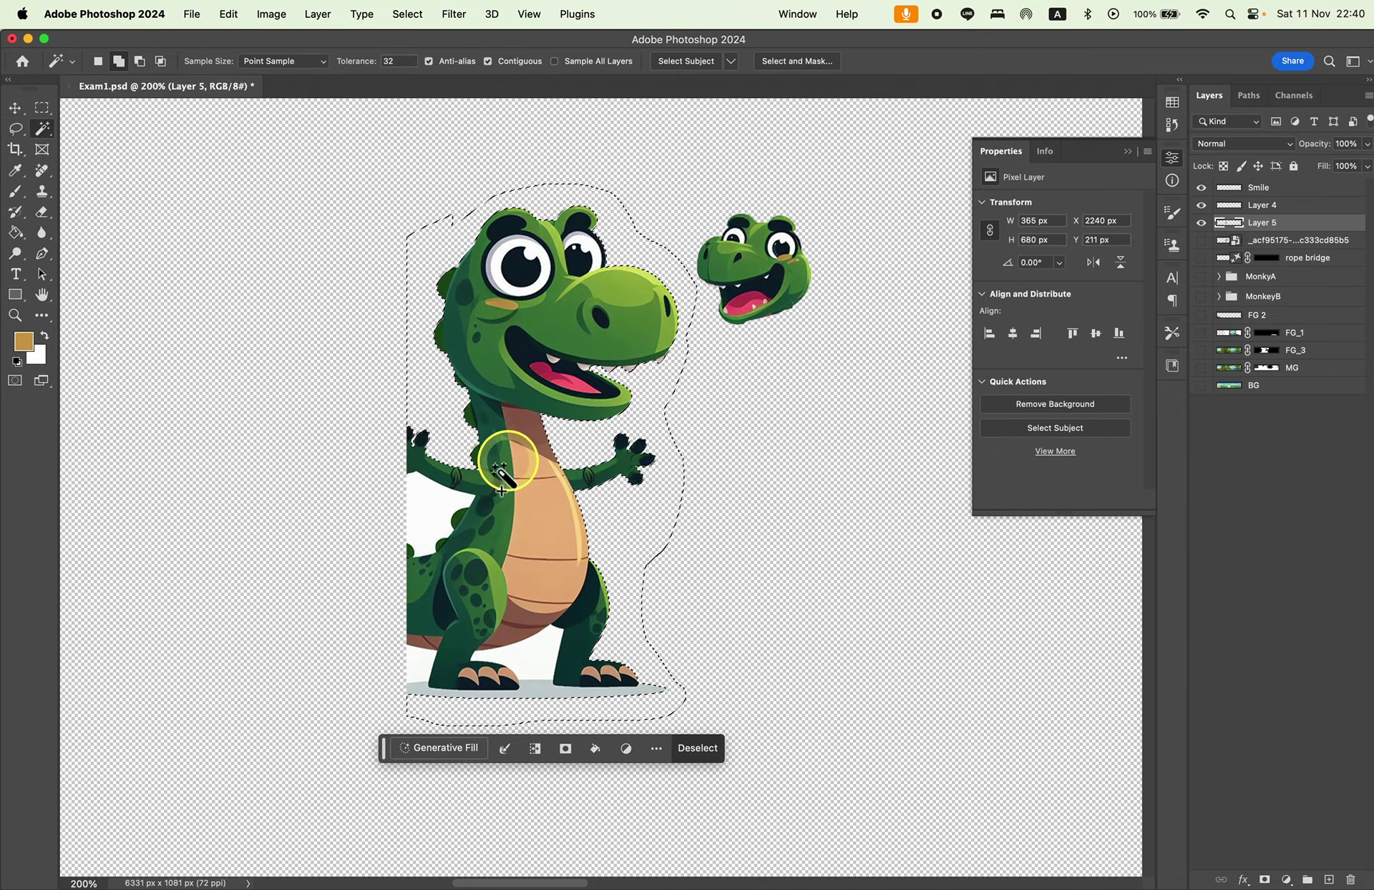
{"action": "left_click", "coordinate": [415, 669], "text": "shift"}
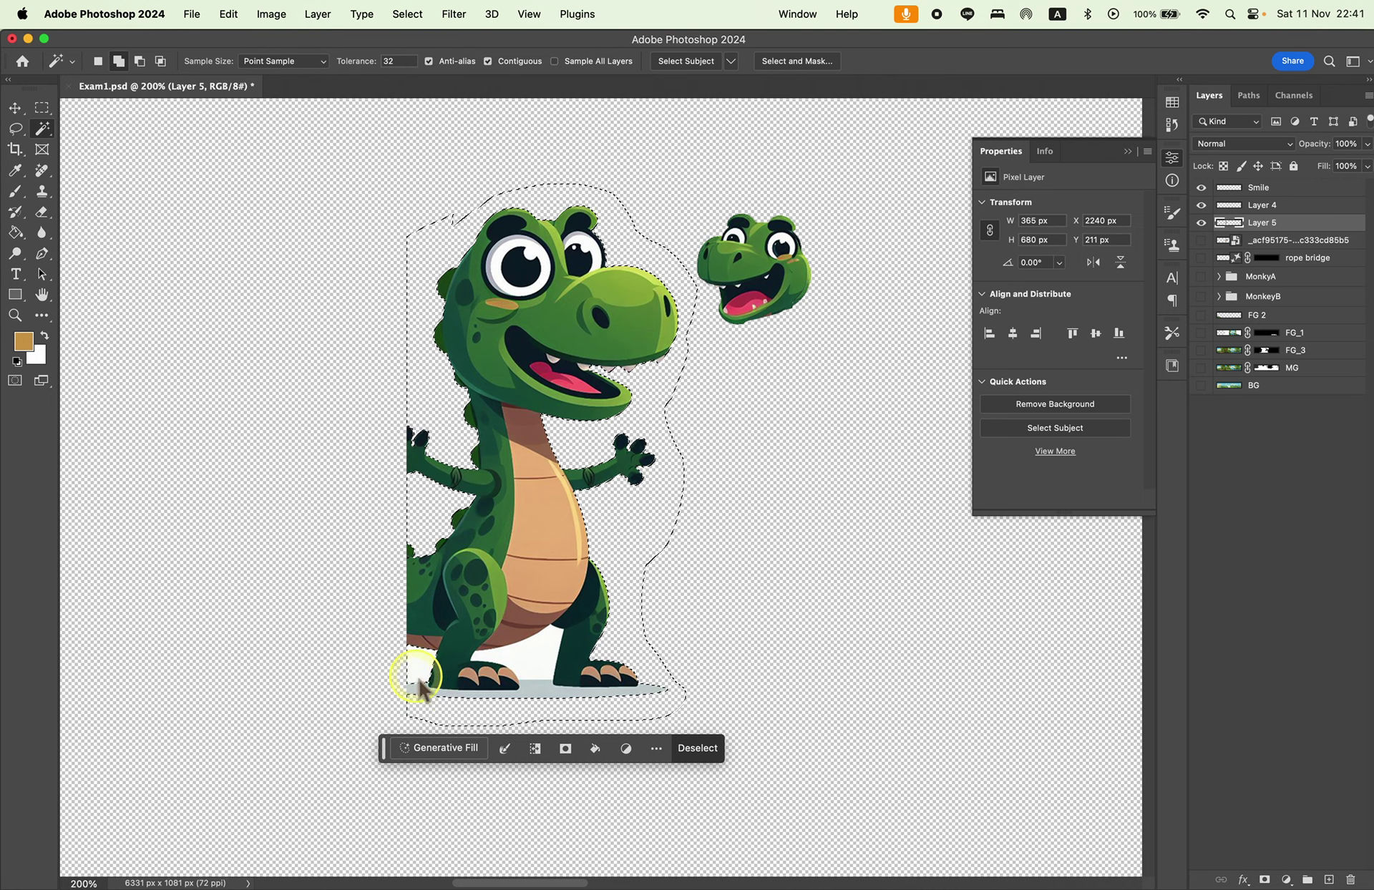
{"action": "key", "text": "BackSpace"}
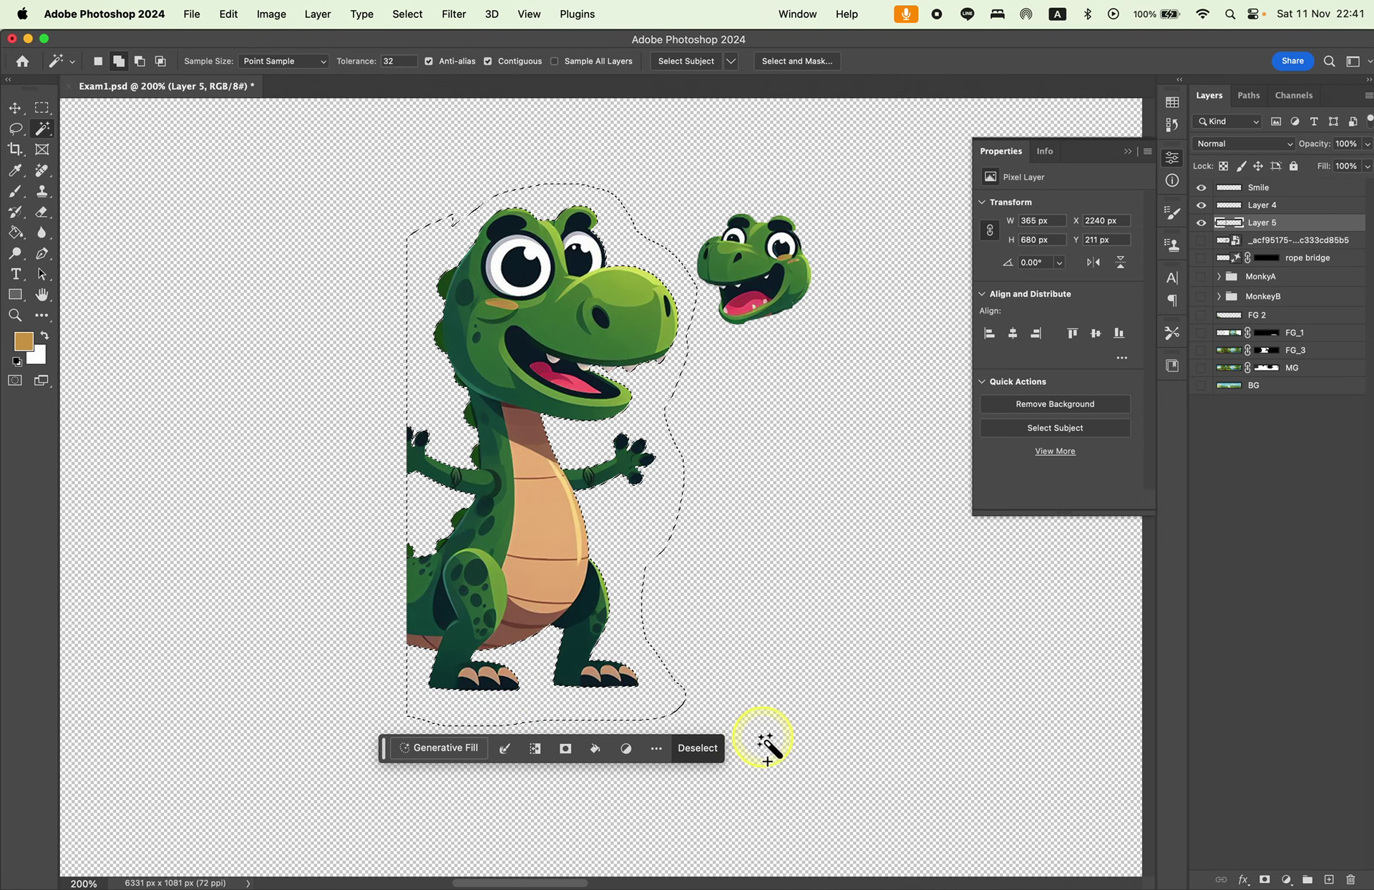
{"action": "left_click", "coordinate": [42, 107]}
{"action": "left_click", "coordinate": [329, 332]}
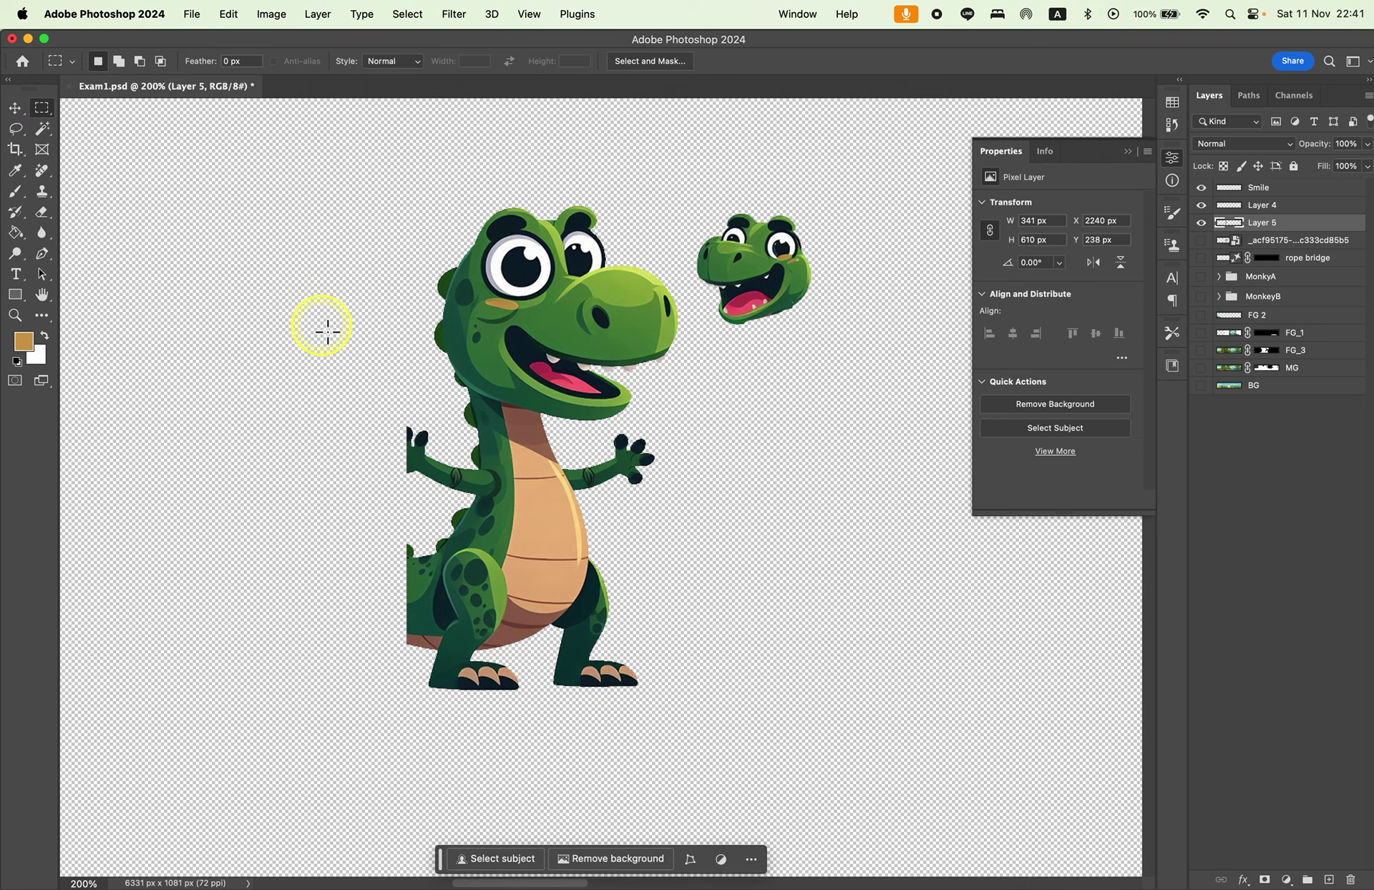
Drag the dinosaur toward the canvas centre and make Layer 5 the working layer.
{"action": "left_click_drag", "start_coordinate": [685, 670], "coordinate": [716, 674]}
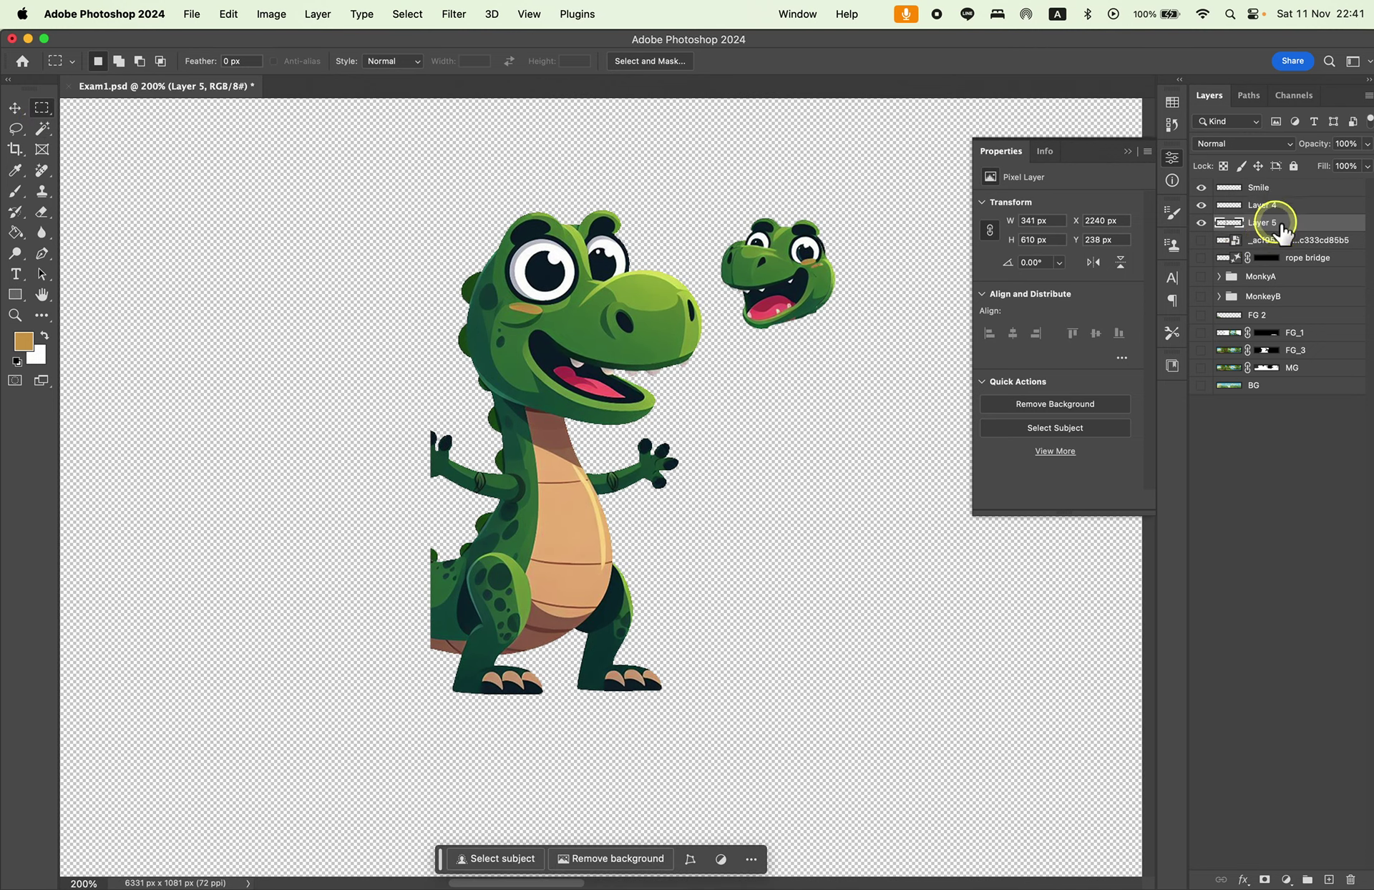
{"action": "left_click", "coordinate": [15, 107]}
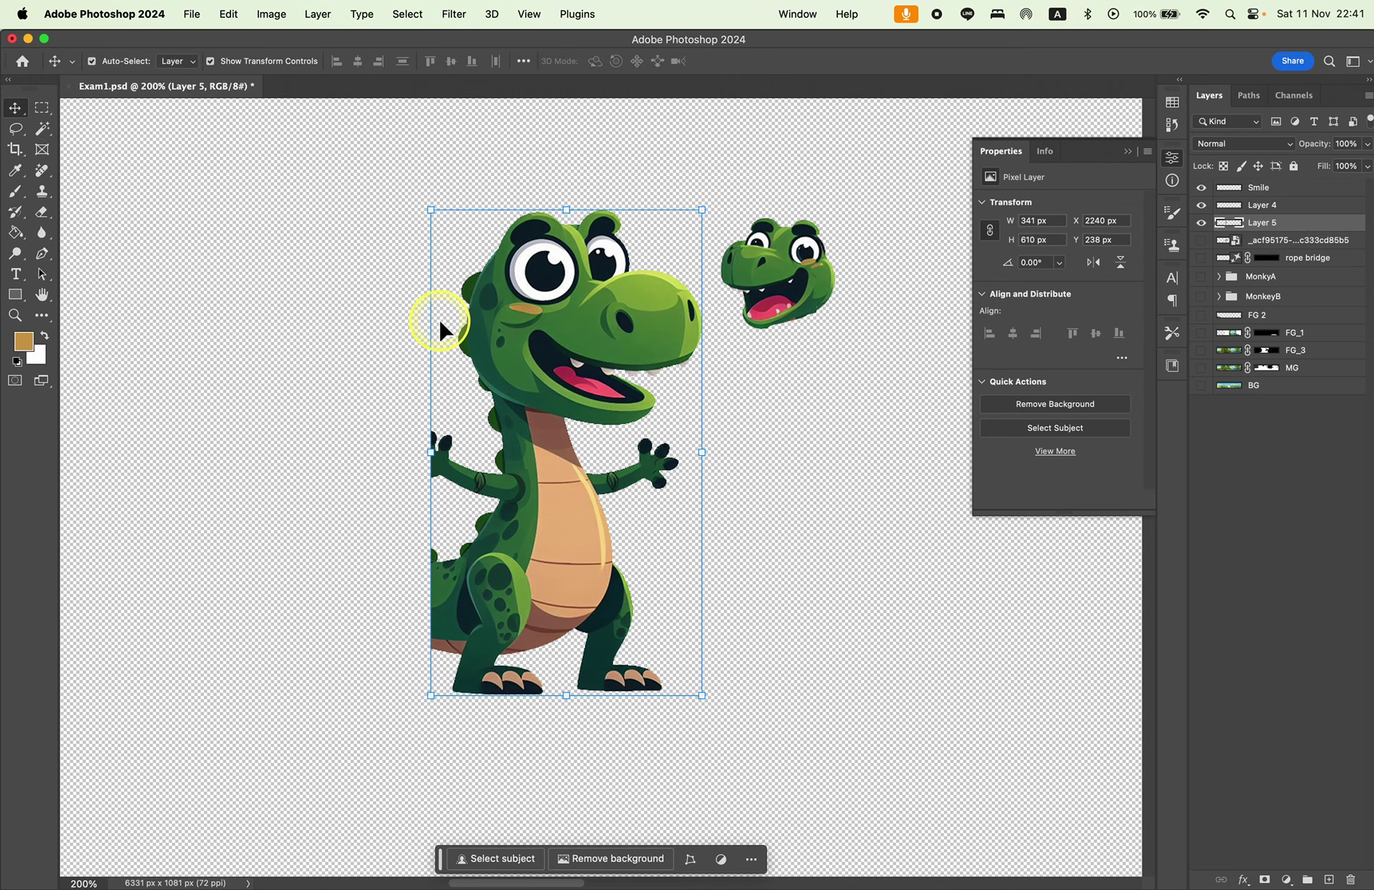
{"action": "left_click", "coordinate": [697, 594]}
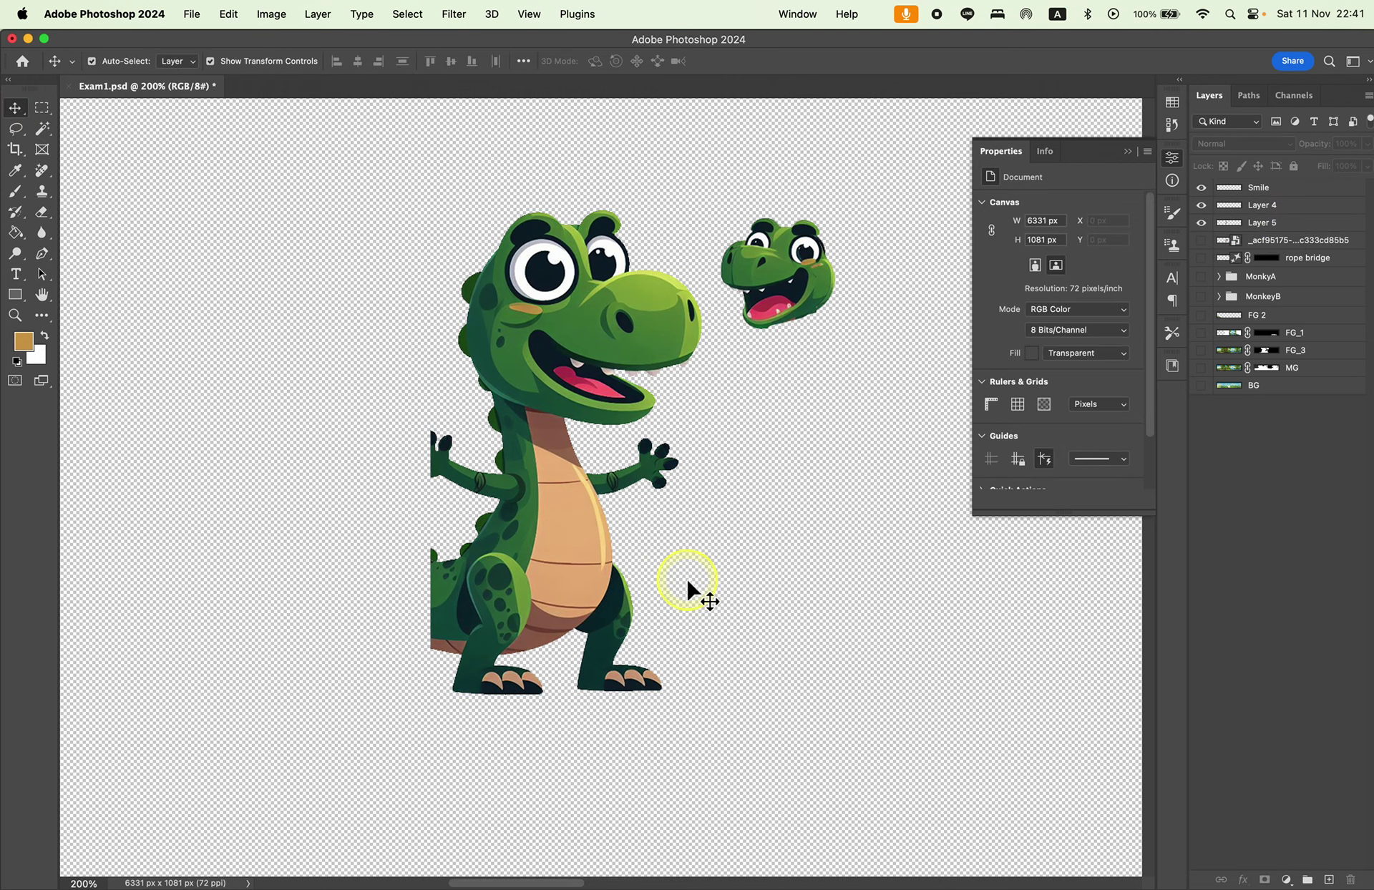
{"action": "left_click_drag", "start_coordinate": [637, 723], "coordinate": [734, 680]}
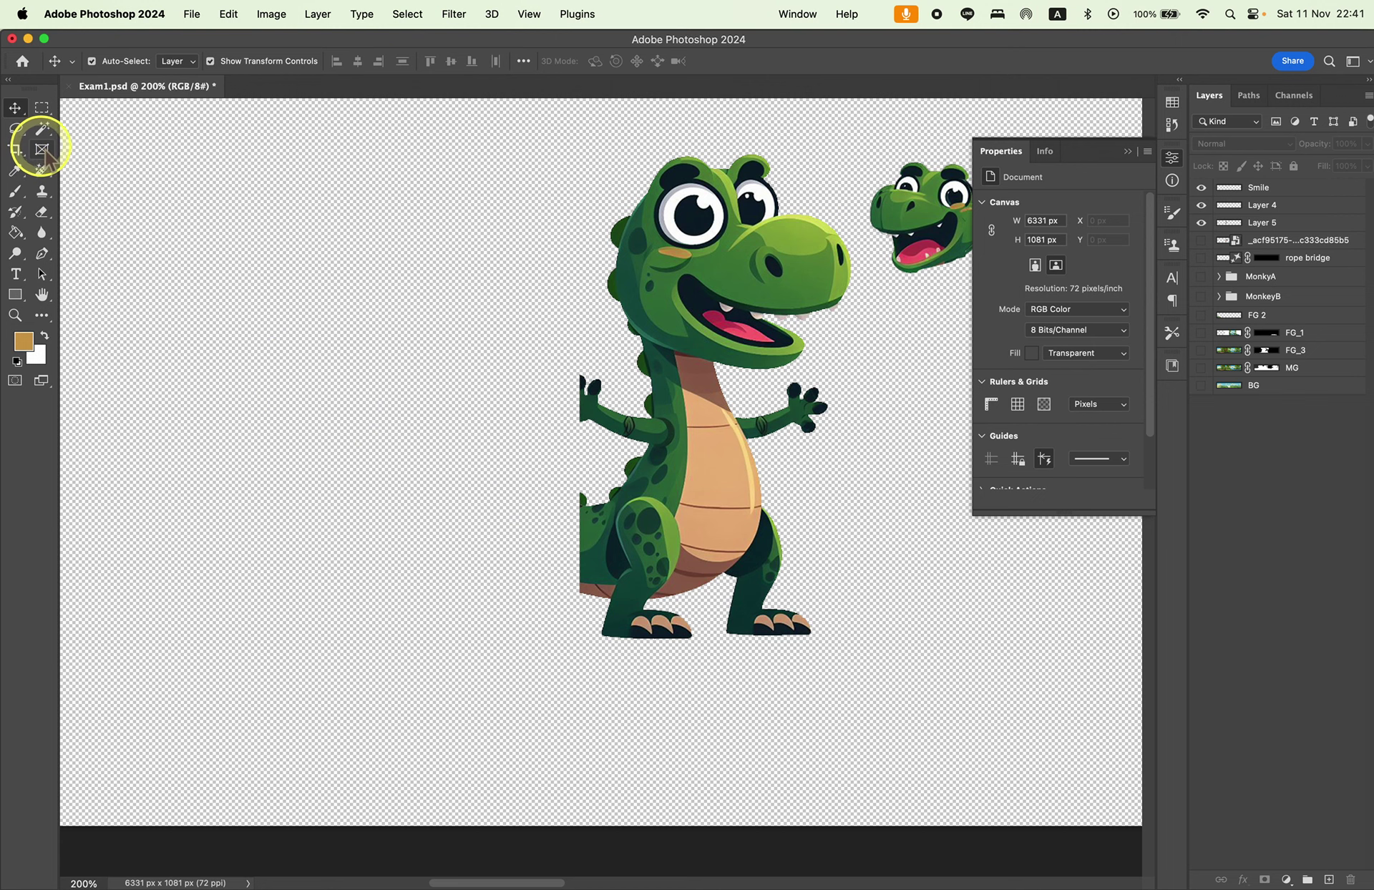
{"action": "left_click", "coordinate": [41, 107]}
{"action": "scroll", "coordinate": [701, 536], "scroll_direction": "right", "scroll_amount": 3}
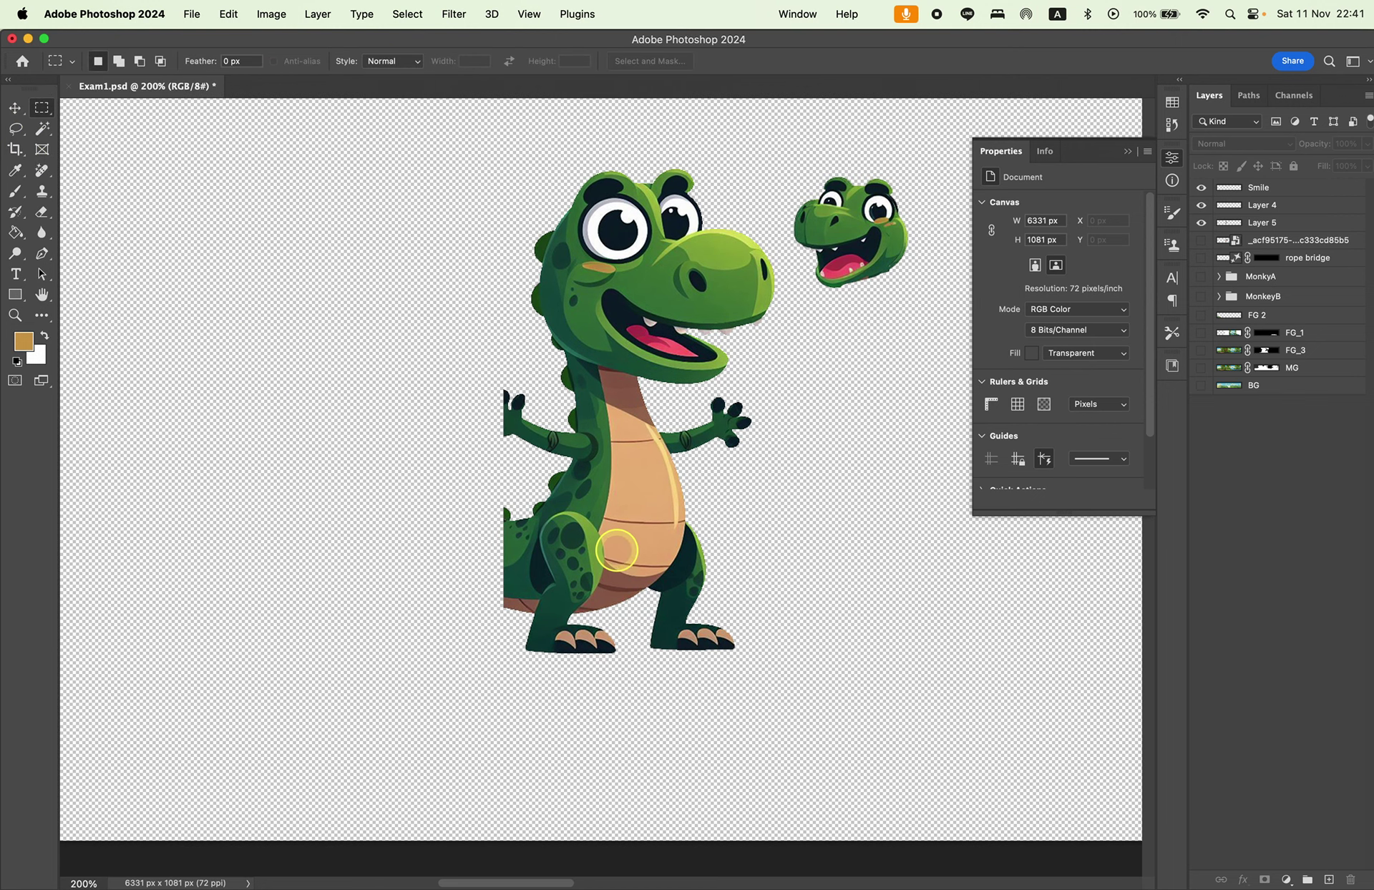
{"action": "left_click", "coordinate": [15, 128]}
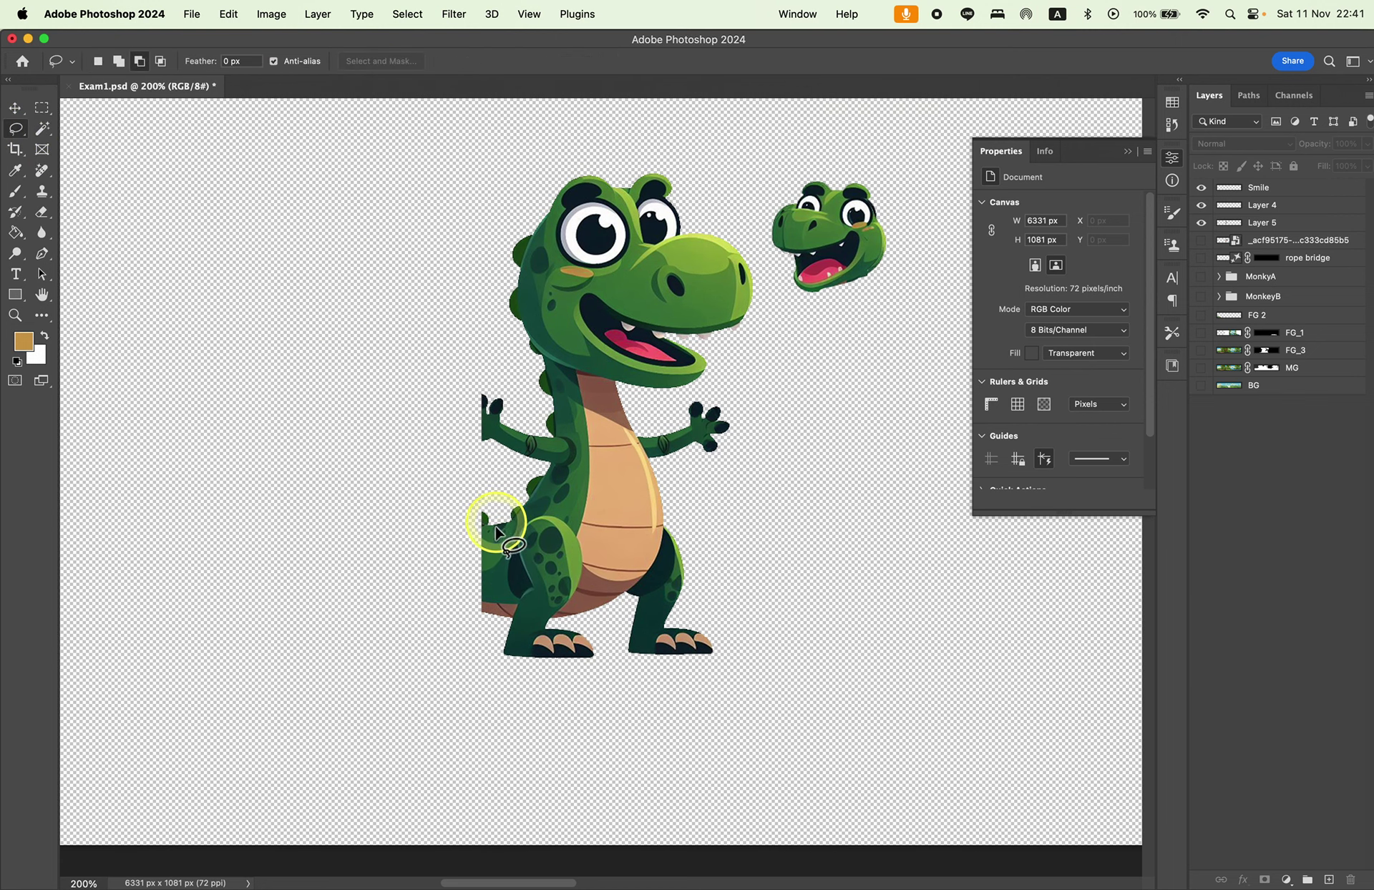
{"action": "left_click", "coordinate": [1312, 241]}
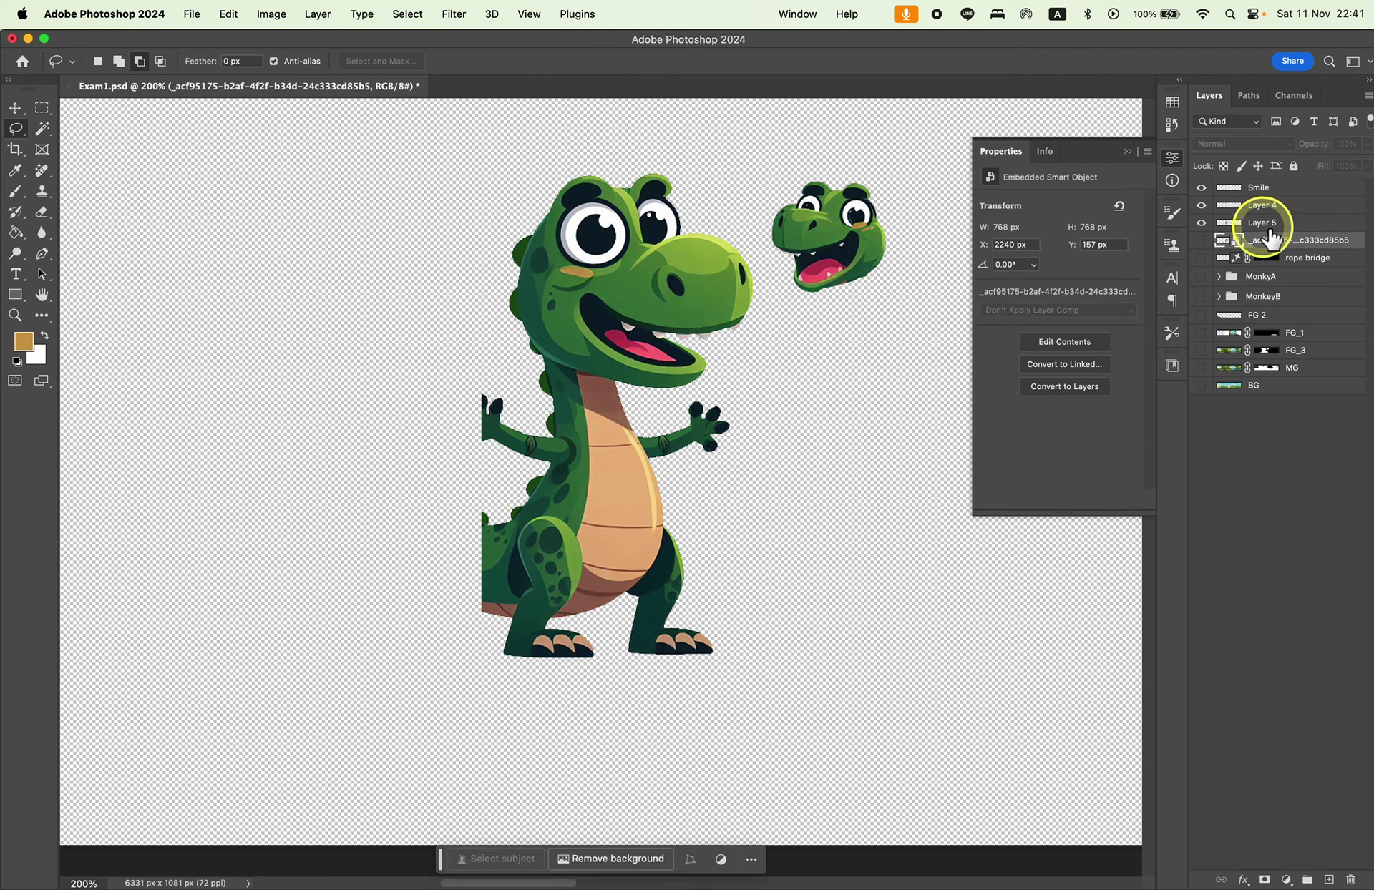
{"action": "left_click", "coordinate": [1264, 223]}
{"action": "left_click", "coordinate": [493, 515]}
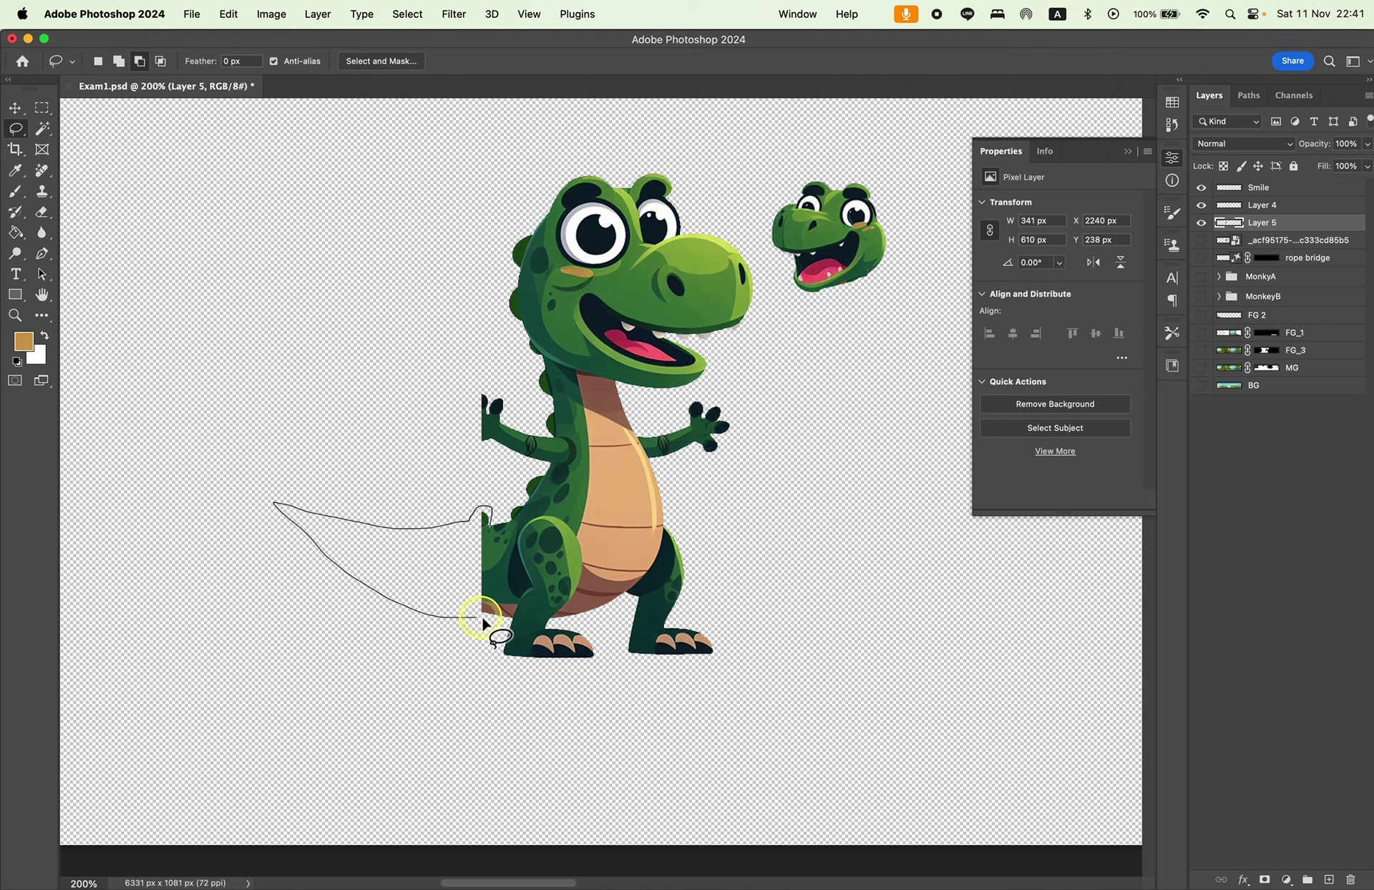
Generative-fill 'tail' left of the body and keep the second, pale beige variation.
{"action": "left_click_drag", "start_coordinate": [481, 617], "coordinate": [484, 514]}
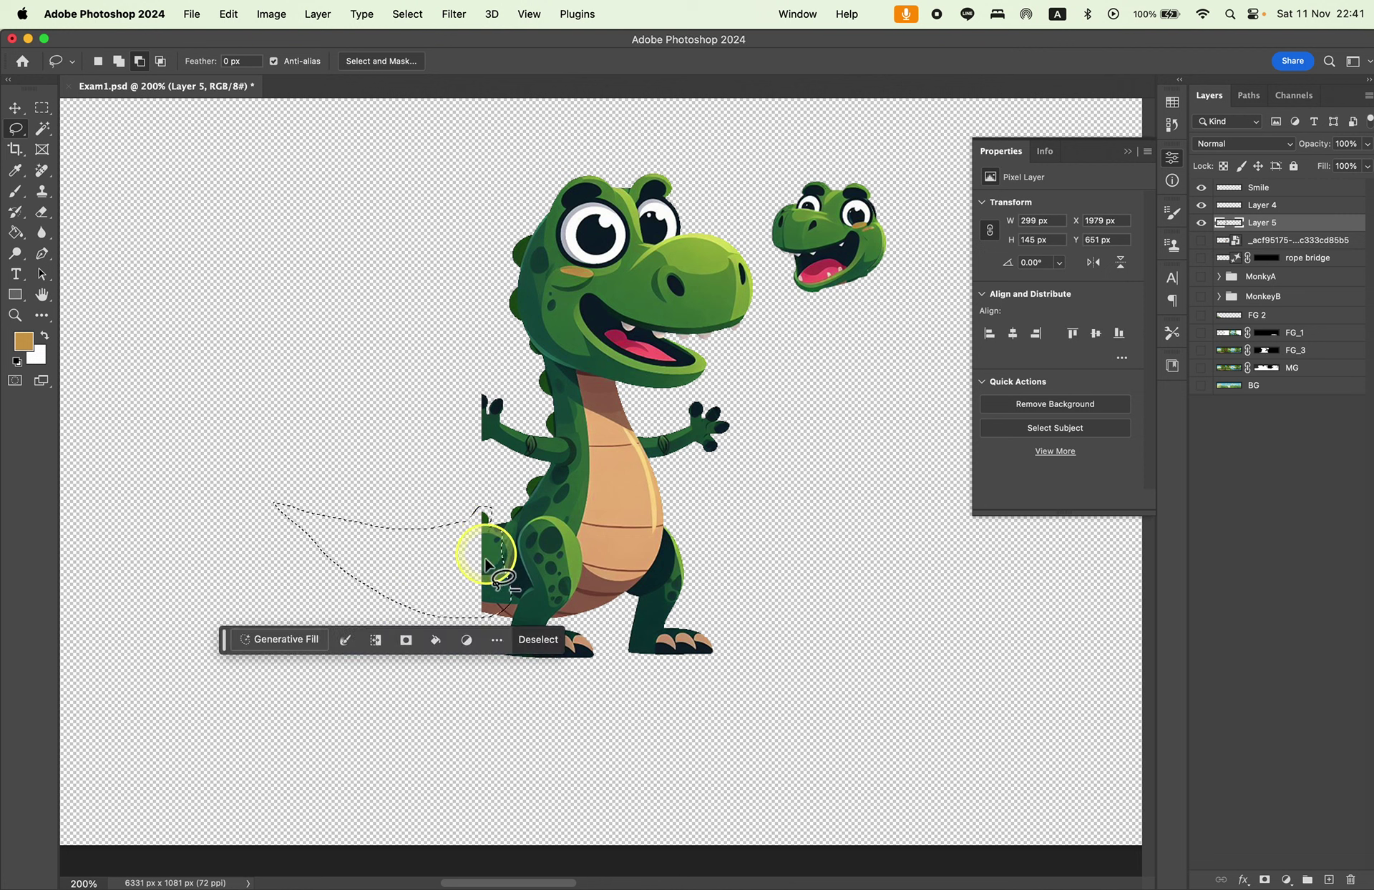
{"action": "left_click", "coordinate": [301, 644]}
{"action": "type", "text": "tail"}
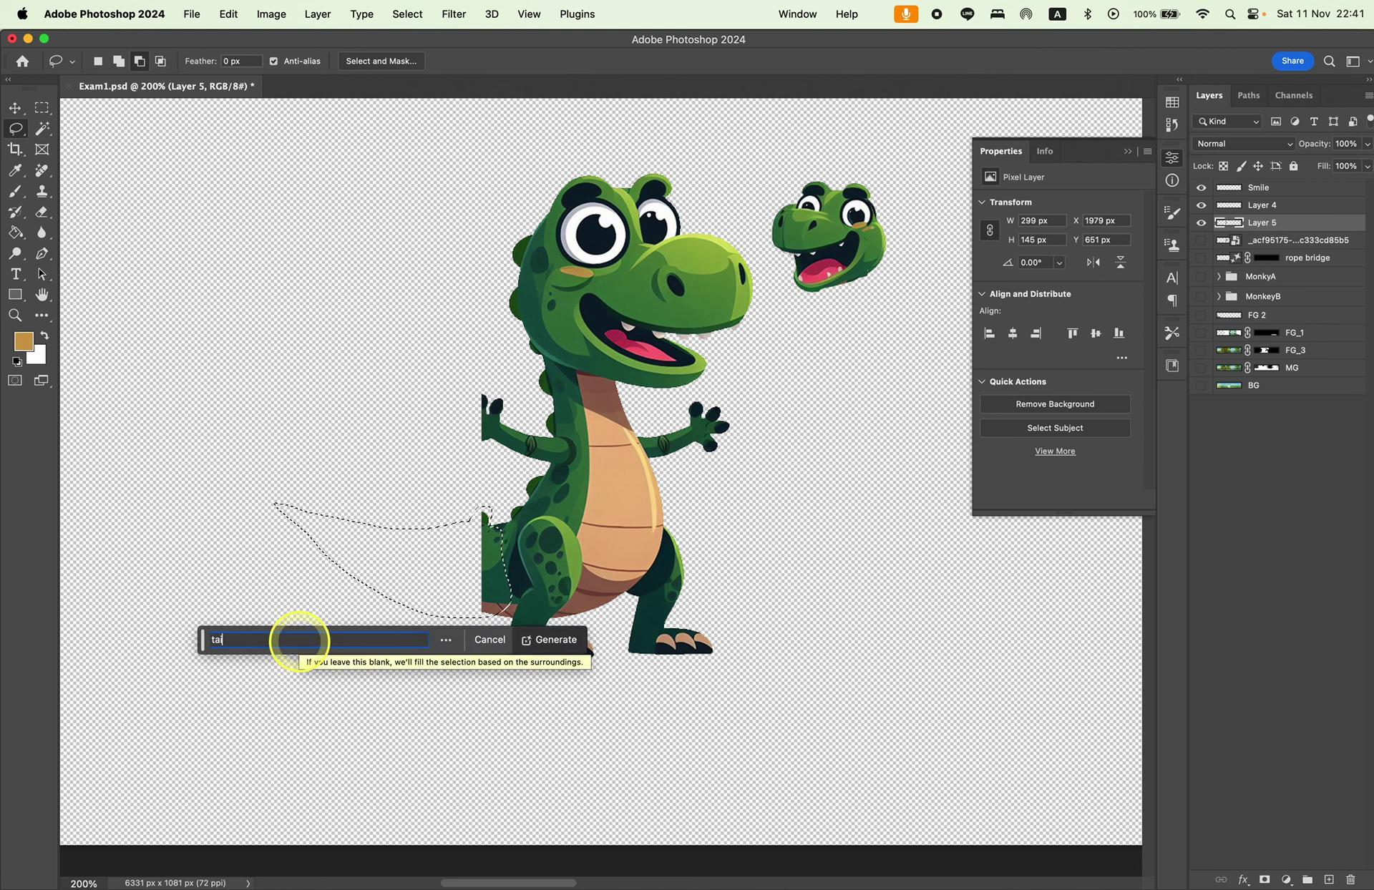
{"action": "left_click", "coordinate": [556, 639]}
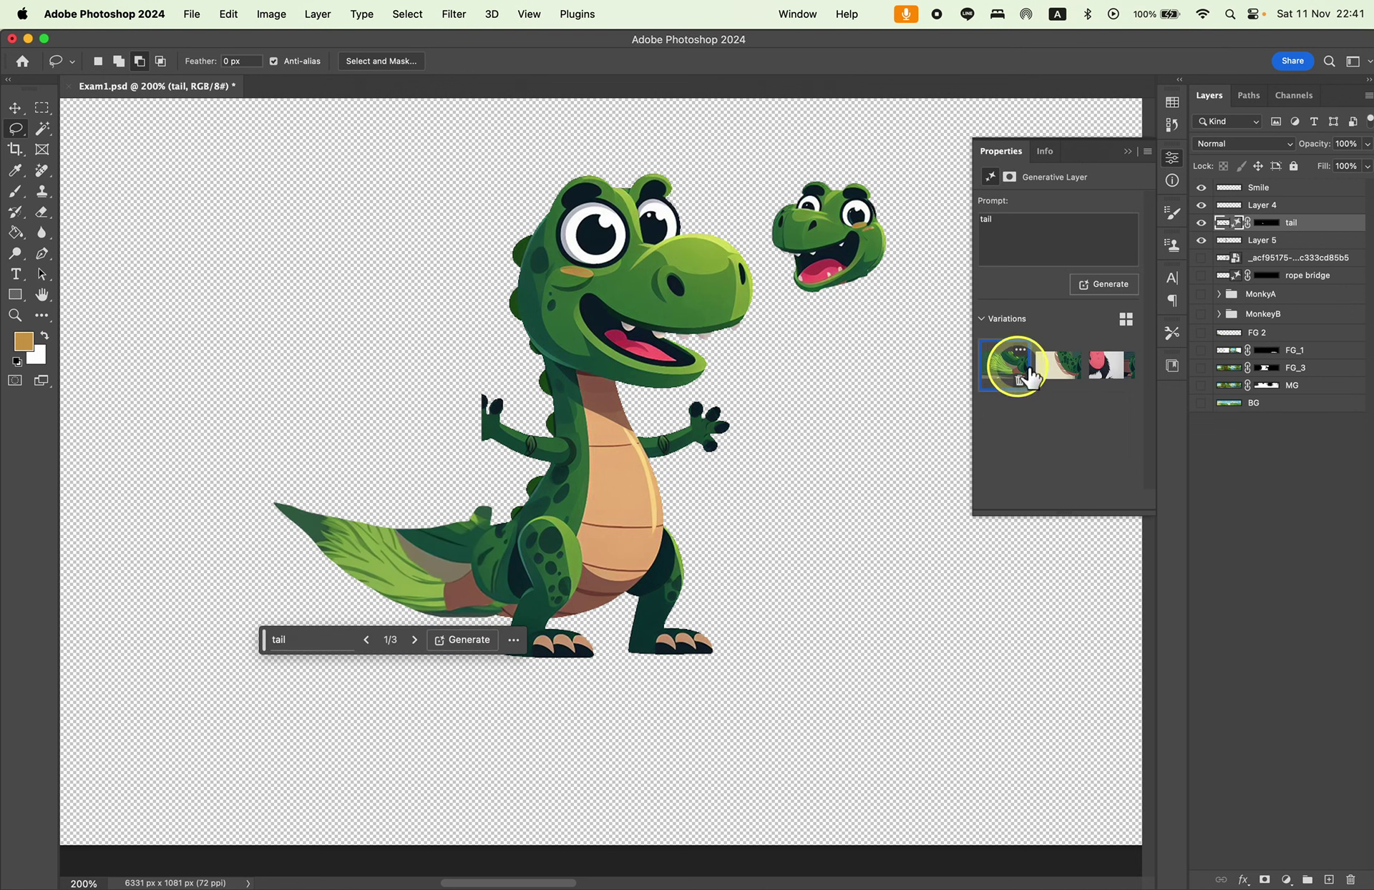
{"action": "left_click", "coordinate": [1057, 369]}
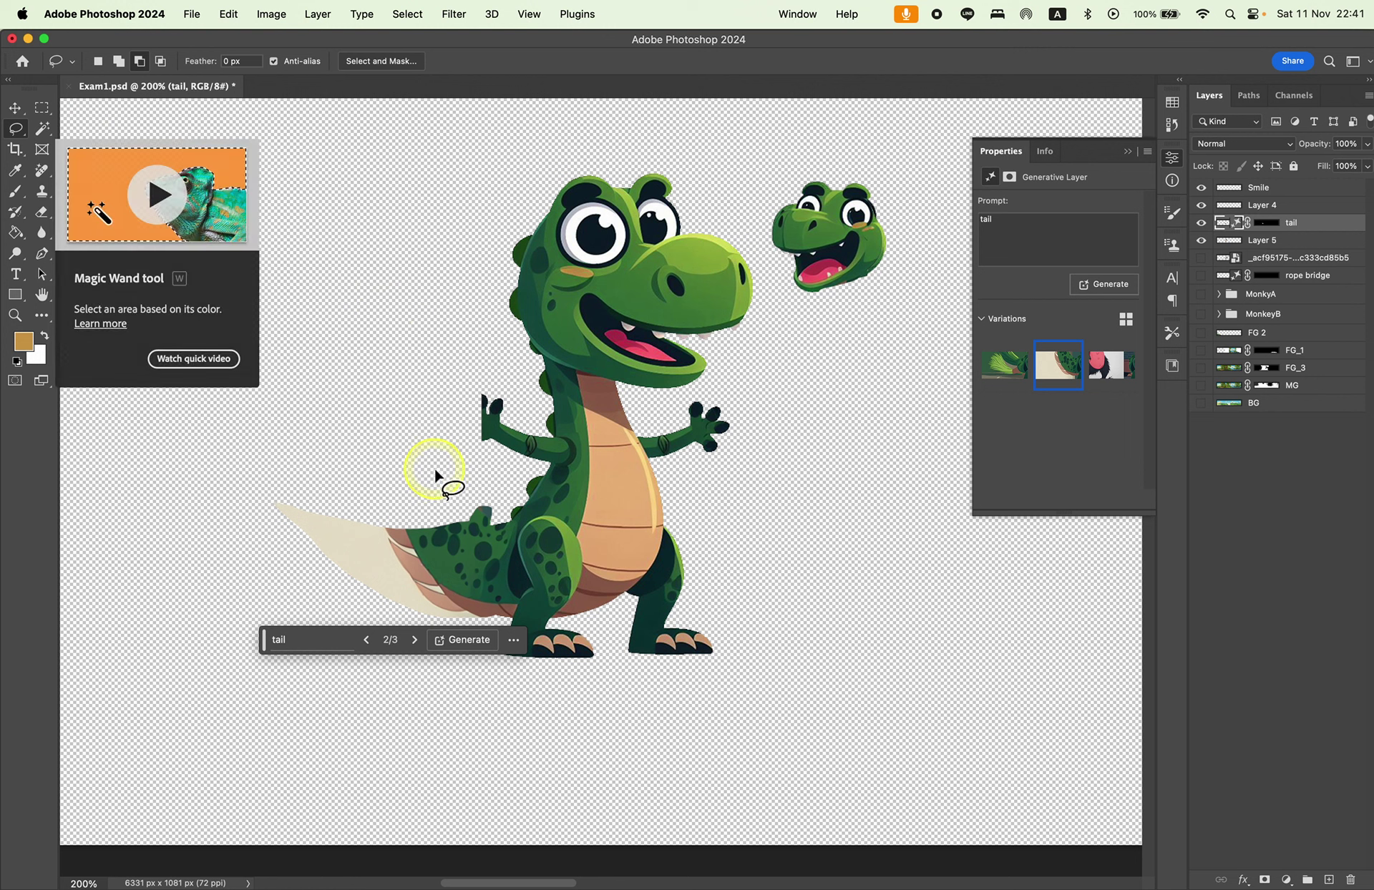
{"action": "left_click", "coordinate": [499, 525]}
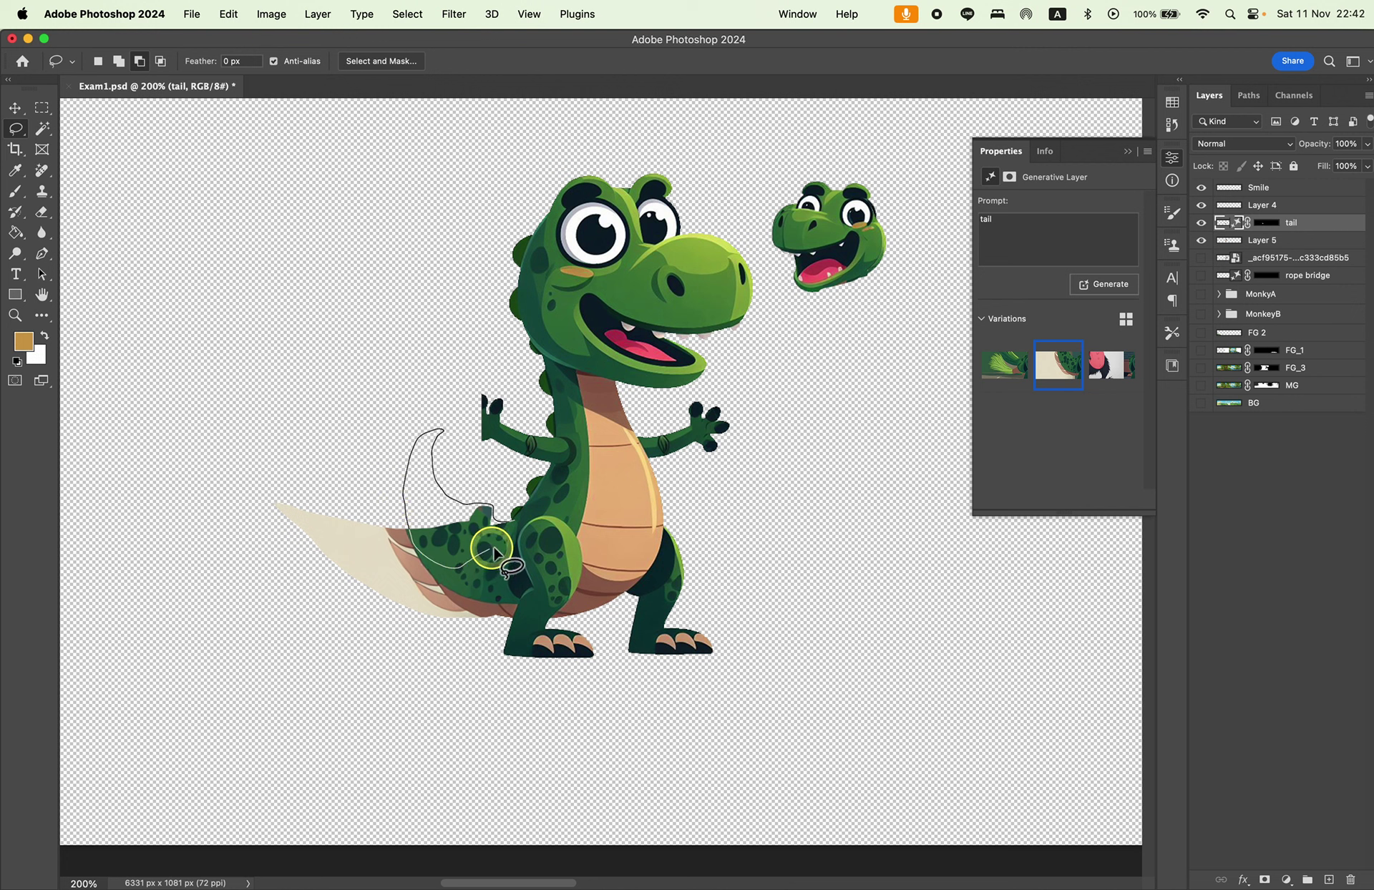
Lasso the tail base and run Generative Fill on it with an empty prompt.
{"action": "left_click_drag", "start_coordinate": [413, 548], "coordinate": [506, 526]}
{"action": "left_click", "coordinate": [352, 590]}
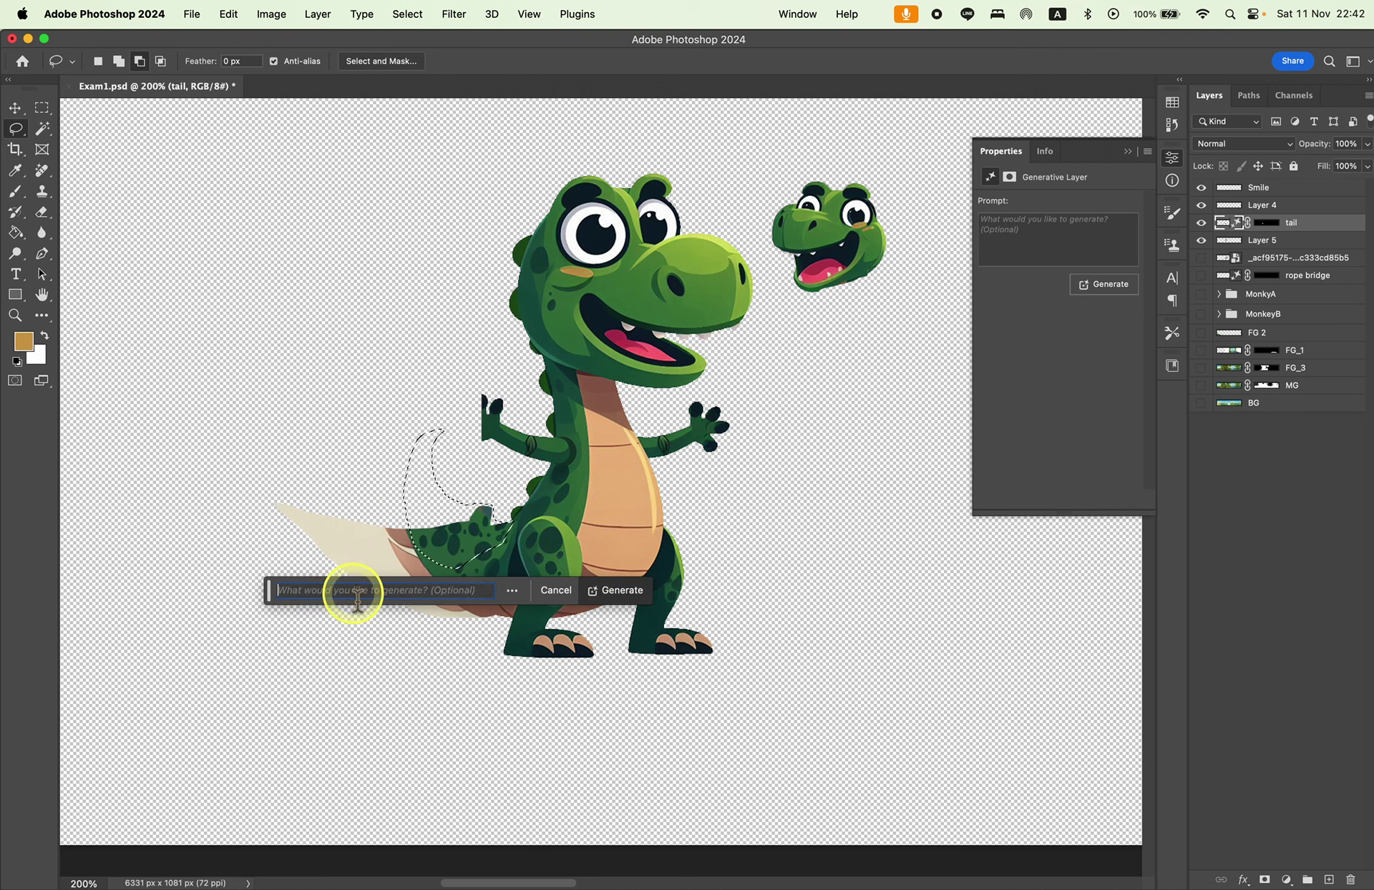
{"action": "type", "text": "ta"}
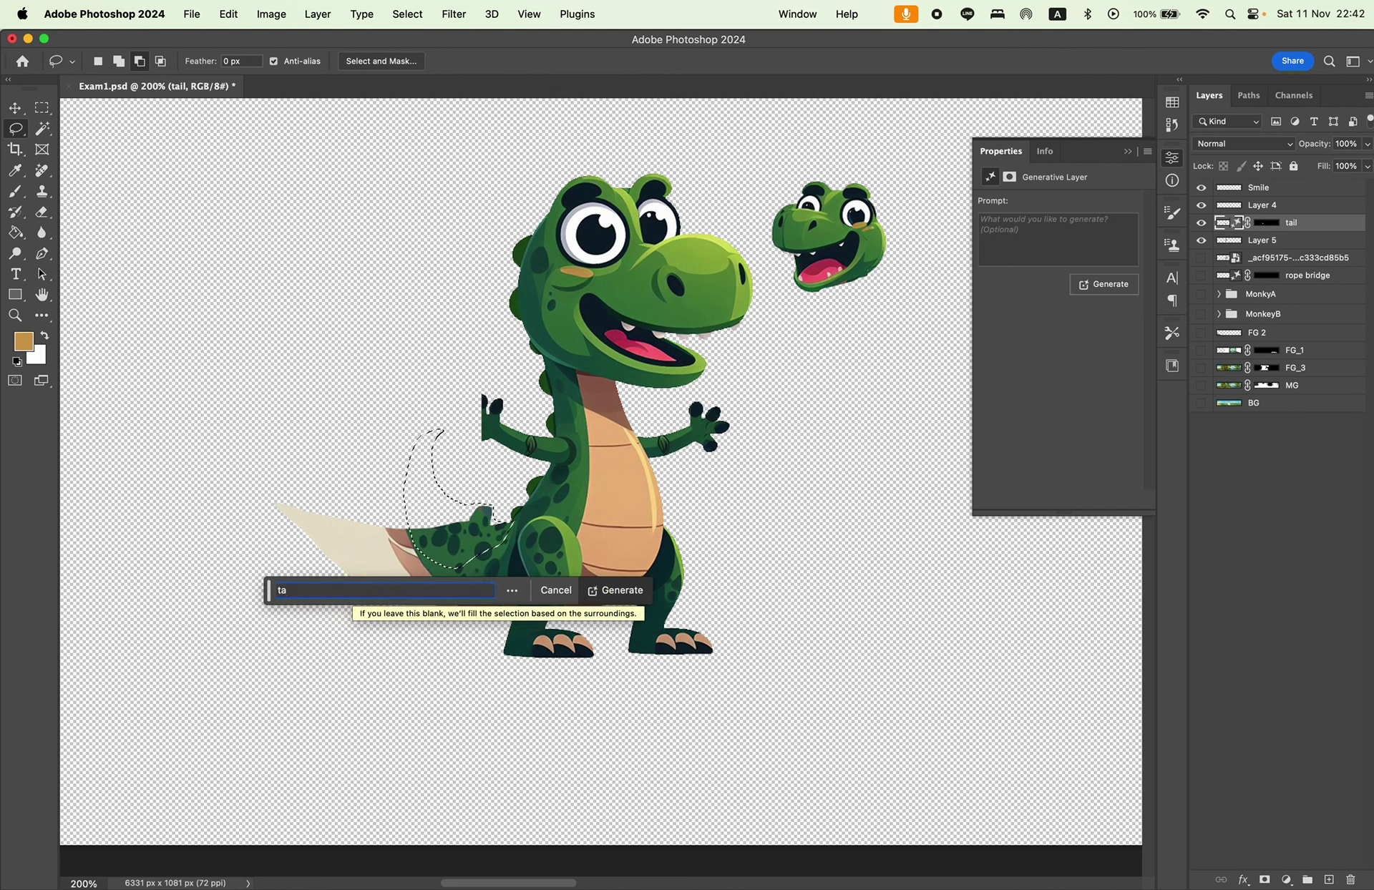
{"action": "key", "text": "BackSpace"}
{"action": "key", "text": "BackSpace"}
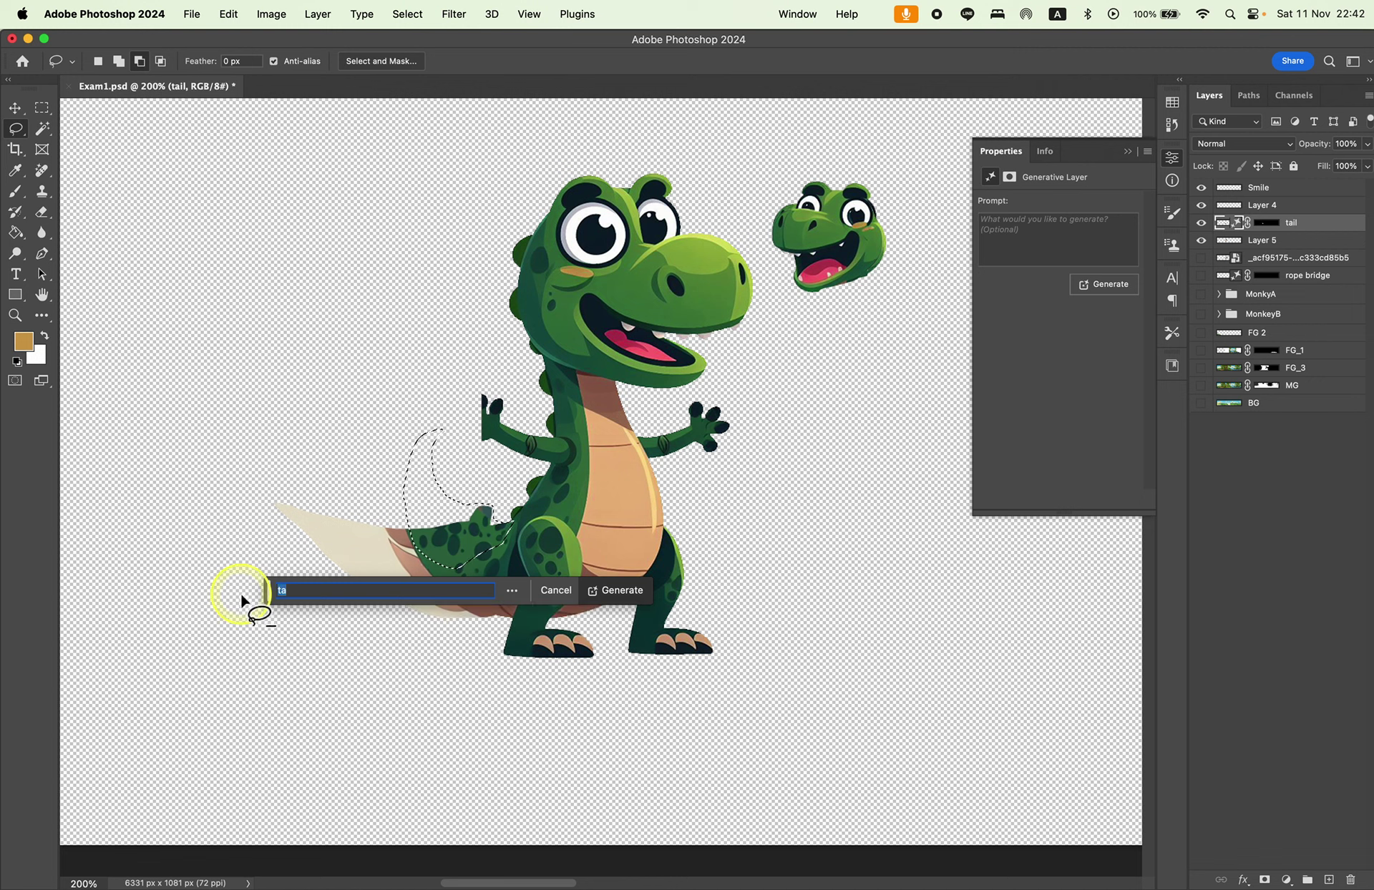
{"action": "left_click", "coordinate": [619, 599]}
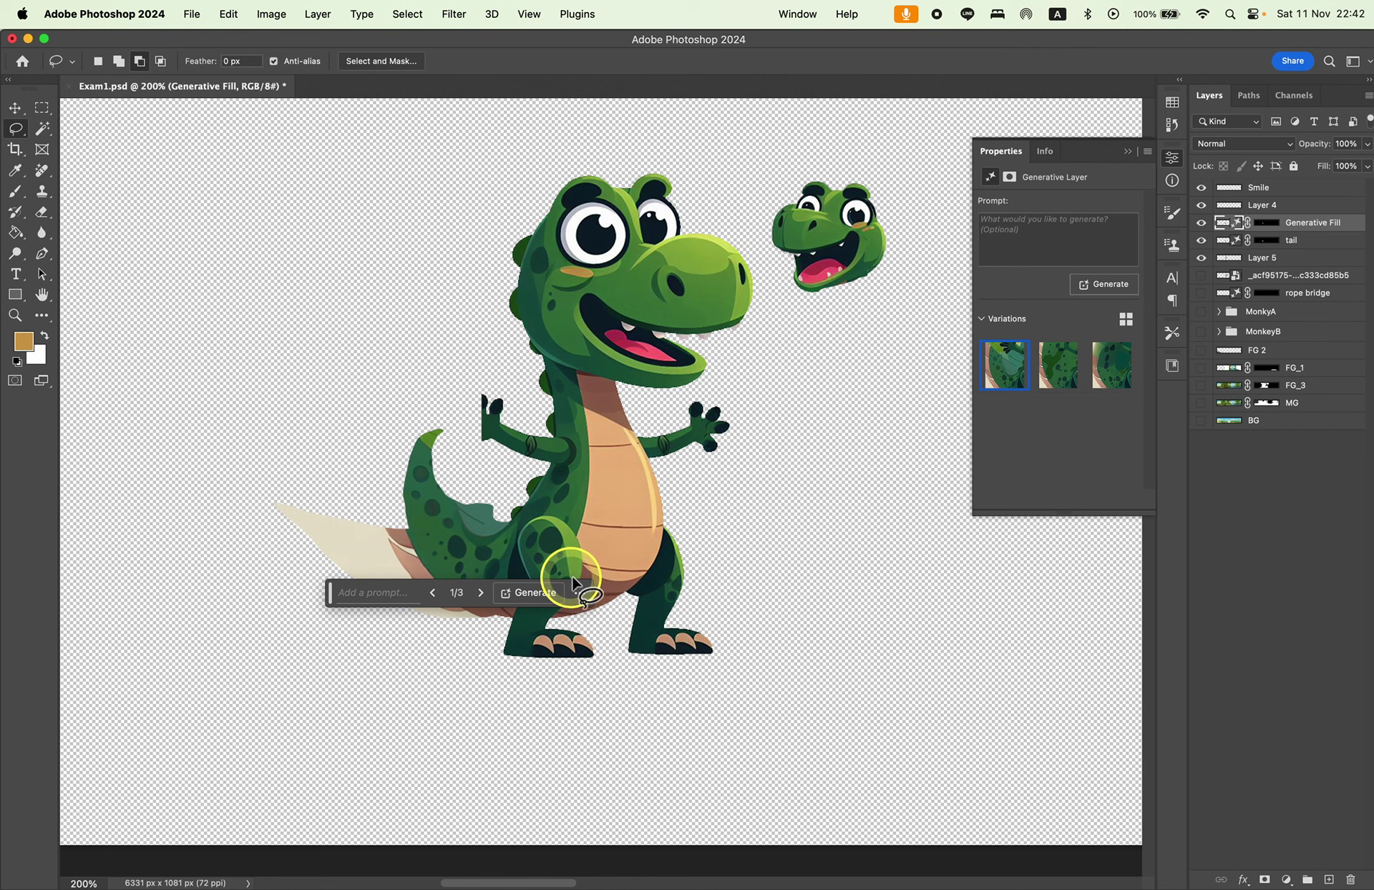
Keep the third, curled green tail variation and start a wider lasso around the tail.
{"action": "left_click", "coordinate": [1062, 378]}
{"action": "left_click", "coordinate": [1003, 372]}
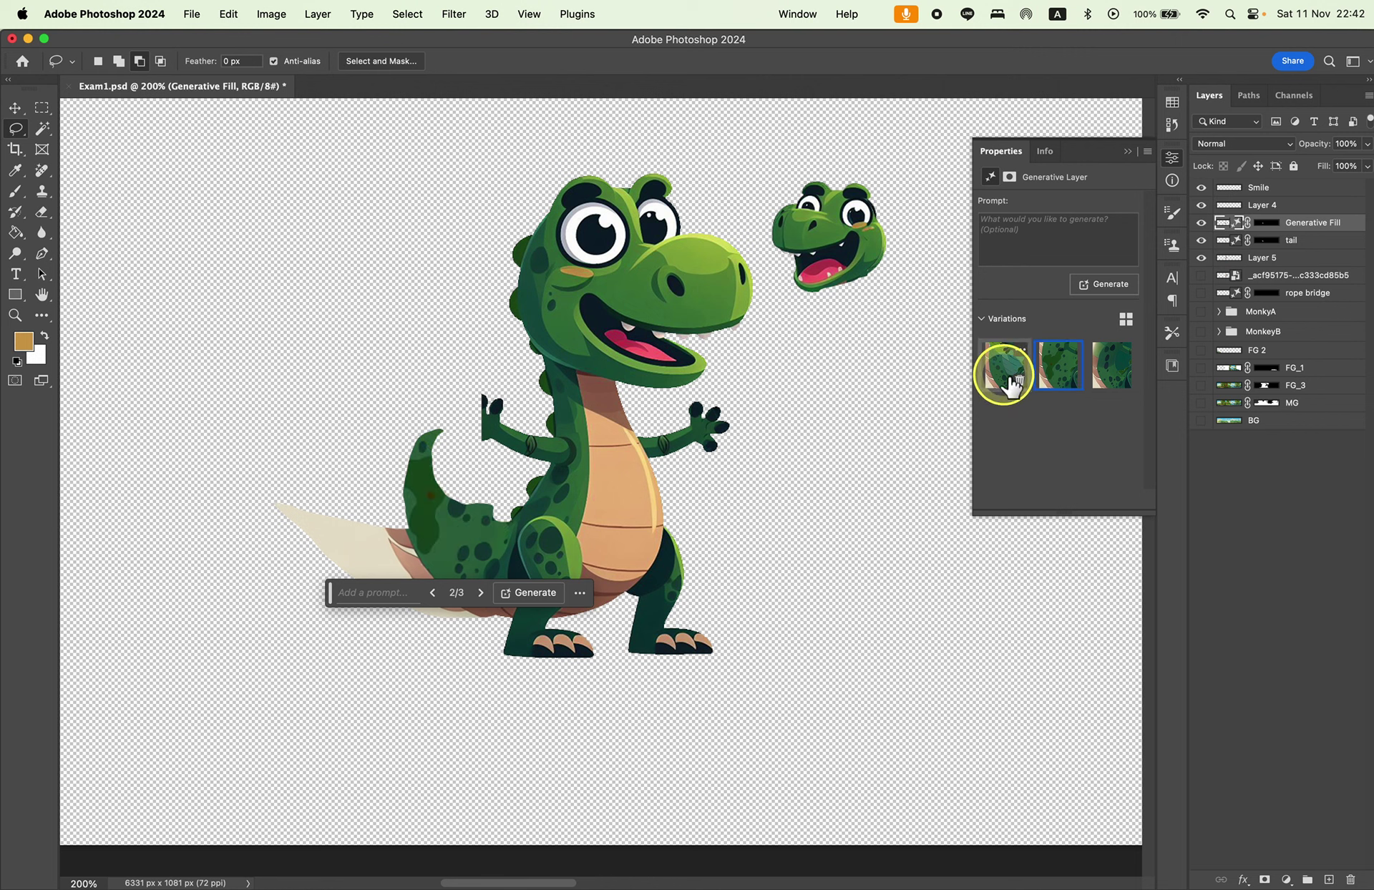
{"action": "left_click", "coordinate": [1129, 376]}
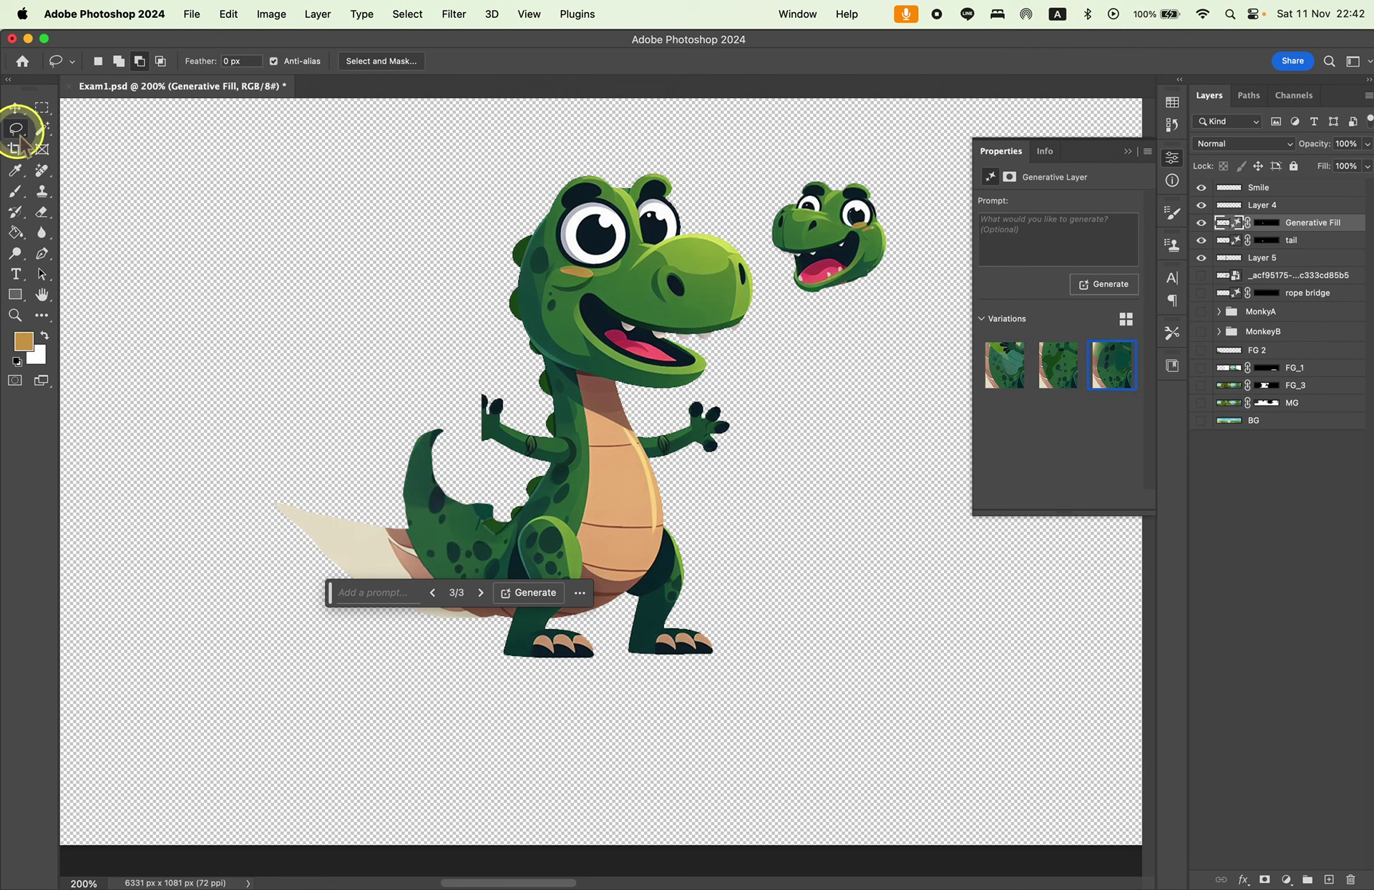
{"action": "left_click", "coordinate": [500, 533]}
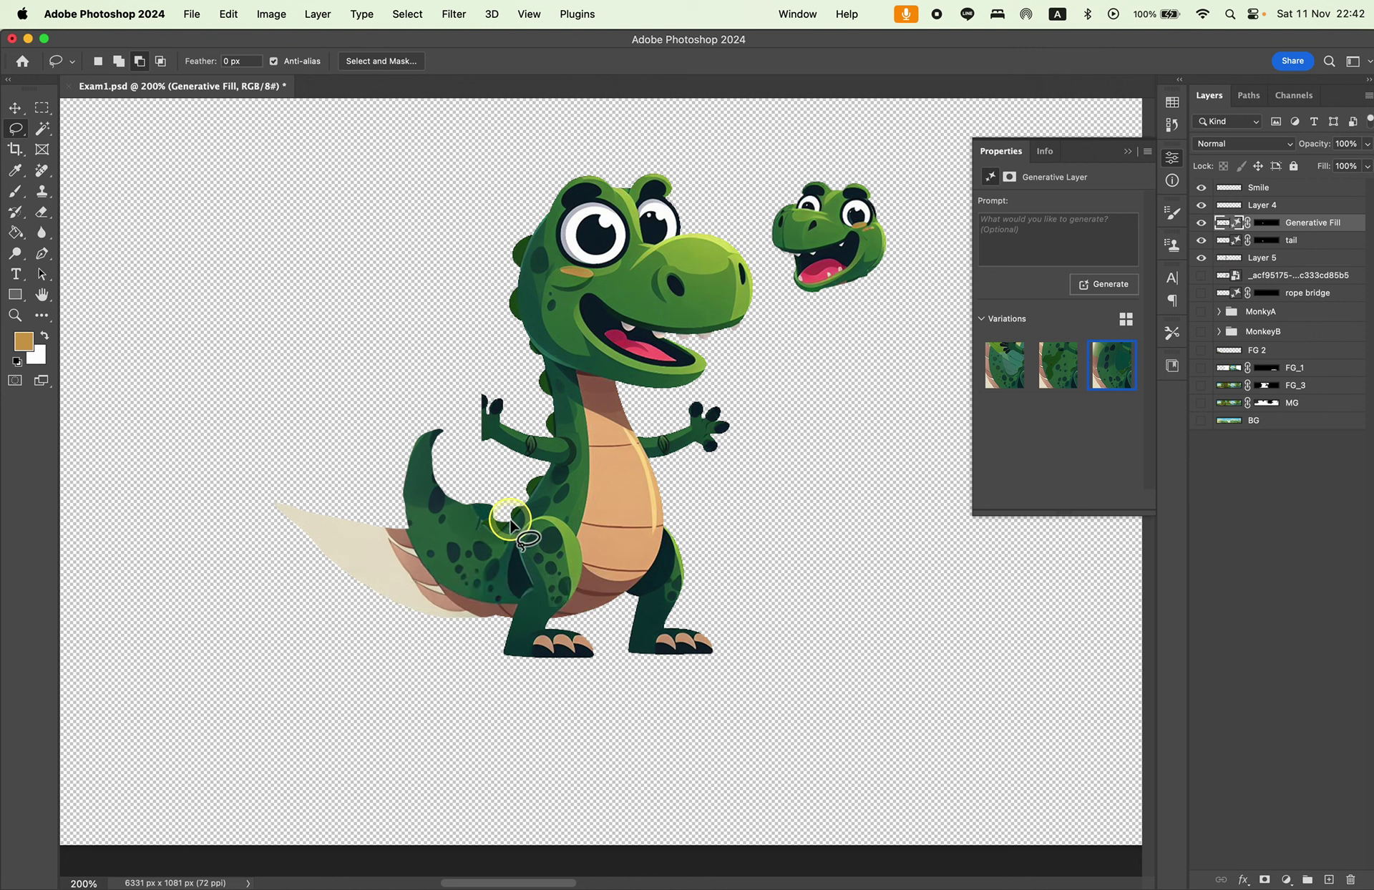
{"action": "left_click_drag", "start_coordinate": [499, 533], "coordinate": [434, 451]}
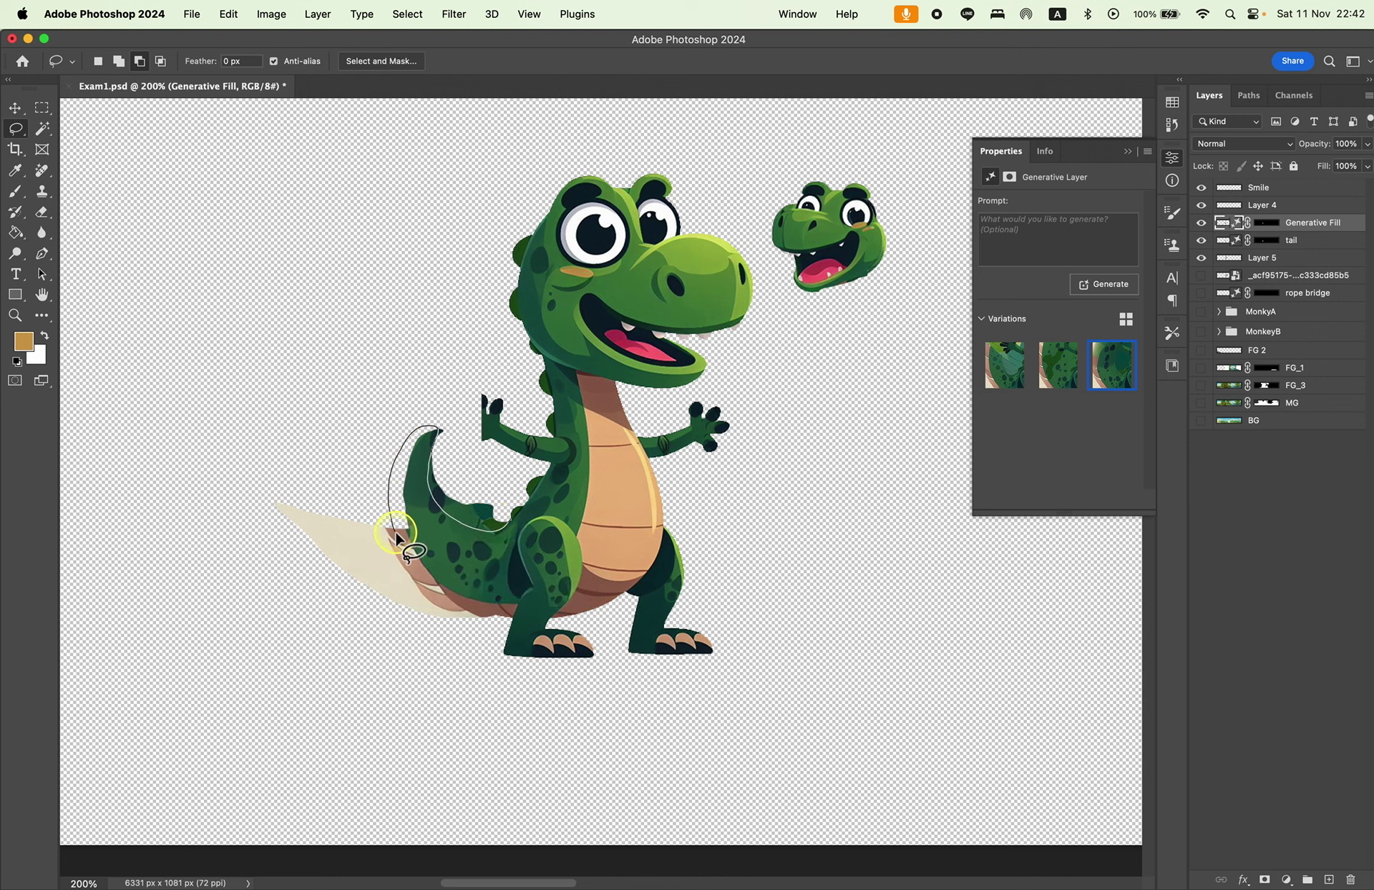
{"action": "mouse_move", "coordinate": [409, 536]}
{"action": "left_mouse_down"}
{"action": "mouse_move", "coordinate": [472, 604]}
{"action": "mouse_move", "coordinate": [453, 653]}
{"action": "left_mouse_up"}
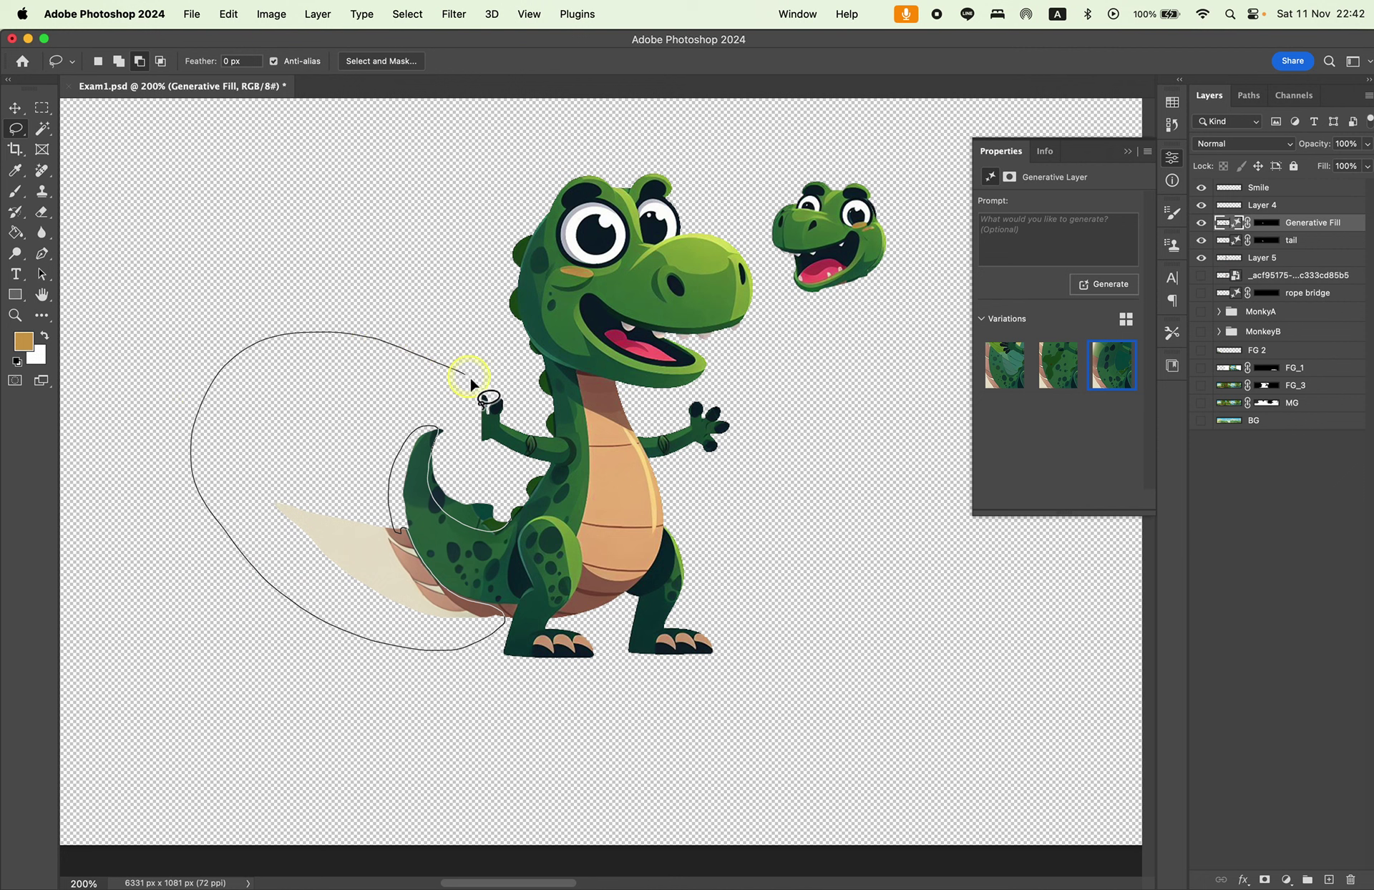
Paint black on the Generative Fill and tail layer masks to hide the beige tail.
{"action": "left_click_drag", "start_coordinate": [470, 384], "coordinate": [469, 384]}
{"action": "key", "text": "BackSpace"}
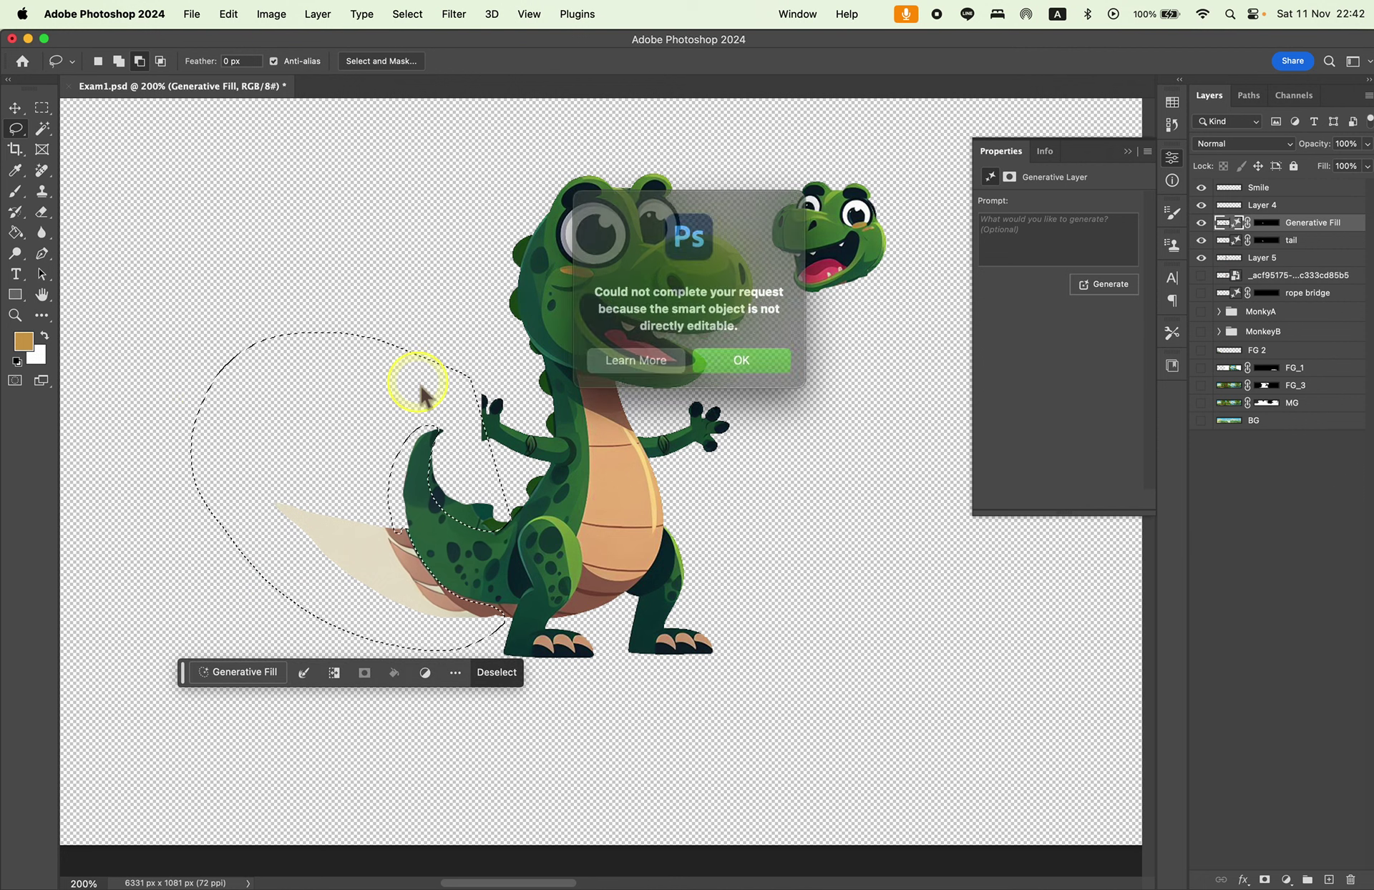
{"action": "left_click", "coordinate": [748, 358]}
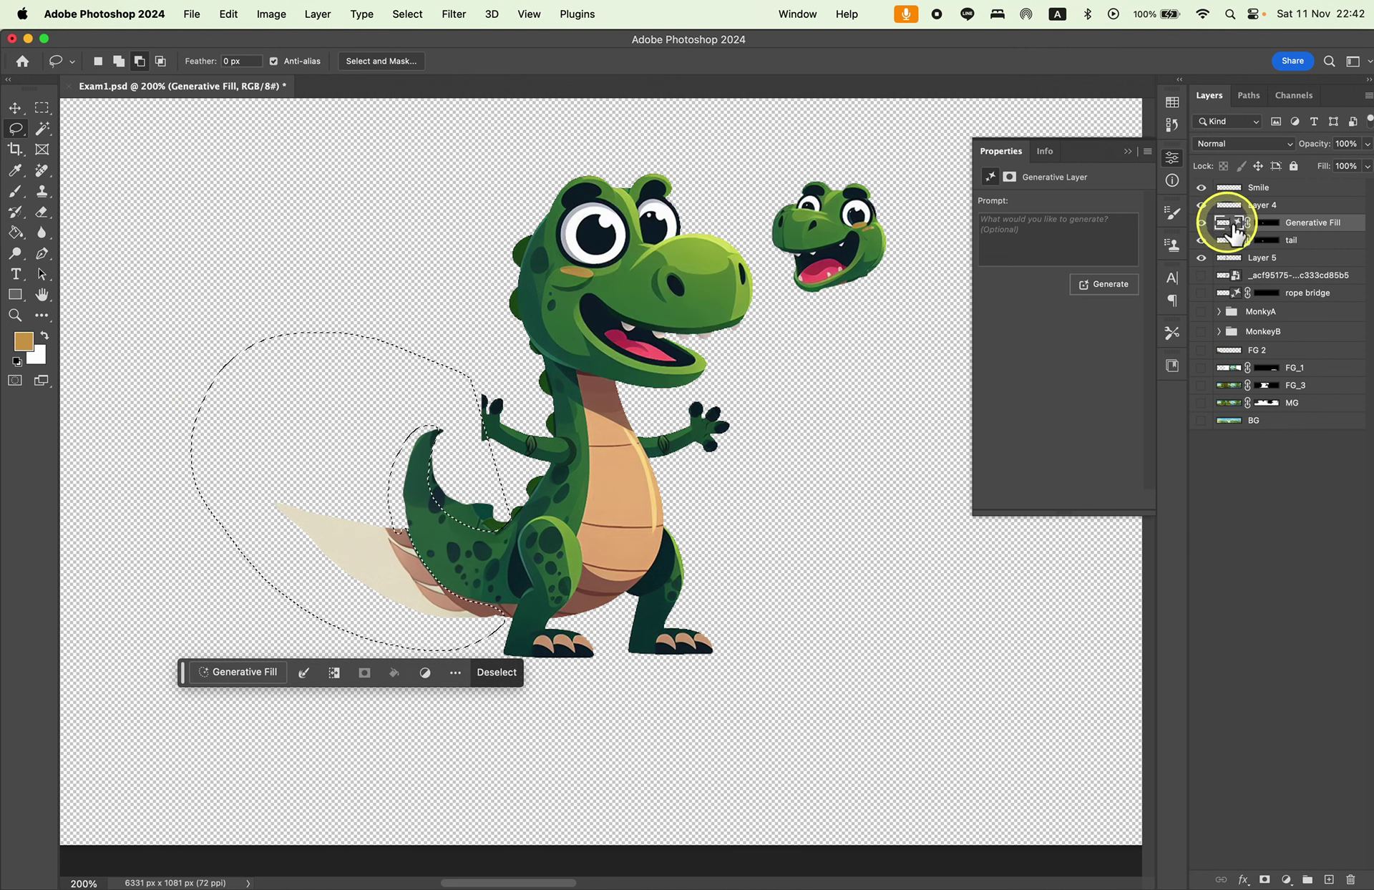
{"action": "left_click", "coordinate": [1268, 223]}
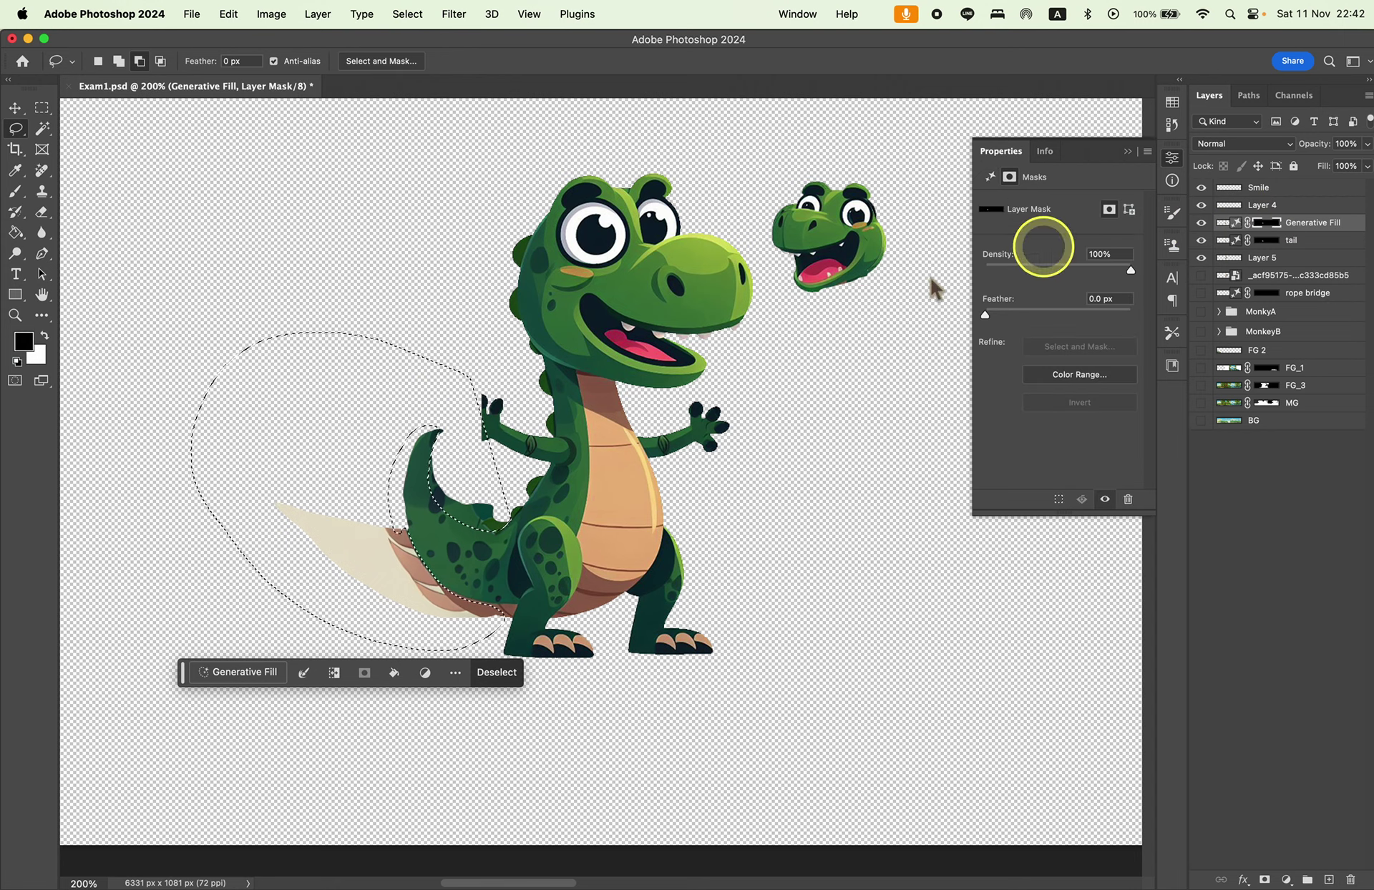
{"action": "key", "text": "b"}
{"action": "mouse_move", "coordinate": [527, 409]}
{"action": "left_mouse_down"}
{"action": "mouse_move", "coordinate": [367, 484]}
{"action": "mouse_move", "coordinate": [362, 625]}
{"action": "left_mouse_up"}
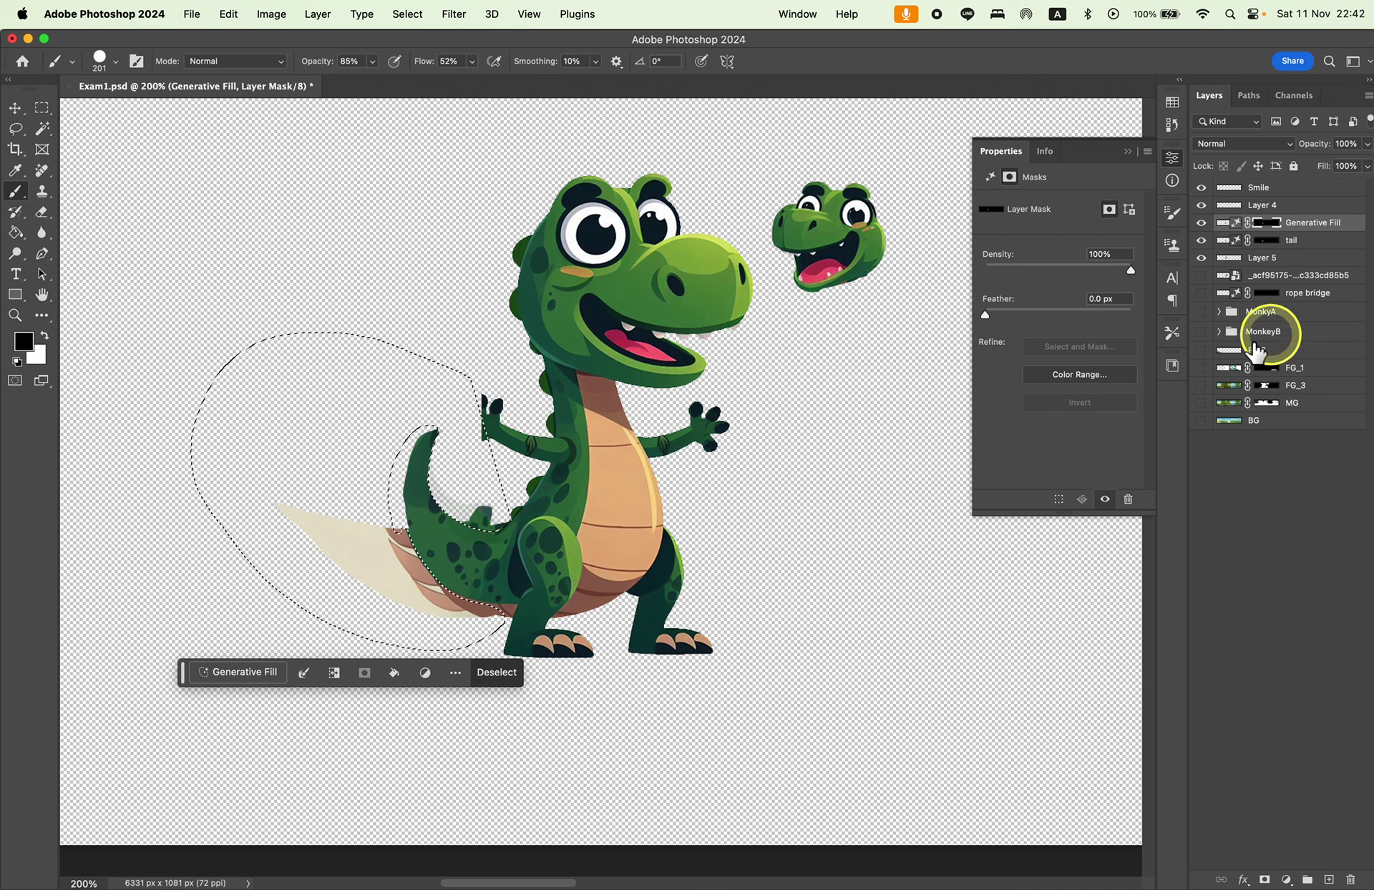
{"action": "left_click", "coordinate": [1266, 240]}
{"action": "mouse_move", "coordinate": [497, 497]}
{"action": "left_mouse_down"}
{"action": "mouse_move", "coordinate": [447, 581]}
{"action": "mouse_move", "coordinate": [439, 654]}
{"action": "left_mouse_up"}
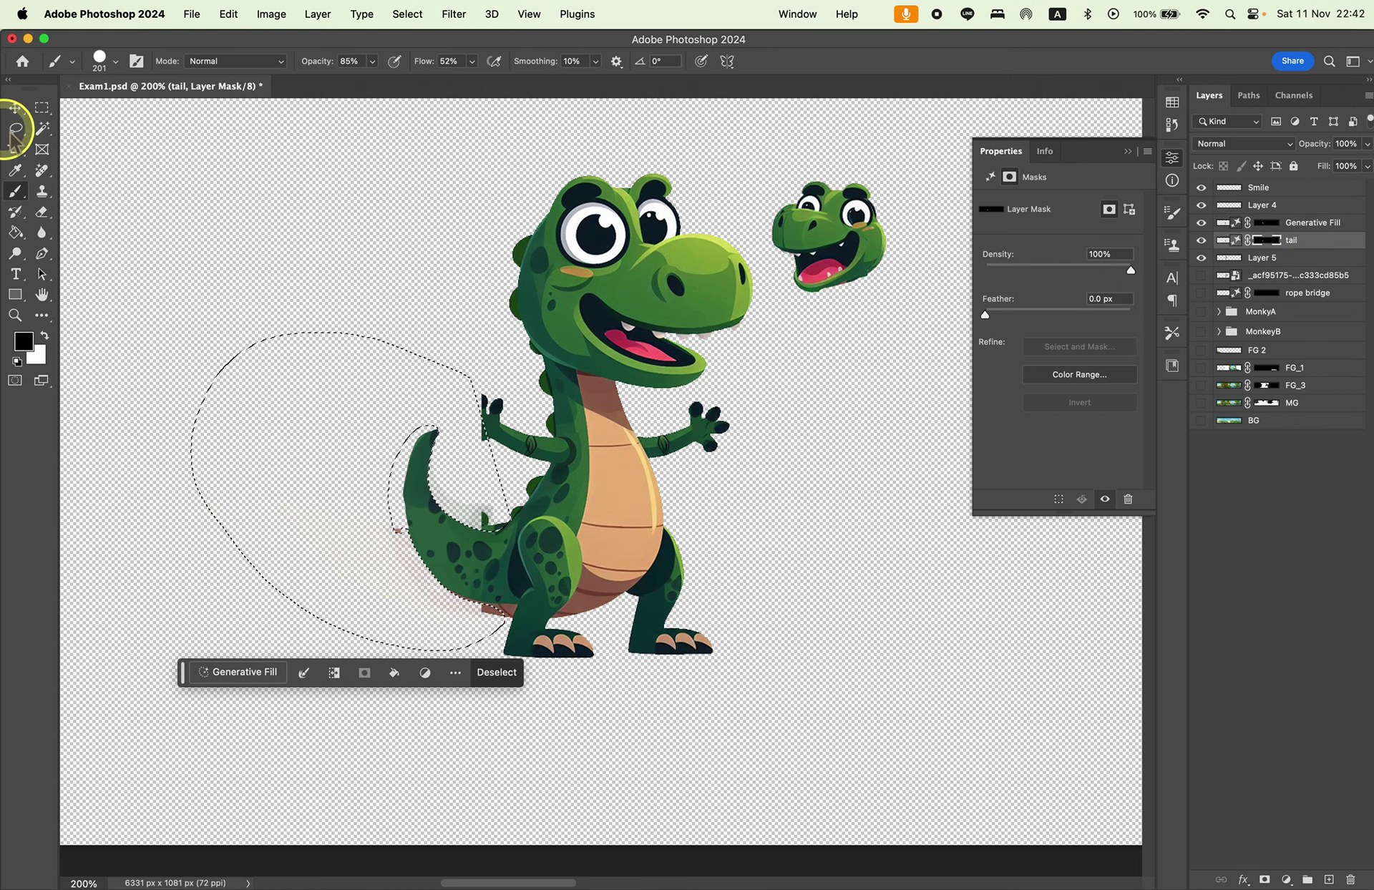
Reload the tail selection and erase on the tail mask to close gaps at the body.
{"action": "left_click", "coordinate": [41, 108]}
{"action": "left_click", "coordinate": [340, 313]}
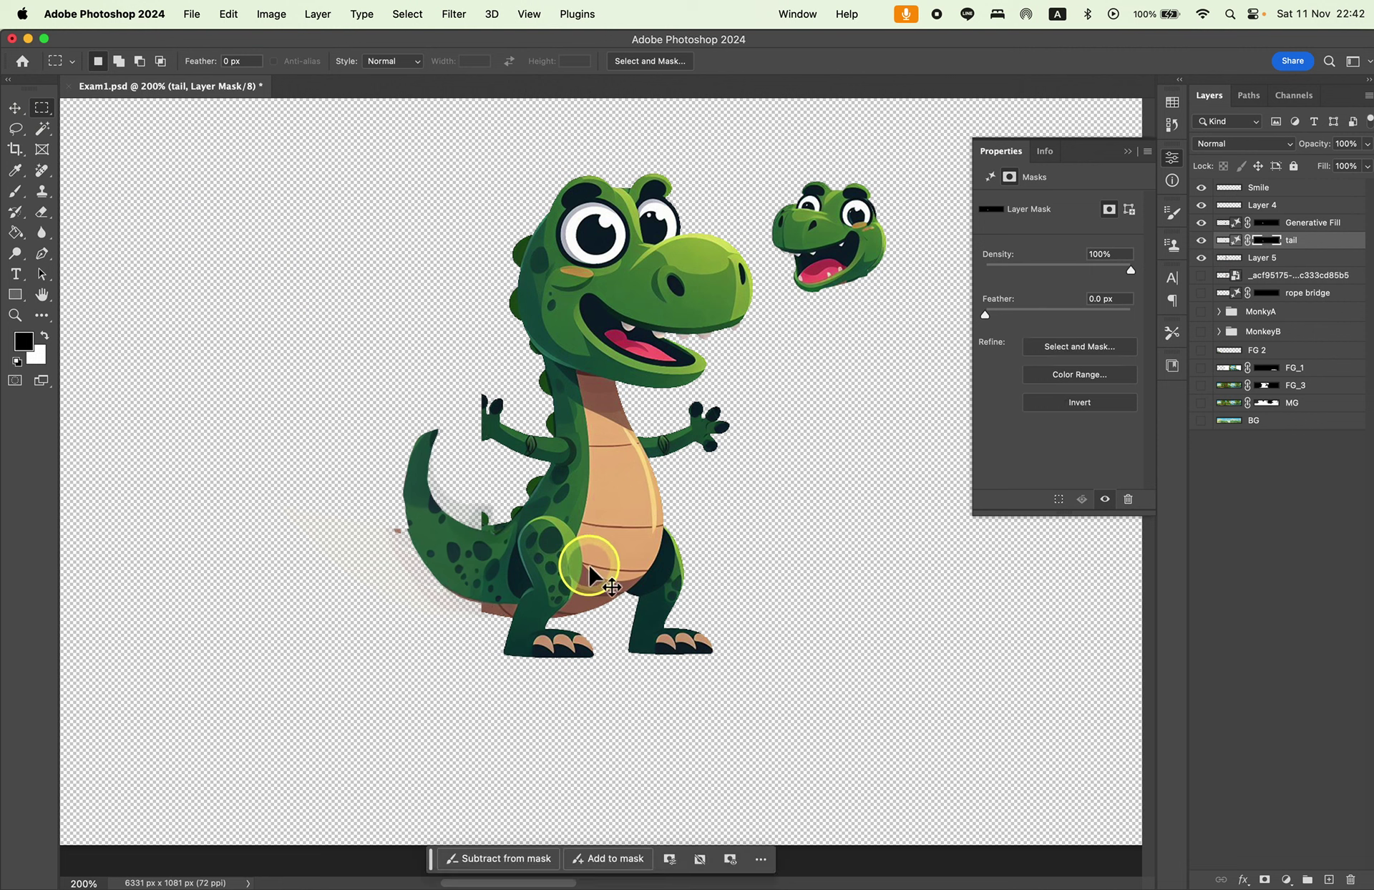
{"action": "key", "text": "super+shift+d"}
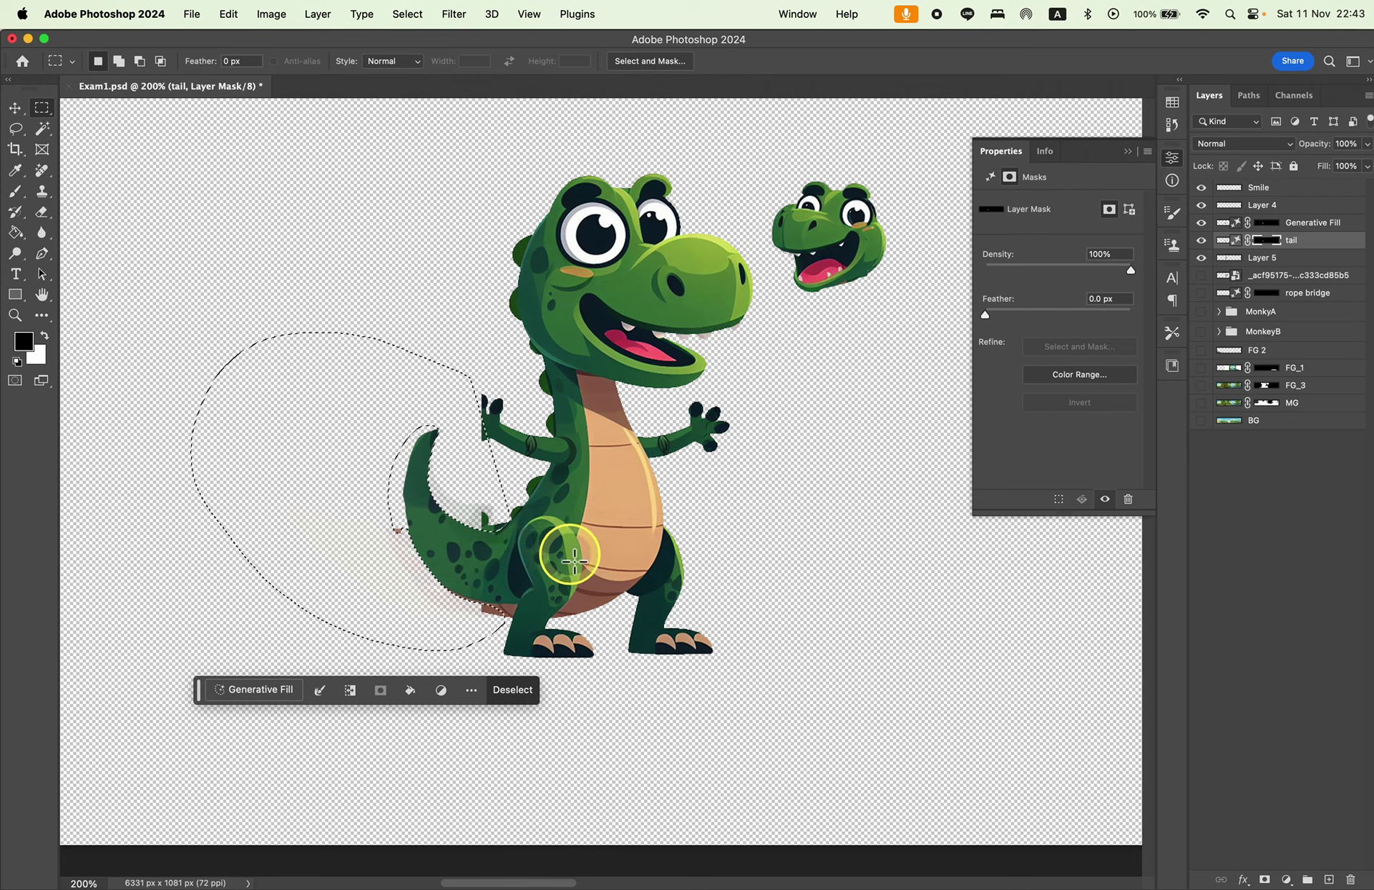
{"action": "key", "text": "e"}
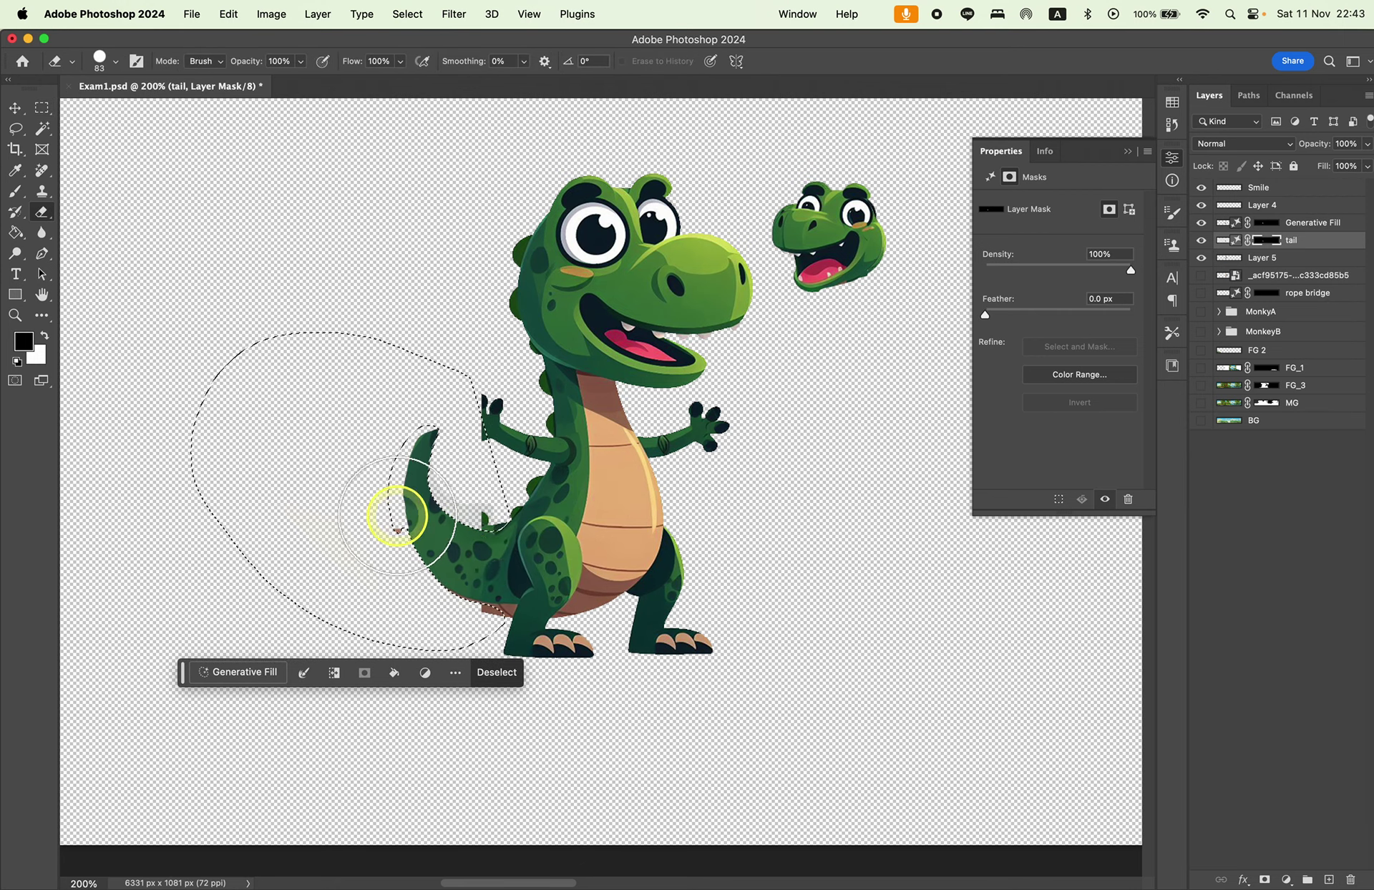
{"action": "left_click_drag", "start_coordinate": [398, 513], "coordinate": [422, 537]}
{"action": "left_click_drag", "start_coordinate": [527, 583], "coordinate": [482, 586]}
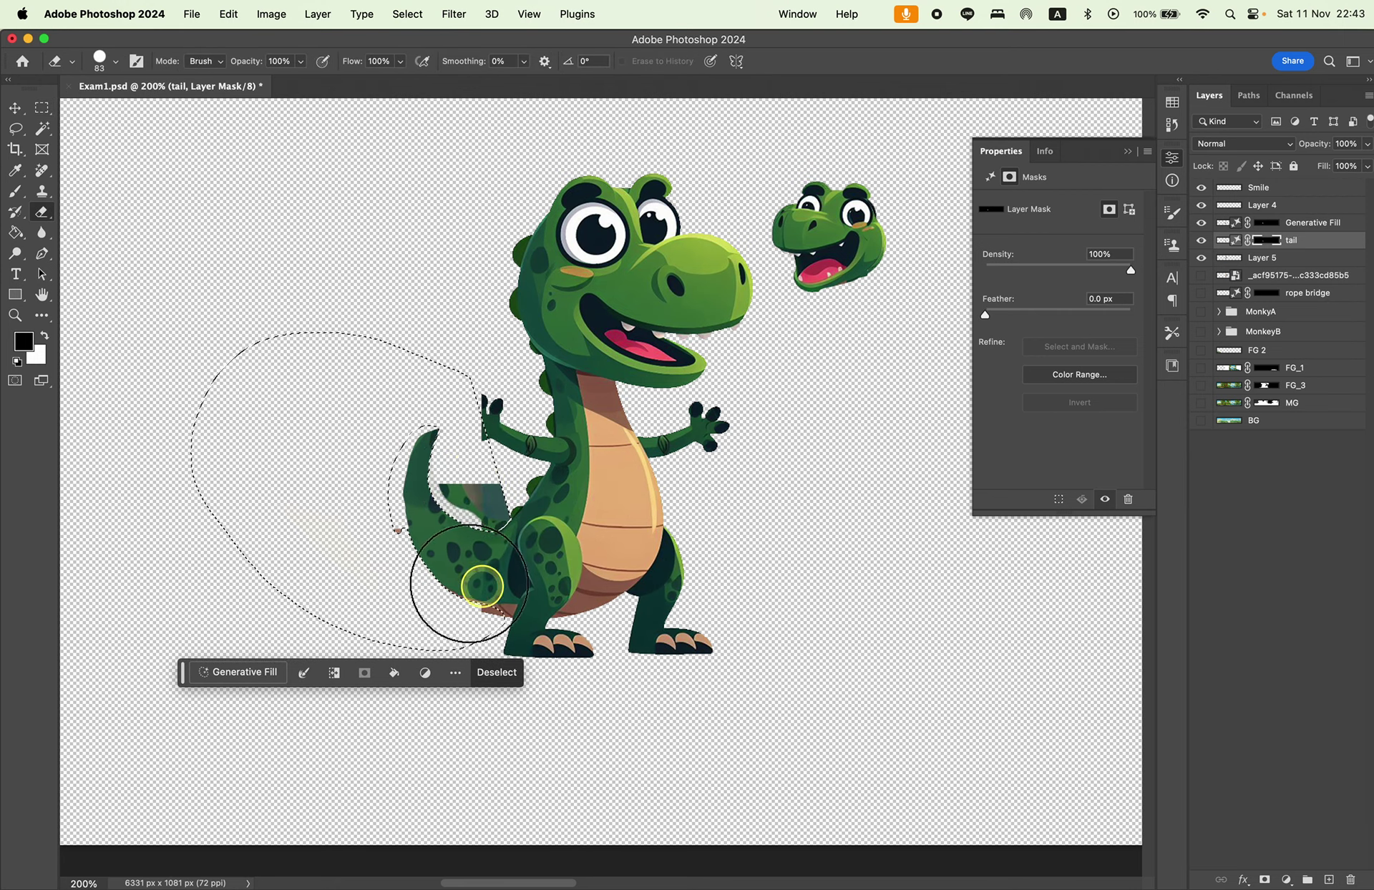
{"action": "left_click_drag", "start_coordinate": [497, 486], "coordinate": [476, 507]}
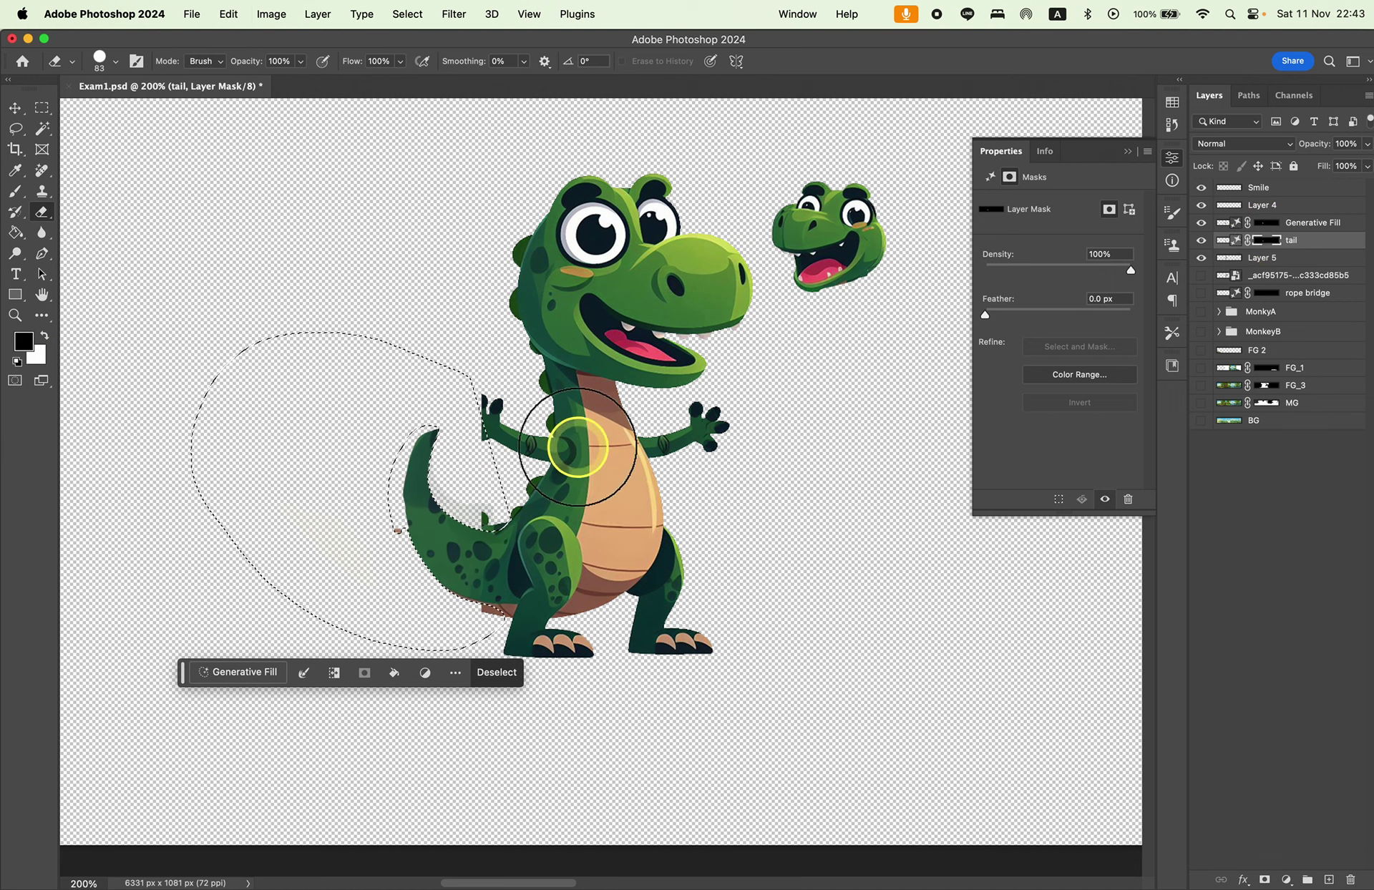
{"action": "left_click_drag", "start_coordinate": [466, 515], "coordinate": [506, 528]}
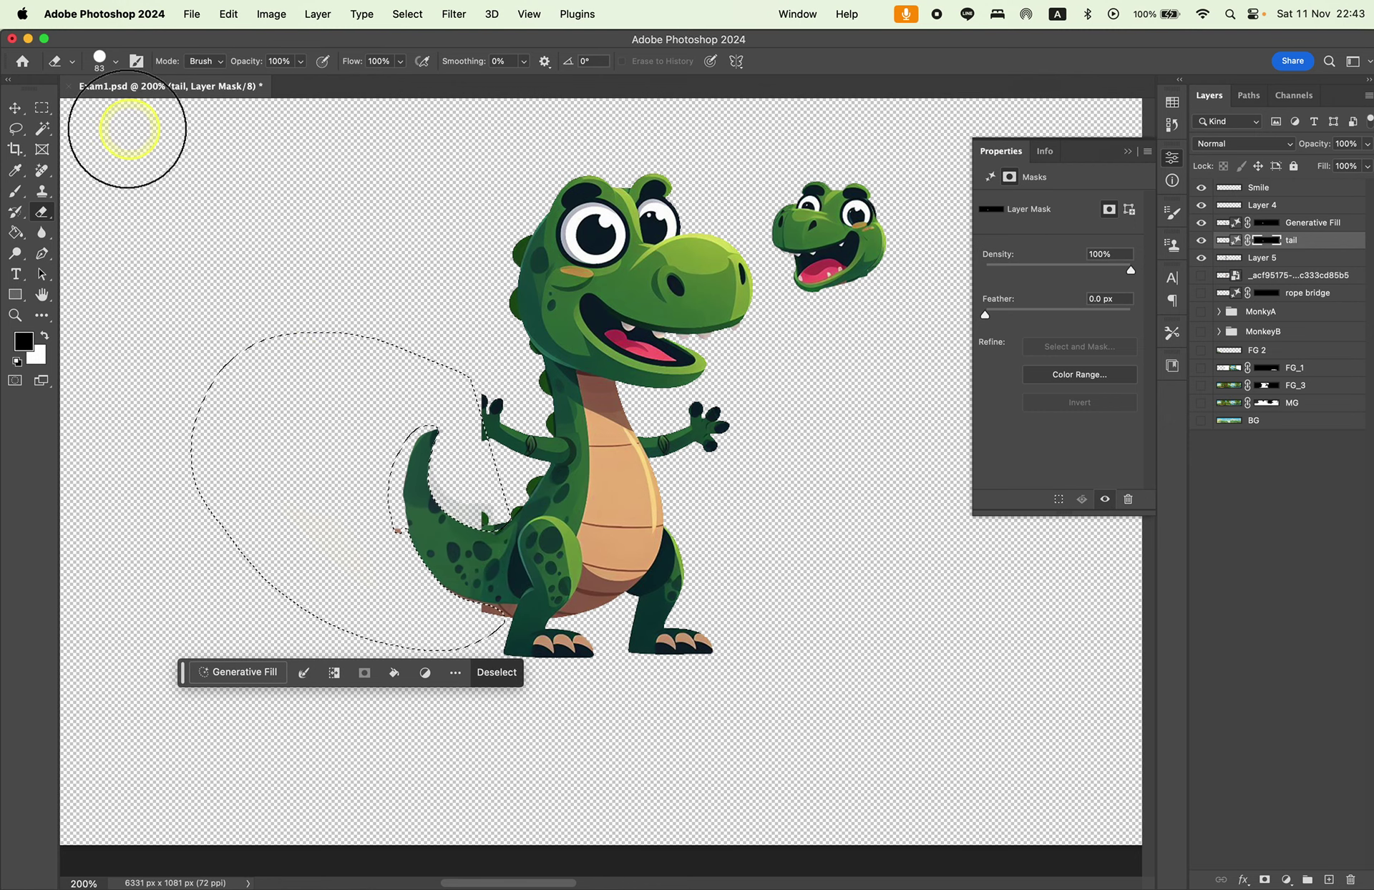
Deselect, zoom in, and lasso the ragged lower edge of the tail.
{"action": "left_click", "coordinate": [42, 108]}
{"action": "left_click", "coordinate": [419, 592]}
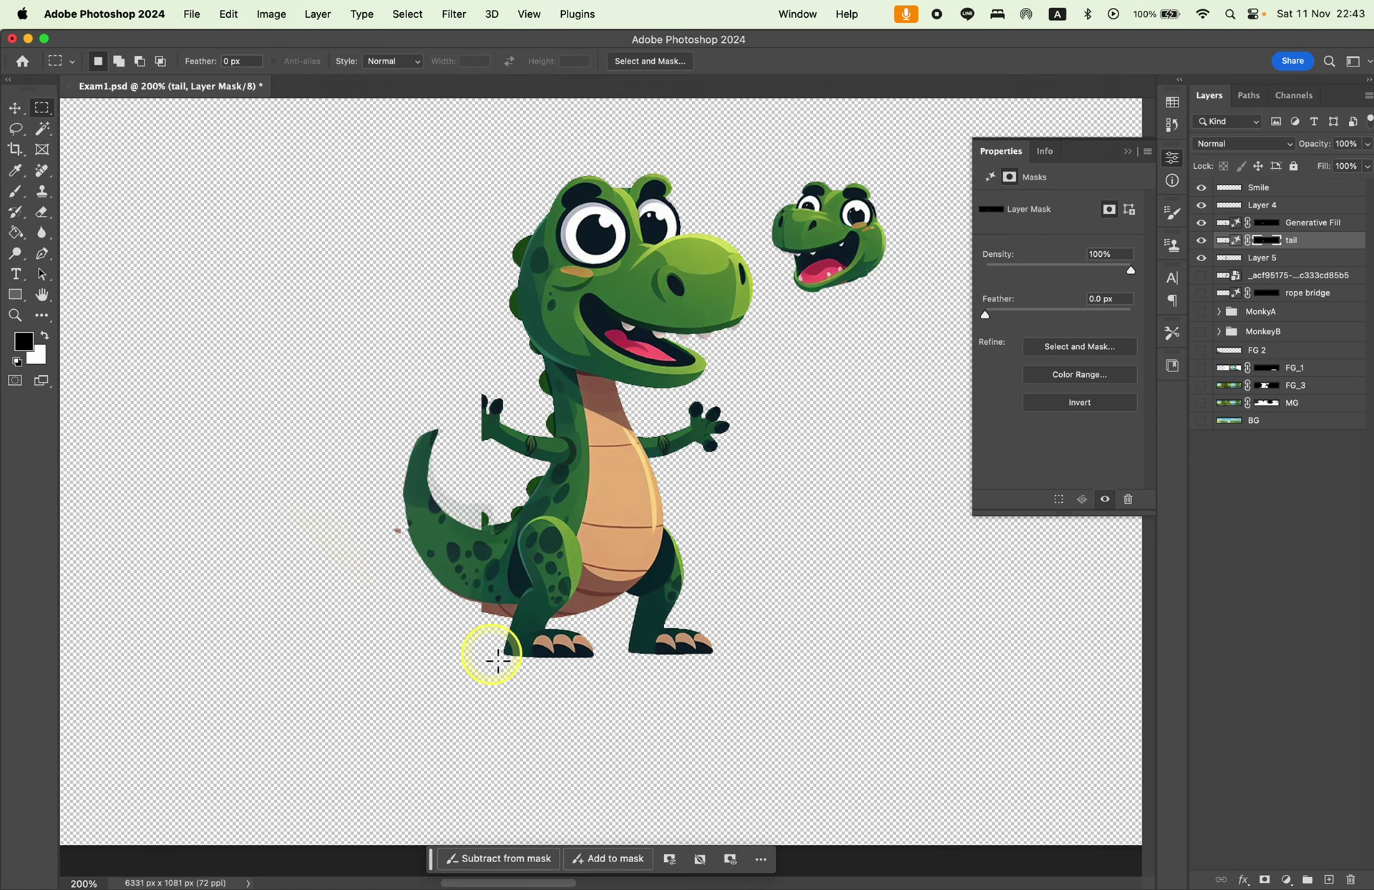
{"action": "scroll", "coordinate": [492, 655], "scroll_direction": "up", "scroll_amount": 2}
{"action": "scroll", "coordinate": [495, 643], "scroll_direction": "up", "scroll_amount": 2}
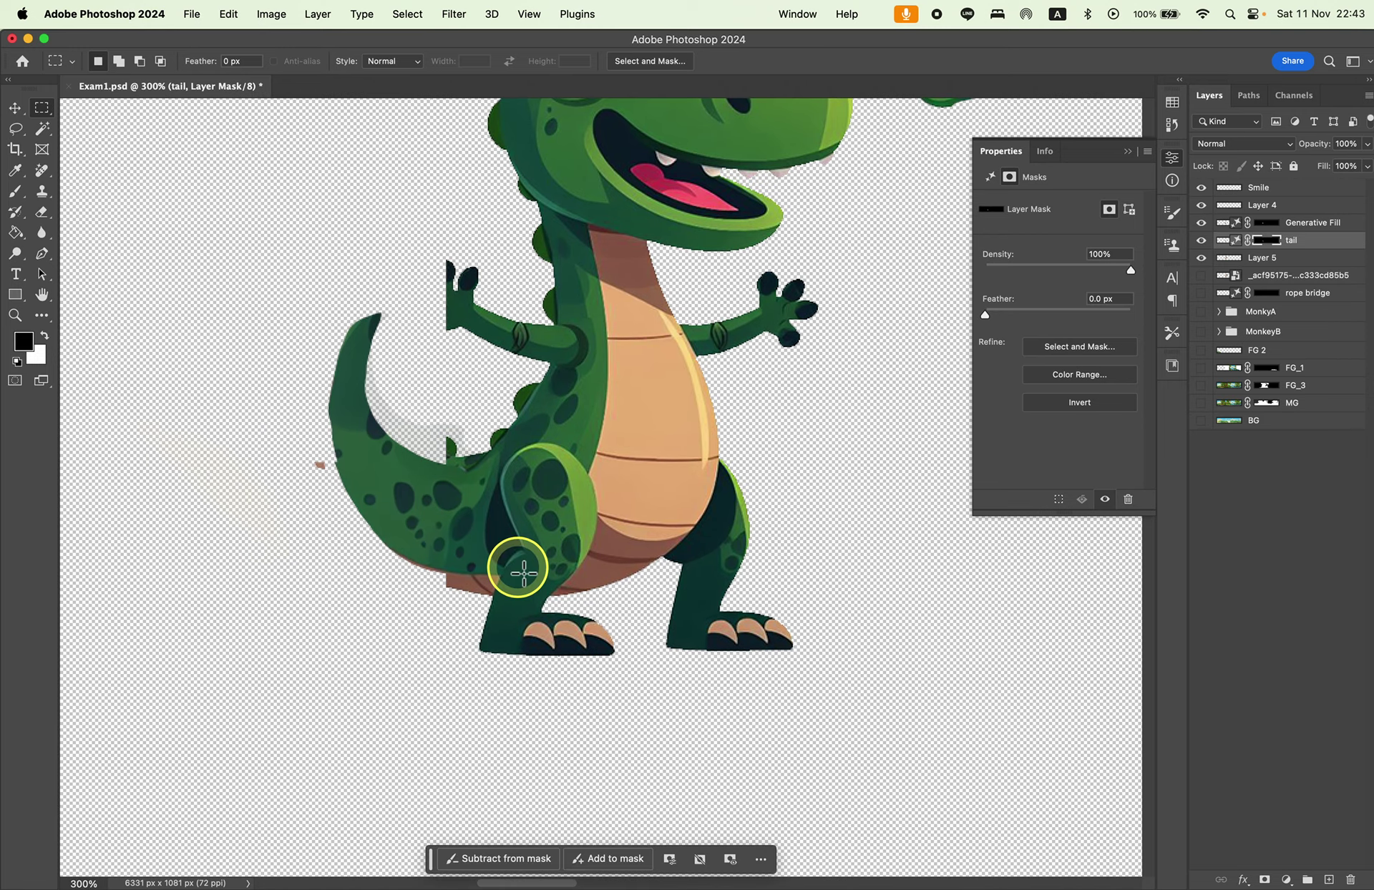
{"action": "left_click", "coordinate": [15, 128]}
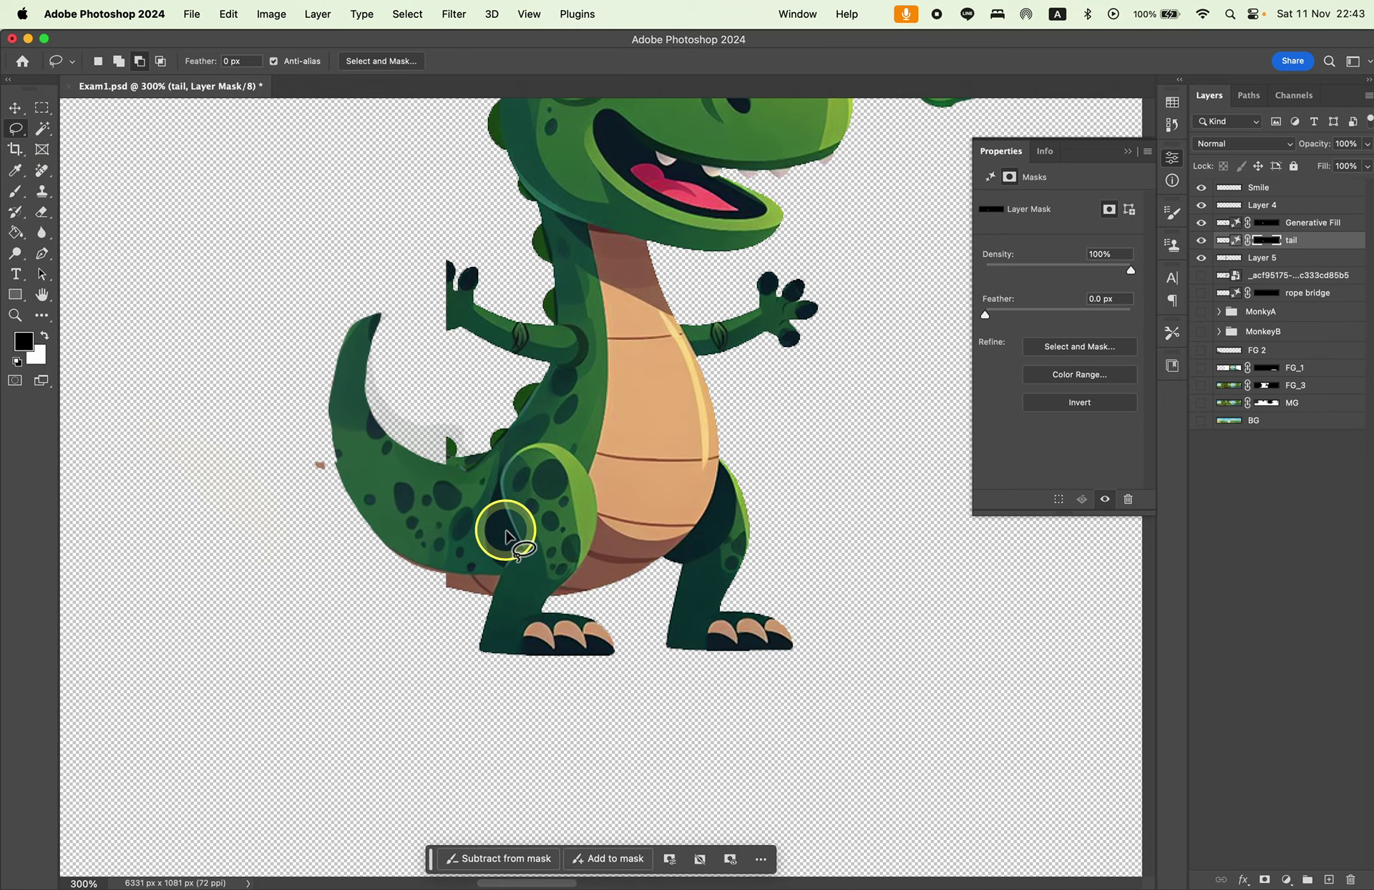
{"action": "left_click_drag", "start_coordinate": [489, 599], "coordinate": [468, 598]}
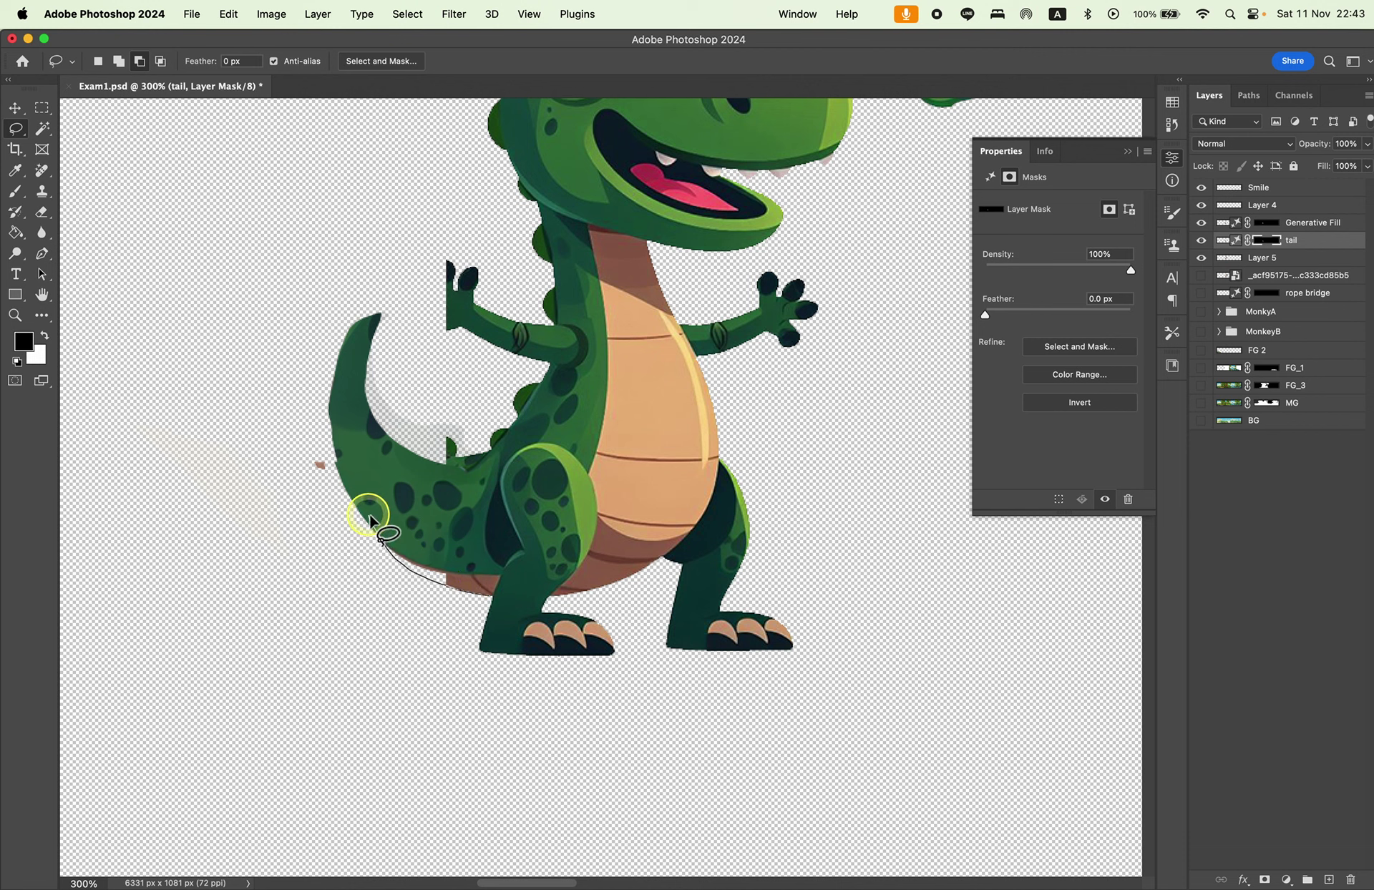
{"action": "left_click_drag", "start_coordinate": [481, 572], "coordinate": [492, 587]}
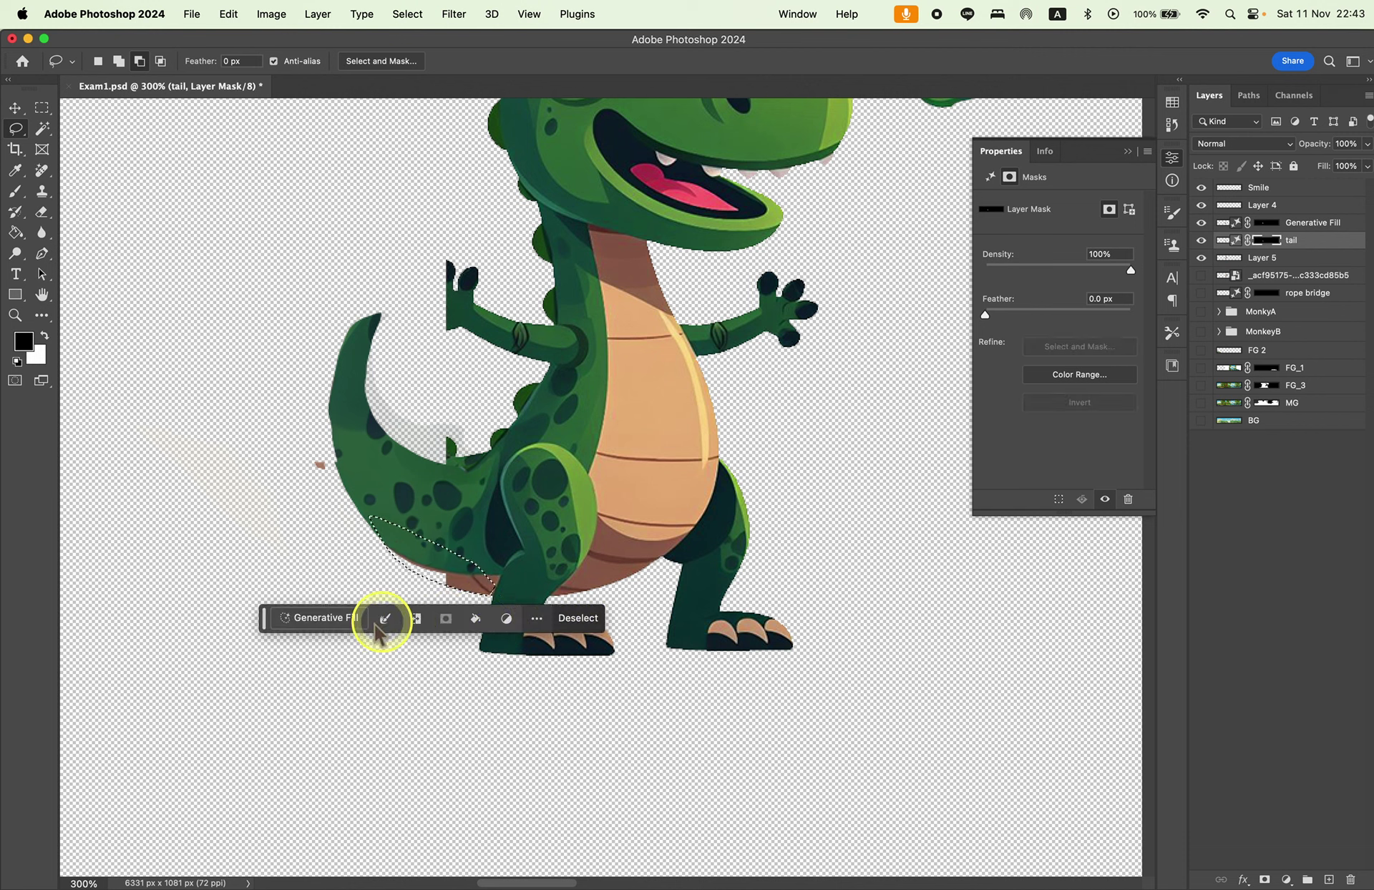
Generate a fill for the lower tail edge and keep the second of three variations.
{"action": "left_click", "coordinate": [587, 616]}
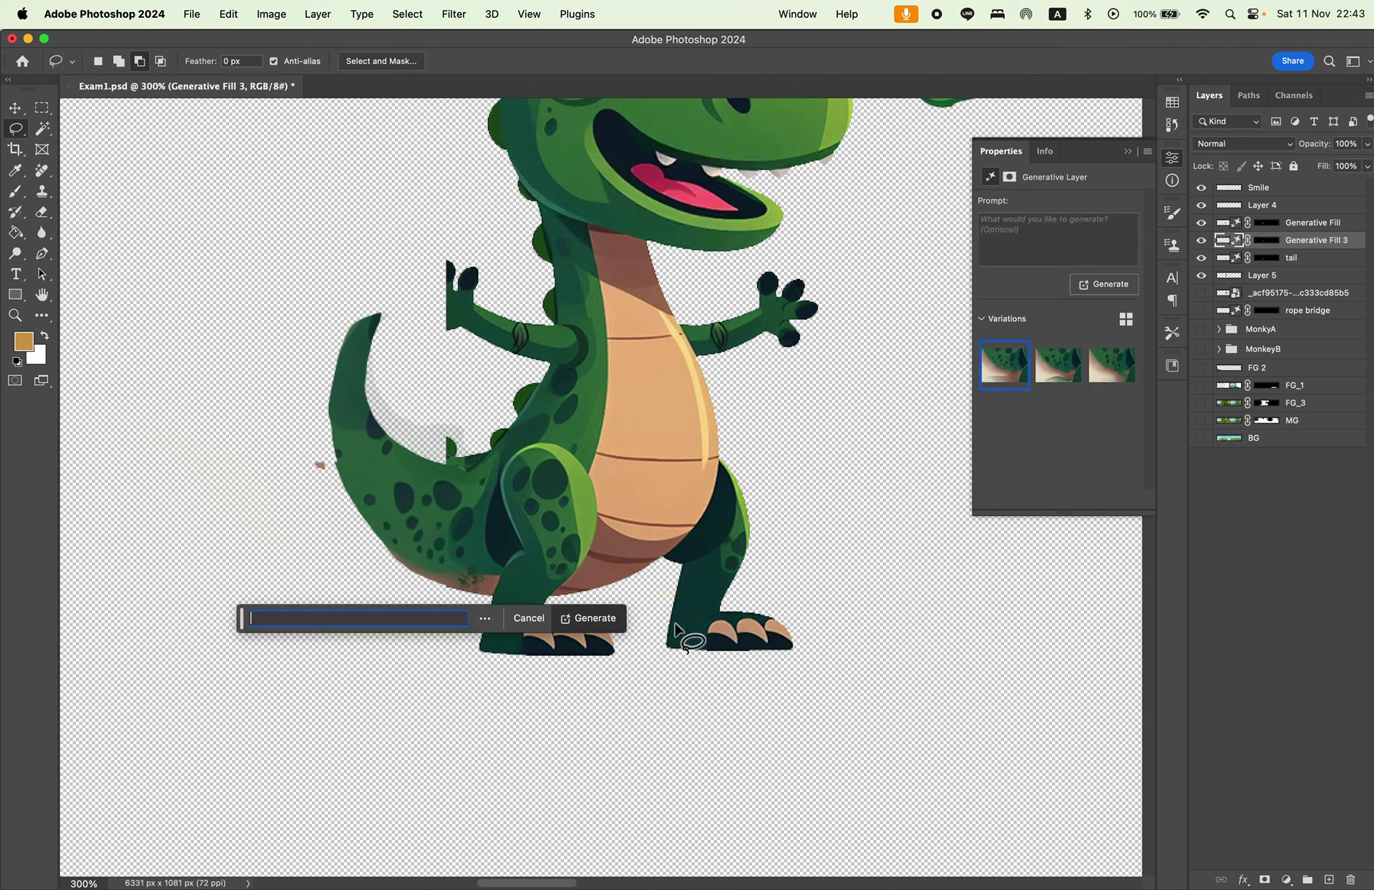
{"action": "left_click", "coordinate": [676, 626]}
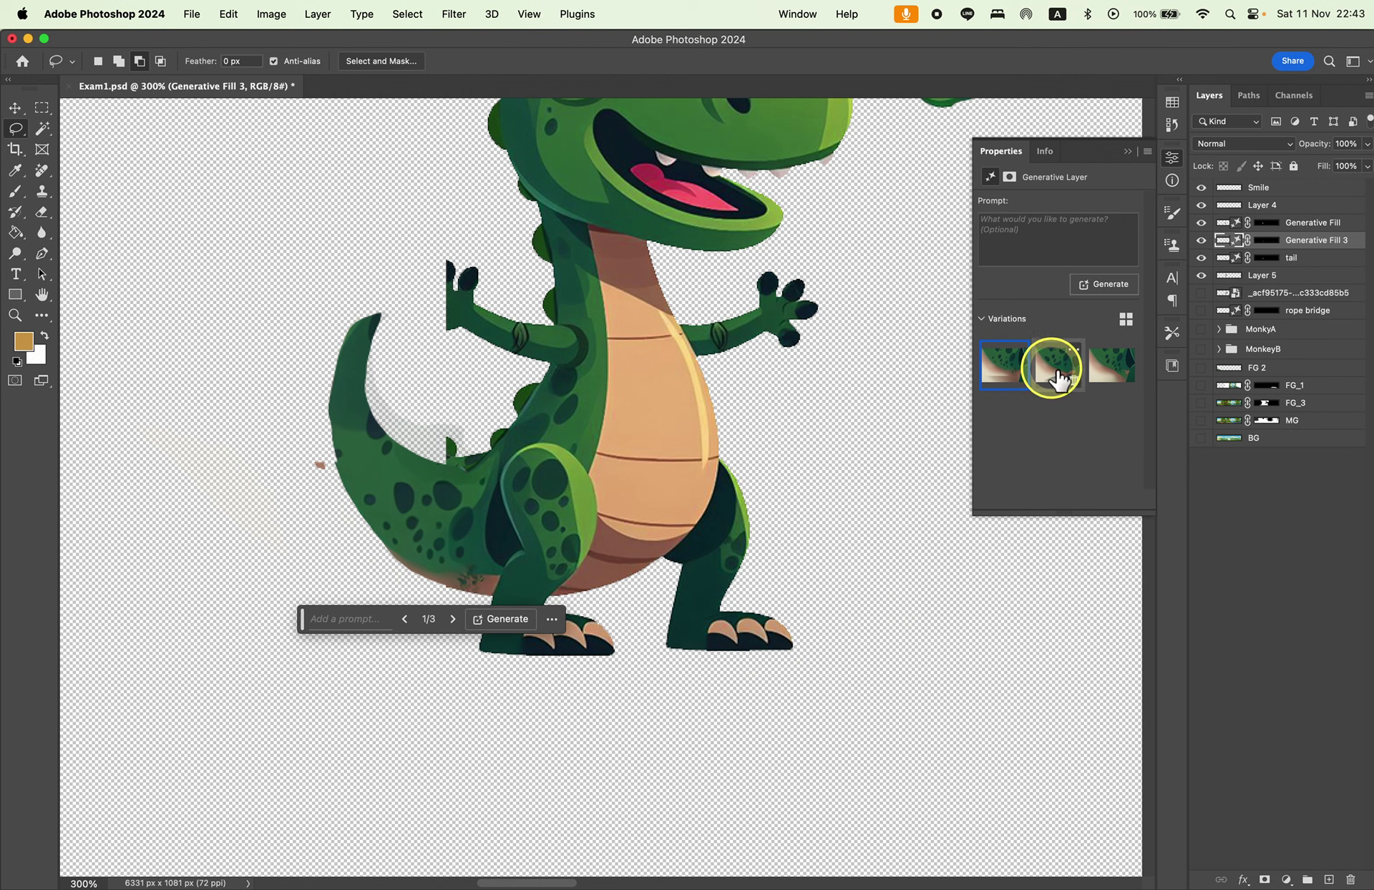
{"action": "left_click", "coordinate": [1057, 378]}
{"action": "left_click", "coordinate": [1102, 376]}
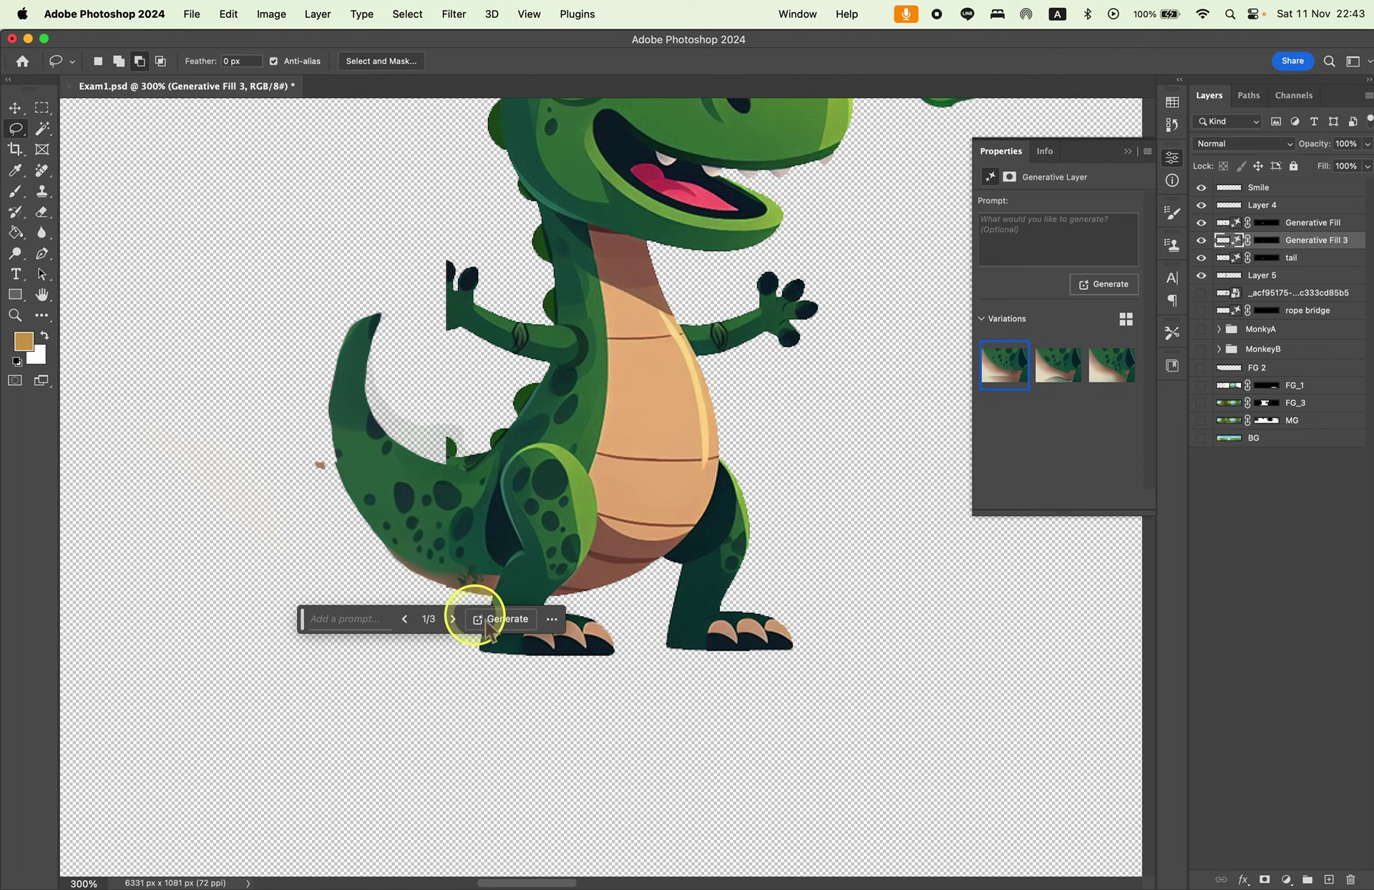
{"action": "left_click", "coordinate": [1052, 364]}
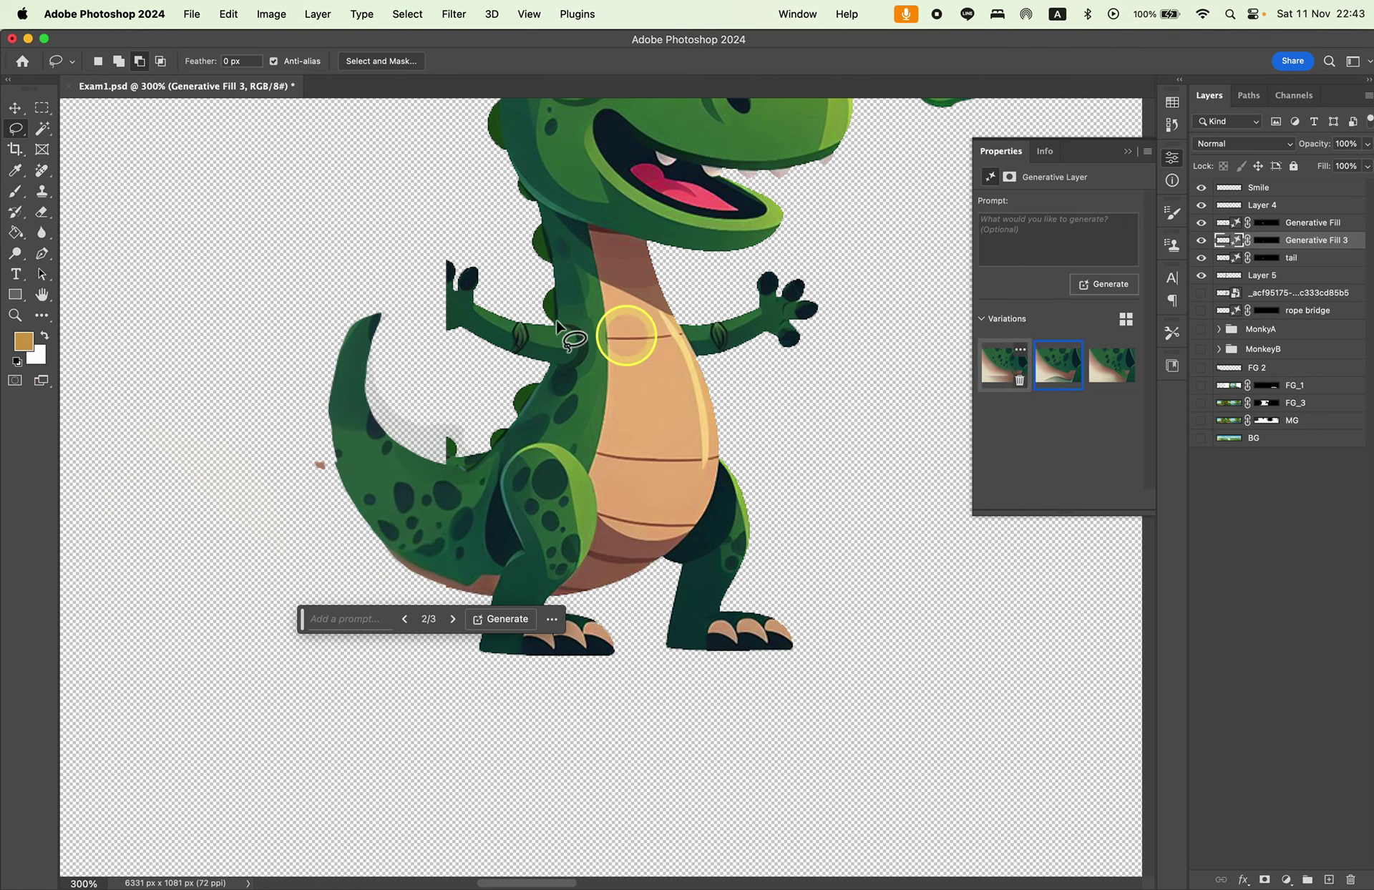
Lasso around the faded inner curve of the tail.
{"action": "left_click", "coordinate": [42, 107]}
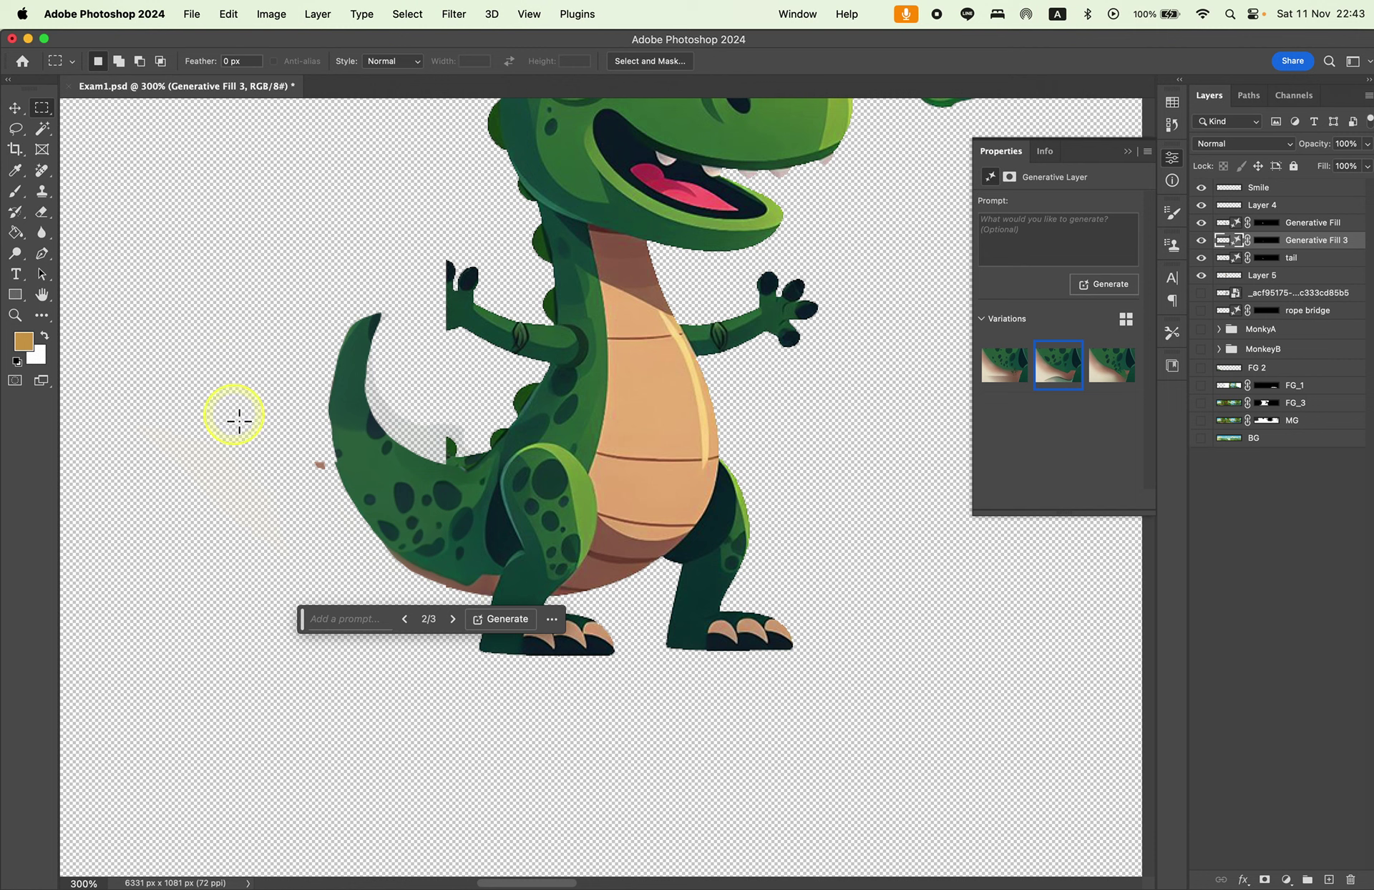
{"action": "left_click", "coordinate": [15, 128]}
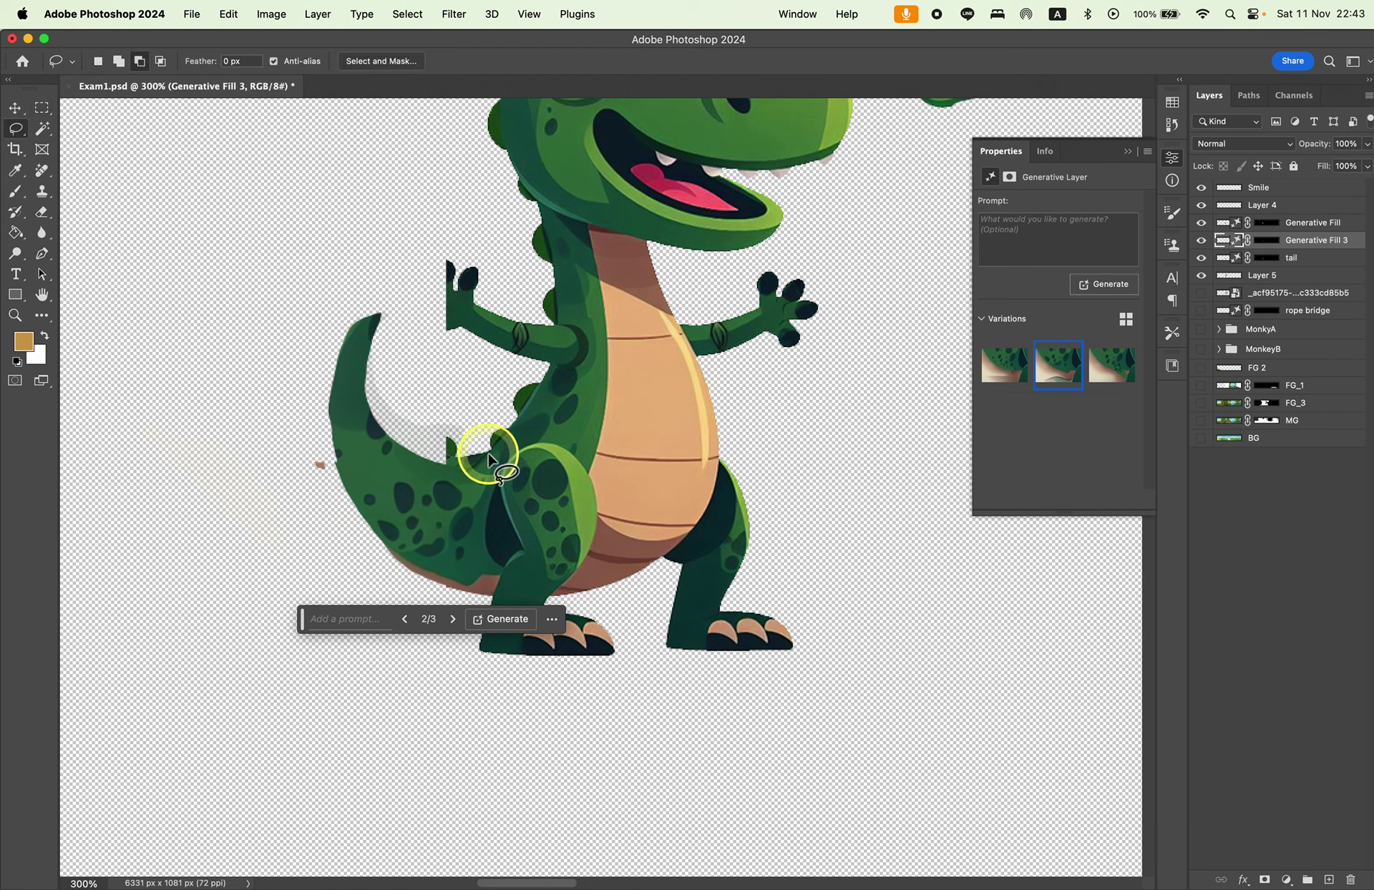
{"action": "mouse_move", "coordinate": [491, 455]}
{"action": "left_mouse_down"}
{"action": "mouse_move", "coordinate": [369, 402]}
{"action": "mouse_move", "coordinate": [374, 327]}
{"action": "left_mouse_up"}
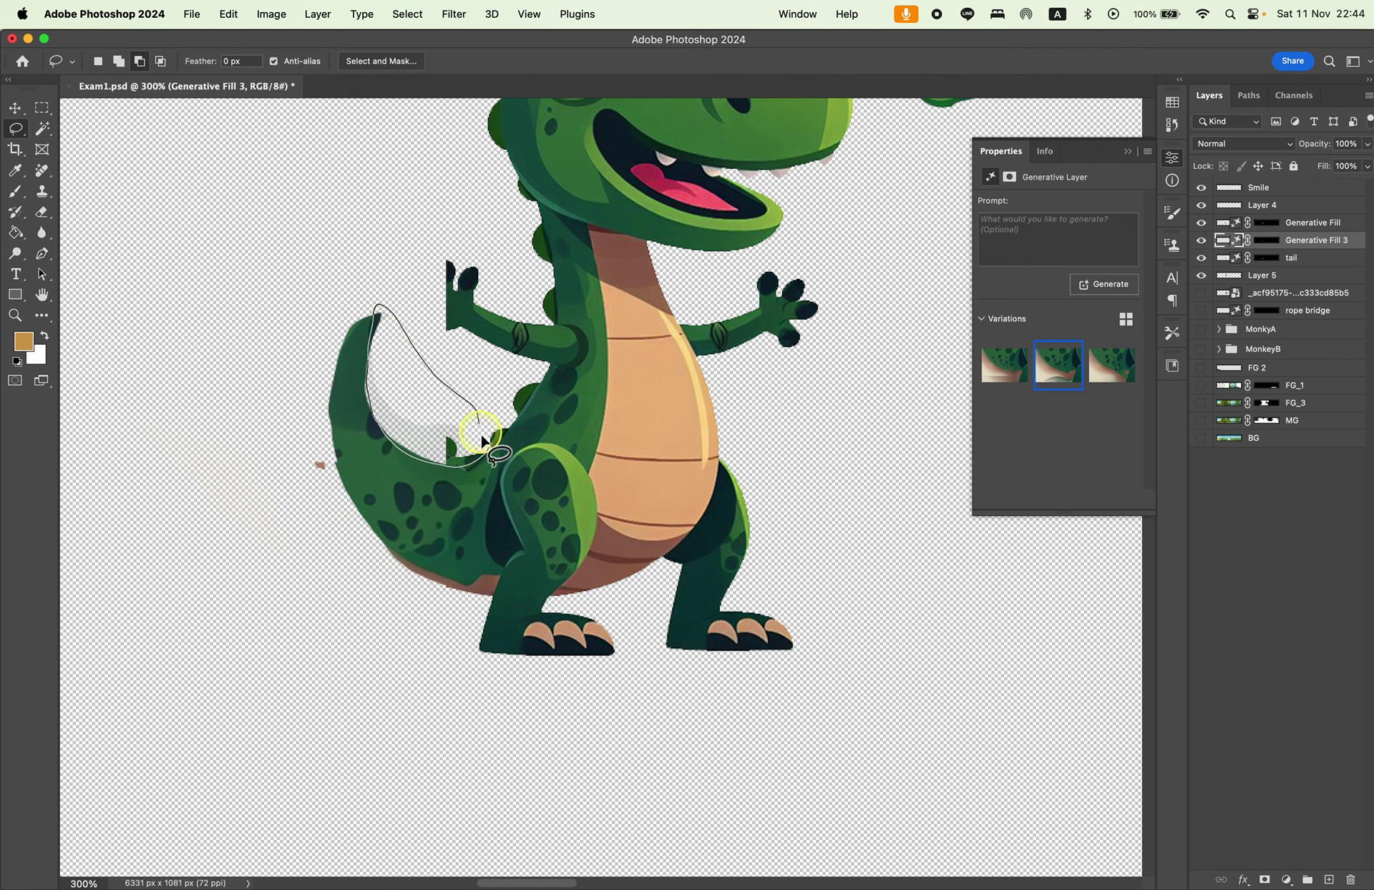
{"action": "left_click_drag", "start_coordinate": [481, 440], "coordinate": [496, 457]}
{"action": "key", "text": "b"}
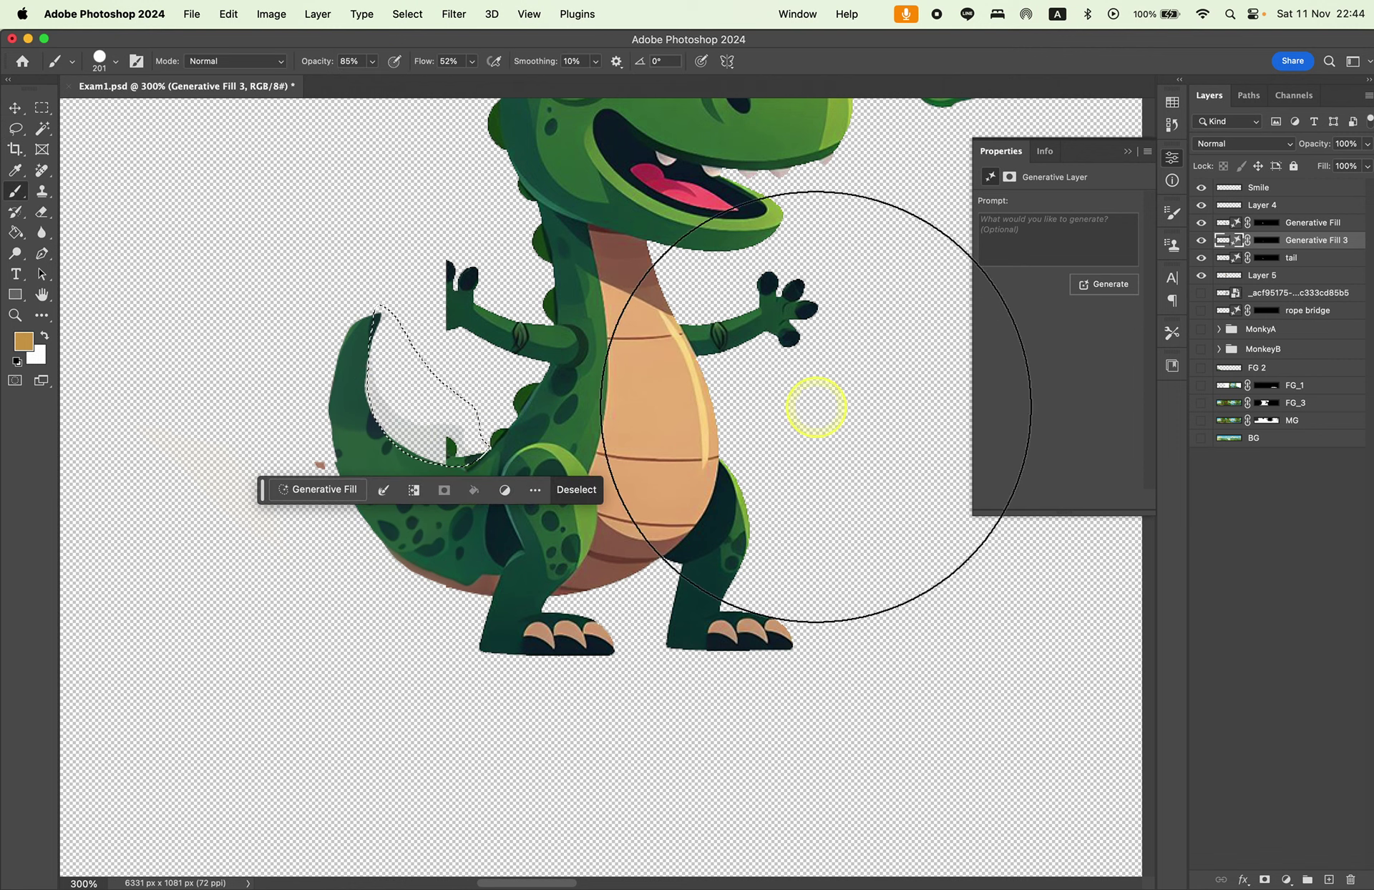
{"action": "left_click", "coordinate": [1268, 222]}
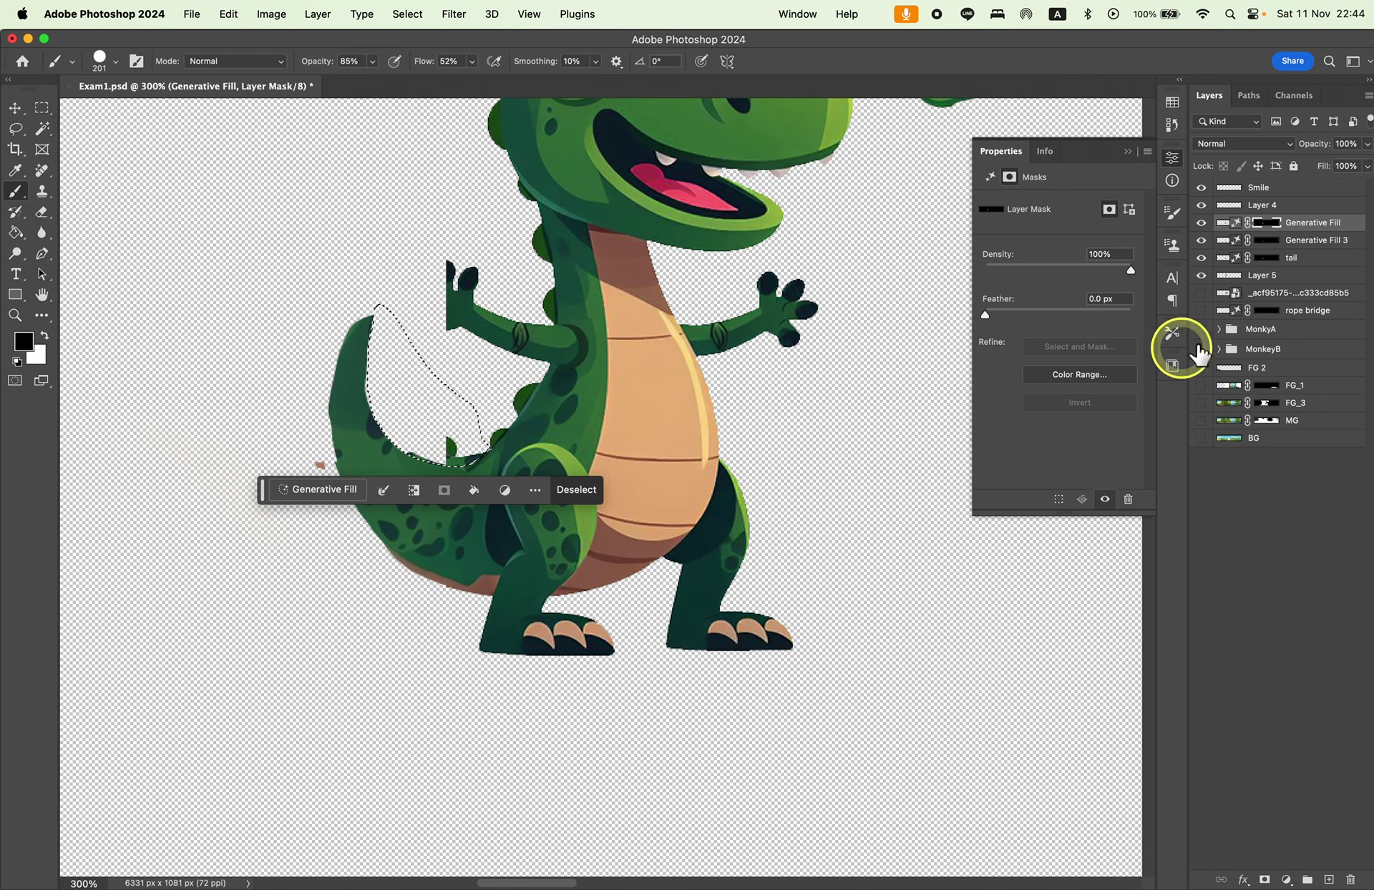
{"action": "left_click", "coordinate": [1267, 240]}
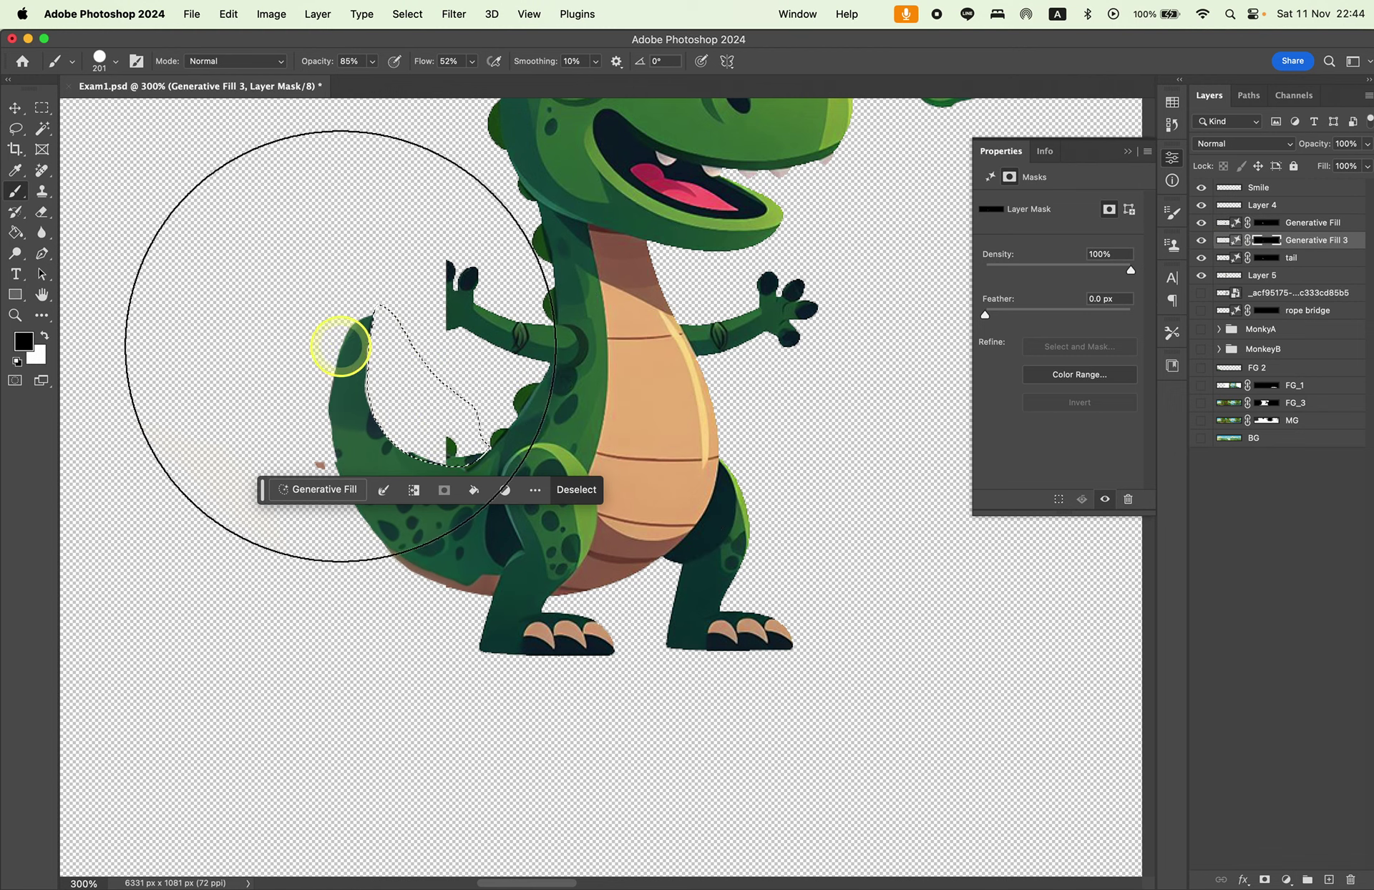
{"action": "left_click", "coordinate": [42, 108]}
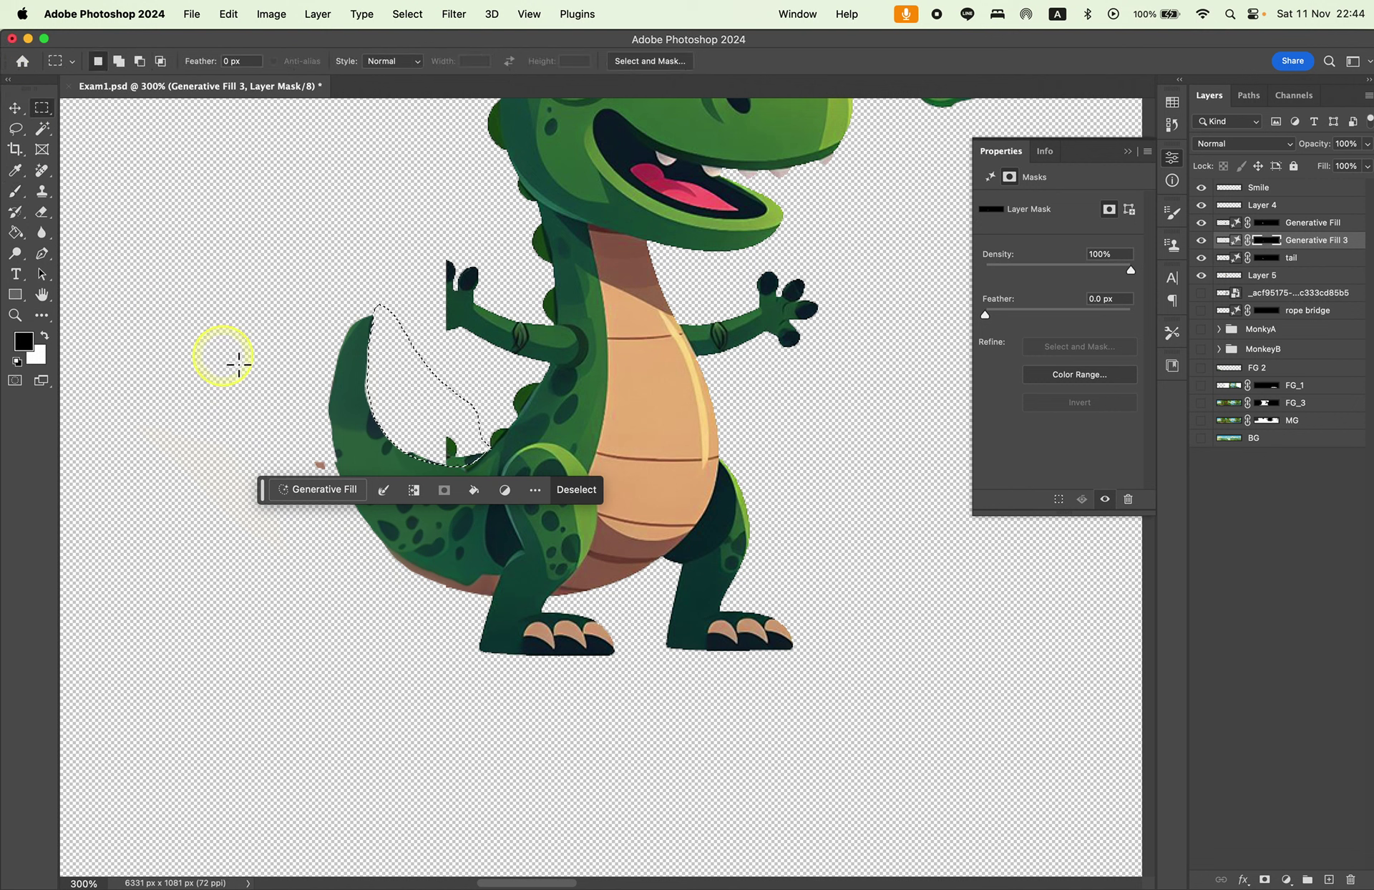
{"action": "left_click", "coordinate": [1302, 258]}
{"action": "key", "text": "super+minus"}
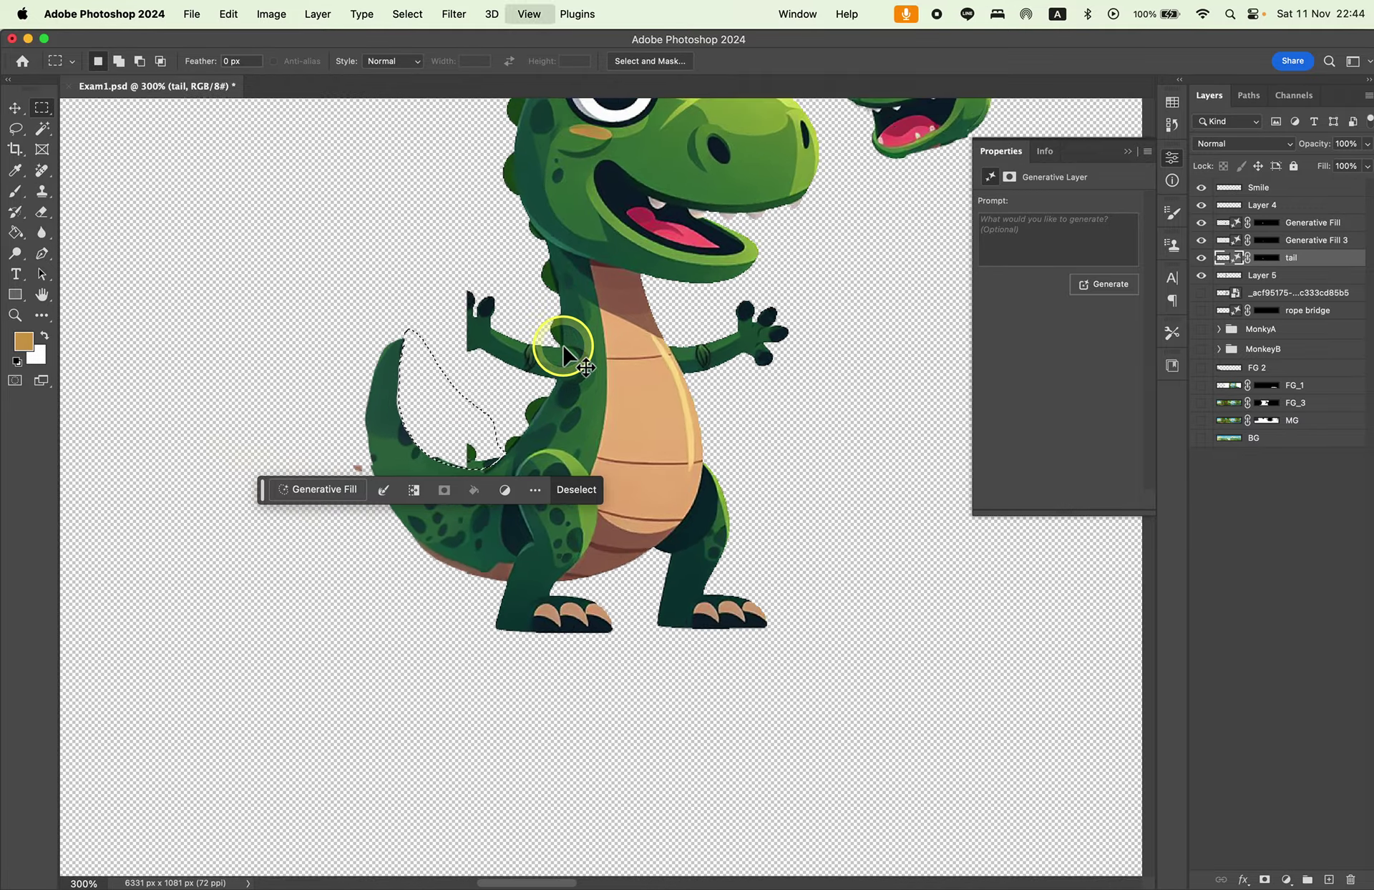
{"action": "scroll", "coordinate": [730, 387], "scroll_direction": "left", "scroll_amount": 1}
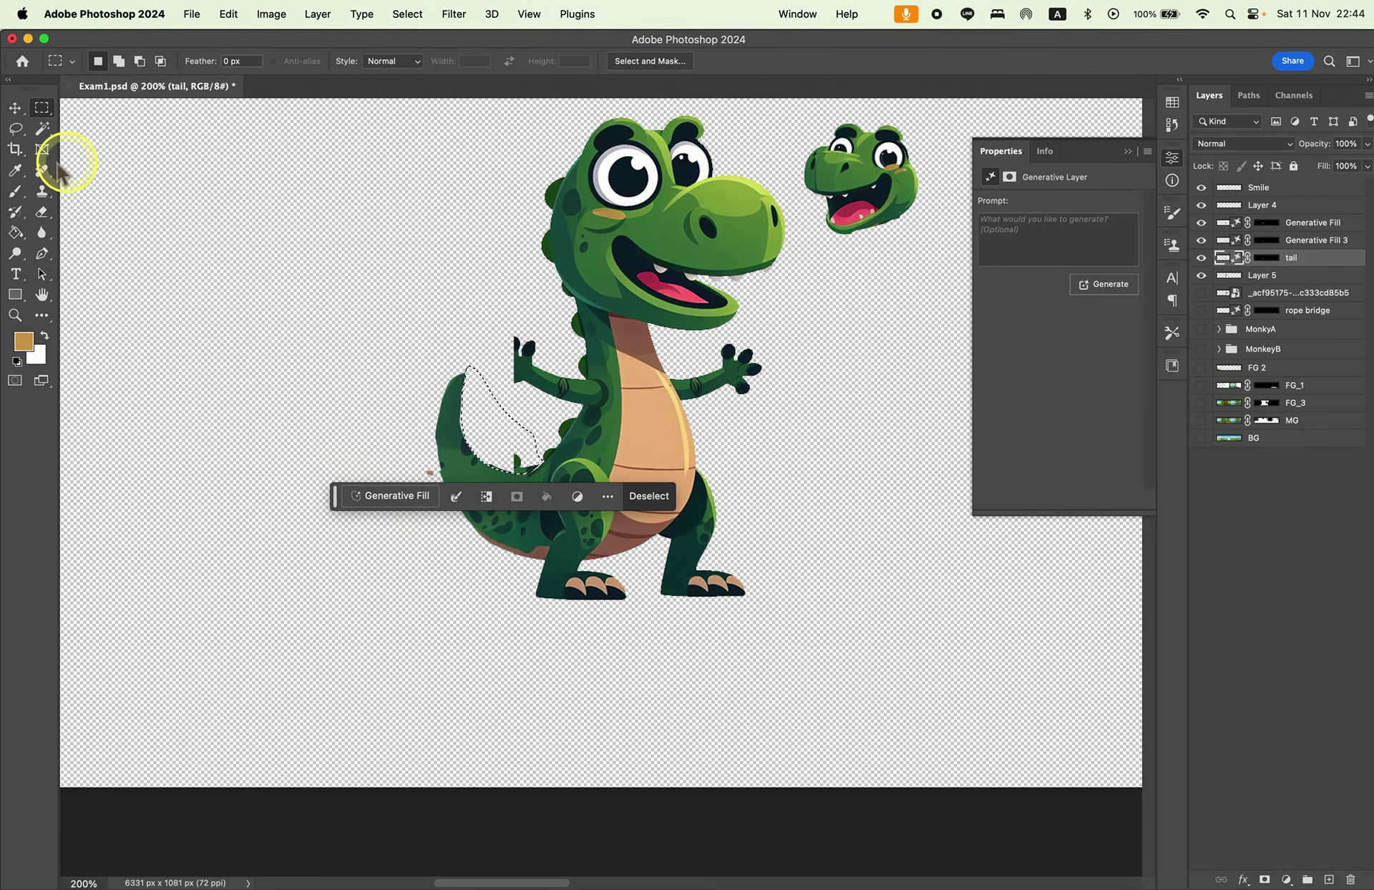
{"action": "left_click", "coordinate": [15, 128]}
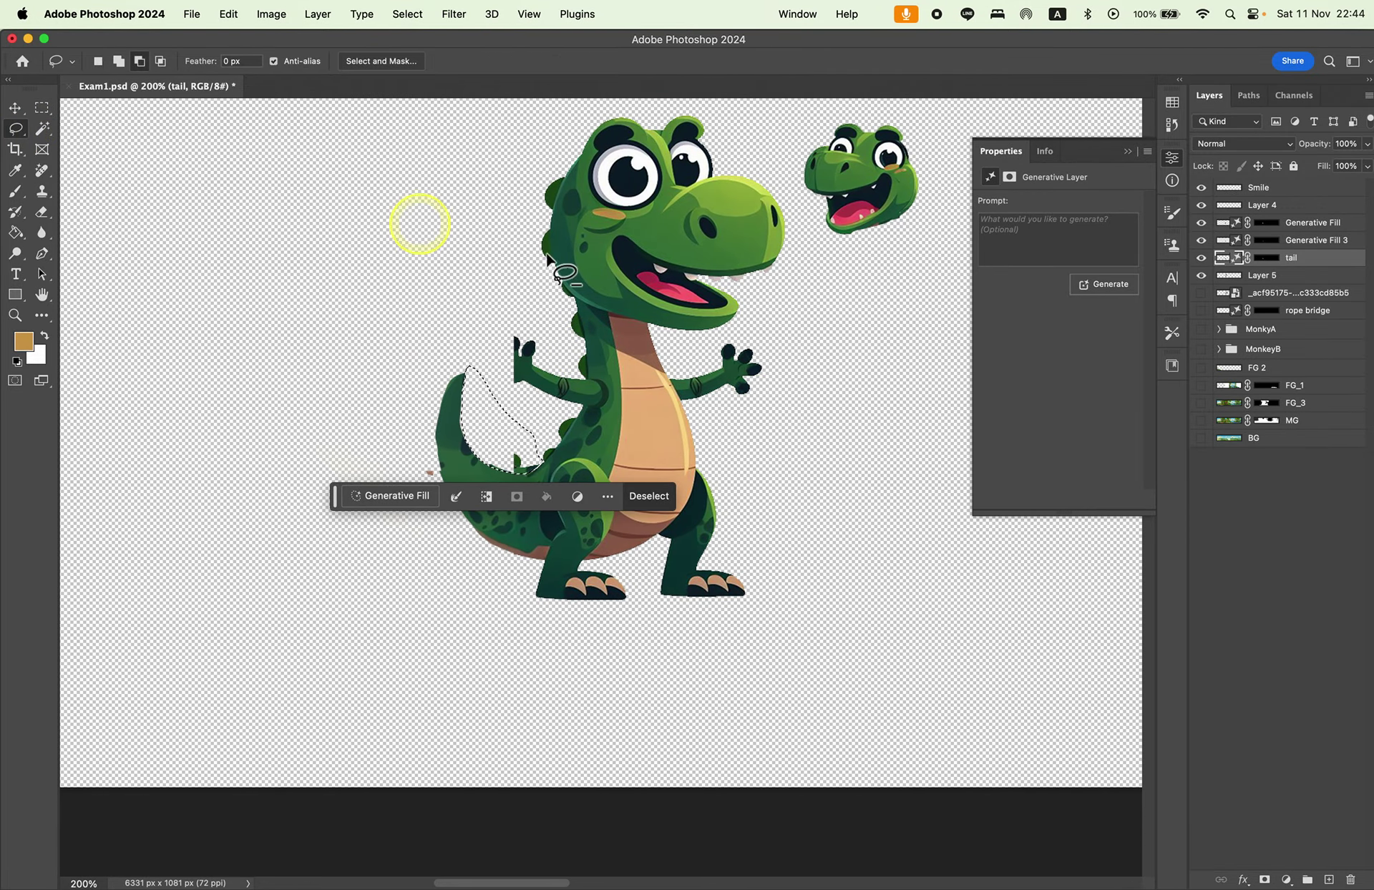
{"action": "left_click", "coordinate": [1281, 276]}
{"action": "left_click", "coordinate": [1201, 276]}
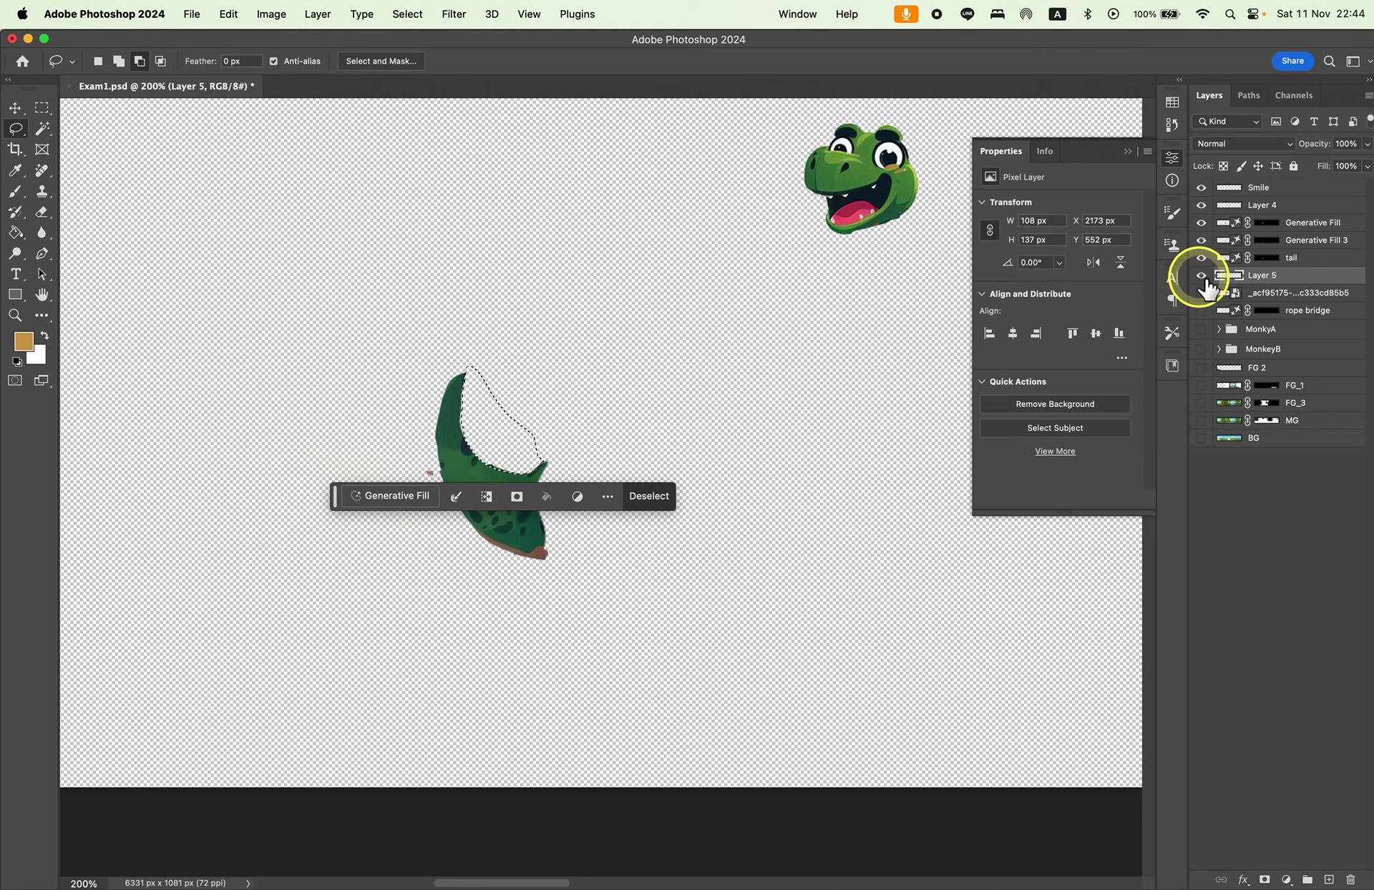
{"action": "left_click", "coordinate": [1201, 277]}
{"action": "mouse_move", "coordinate": [721, 342]}
{"action": "left_mouse_down"}
{"action": "mouse_move", "coordinate": [720, 366]}
{"action": "mouse_move", "coordinate": [745, 336]}
{"action": "left_mouse_up"}
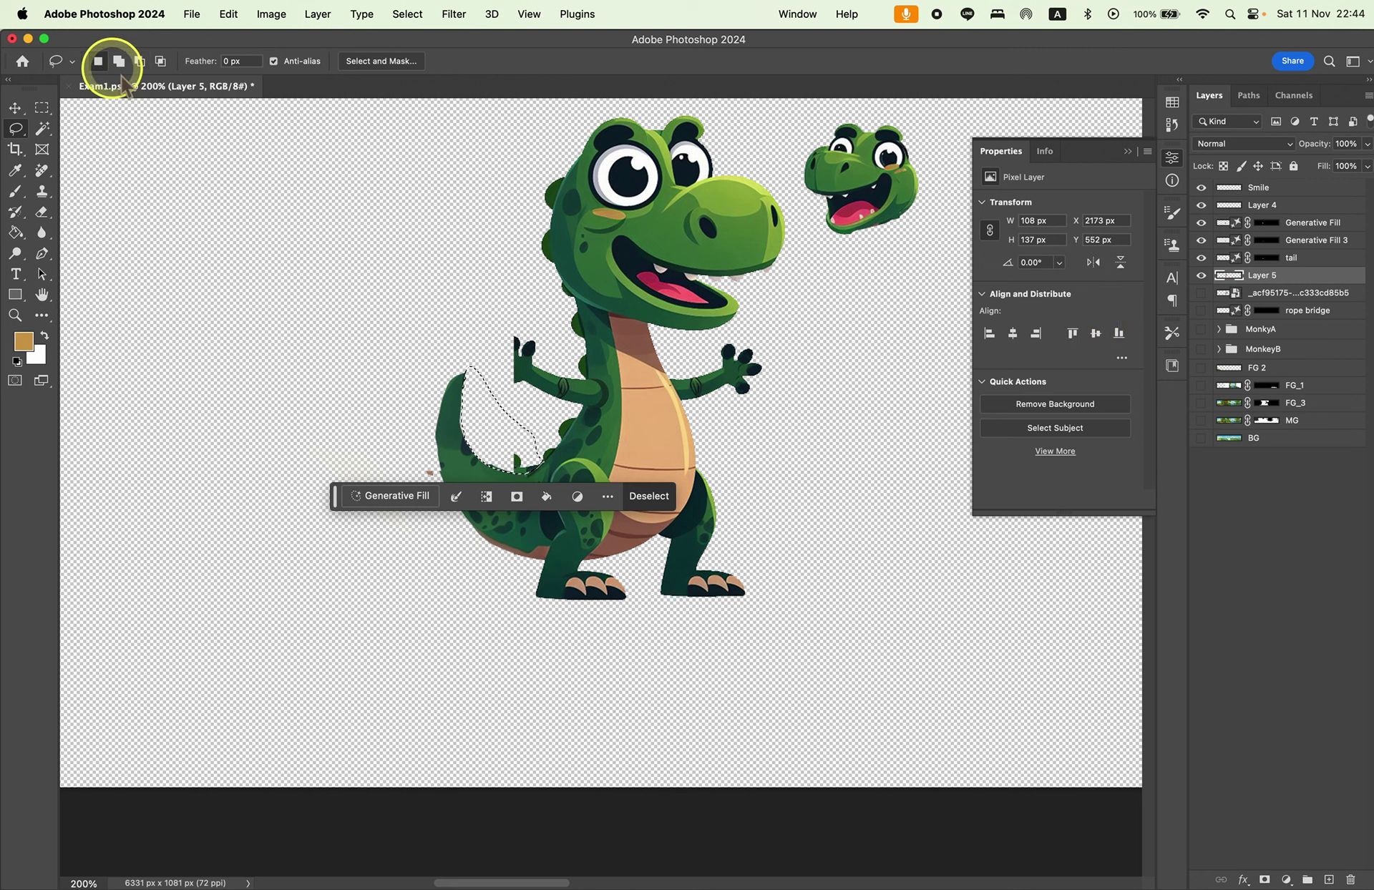
{"action": "left_click", "coordinate": [719, 342]}
Copy the right hand onto Layer 6, flip it horizontally and rotate it onto the left arm.
{"action": "left_click_drag", "start_coordinate": [750, 412], "coordinate": [759, 331]}
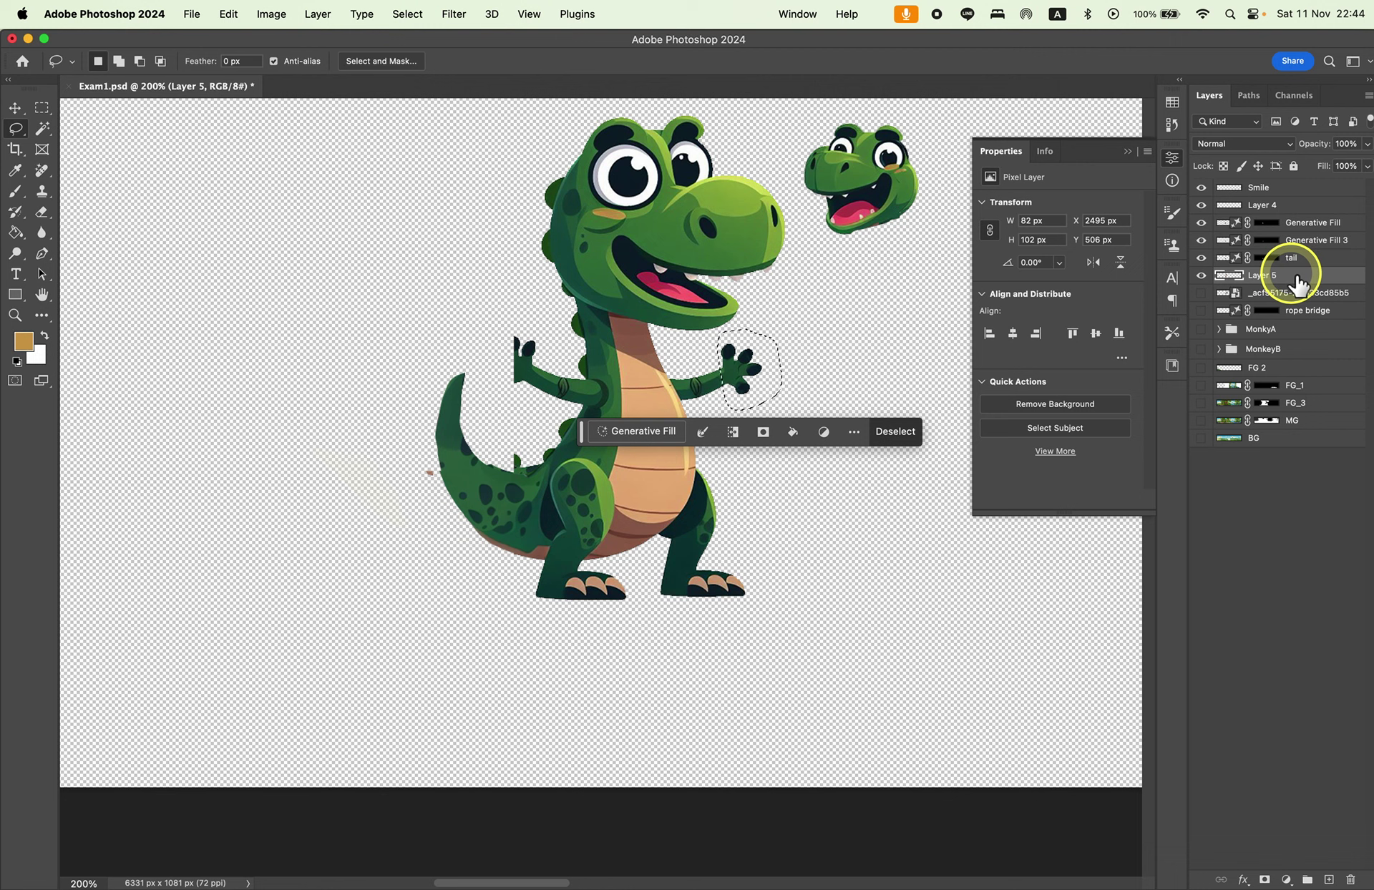
{"action": "key", "text": "super+j"}
{"action": "left_click", "coordinate": [15, 107]}
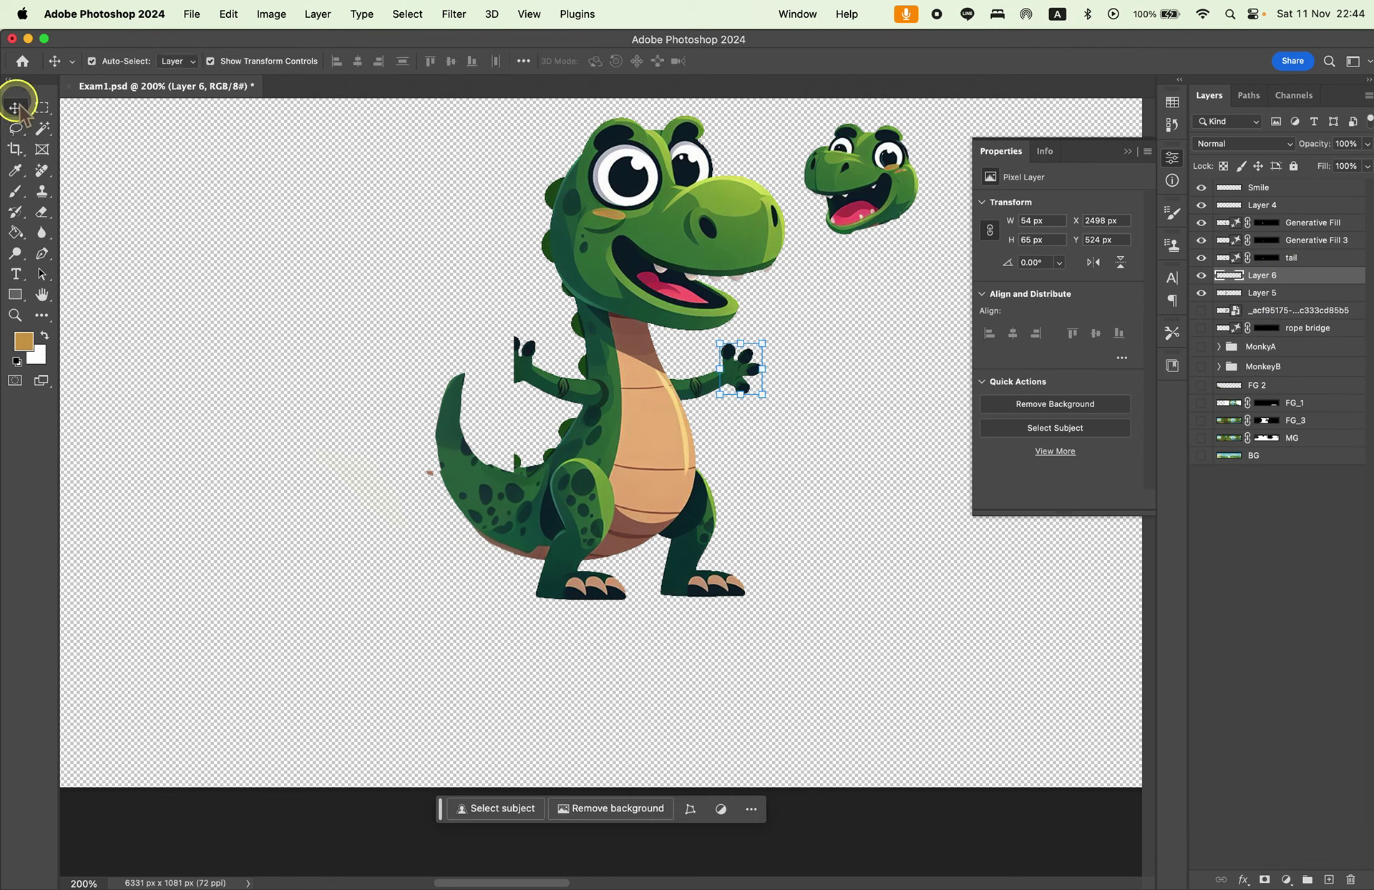
{"action": "mouse_move", "coordinate": [749, 374]}
{"action": "left_mouse_down"}
{"action": "mouse_move", "coordinate": [491, 332]}
{"action": "mouse_move", "coordinate": [487, 347]}
{"action": "left_mouse_up"}
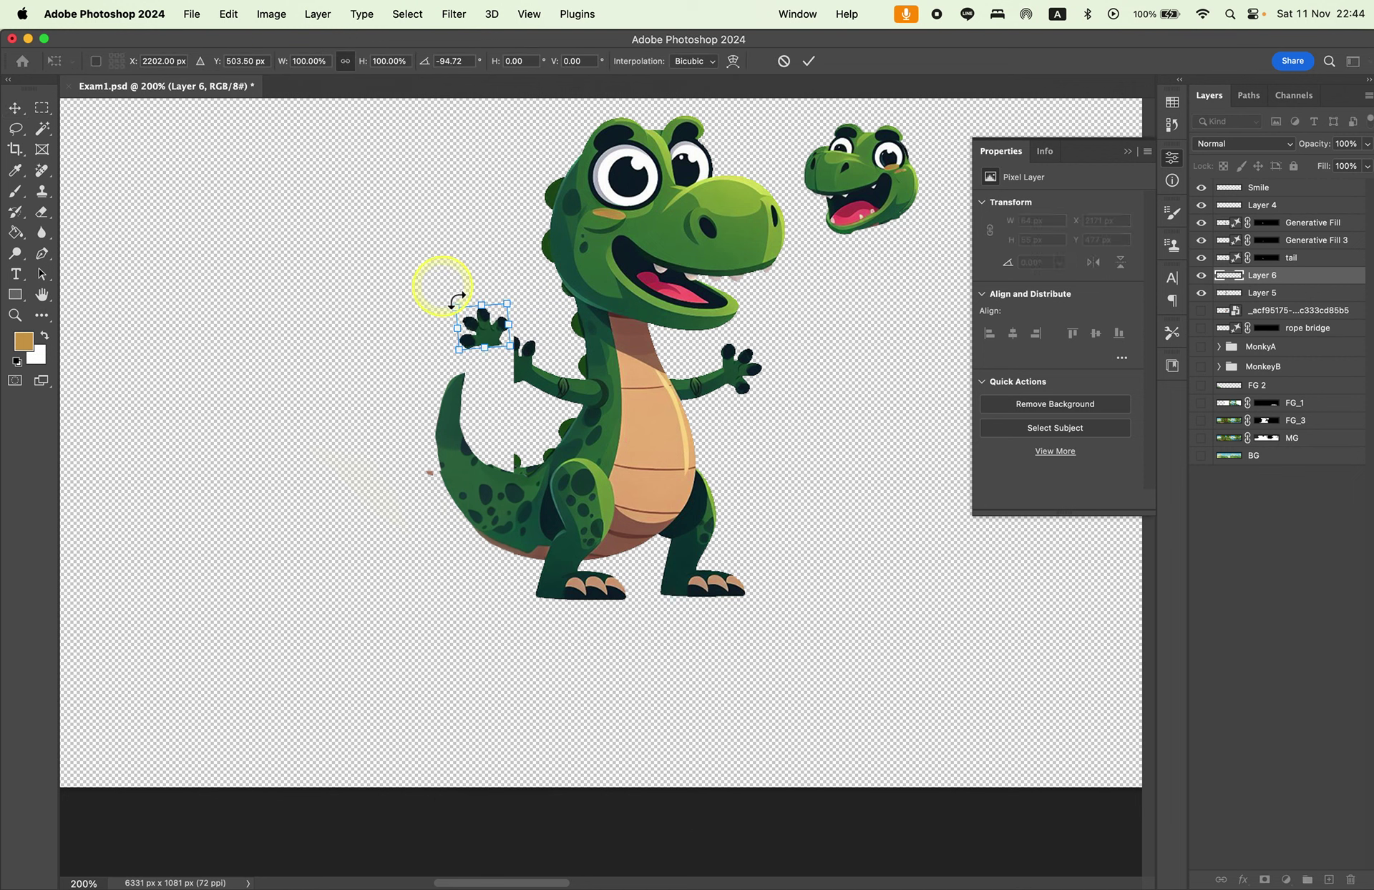
{"action": "right_click", "coordinate": [509, 310]}
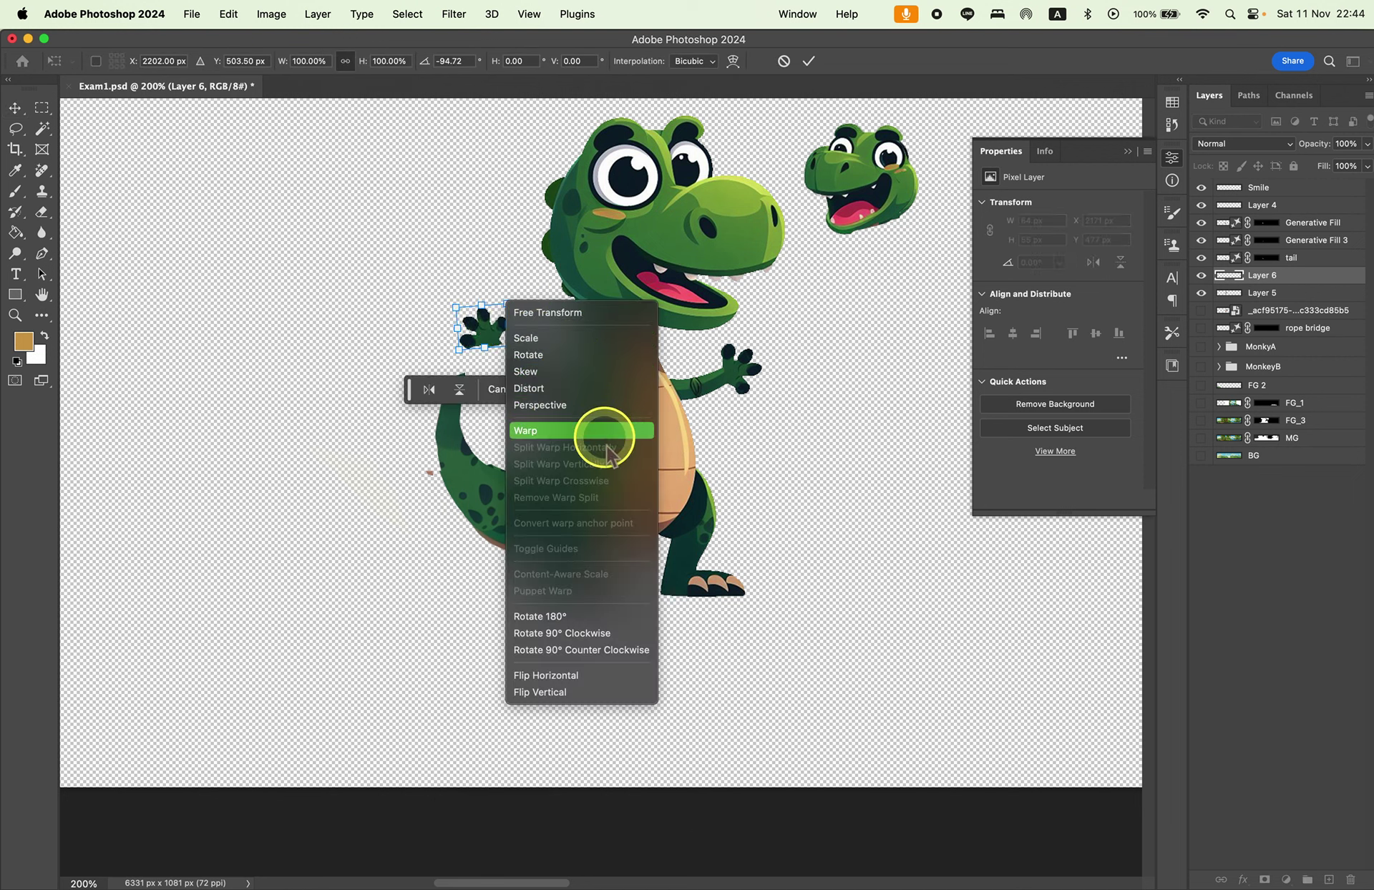
{"action": "left_click", "coordinate": [566, 674]}
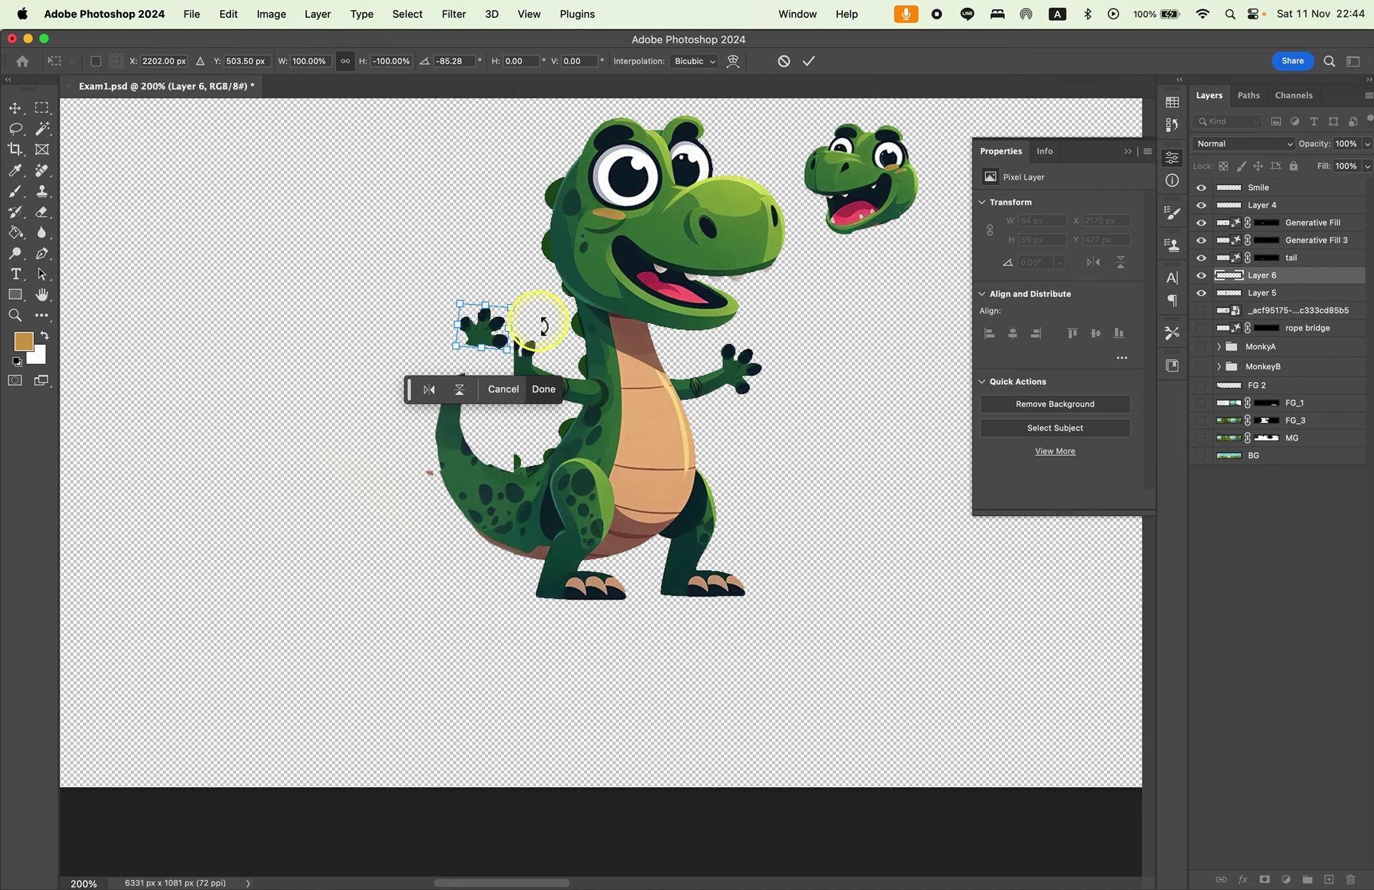
{"action": "mouse_move", "coordinate": [529, 312]}
{"action": "left_mouse_down"}
{"action": "mouse_move", "coordinate": [481, 302]}
{"action": "mouse_move", "coordinate": [530, 377]}
{"action": "left_mouse_up"}
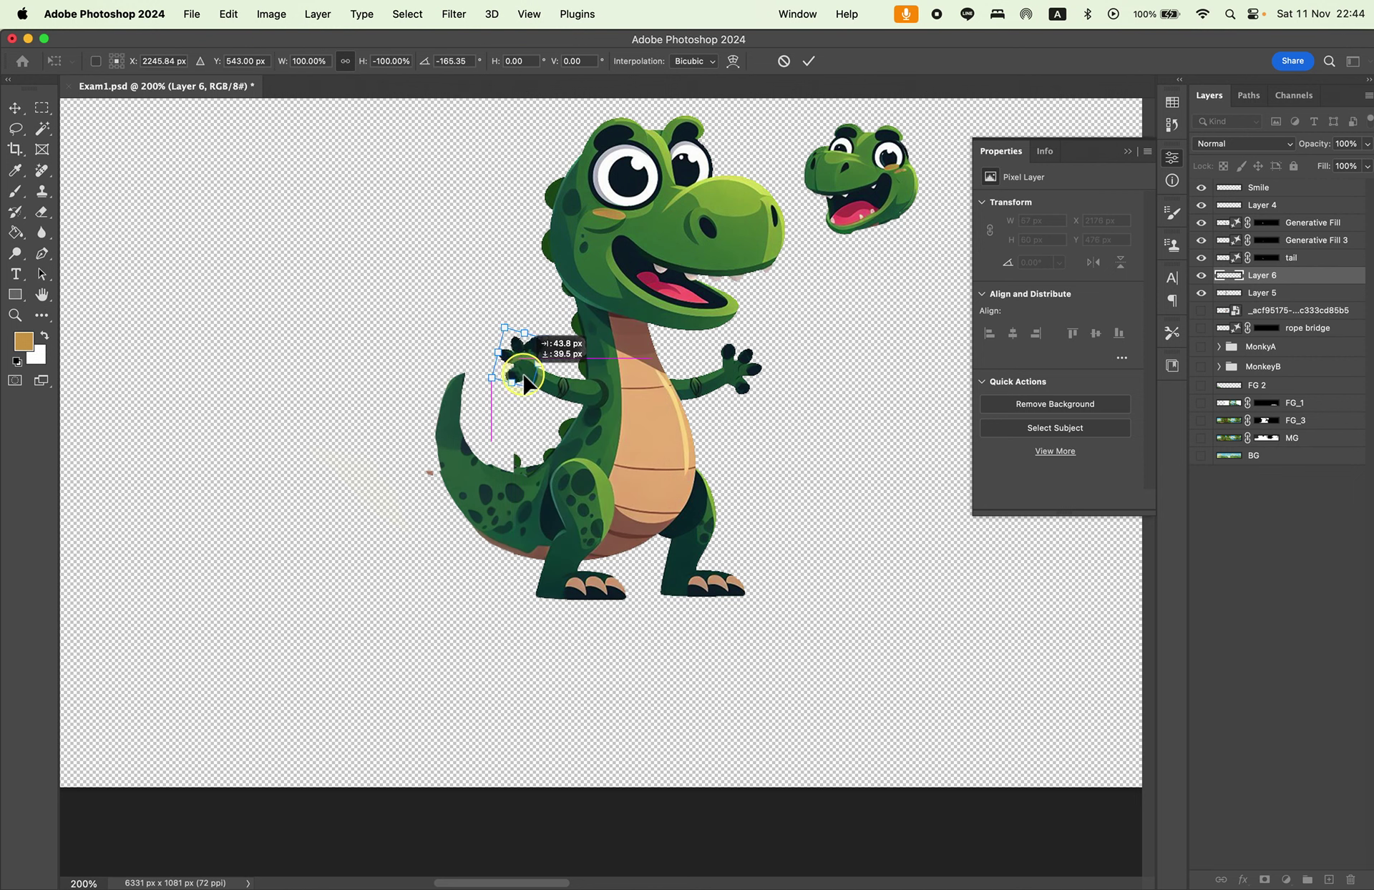
{"action": "left_click", "coordinate": [840, 506]}
Select the body layer, try the Eraser, undo, and zoom in on the arm.
{"action": "left_click", "coordinate": [561, 393]}
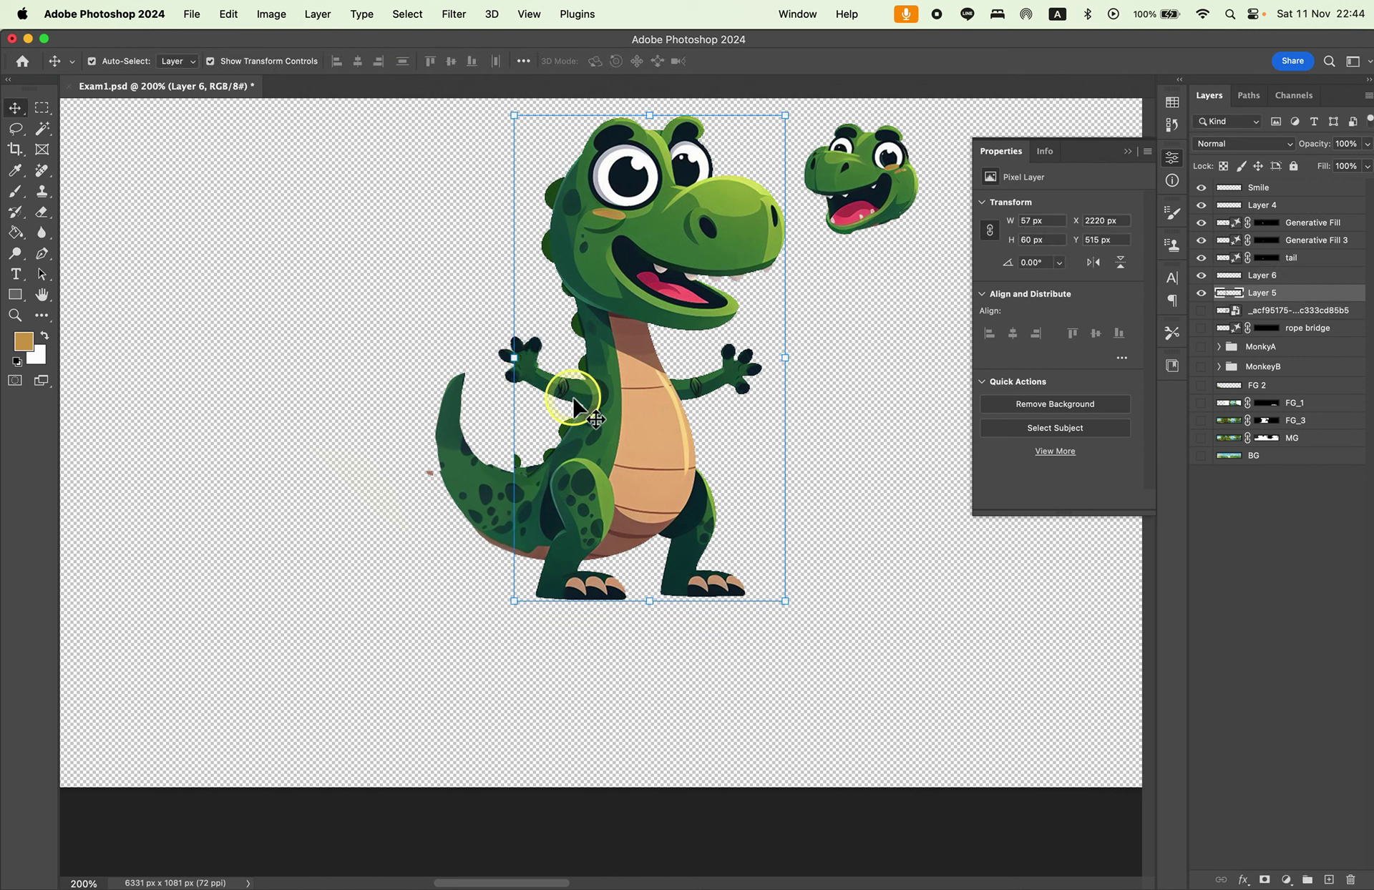
{"action": "key", "text": "e"}
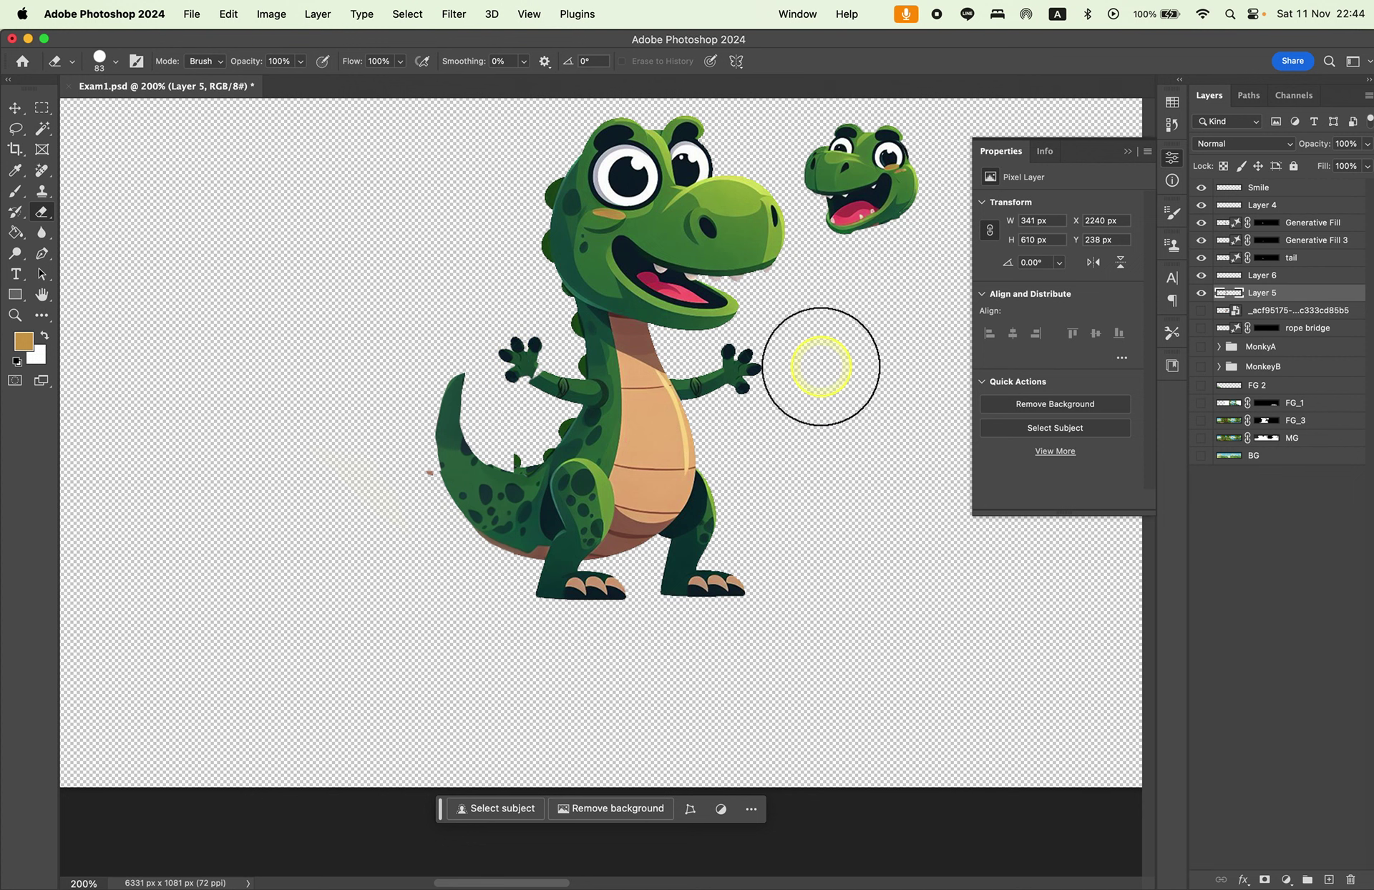
{"action": "key", "text": "super+z"}
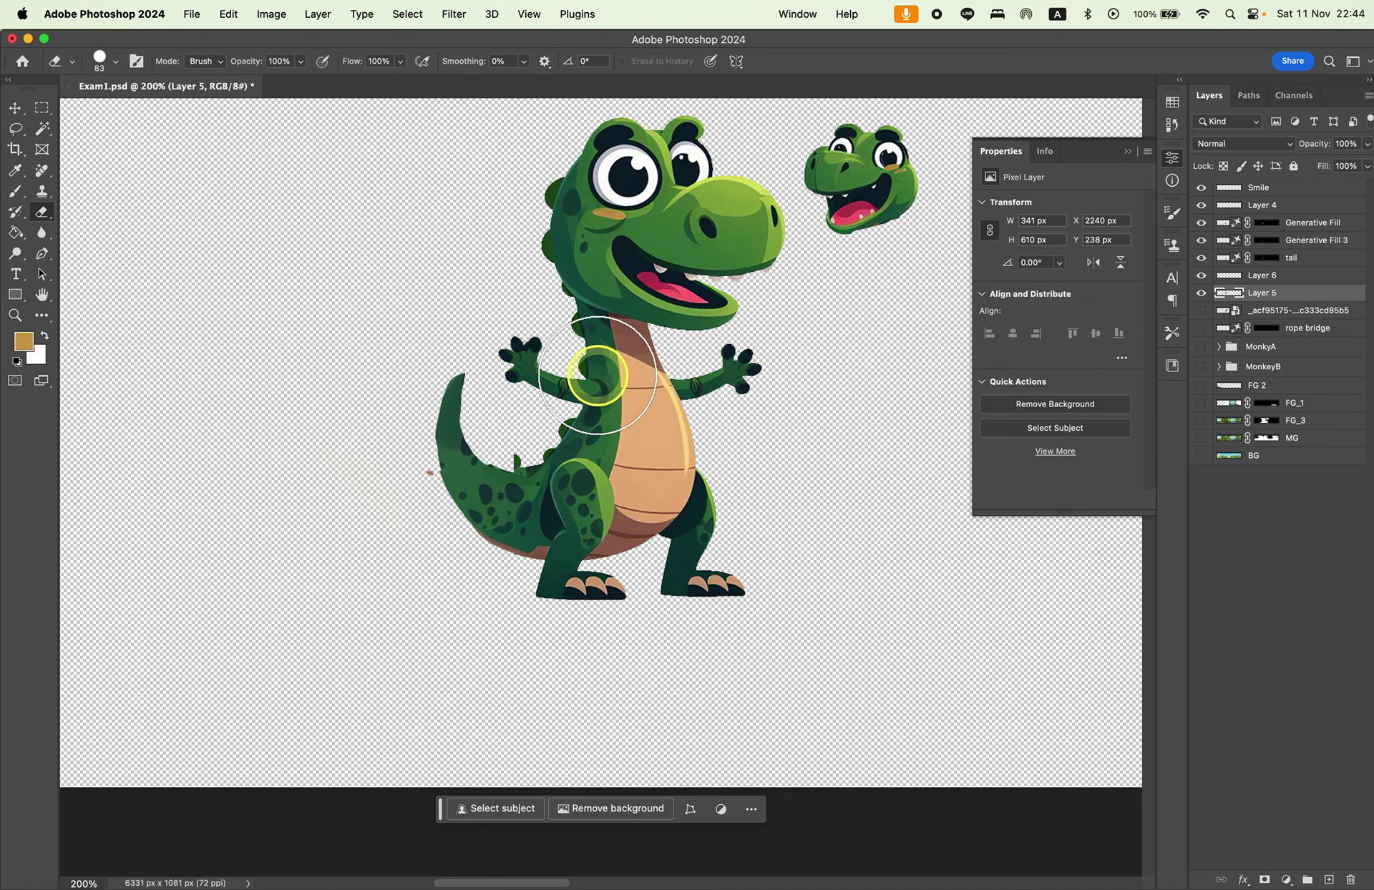
{"action": "key", "text": "super+equal"}
{"action": "key", "text": "super+equal"}
Nudge the claw layer left so it joins the end of the left arm.
{"action": "left_click_drag", "start_coordinate": [549, 318], "coordinate": [564, 423]}
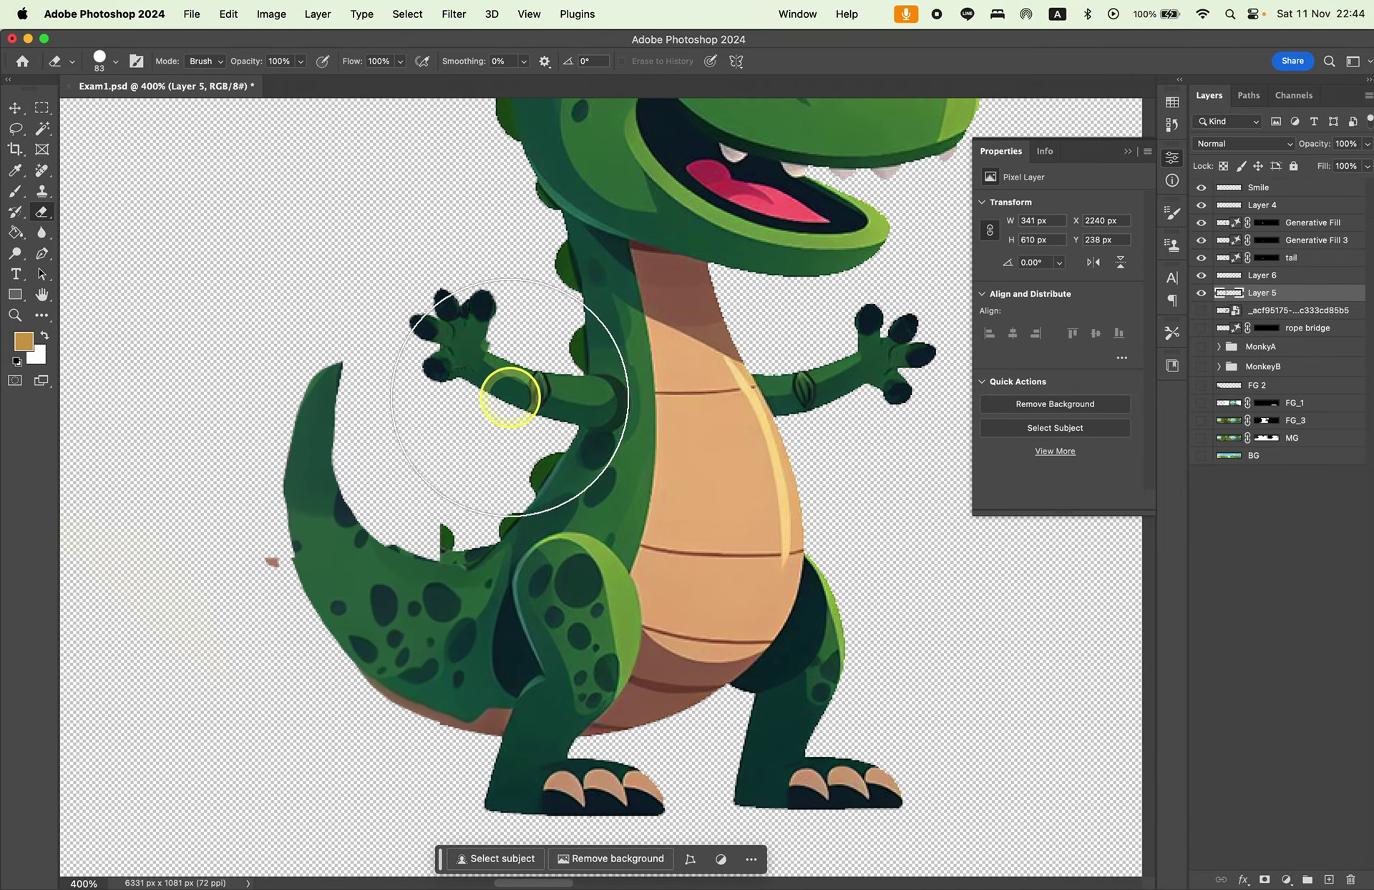
{"action": "left_click", "coordinate": [15, 107]}
{"action": "mouse_move", "coordinate": [485, 347]}
{"action": "left_mouse_down"}
{"action": "mouse_move", "coordinate": [446, 333]}
{"action": "mouse_move", "coordinate": [491, 290]}
{"action": "left_mouse_up"}
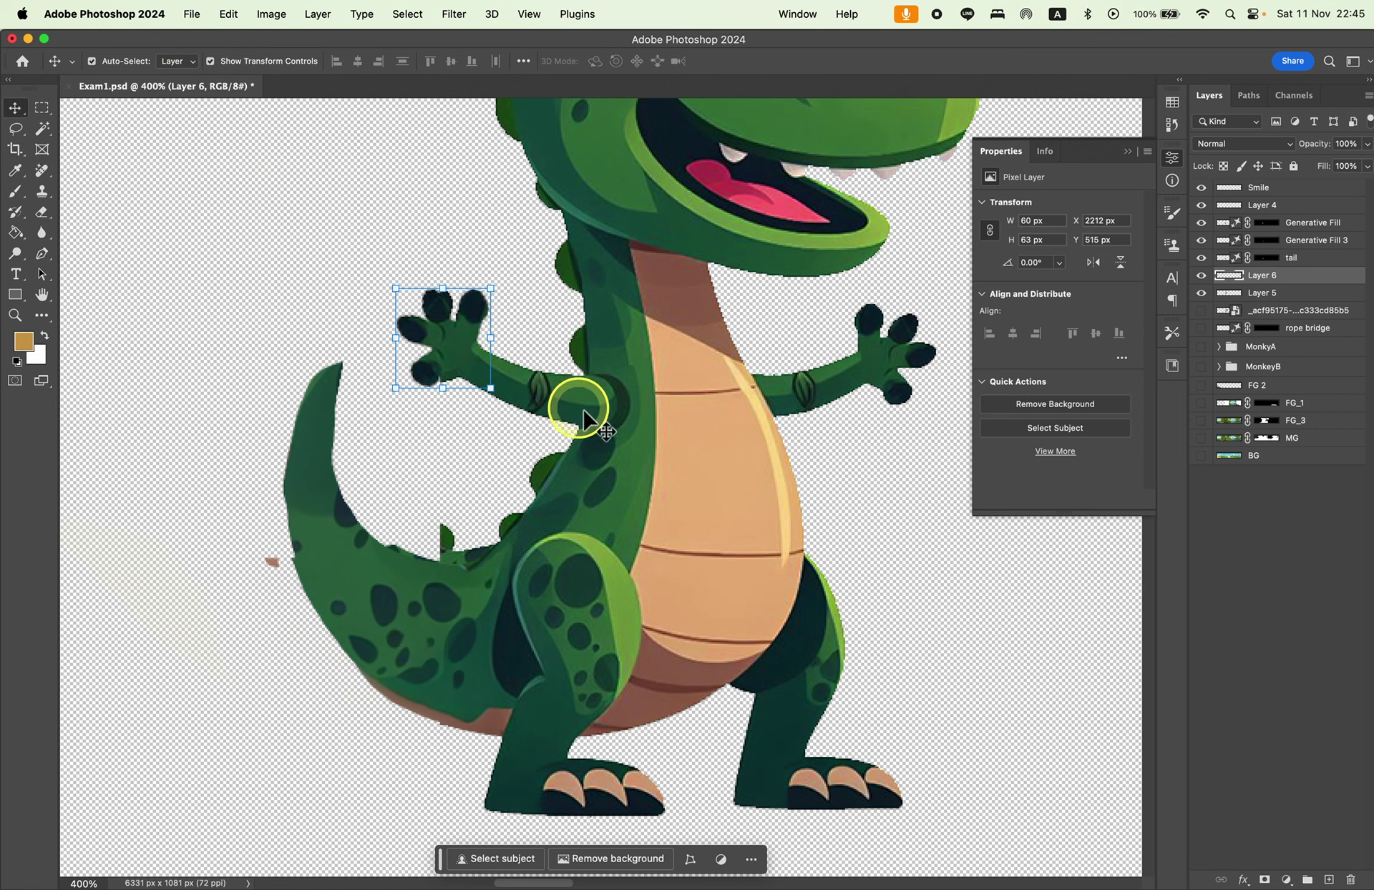
Select the body layer and set the Eraser size to 25 px.
{"action": "left_click", "coordinate": [552, 397]}
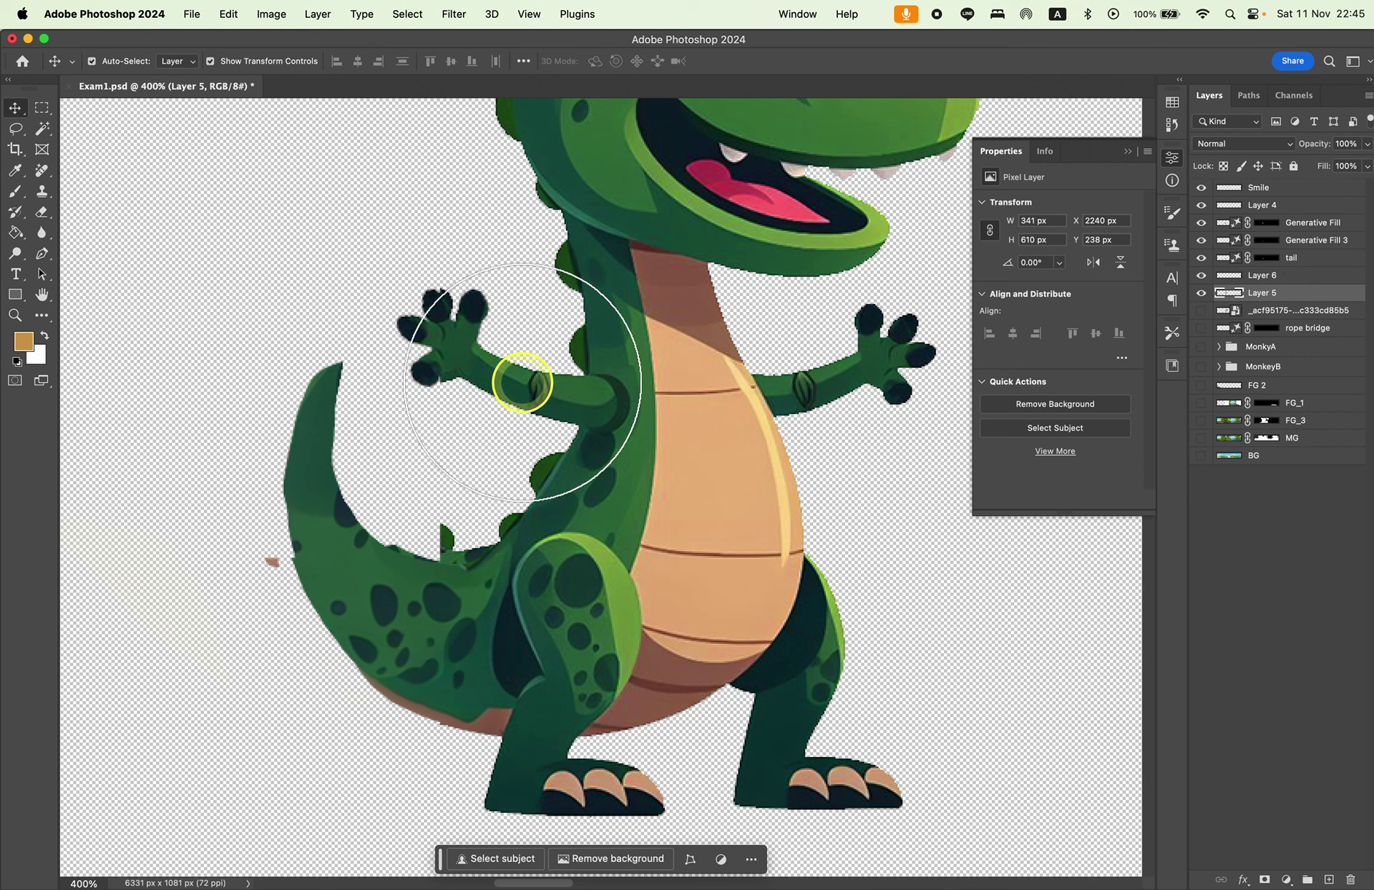
{"action": "key", "text": "e"}
{"action": "right_click", "coordinate": [447, 315]}
{"action": "left_click_drag", "start_coordinate": [573, 357], "coordinate": [542, 357]}
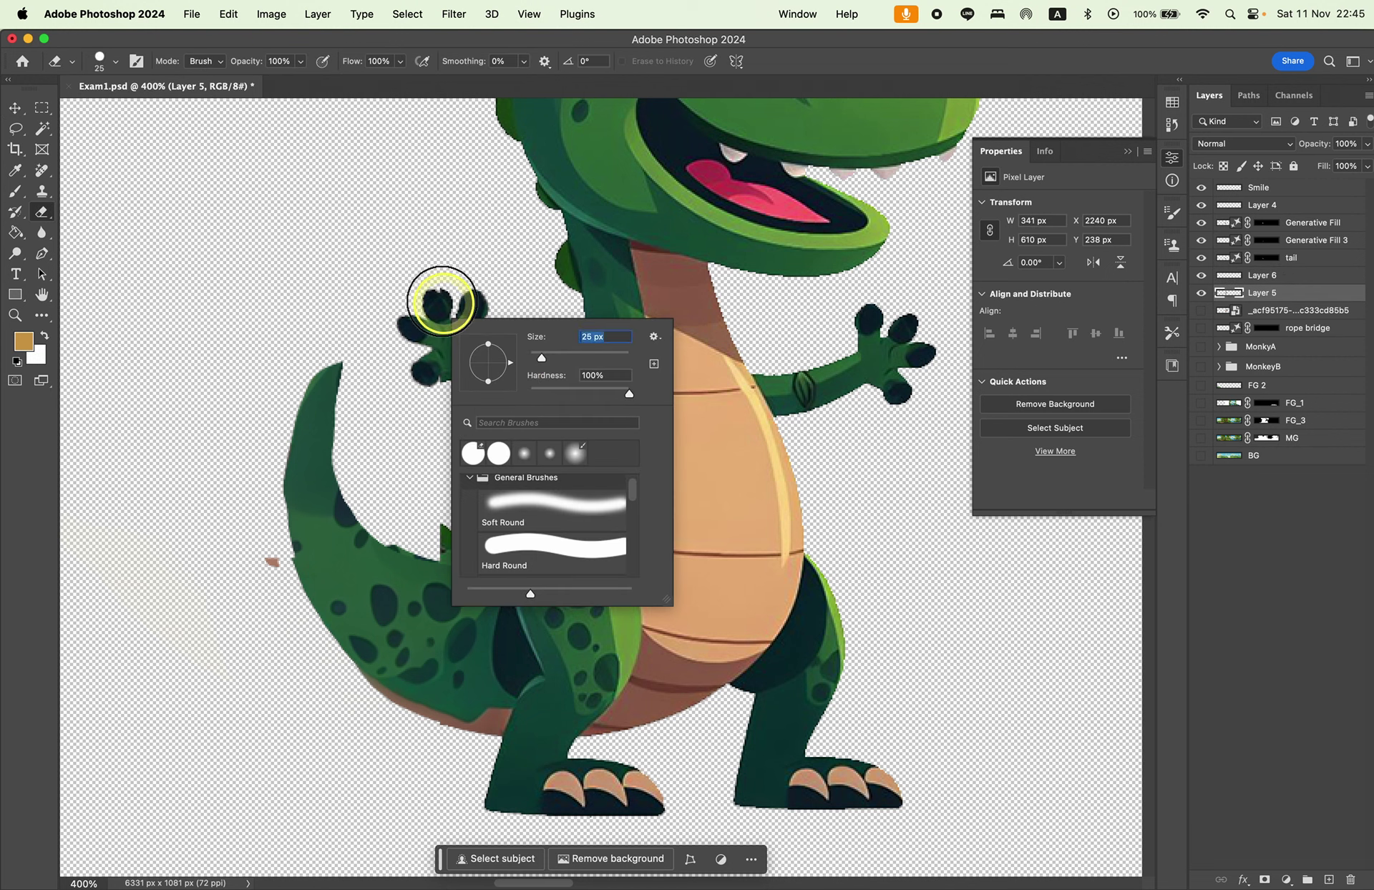
{"action": "key", "text": "Return"}
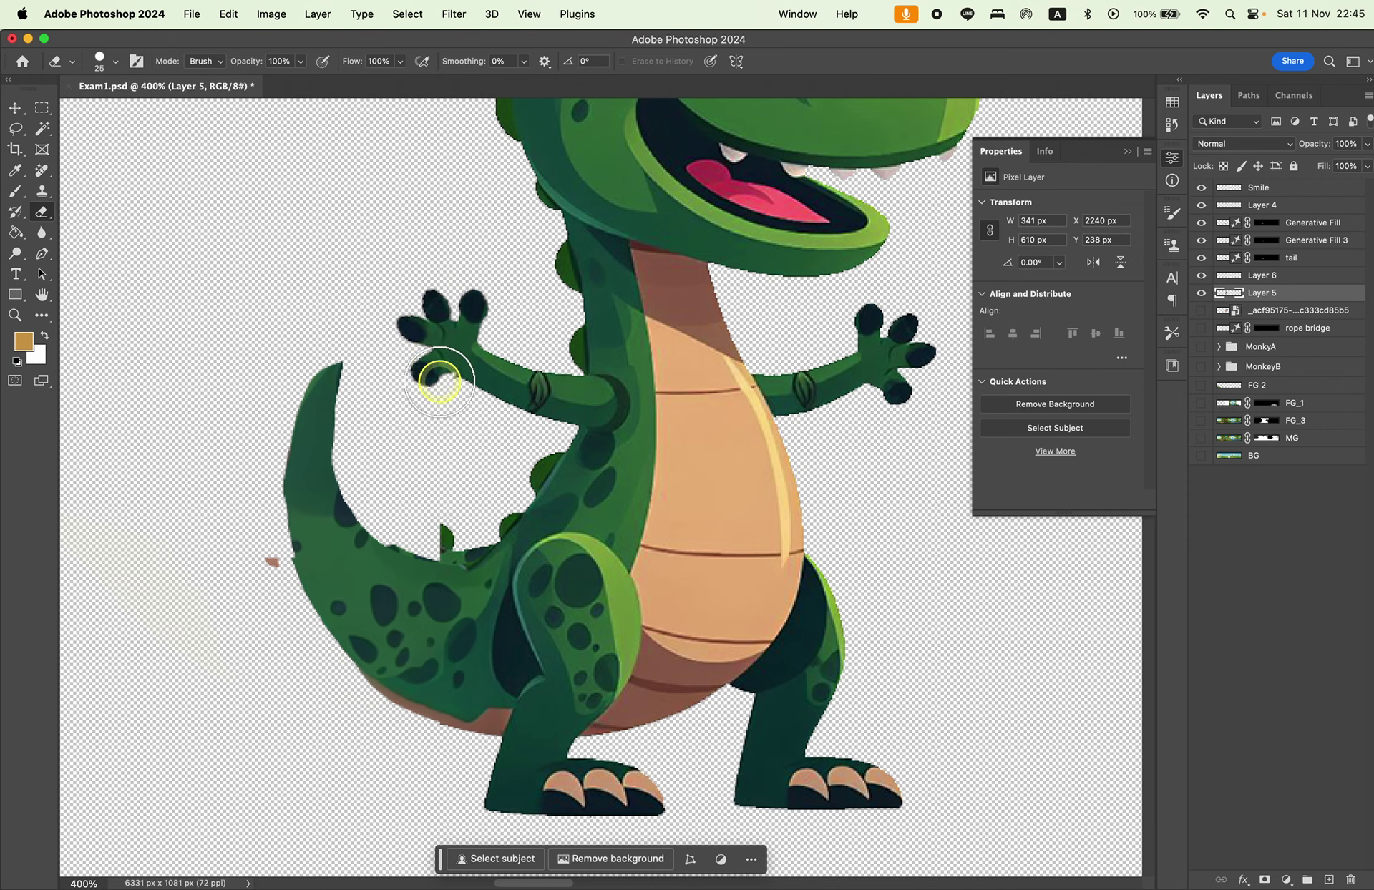
Shift-select the layers from Generative Fill through Layer 5.
{"action": "scroll", "coordinate": [705, 573], "scroll_direction": "up", "scroll_amount": 2}
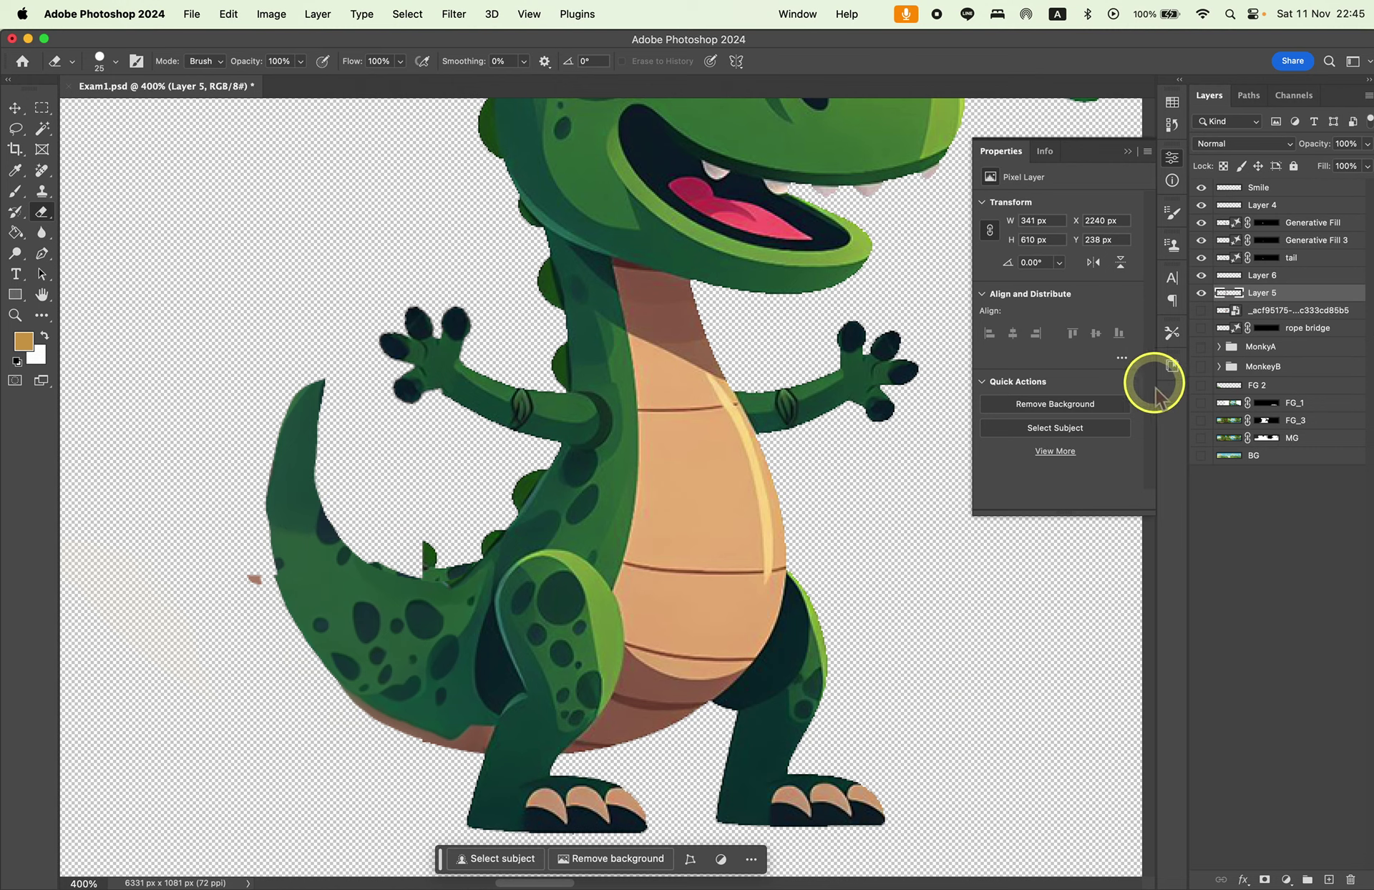
{"action": "left_click", "coordinate": [1306, 223], "text": "shift"}
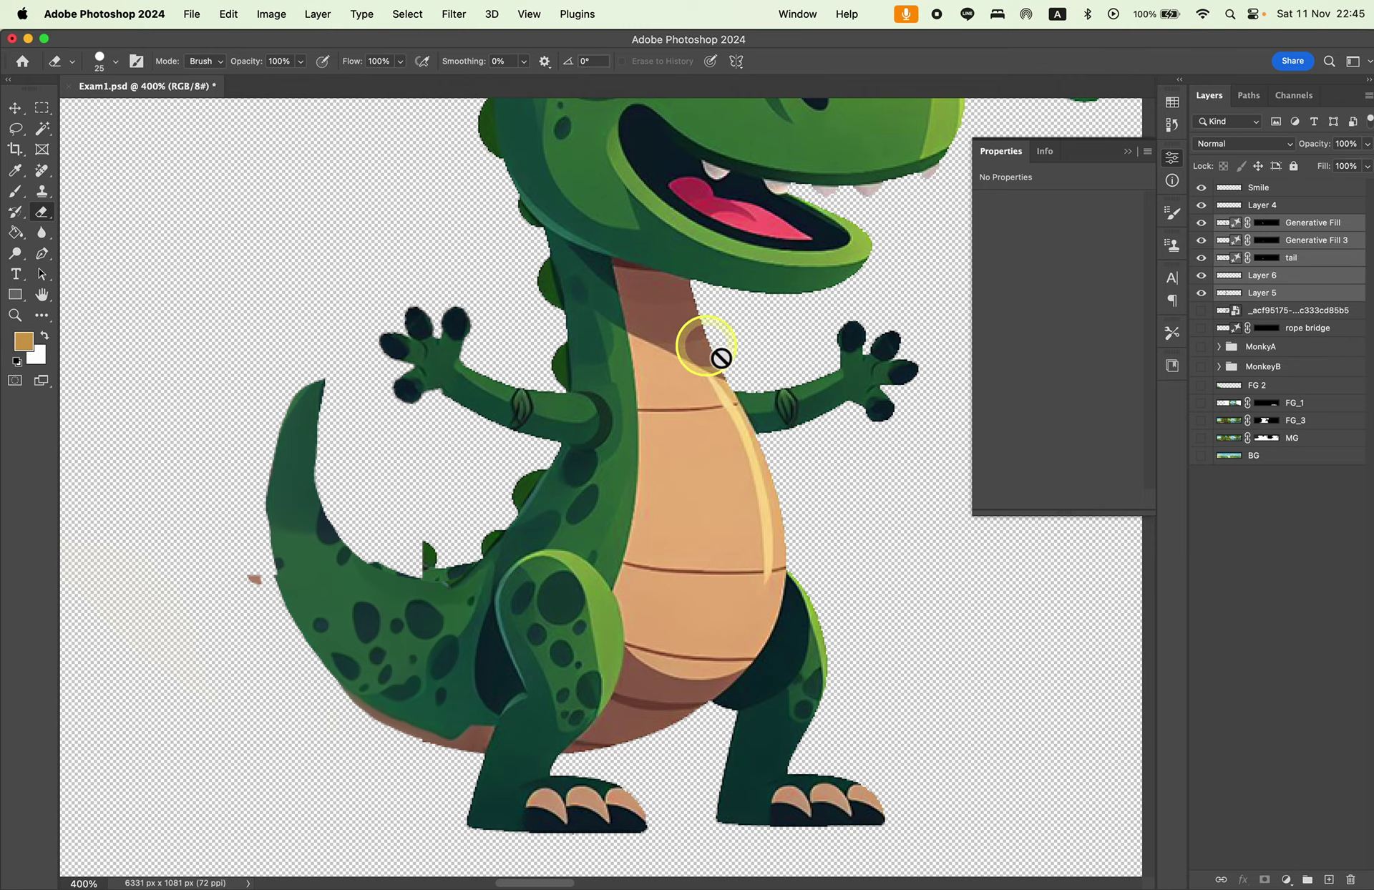
{"action": "mouse_move", "coordinate": [776, 546]}
{"action": "left_mouse_down"}
{"action": "mouse_move", "coordinate": [652, 690]}
{"action": "mouse_move", "coordinate": [641, 536]}
{"action": "left_mouse_up"}
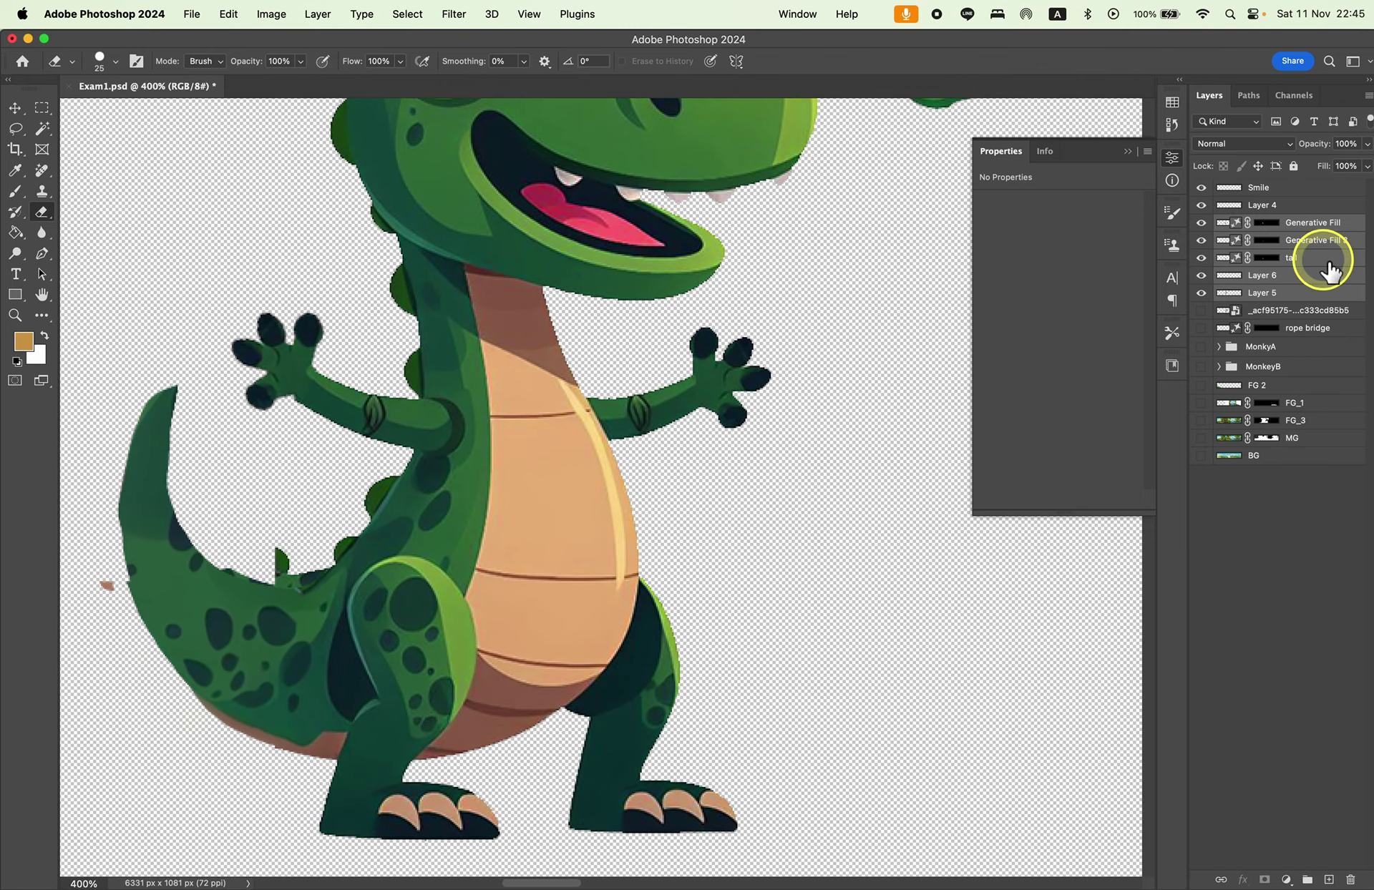
Merge the selected body, tail and claw layers and zoom out to the whole canvas.
{"action": "right_click", "coordinate": [1323, 267]}
{"action": "left_click", "coordinate": [1249, 698]}
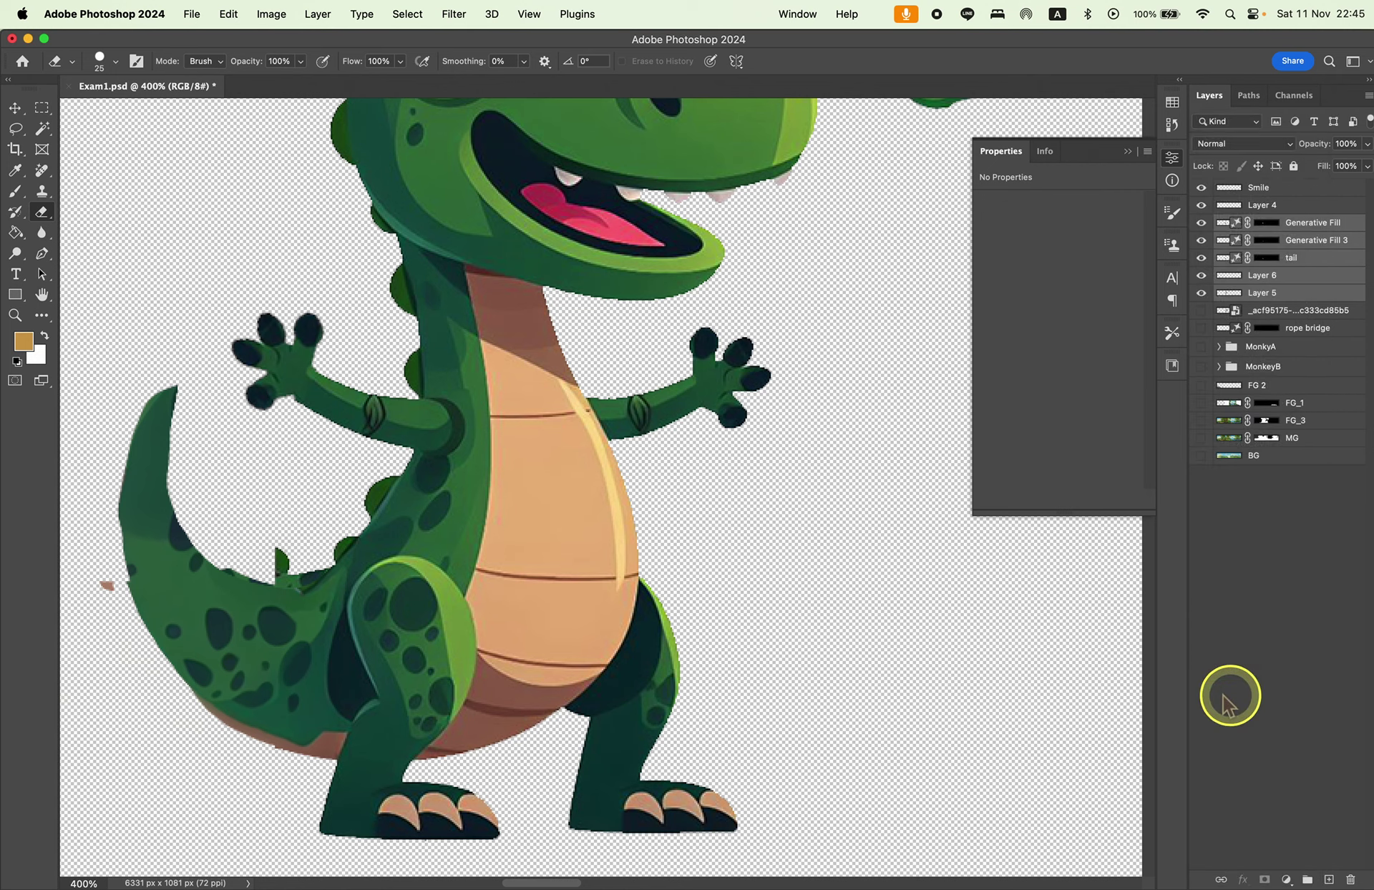
{"action": "left_click", "coordinate": [15, 107]}
{"action": "left_click", "coordinate": [239, 265]}
{"action": "key", "text": "super+minus"}
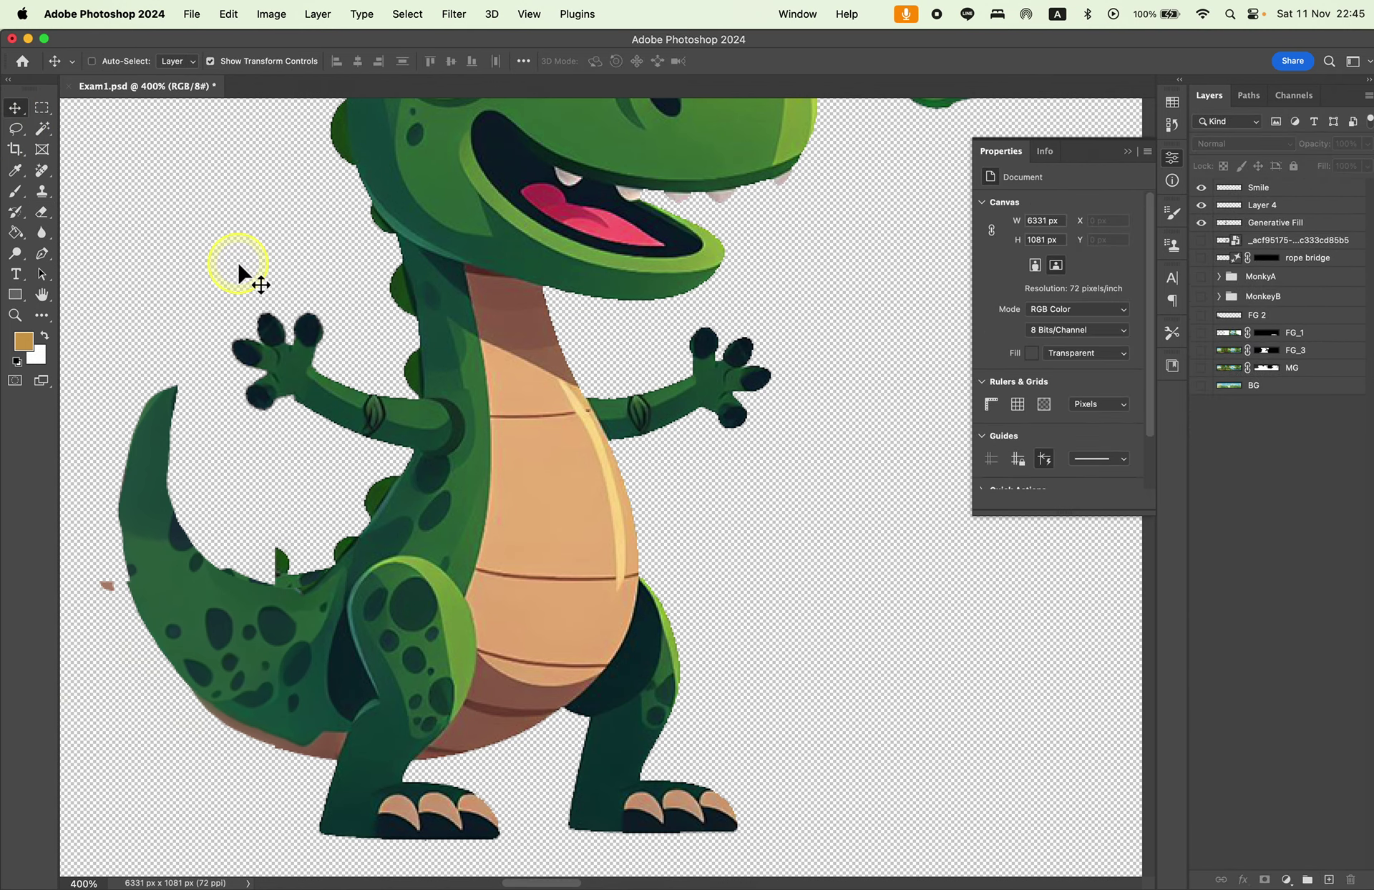
{"action": "key", "text": "super+minus"}
{"action": "key", "text": "super+minus"}
Stack the Smile and Layer 4 heads together and enlarge them over the dinosaur.
{"action": "left_click_drag", "start_coordinate": [643, 366], "coordinate": [596, 314]}
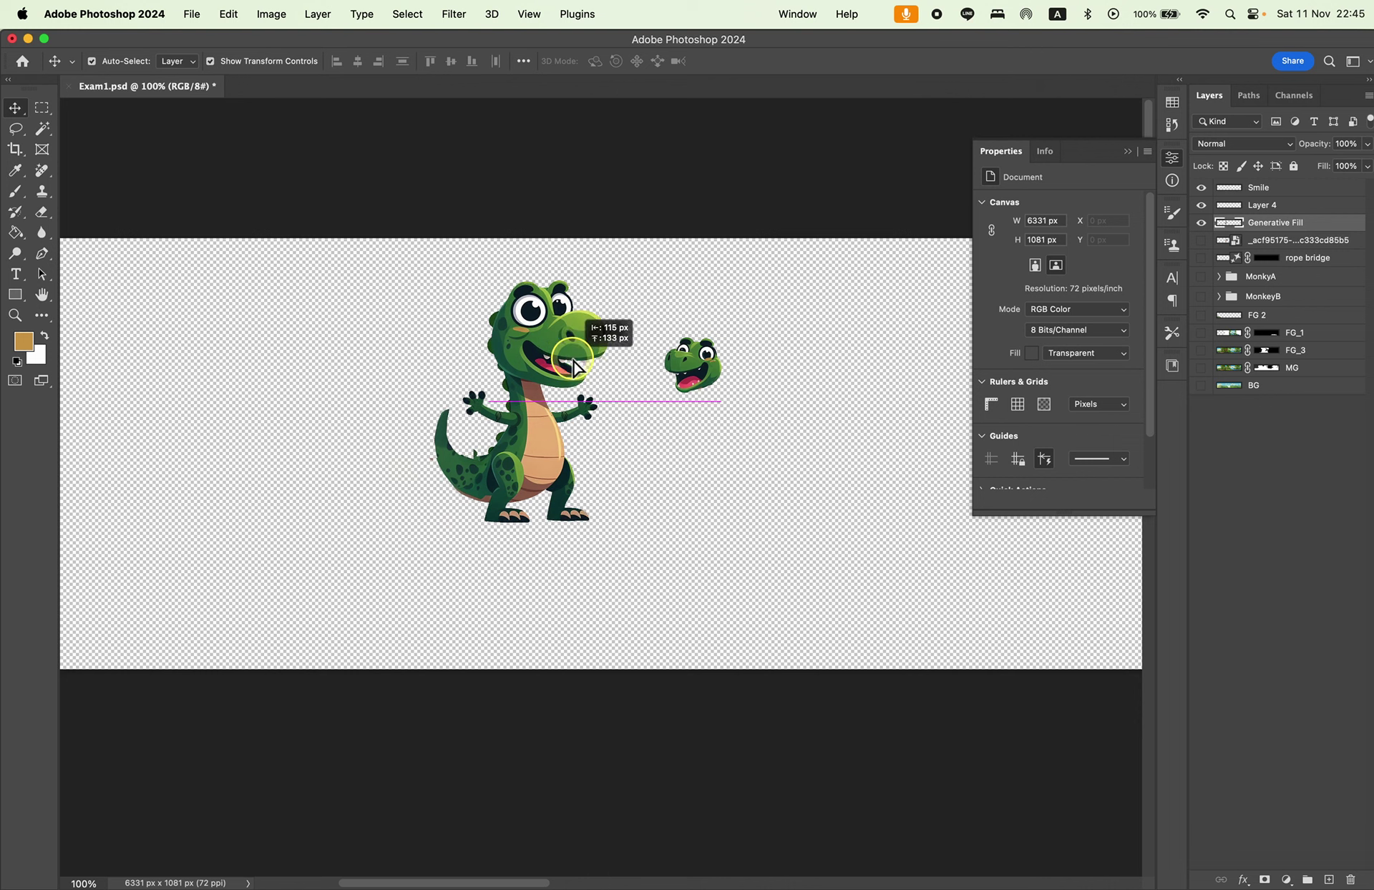
{"action": "left_click_drag", "start_coordinate": [691, 366], "coordinate": [763, 356]}
{"action": "left_click_drag", "start_coordinate": [685, 372], "coordinate": [687, 338]}
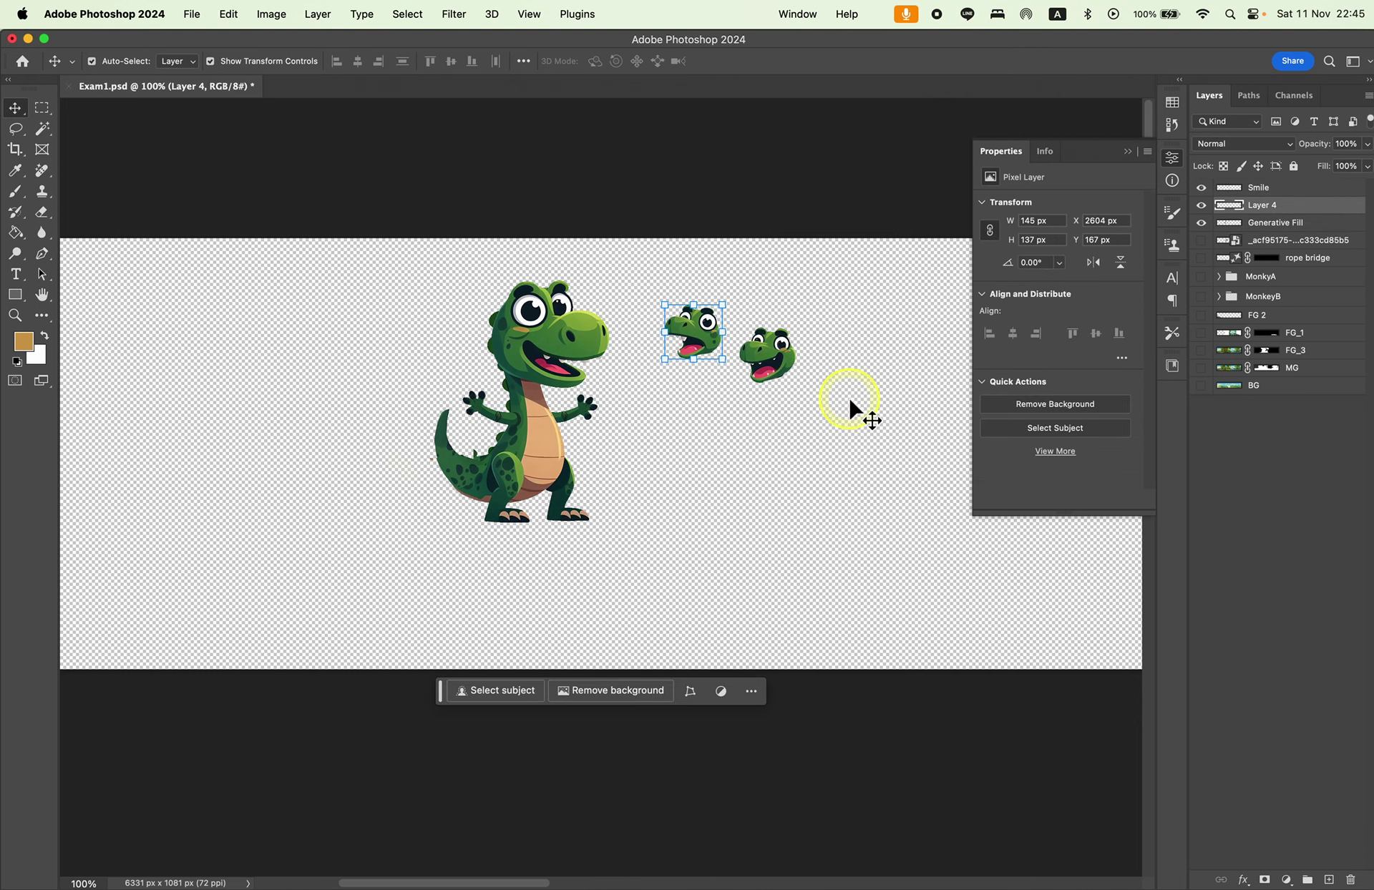
{"action": "left_click_drag", "start_coordinate": [778, 365], "coordinate": [705, 342]}
{"action": "left_click_drag", "start_coordinate": [777, 288], "coordinate": [713, 367]}
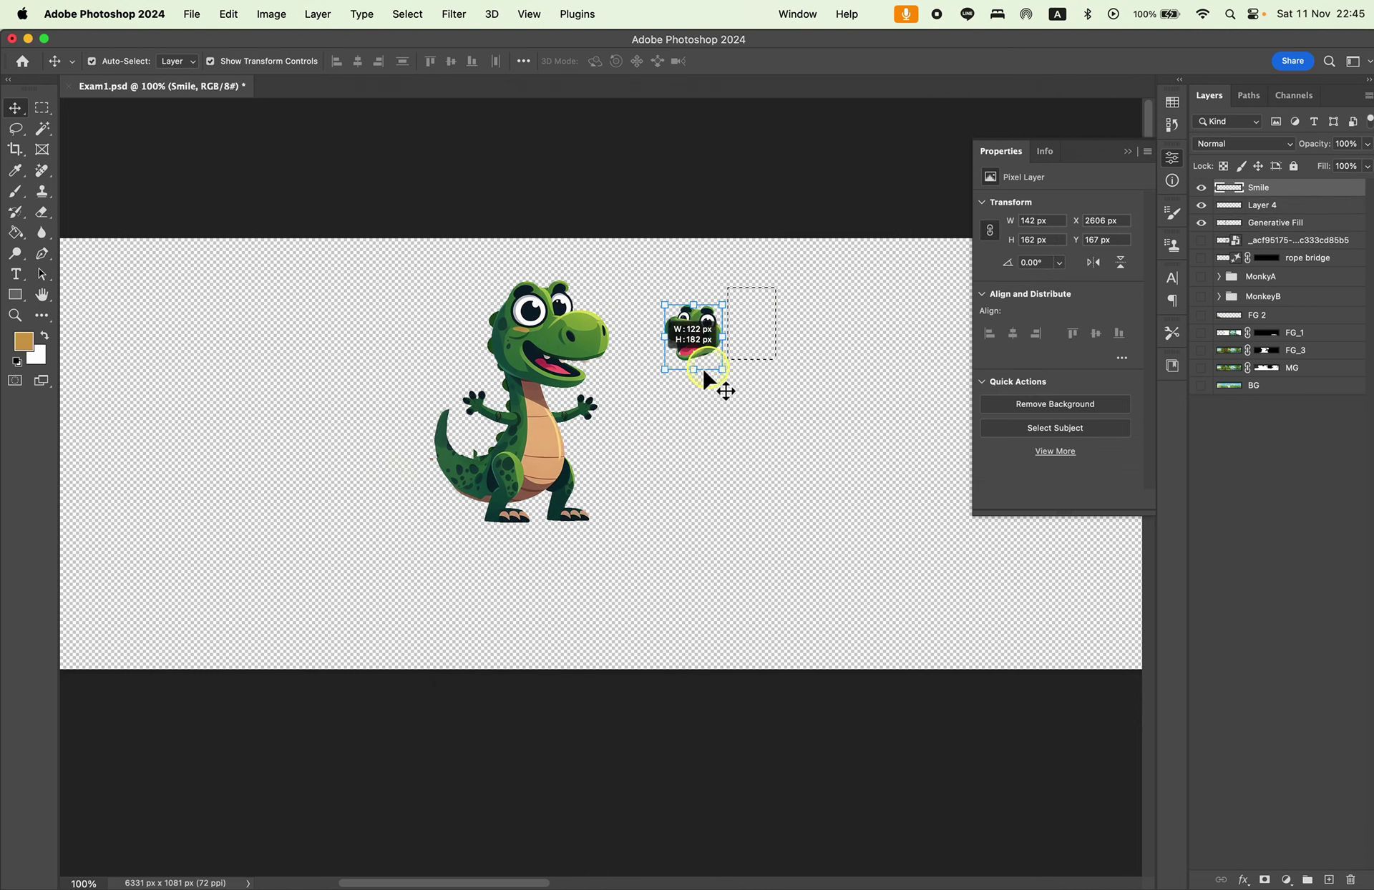
{"action": "left_click_drag", "start_coordinate": [723, 304], "coordinate": [785, 251]}
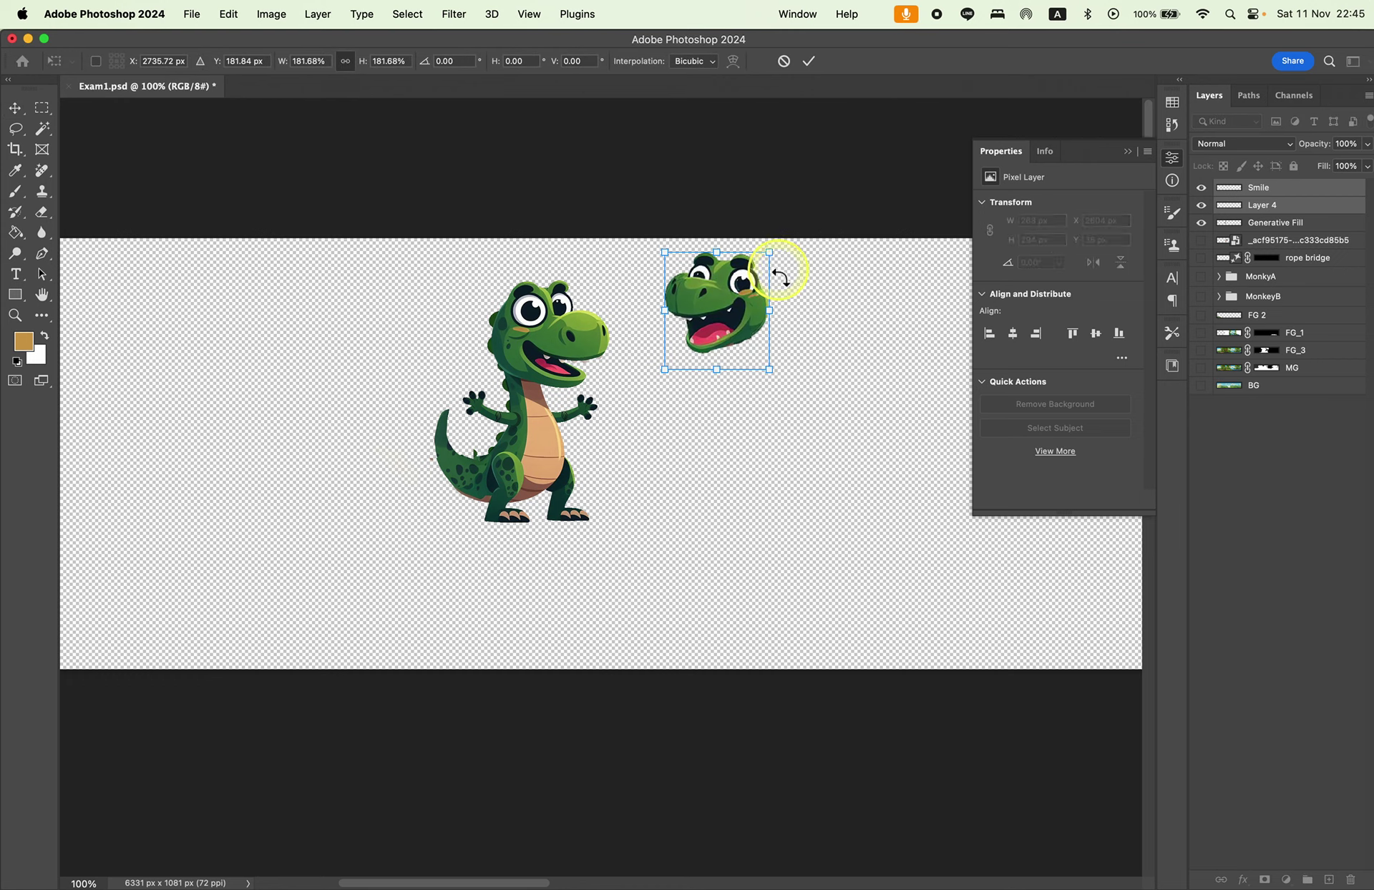
{"action": "mouse_move", "coordinate": [720, 331]}
{"action": "left_mouse_down"}
{"action": "mouse_move", "coordinate": [653, 329]}
{"action": "mouse_move", "coordinate": [548, 365]}
{"action": "left_mouse_up"}
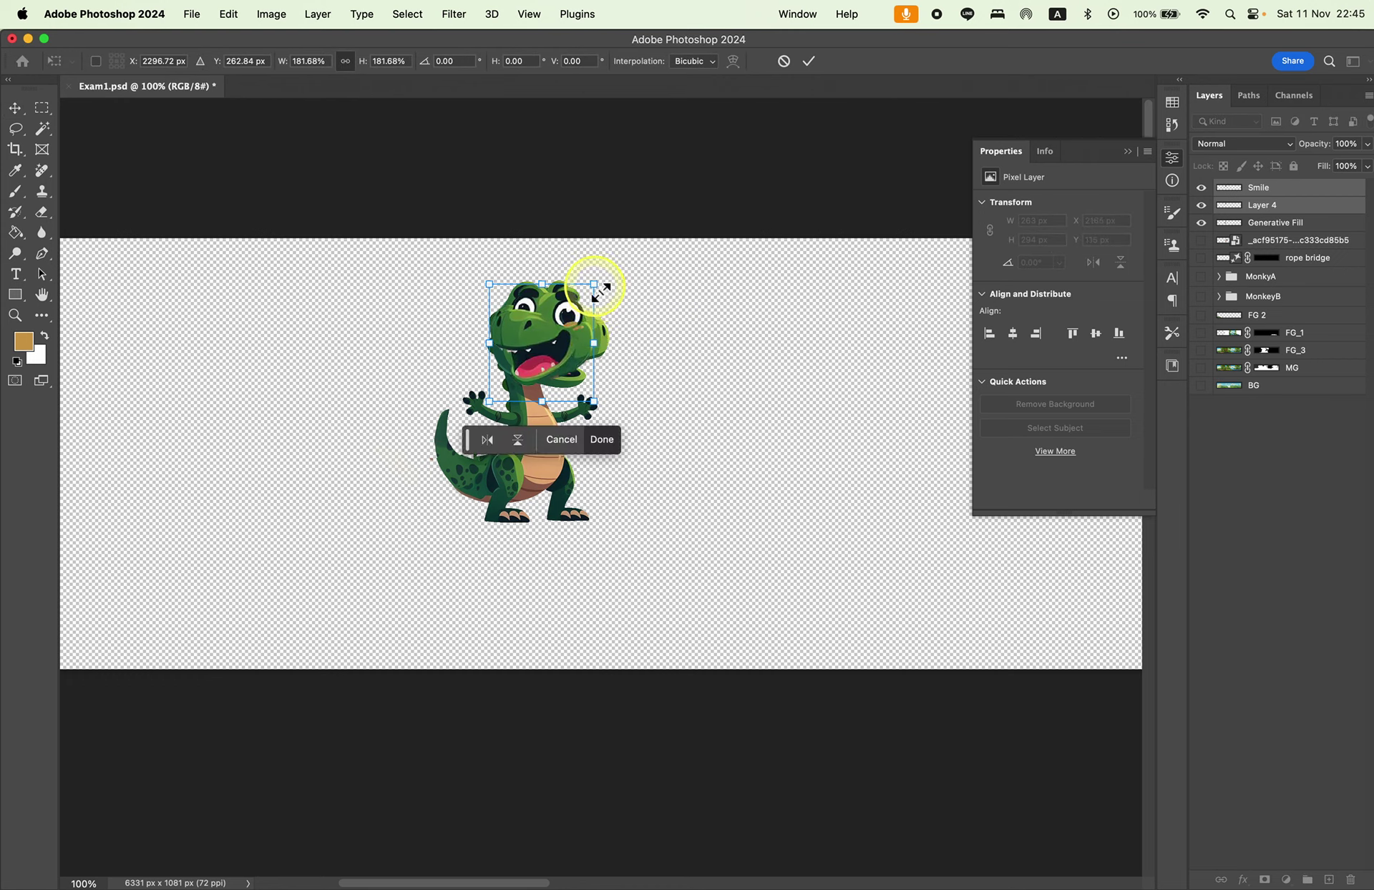
{"action": "left_click_drag", "start_coordinate": [594, 284], "coordinate": [602, 276]}
{"action": "left_click_drag", "start_coordinate": [544, 337], "coordinate": [691, 336]}
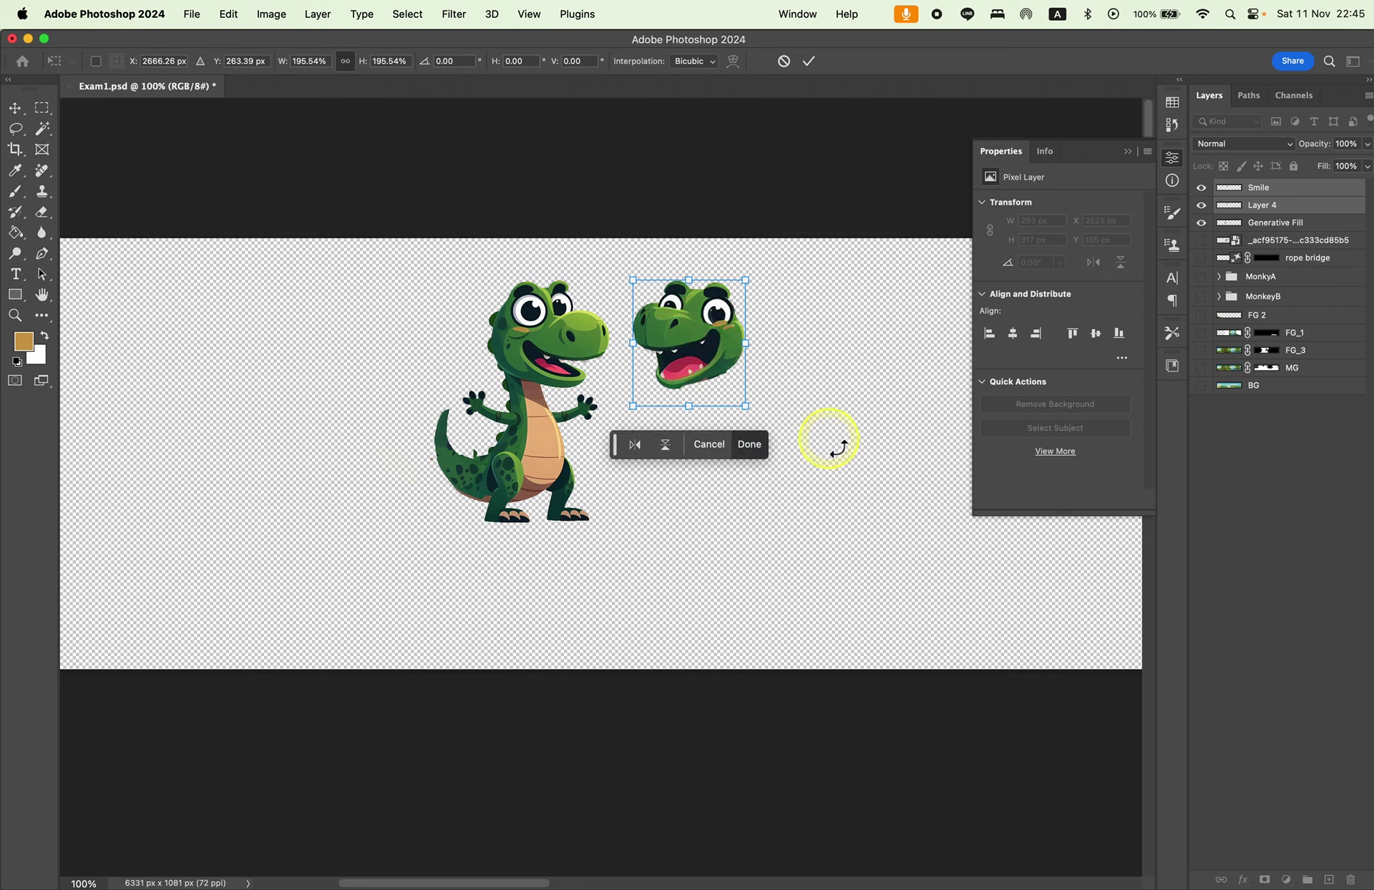
{"action": "left_click_drag", "start_coordinate": [752, 413], "coordinate": [766, 428]}
{"action": "mouse_move", "coordinate": [712, 362]}
{"action": "left_mouse_down"}
{"action": "mouse_move", "coordinate": [565, 337]}
{"action": "mouse_move", "coordinate": [709, 337]}
{"action": "left_mouse_up"}
{"action": "left_click_drag", "start_coordinate": [712, 281], "coordinate": [705, 288]}
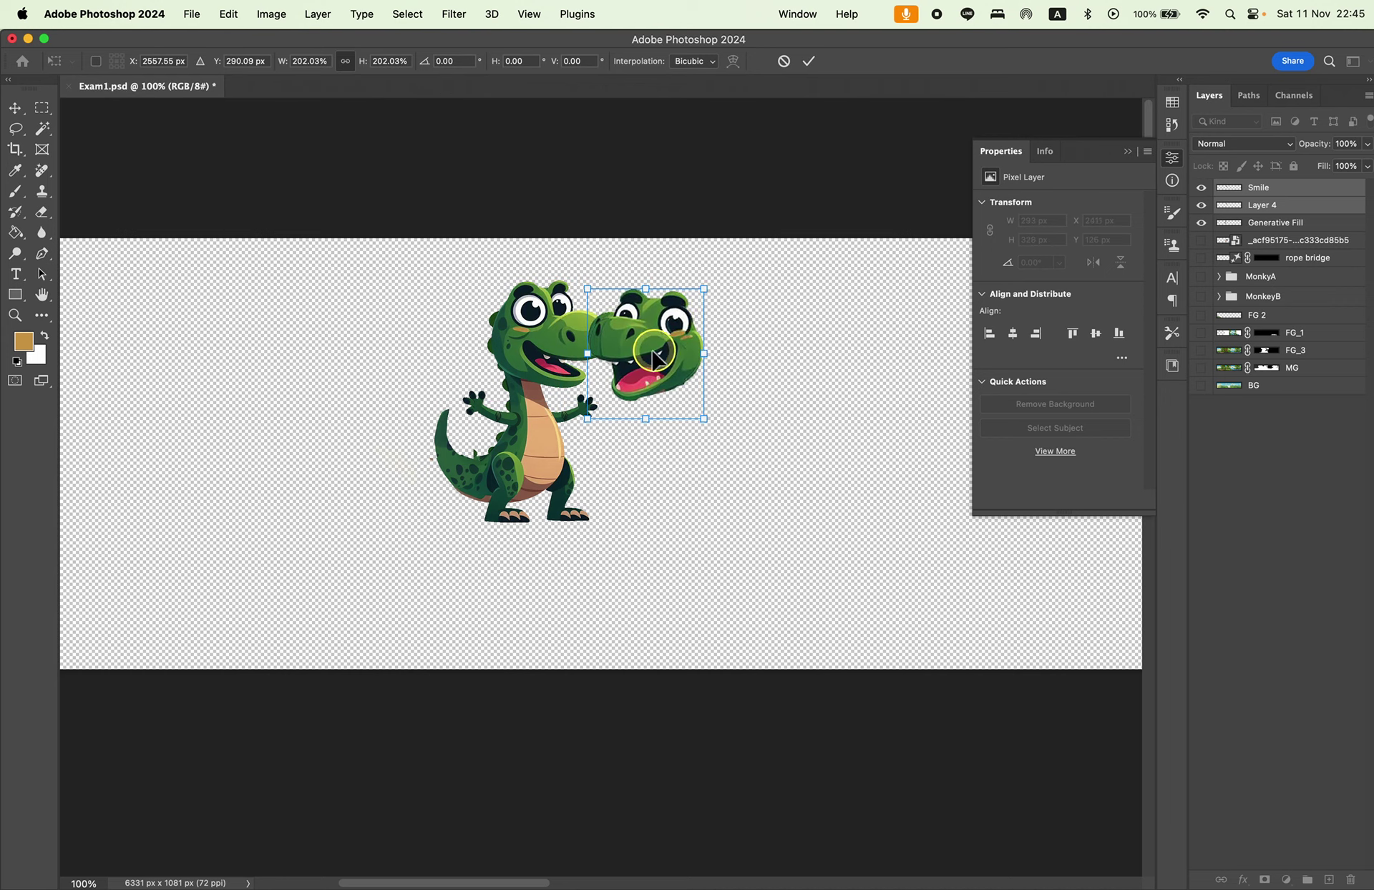
{"action": "left_click_drag", "start_coordinate": [659, 348], "coordinate": [532, 348]}
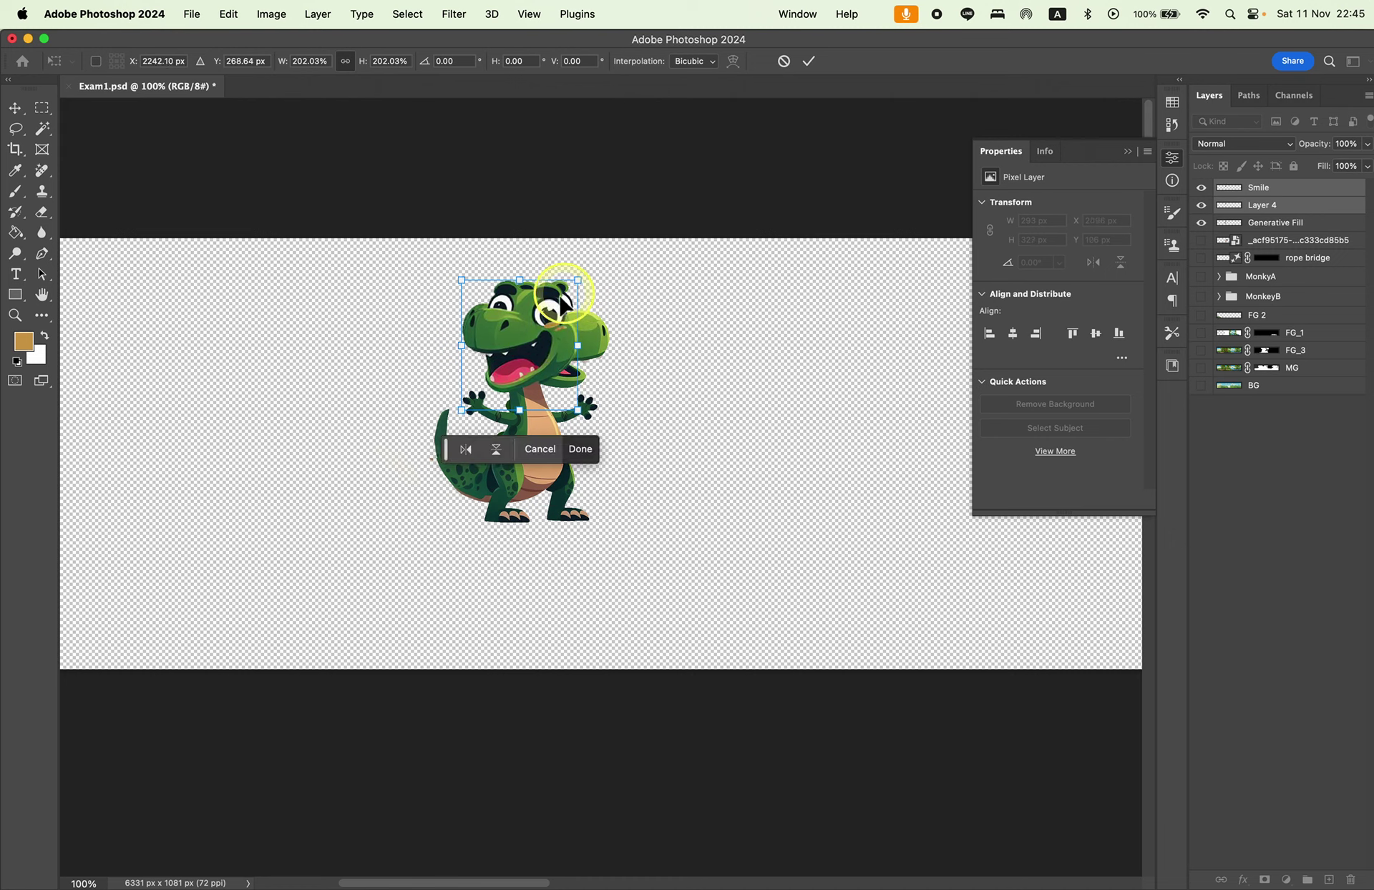
Flip the stacked heads horizontally, align them on the dinosaur's head and commit.
{"action": "right_click", "coordinate": [563, 305]}
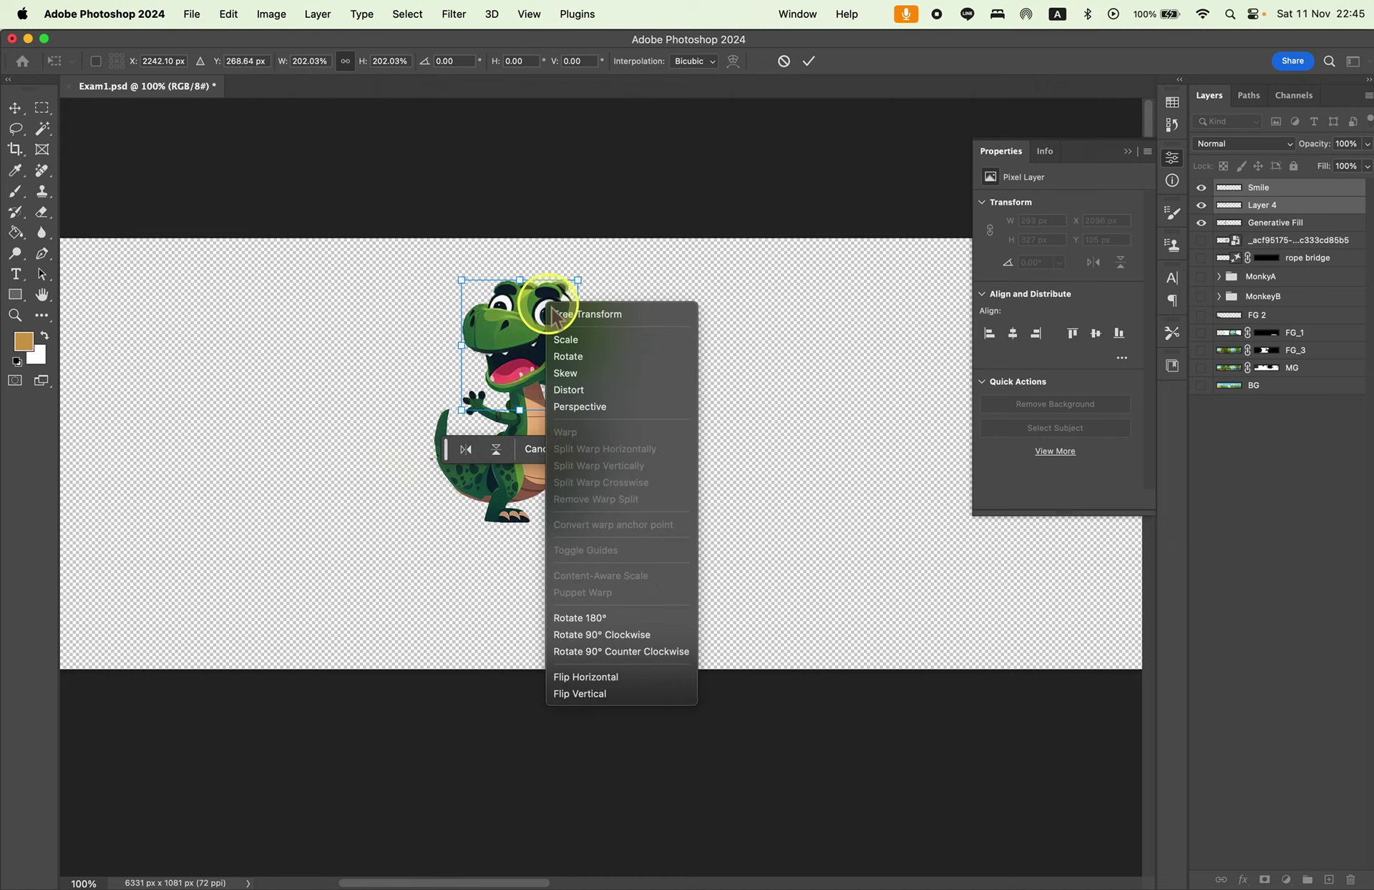
{"action": "left_click", "coordinate": [638, 684]}
{"action": "mouse_move", "coordinate": [535, 345]}
{"action": "left_mouse_down"}
{"action": "mouse_move", "coordinate": [597, 337]}
{"action": "mouse_move", "coordinate": [563, 345]}
{"action": "left_mouse_up"}
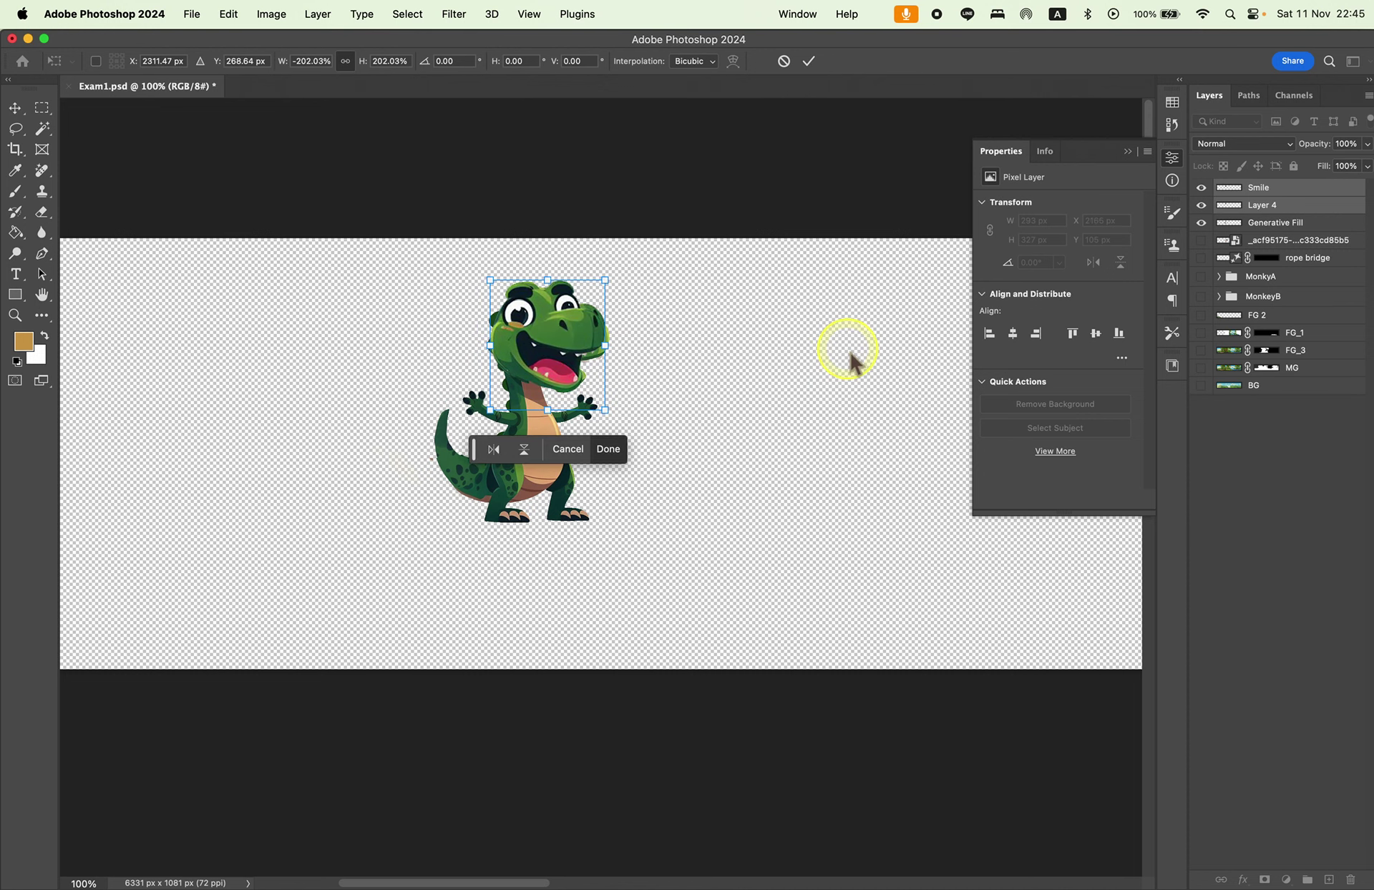
{"action": "key", "text": "Return"}
{"action": "mouse_move", "coordinate": [723, 466]}
{"action": "left_mouse_down"}
{"action": "mouse_move", "coordinate": [808, 494]}
{"action": "mouse_move", "coordinate": [715, 594]}
{"action": "left_mouse_up"}
{"action": "key", "text": "super+equal"}
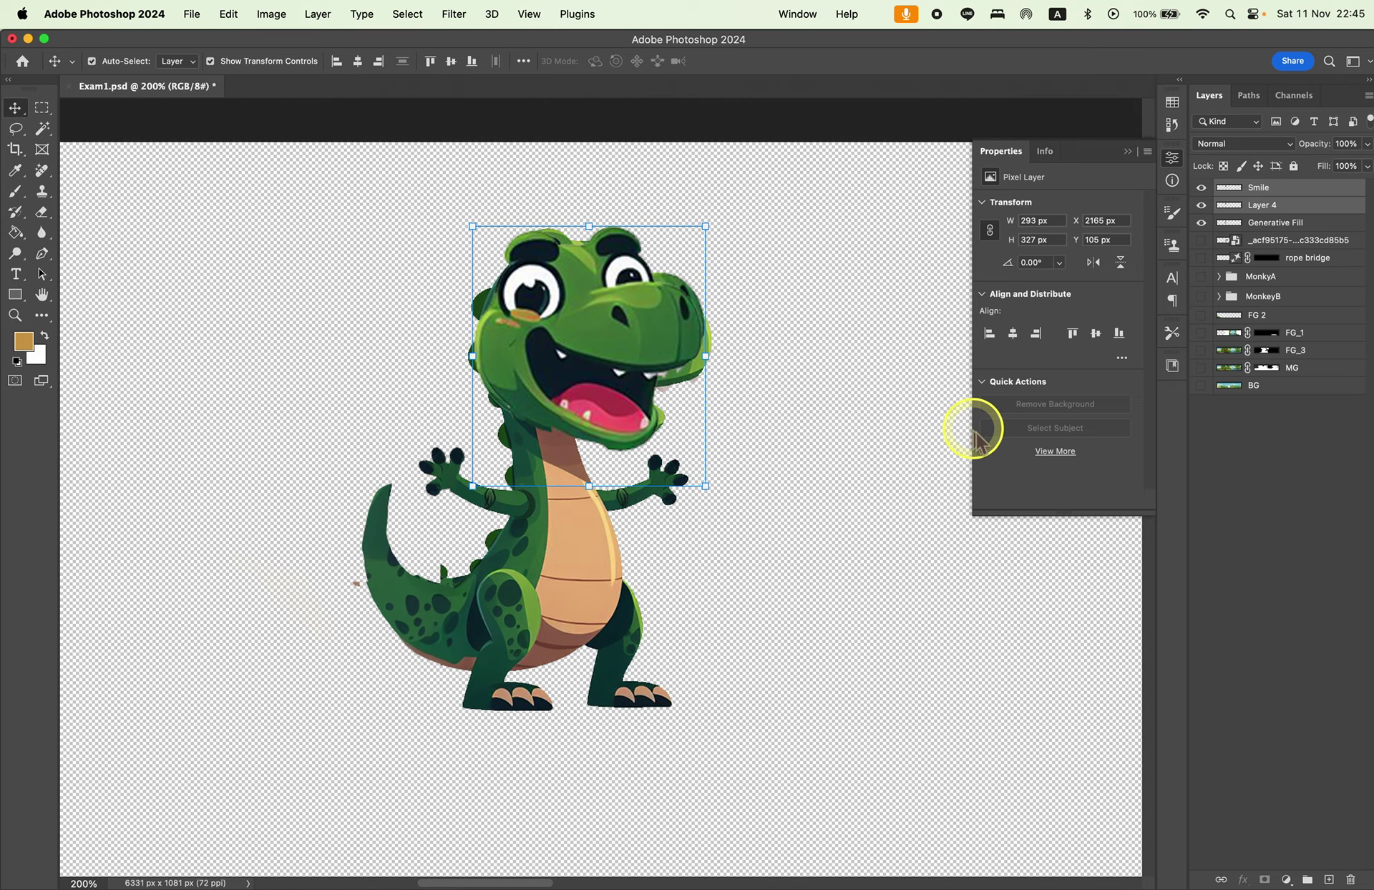
Hide the Smile and Layer 4 head variants.
{"action": "left_click", "coordinate": [1329, 227]}
{"action": "left_click", "coordinate": [1225, 203]}
{"action": "left_click", "coordinate": [1201, 188]}
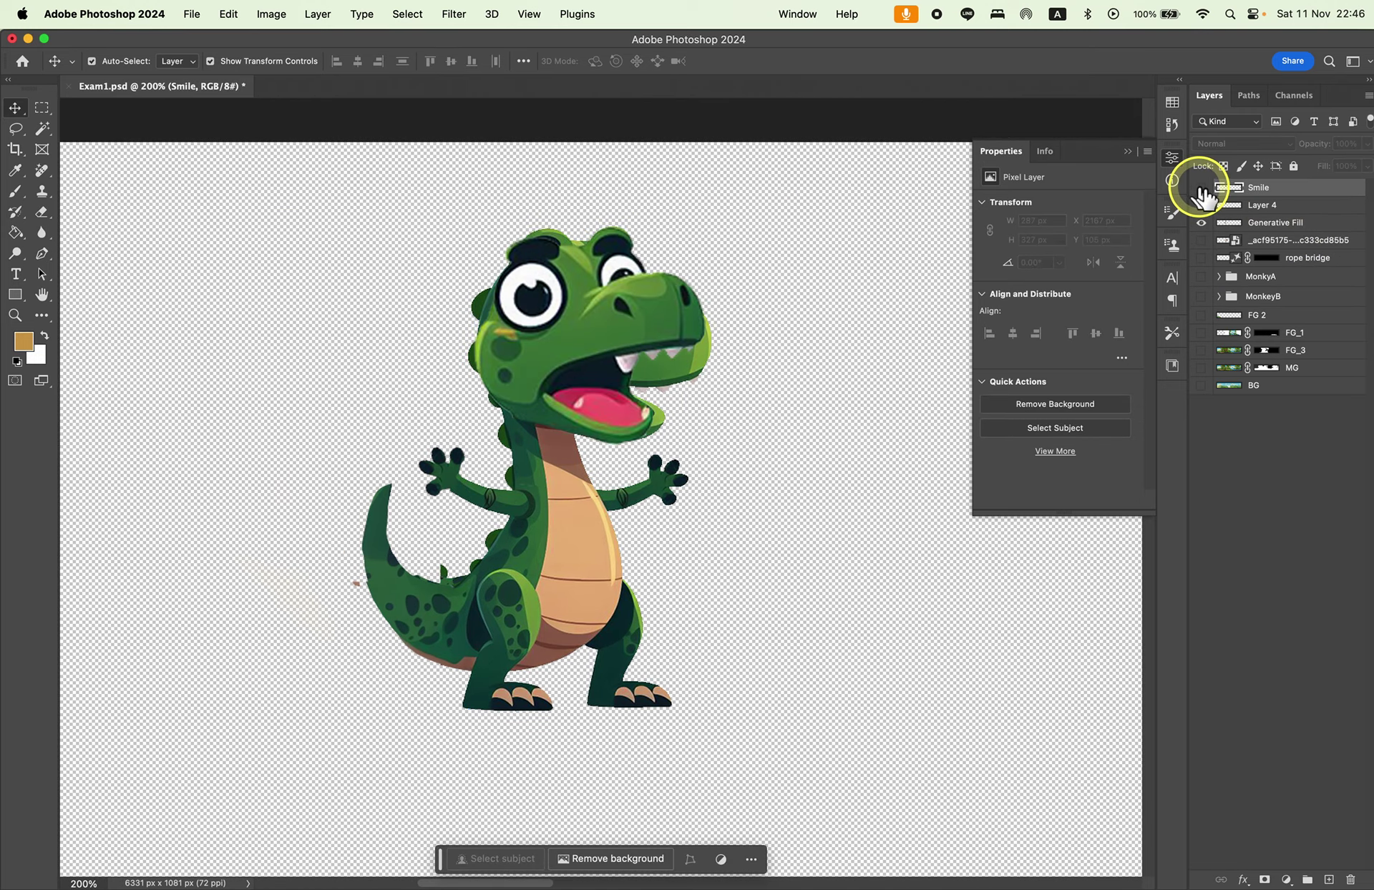
{"action": "left_click", "coordinate": [1202, 205]}
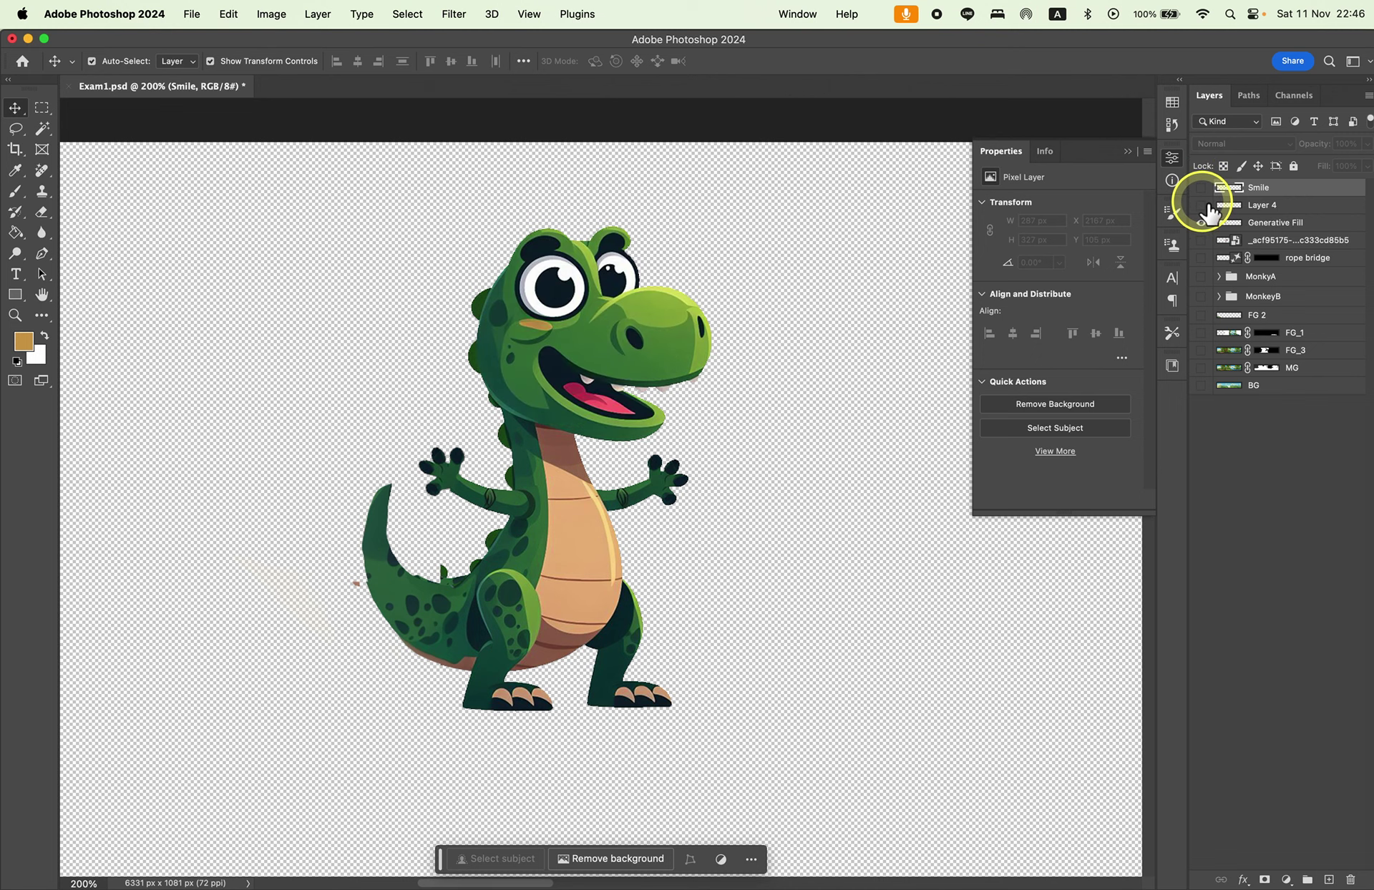
{"action": "left_click_drag", "start_coordinate": [810, 462], "coordinate": [778, 454]}
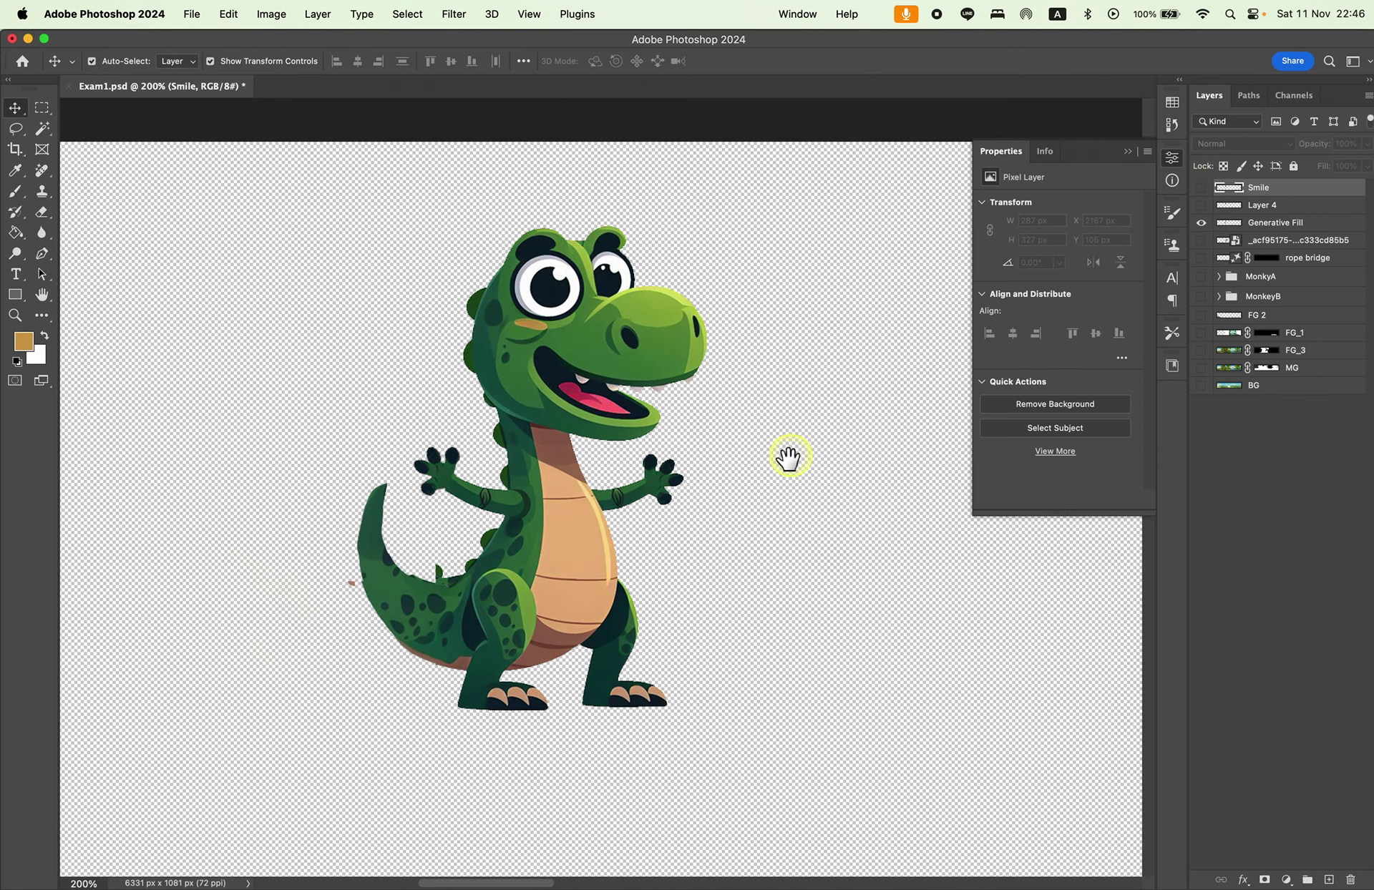
On the Generative Fill layer, drop a rough neck lasso and switch to the Magnetic Lasso.
{"action": "left_click", "coordinate": [1281, 223]}
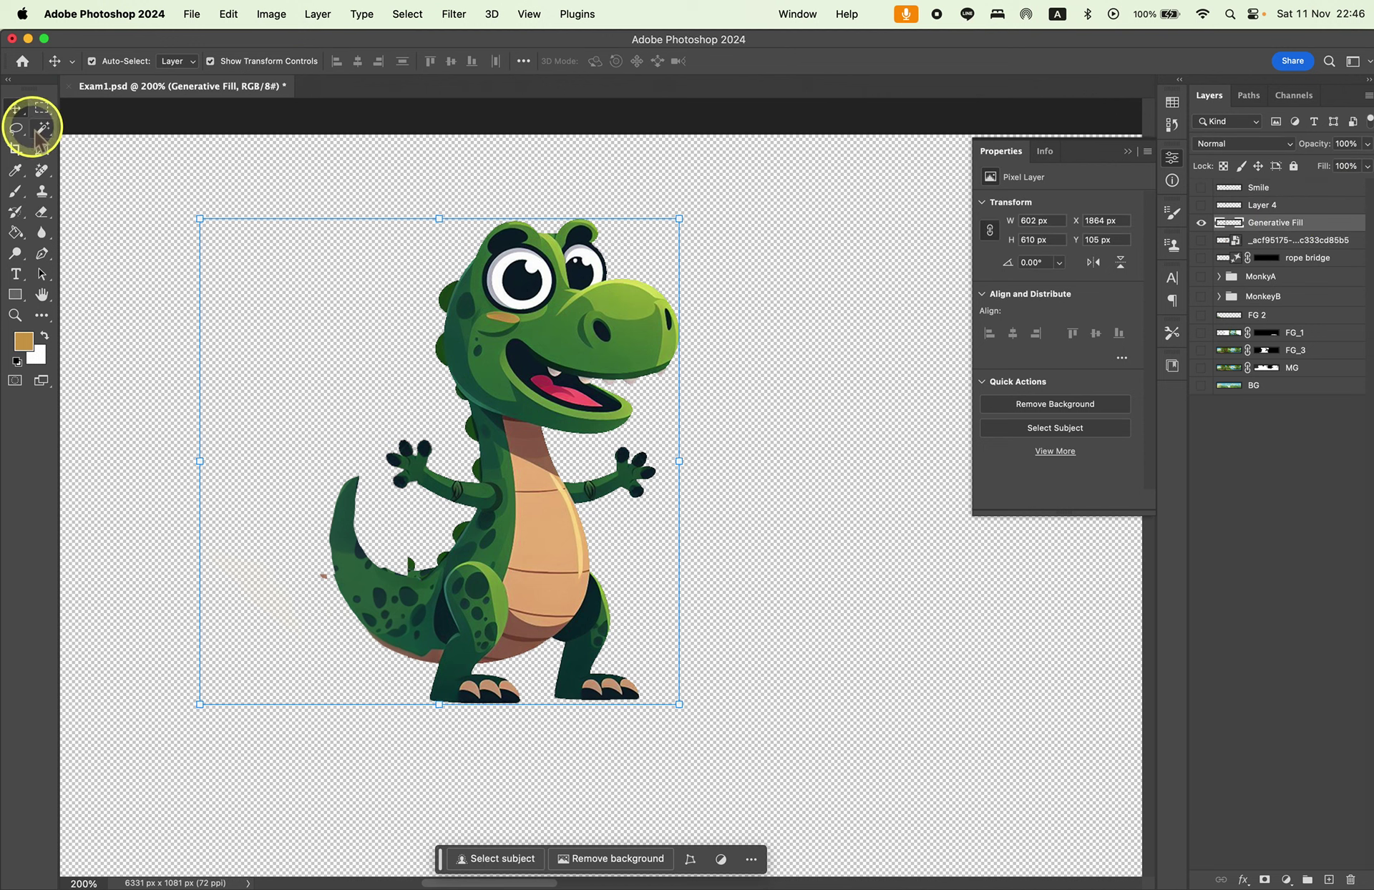
{"action": "key", "text": "l"}
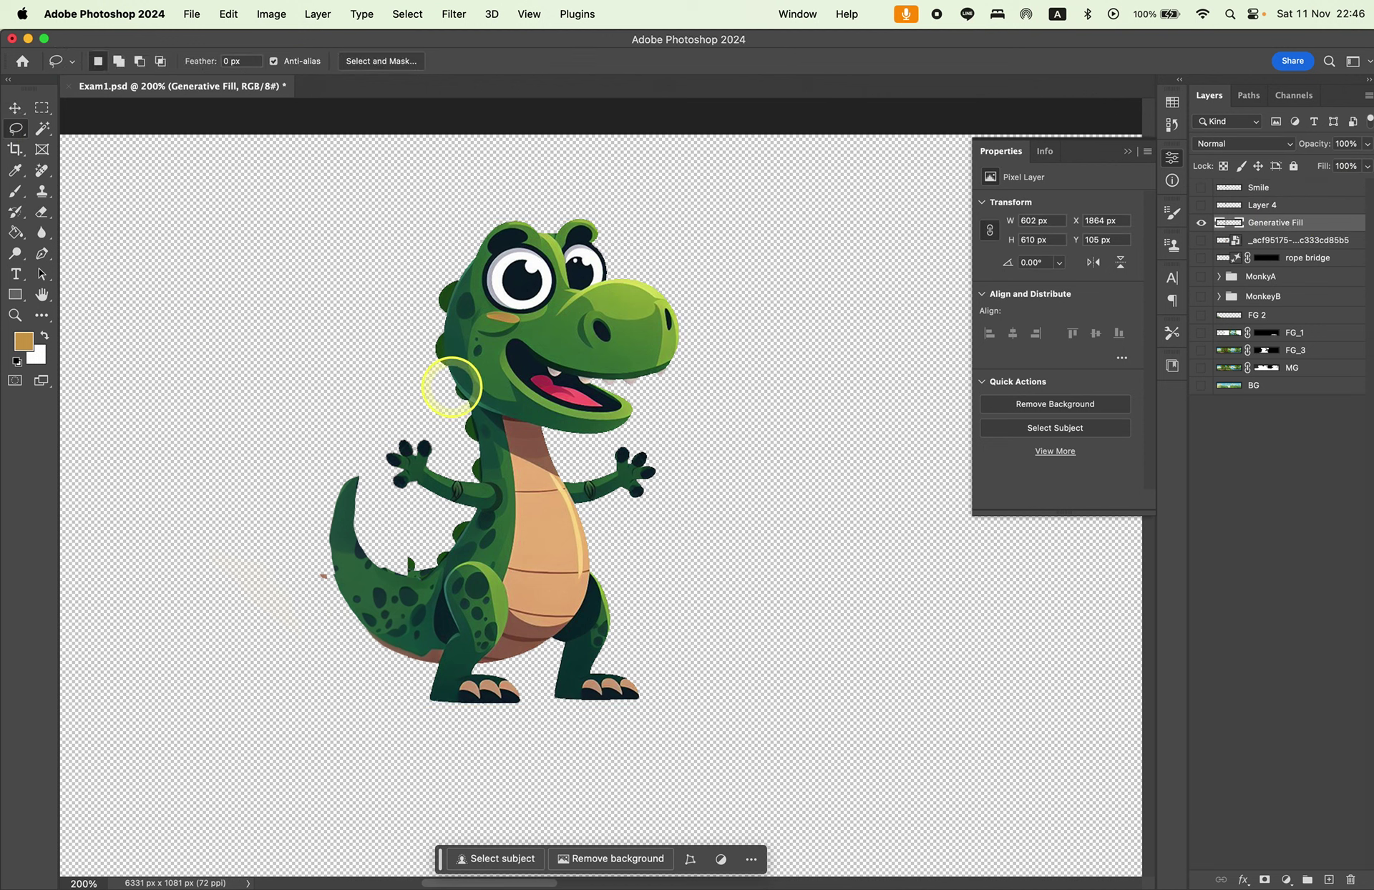
{"action": "left_click_drag", "start_coordinate": [450, 387], "coordinate": [458, 397]}
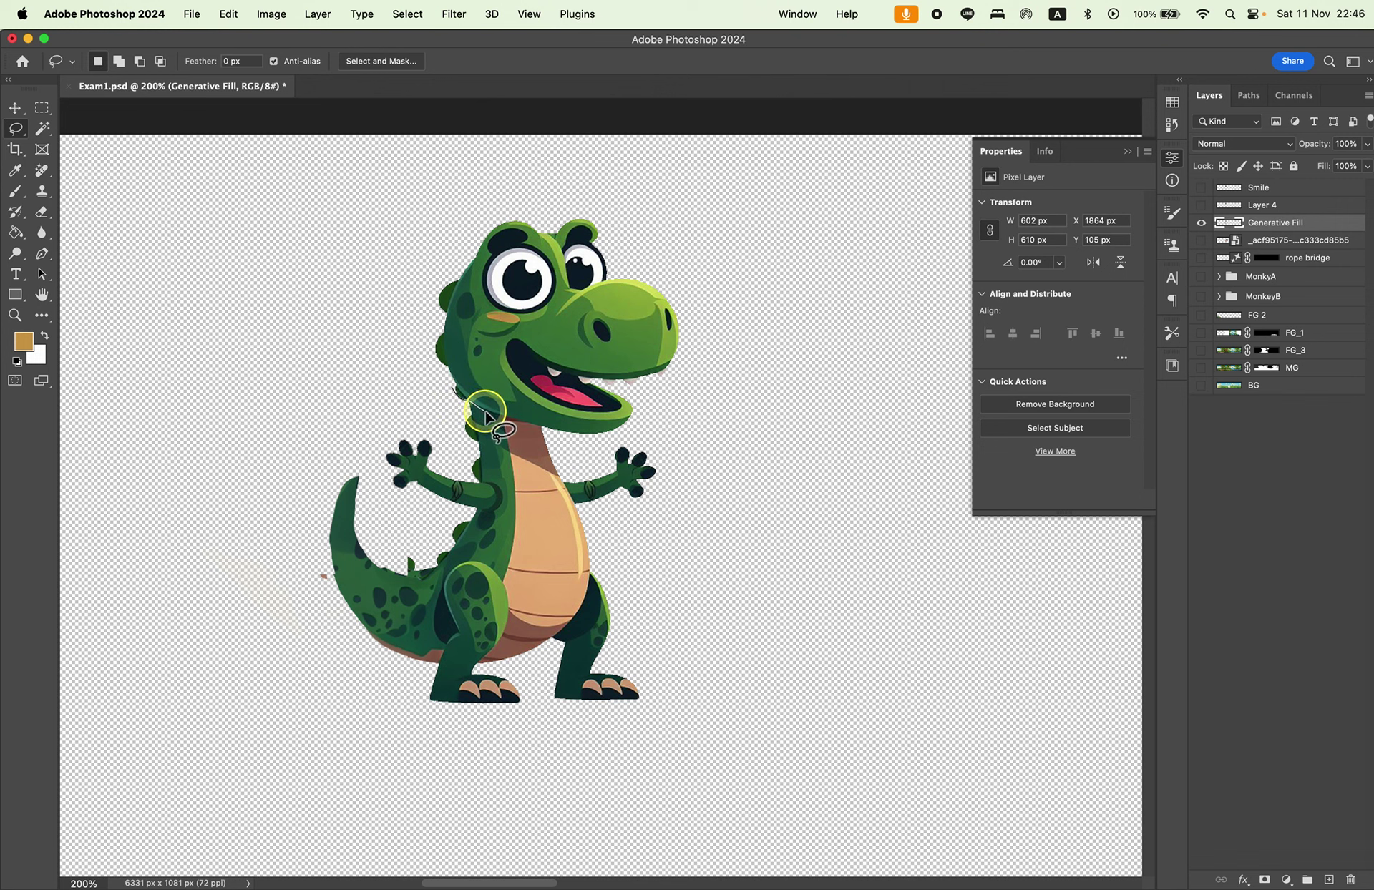
{"action": "left_click_drag", "start_coordinate": [533, 433], "coordinate": [561, 429]}
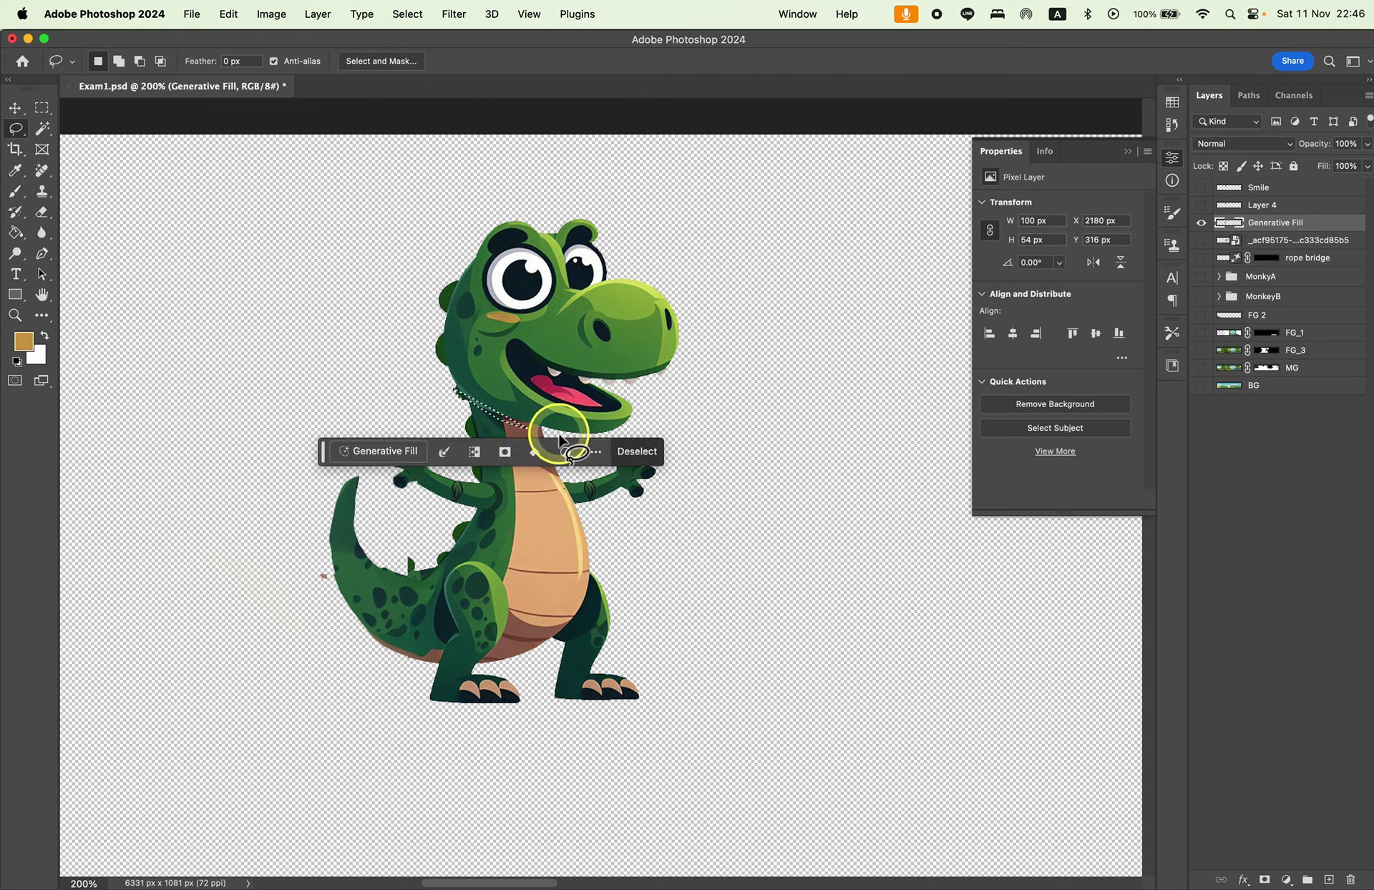
{"action": "left_click", "coordinate": [578, 424]}
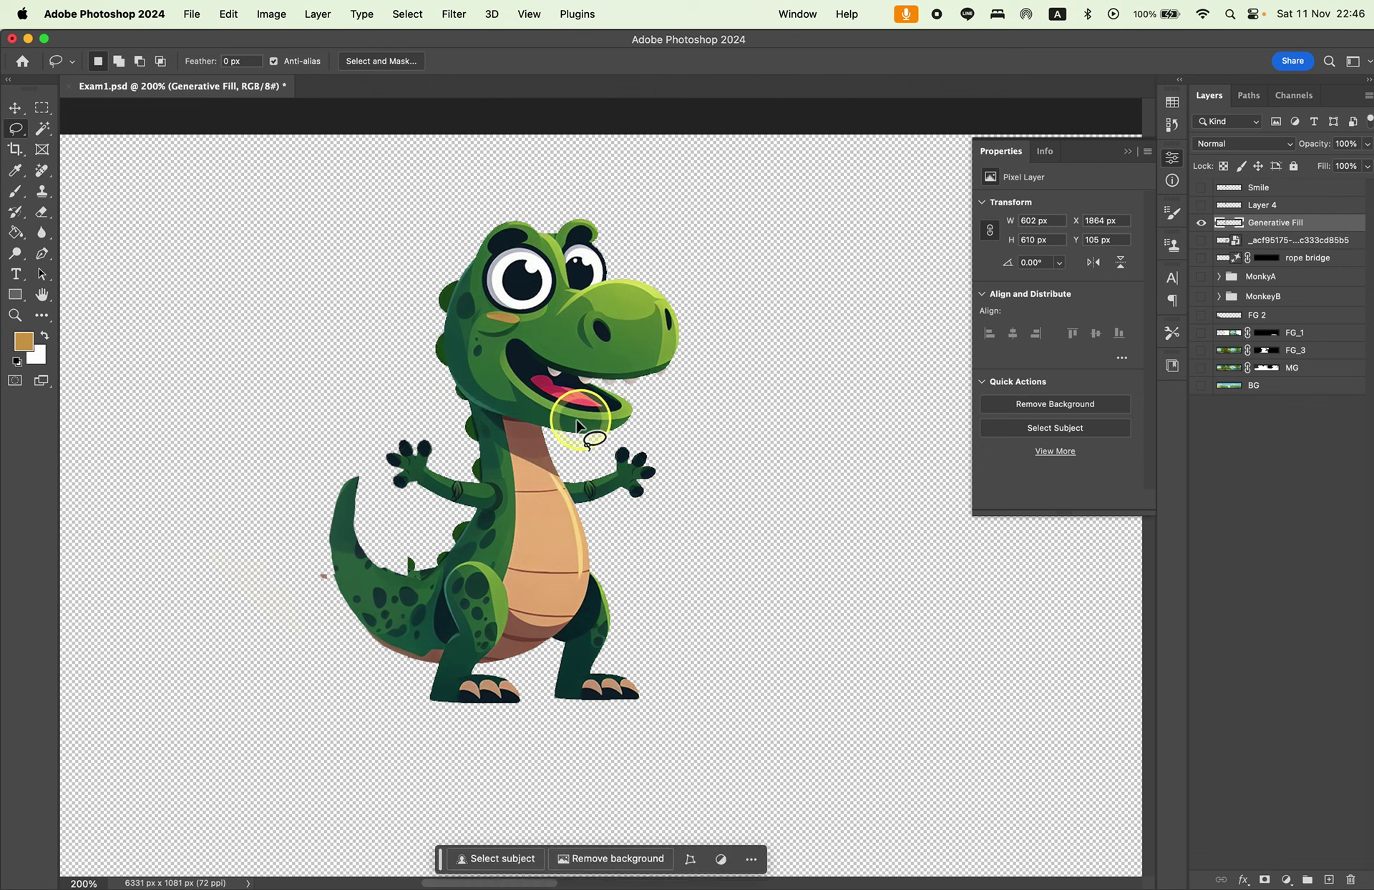
{"action": "right_click", "coordinate": [20, 138]}
{"action": "left_click", "coordinate": [72, 155]}
Trace the original head with the Magnetic Lasso, cut it, and paste it onto Layer 5.
{"action": "left_click", "coordinate": [458, 391]}
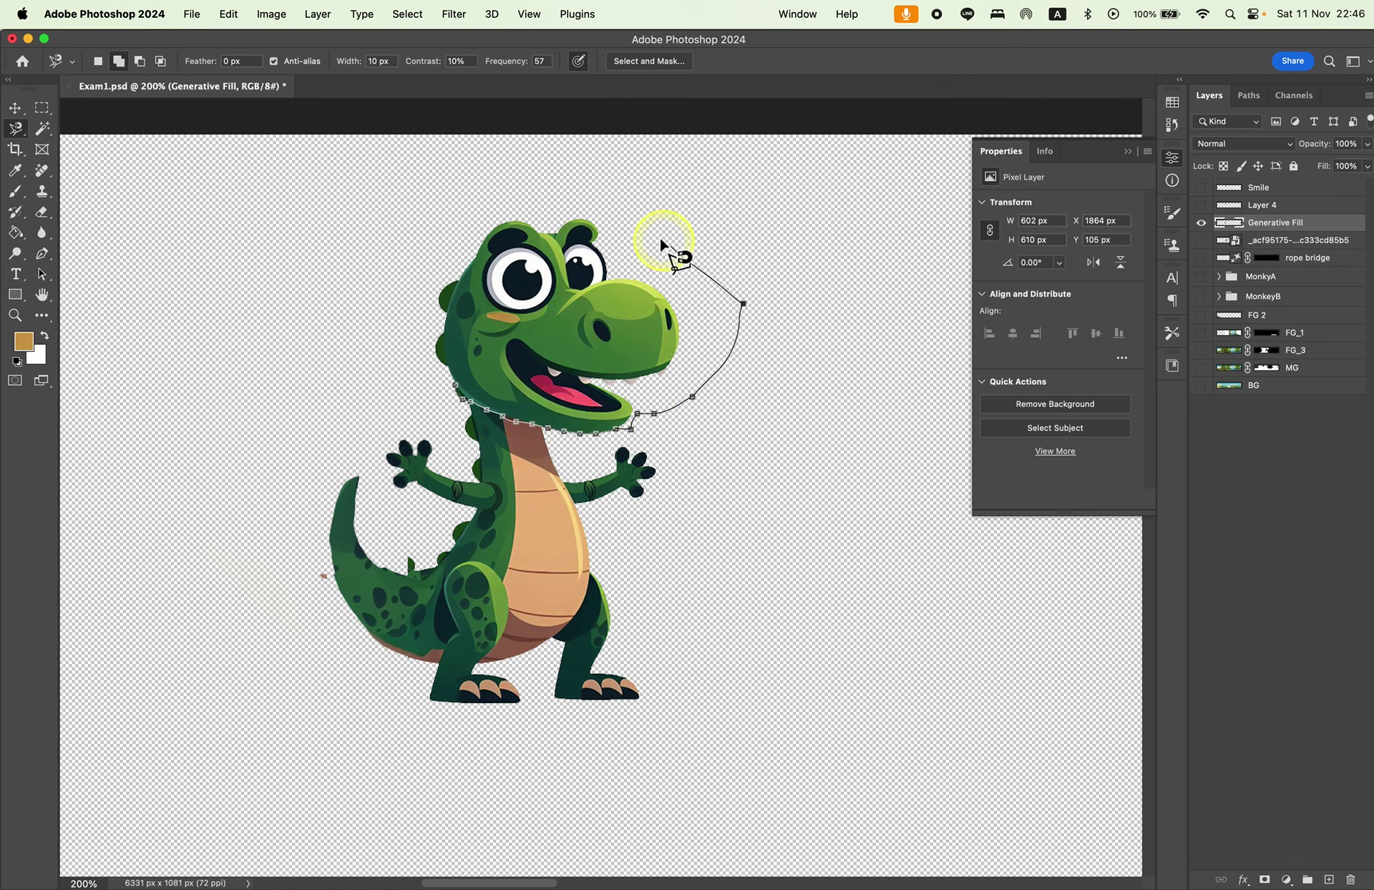
{"action": "left_click", "coordinate": [455, 391]}
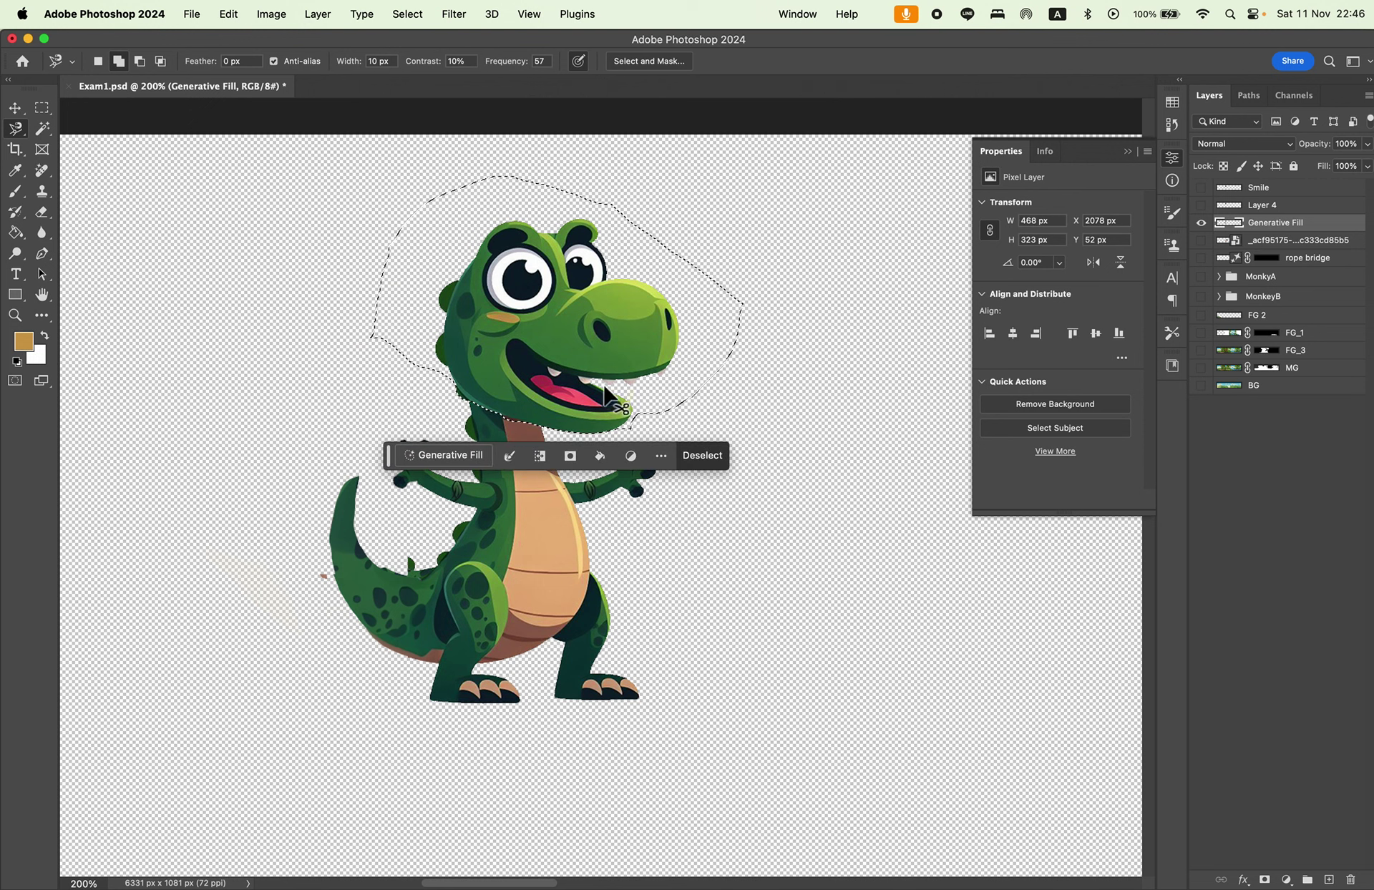
{"action": "key", "text": "Delete"}
{"action": "left_click", "coordinate": [605, 390]}
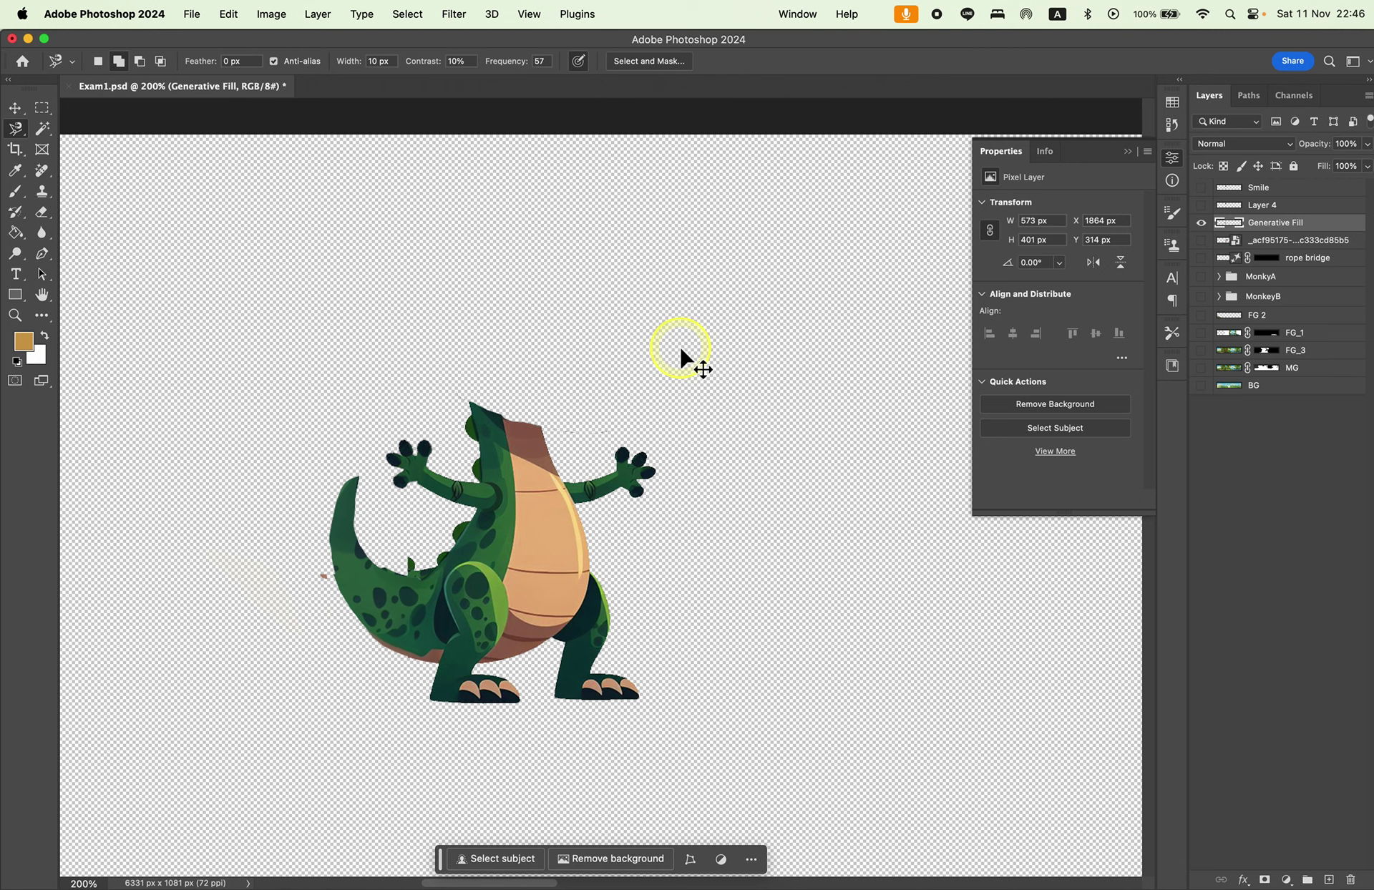
{"action": "key", "text": "super+f"}
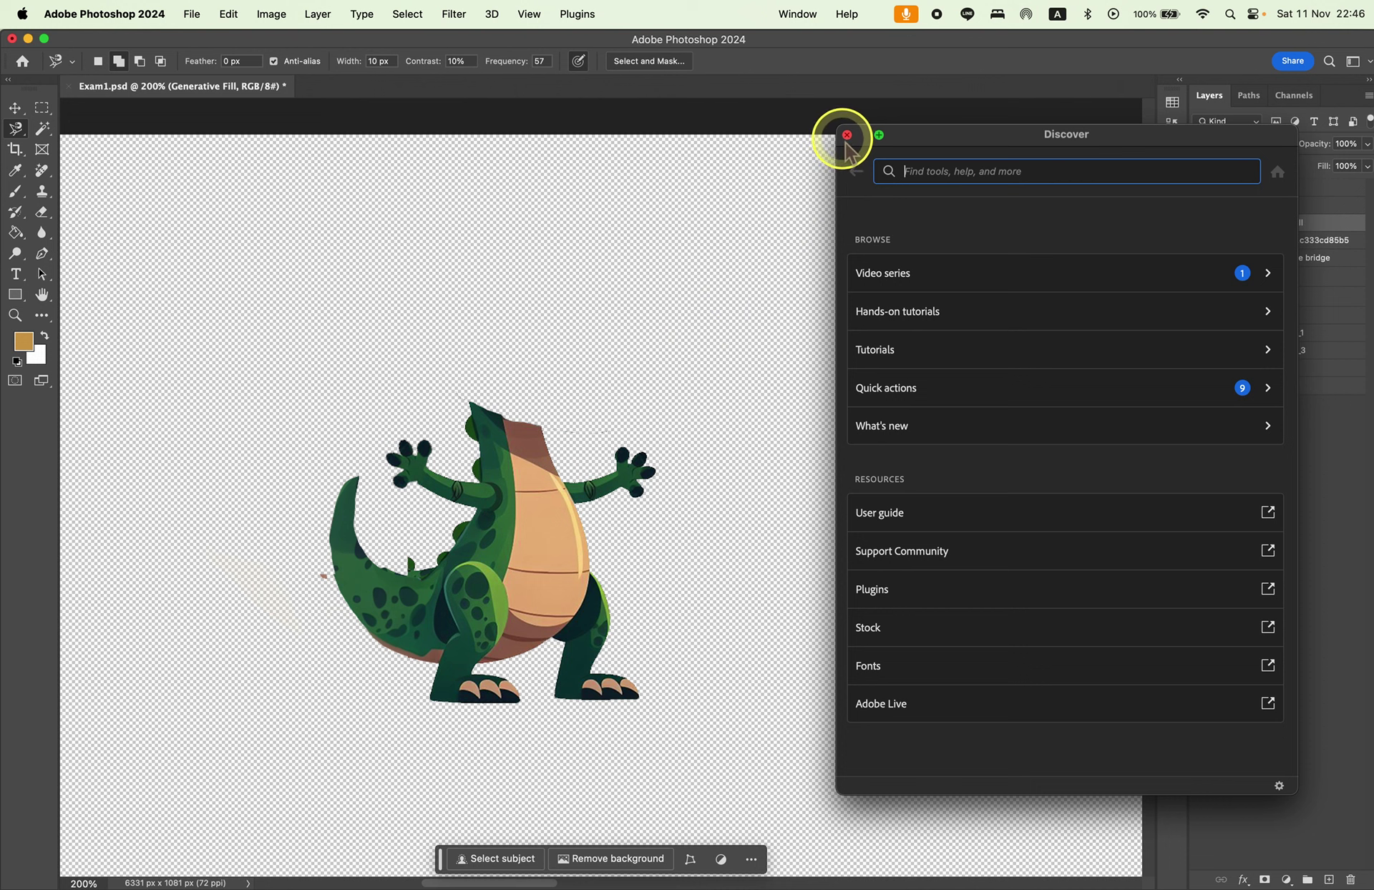
{"action": "left_click", "coordinate": [847, 135]}
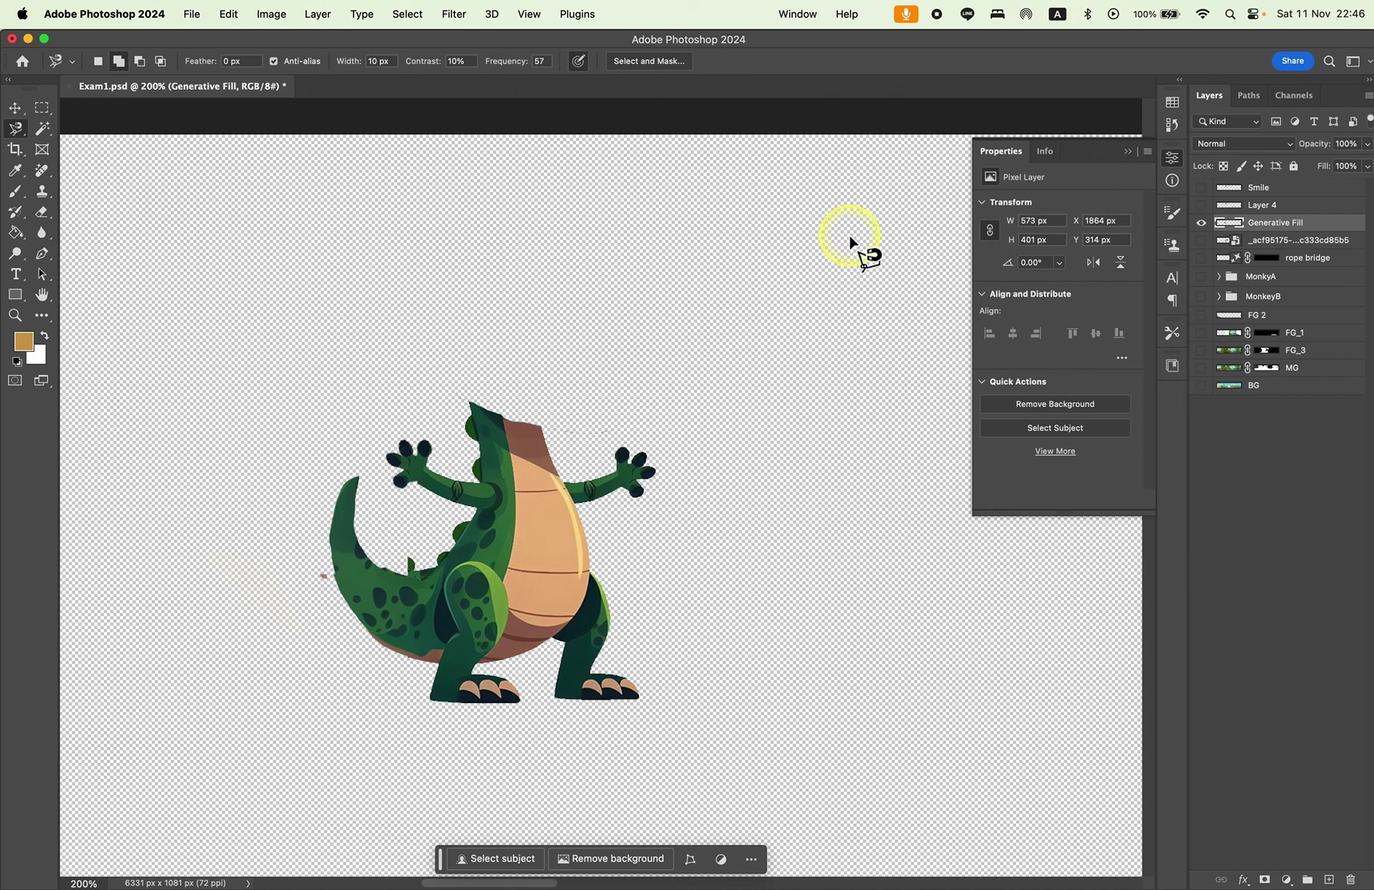
{"action": "key", "text": "super+v"}
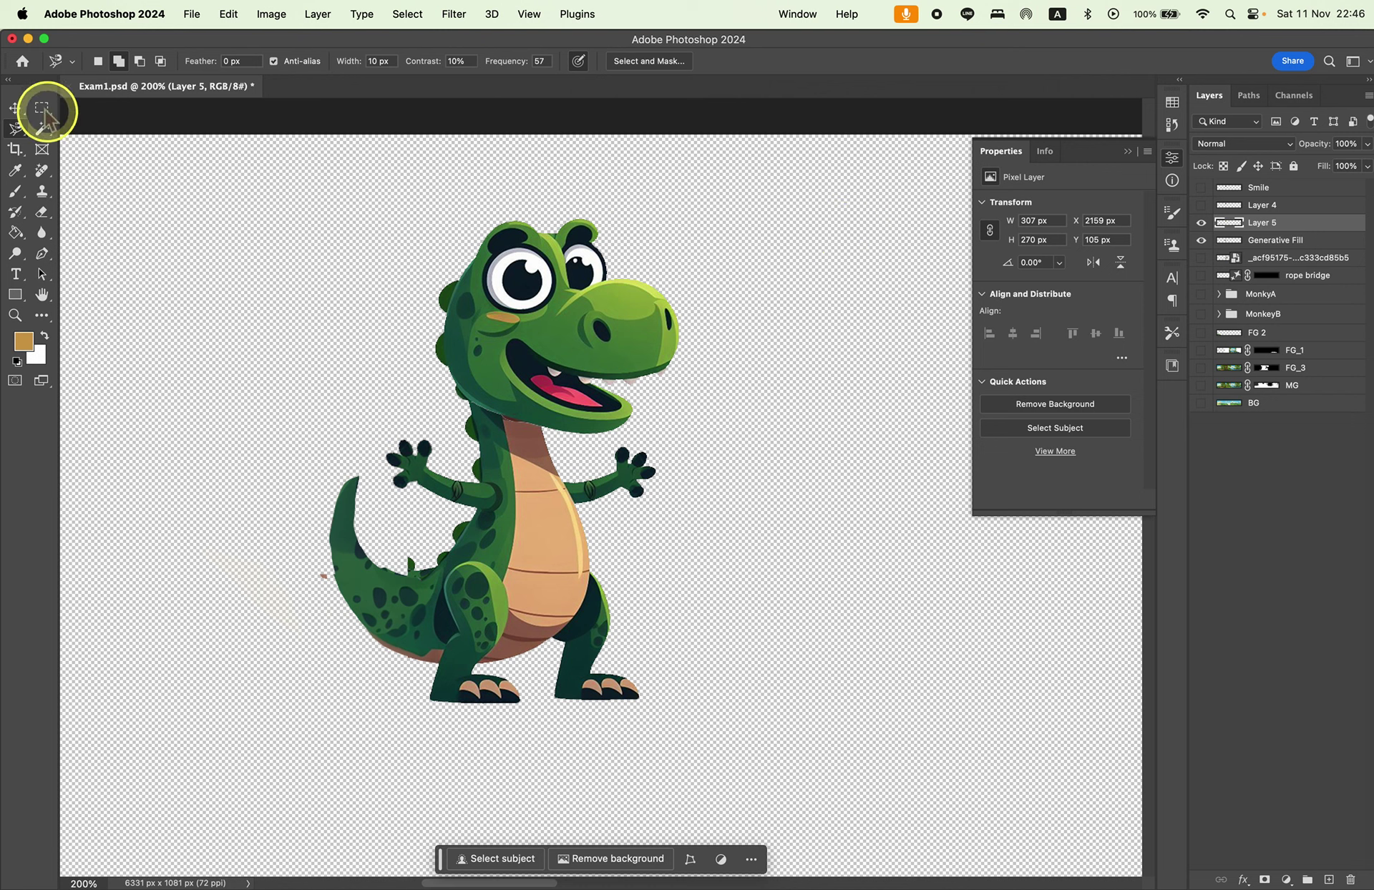
Test moving the cut head off the body, then undo back to the neck.
{"action": "left_click", "coordinate": [14, 107]}
{"action": "left_click_drag", "start_coordinate": [634, 342], "coordinate": [732, 289]}
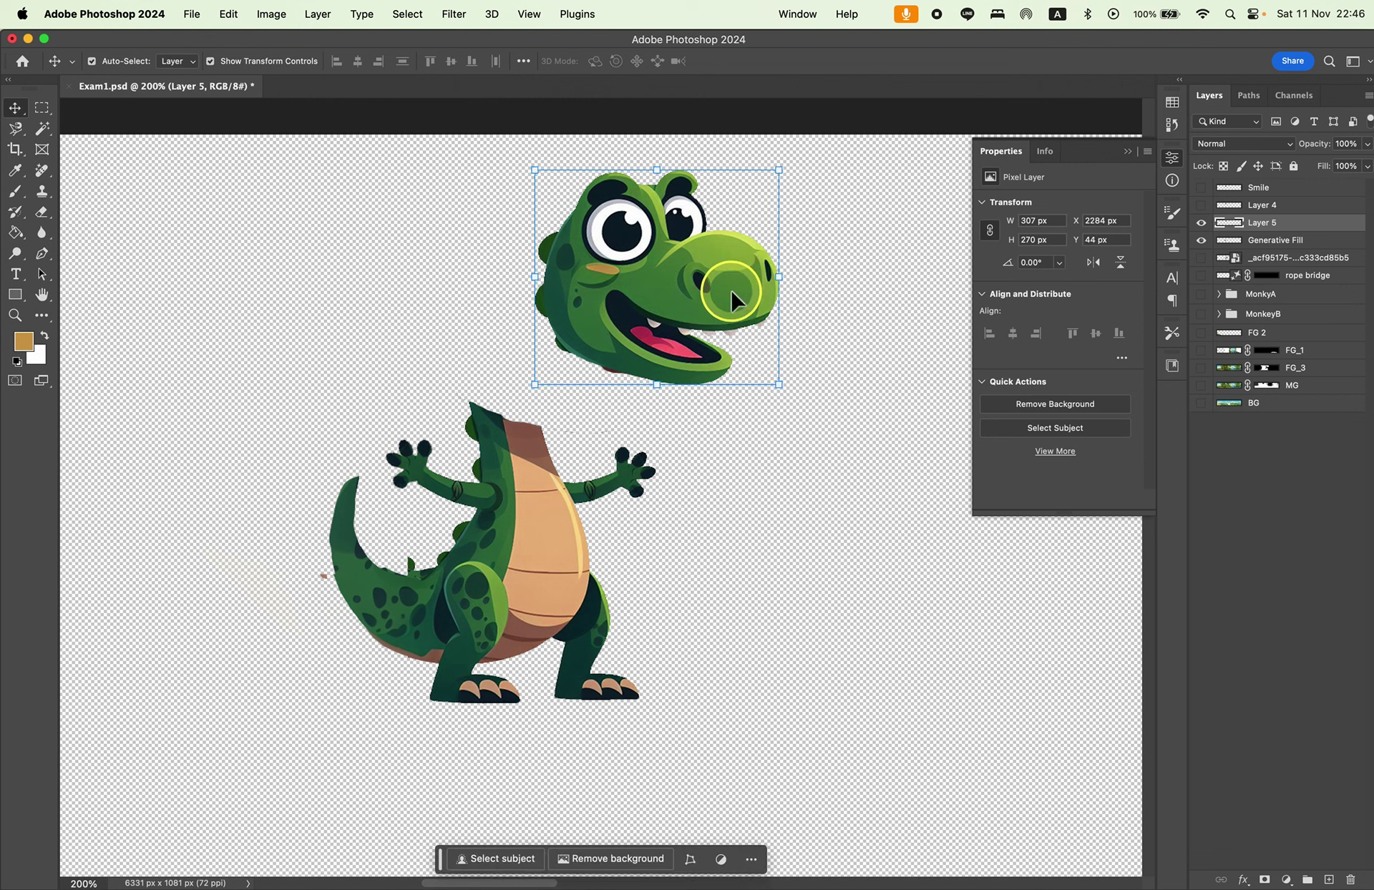
{"action": "key", "text": "ctrl+z"}
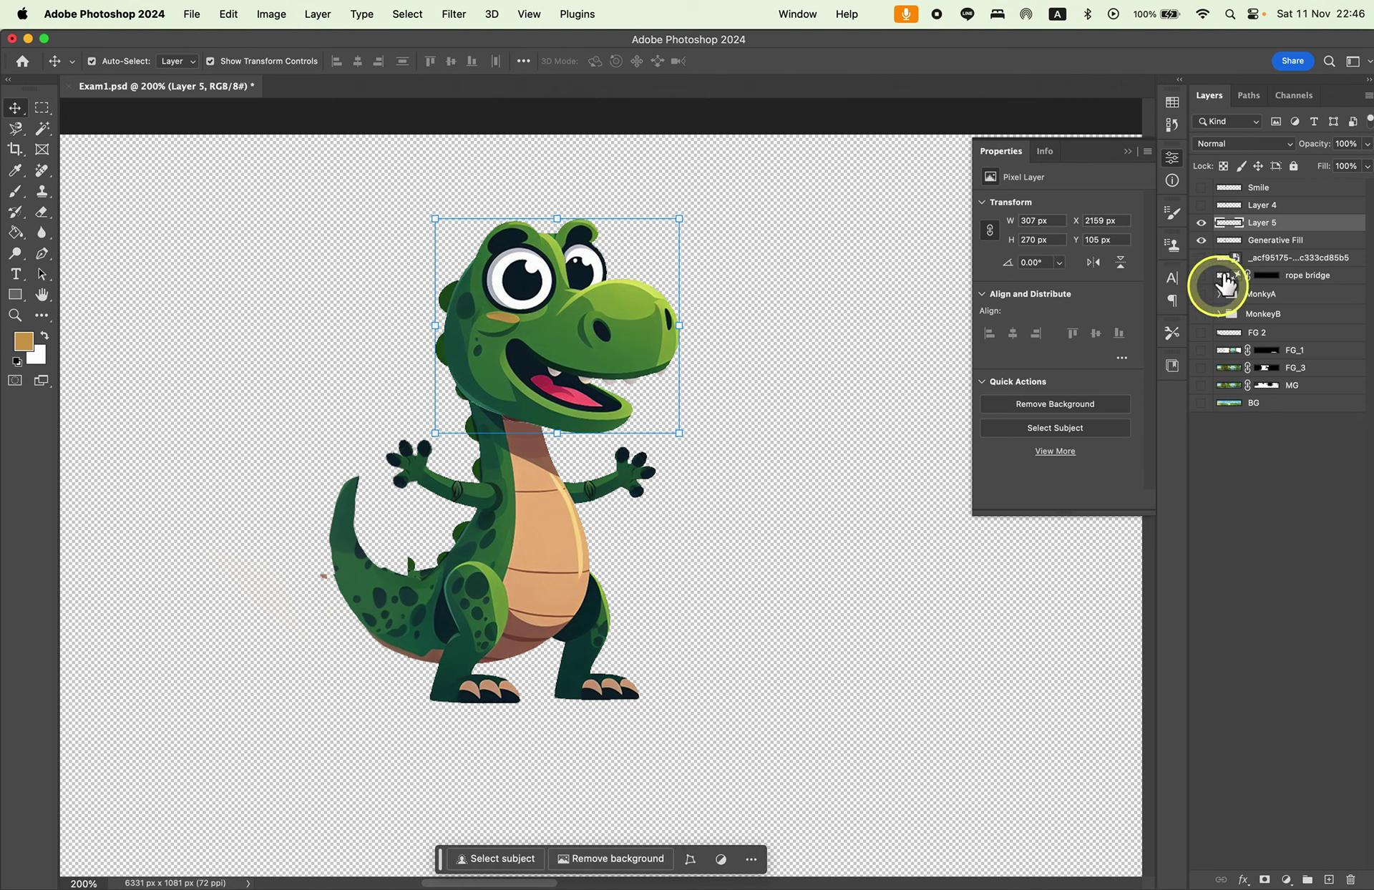
{"action": "left_click_drag", "start_coordinate": [603, 335], "coordinate": [671, 292]}
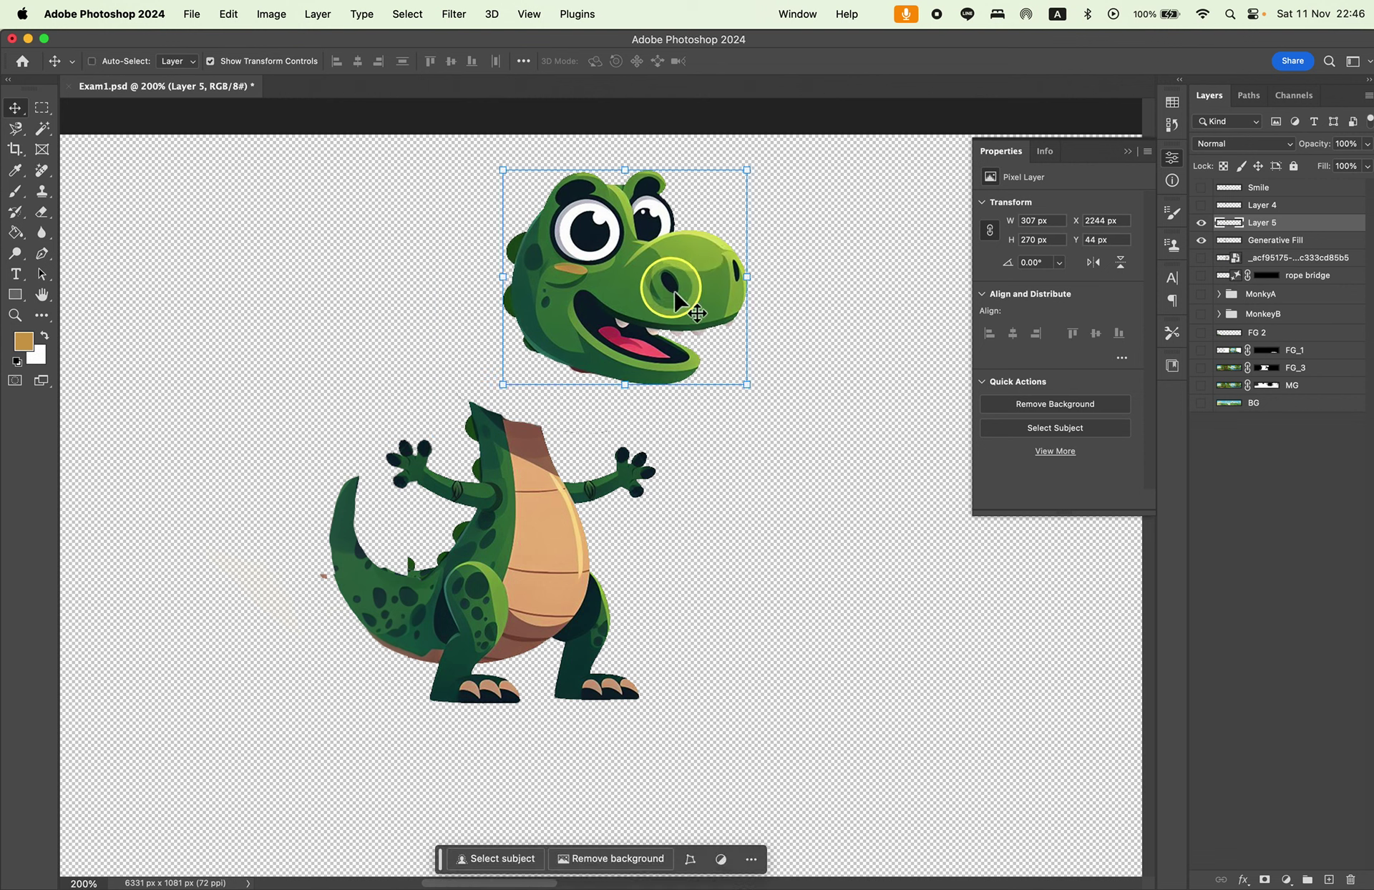
{"action": "key", "text": "ctrl+z"}
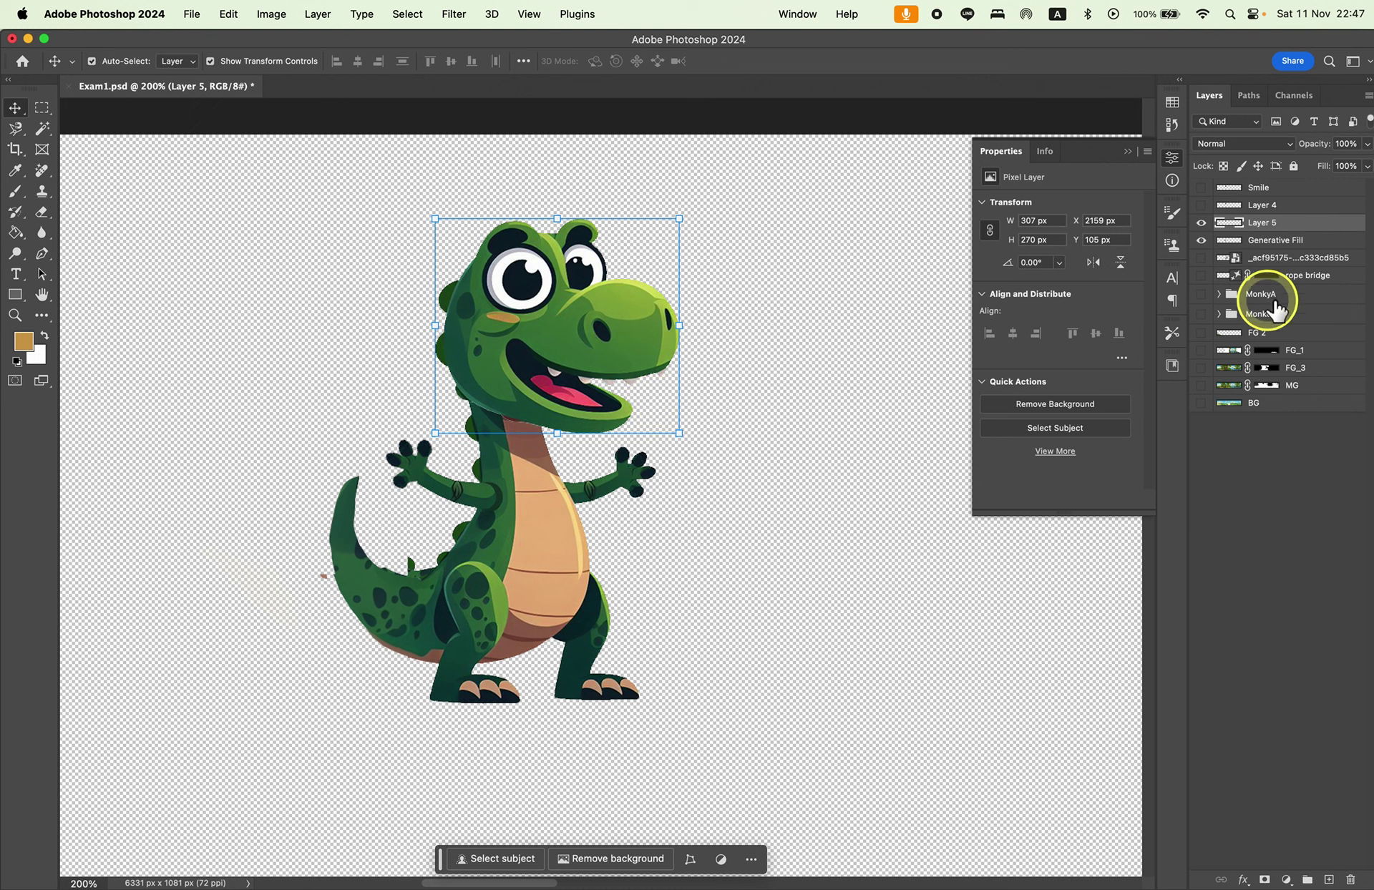
Rename Layer 4 to head_R and Layer 5 to Head_A.
{"action": "left_click", "coordinate": [1263, 206]}
{"action": "left_click", "coordinate": [1202, 205]}
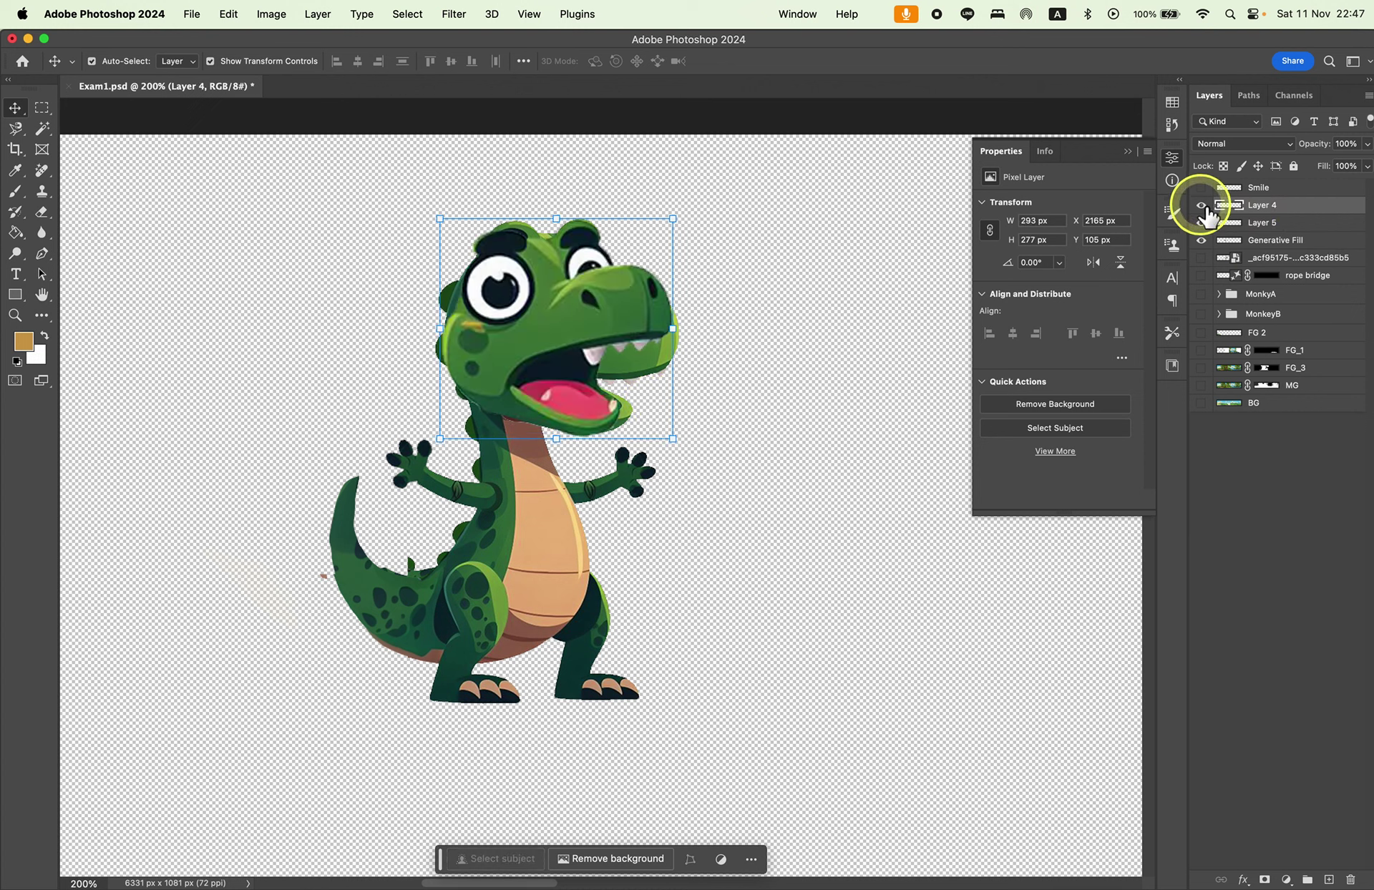
{"action": "double_click", "coordinate": [1262, 205]}
{"action": "type", "text": "head_R"}
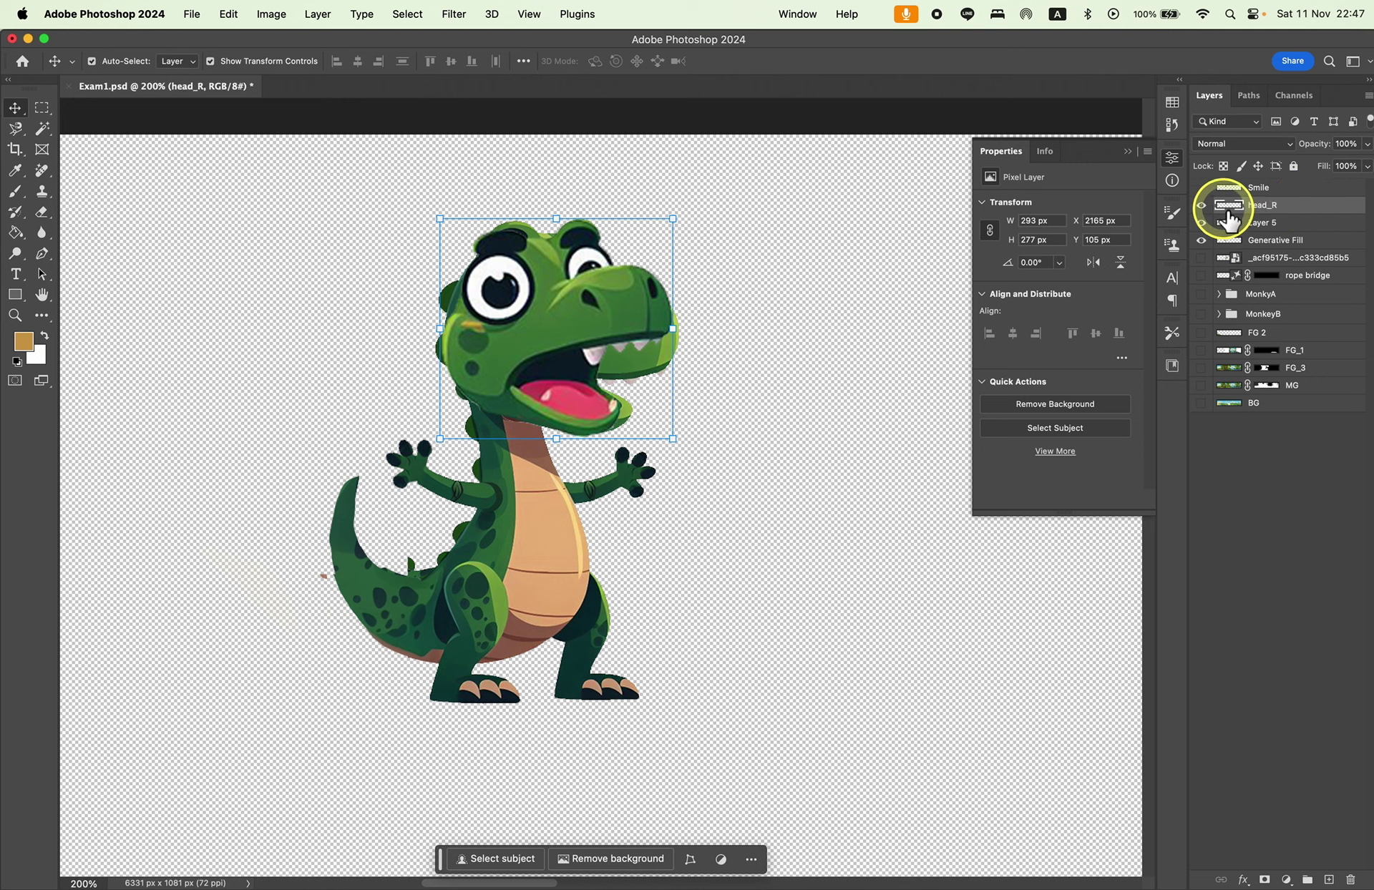
{"action": "left_click", "coordinate": [1201, 205]}
{"action": "left_click", "coordinate": [1292, 231]}
{"action": "type", "text": "head_A"}
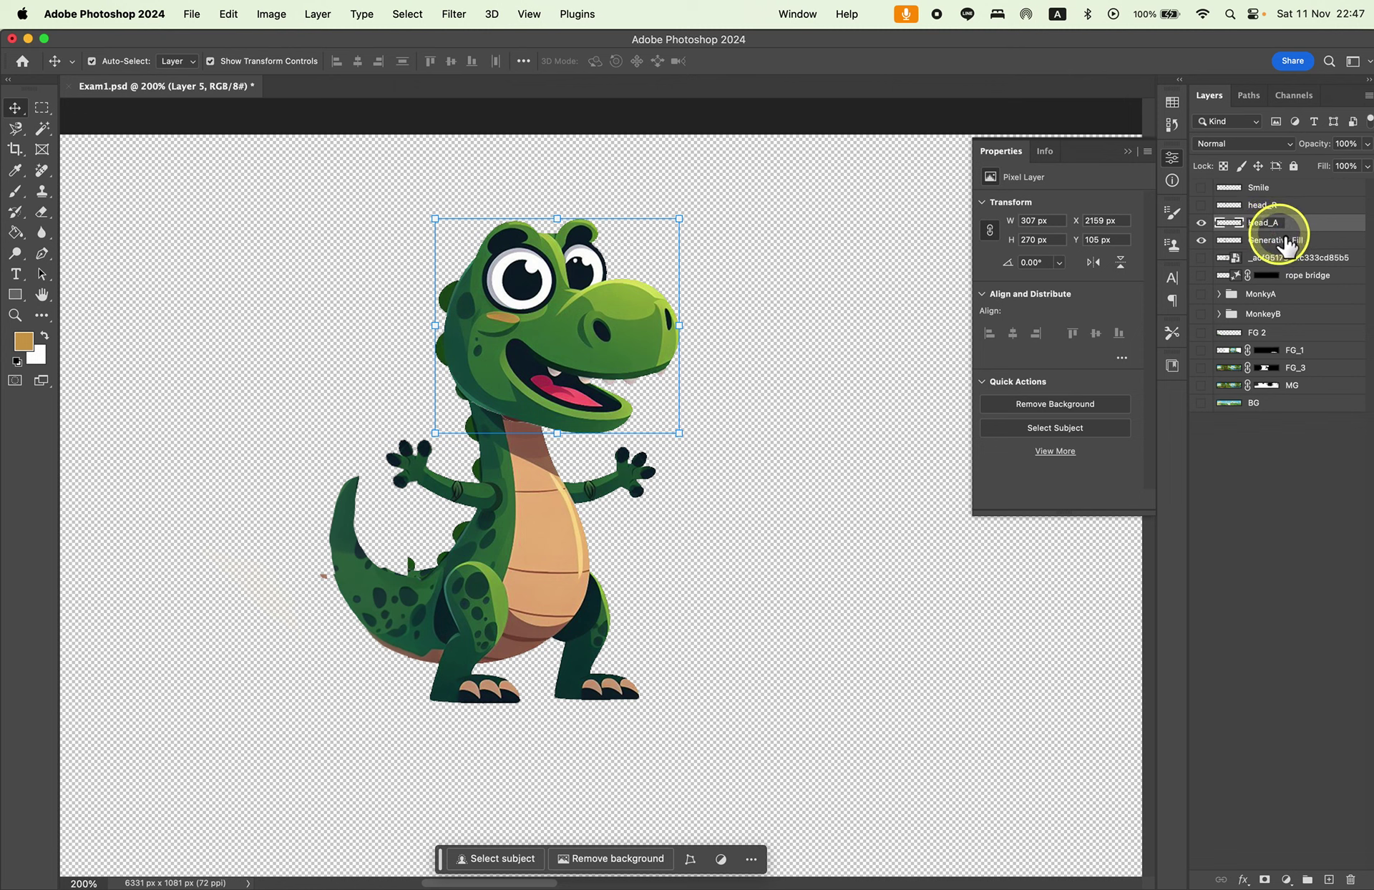
{"action": "key", "text": "Return"}
Duplicate Head_A, hide the original, and name the copy Head_M.
{"action": "left_click_drag", "start_coordinate": [1322, 234], "coordinate": [1330, 881]}
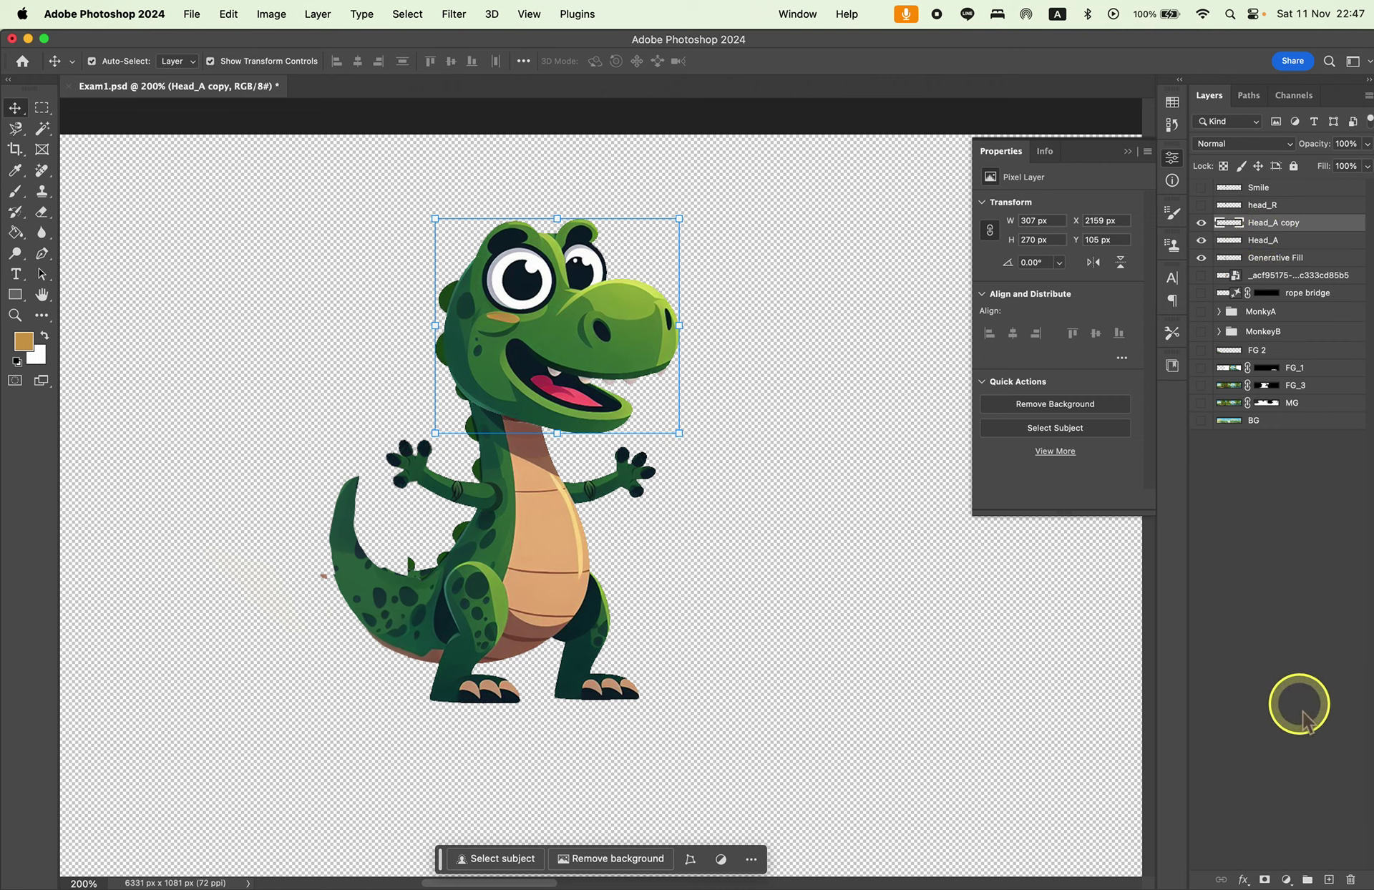
{"action": "left_click", "coordinate": [1201, 240]}
{"action": "double_click", "coordinate": [1297, 227]}
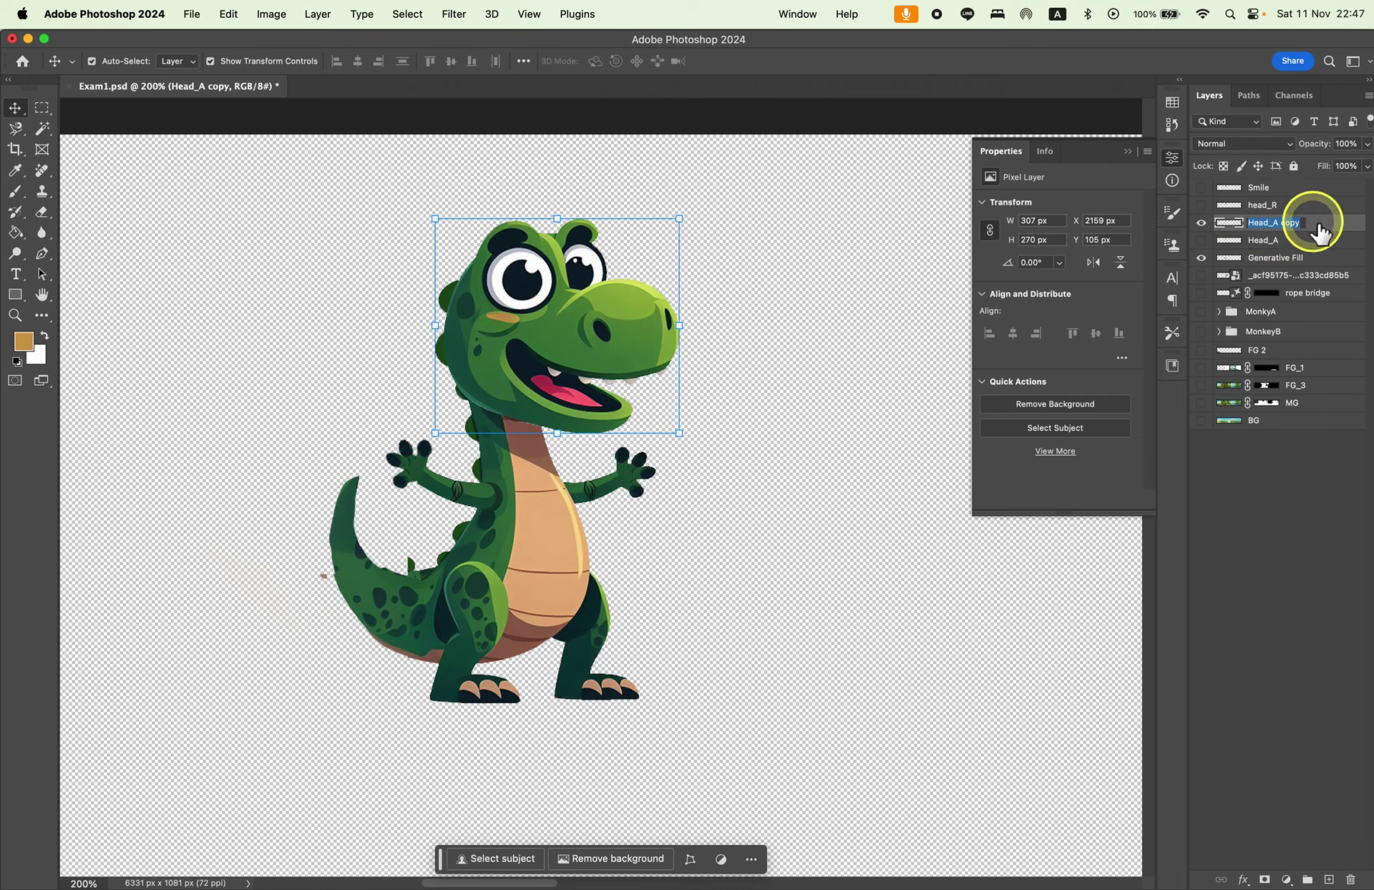
{"action": "left_click_drag", "start_coordinate": [1256, 223], "coordinate": [1300, 223]}
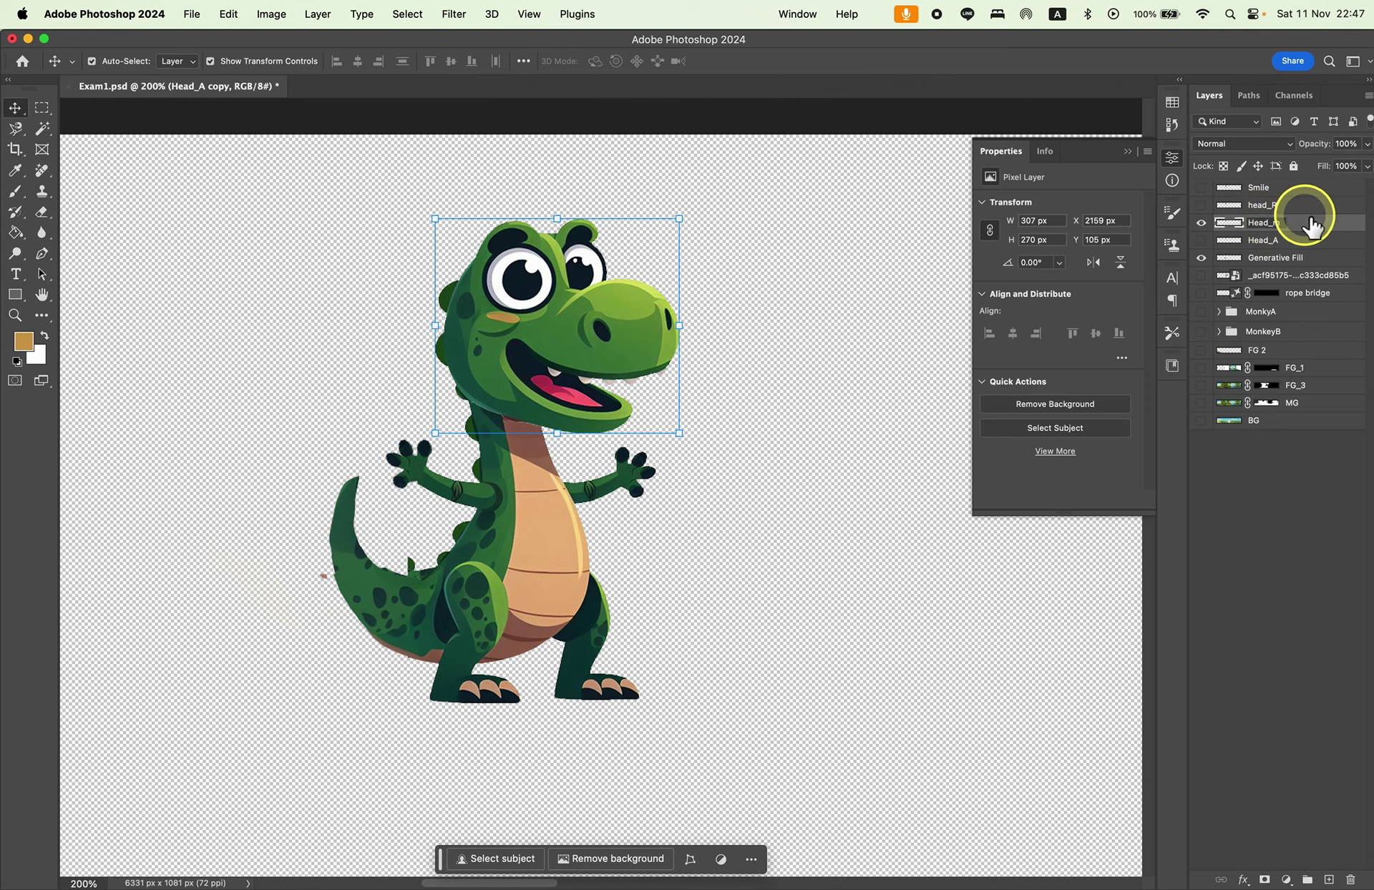
{"action": "key", "text": "Return"}
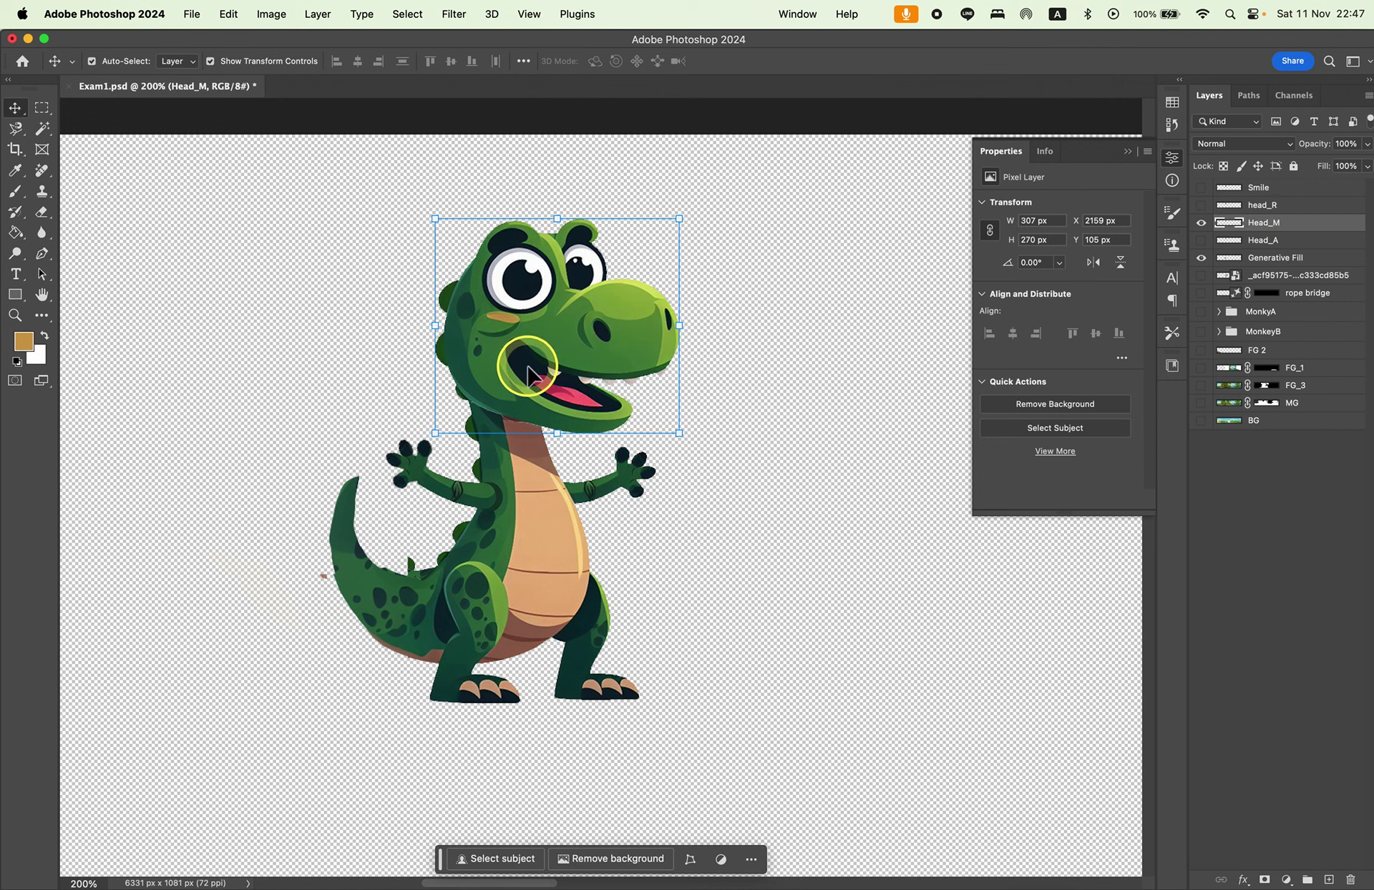
Outline the mouth interior with the Magnetic Lasso and delete the pink tongue from Head_M.
{"action": "left_click", "coordinate": [15, 129]}
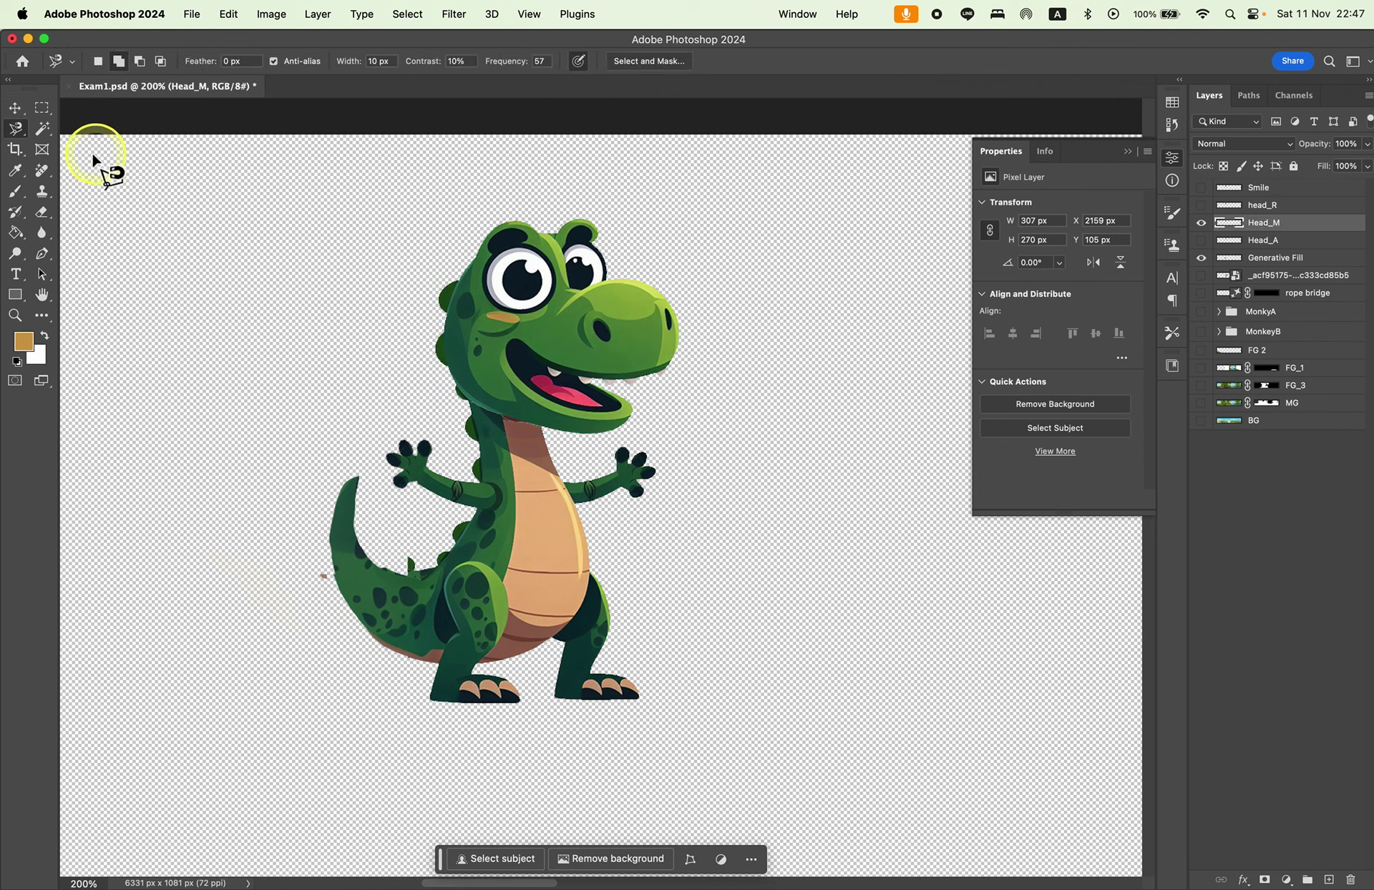
{"action": "right_click", "coordinate": [16, 129]}
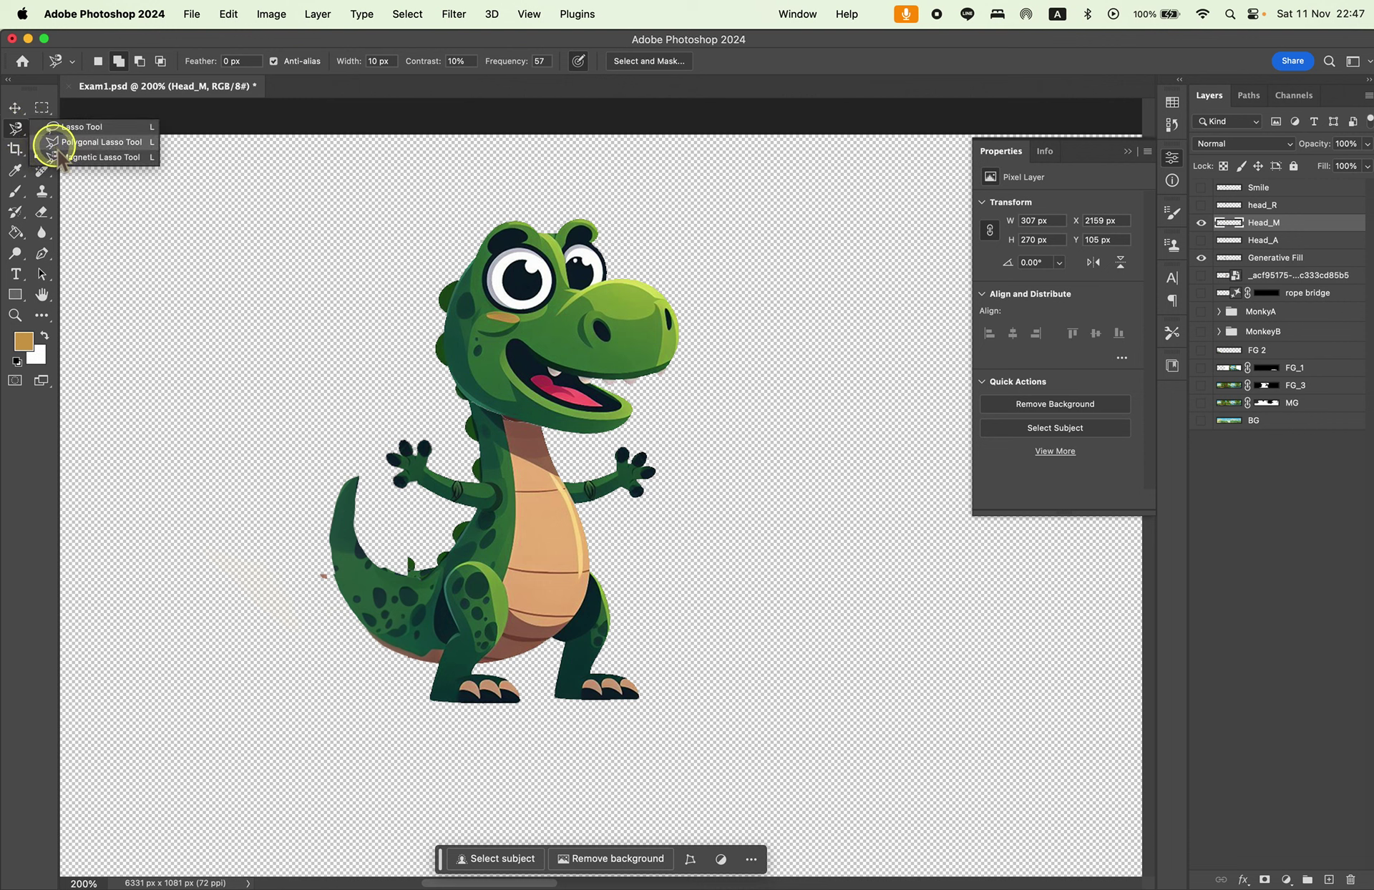
{"action": "left_click", "coordinate": [58, 147]}
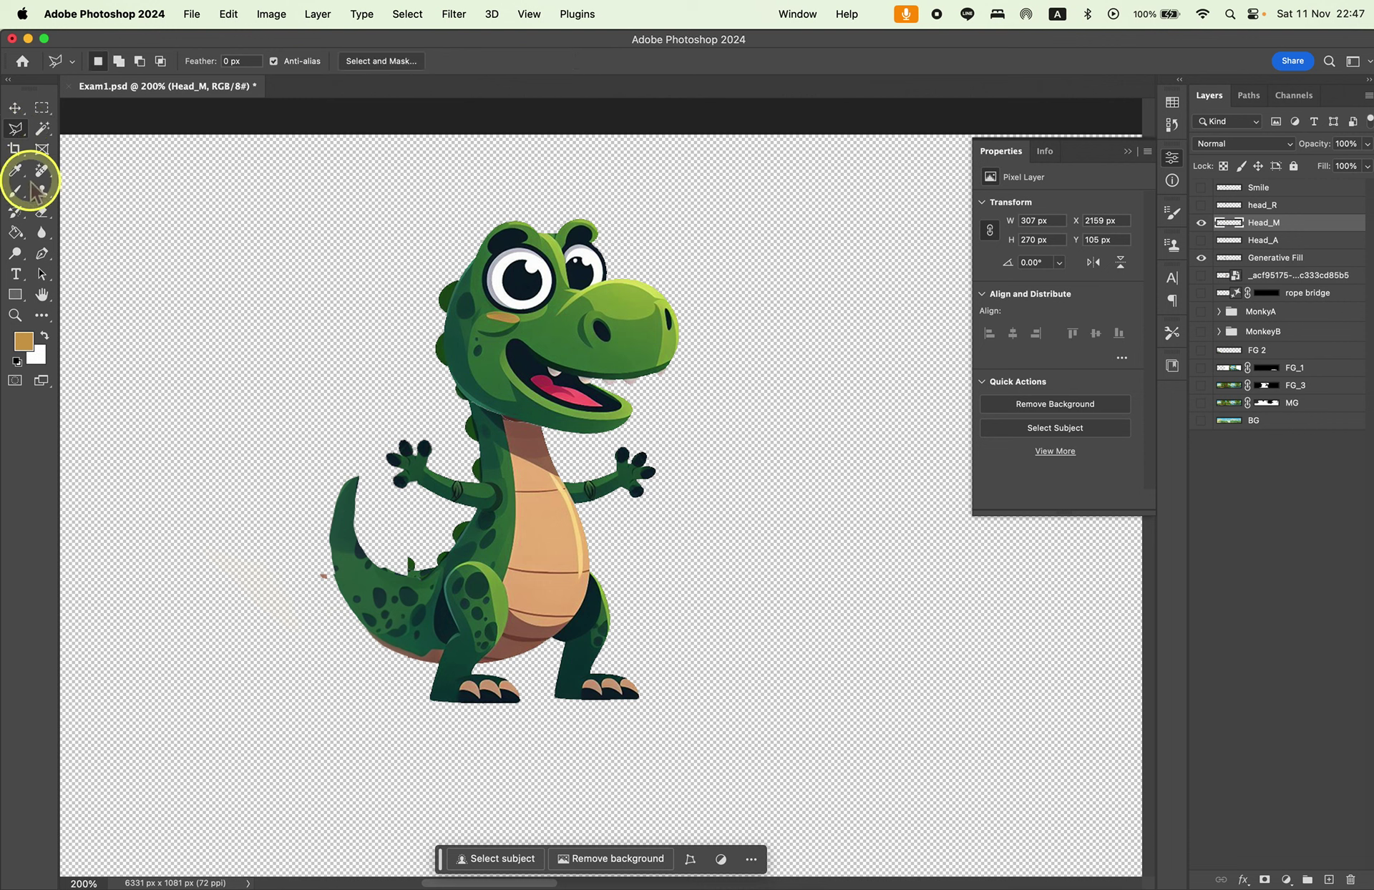
{"action": "right_click", "coordinate": [15, 129]}
{"action": "left_click", "coordinate": [65, 164]}
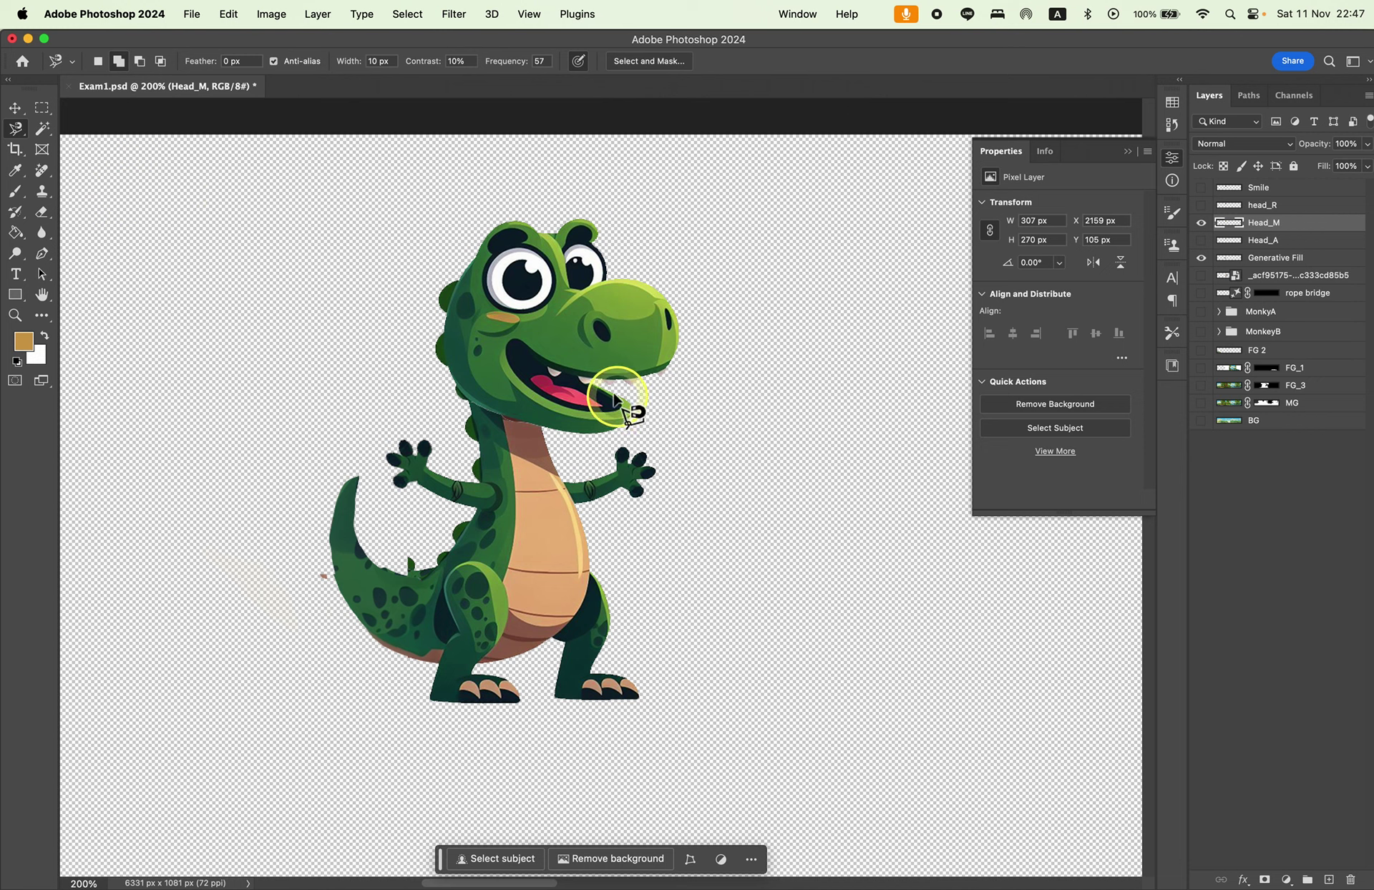
{"action": "left_click", "coordinate": [591, 388]}
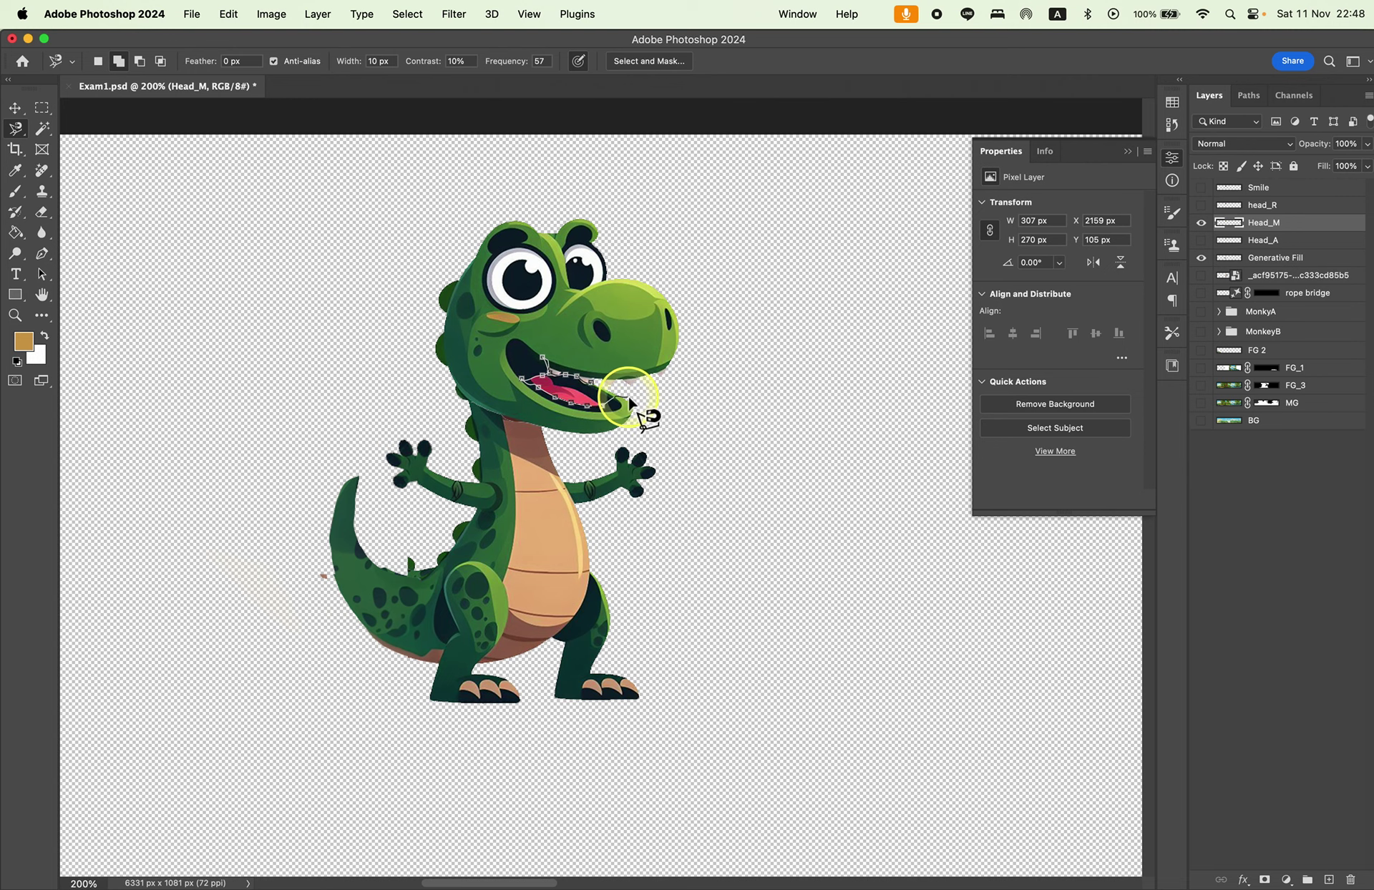
{"action": "left_click", "coordinate": [607, 410]}
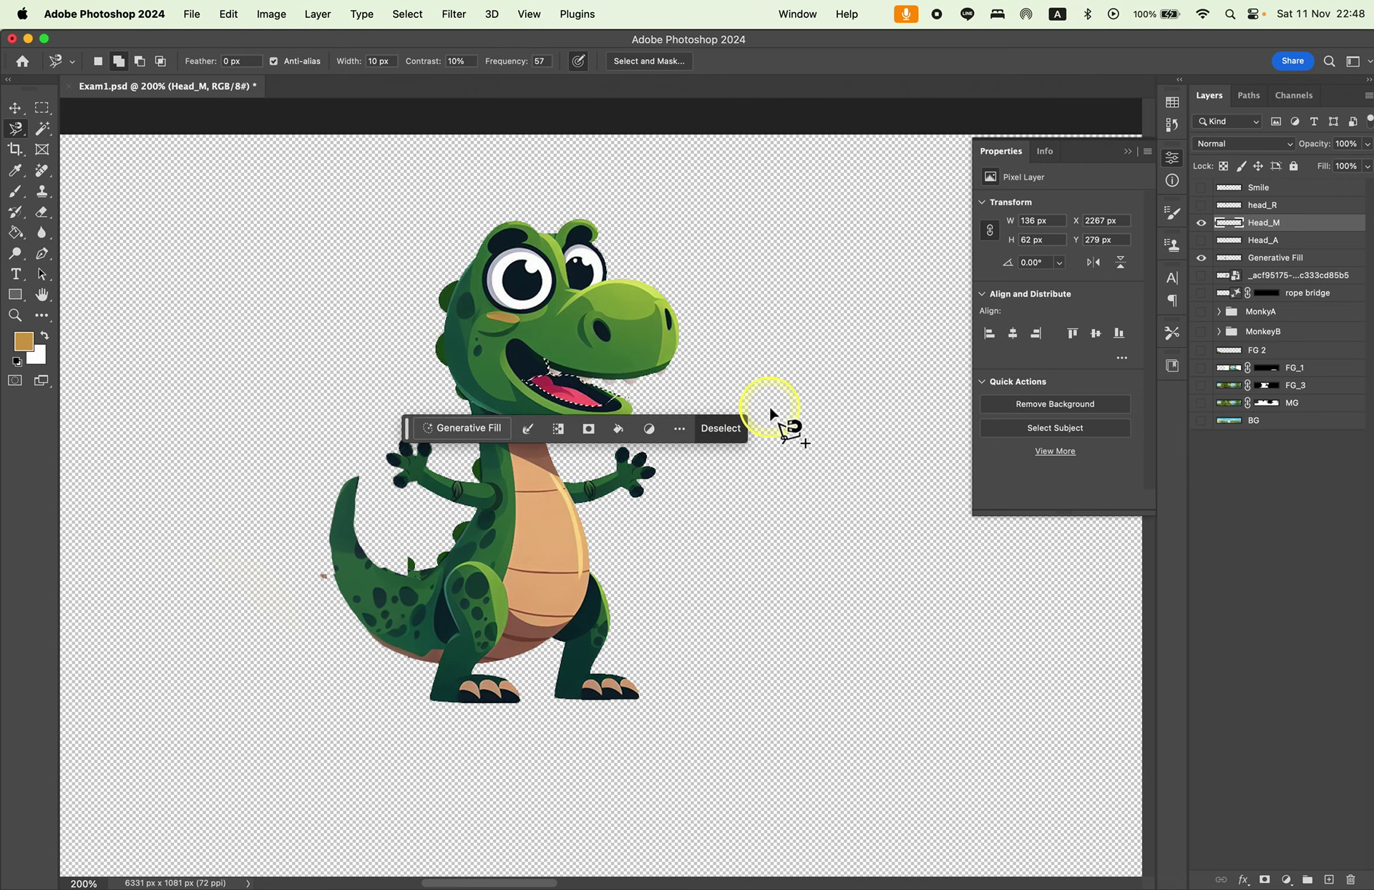
{"action": "key", "text": "super+equal"}
{"action": "key", "text": "super+equal"}
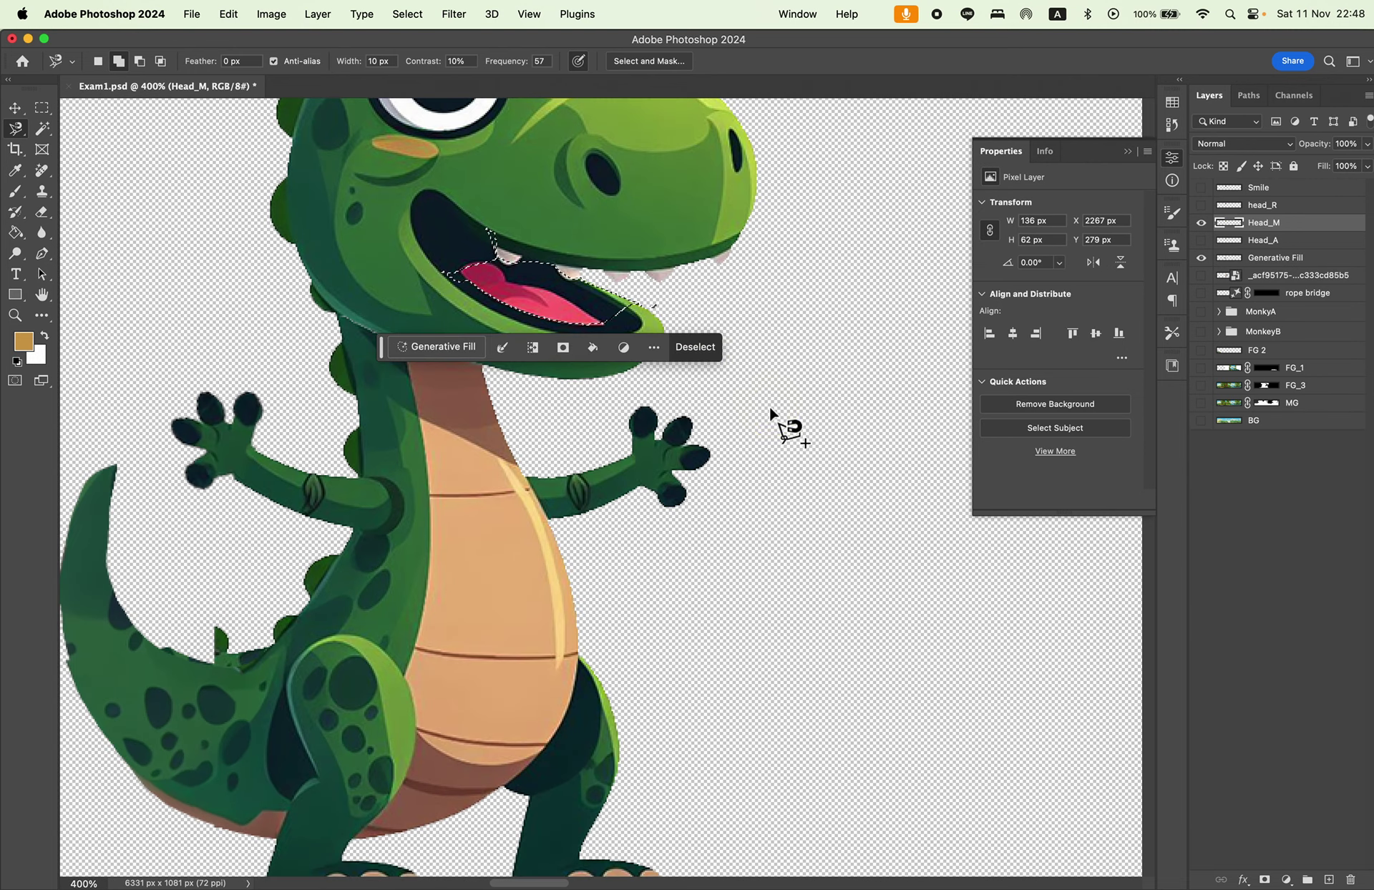
{"action": "key", "text": "Delete"}
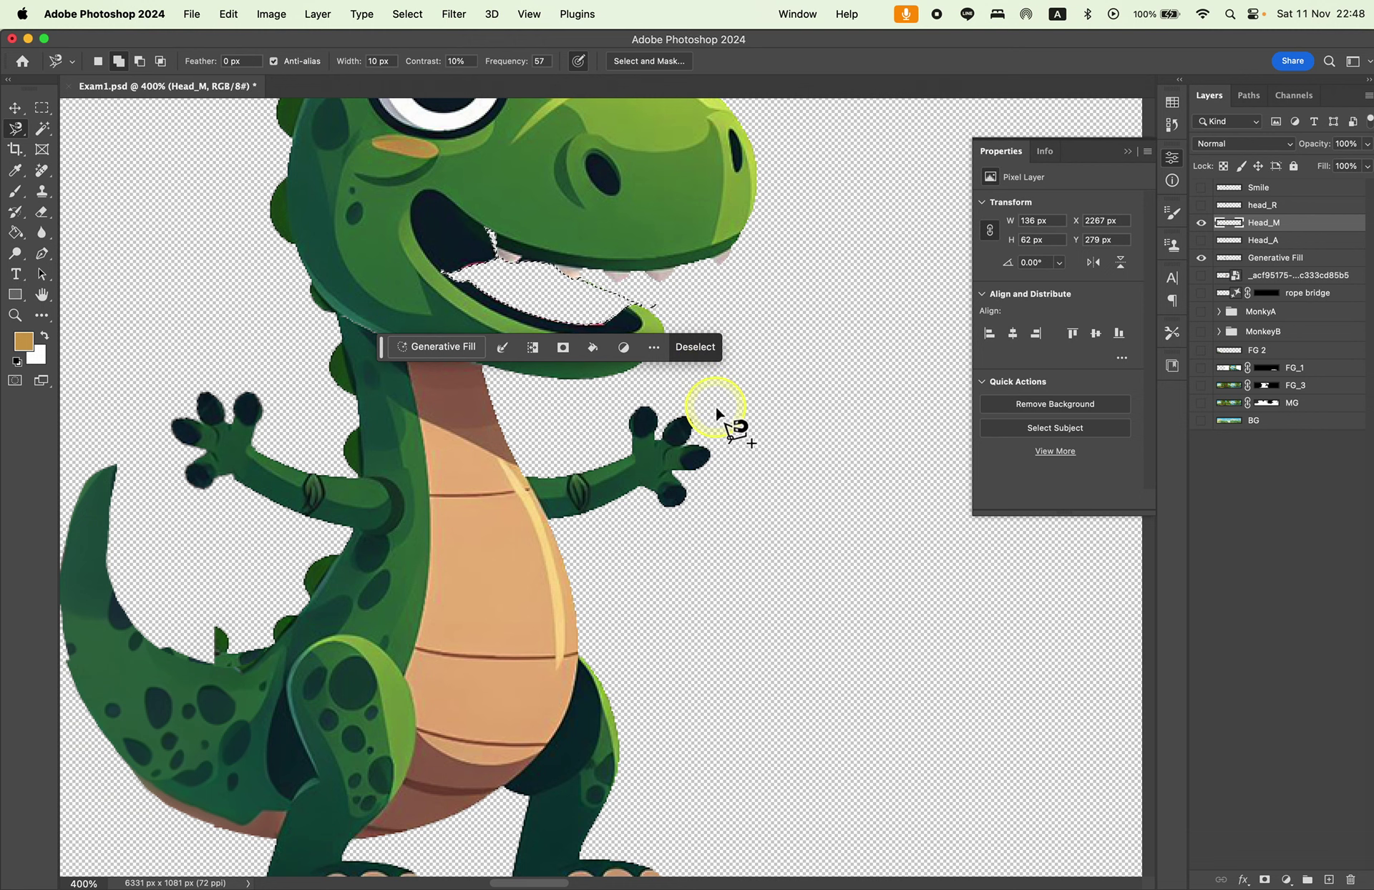
Scroll up to the head and clear the rough selection around the mouth.
{"action": "scroll", "coordinate": [716, 414], "scroll_direction": "up", "scroll_amount": 1}
{"action": "scroll", "coordinate": [716, 414], "scroll_direction": "up", "scroll_amount": 1}
{"action": "scroll", "coordinate": [716, 414], "scroll_direction": "up", "scroll_amount": 3}
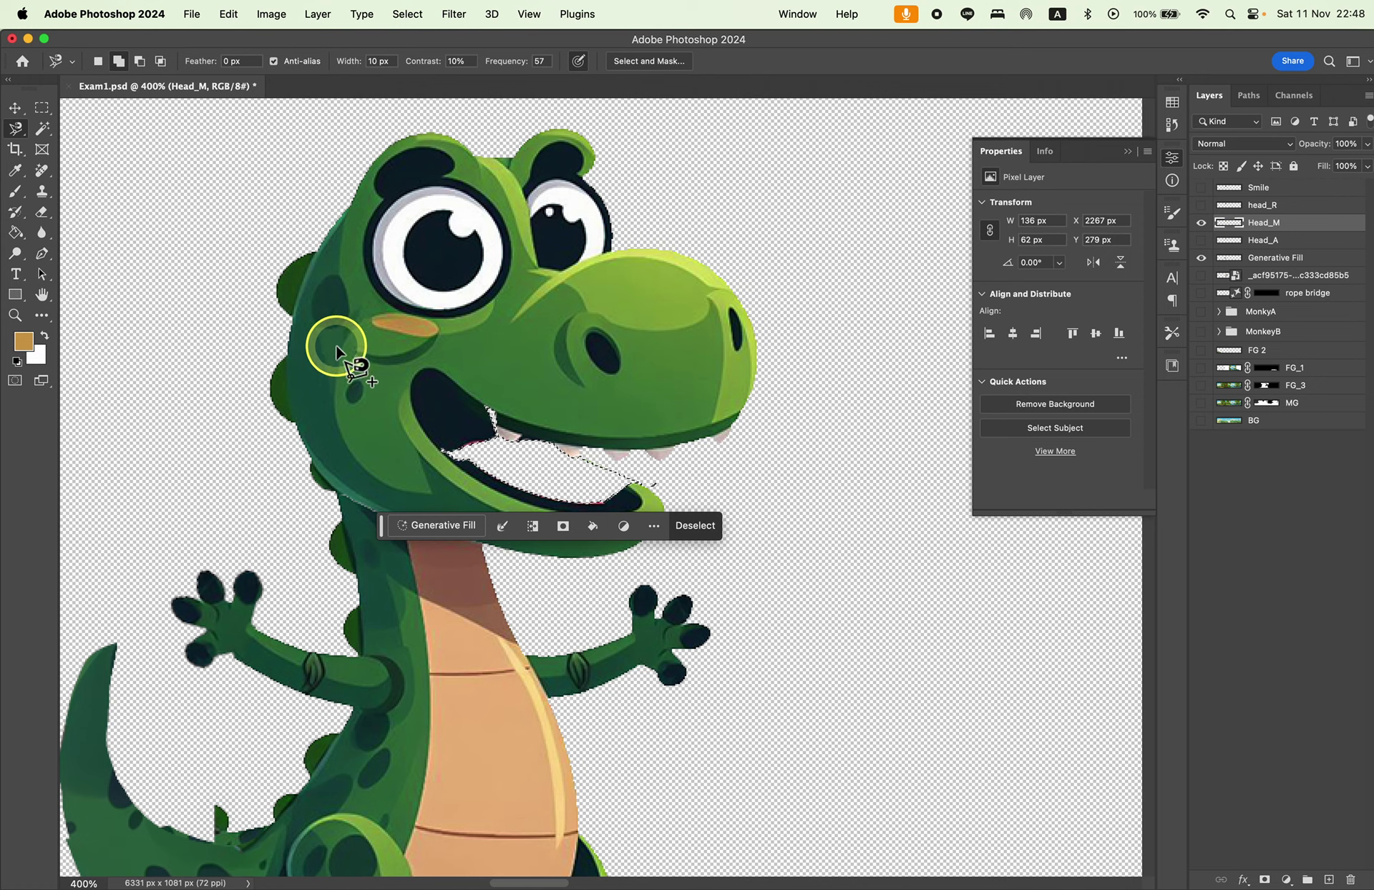
{"action": "left_click", "coordinate": [42, 107]}
Trace the dinosaur's lower jaw with the freehand Lasso.
{"action": "left_click", "coordinate": [188, 255]}
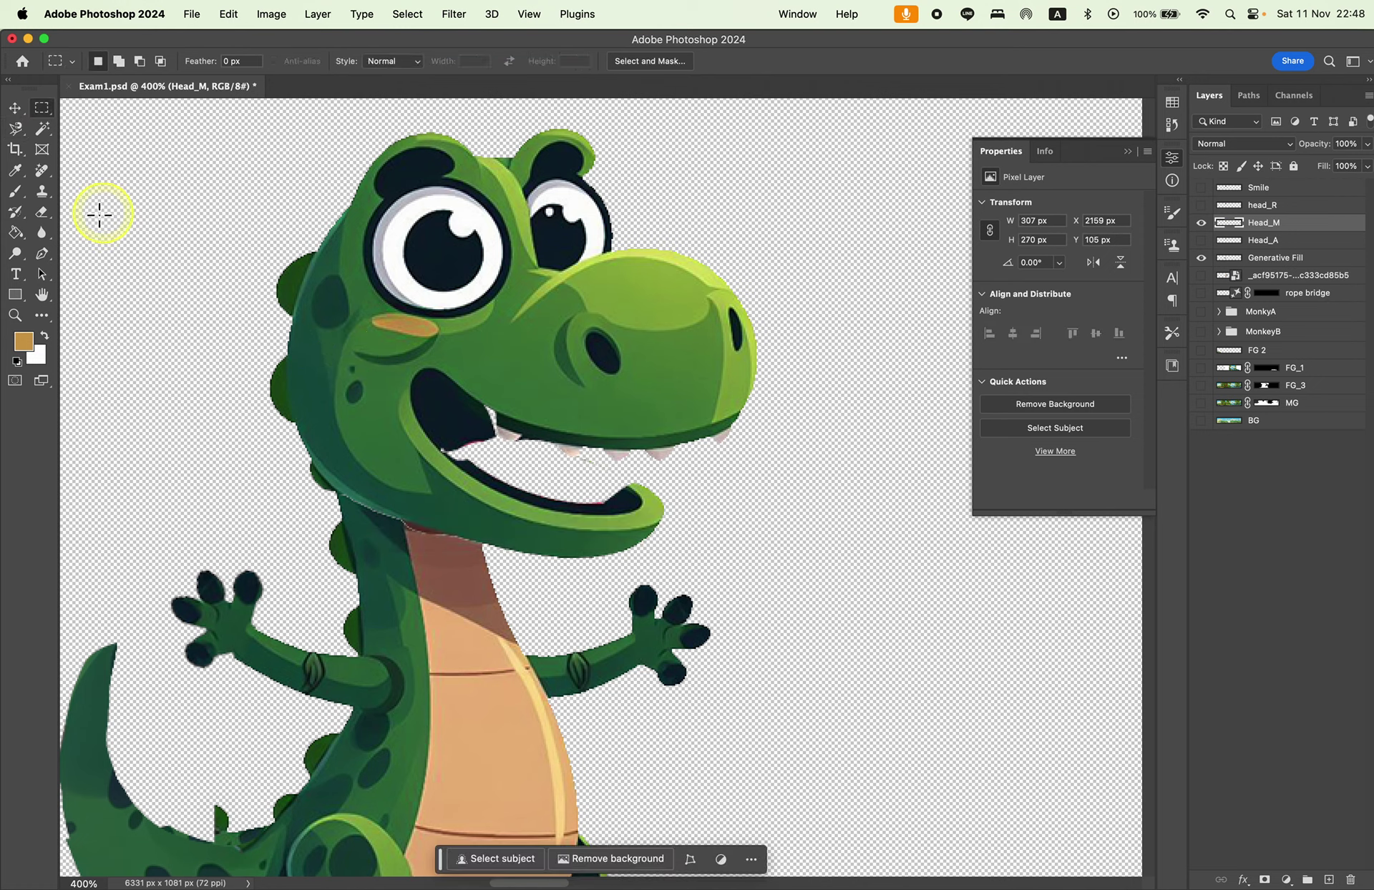
{"action": "left_click_drag", "start_coordinate": [15, 128], "coordinate": [68, 133]}
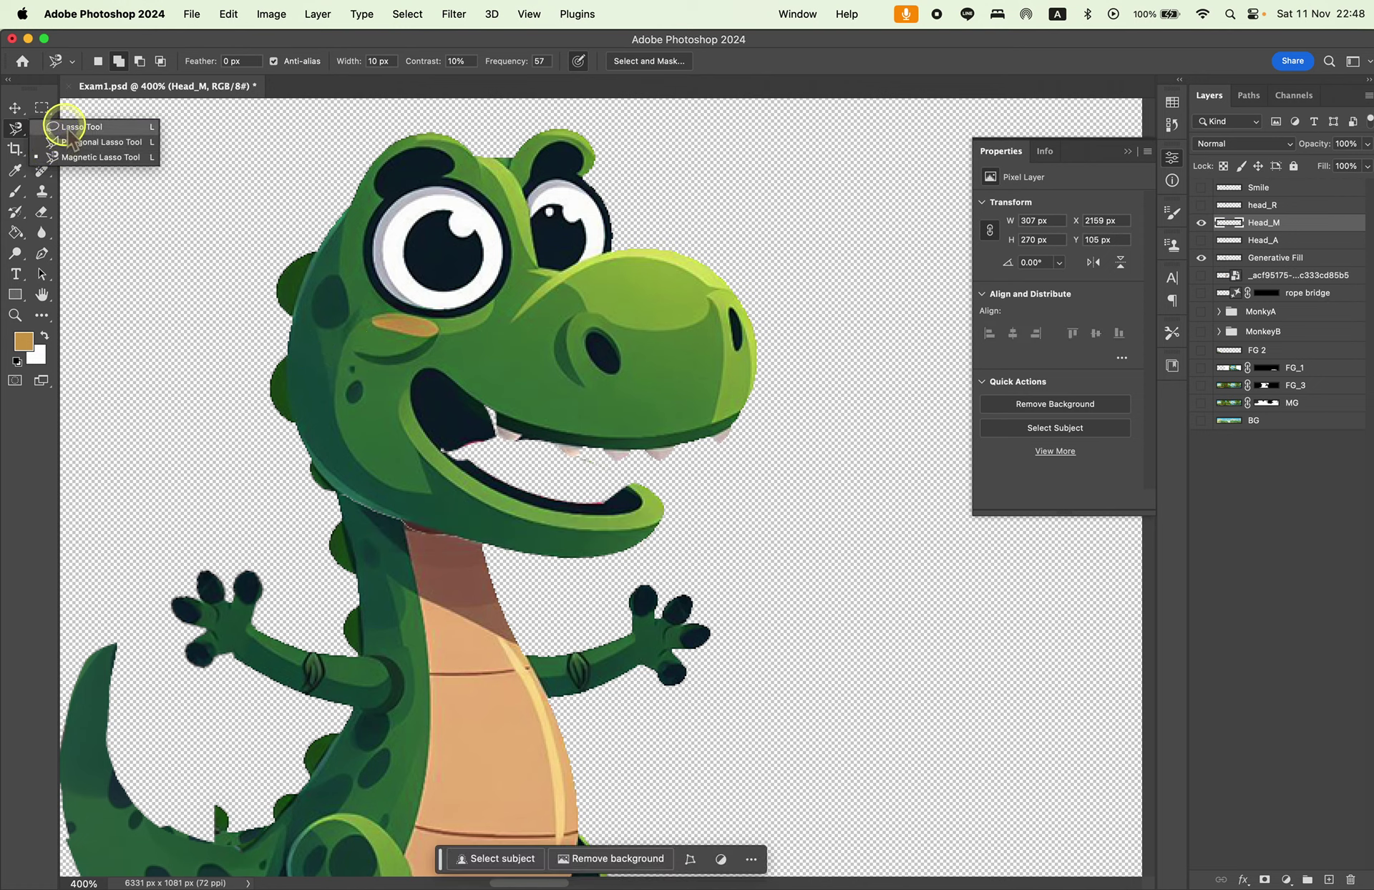
{"action": "left_click", "coordinate": [68, 129]}
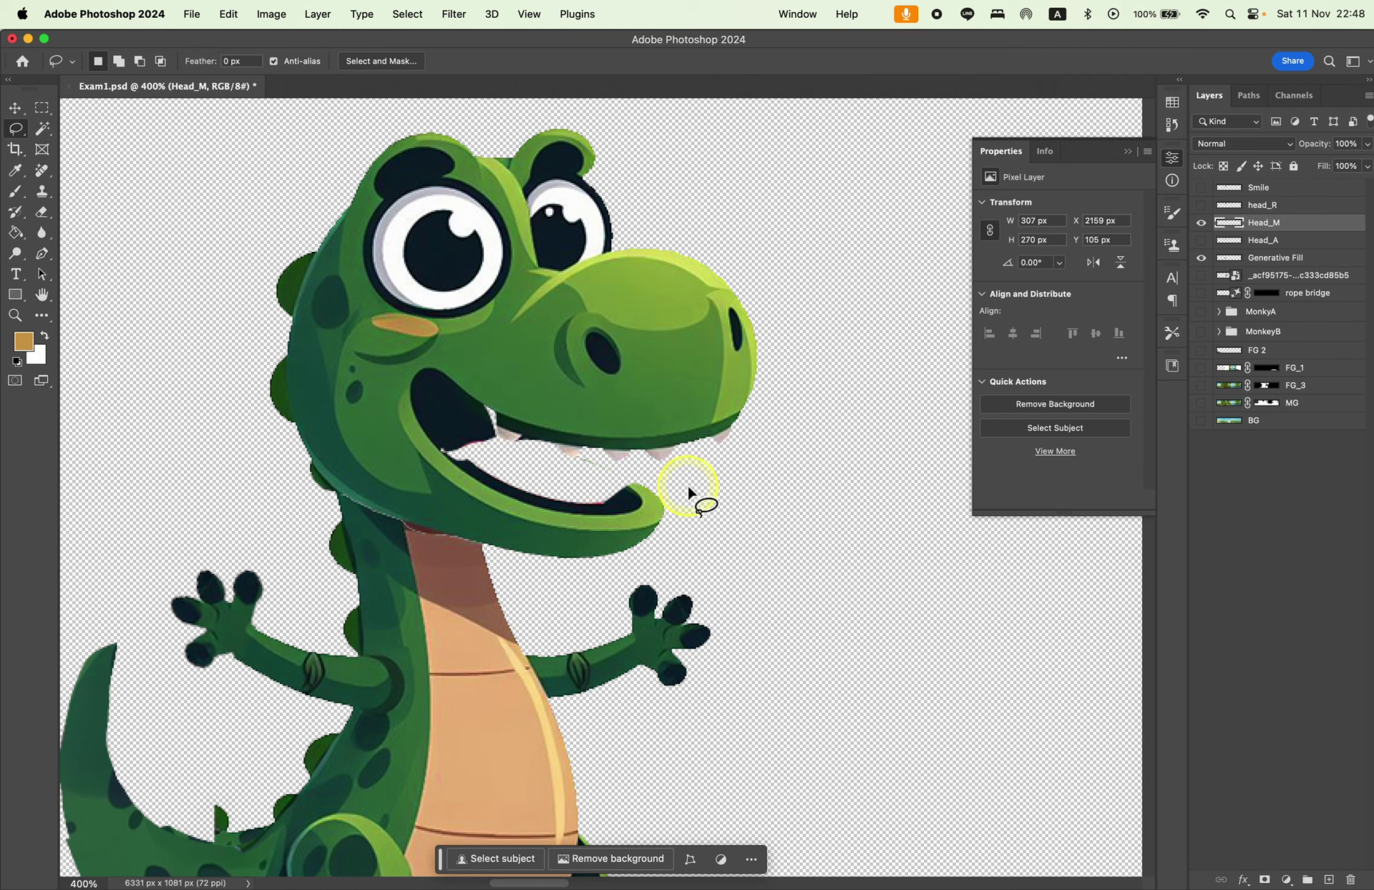
{"action": "left_click_drag", "start_coordinate": [665, 476], "coordinate": [617, 476]}
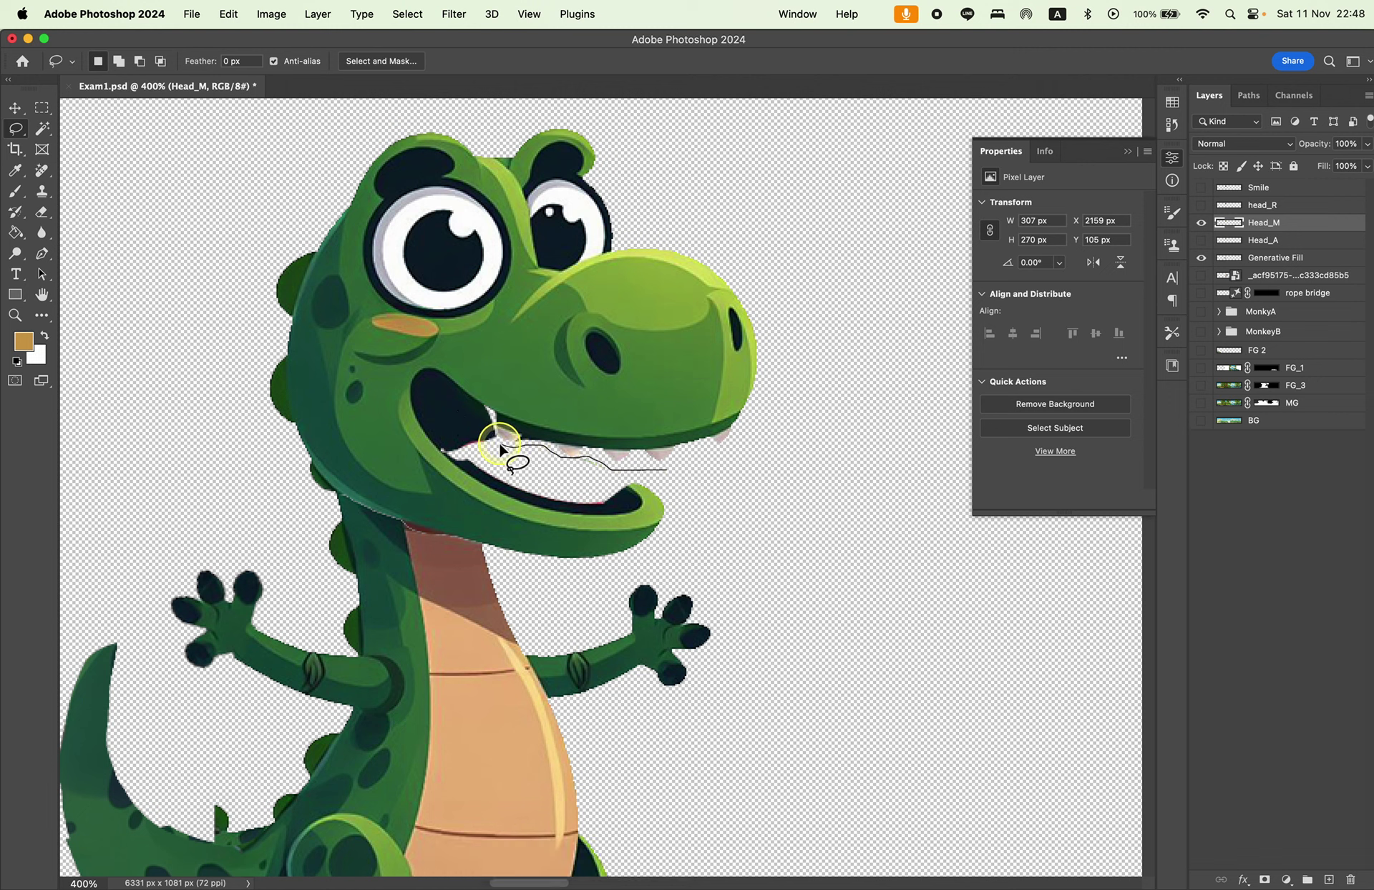
{"action": "mouse_move", "coordinate": [490, 411]}
{"action": "left_mouse_down"}
{"action": "mouse_move", "coordinate": [427, 429]}
{"action": "mouse_move", "coordinate": [446, 553]}
{"action": "left_mouse_up"}
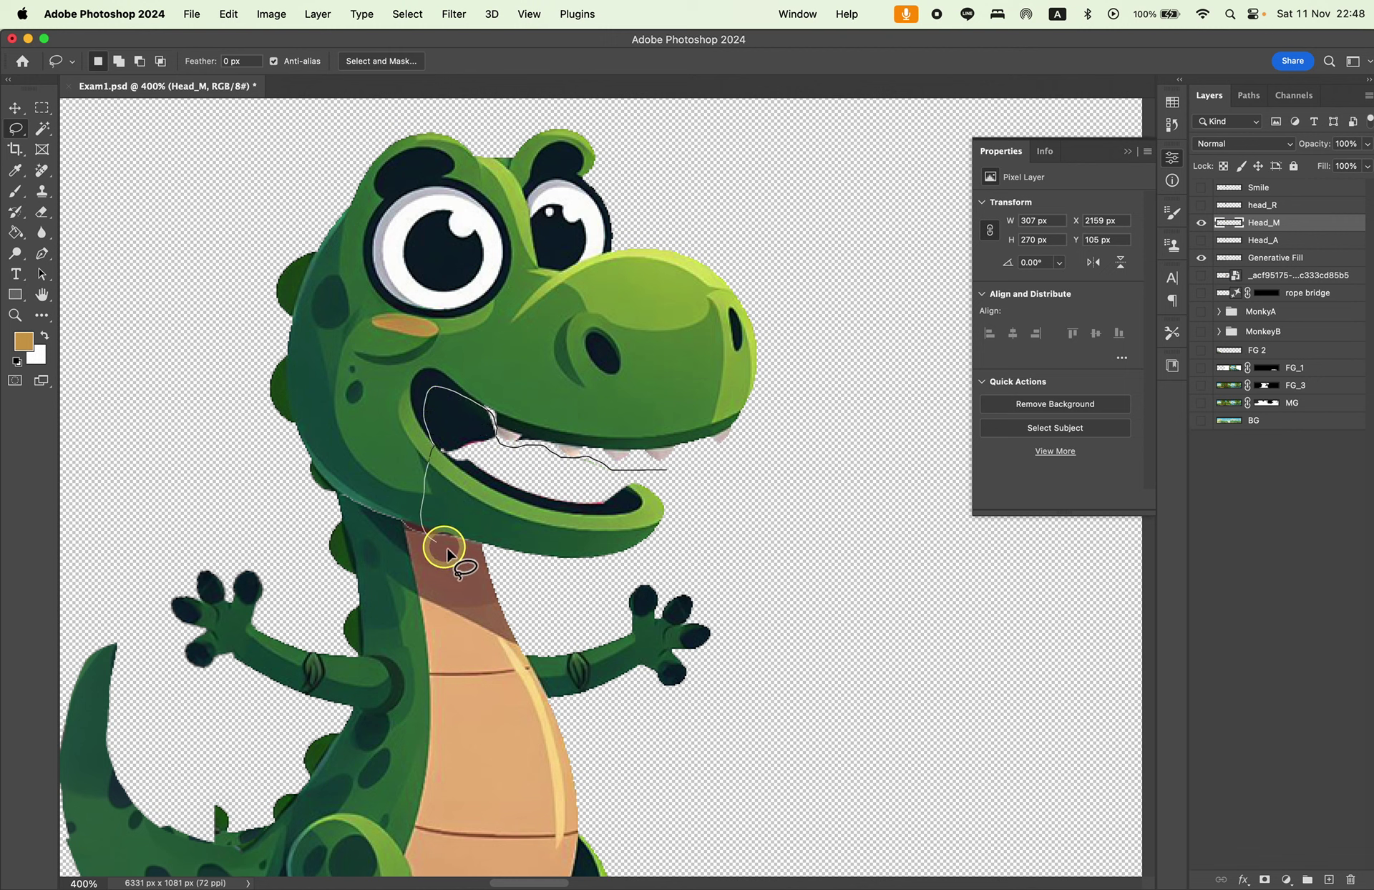
{"action": "left_click_drag", "start_coordinate": [665, 560], "coordinate": [698, 494]}
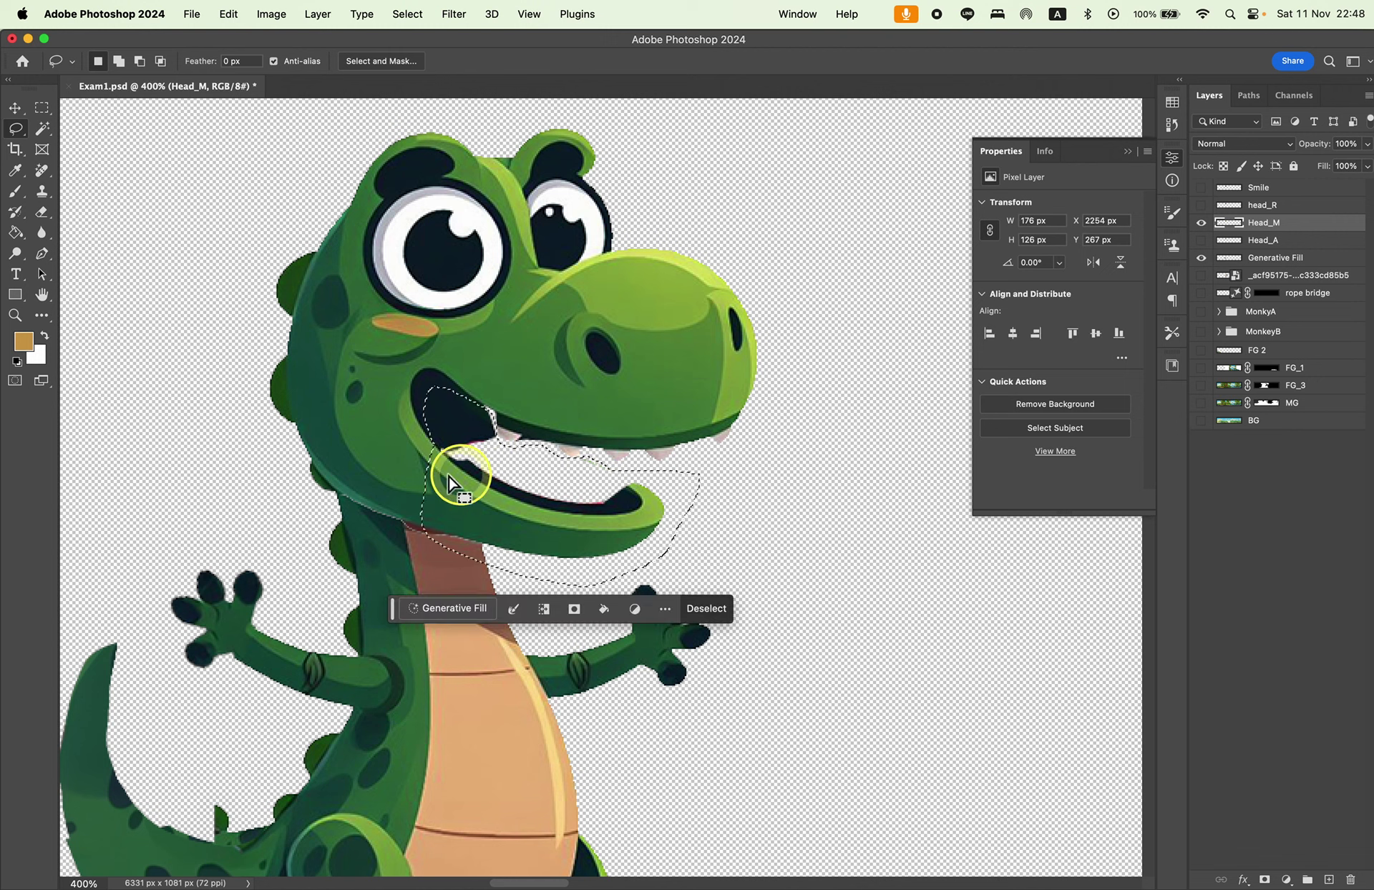
Skew the selected jaw upward by its right corner and move it toward the snout.
{"action": "left_click", "coordinate": [14, 107]}
{"action": "right_click", "coordinate": [703, 496]}
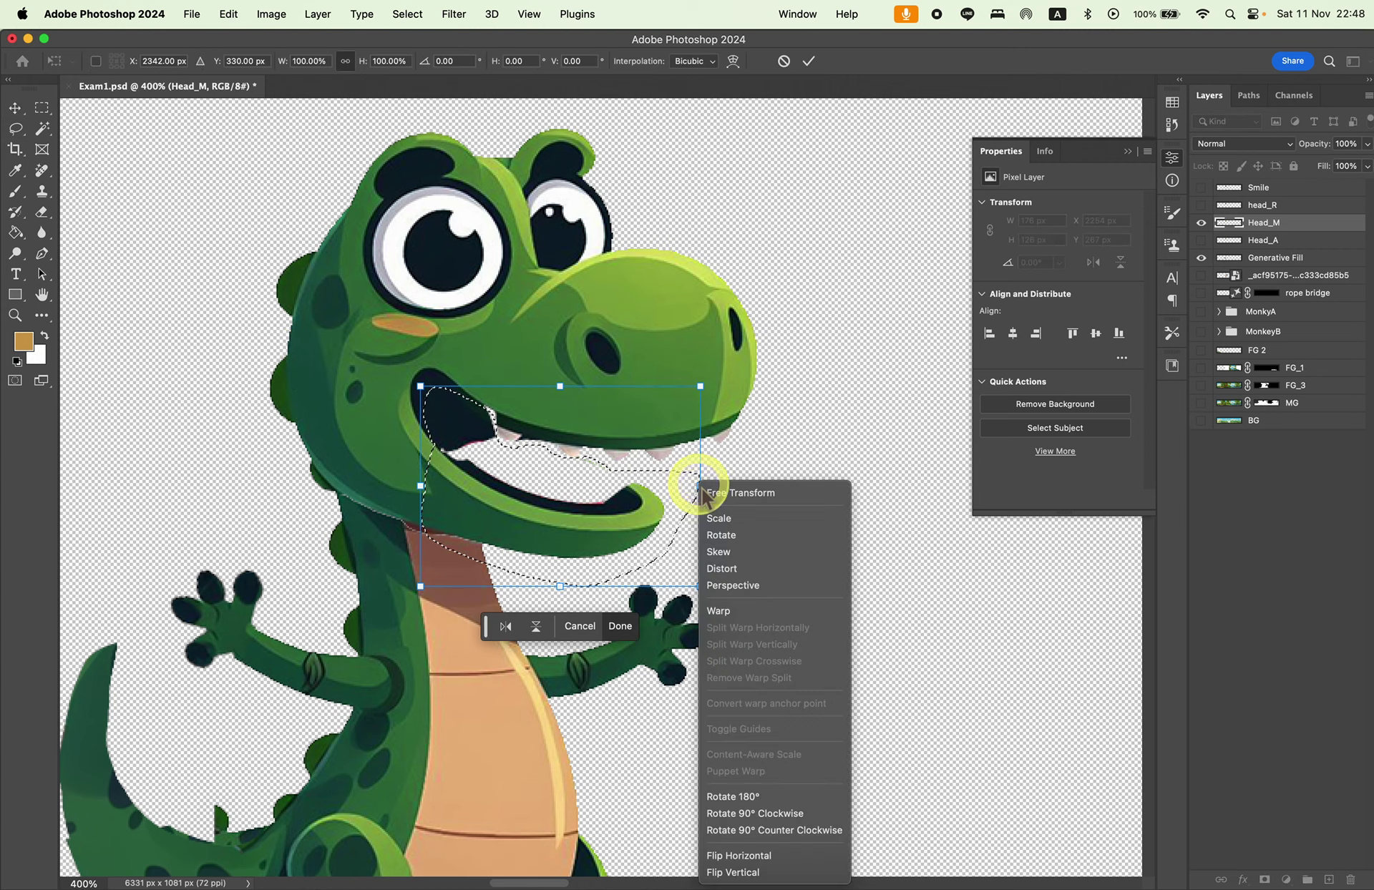
{"action": "left_click", "coordinate": [743, 615]}
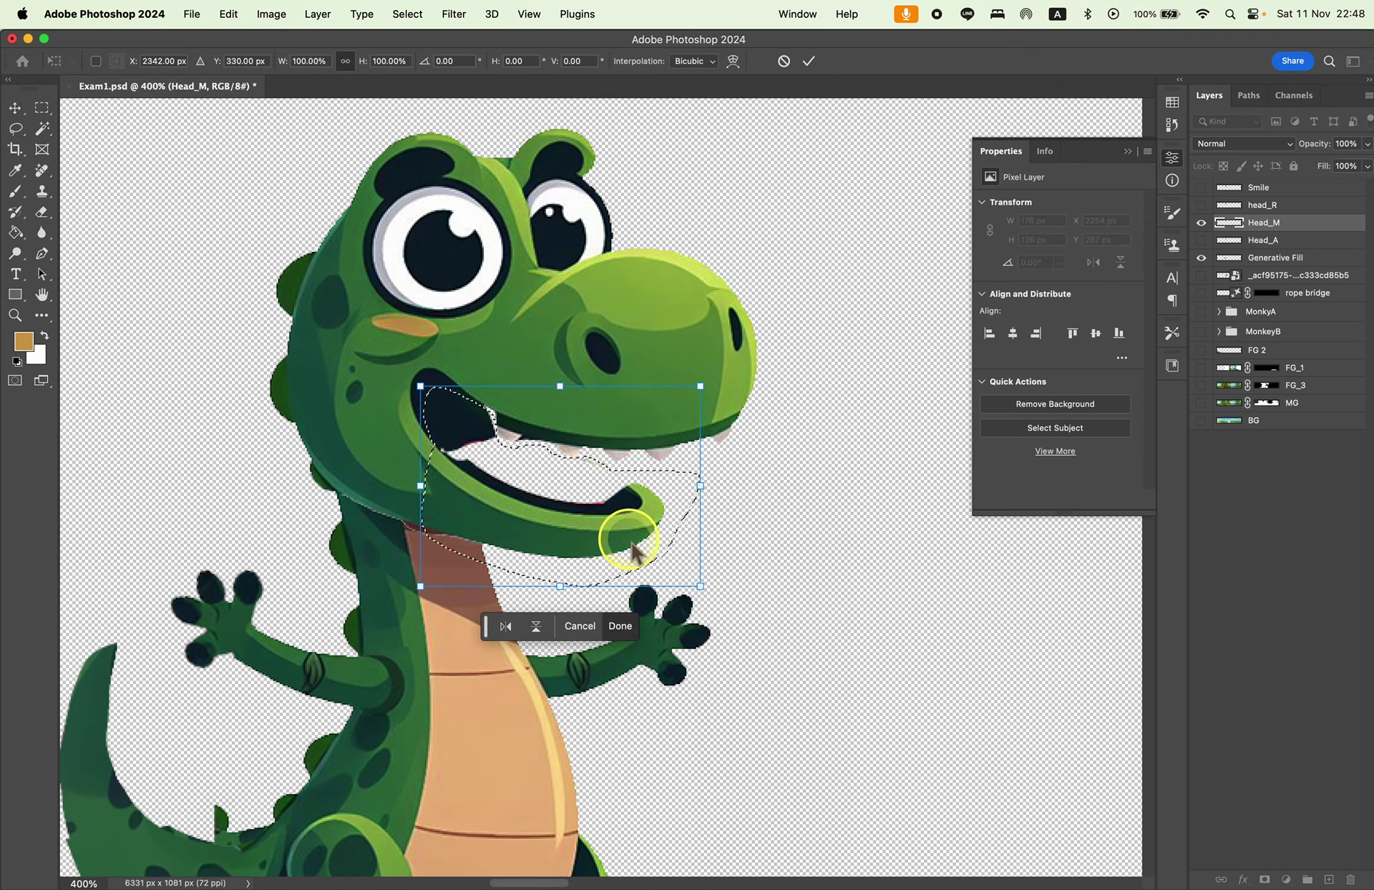
{"action": "right_click", "coordinate": [620, 490]}
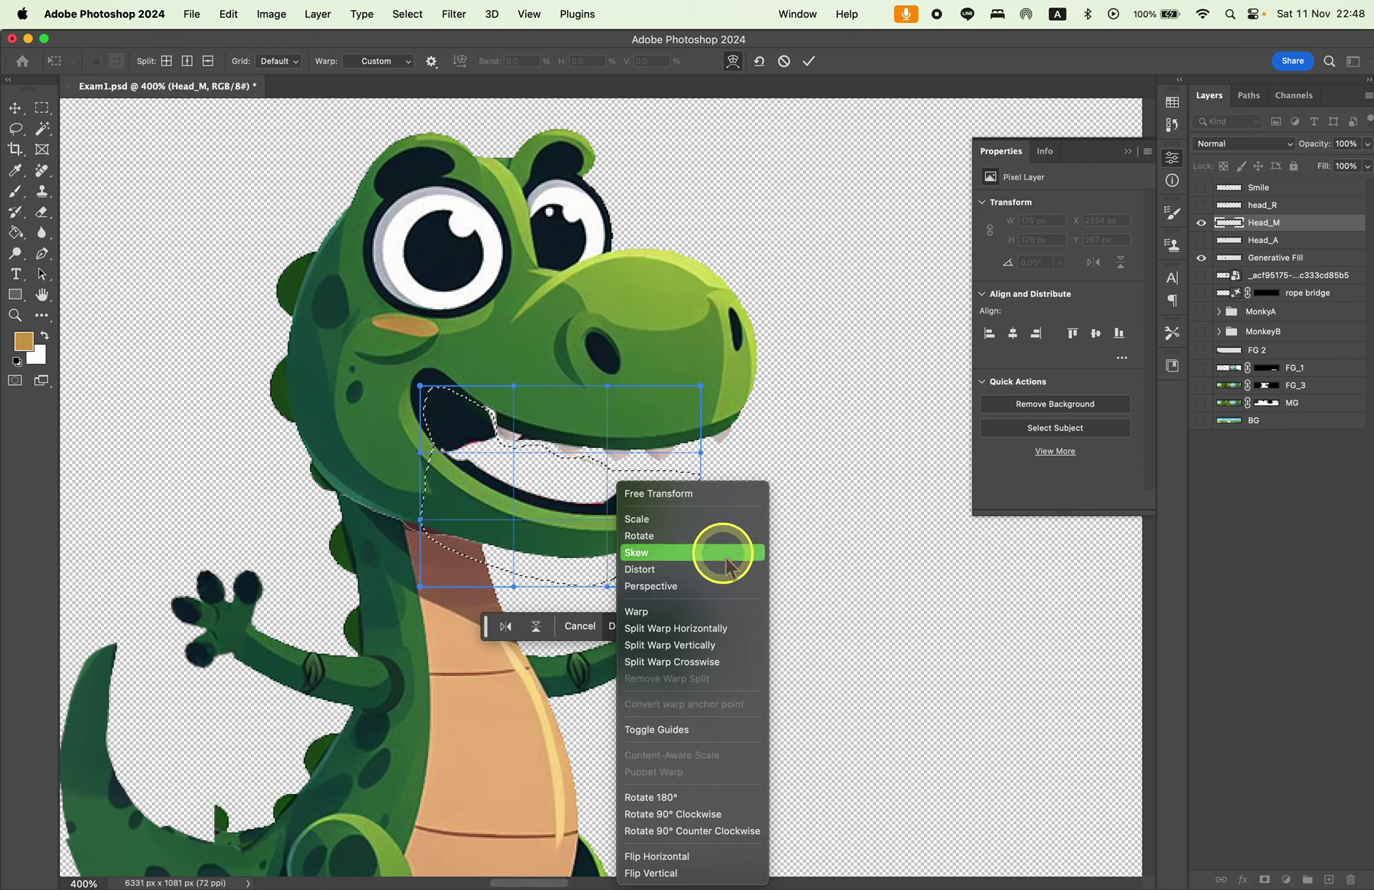
{"action": "left_click", "coordinate": [712, 586]}
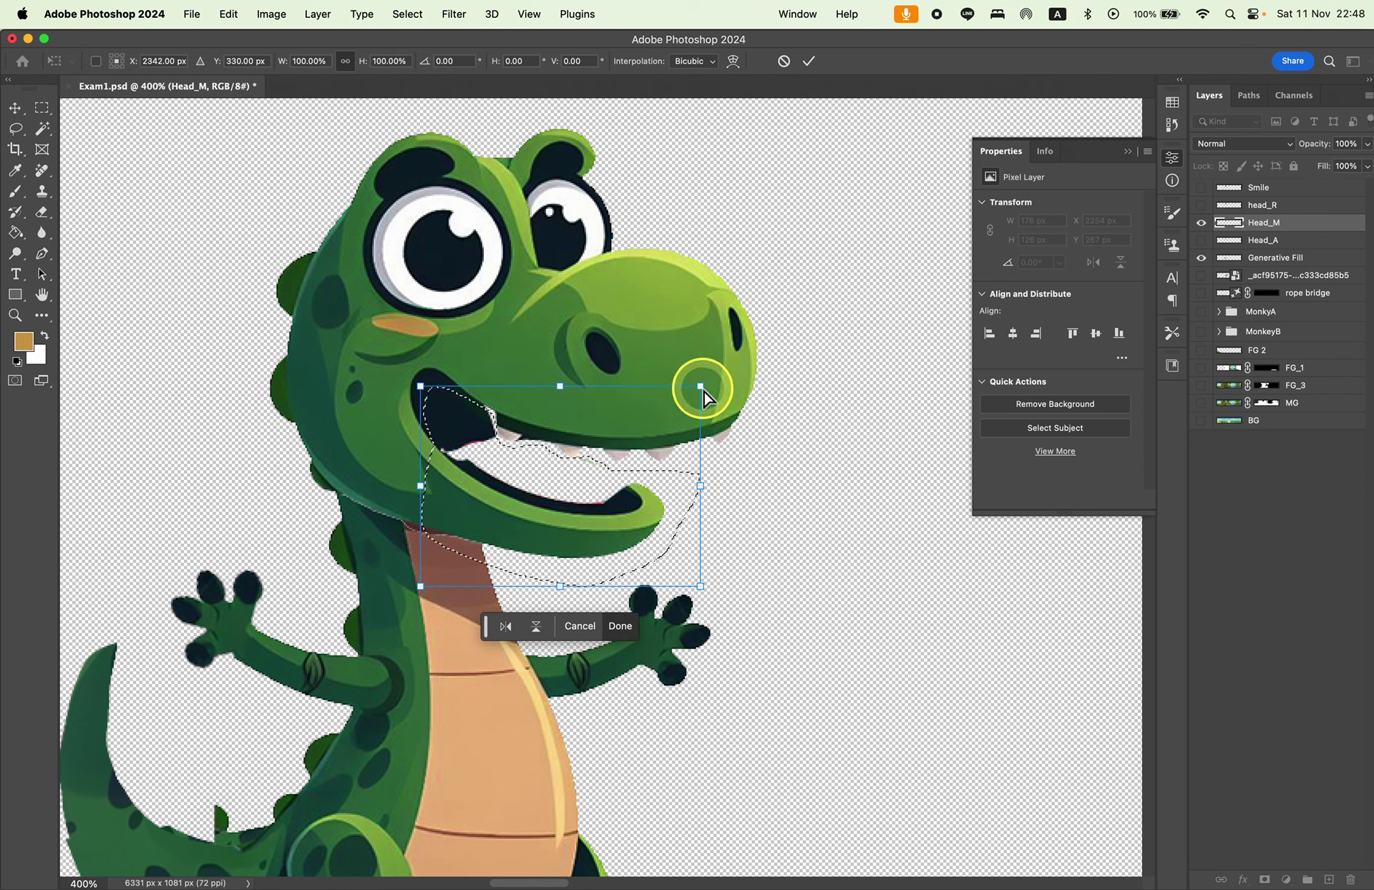
{"action": "left_click_drag", "start_coordinate": [695, 399], "coordinate": [726, 286]}
{"action": "mouse_move", "coordinate": [594, 460]}
{"action": "left_mouse_down"}
{"action": "mouse_move", "coordinate": [621, 486]}
{"action": "mouse_move", "coordinate": [627, 469]}
{"action": "left_mouse_up"}
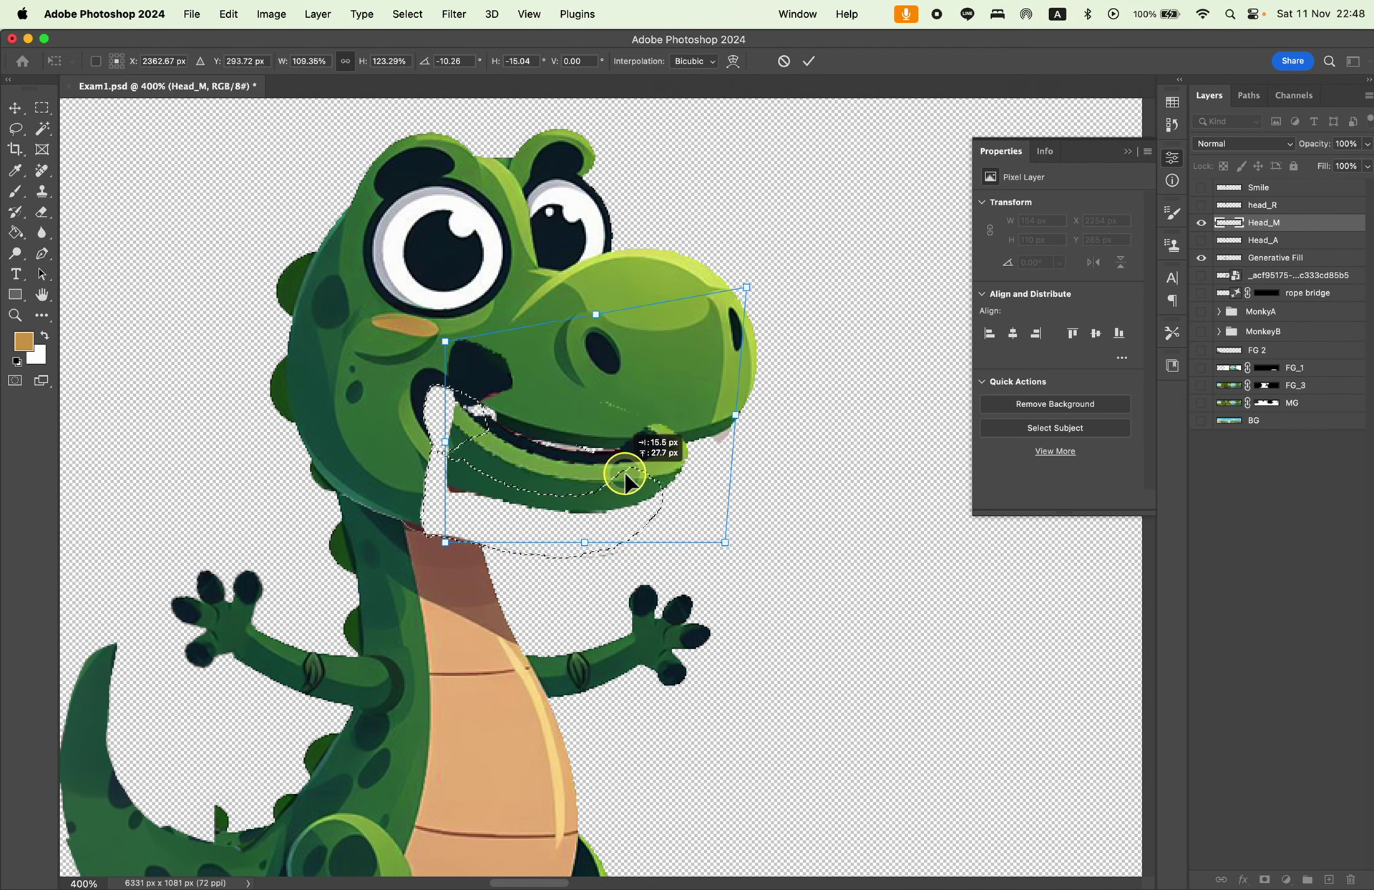
{"action": "left_click_drag", "start_coordinate": [544, 474], "coordinate": [508, 450]}
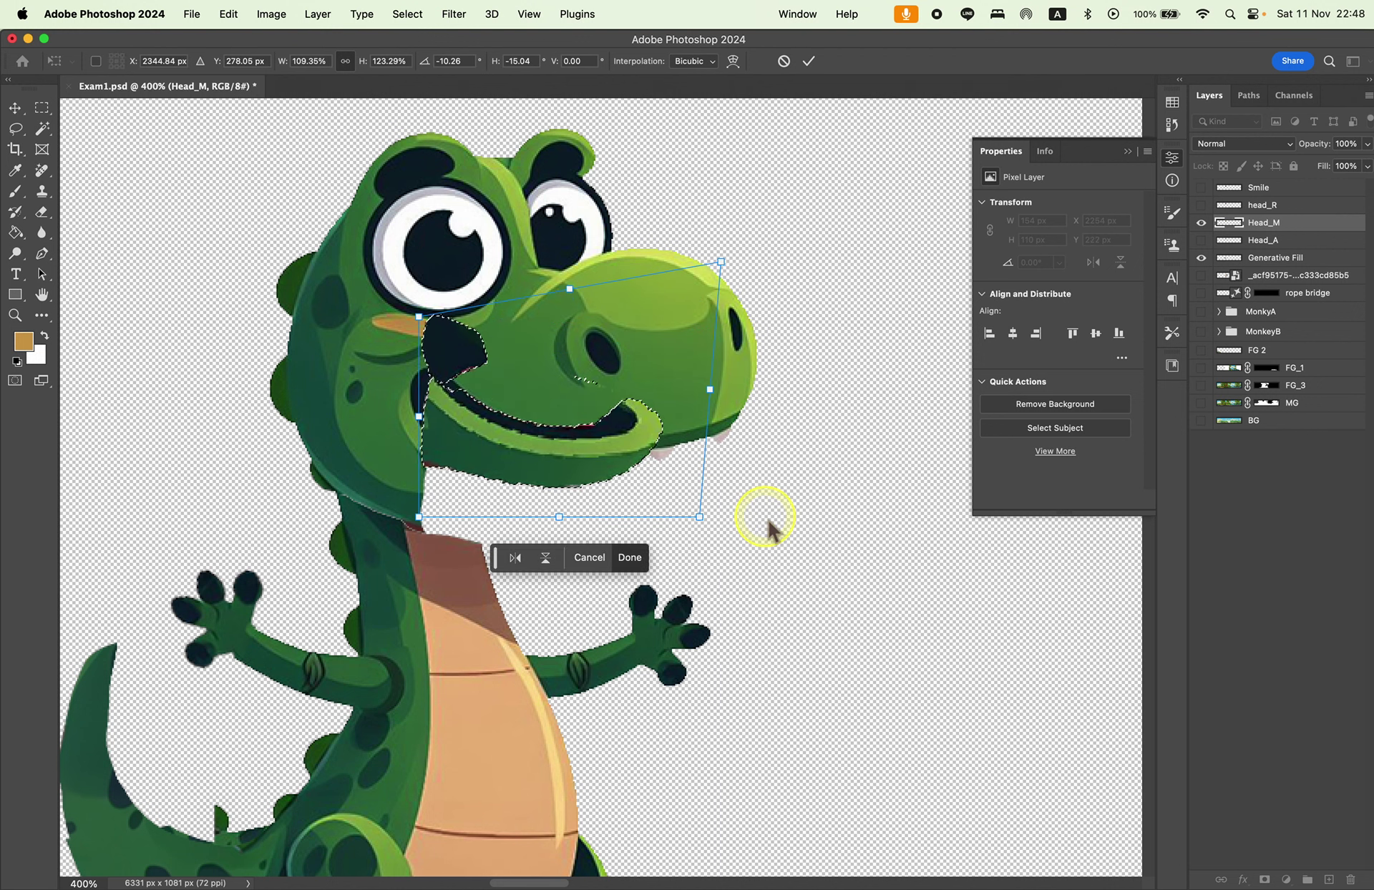
Cut the jaw out of Head_M, paste it onto a new layer, and move it up.
{"action": "left_click", "coordinate": [15, 108]}
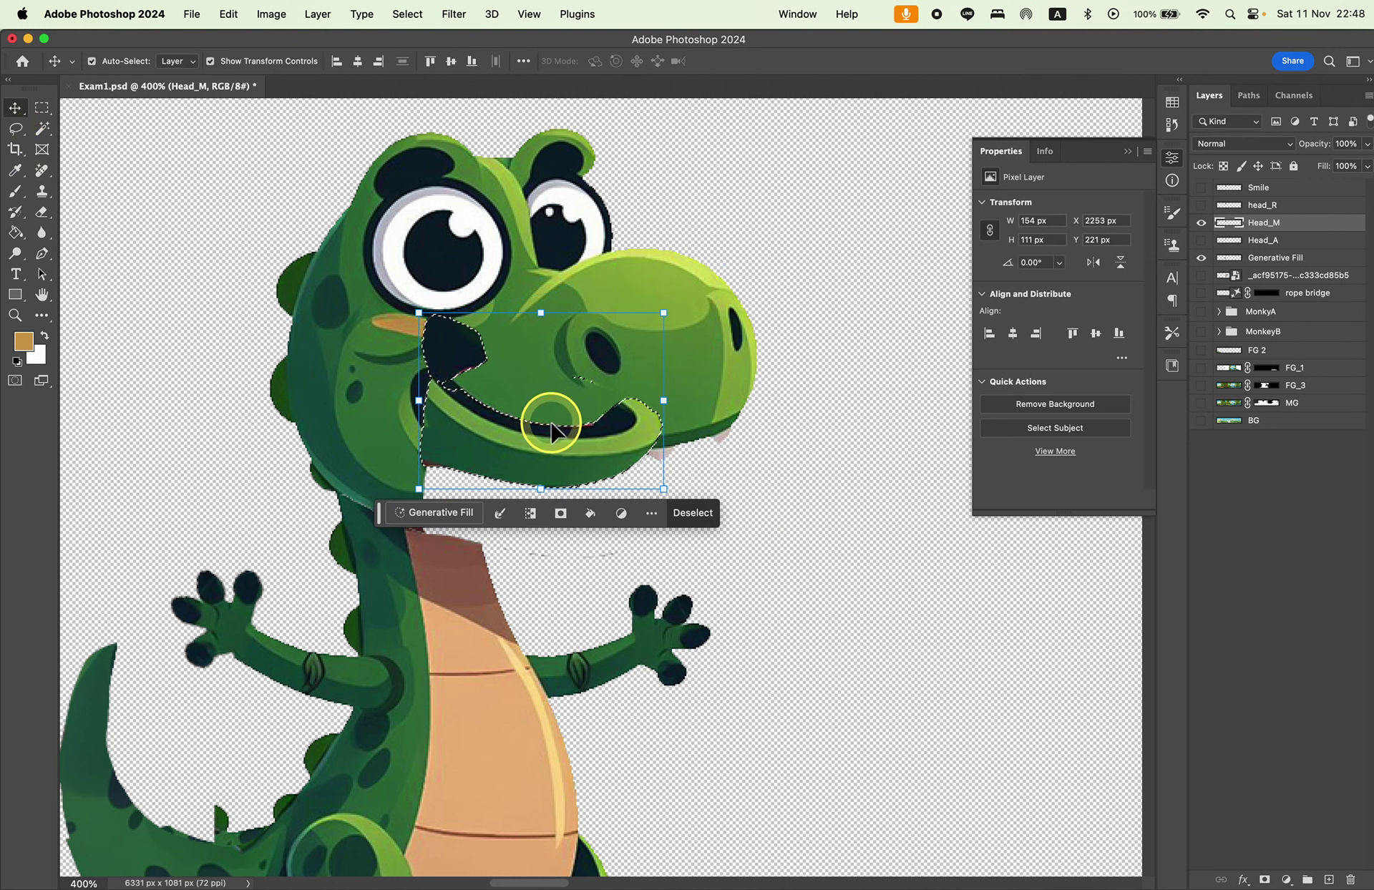
{"action": "key", "text": "Delete"}
{"action": "key", "text": "ctrl+d"}
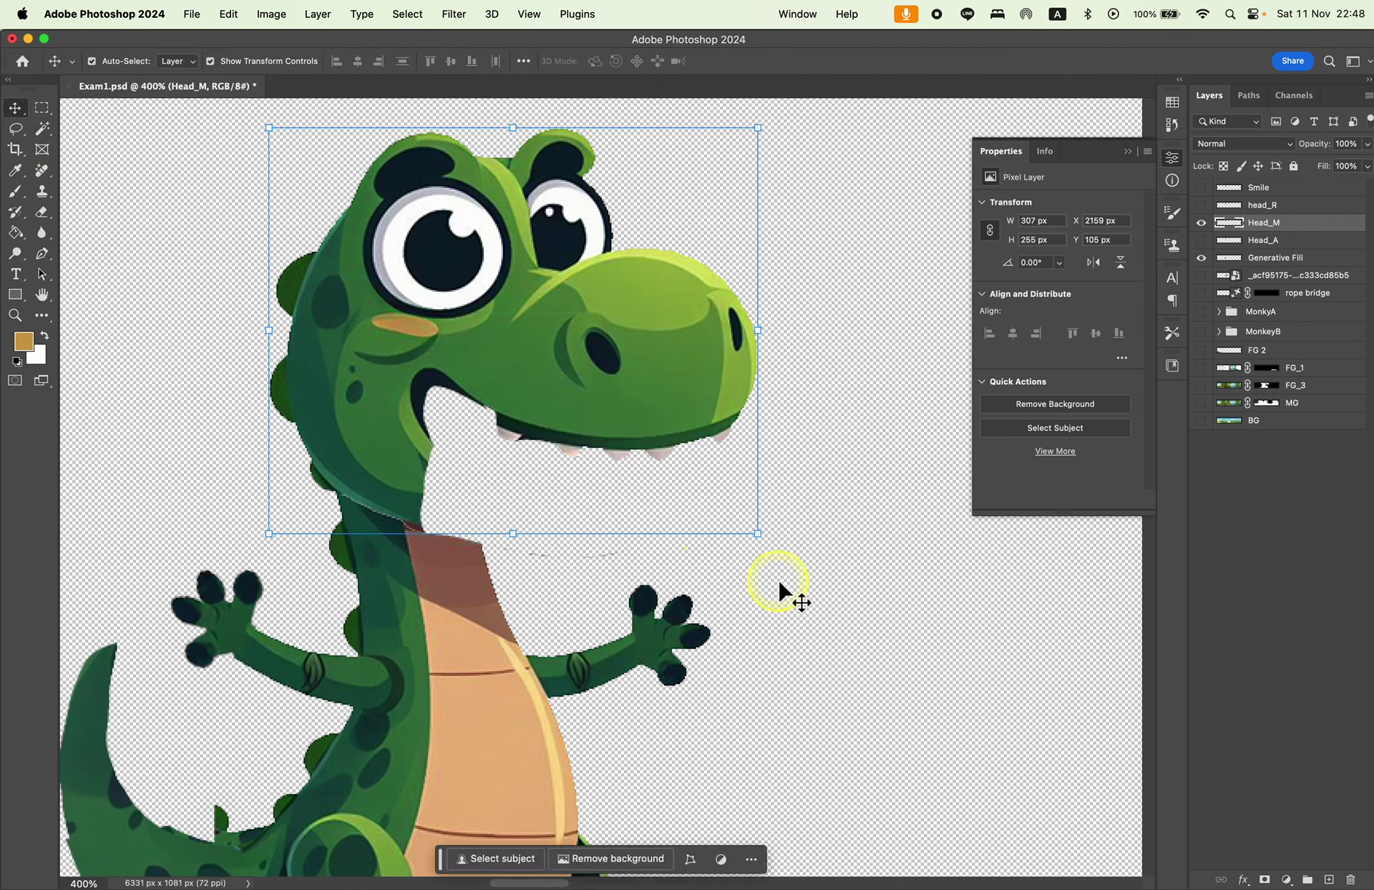
{"action": "left_click", "coordinate": [780, 583]}
{"action": "key", "text": "ctrl+v"}
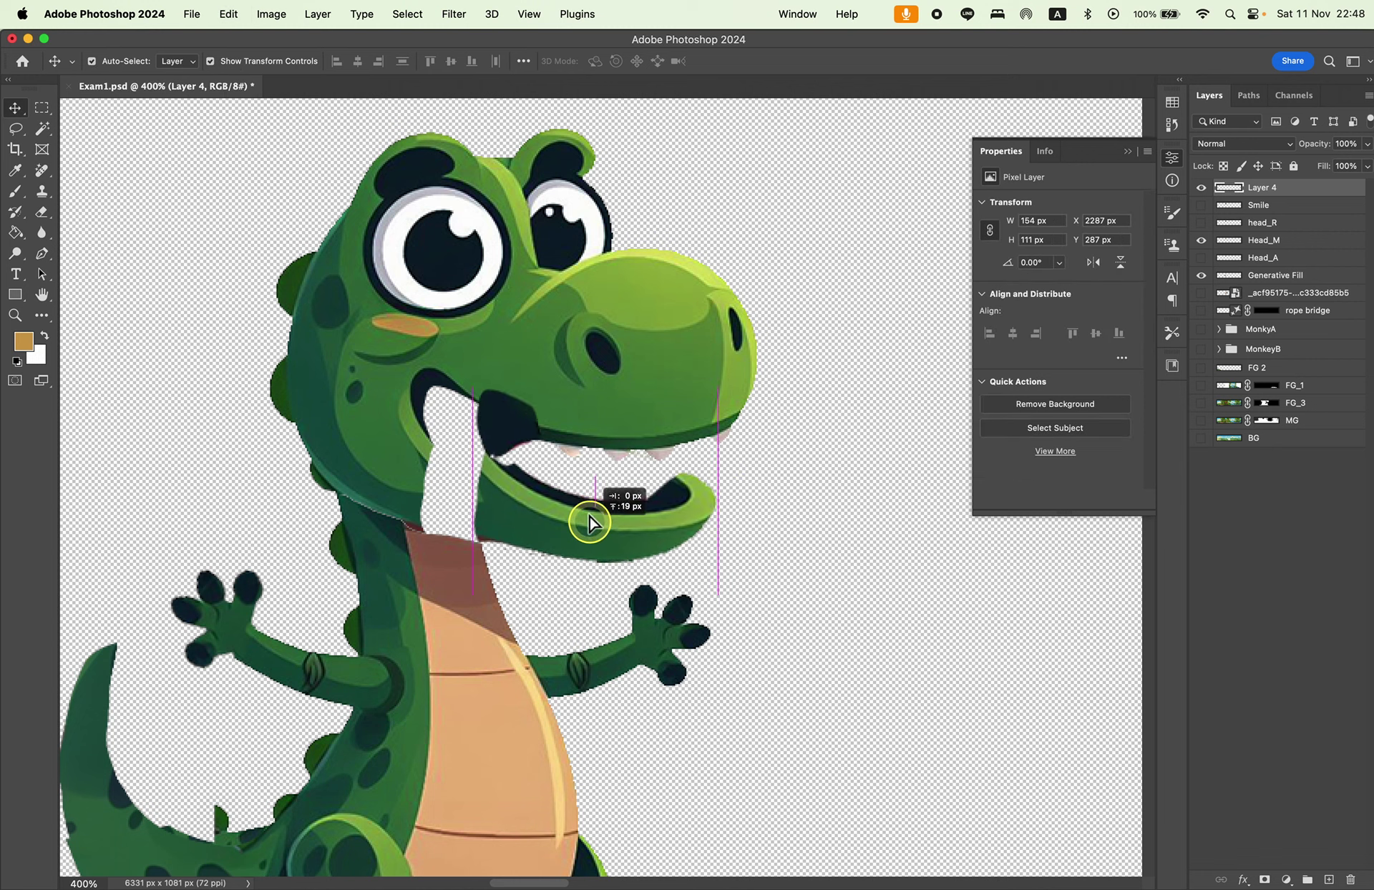
{"action": "left_click_drag", "start_coordinate": [571, 561], "coordinate": [564, 484]}
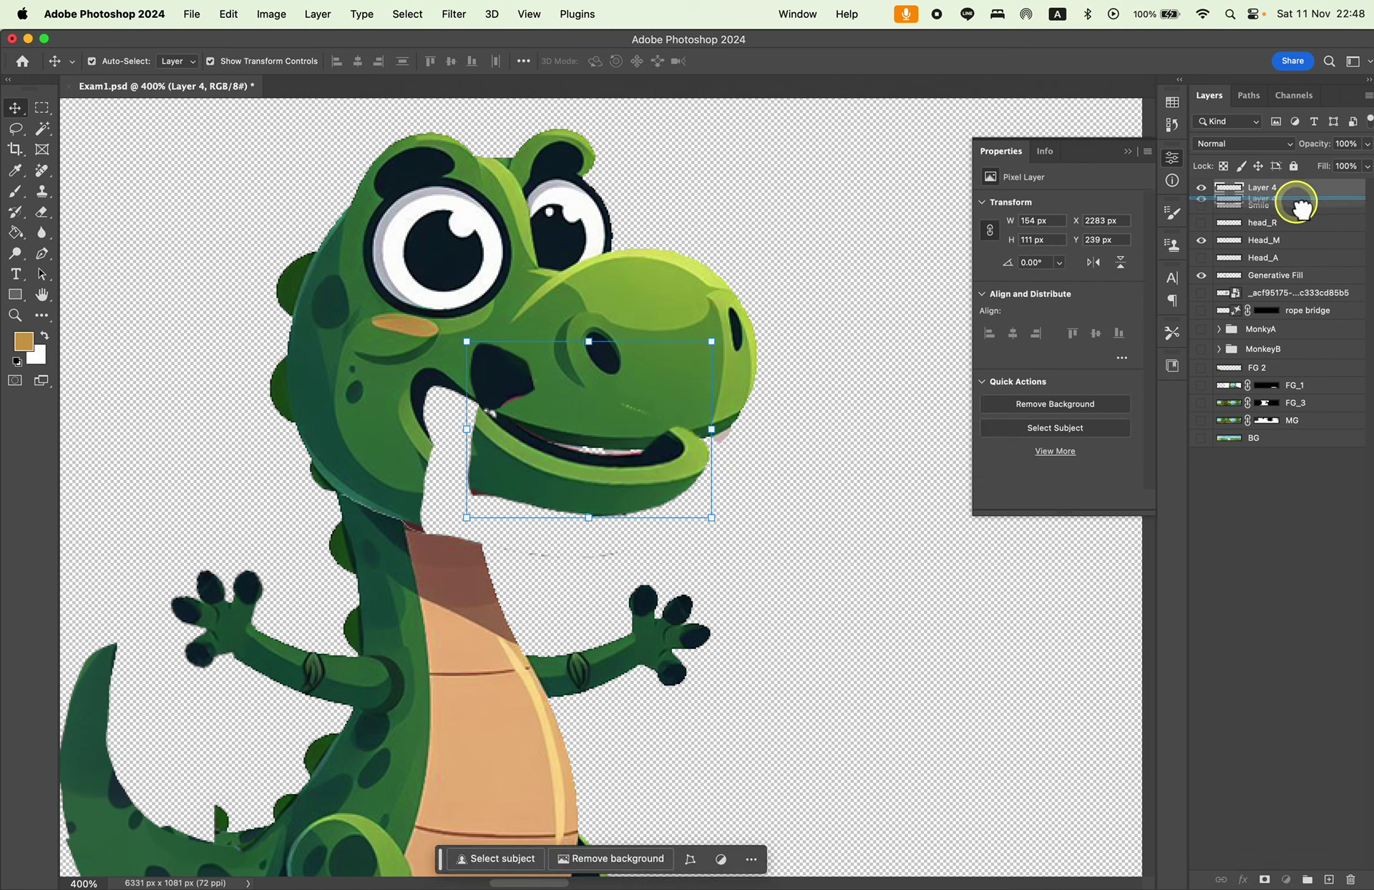
Place Layer 4 below Head_M, enlarge the jaw to about 111%, and commit.
{"action": "left_click_drag", "start_coordinate": [1304, 204], "coordinate": [1299, 246]}
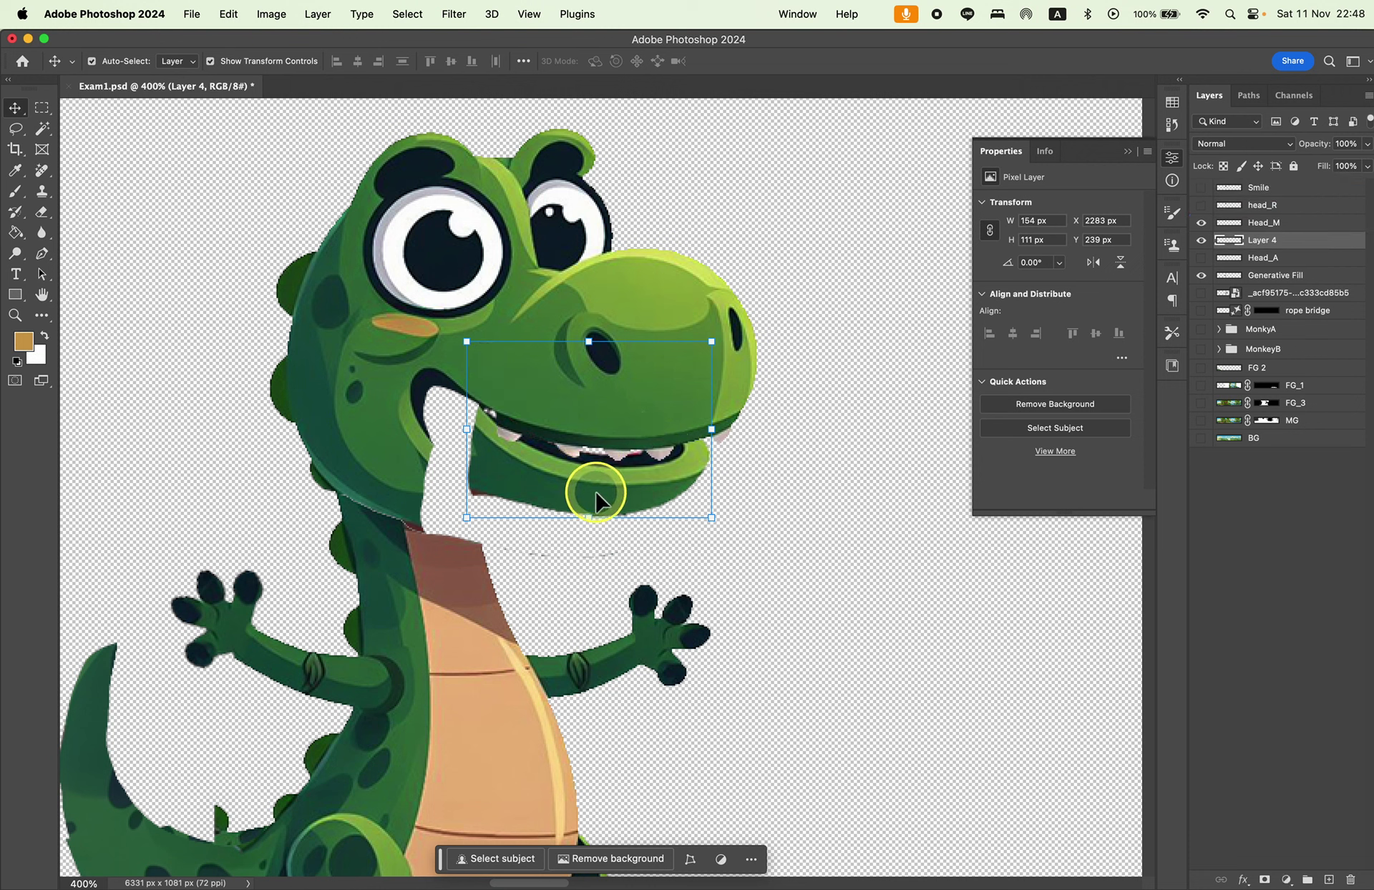
{"action": "left_click_drag", "start_coordinate": [598, 485], "coordinate": [609, 498]}
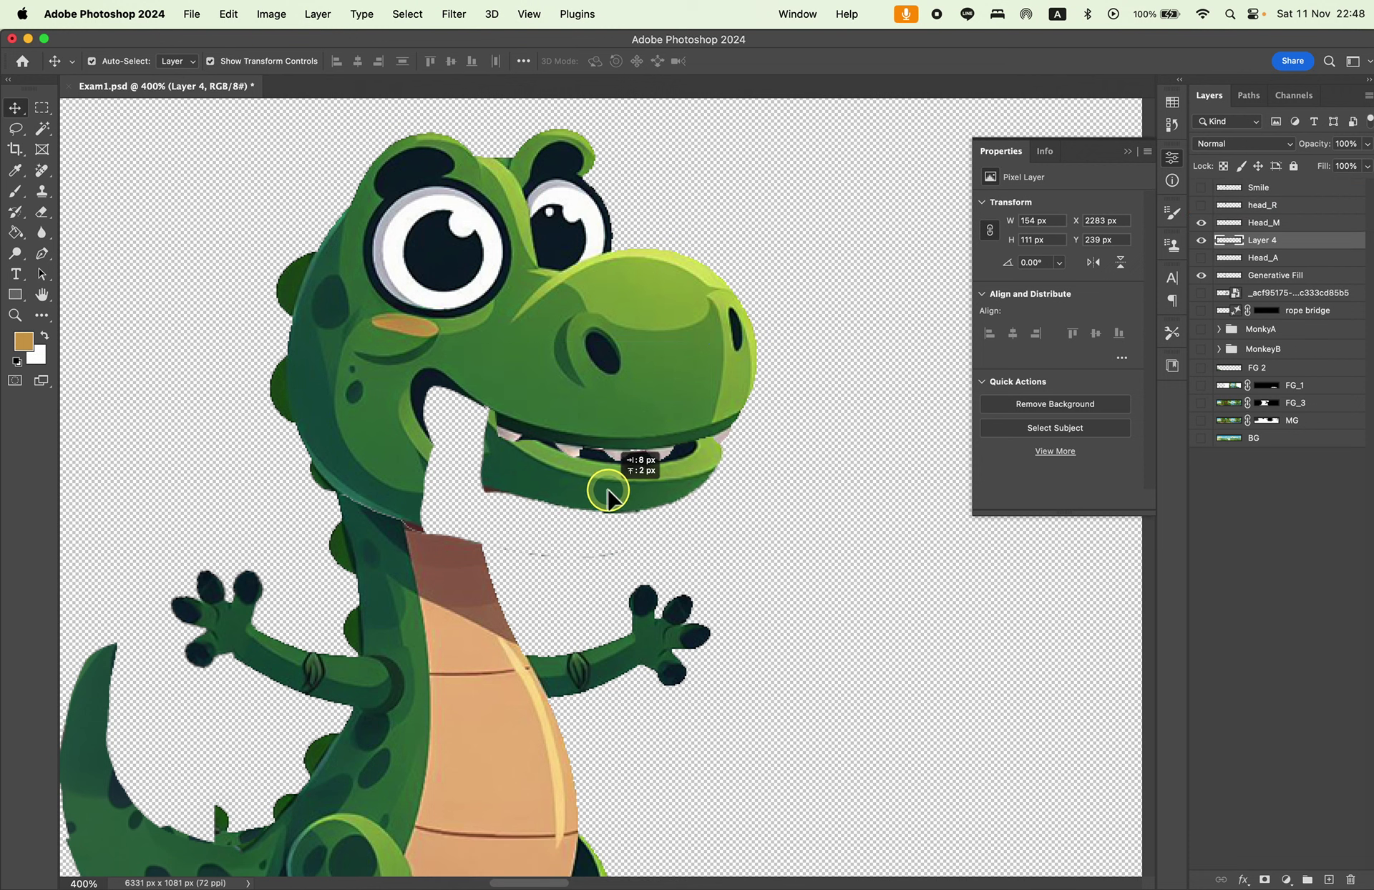
{"action": "left_click", "coordinate": [830, 551]}
{"action": "left_click", "coordinate": [505, 465]}
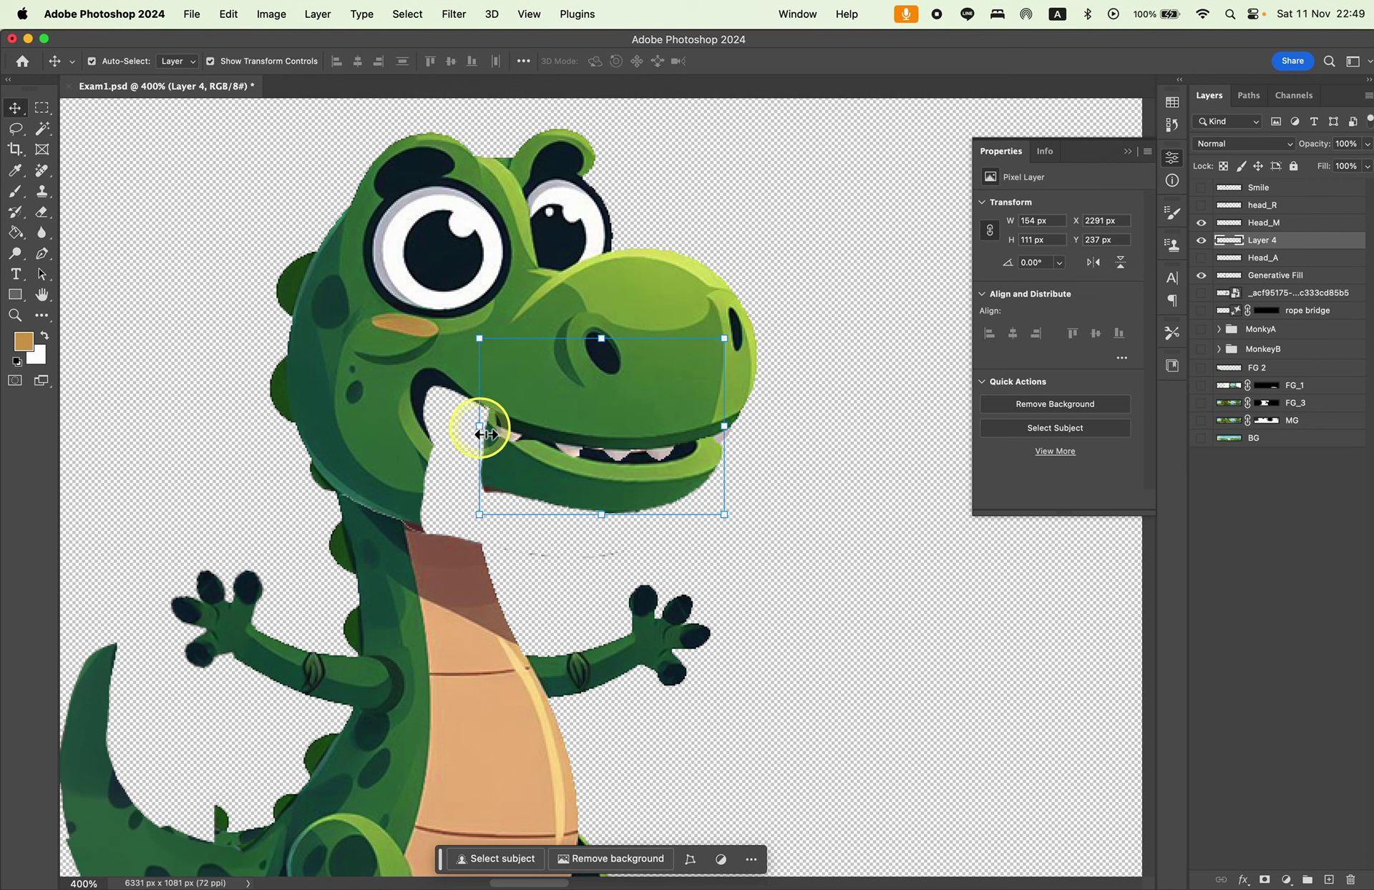
{"action": "left_click_drag", "start_coordinate": [485, 434], "coordinate": [458, 422]}
{"action": "left_click_drag", "start_coordinate": [622, 482], "coordinate": [631, 483]}
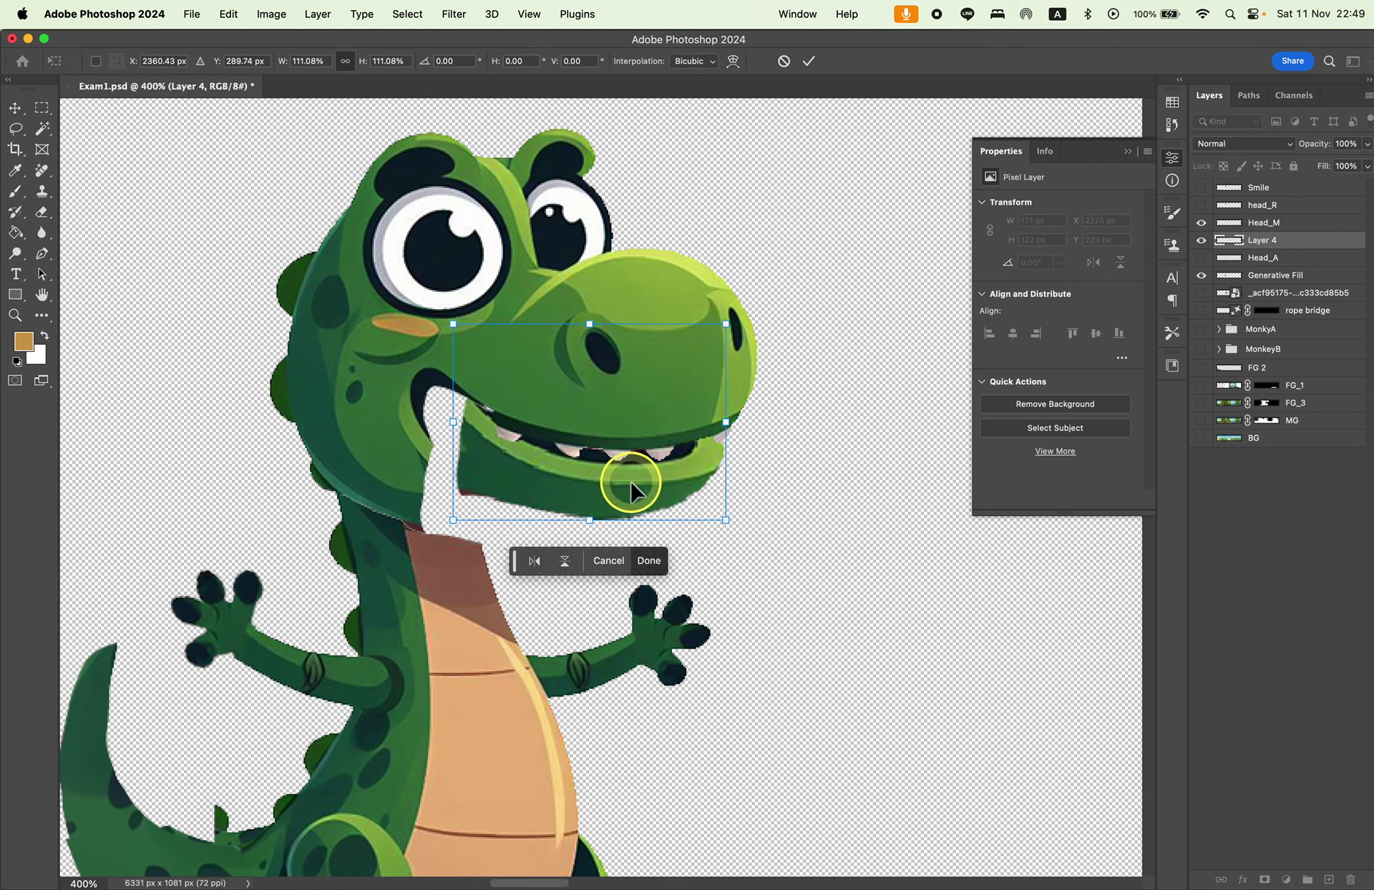
{"action": "key", "text": "Return"}
{"action": "left_click", "coordinate": [41, 107]}
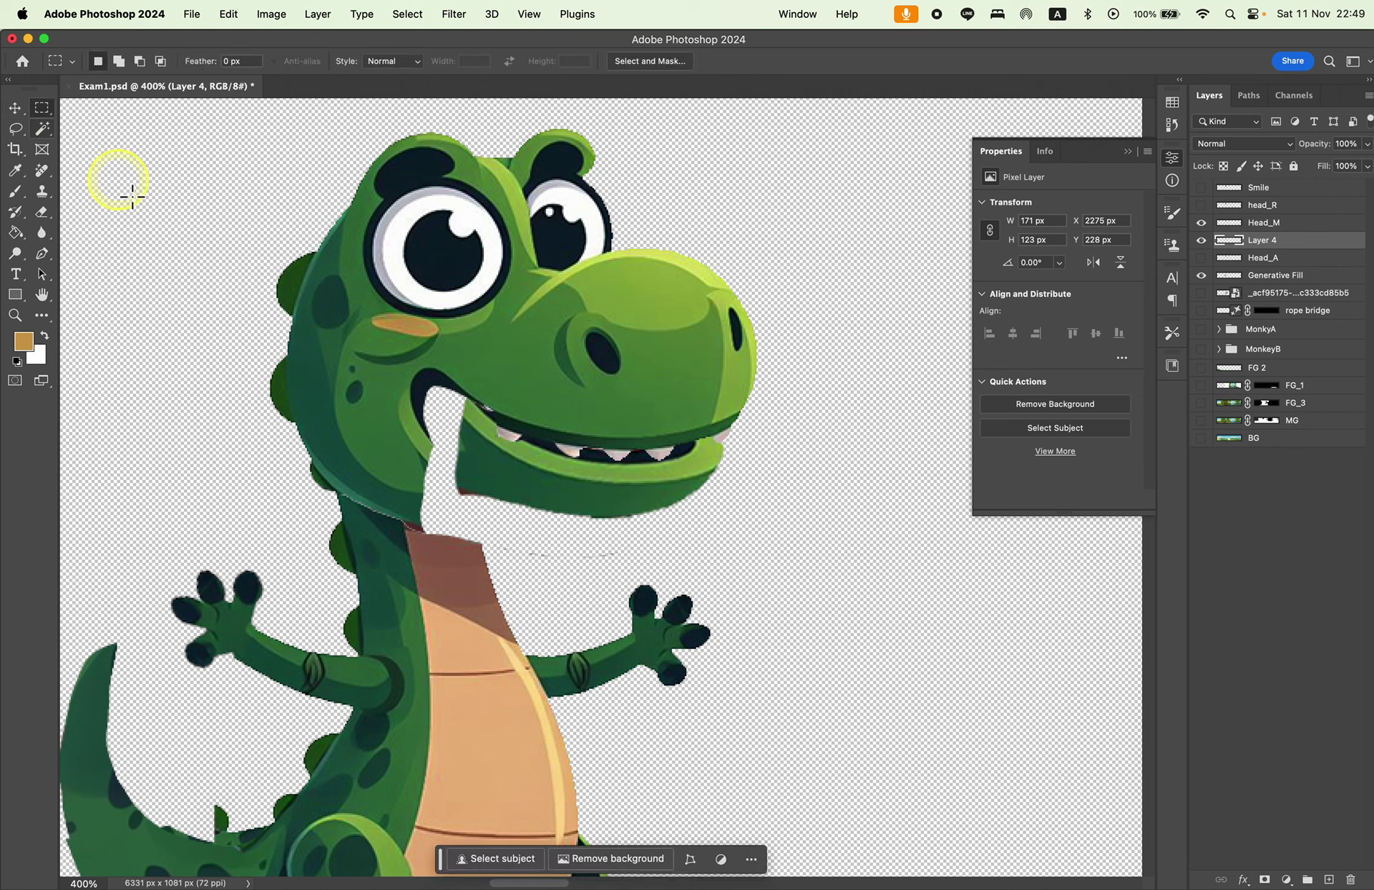
Select the gap under the jaw, sample the neck's dark green, and paint it in.
{"action": "left_click", "coordinate": [16, 129]}
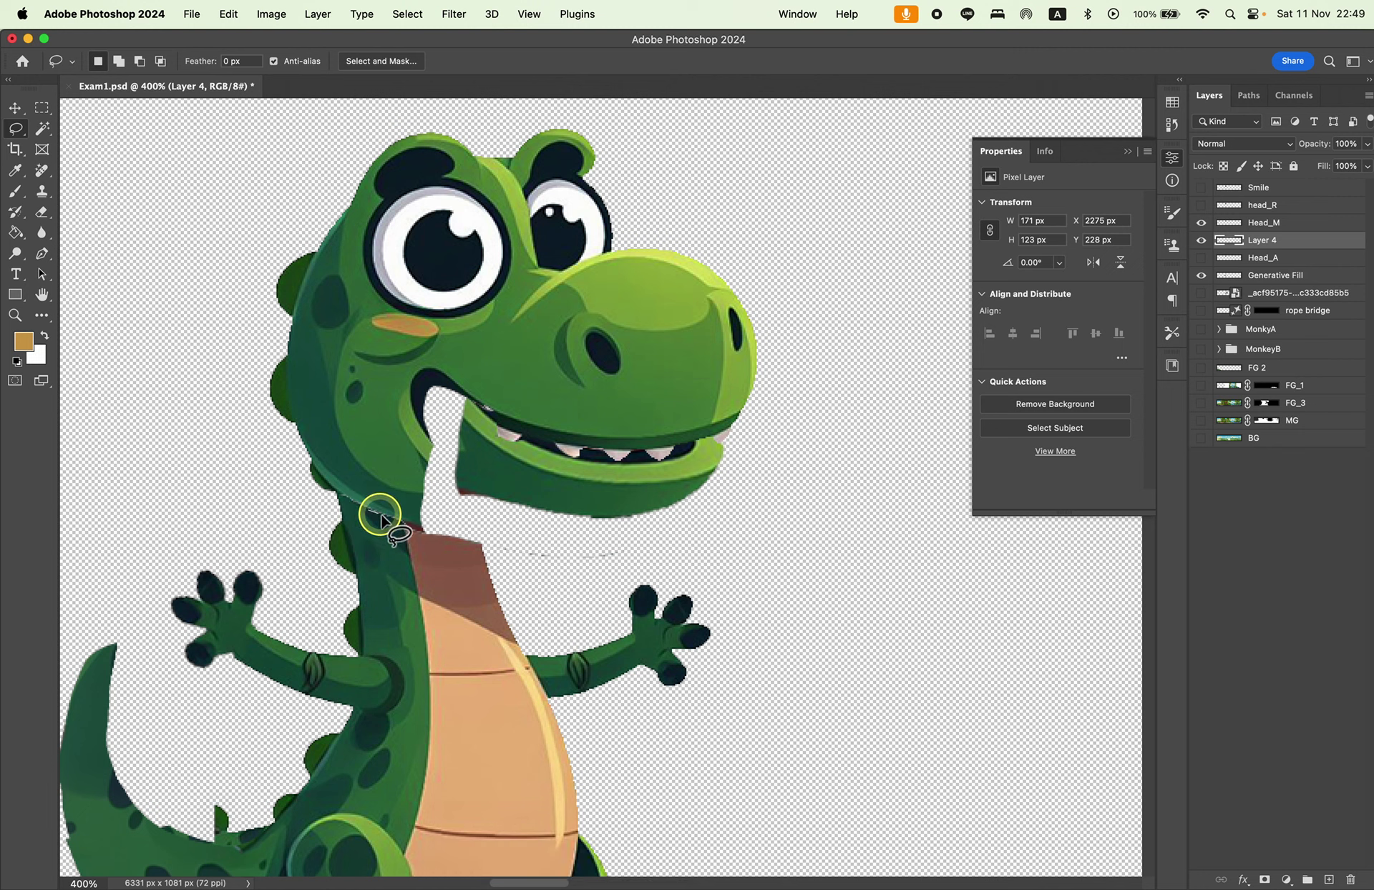
{"action": "left_click_drag", "start_coordinate": [382, 514], "coordinate": [449, 528]}
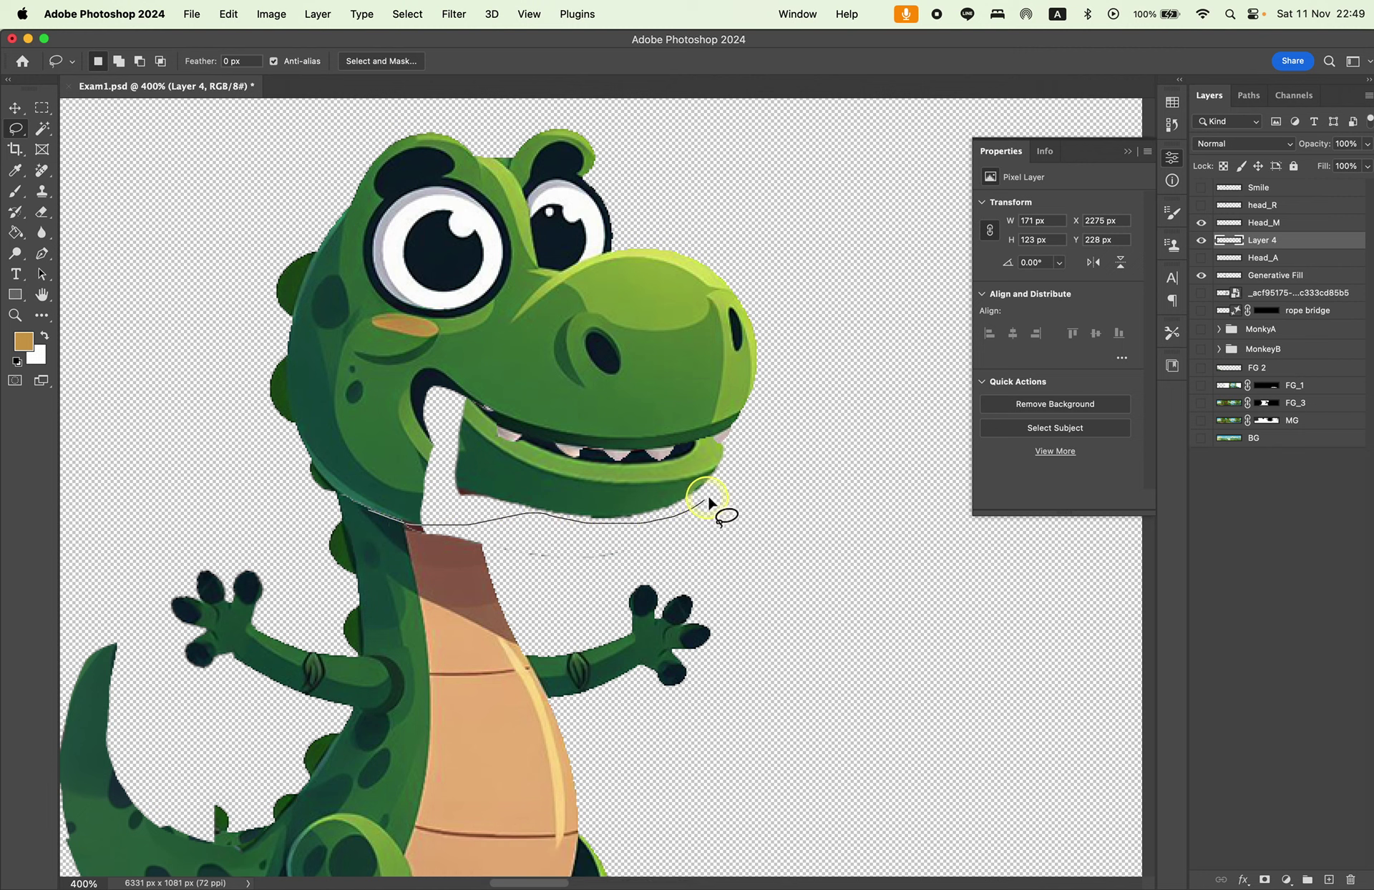
{"action": "mouse_move", "coordinate": [686, 486]}
{"action": "left_mouse_down"}
{"action": "mouse_move", "coordinate": [475, 476]}
{"action": "mouse_move", "coordinate": [362, 494]}
{"action": "left_mouse_up"}
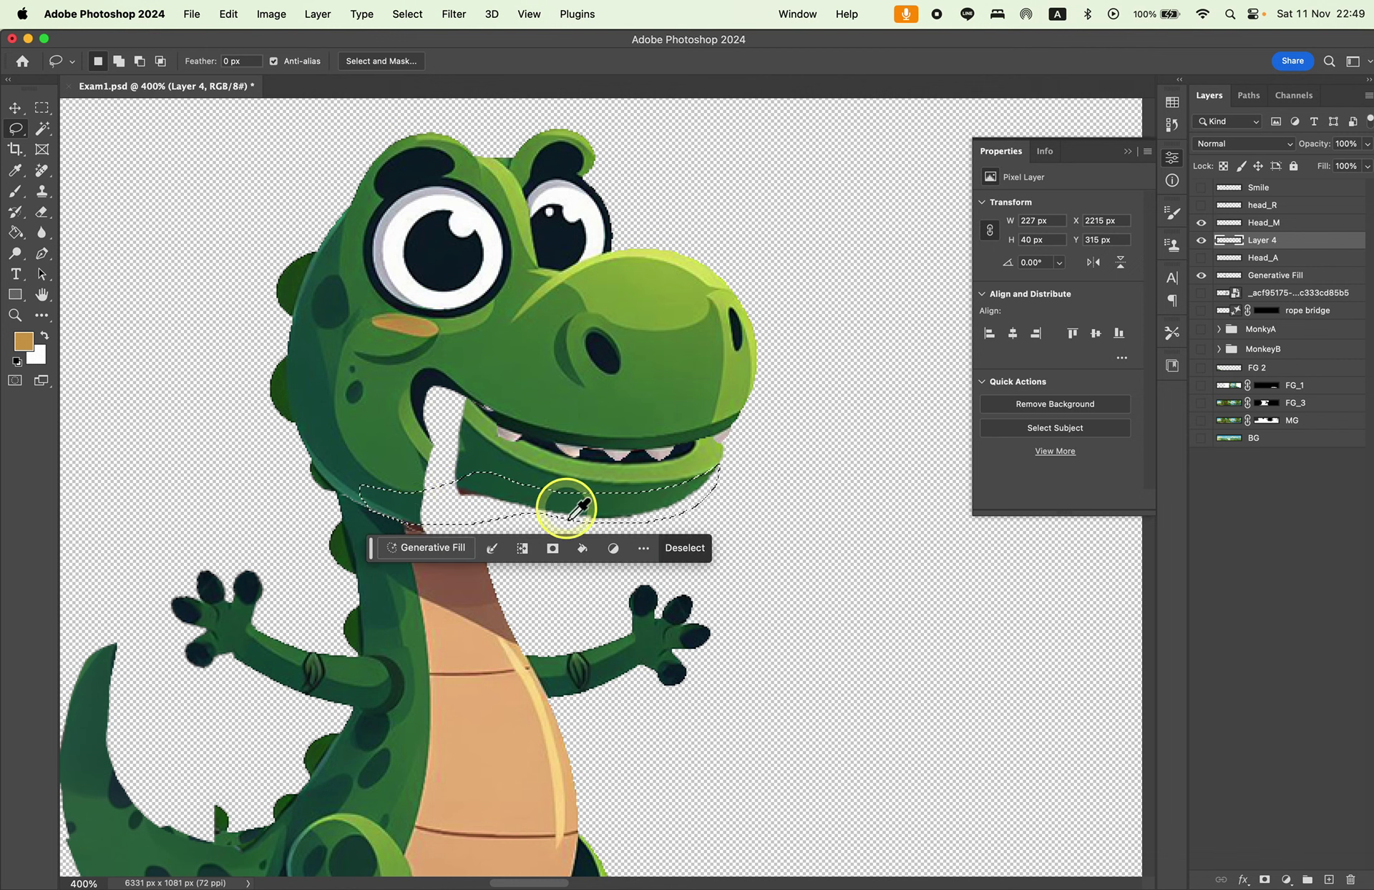
{"action": "key", "text": "i"}
{"action": "left_click_drag", "start_coordinate": [603, 506], "coordinate": [401, 513]}
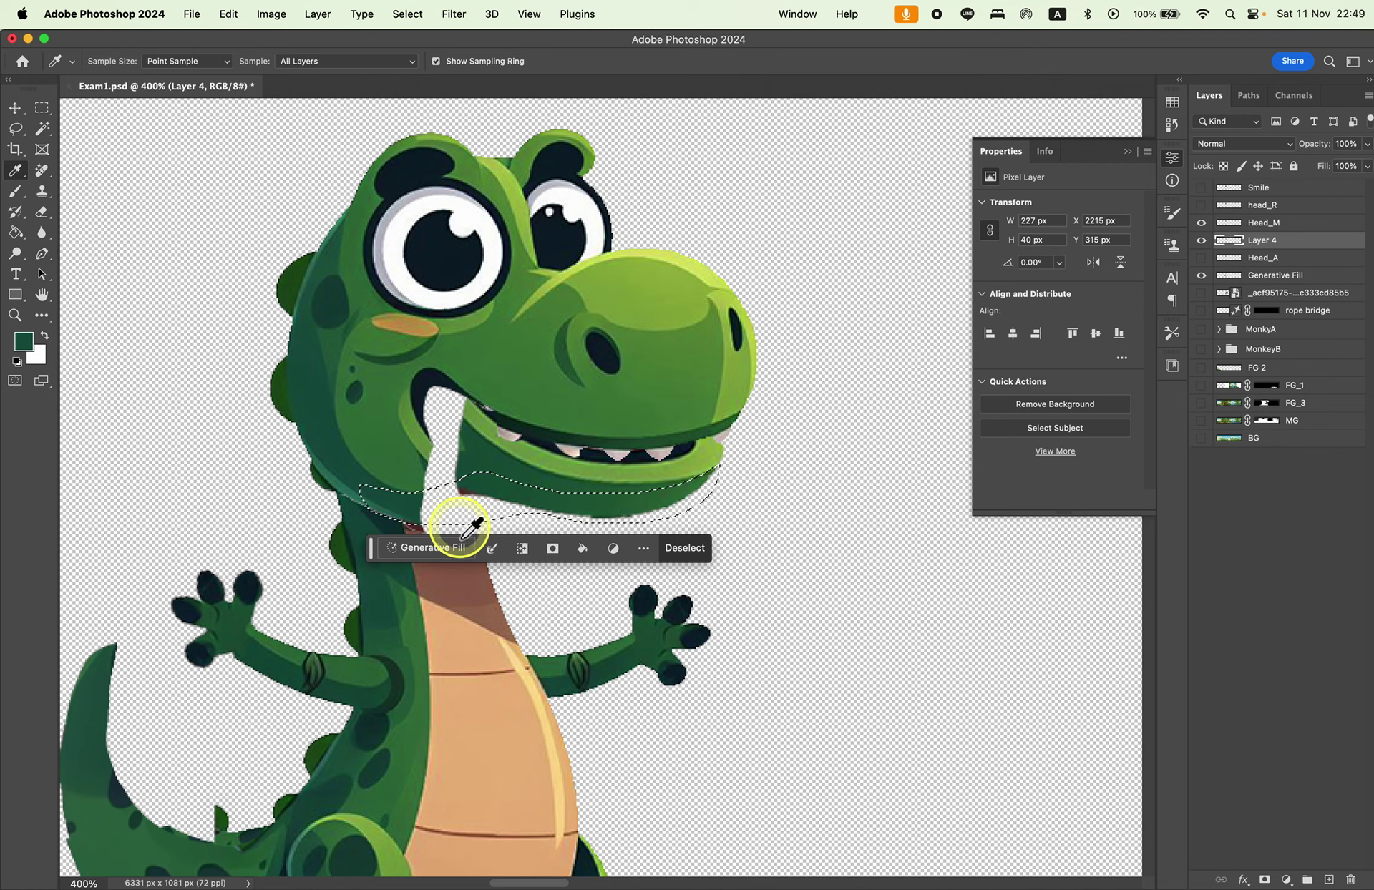
{"action": "key", "text": "b"}
{"action": "key", "text": "bracketleft"}
{"action": "key", "text": "bracketleft"}
{"action": "key", "text": "bracketleft"}
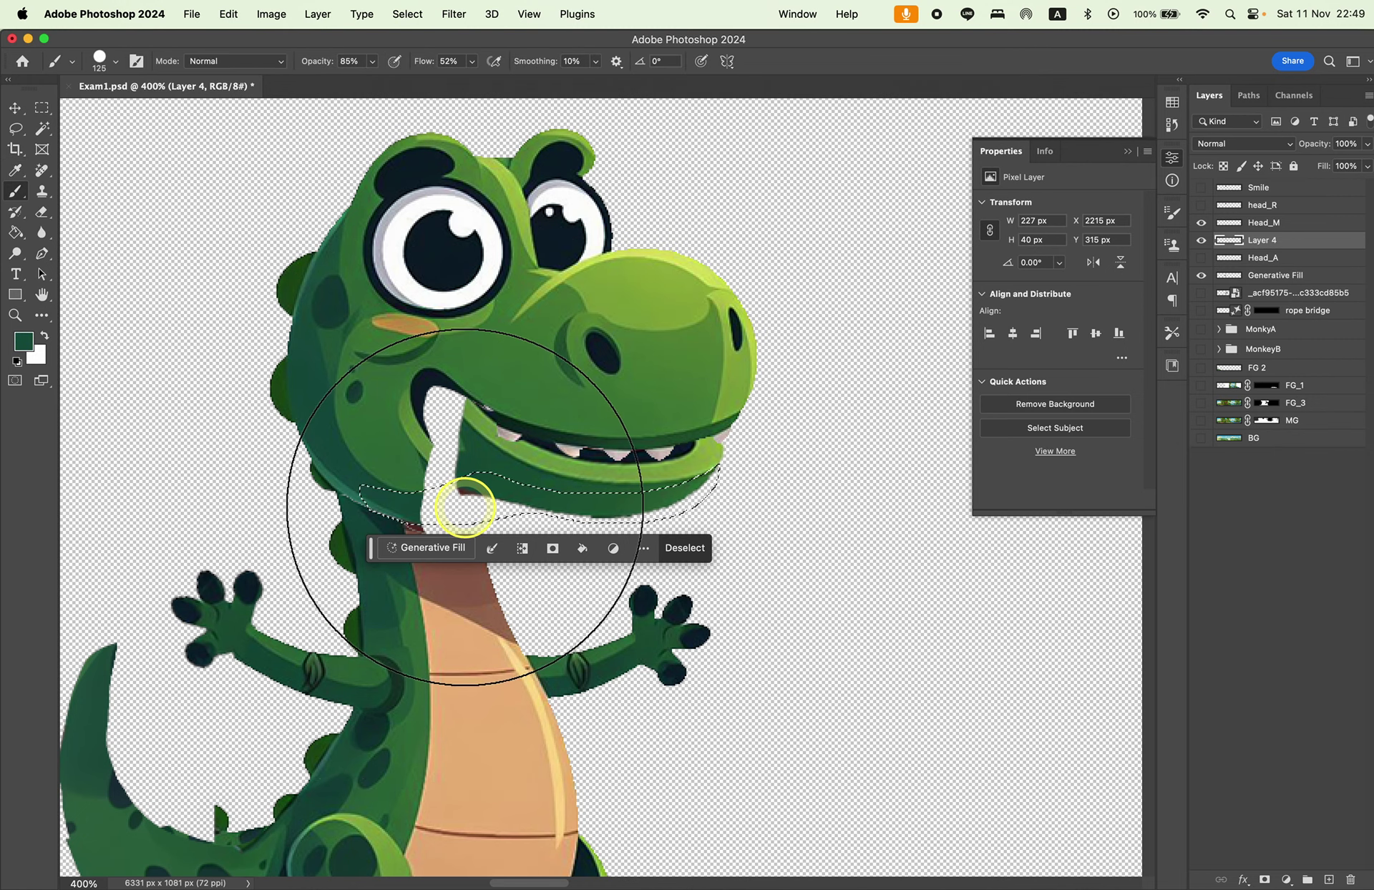
{"action": "key", "text": "bracketleft"}
{"action": "key", "text": "bracketleft"}
{"action": "key", "text": "bracketleft"}
{"action": "key", "text": "bracketleft"}
{"action": "key", "text": "bracketleft"}
{"action": "key", "text": "bracketleft"}
{"action": "key", "text": "bracketleft"}
{"action": "left_click_drag", "start_coordinate": [465, 507], "coordinate": [481, 512]}
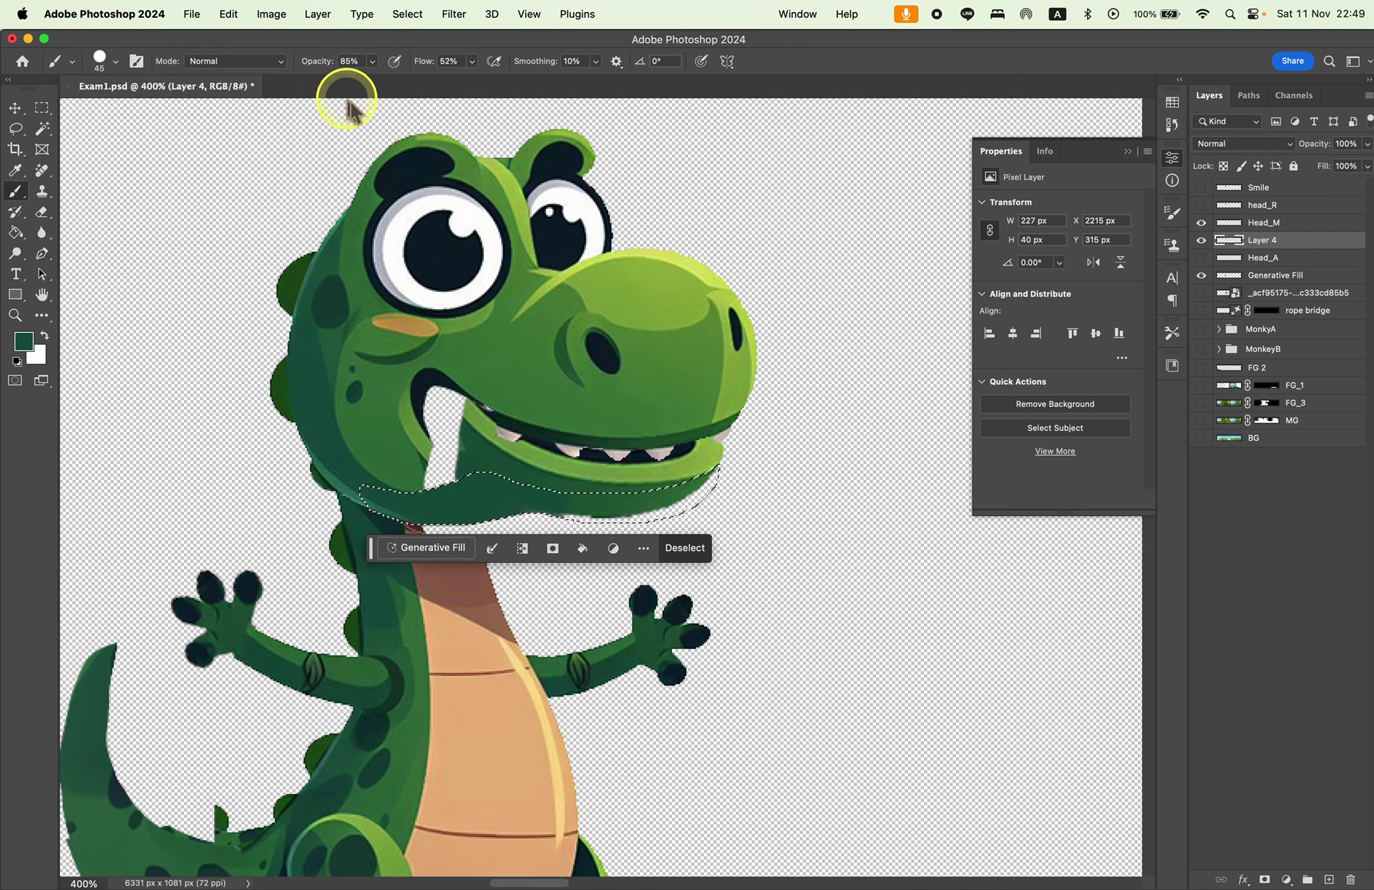
Set brush opacity to 100% and flow to 72%, then fill the remaining gap green.
{"action": "left_click", "coordinate": [372, 60]}
{"action": "left_click_drag", "start_coordinate": [370, 80], "coordinate": [384, 80]}
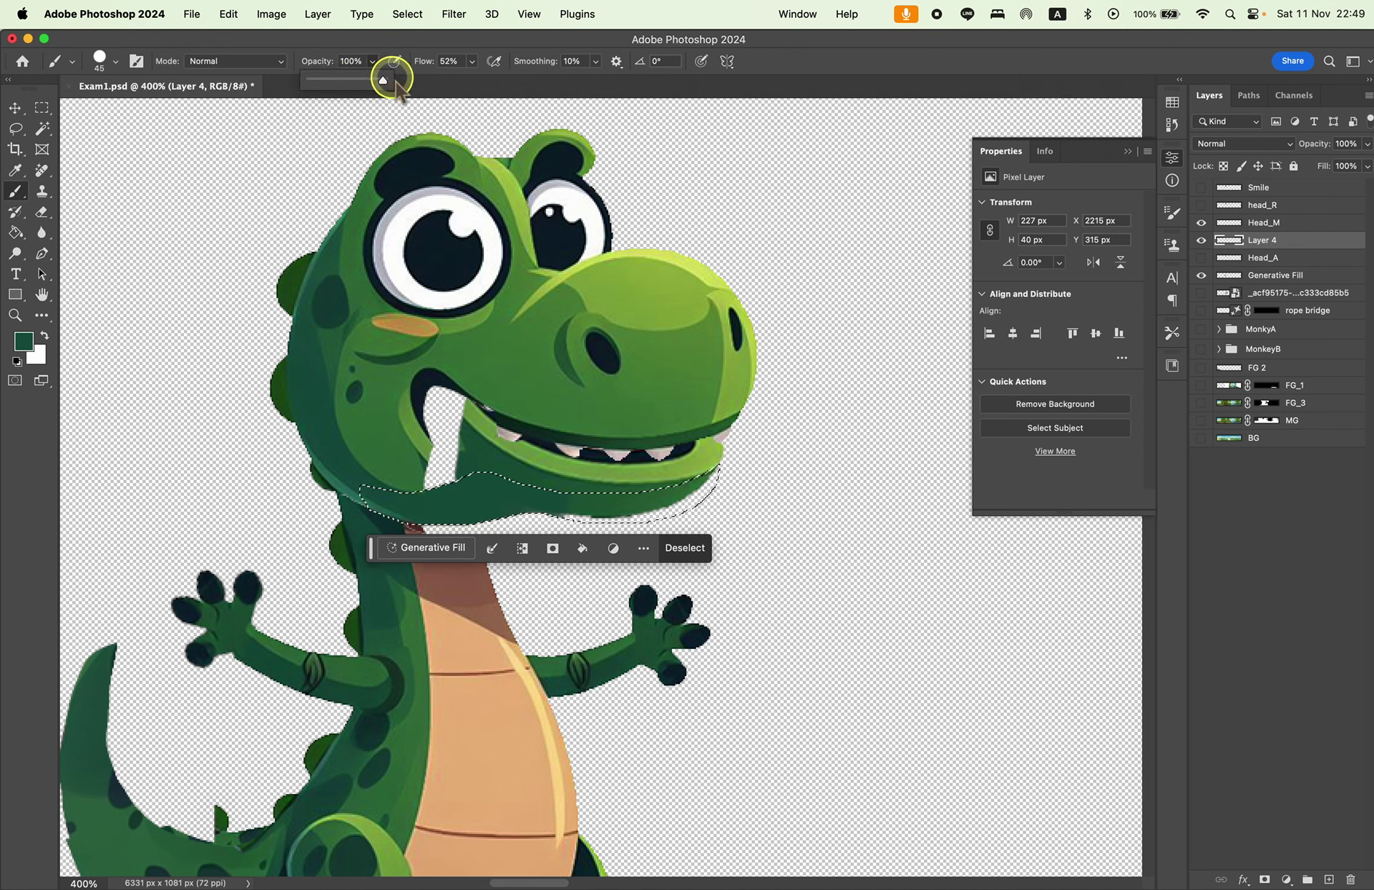
{"action": "left_click", "coordinate": [471, 61]}
{"action": "left_click_drag", "start_coordinate": [471, 80], "coordinate": [488, 80]}
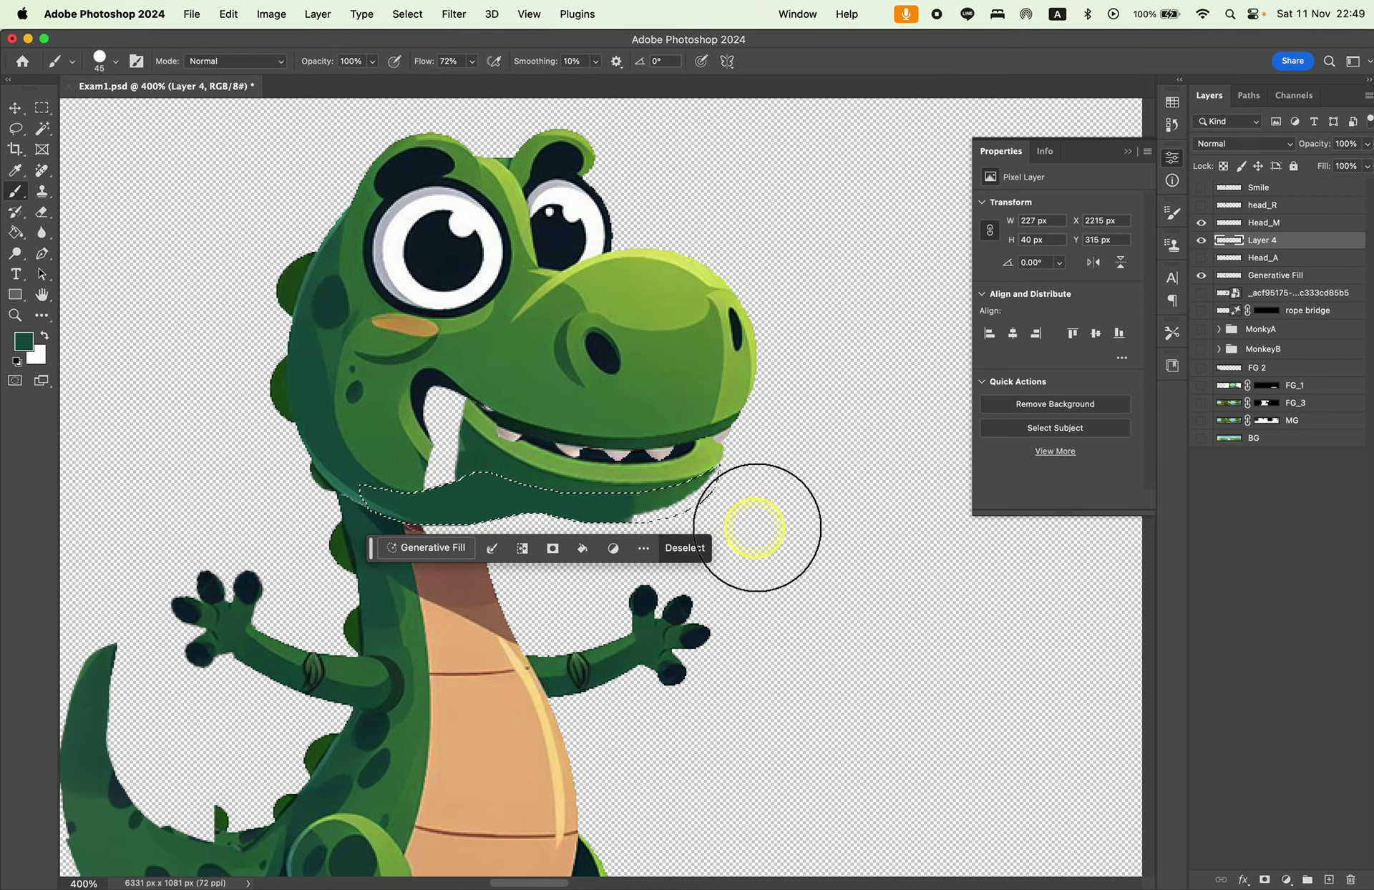
{"action": "left_click_drag", "start_coordinate": [755, 527], "coordinate": [653, 516]}
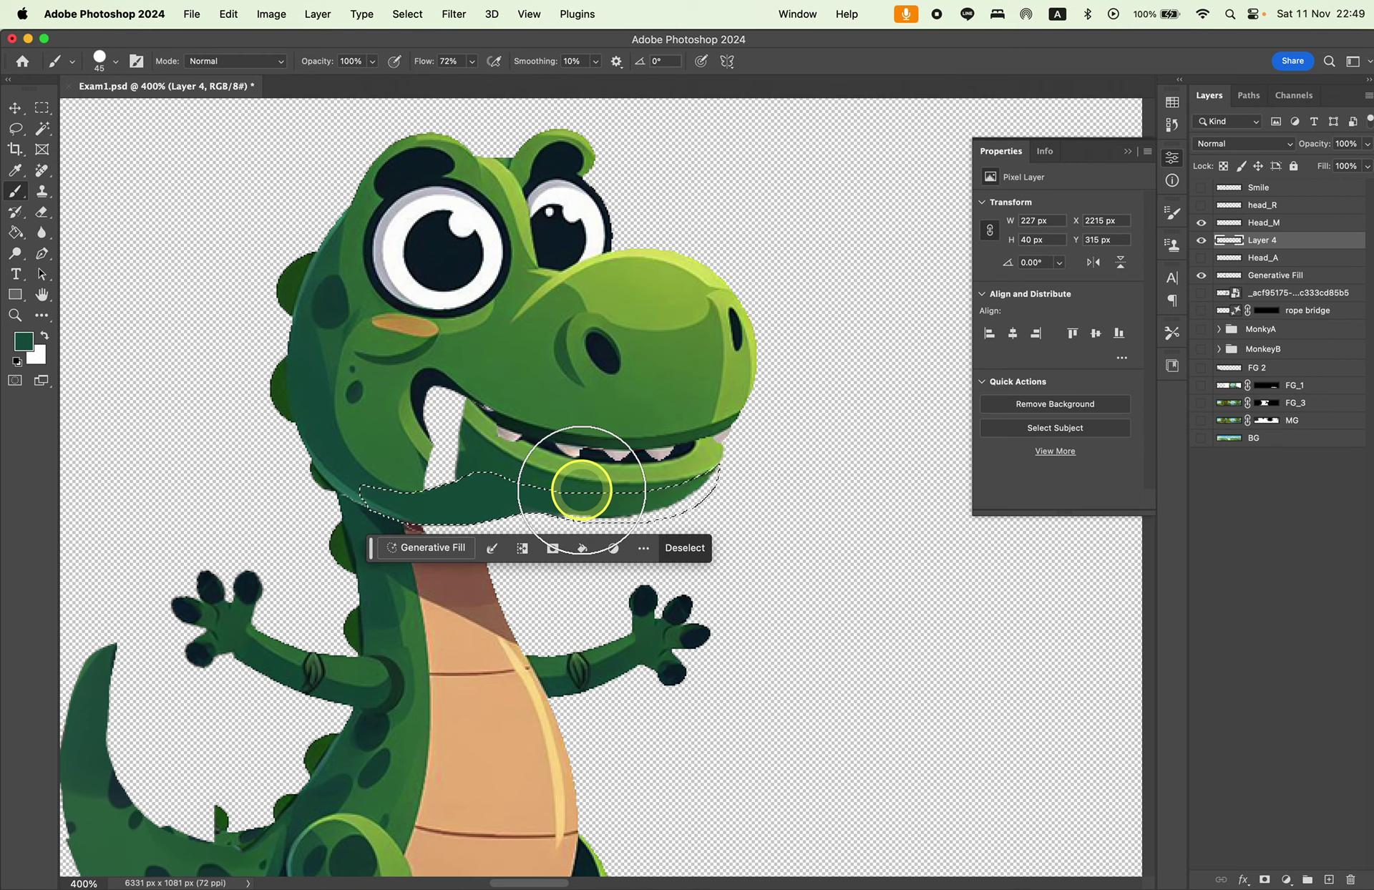
Paint the pale patch under the jaw green with a soft round brush.
{"action": "key", "text": "i"}
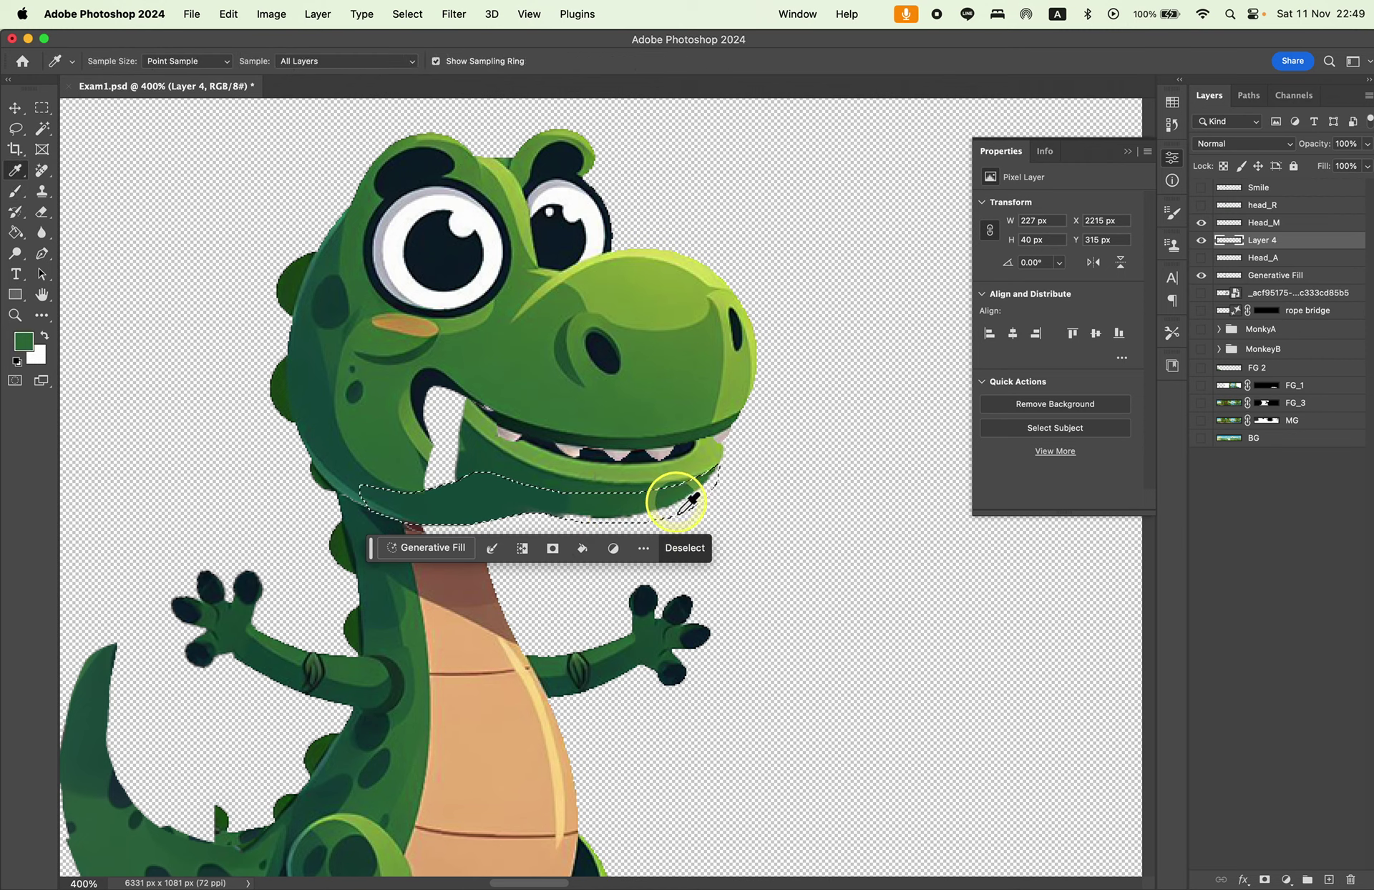
{"action": "key", "text": "b"}
{"action": "left_click", "coordinate": [115, 60]}
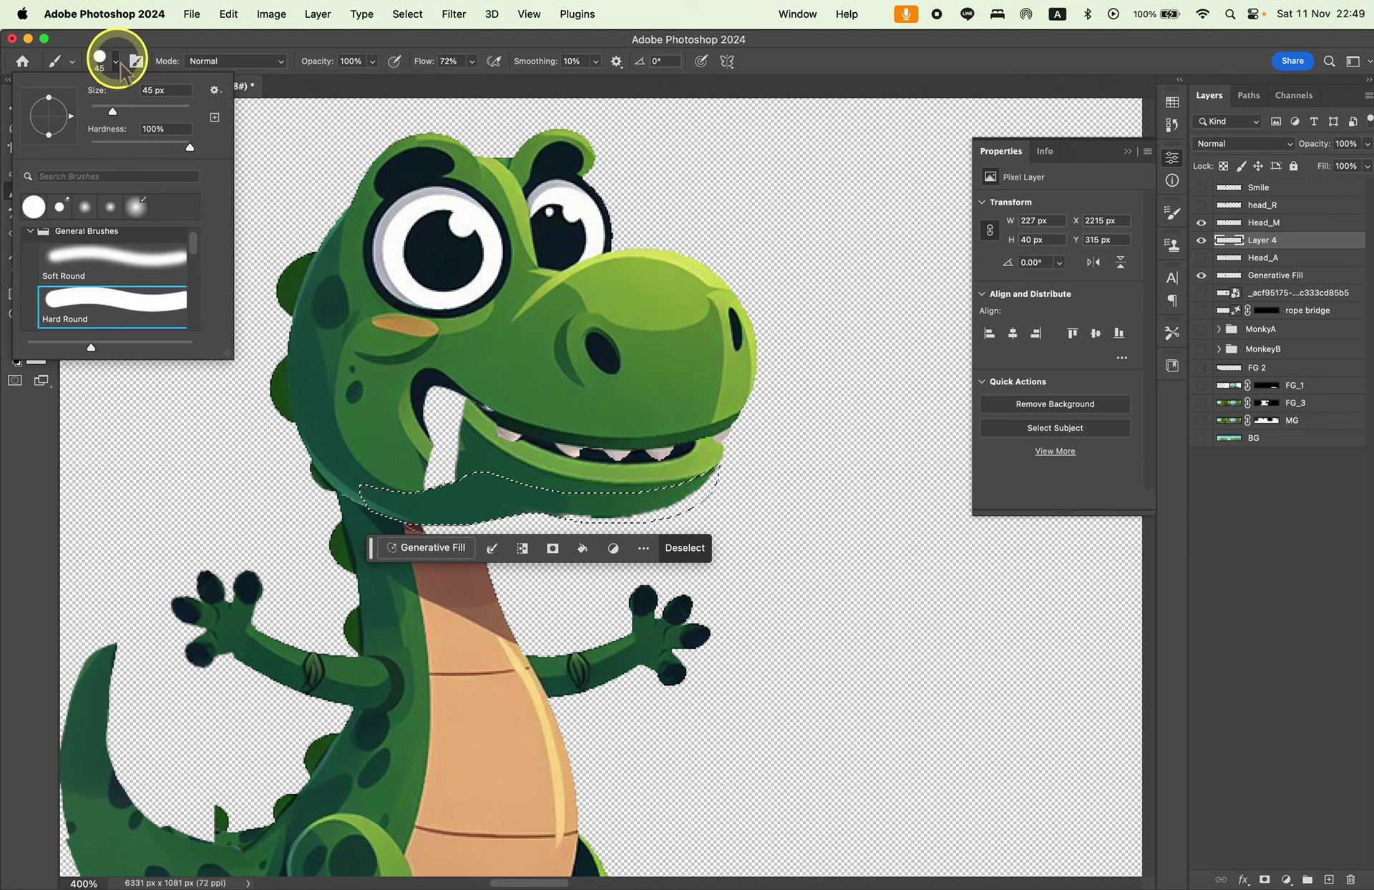
{"action": "left_click", "coordinate": [135, 207]}
{"action": "left_click", "coordinate": [114, 266]}
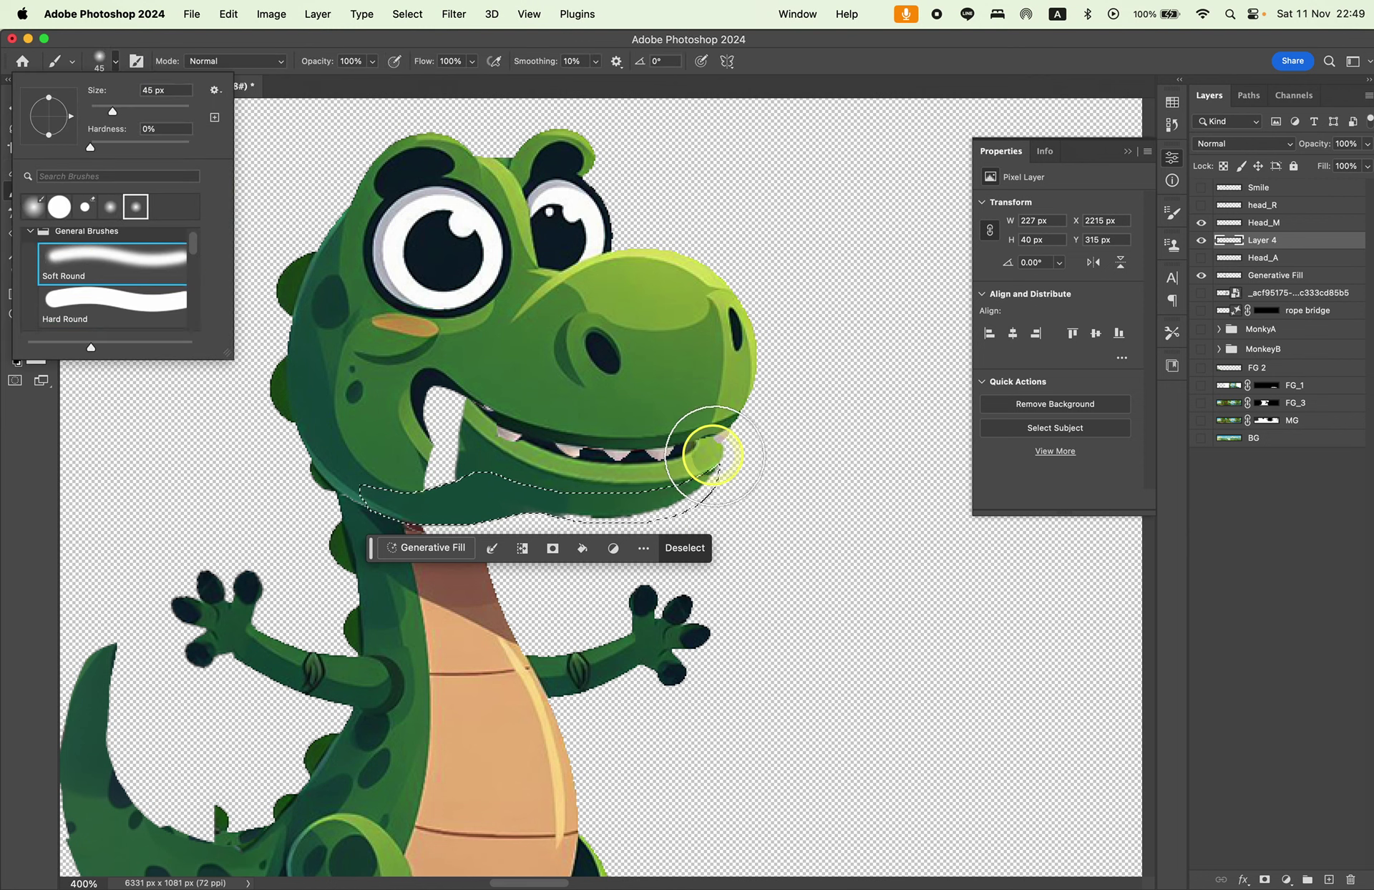
{"action": "left_click", "coordinate": [726, 486]}
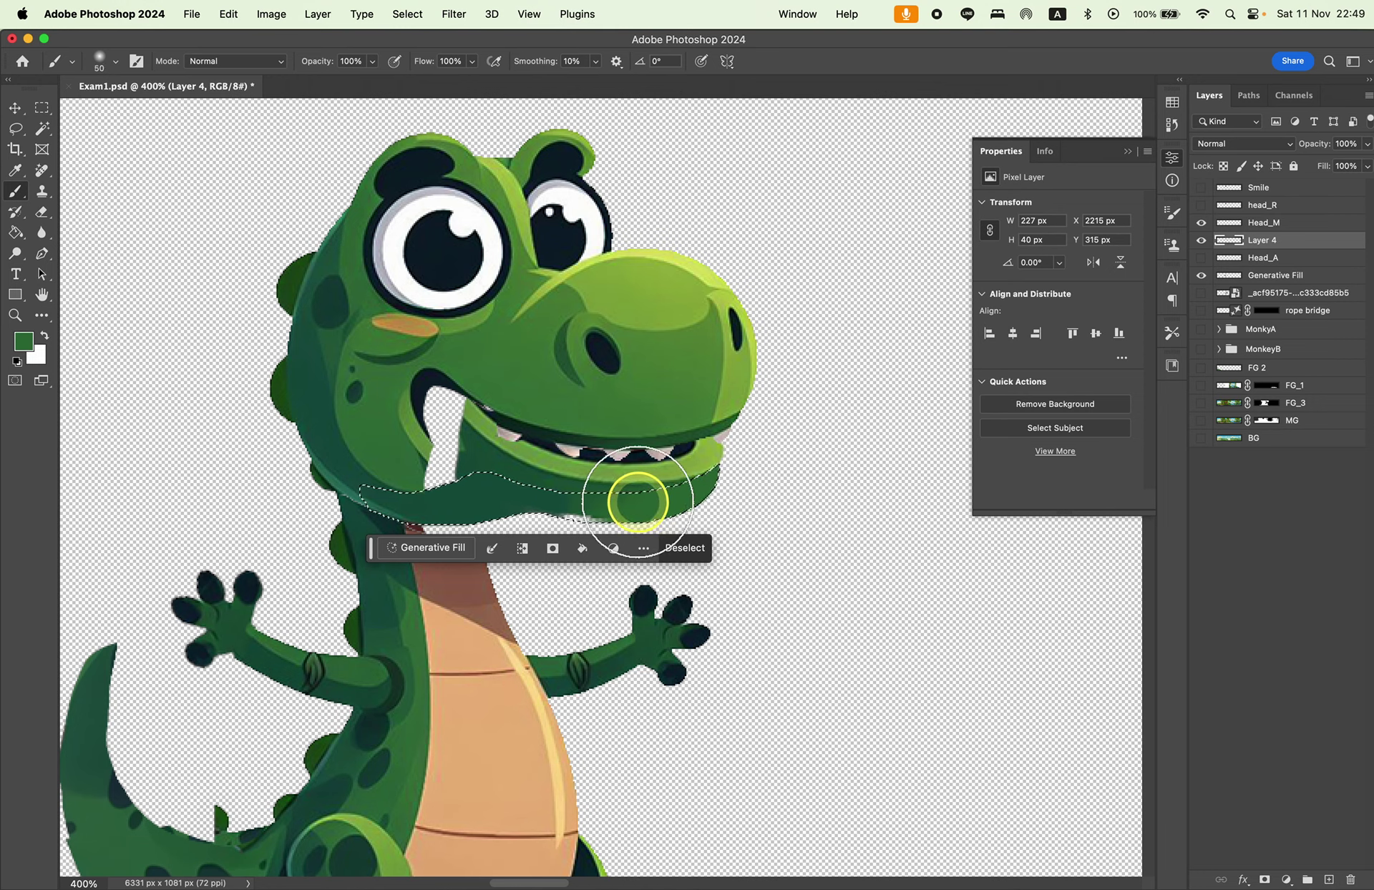
{"action": "left_click_drag", "start_coordinate": [592, 507], "coordinate": [561, 500]}
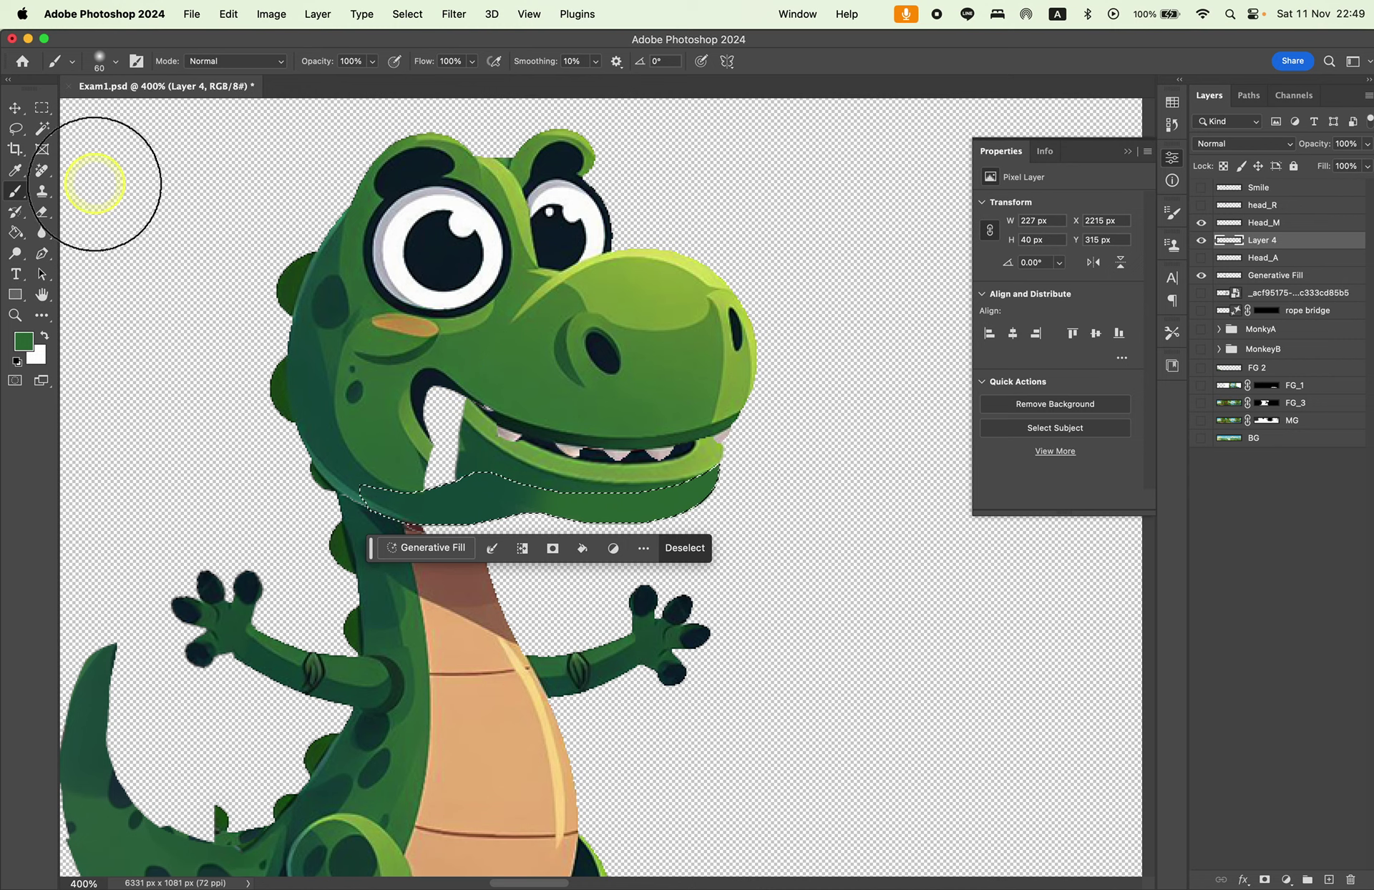
{"action": "left_click", "coordinate": [15, 128]}
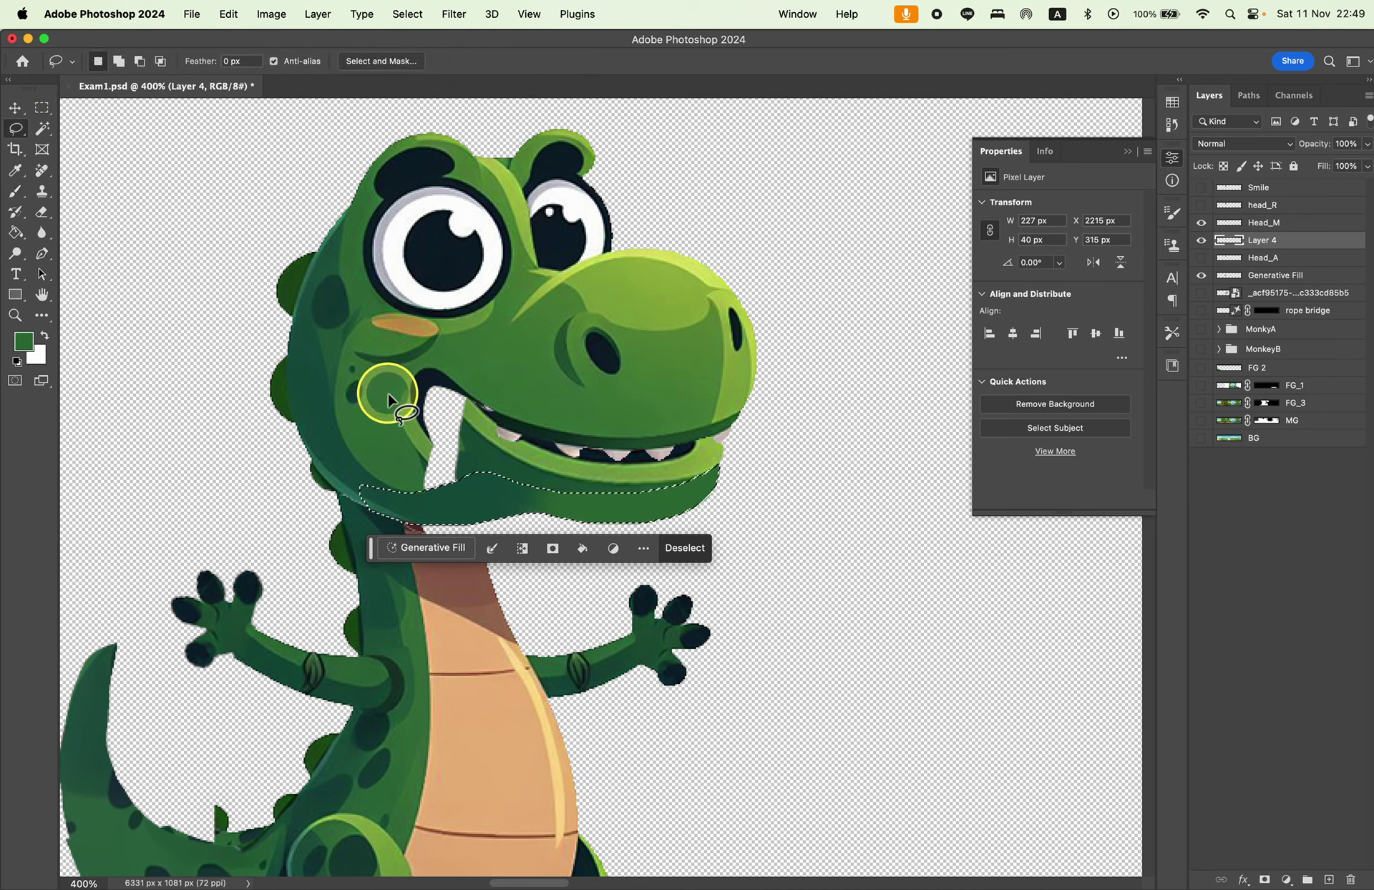
Select the inside of the open mouth and paint it with the sampled dark mouth colour.
{"action": "left_click", "coordinate": [462, 396]}
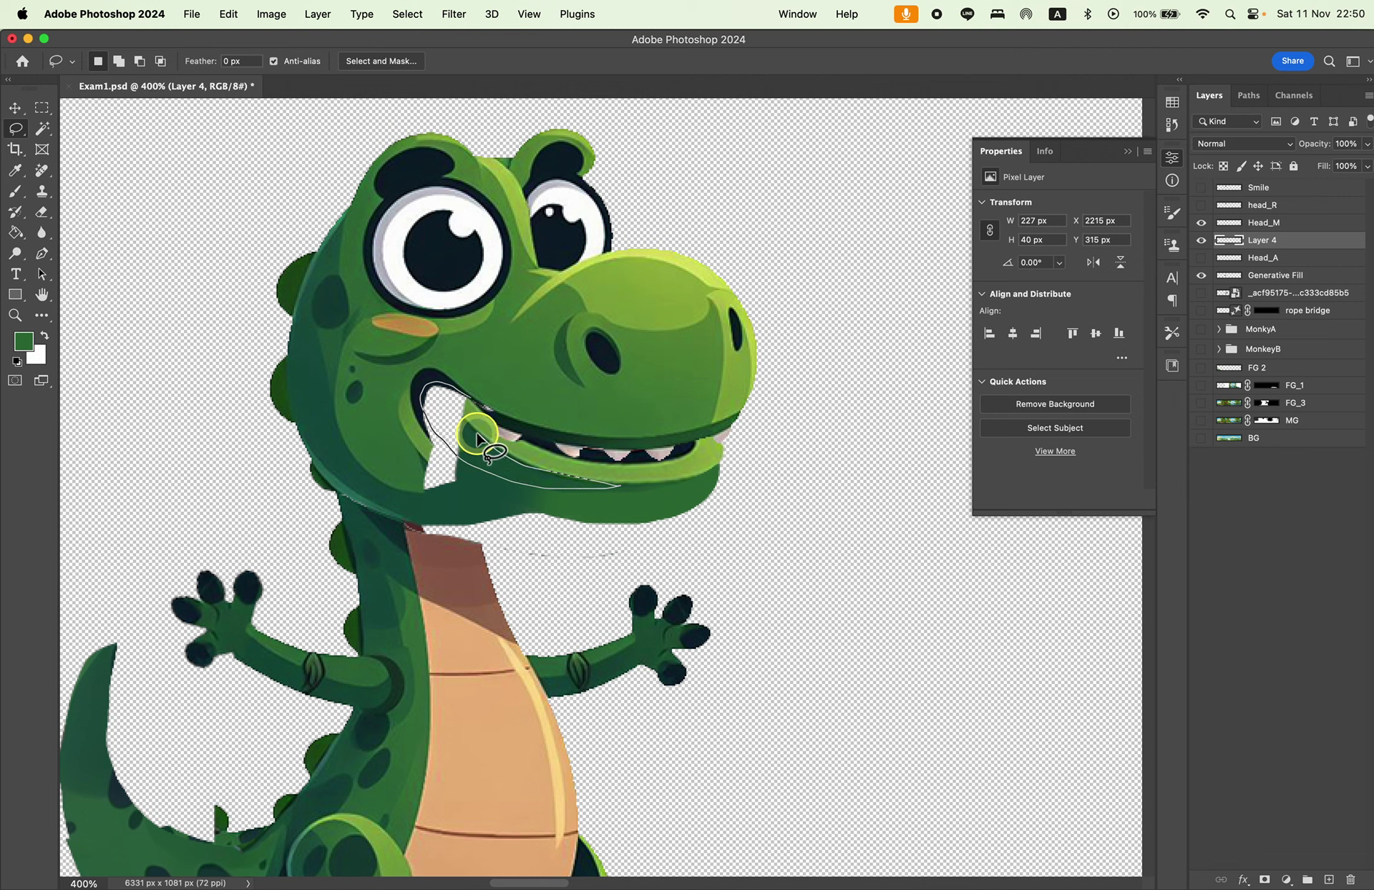
{"action": "left_click_drag", "start_coordinate": [472, 397], "coordinate": [467, 398]}
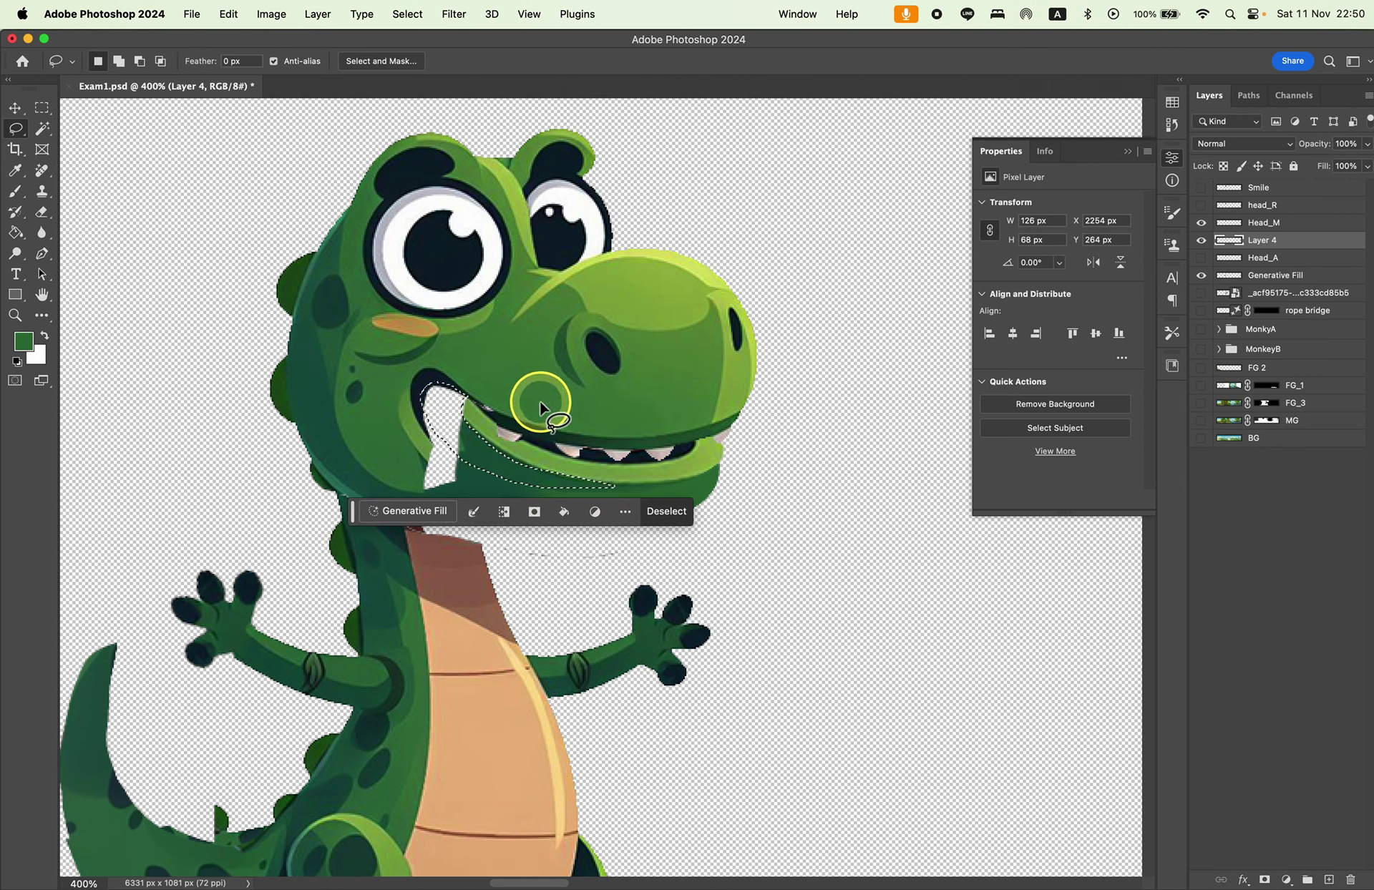
{"action": "key", "text": "b"}
{"action": "left_click", "coordinate": [430, 376], "text": "alt"}
{"action": "mouse_move", "coordinate": [449, 394]}
{"action": "left_mouse_down"}
{"action": "mouse_move", "coordinate": [432, 393]}
{"action": "mouse_move", "coordinate": [441, 417]}
{"action": "mouse_move", "coordinate": [405, 399]}
{"action": "left_mouse_up"}
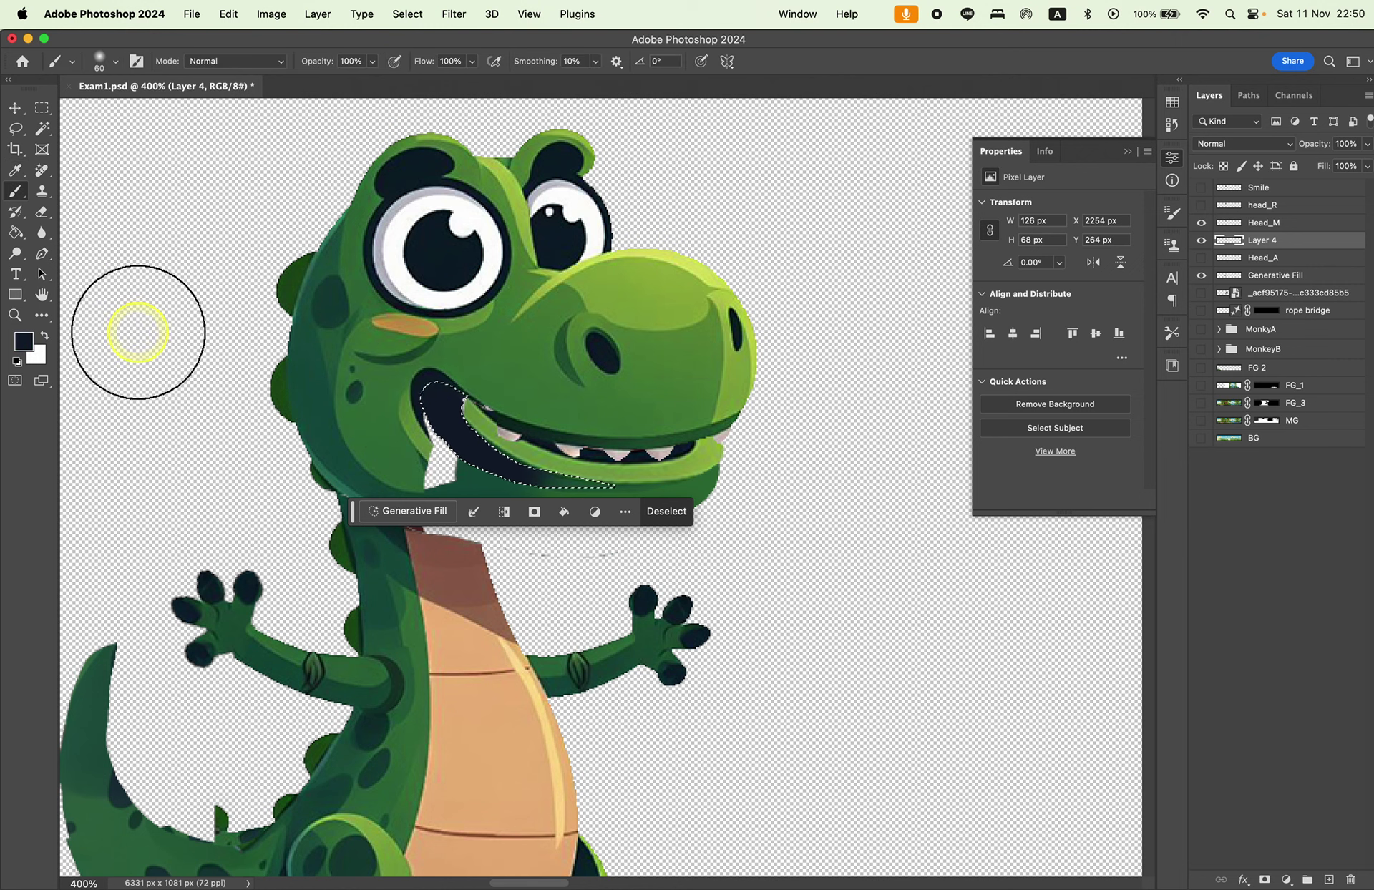
{"action": "left_click", "coordinate": [42, 107]}
{"action": "left_click", "coordinate": [325, 399]}
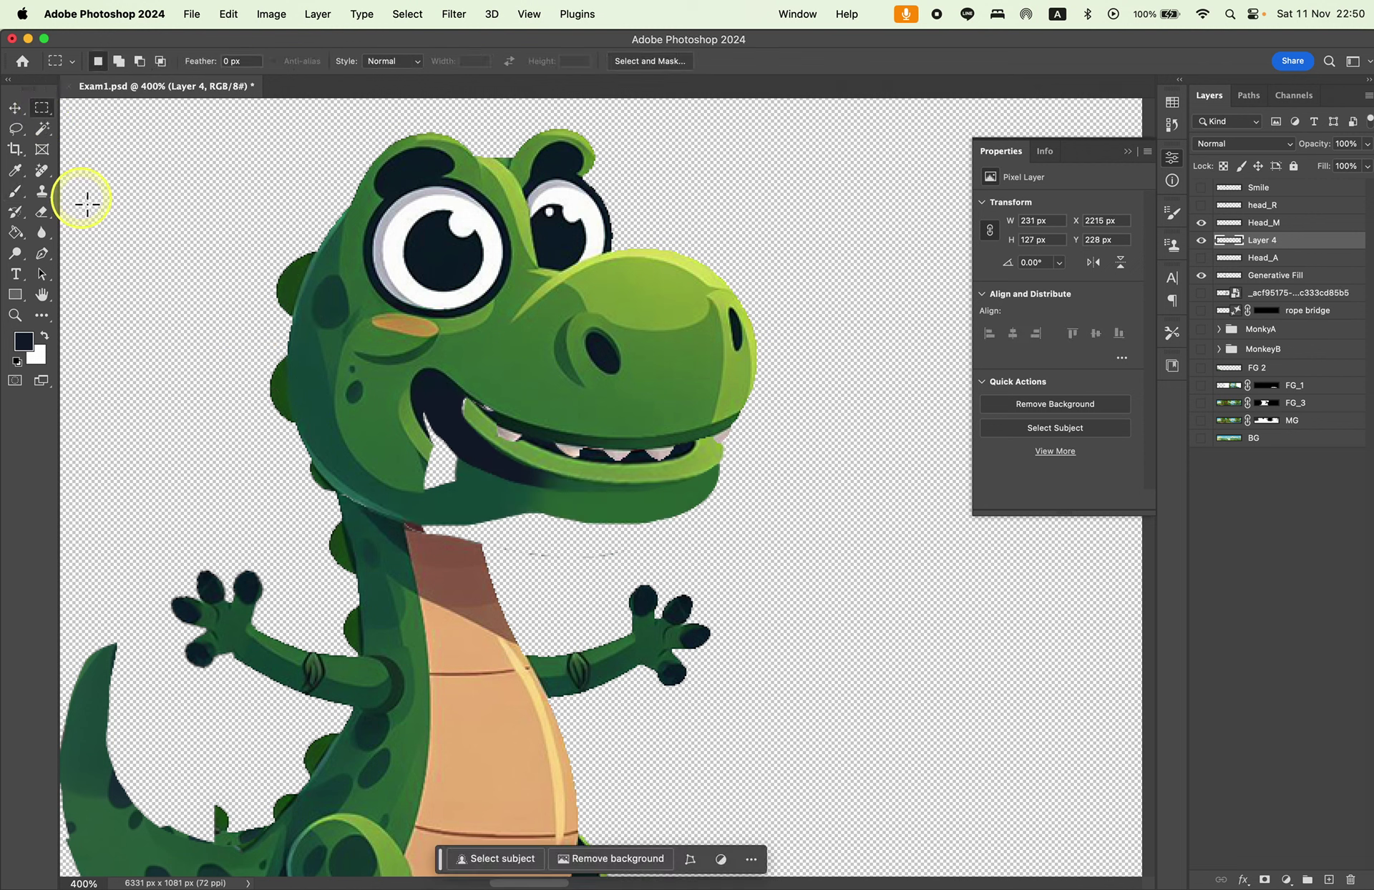
Lasso the corner of the mouth and paint over it.
{"action": "left_click", "coordinate": [15, 128]}
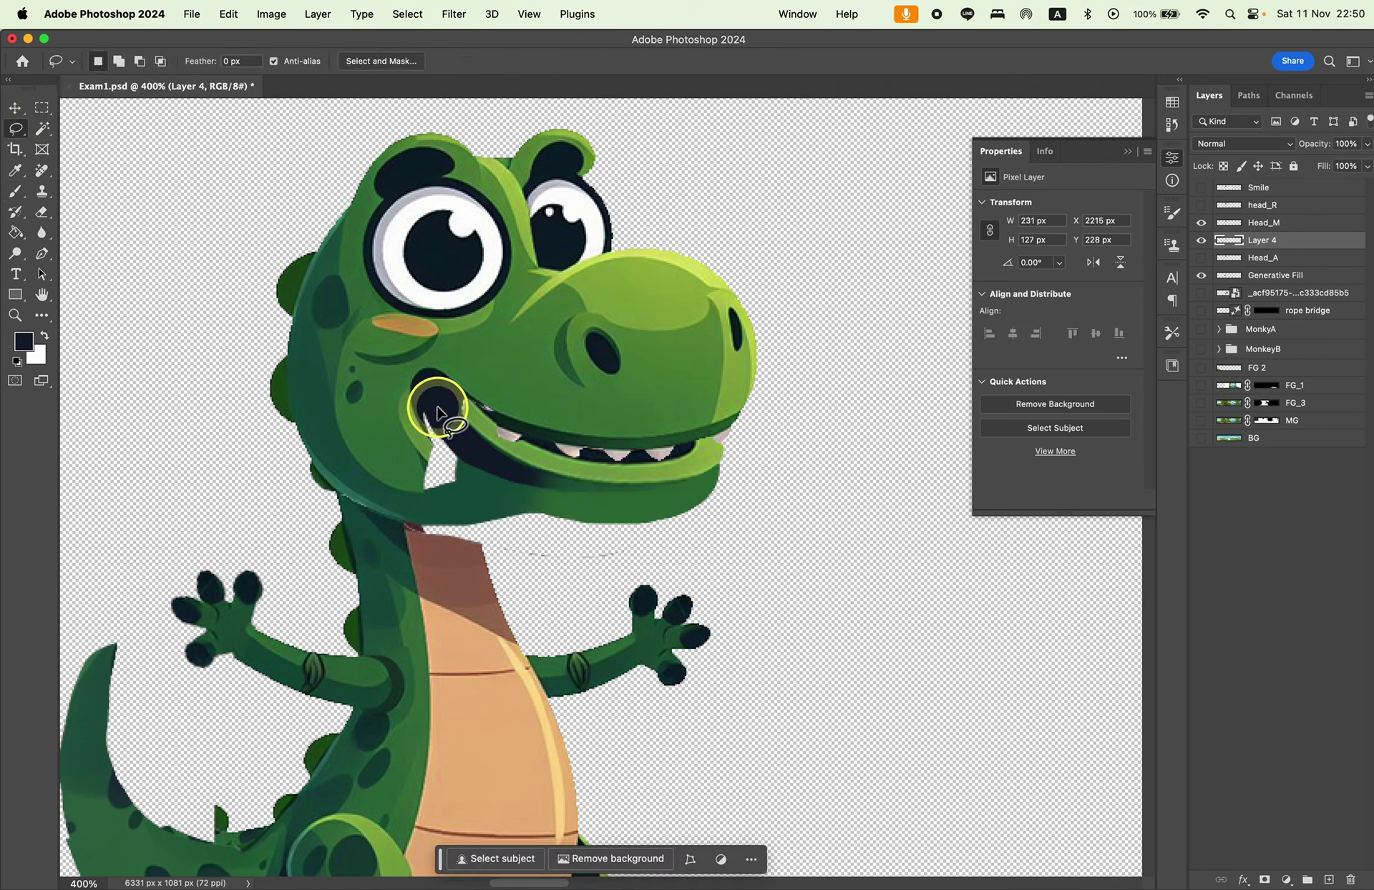
{"action": "left_click_drag", "start_coordinate": [417, 410], "coordinate": [416, 419]}
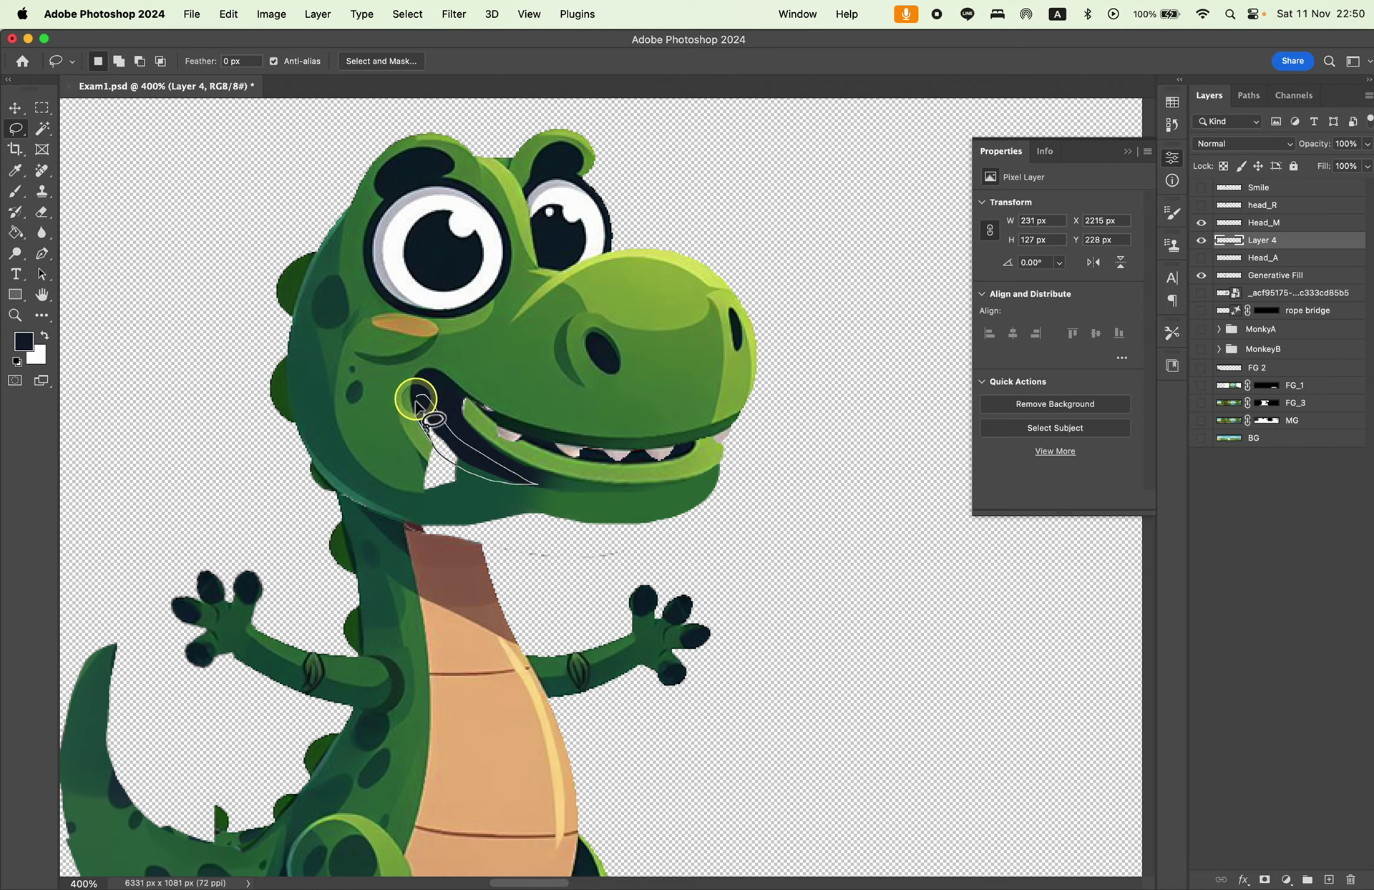
{"action": "left_click_drag", "start_coordinate": [426, 423], "coordinate": [425, 424]}
{"action": "key", "text": "b"}
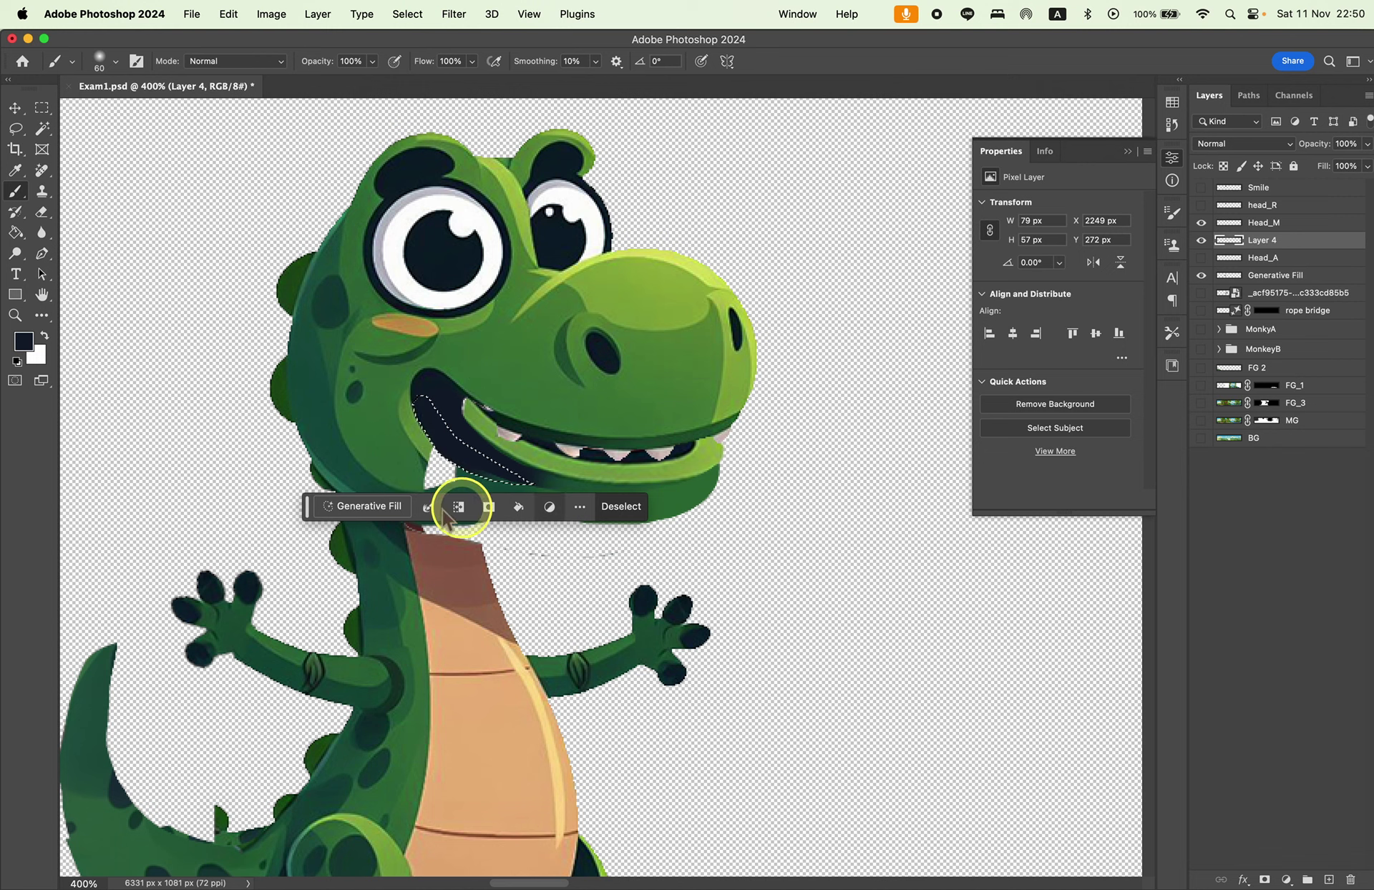
Select the strip below the mouth corner and sample the jaw's green.
{"action": "left_click", "coordinate": [15, 128]}
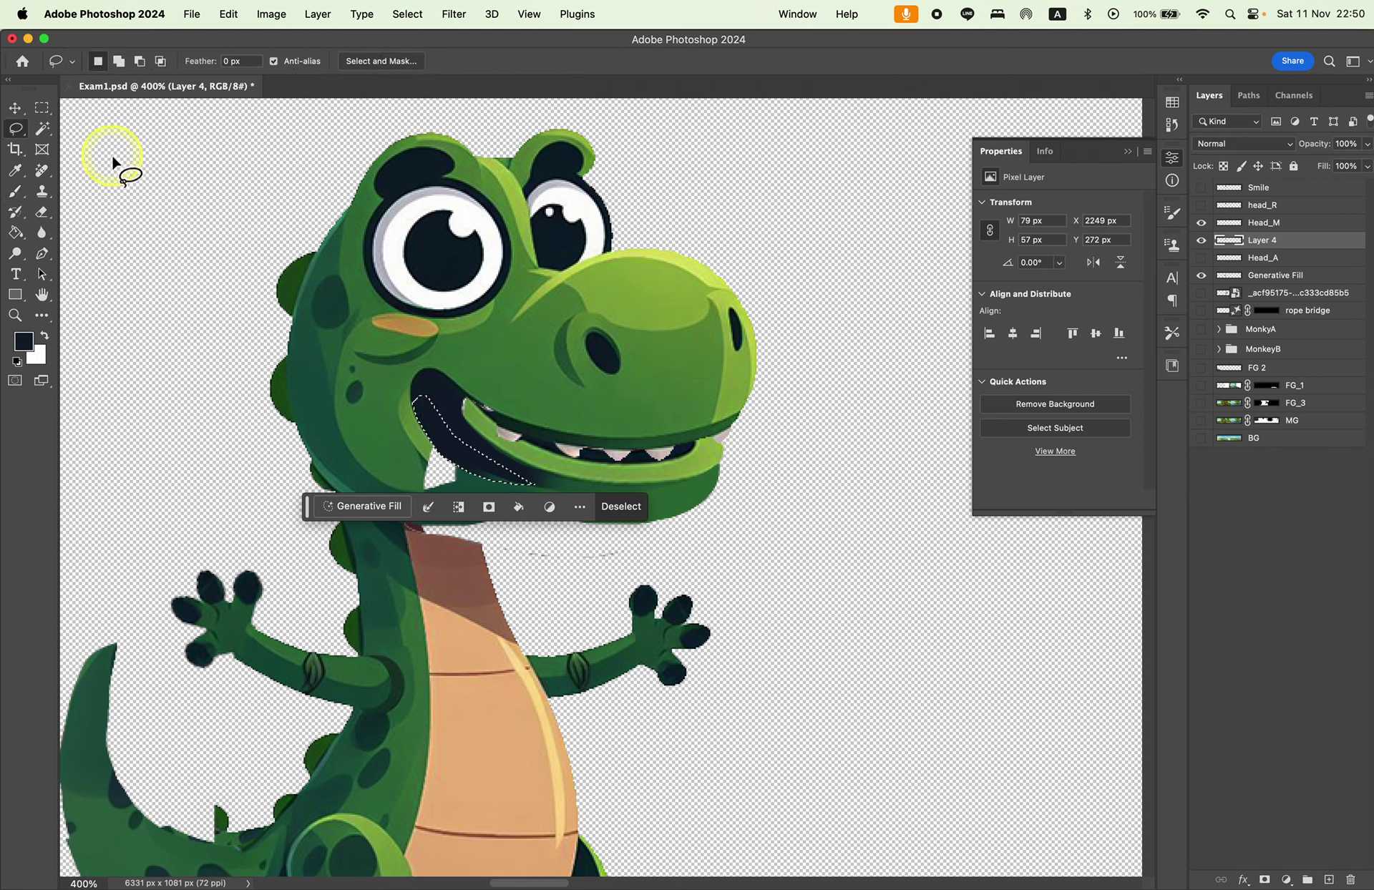
{"action": "left_click_drag", "start_coordinate": [412, 443], "coordinate": [419, 458]}
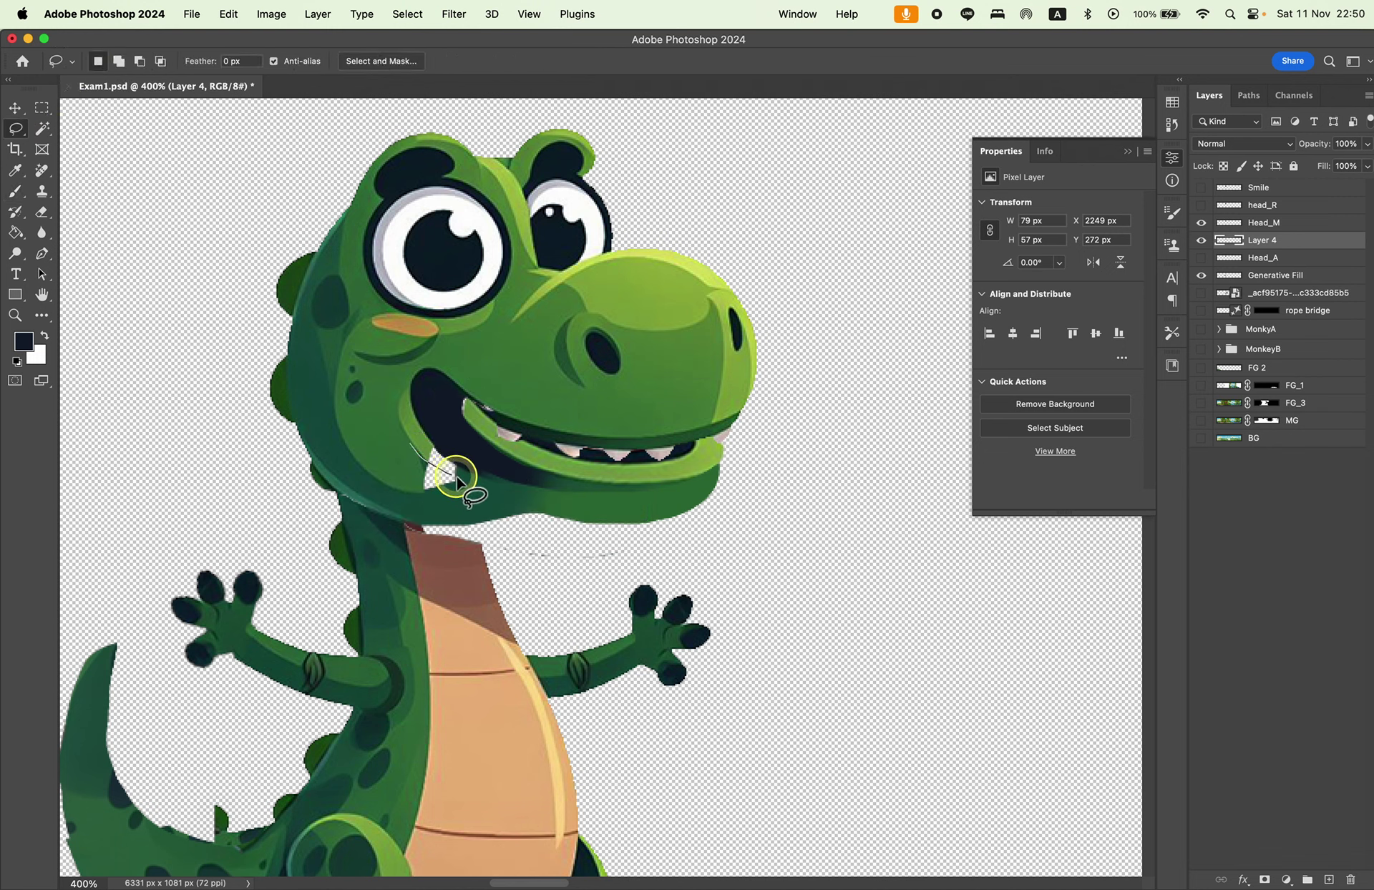
{"action": "left_click_drag", "start_coordinate": [406, 449], "coordinate": [501, 484]}
{"action": "key", "text": "i"}
{"action": "left_click", "coordinate": [424, 446]}
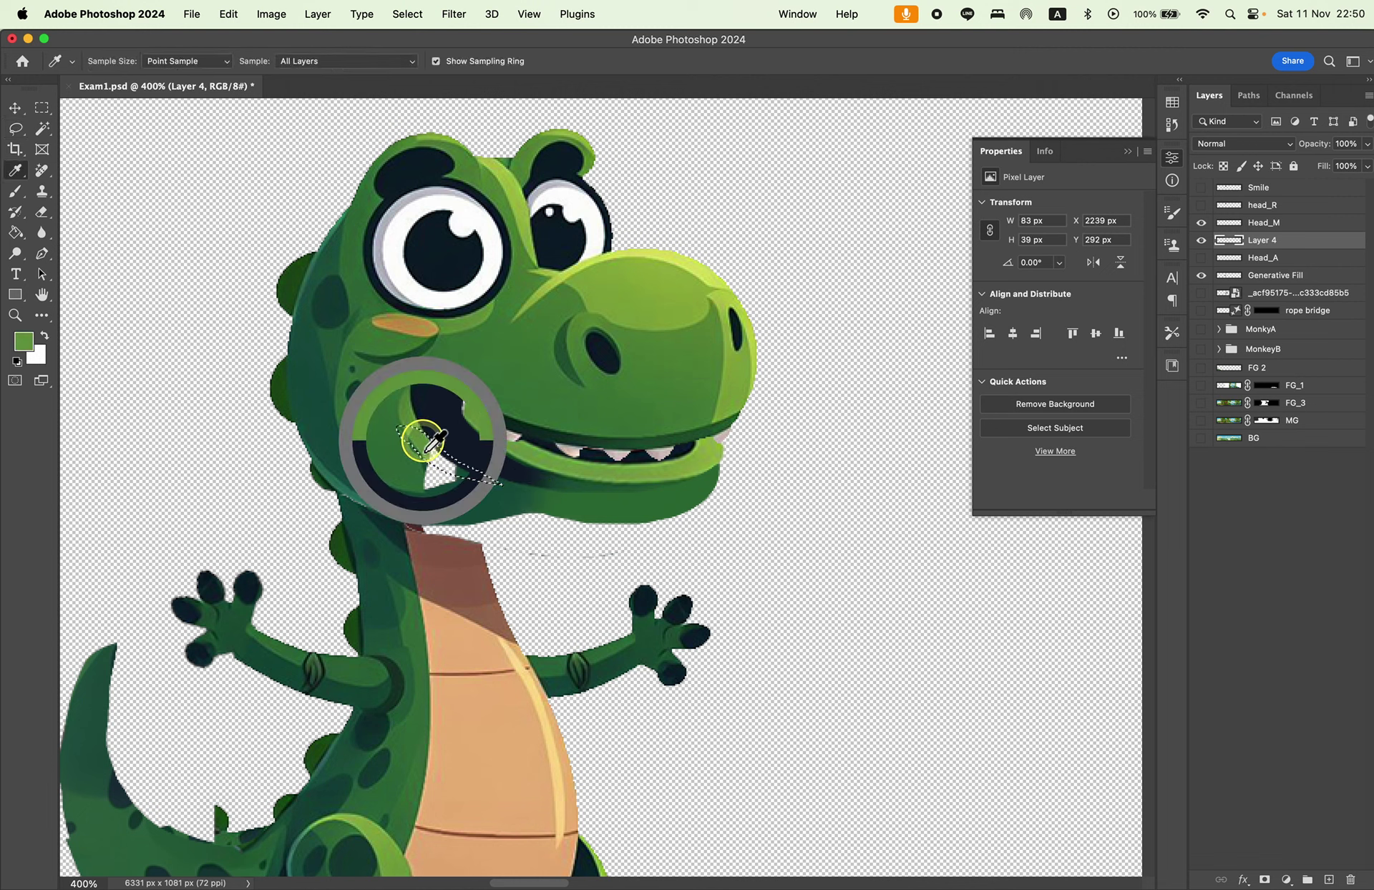
{"action": "key", "text": "b"}
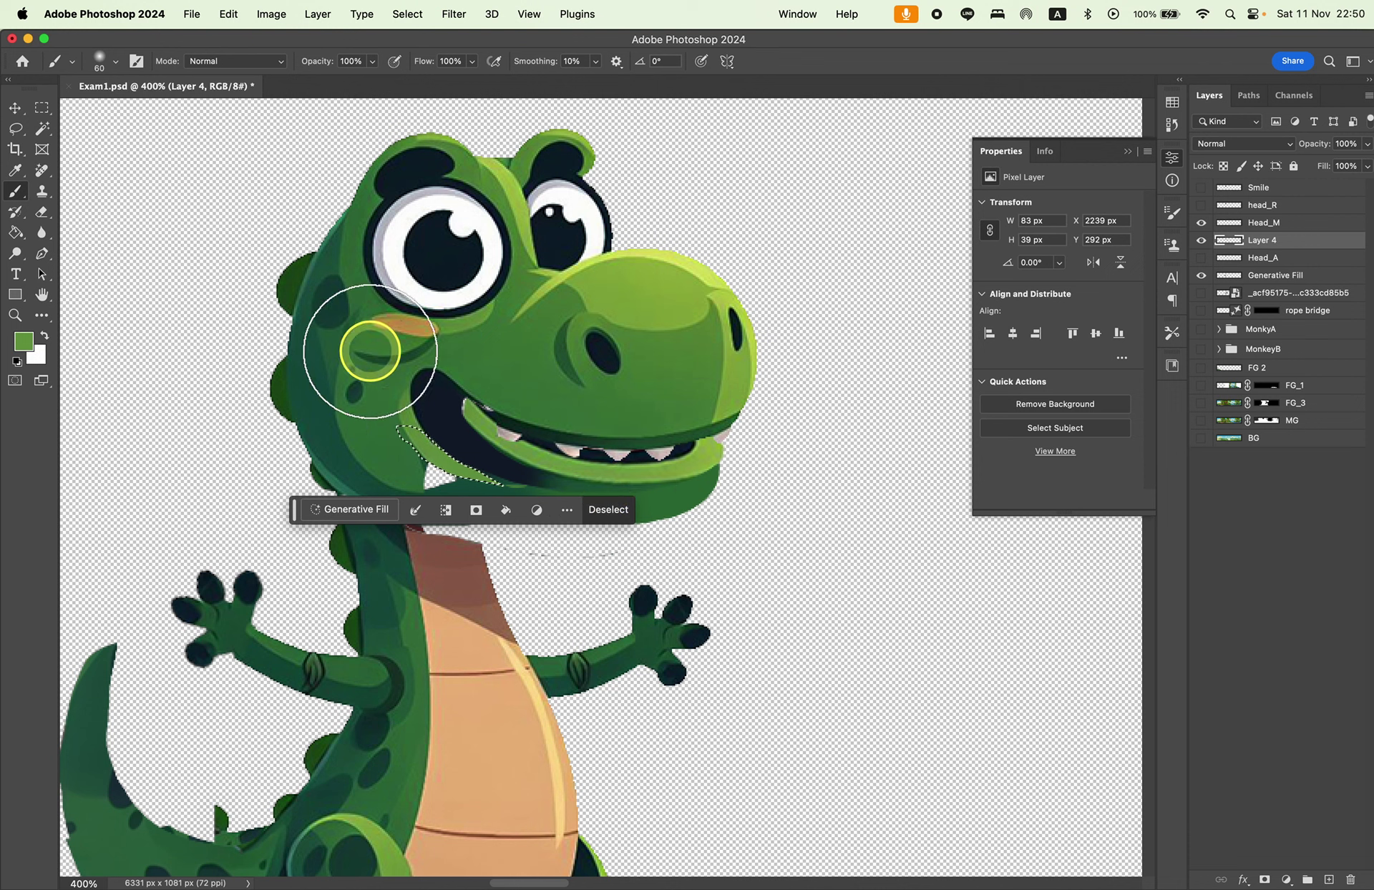
Select the area by the chin and paint it with sampled green.
{"action": "left_click", "coordinate": [15, 128]}
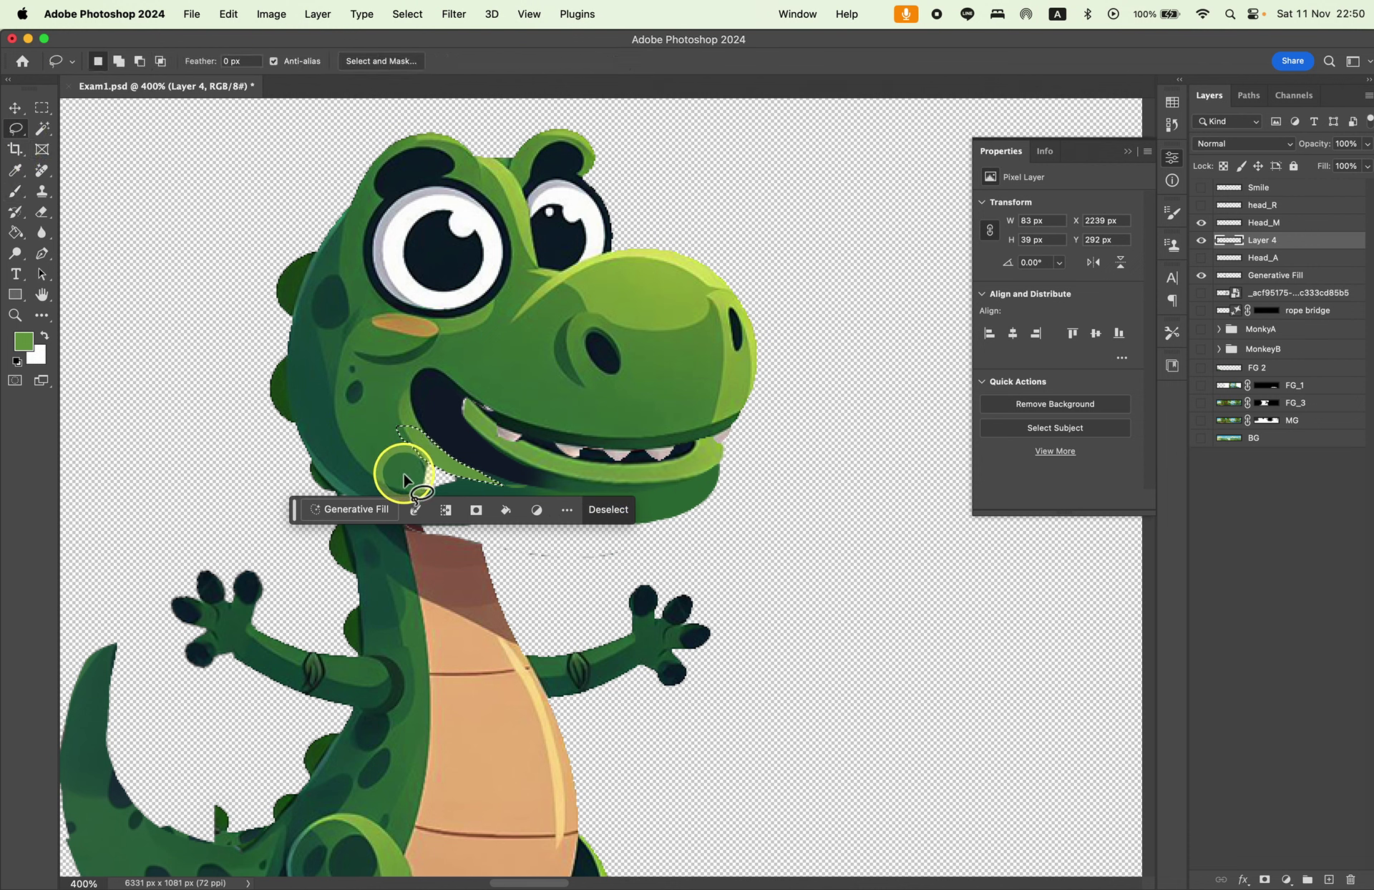
{"action": "left_click_drag", "start_coordinate": [405, 489], "coordinate": [418, 495]}
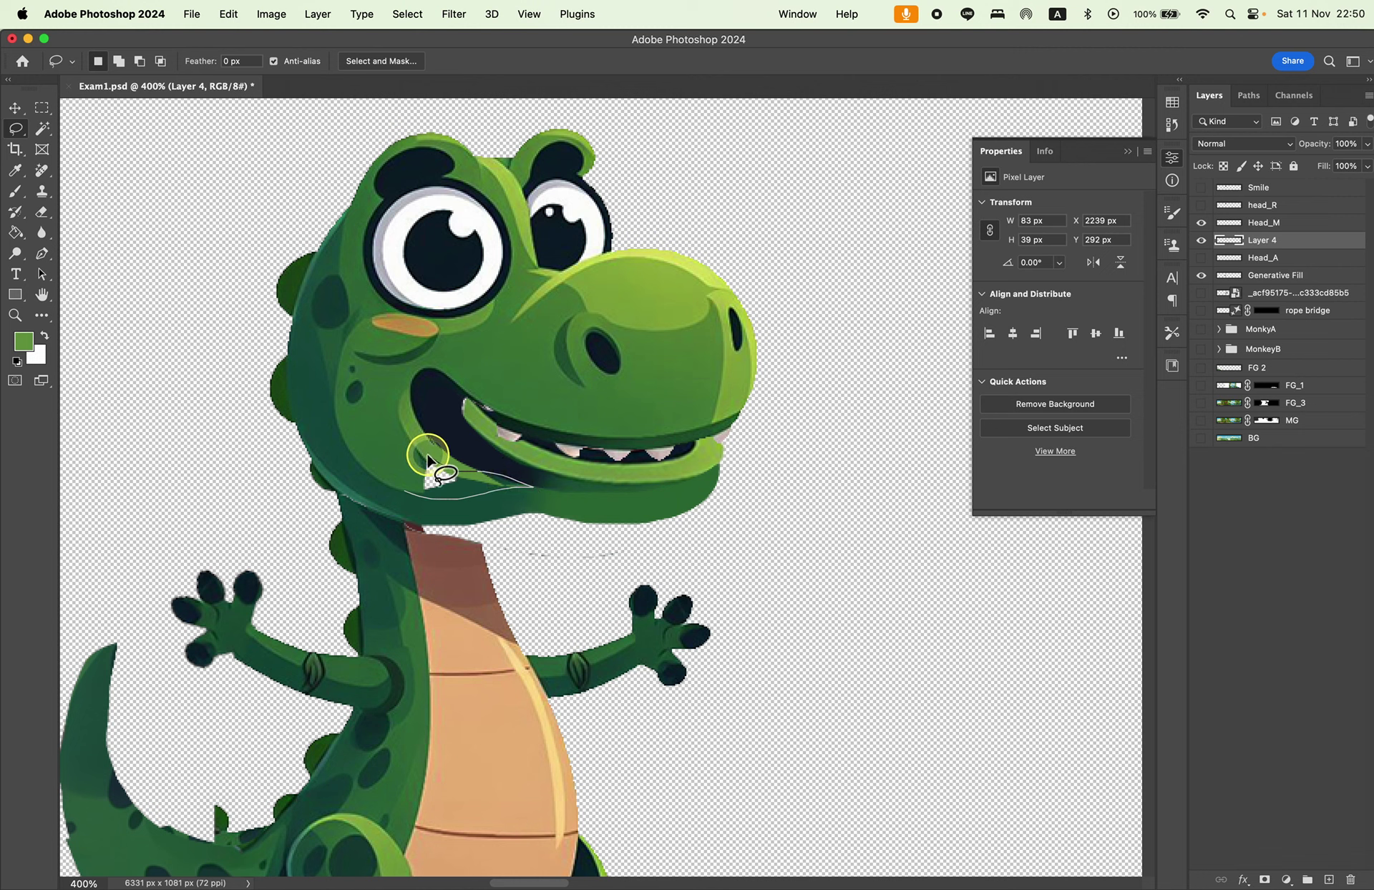
{"action": "left_click_drag", "start_coordinate": [405, 472], "coordinate": [408, 489]}
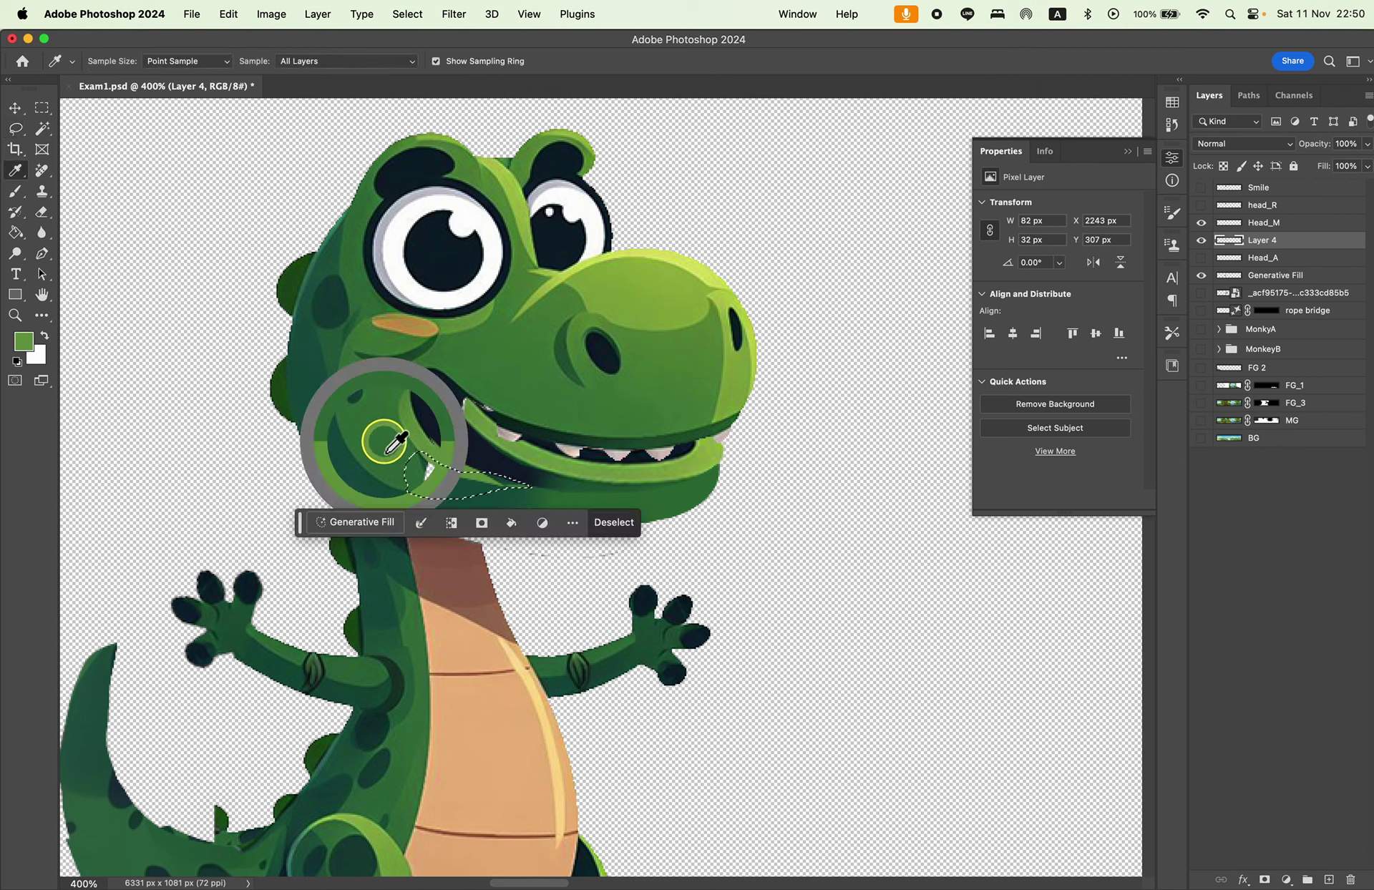
{"action": "key", "text": "b"}
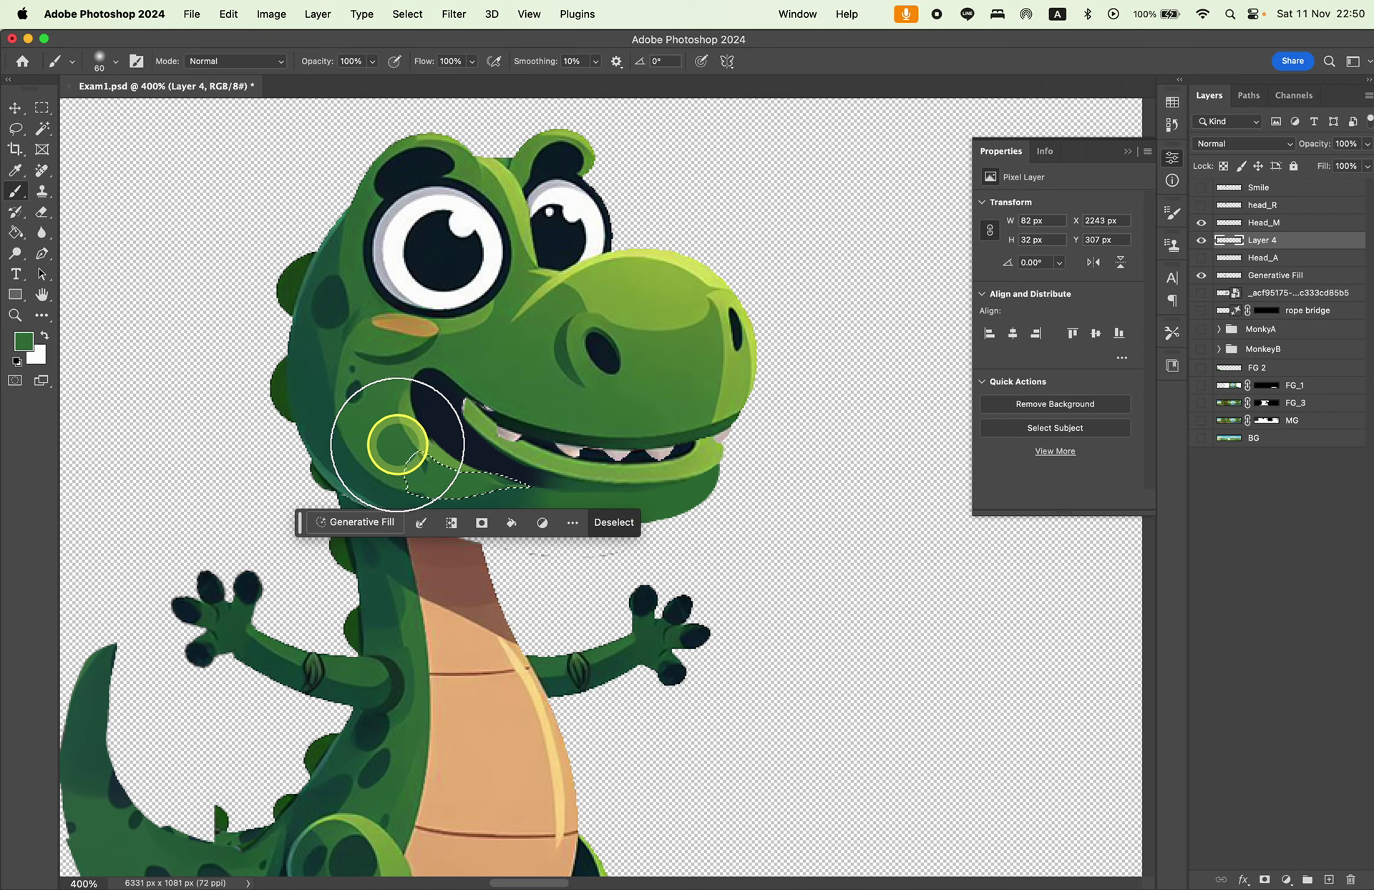
{"action": "key", "text": "i"}
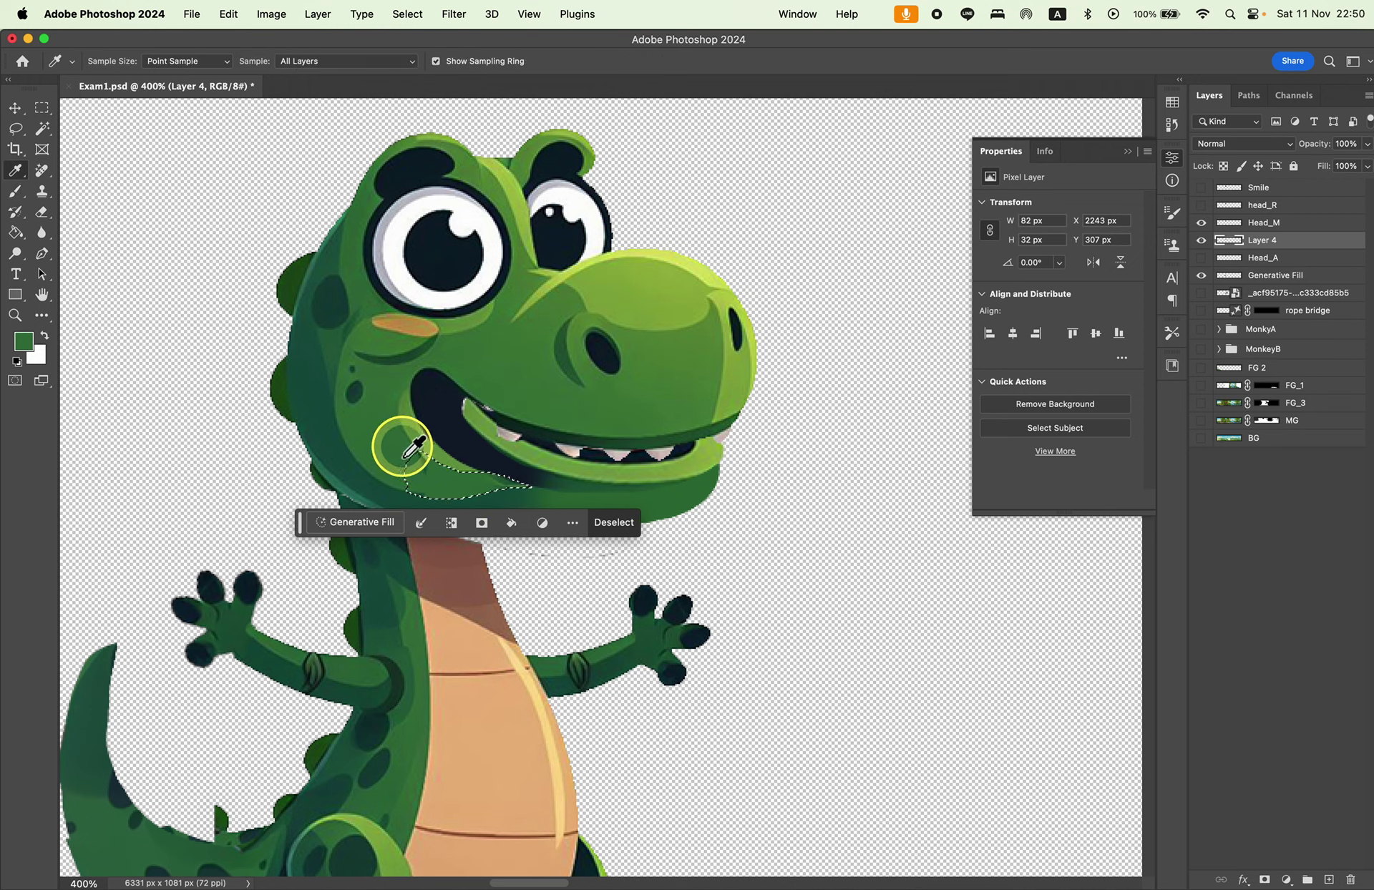
{"action": "key", "text": "b"}
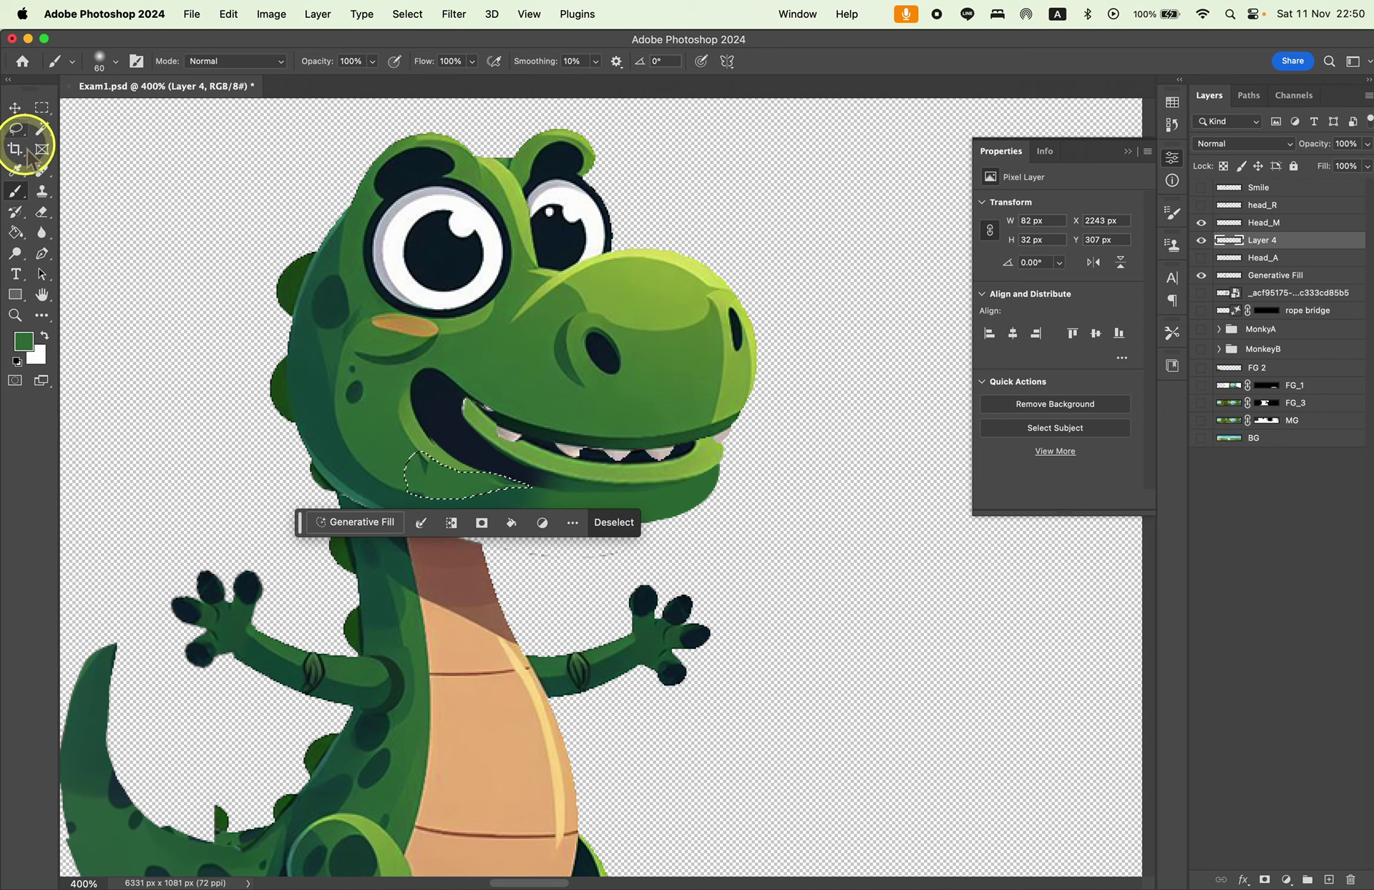
Select the cheek beside the mouth on Layer 4 and paint it with sampled colour.
{"action": "left_click", "coordinate": [15, 128]}
{"action": "left_click", "coordinate": [419, 457]}
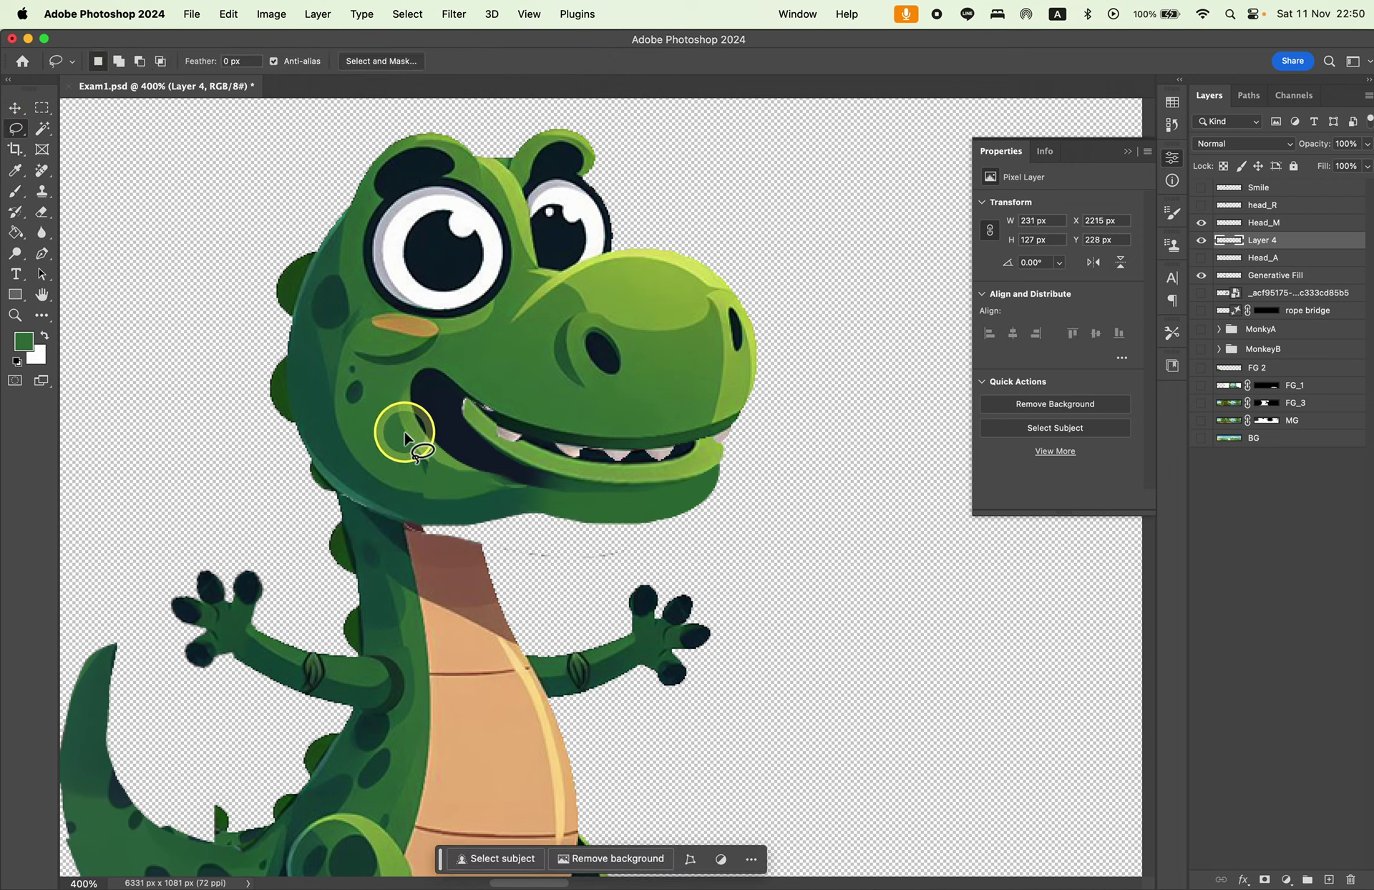
{"action": "left_click_drag", "start_coordinate": [404, 433], "coordinate": [413, 440]}
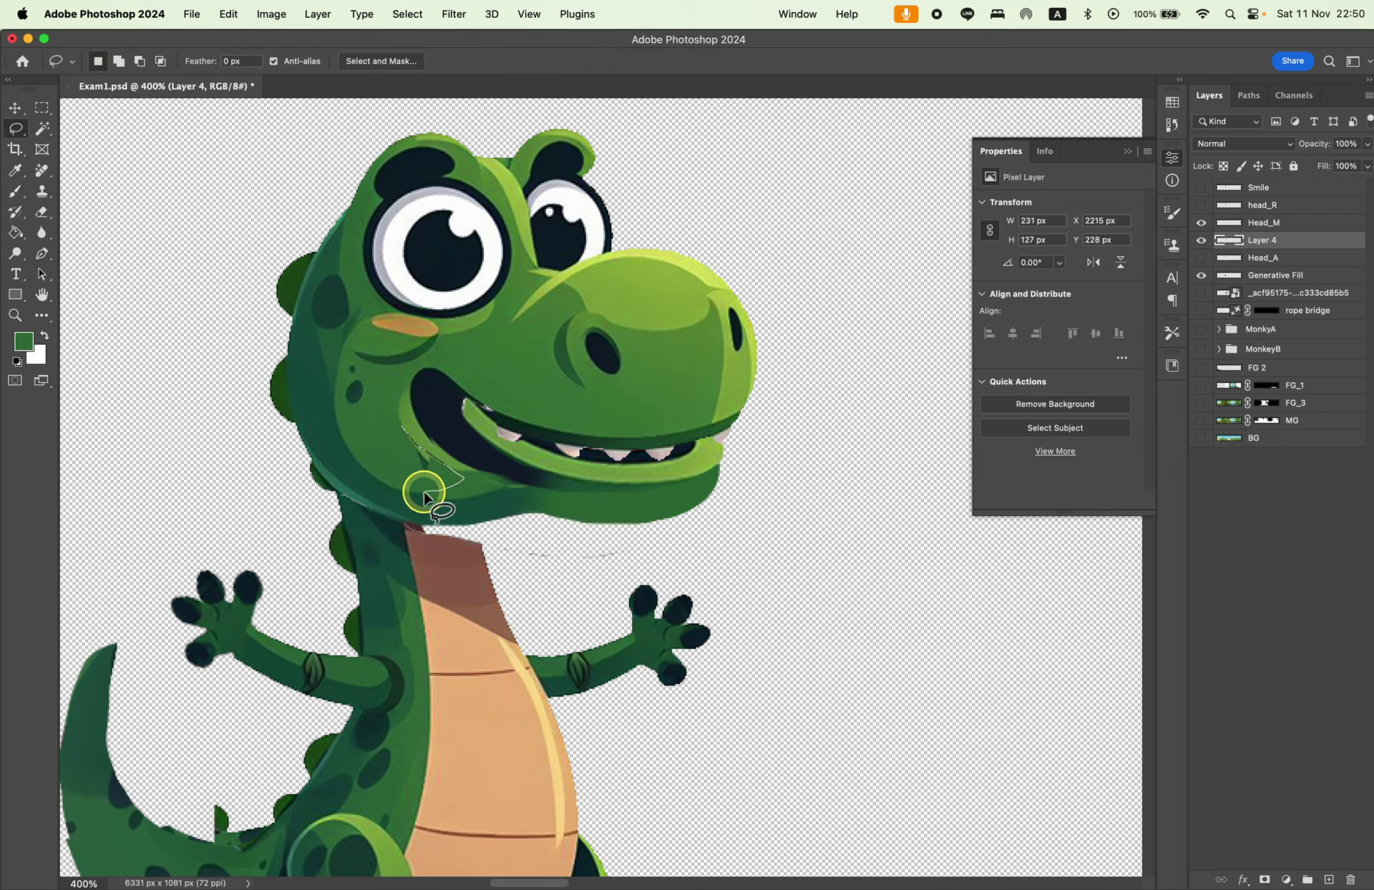
{"action": "left_click_drag", "start_coordinate": [383, 436], "coordinate": [376, 431]}
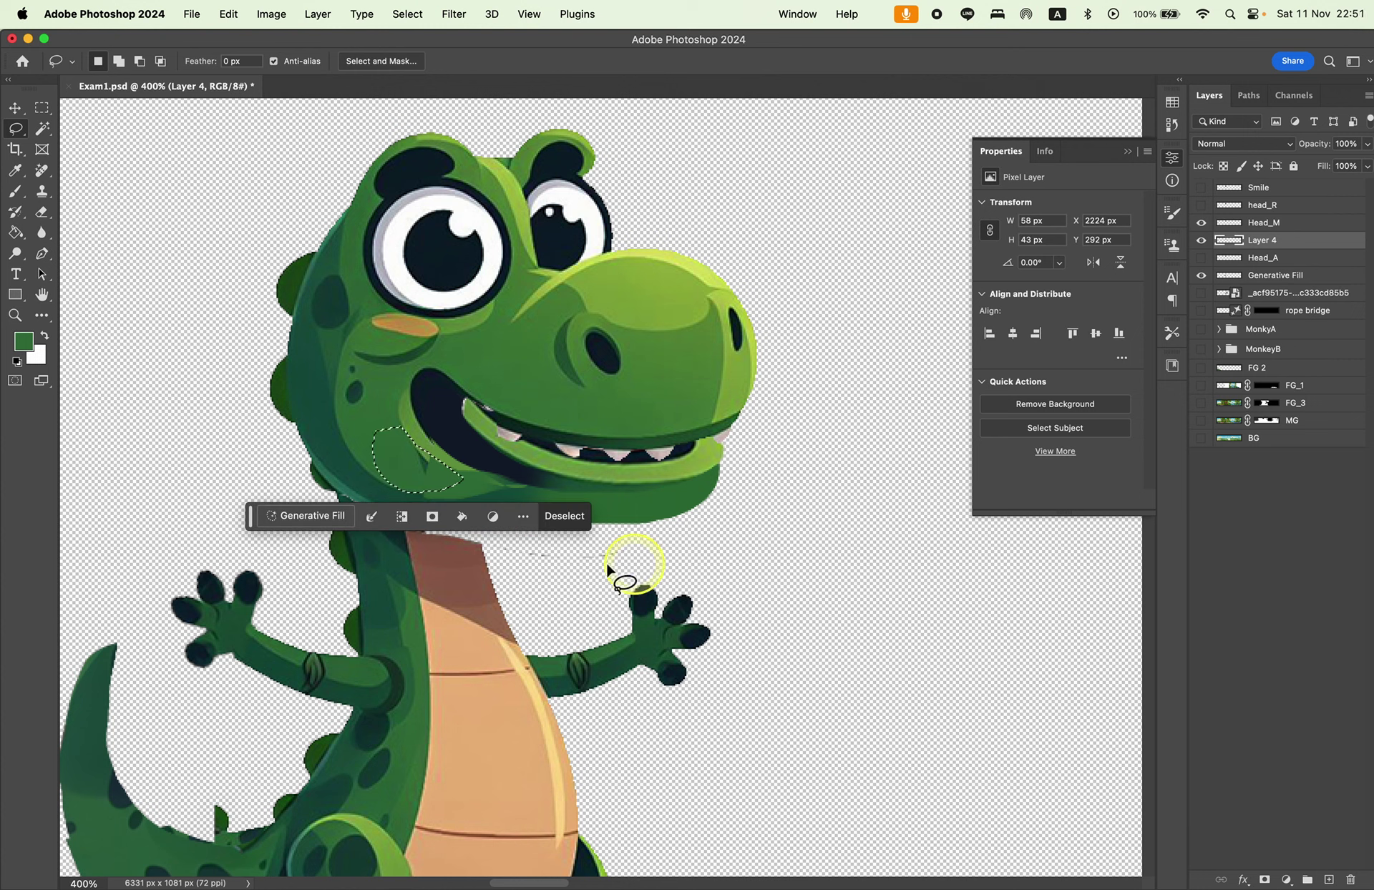
{"action": "left_click", "coordinate": [1267, 223]}
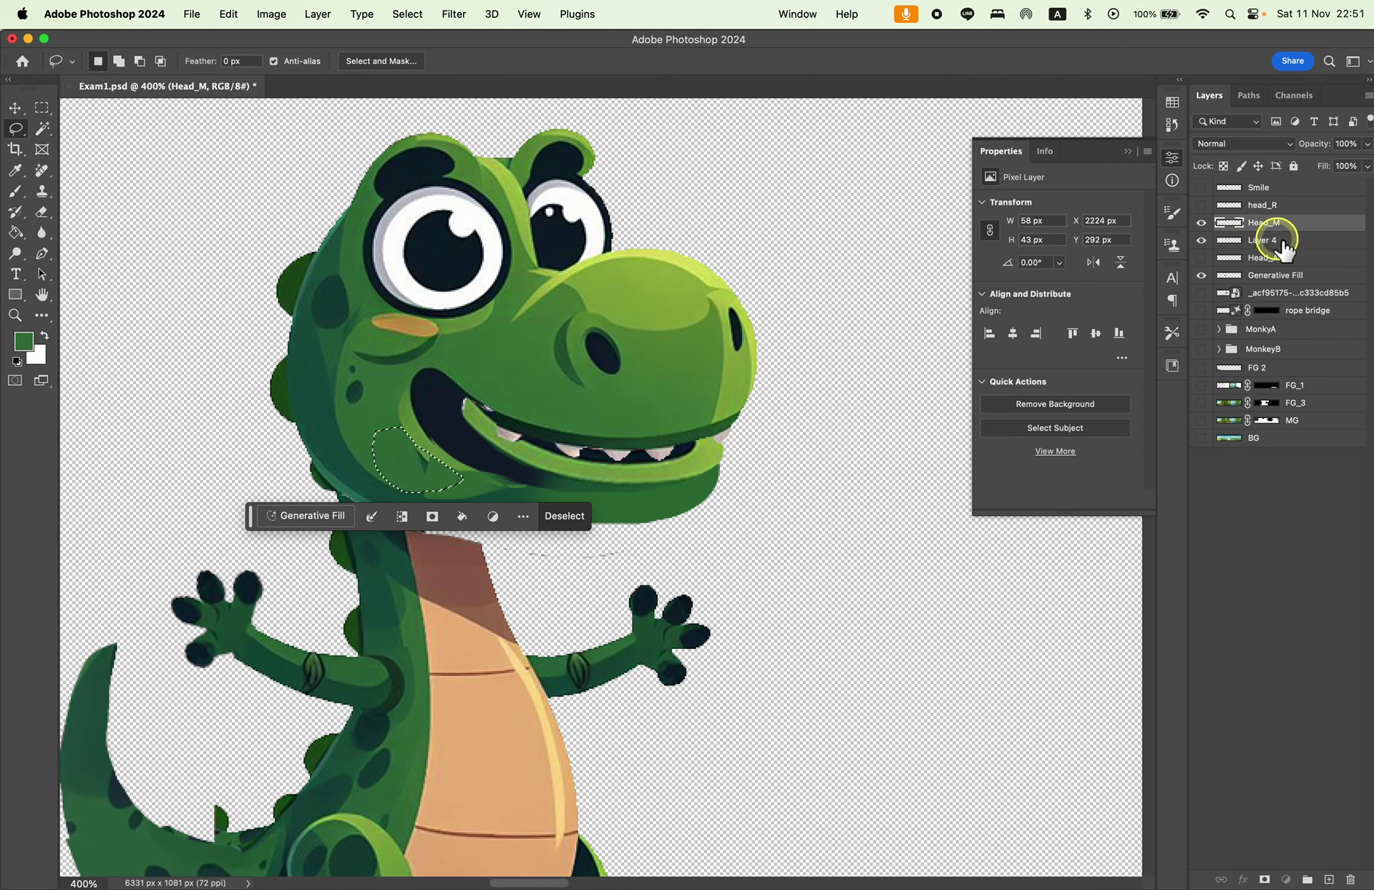
{"action": "left_click", "coordinate": [1284, 236]}
{"action": "key", "text": "i"}
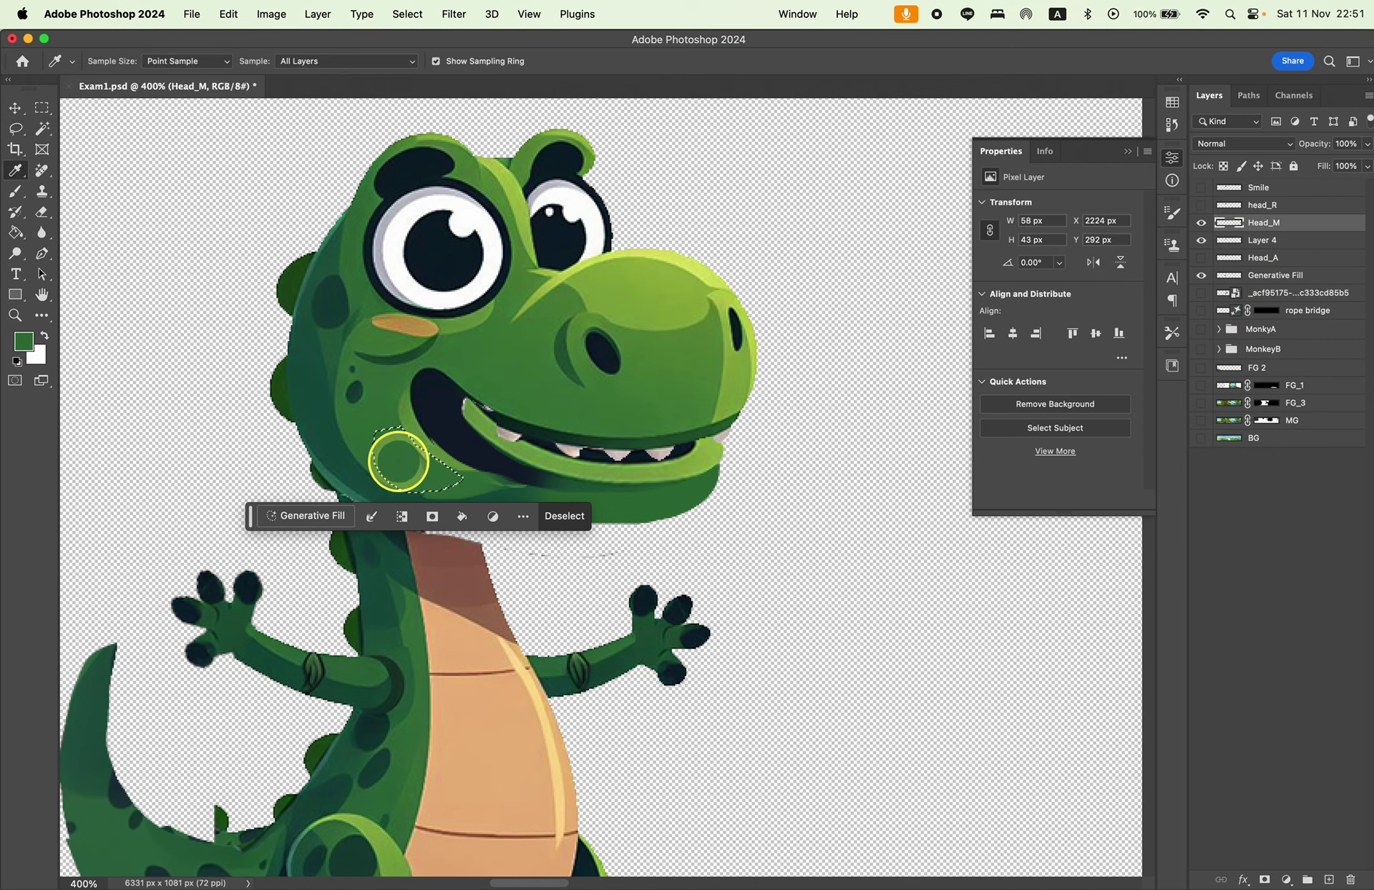
{"action": "key", "text": "b"}
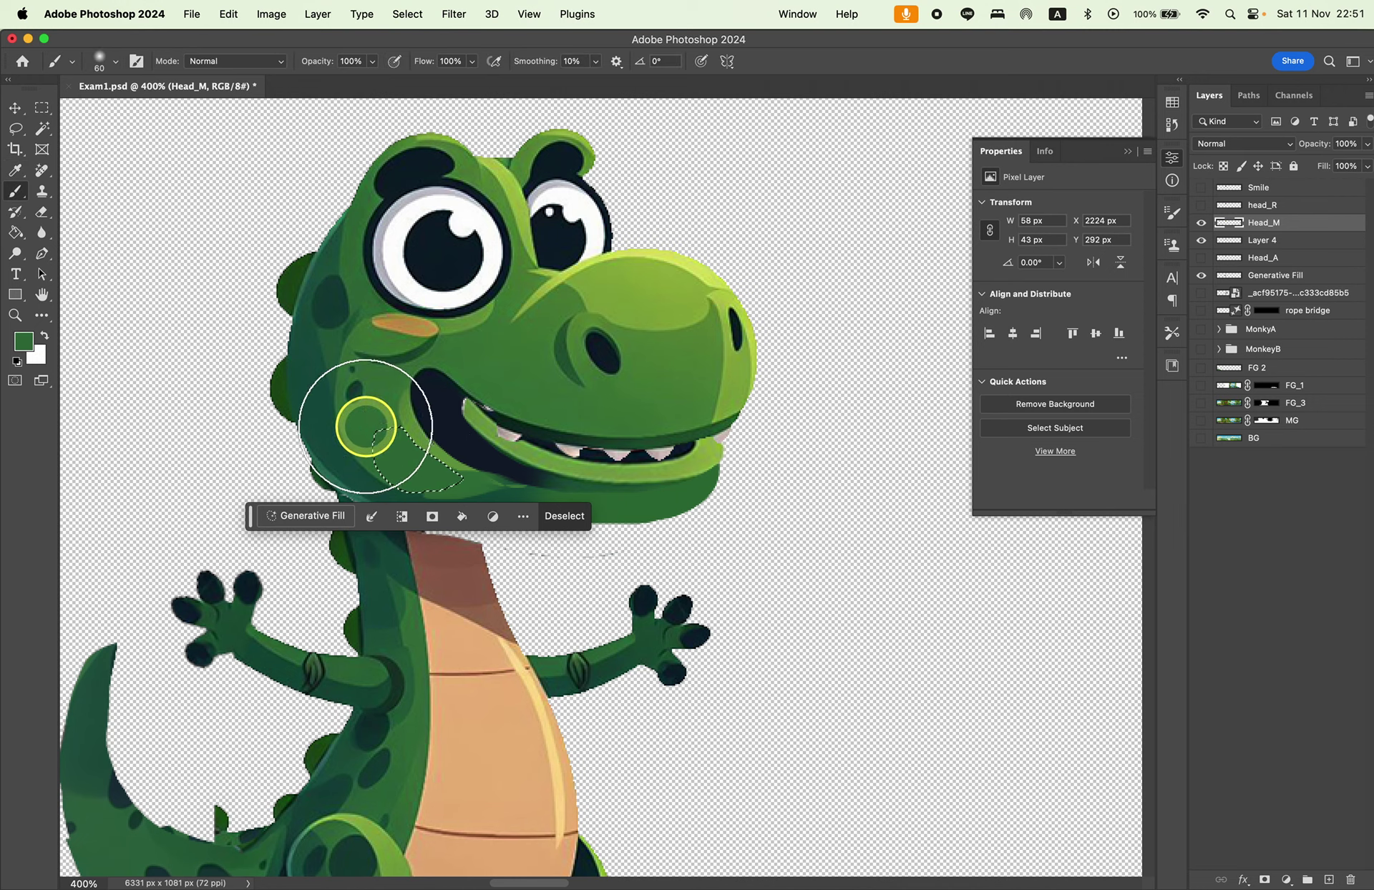
Deselect near the jaw and pan to recentre the head.
{"action": "left_click", "coordinate": [41, 108]}
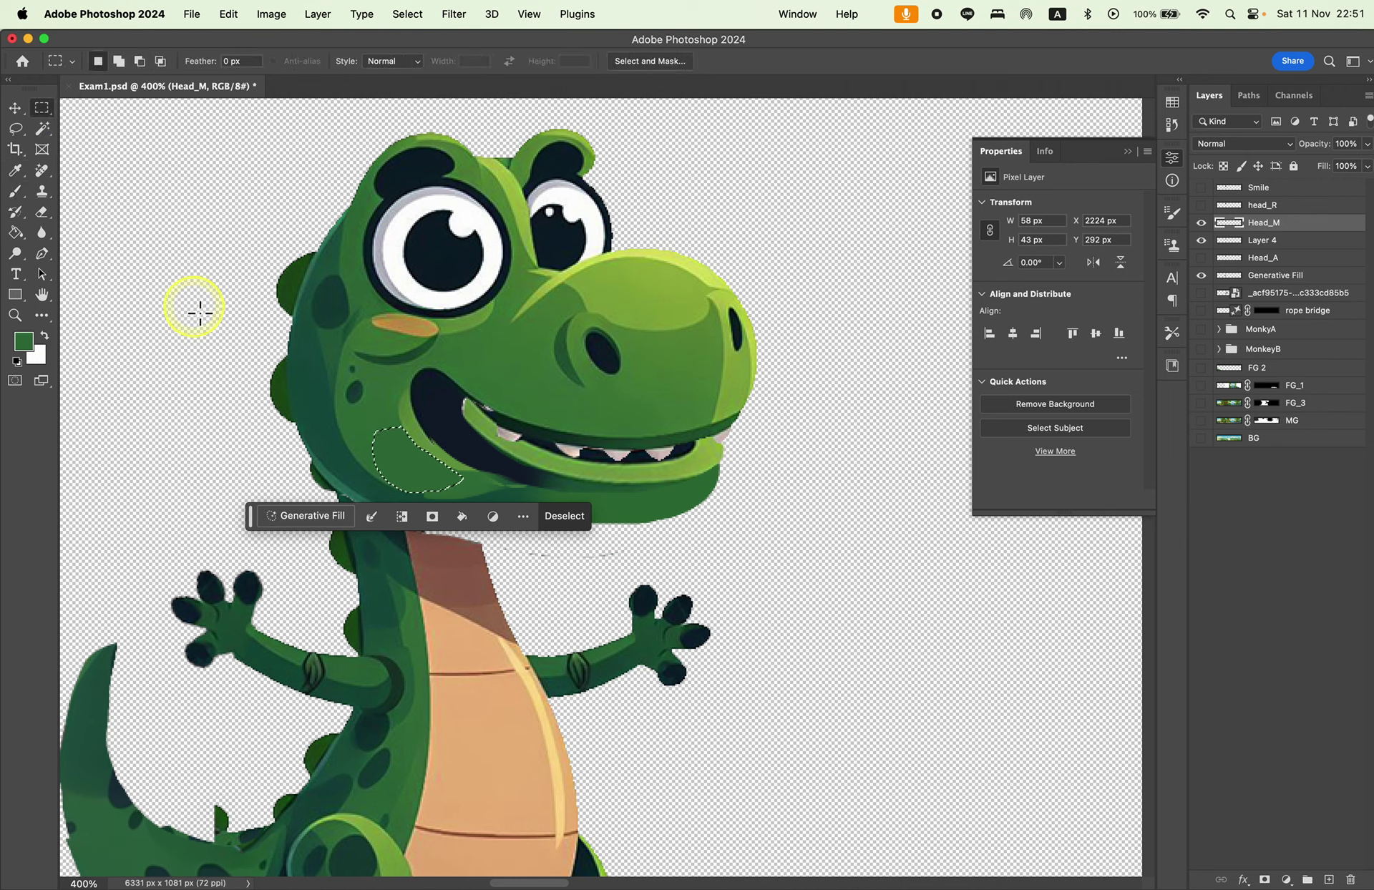
{"action": "left_click", "coordinate": [472, 504]}
{"action": "left_click_drag", "start_coordinate": [730, 567], "coordinate": [752, 593]}
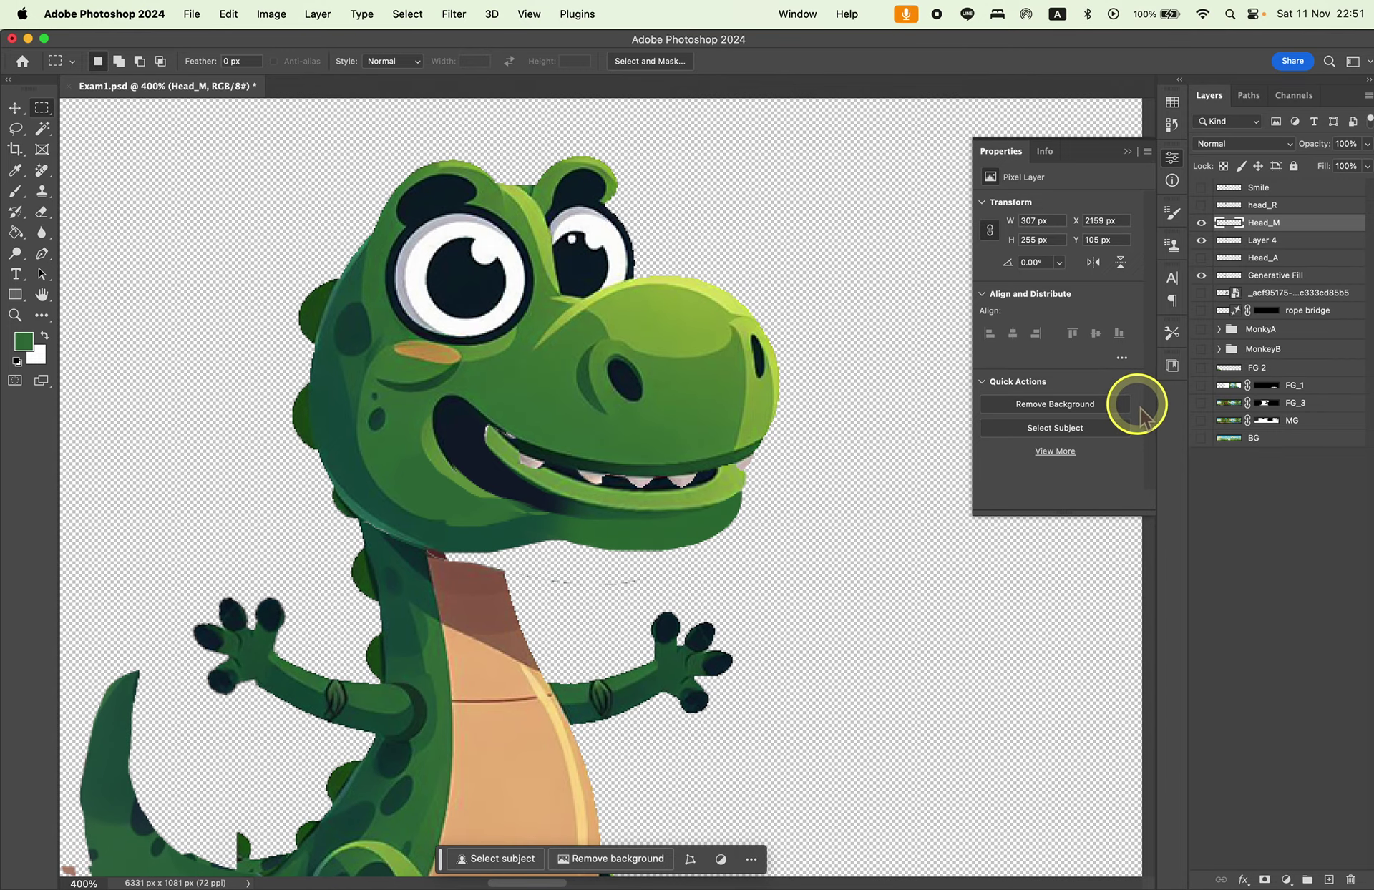
{"action": "left_click", "coordinate": [15, 127]}
{"action": "left_click_drag", "start_coordinate": [432, 413], "coordinate": [447, 403]}
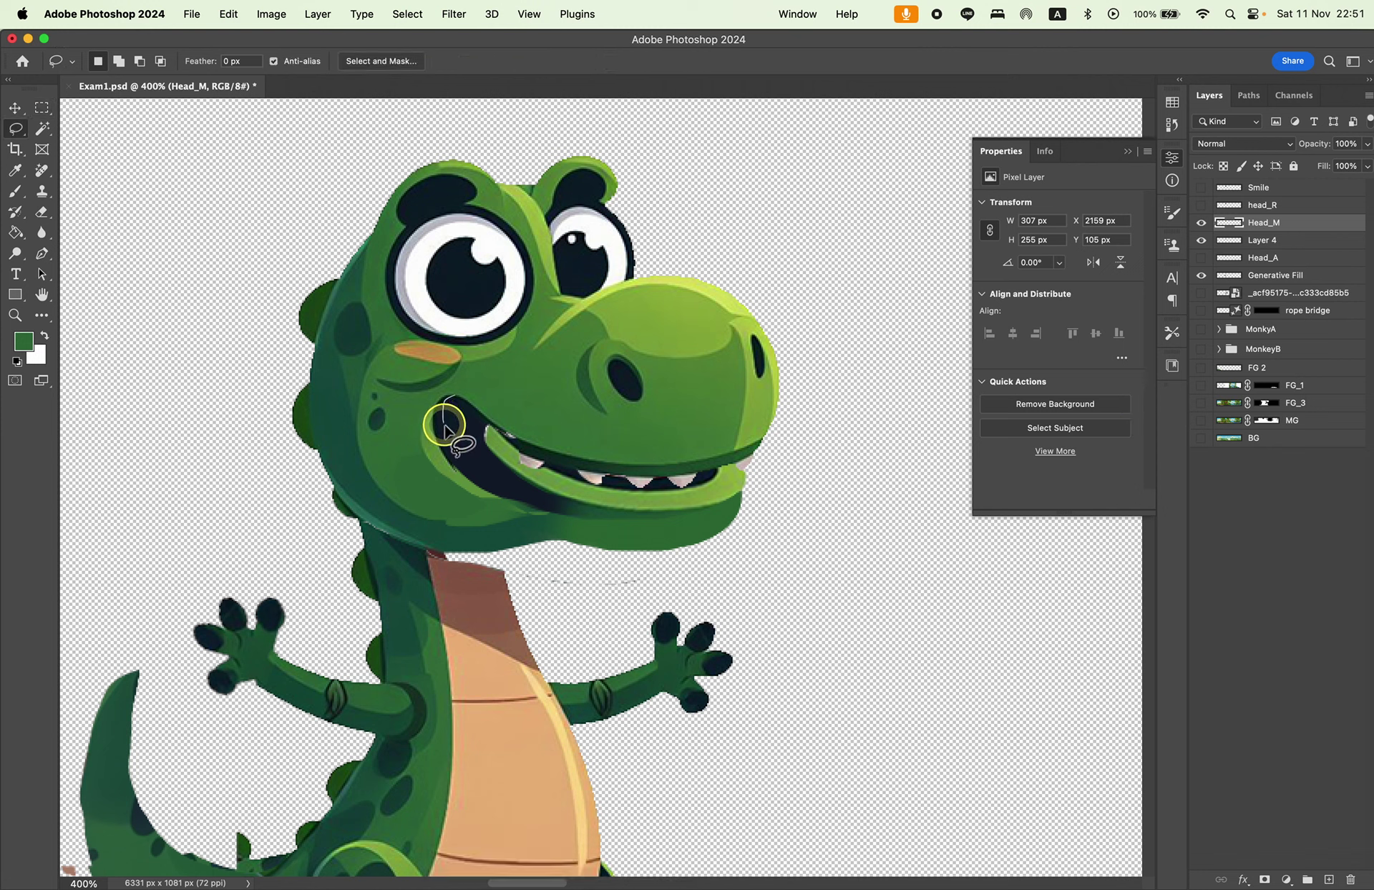
{"action": "mouse_move", "coordinate": [516, 499]}
{"action": "left_mouse_down"}
{"action": "mouse_move", "coordinate": [449, 529]}
{"action": "mouse_move", "coordinate": [458, 397]}
{"action": "left_mouse_up"}
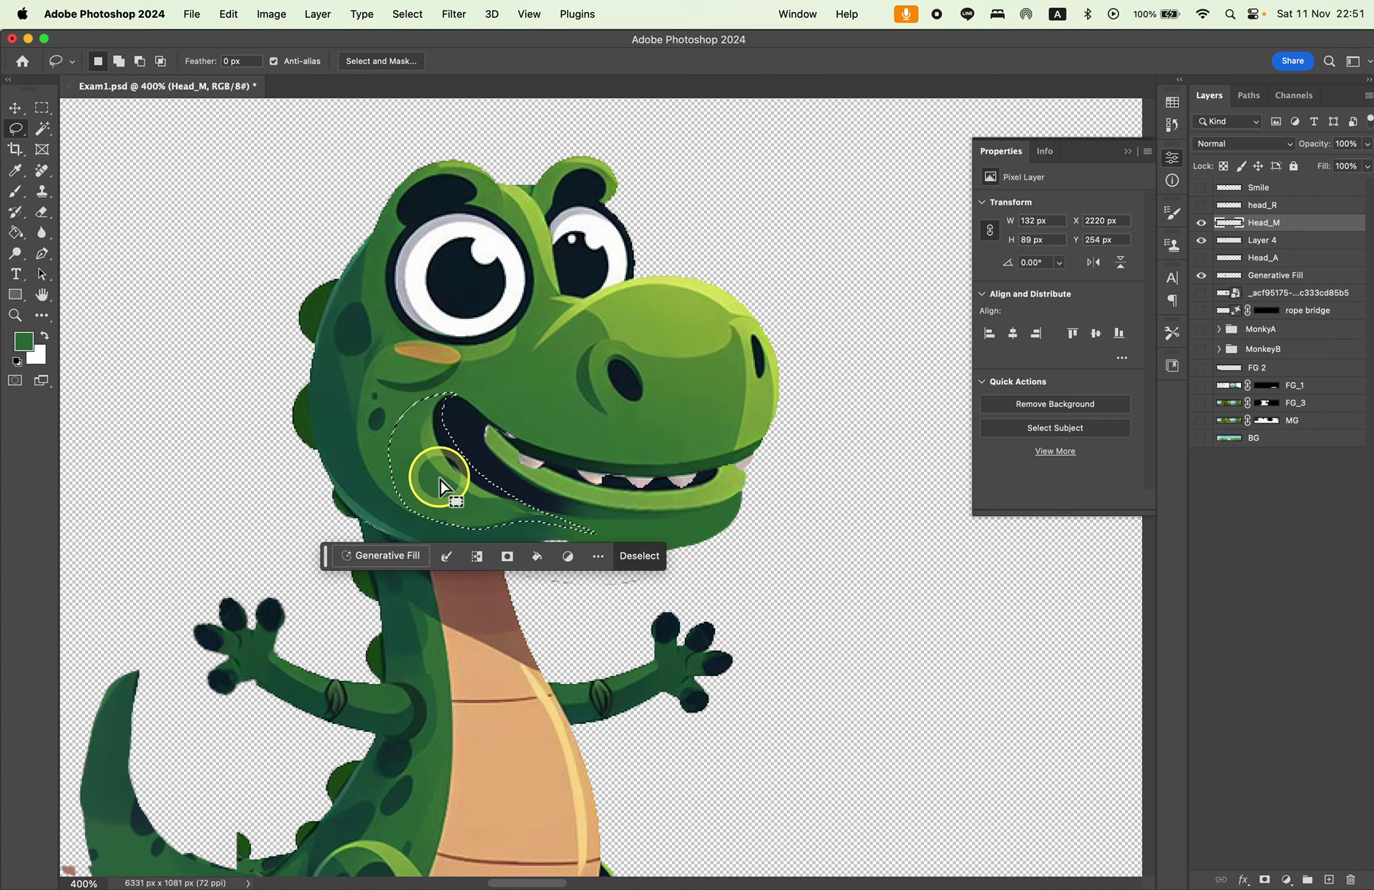
{"action": "key", "text": "i"}
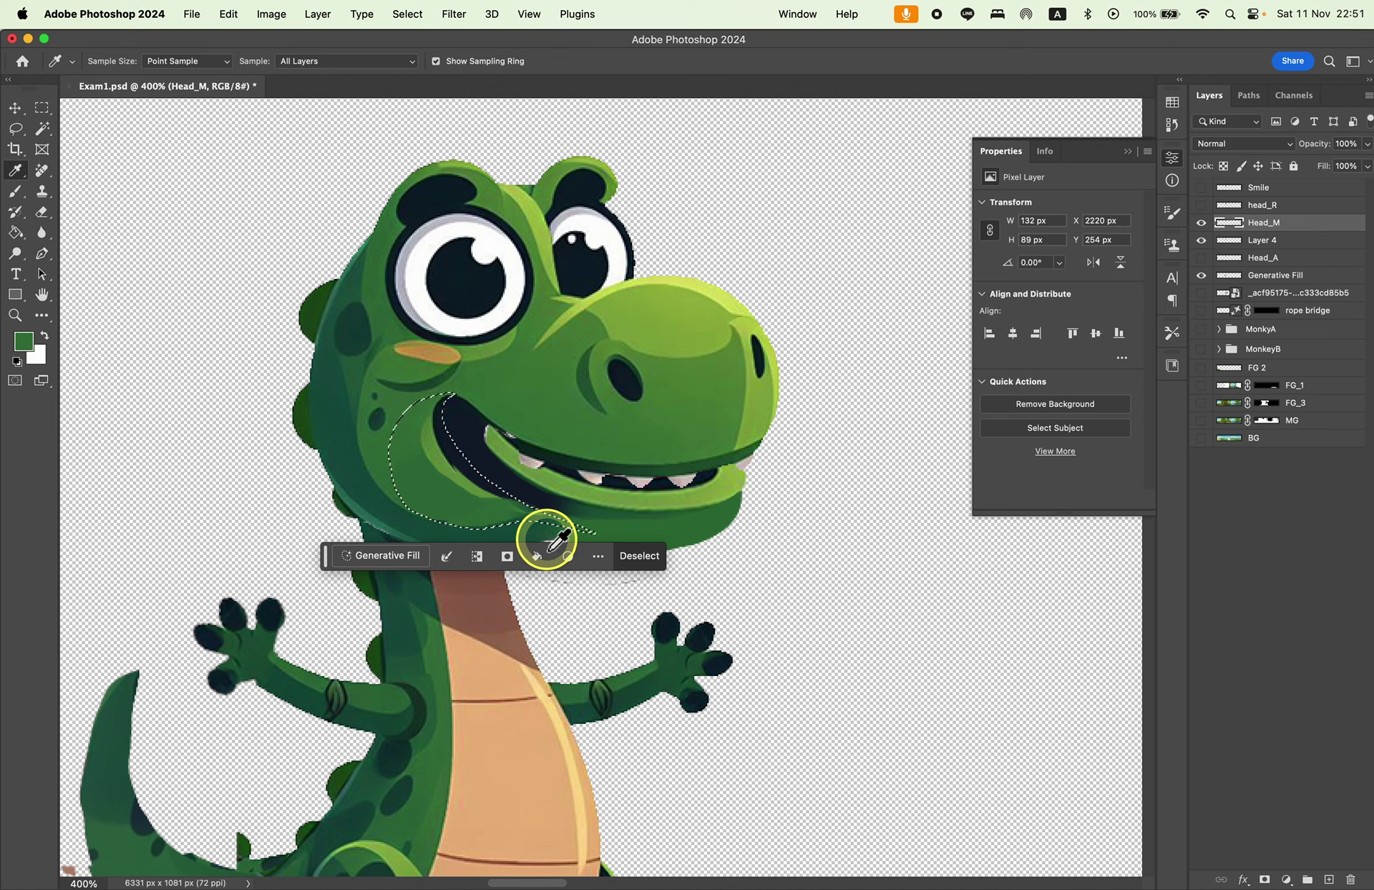
{"action": "key", "text": "b"}
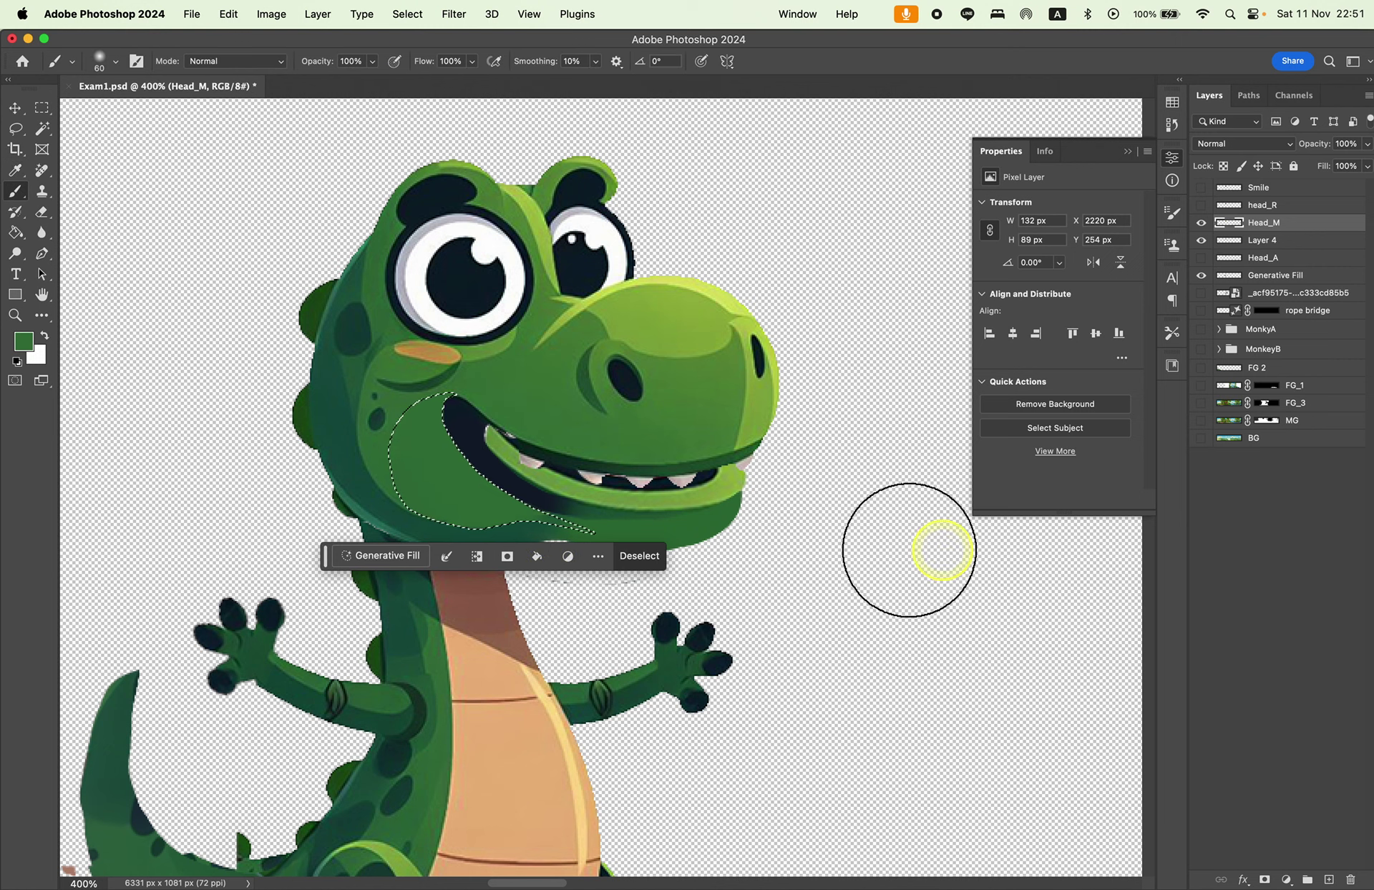
{"action": "left_click", "coordinate": [42, 107]}
{"action": "key", "text": "ctrl+d"}
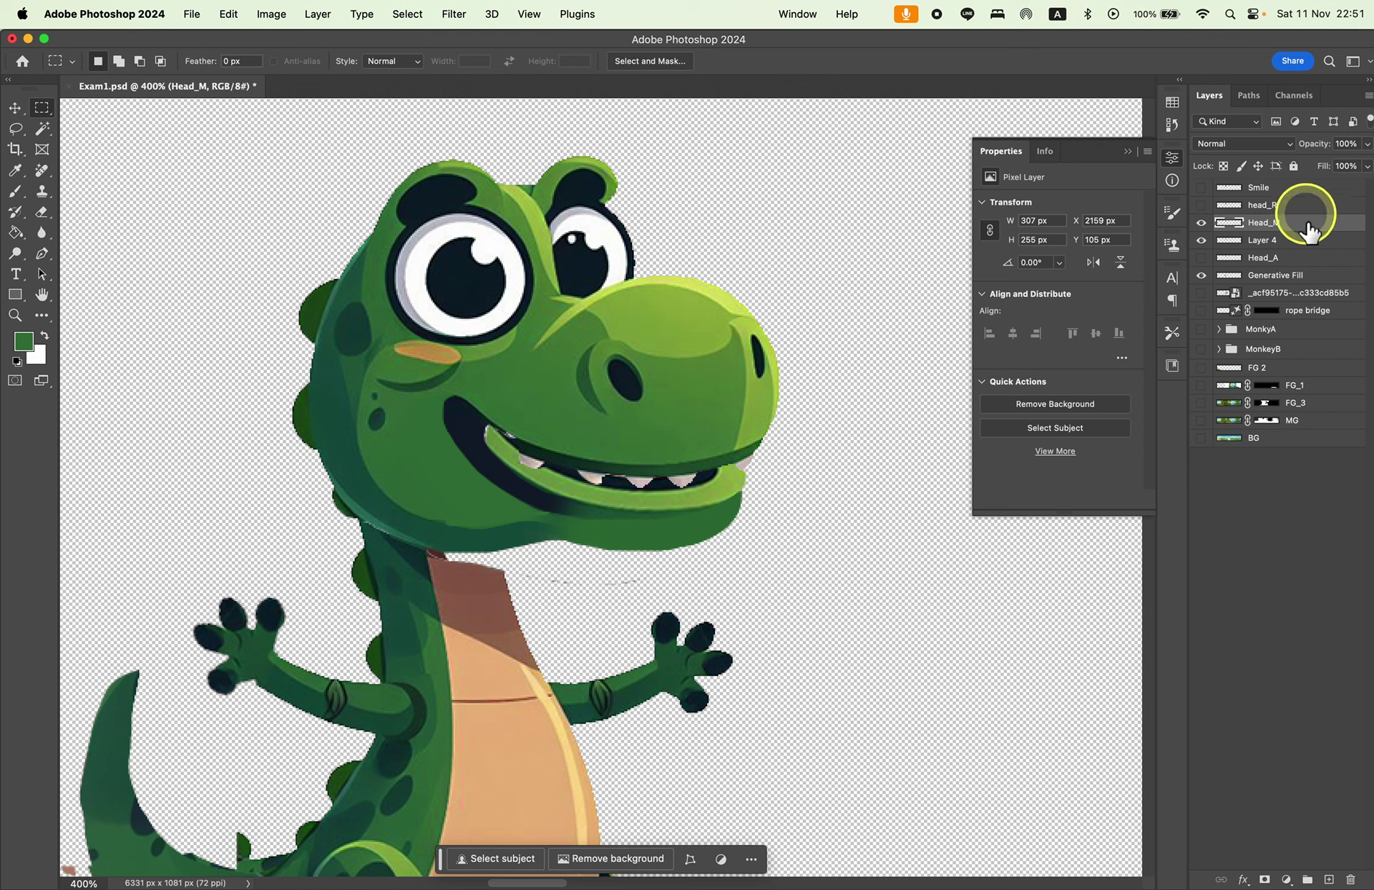
Check Layer 4's jaw by toggling its visibility, then merge it into Head_M.
{"action": "left_click", "coordinate": [1202, 241]}
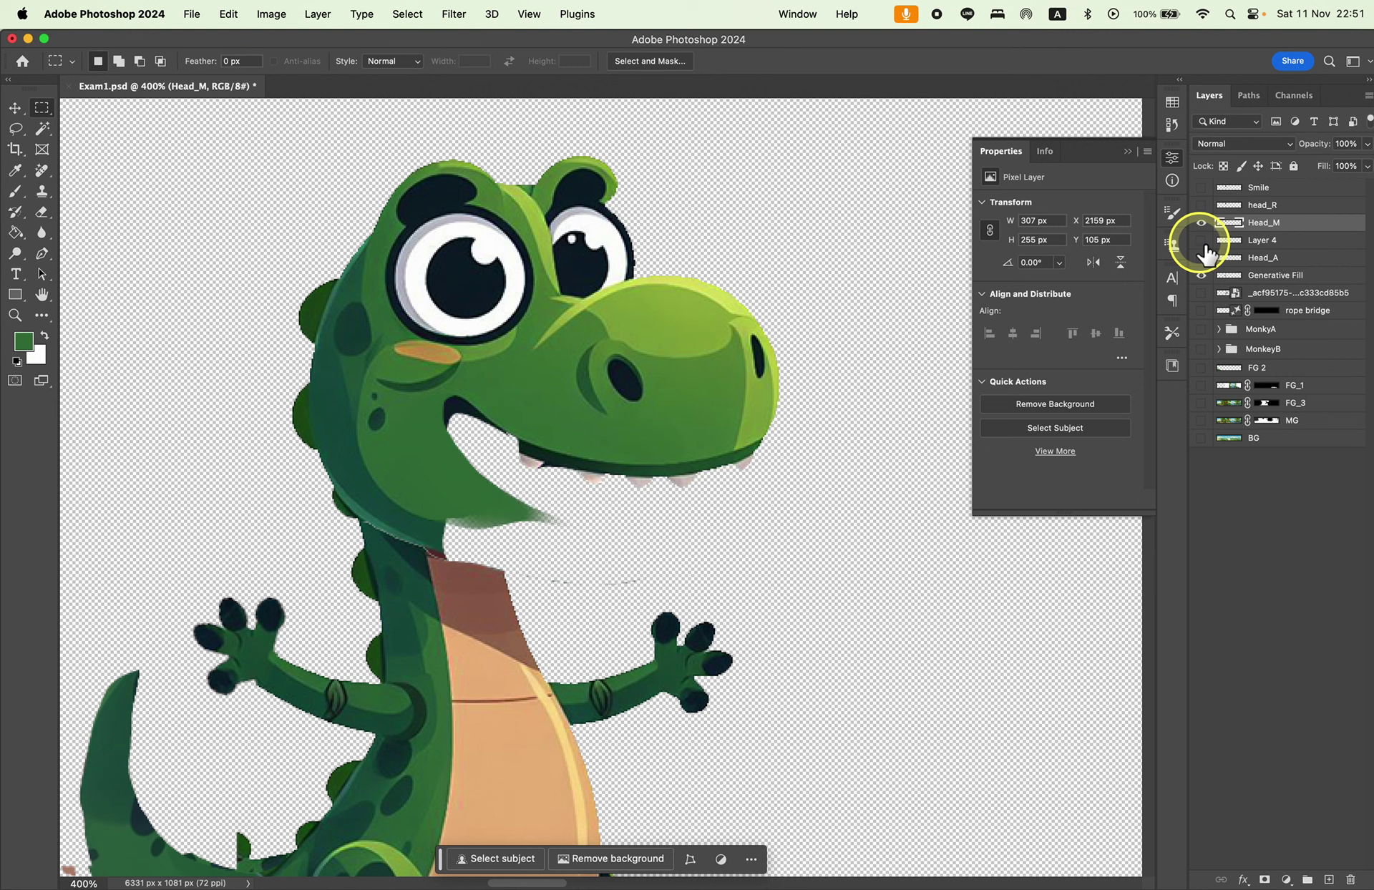
{"action": "left_click", "coordinate": [1301, 239], "text": "shift"}
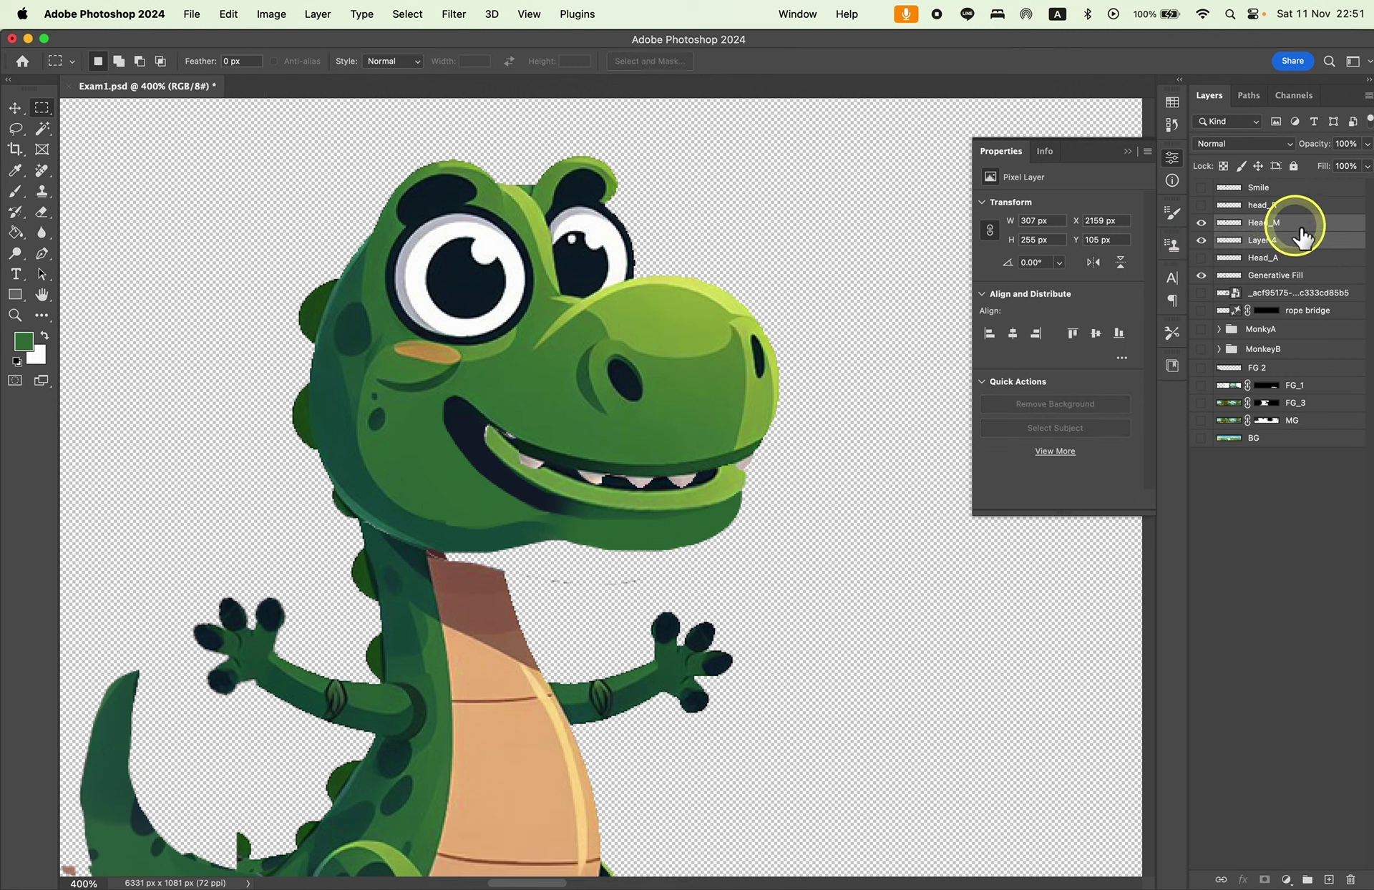
{"action": "right_click", "coordinate": [1301, 239]}
{"action": "left_click", "coordinate": [1211, 698]}
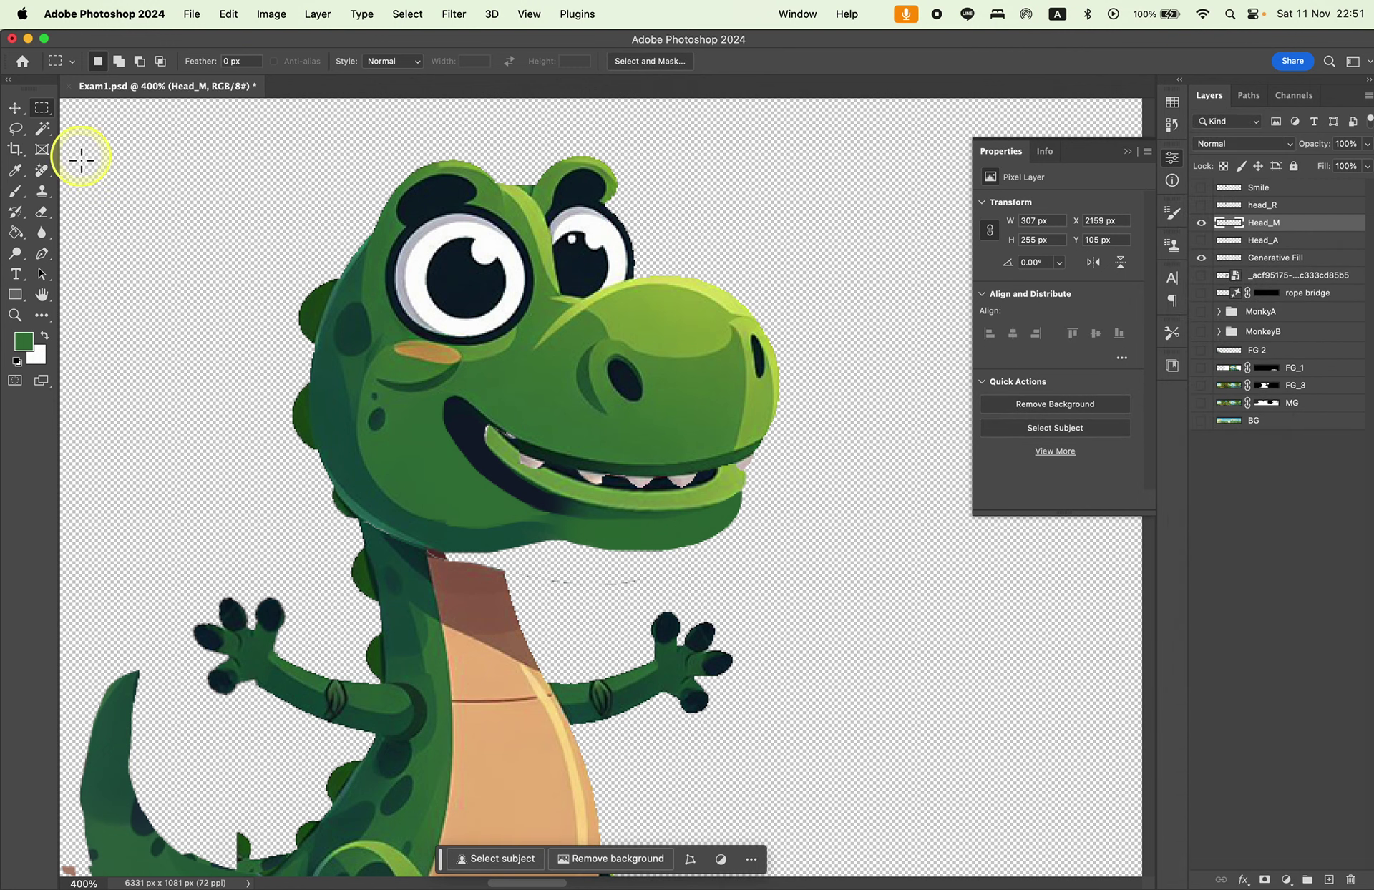
Try moving the merged head up and right, undo, and reposition it on the neck.
{"action": "left_click", "coordinate": [15, 107]}
{"action": "left_click_drag", "start_coordinate": [665, 384], "coordinate": [697, 331]}
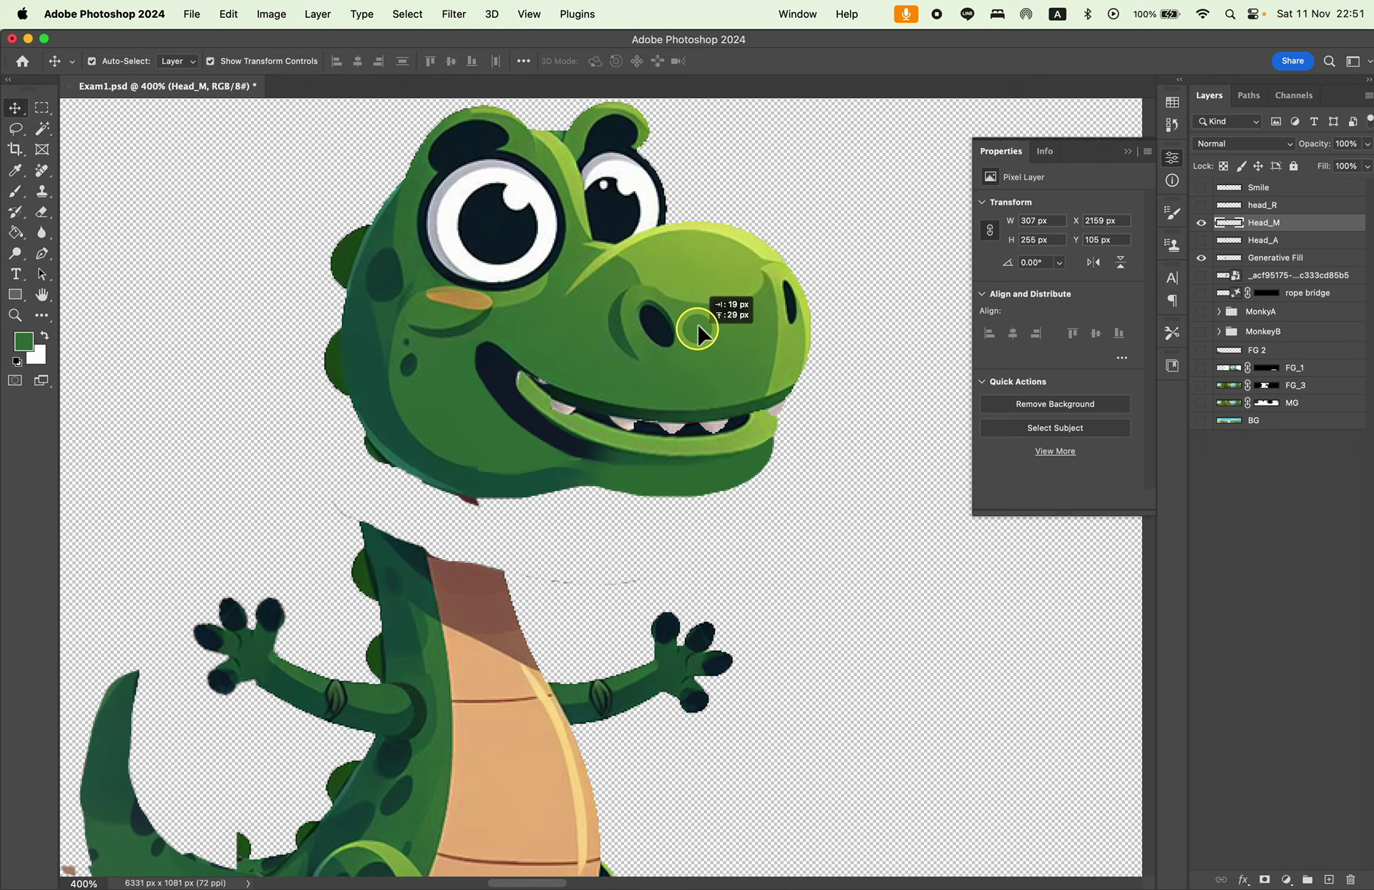
{"action": "key", "text": "super+z"}
{"action": "left_click_drag", "start_coordinate": [828, 537], "coordinate": [785, 513]}
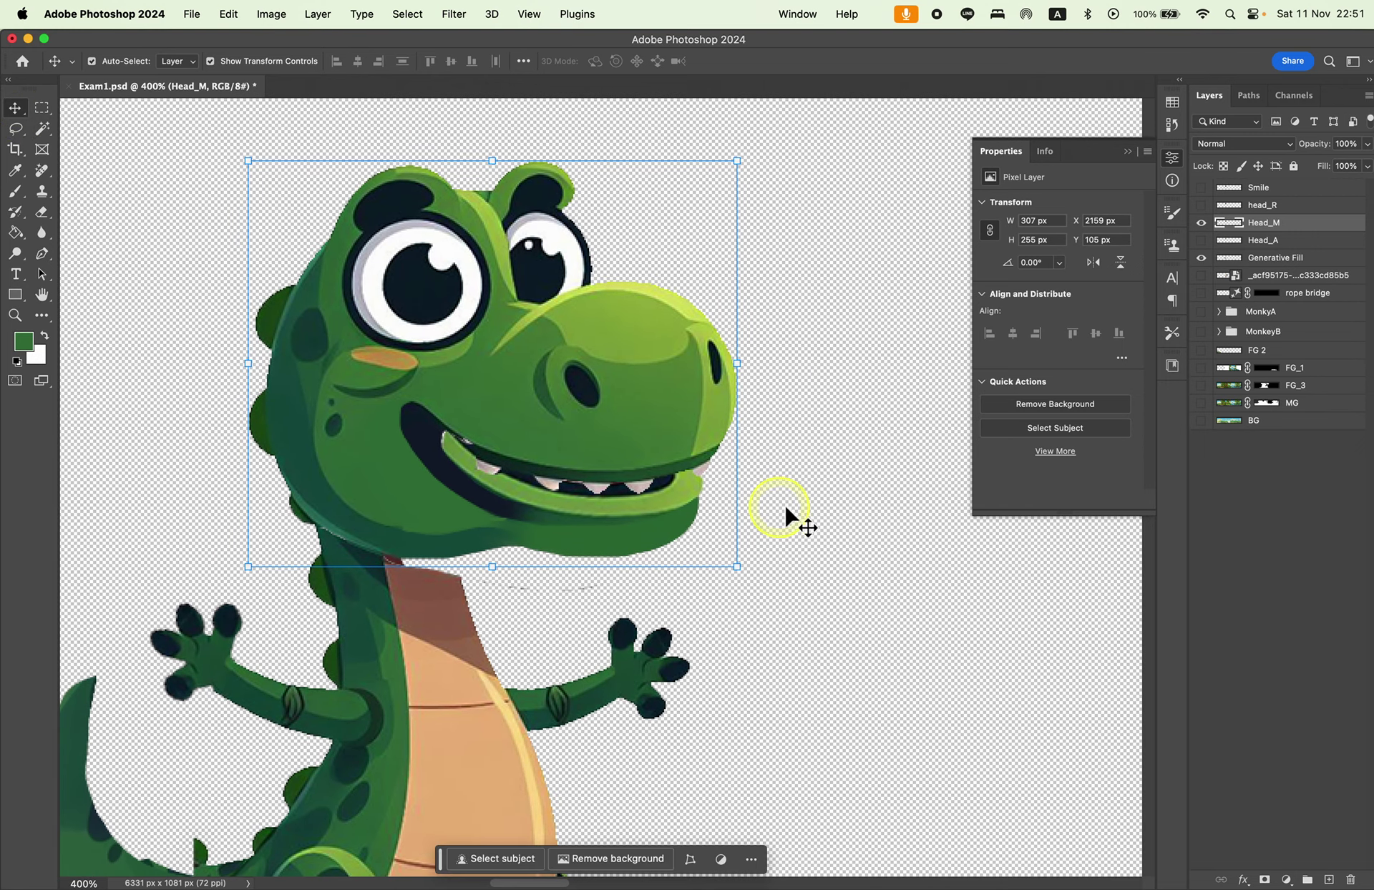
Hide the Head_M, head_R and Smile head variants.
{"action": "left_click", "coordinate": [1201, 223]}
{"action": "left_click", "coordinate": [1202, 205]}
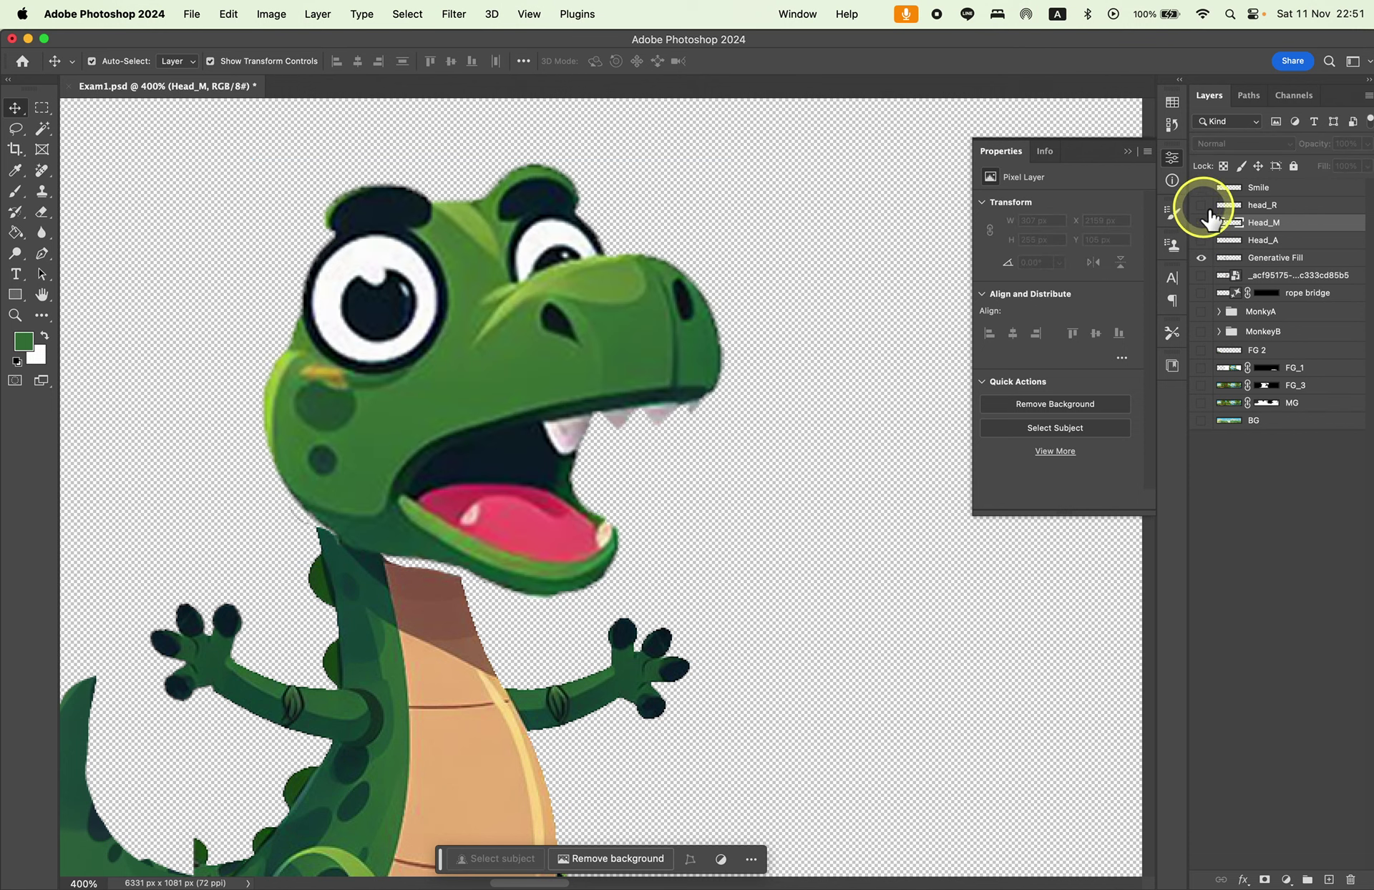
{"action": "left_click", "coordinate": [1203, 206]}
{"action": "left_click", "coordinate": [1203, 207]}
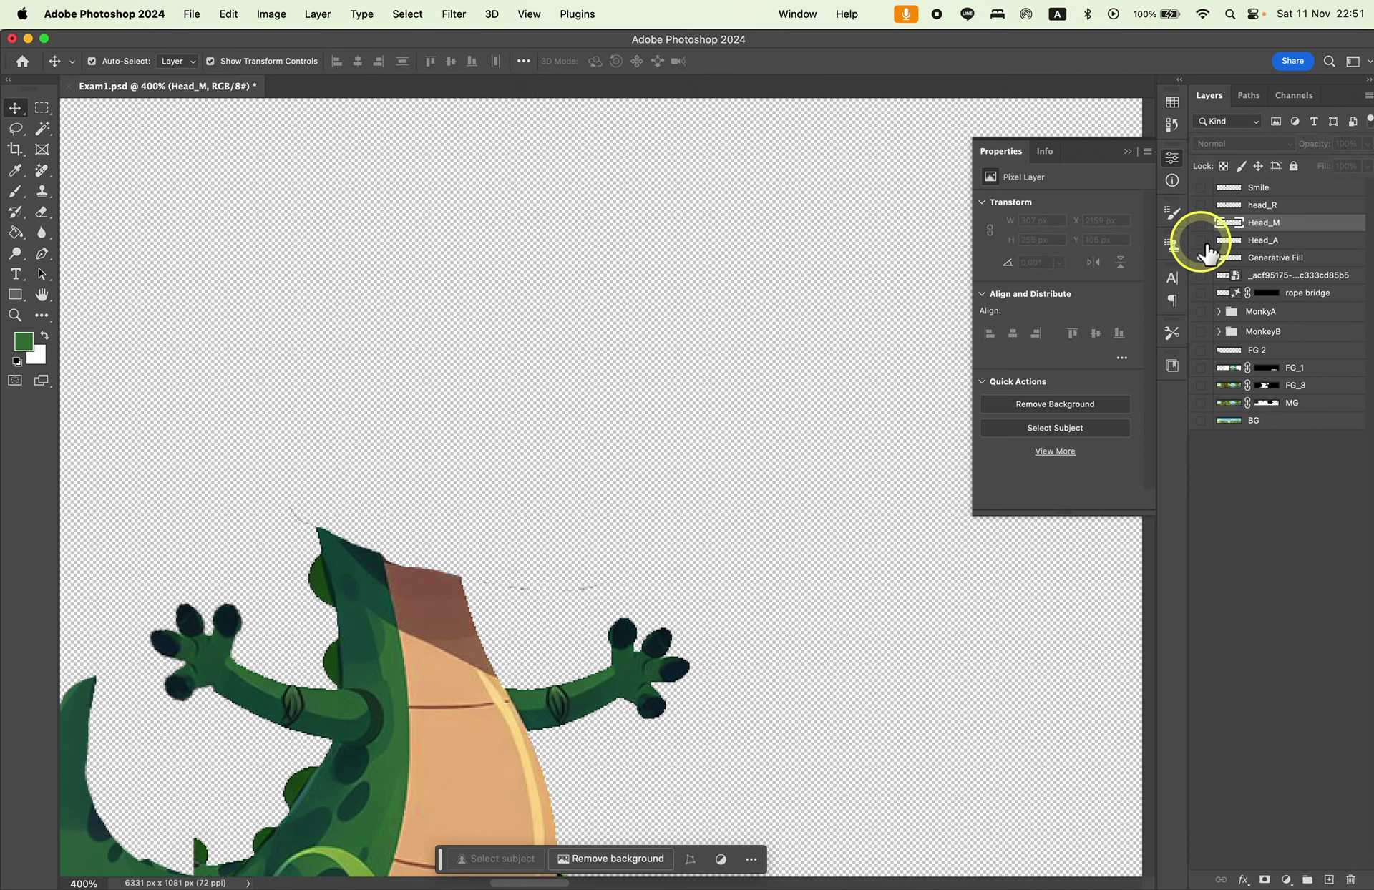
{"action": "left_click", "coordinate": [1202, 188]}
{"action": "left_click", "coordinate": [1201, 188]}
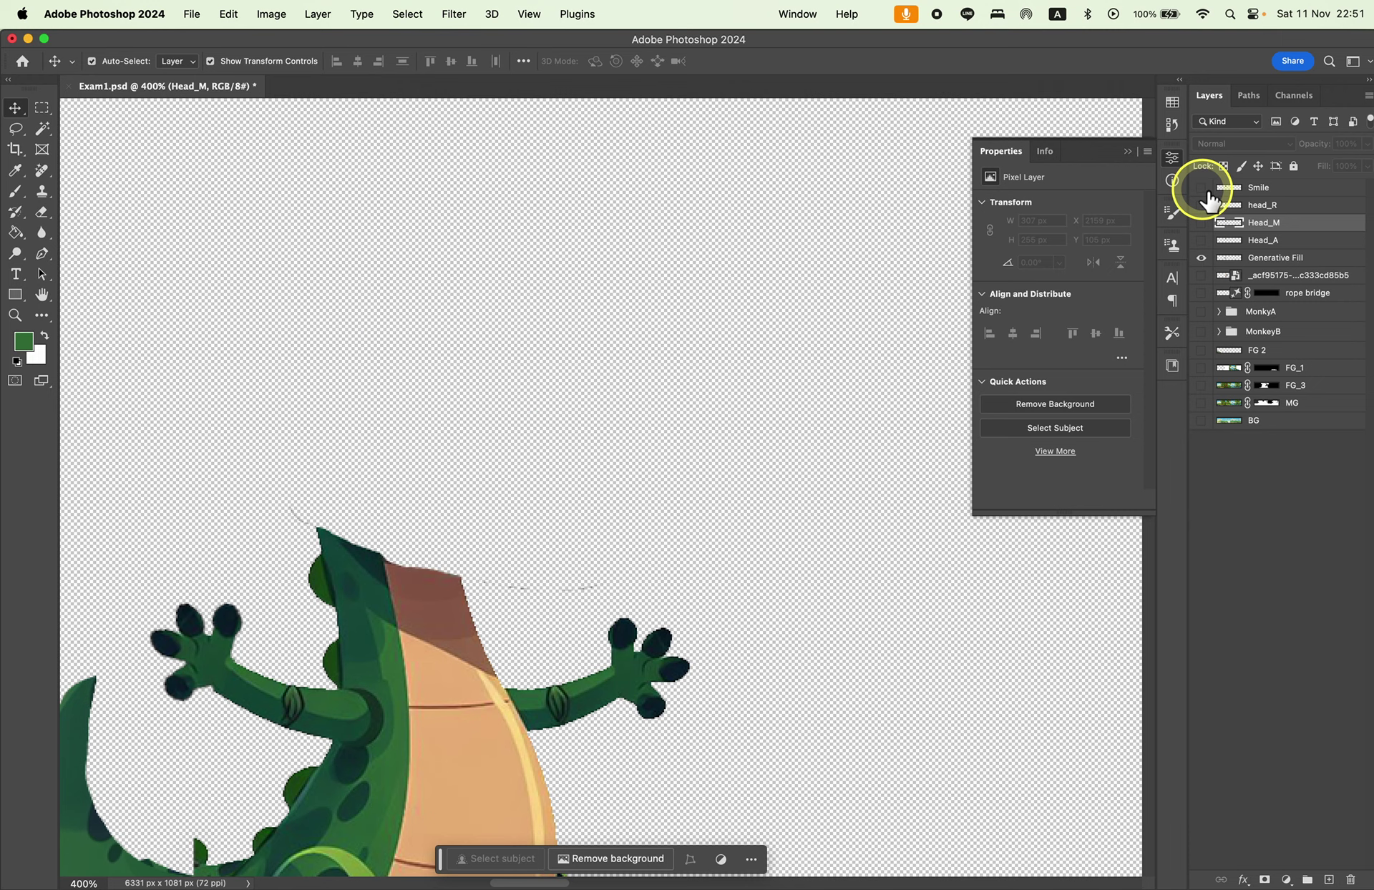
Zoom to fit, zoom back in on the dinosaur, and select the Generative Fill body layer.
{"action": "key", "text": "super+minus"}
{"action": "key", "text": "super+0"}
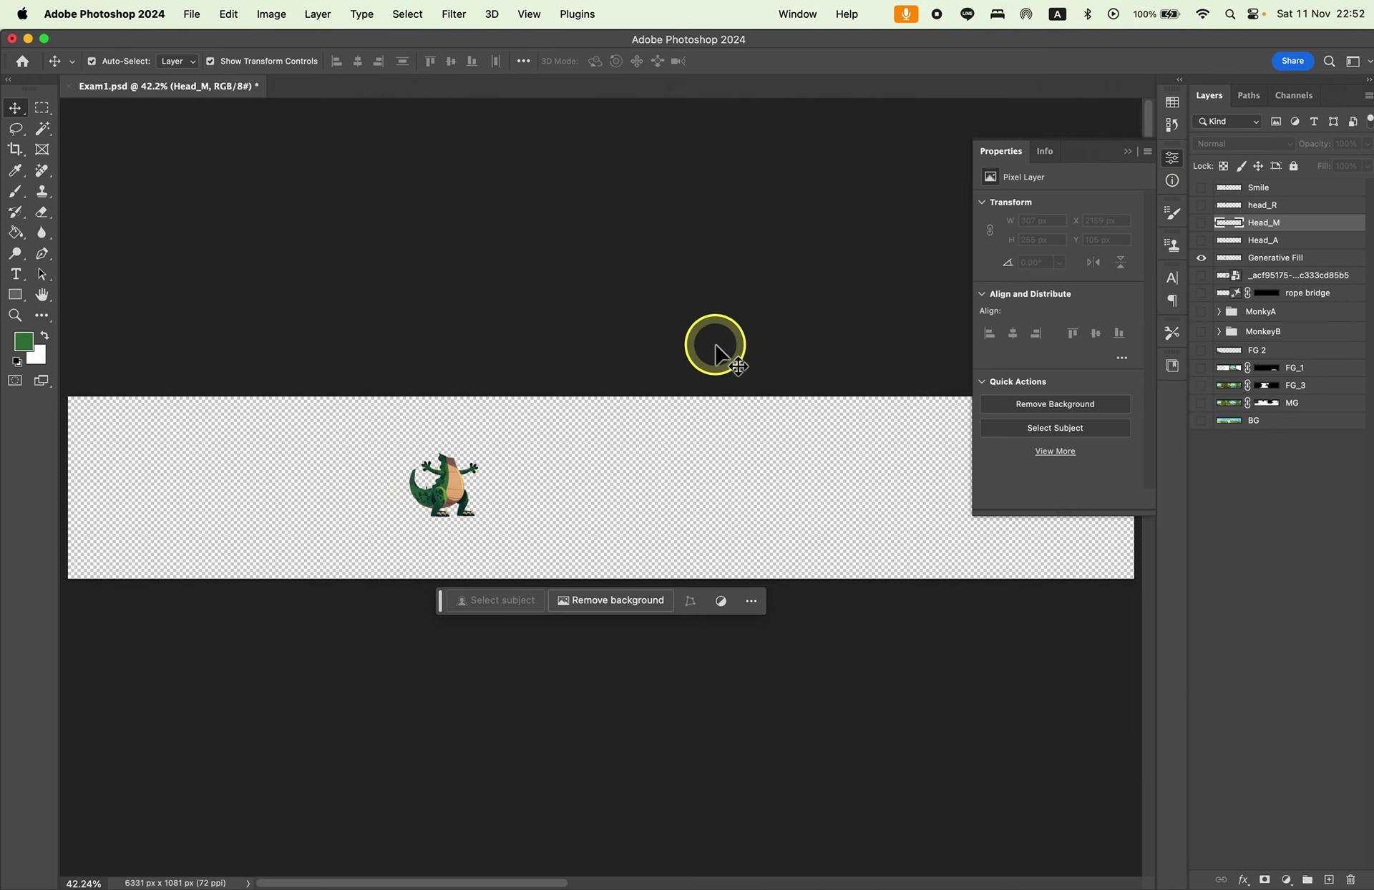
{"action": "key", "text": "super+plus"}
{"action": "key", "text": "super+plus"}
{"action": "key", "text": "super+plus"}
{"action": "key", "text": "super+plus"}
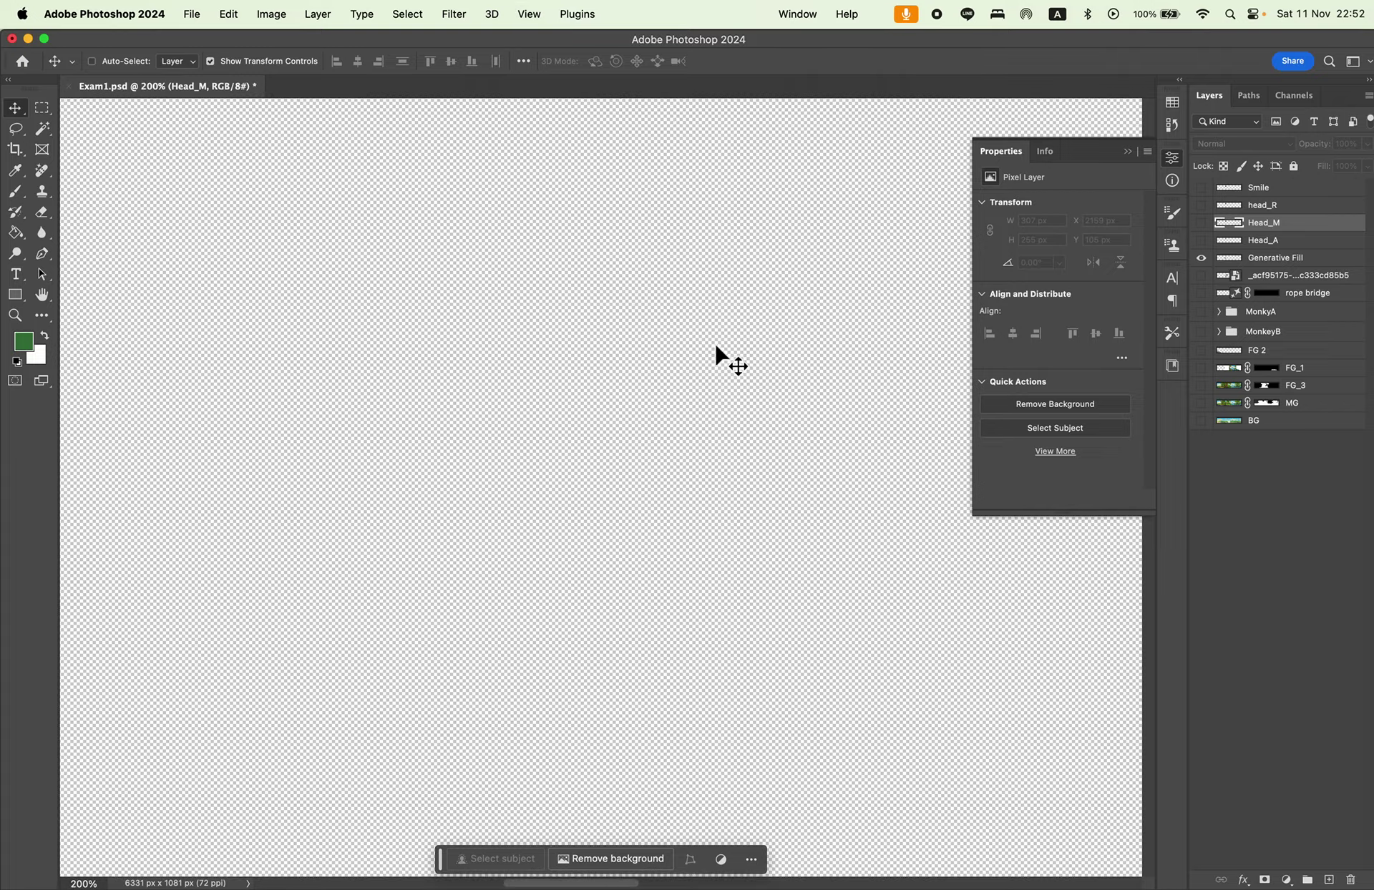
{"action": "key", "text": "super+plus"}
{"action": "scroll", "coordinate": [770, 555], "scroll_direction": "left", "scroll_amount": 5}
{"action": "scroll", "coordinate": [638, 552], "scroll_direction": "left", "scroll_amount": 5}
{"action": "scroll", "coordinate": [592, 539], "scroll_direction": "left", "scroll_amount": 3}
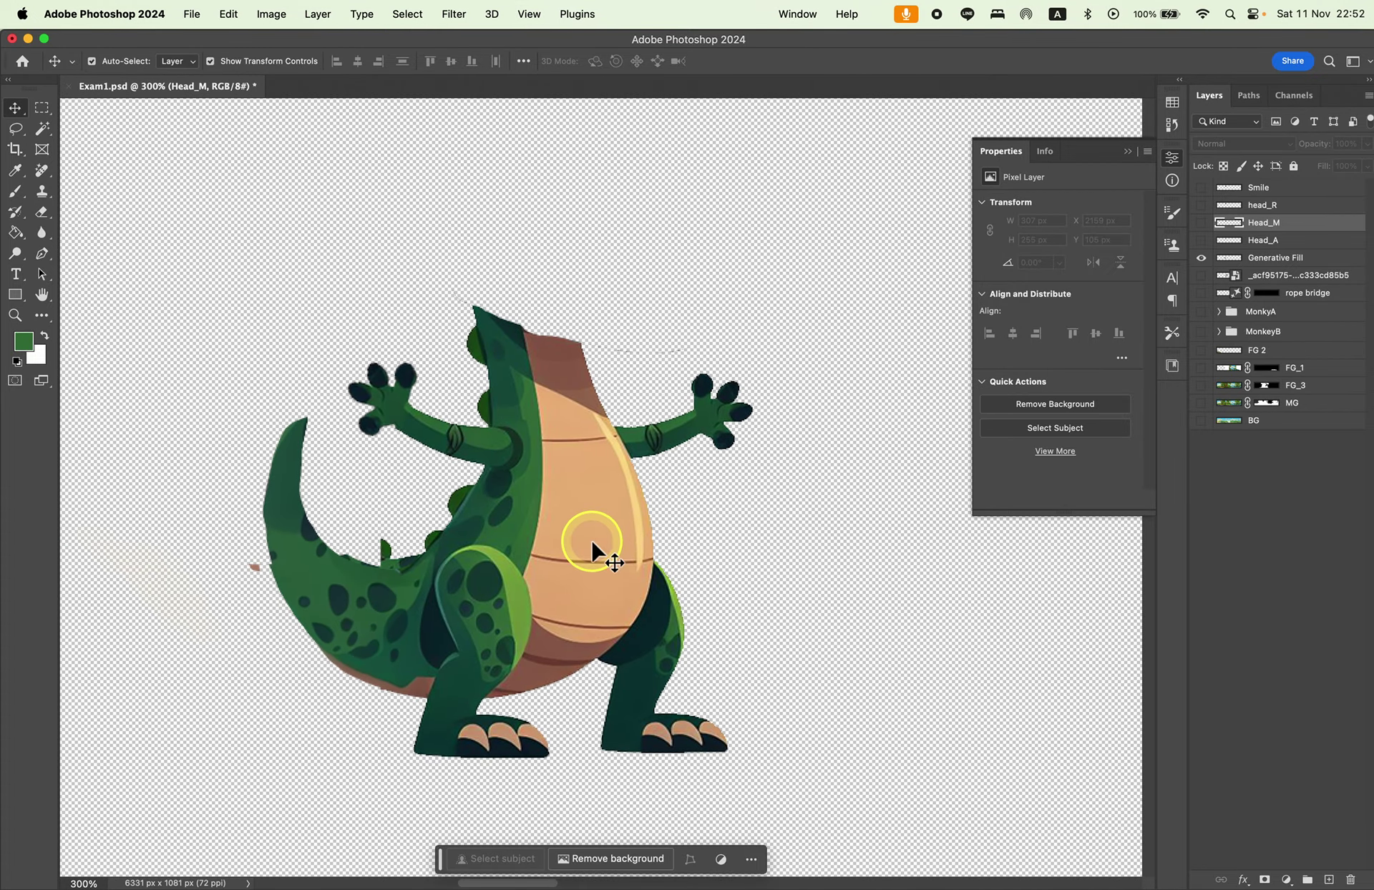
{"action": "left_click", "coordinate": [609, 430]}
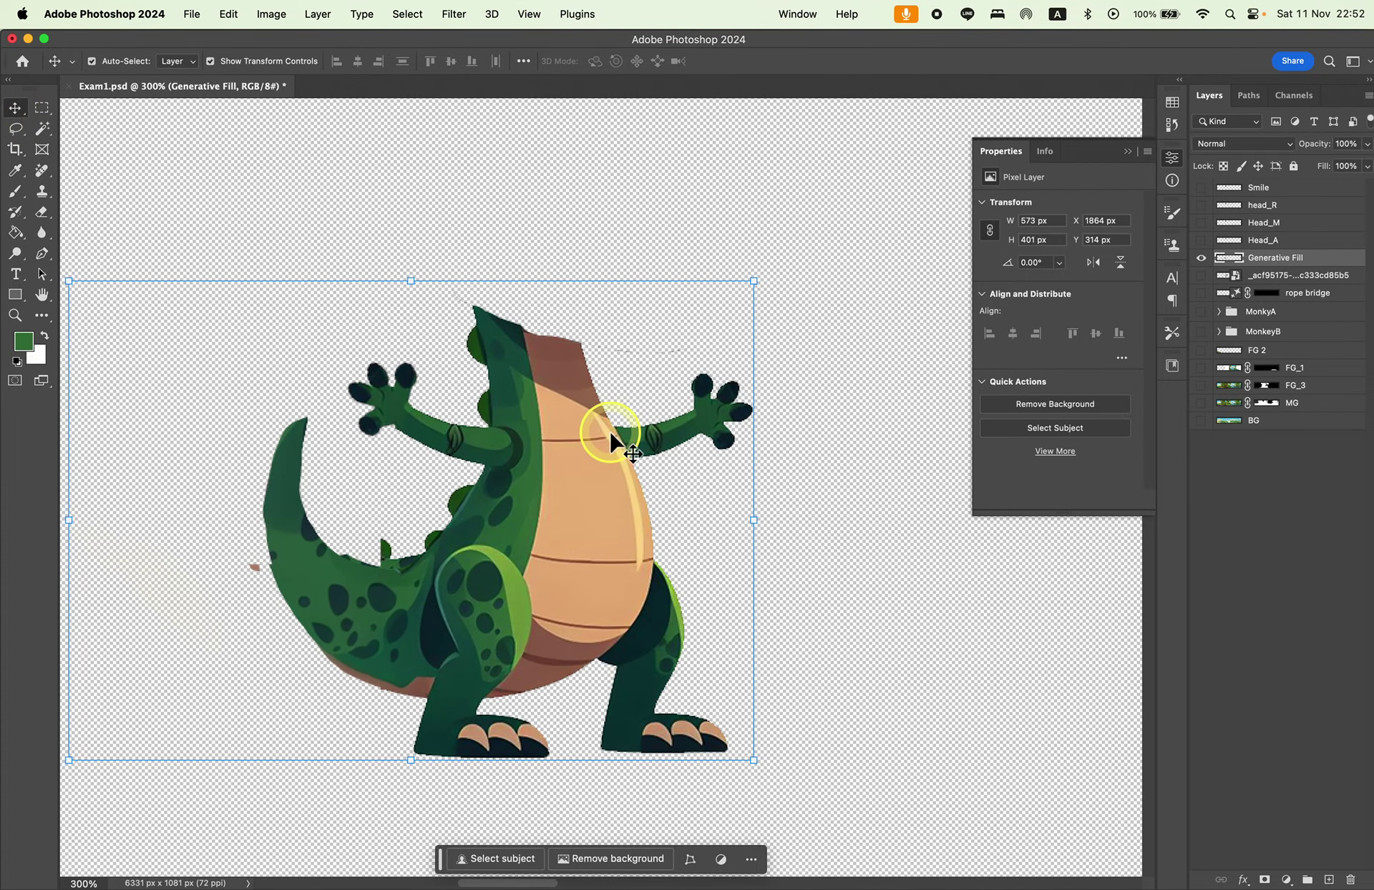
{"action": "scroll", "coordinate": [539, 403], "scroll_direction": "left", "scroll_amount": 3}
{"action": "scroll", "coordinate": [539, 404], "scroll_direction": "down", "scroll_amount": 1}
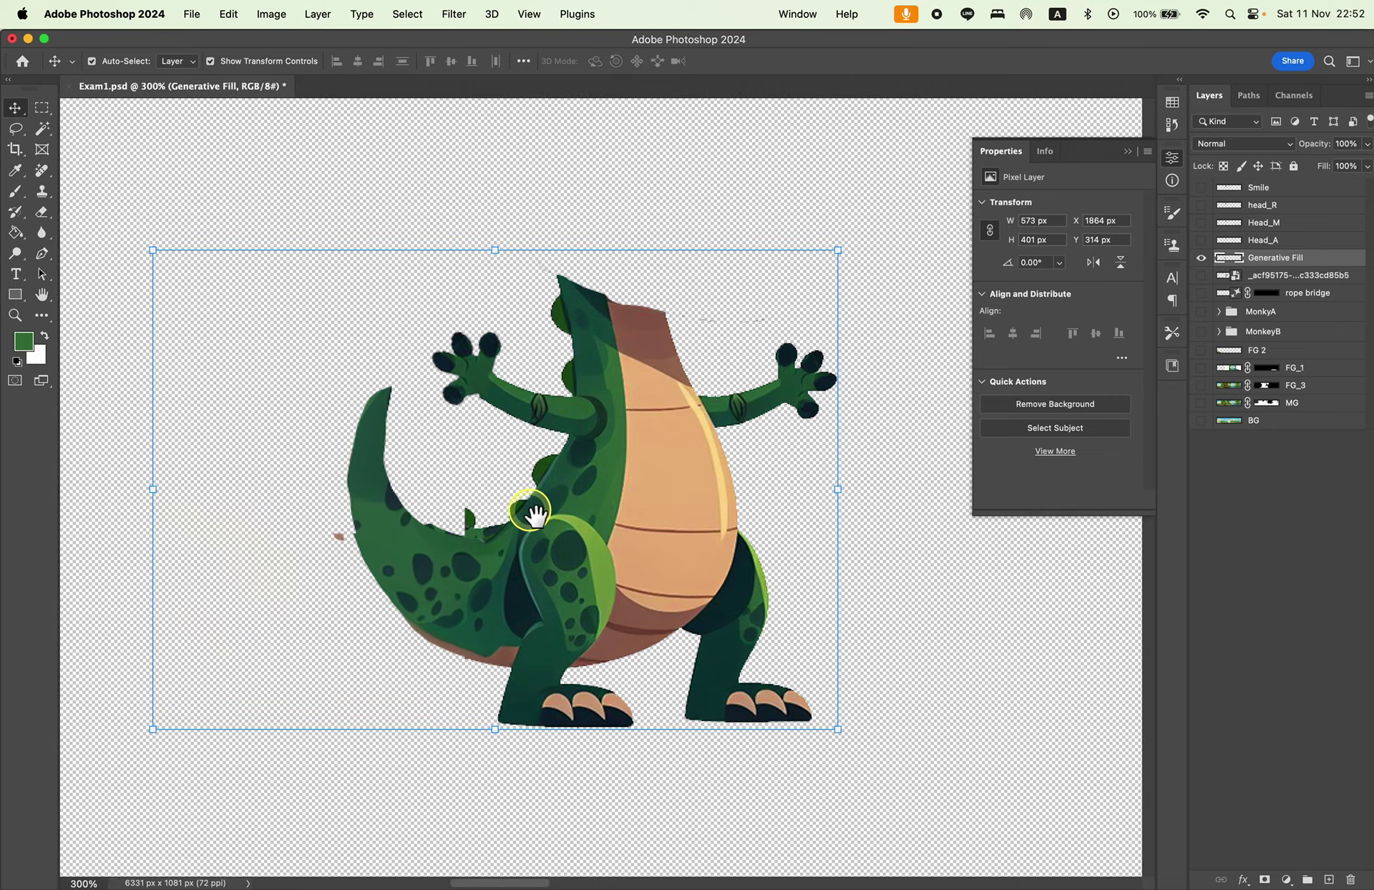
Make trial lasso selections of the stray area left of the tail, then dismiss them.
{"action": "left_click", "coordinate": [16, 129]}
{"action": "left_click_drag", "start_coordinate": [345, 561], "coordinate": [229, 644]}
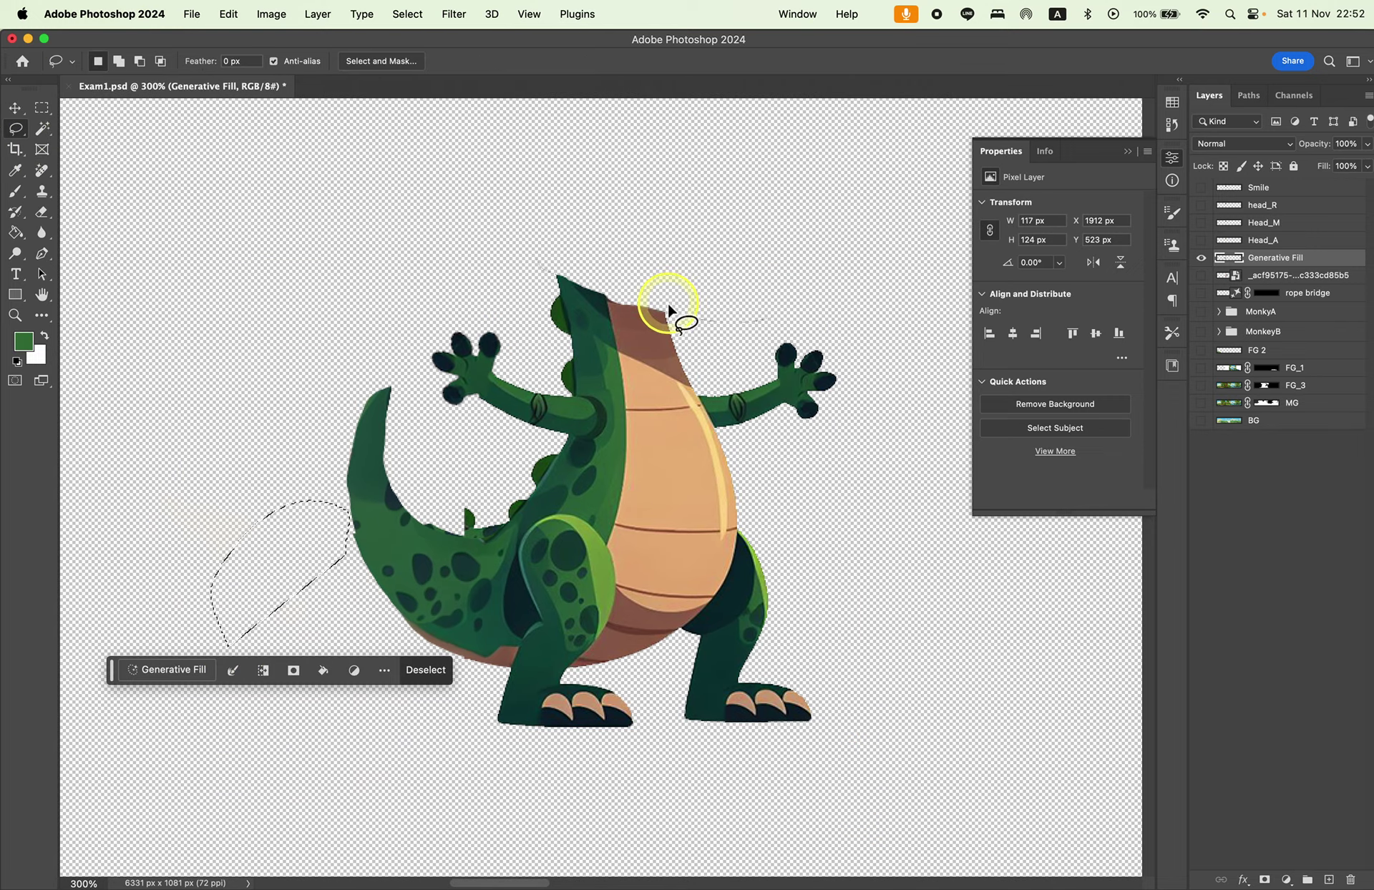
{"action": "left_click_drag", "start_coordinate": [669, 309], "coordinate": [780, 237]}
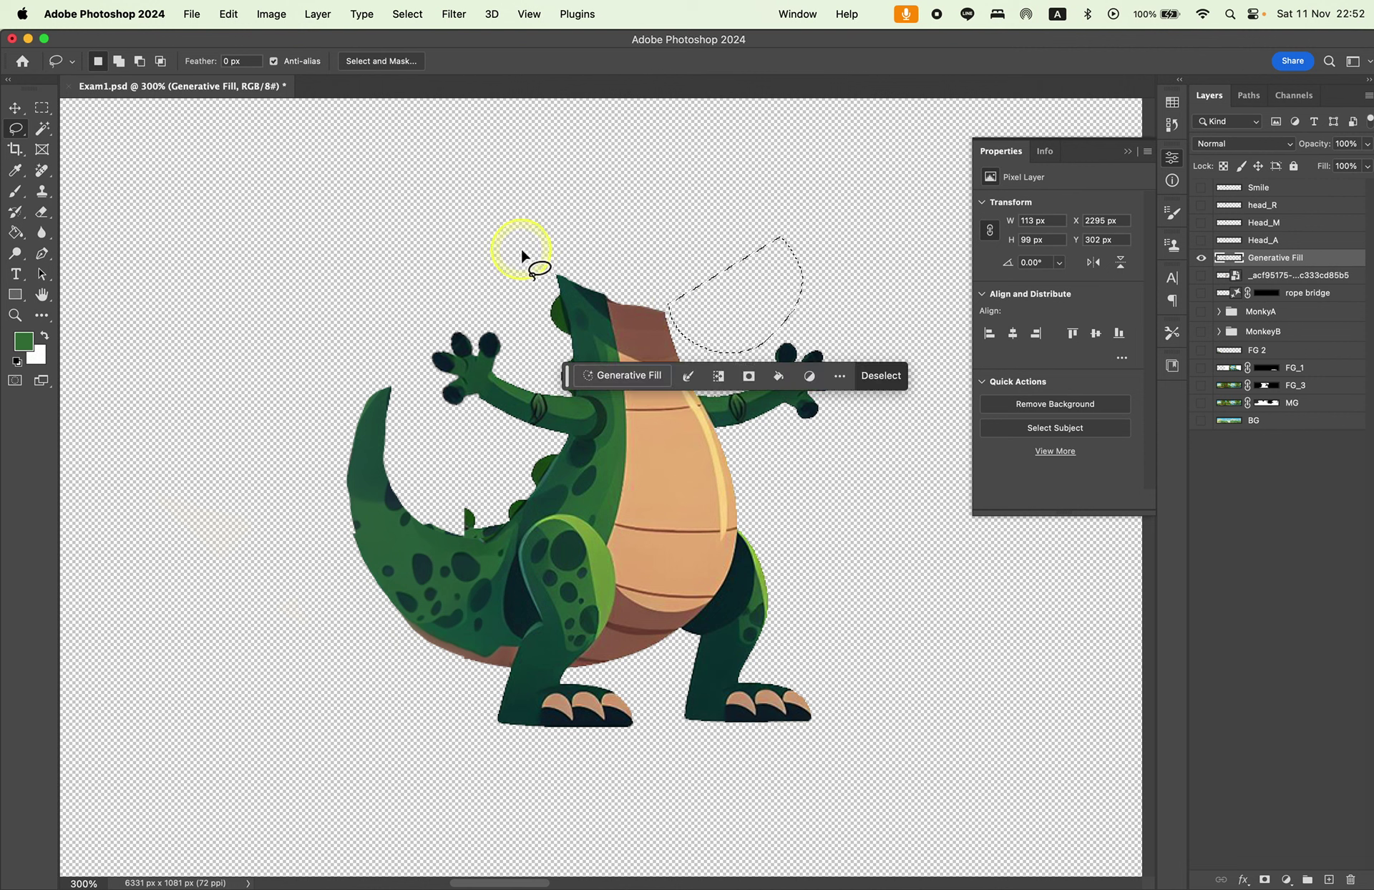
{"action": "left_click_drag", "start_coordinate": [522, 250], "coordinate": [432, 312]}
{"action": "left_click_drag", "start_coordinate": [190, 478], "coordinate": [501, 267]}
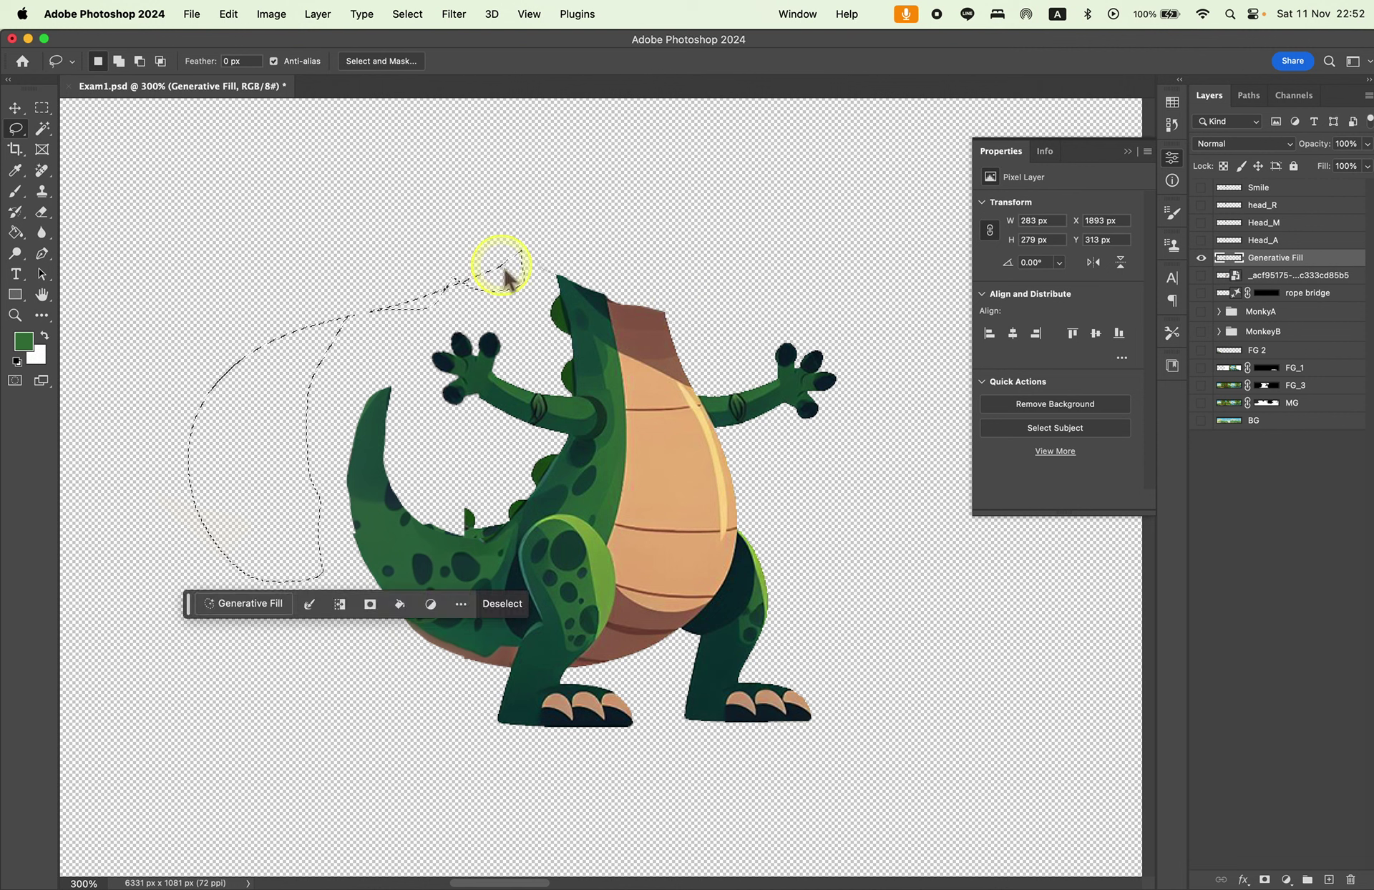
{"action": "left_click", "coordinate": [367, 398]}
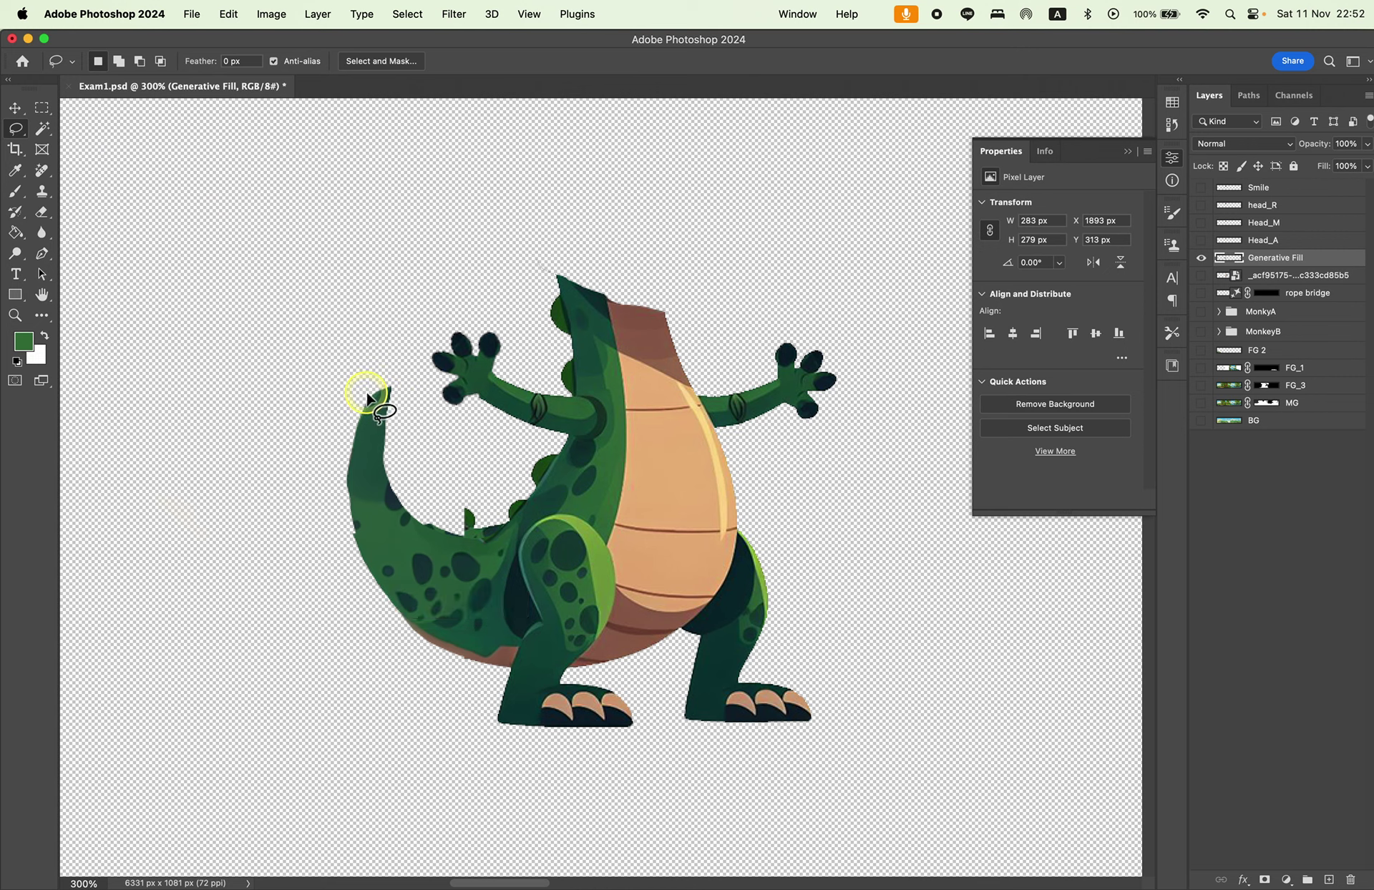
Make further lasso selections along the tail and tail tip, then dismiss them.
{"action": "left_click_drag", "start_coordinate": [390, 418], "coordinate": [399, 325]}
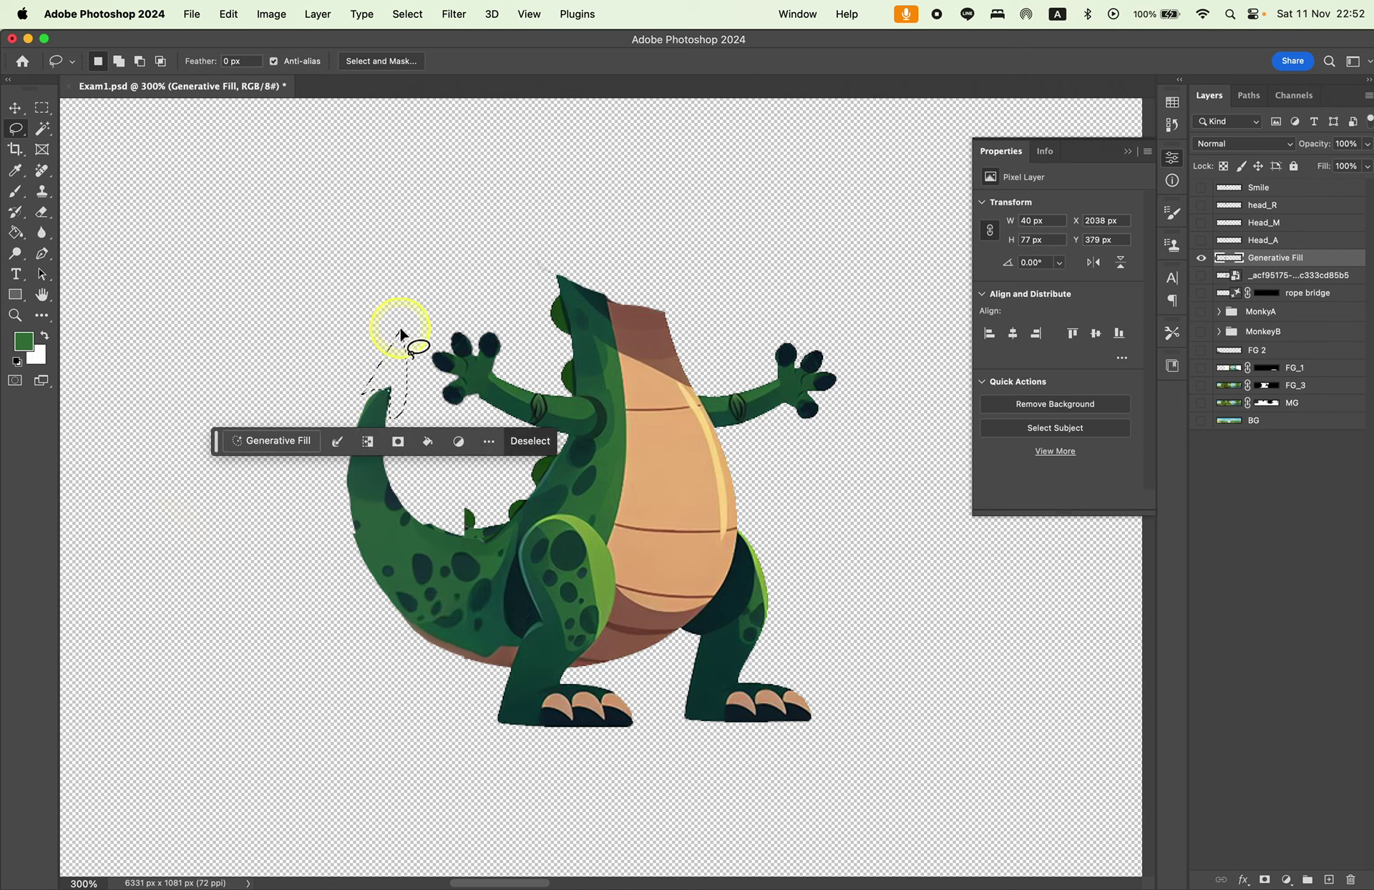
{"action": "left_click", "coordinate": [46, 111]}
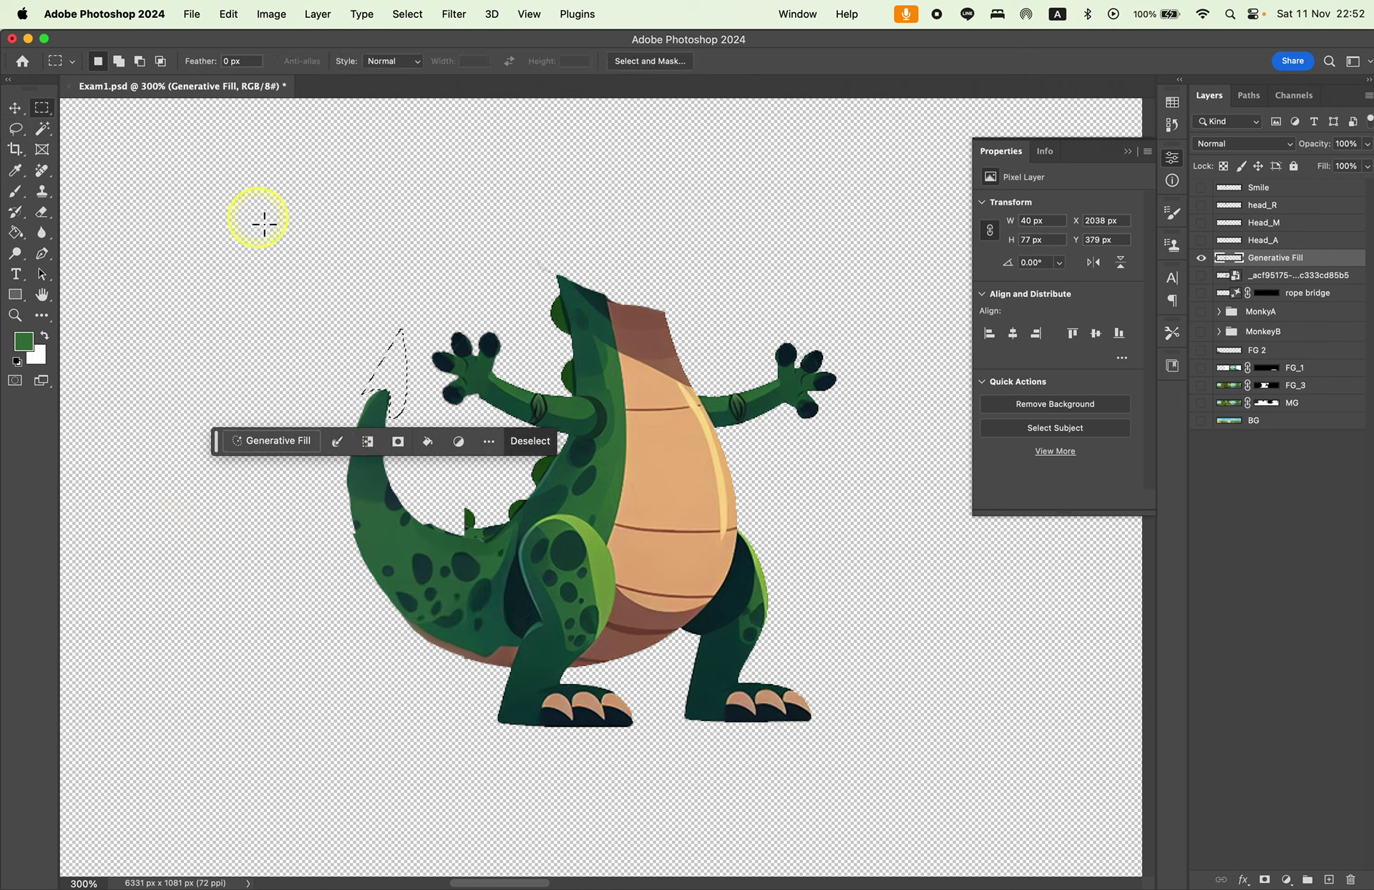
{"action": "left_click", "coordinate": [393, 512]}
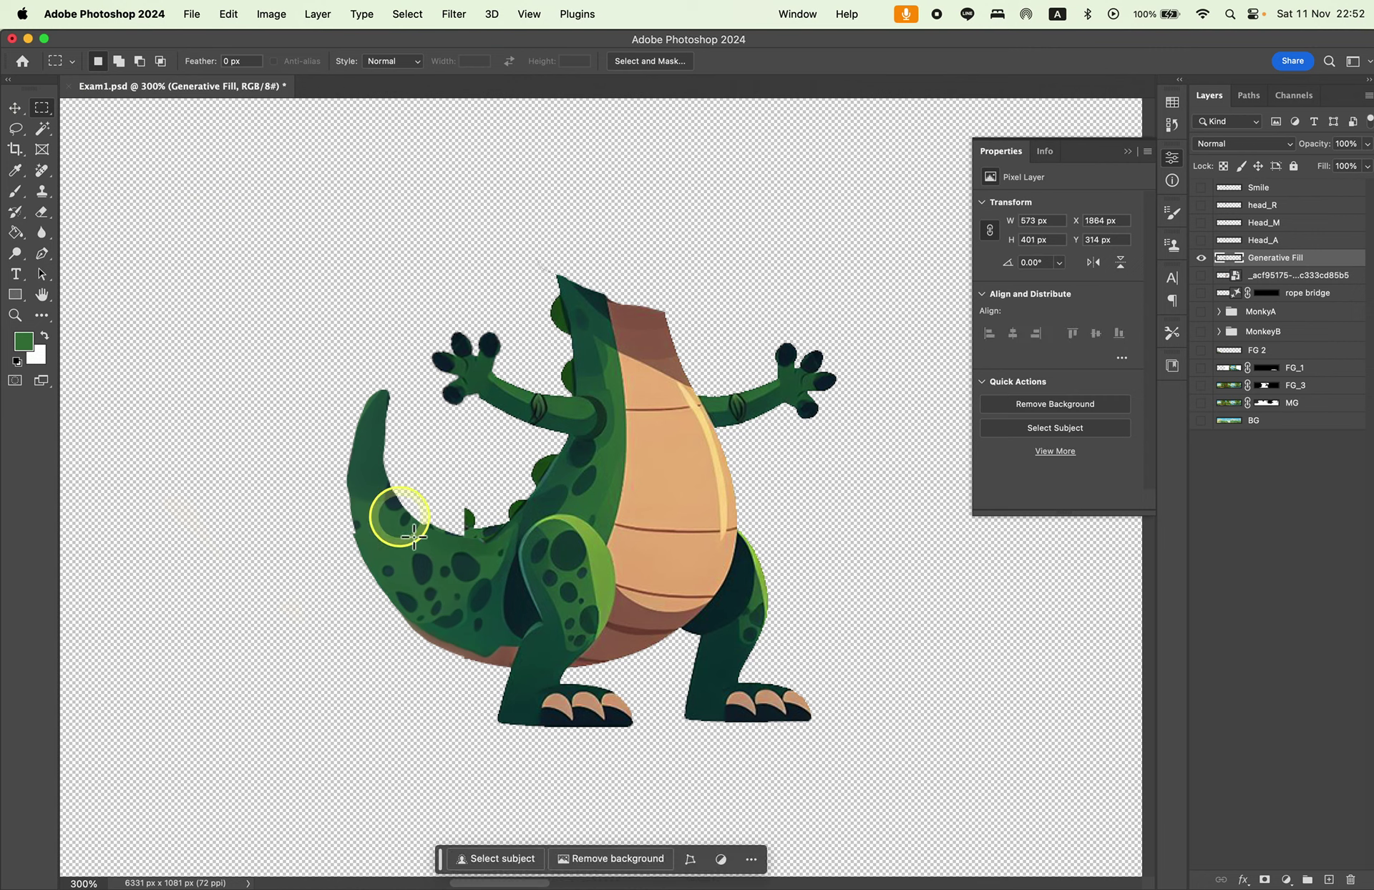
{"action": "left_click", "coordinate": [16, 129]}
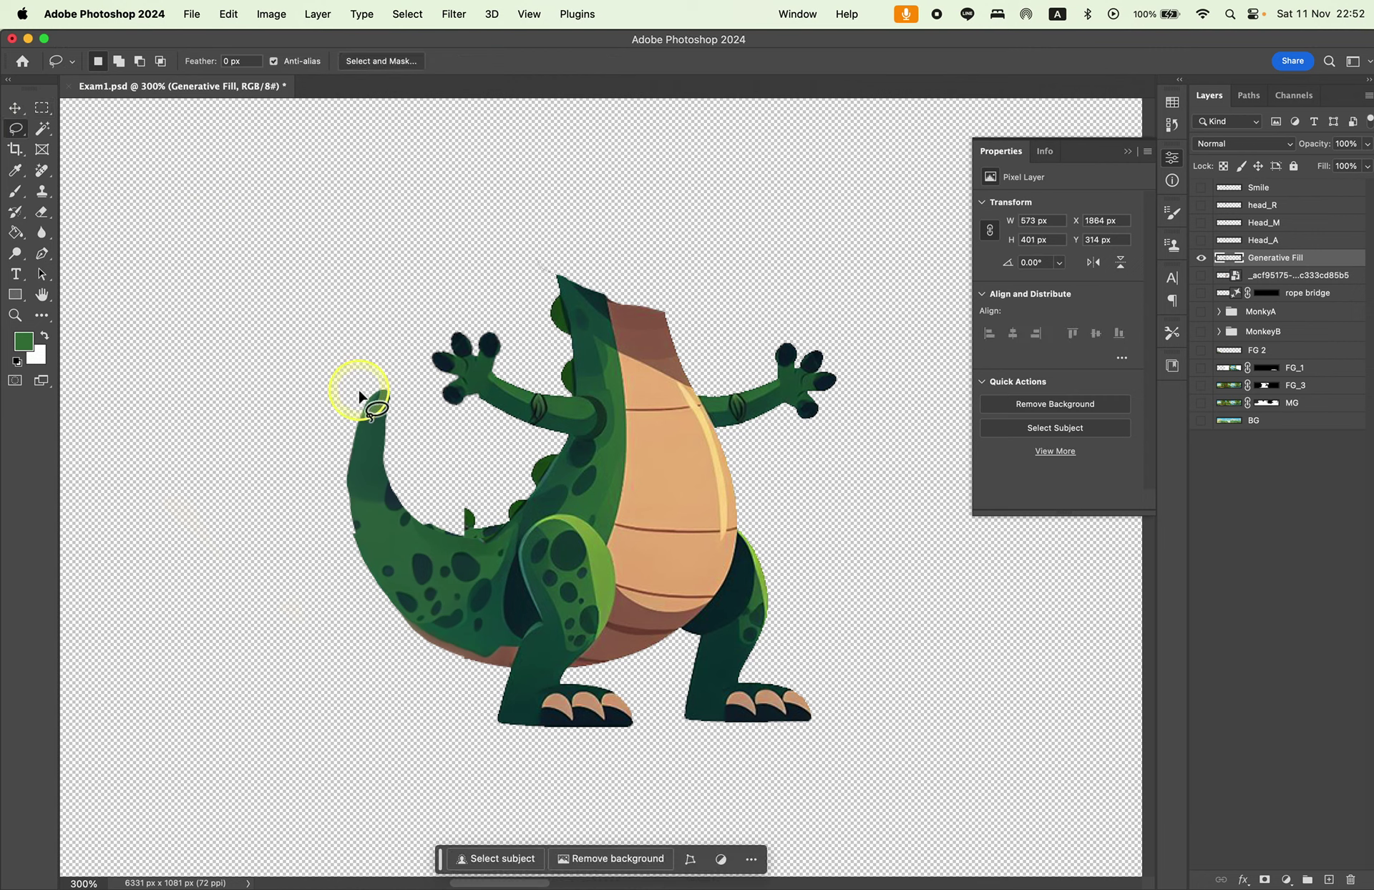
{"action": "left_click_drag", "start_coordinate": [360, 419], "coordinate": [363, 589]}
{"action": "left_click", "coordinate": [344, 558]}
{"action": "mouse_move", "coordinate": [290, 426]}
{"action": "left_mouse_down"}
{"action": "mouse_move", "coordinate": [358, 570]}
{"action": "mouse_move", "coordinate": [349, 472]}
{"action": "left_mouse_up"}
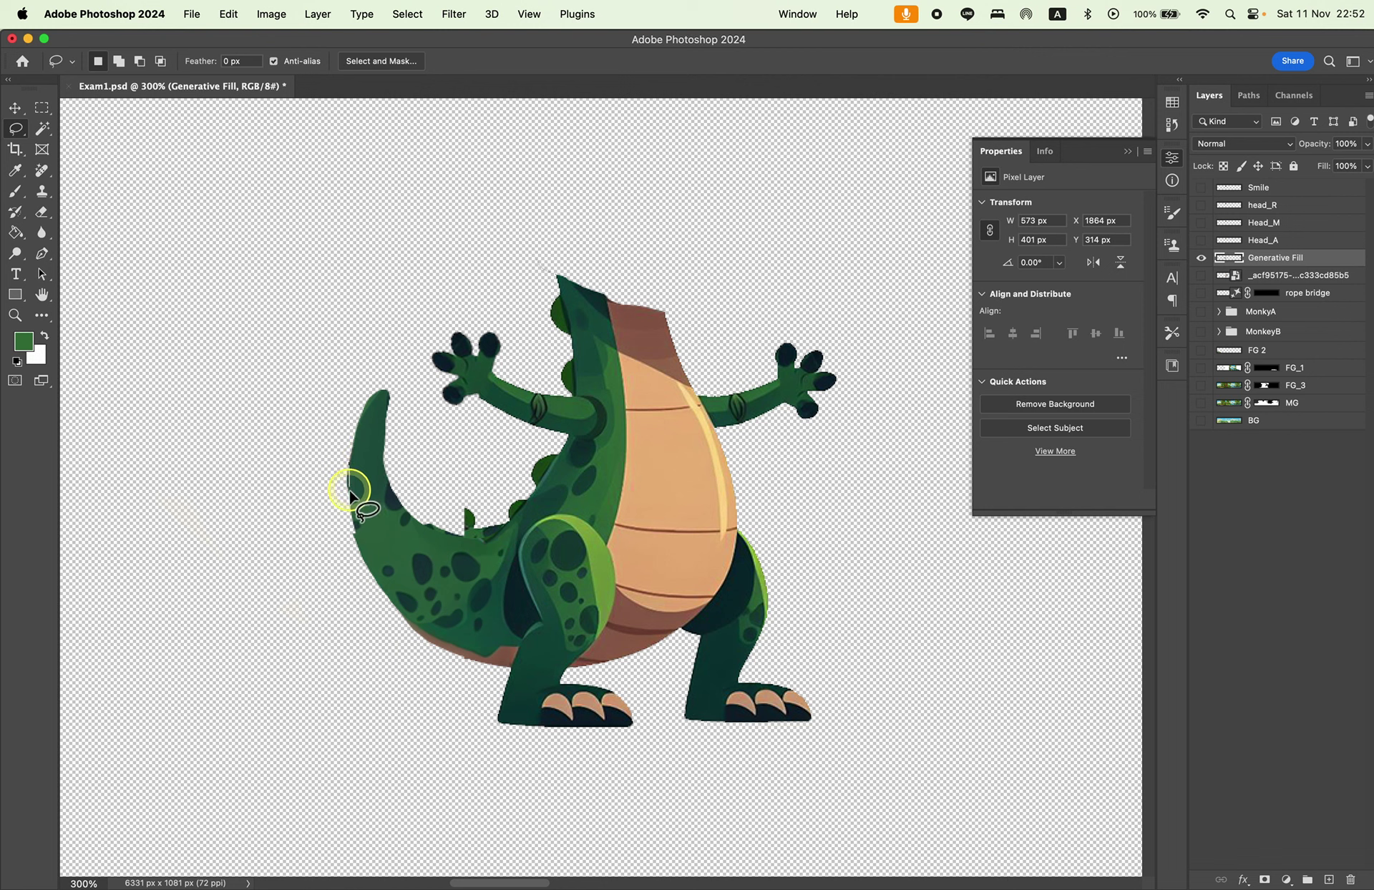
{"action": "left_click_drag", "start_coordinate": [369, 588], "coordinate": [271, 401]}
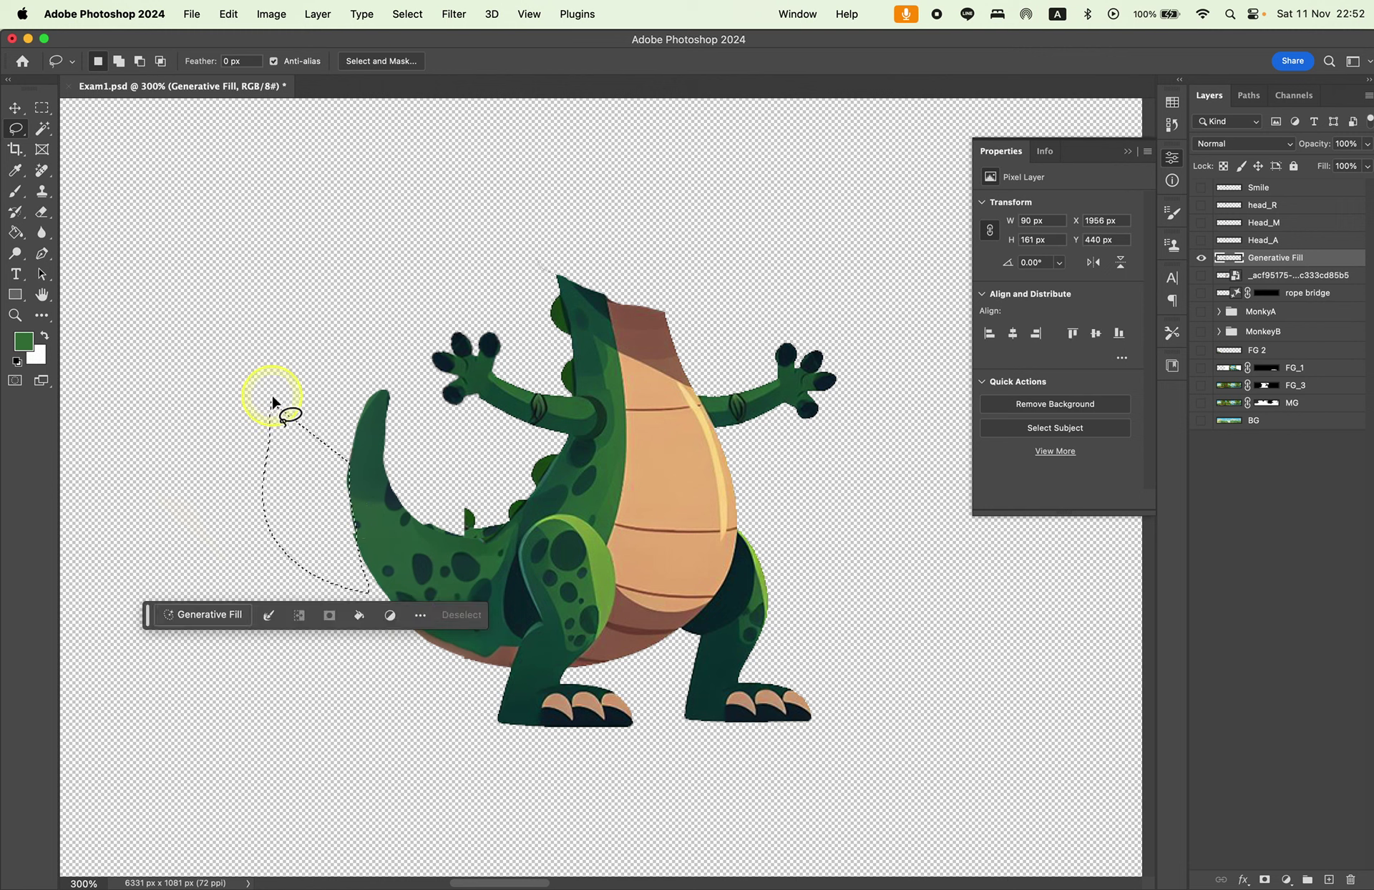
{"action": "left_click", "coordinate": [42, 107]}
{"action": "left_click", "coordinate": [190, 241]}
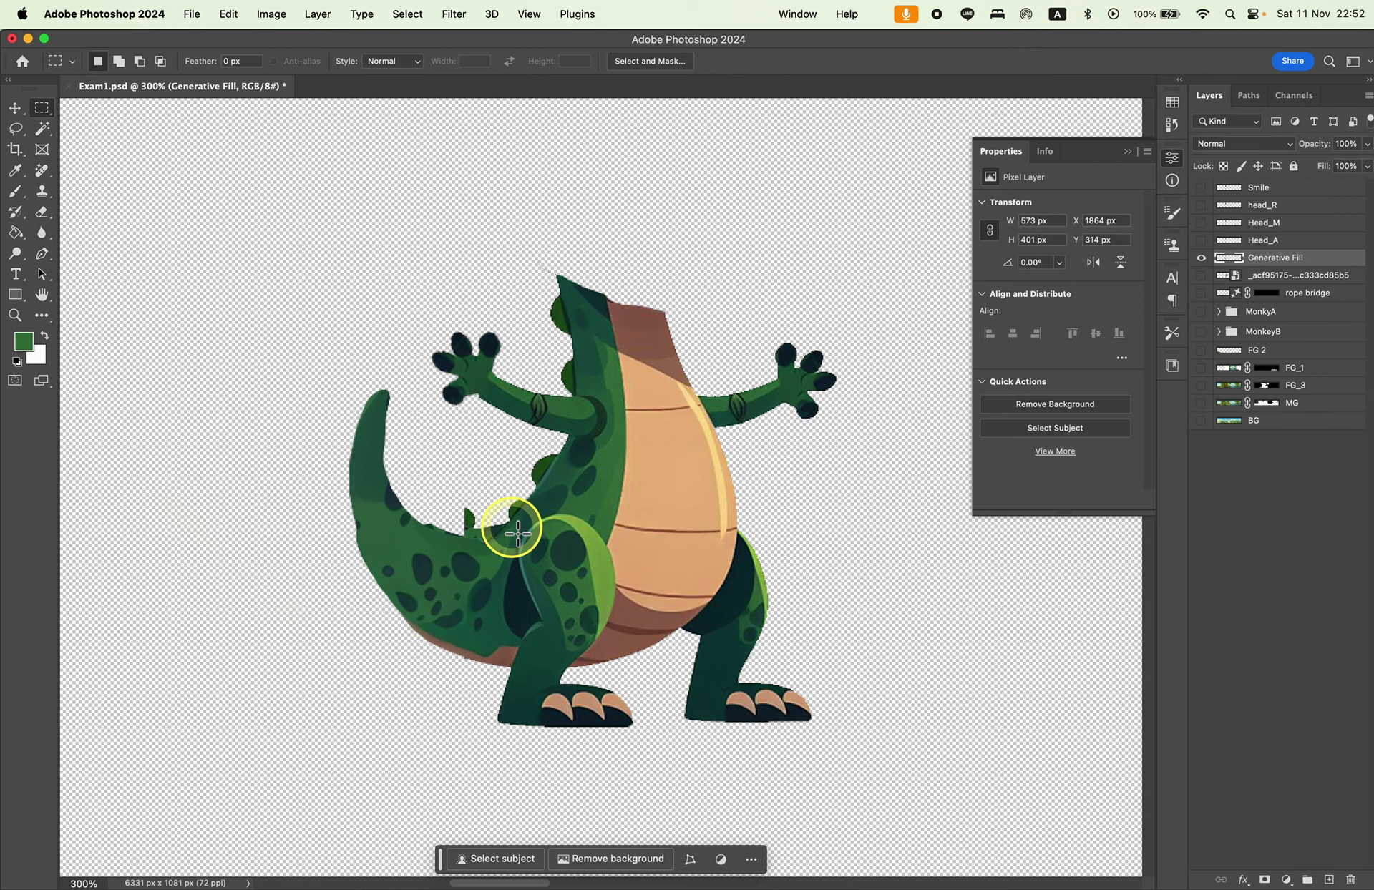
Lasso and clear the stray spike on the tail's inner curve, then zoom back out.
{"action": "scroll", "coordinate": [515, 533], "scroll_direction": "up", "scroll_amount": 3}
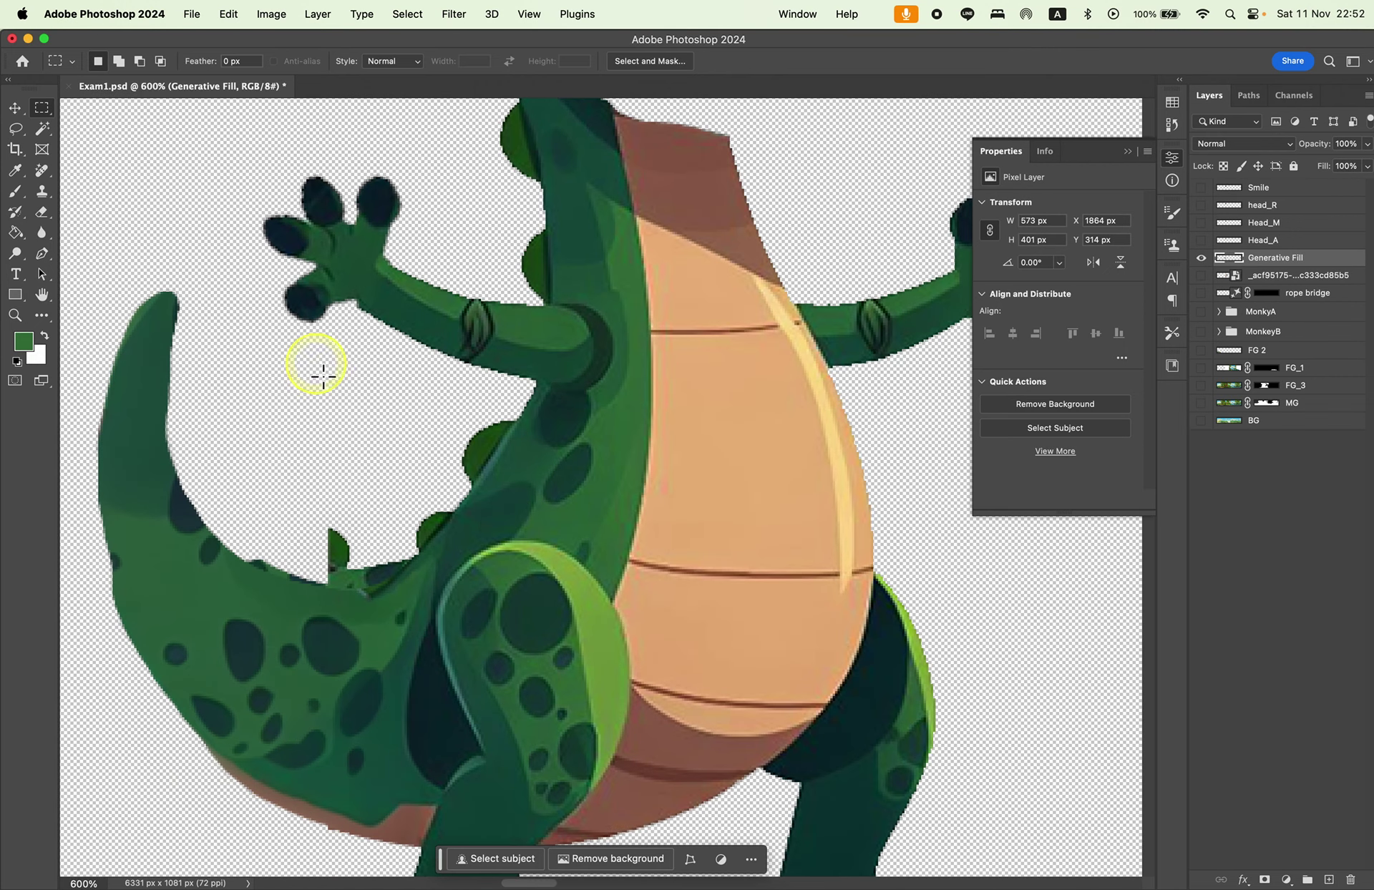
{"action": "left_click", "coordinate": [14, 128]}
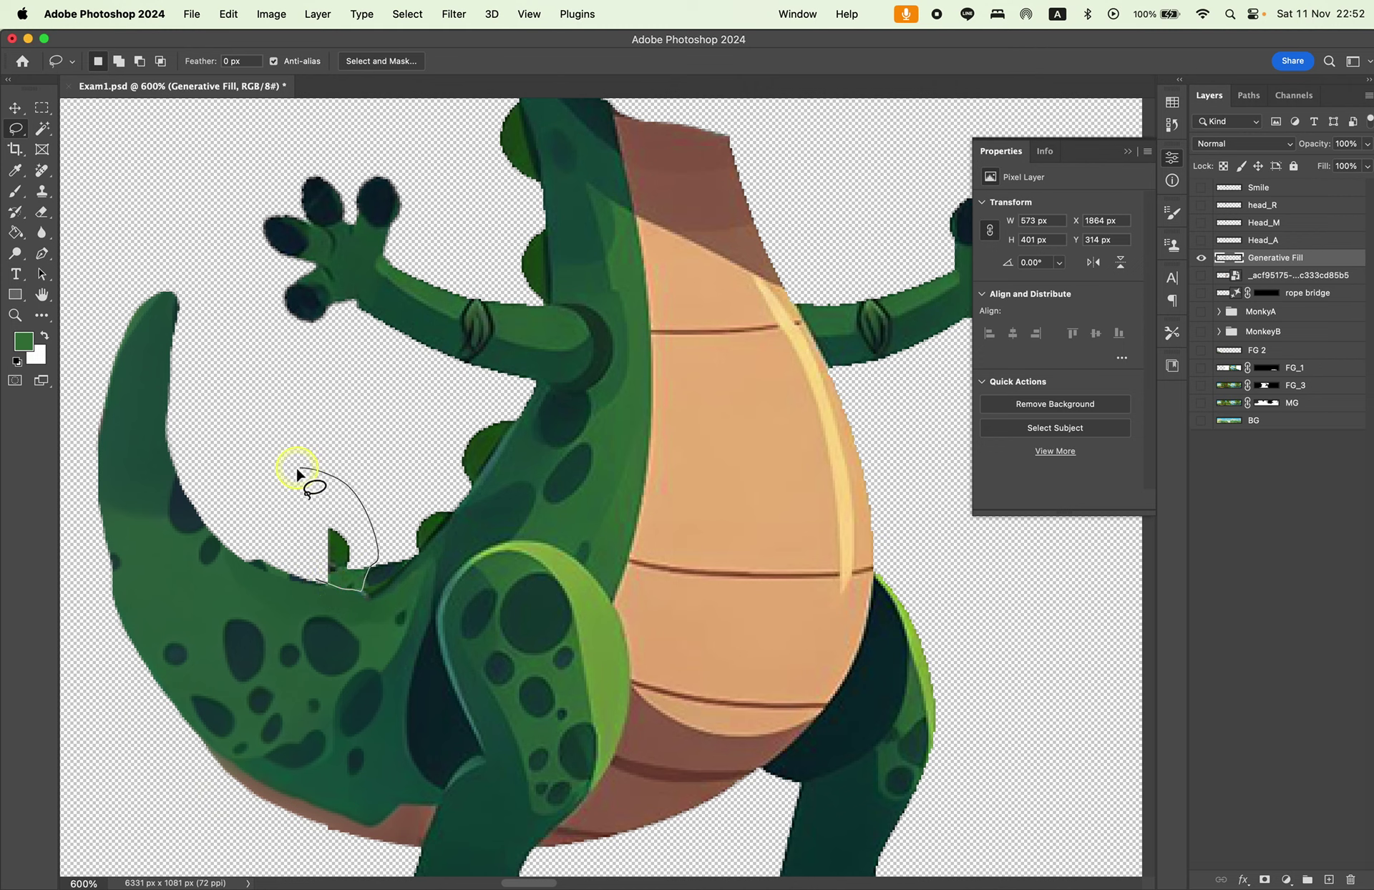
{"action": "left_click_drag", "start_coordinate": [297, 471], "coordinate": [282, 469]}
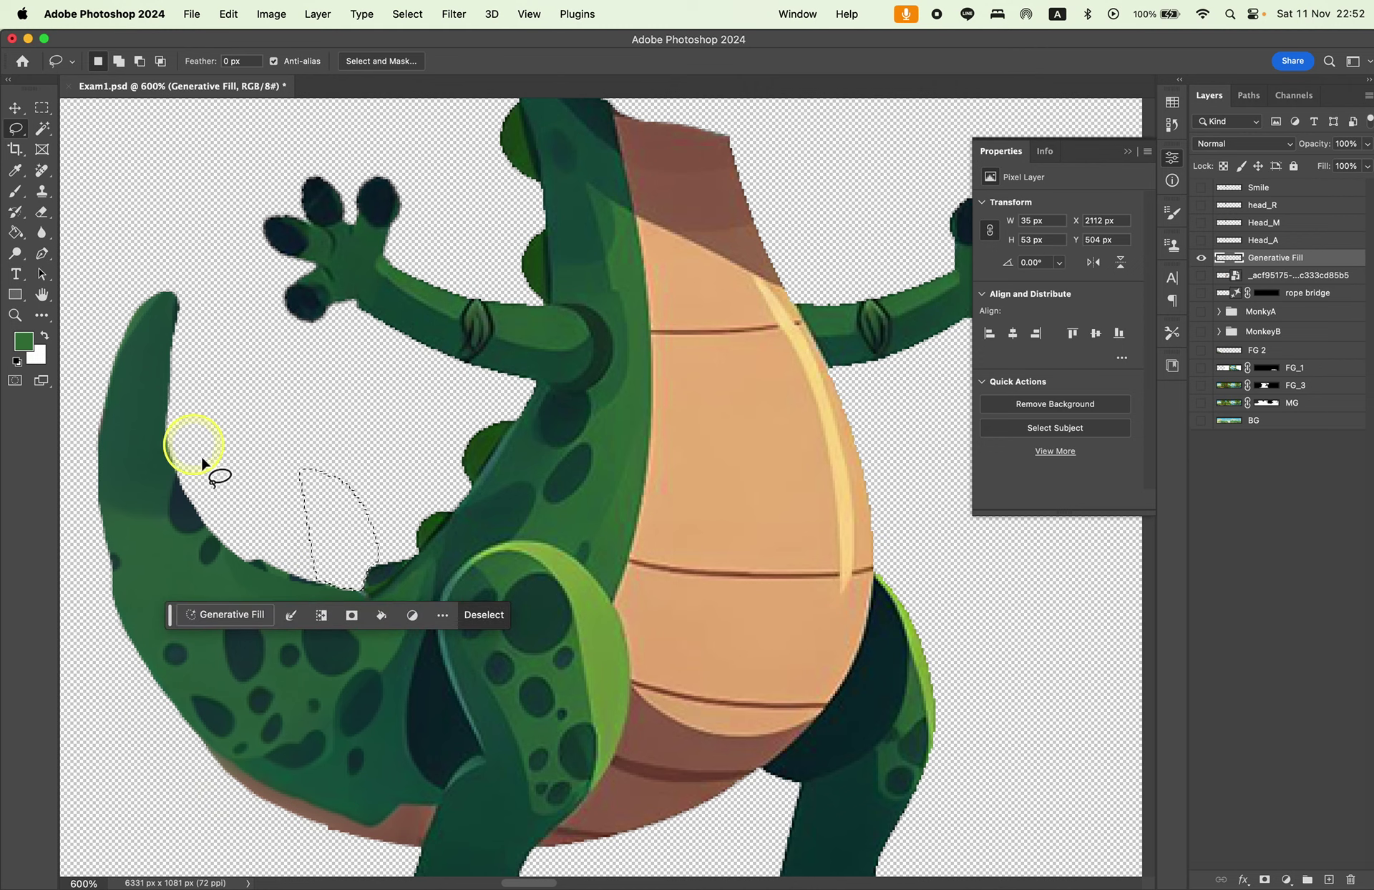
{"action": "left_click", "coordinate": [246, 558]}
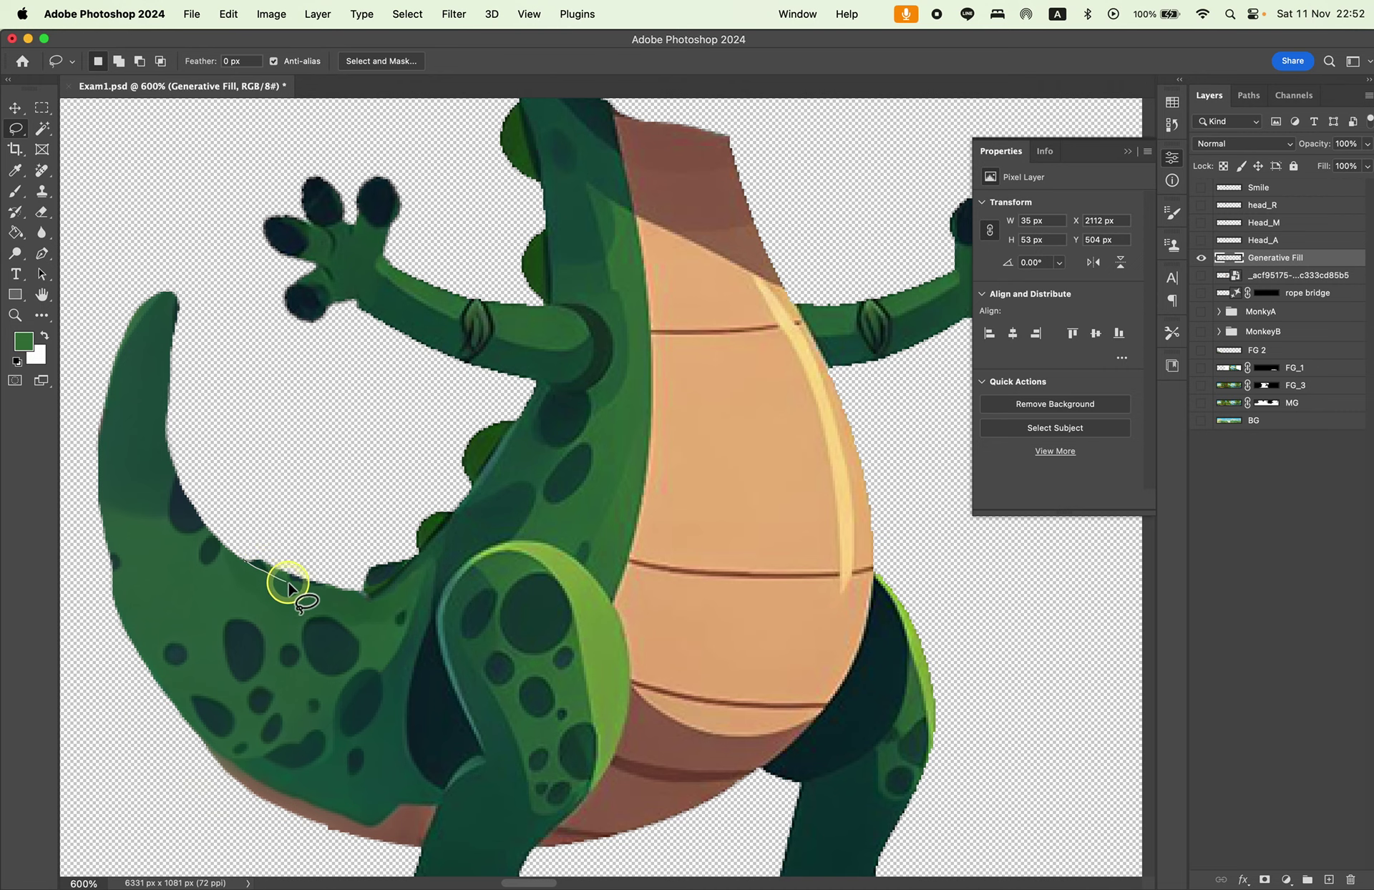
{"action": "left_click_drag", "start_coordinate": [261, 478], "coordinate": [263, 475]}
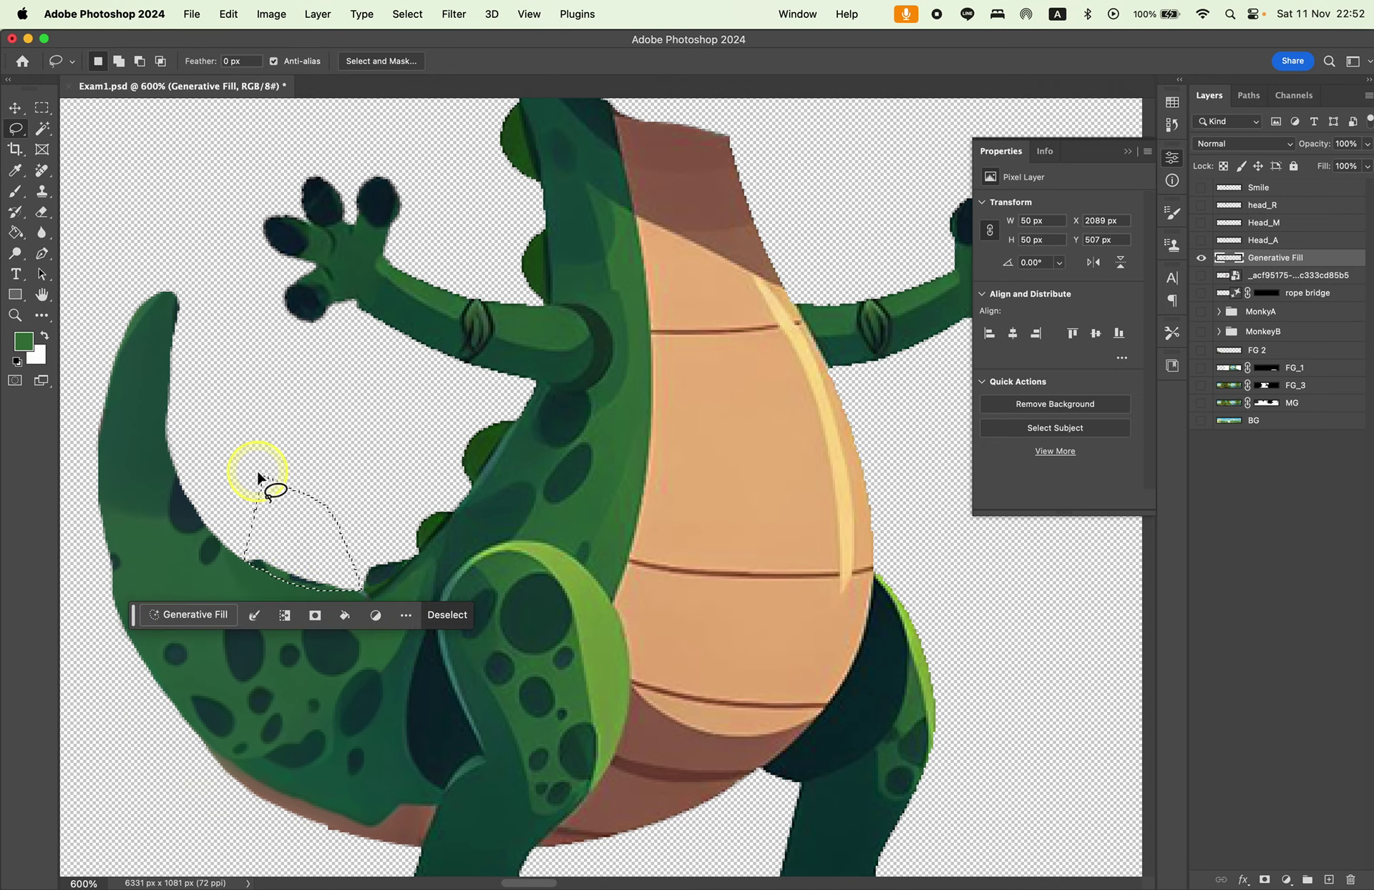
{"action": "left_click", "coordinate": [42, 107]}
{"action": "left_click", "coordinate": [230, 337]}
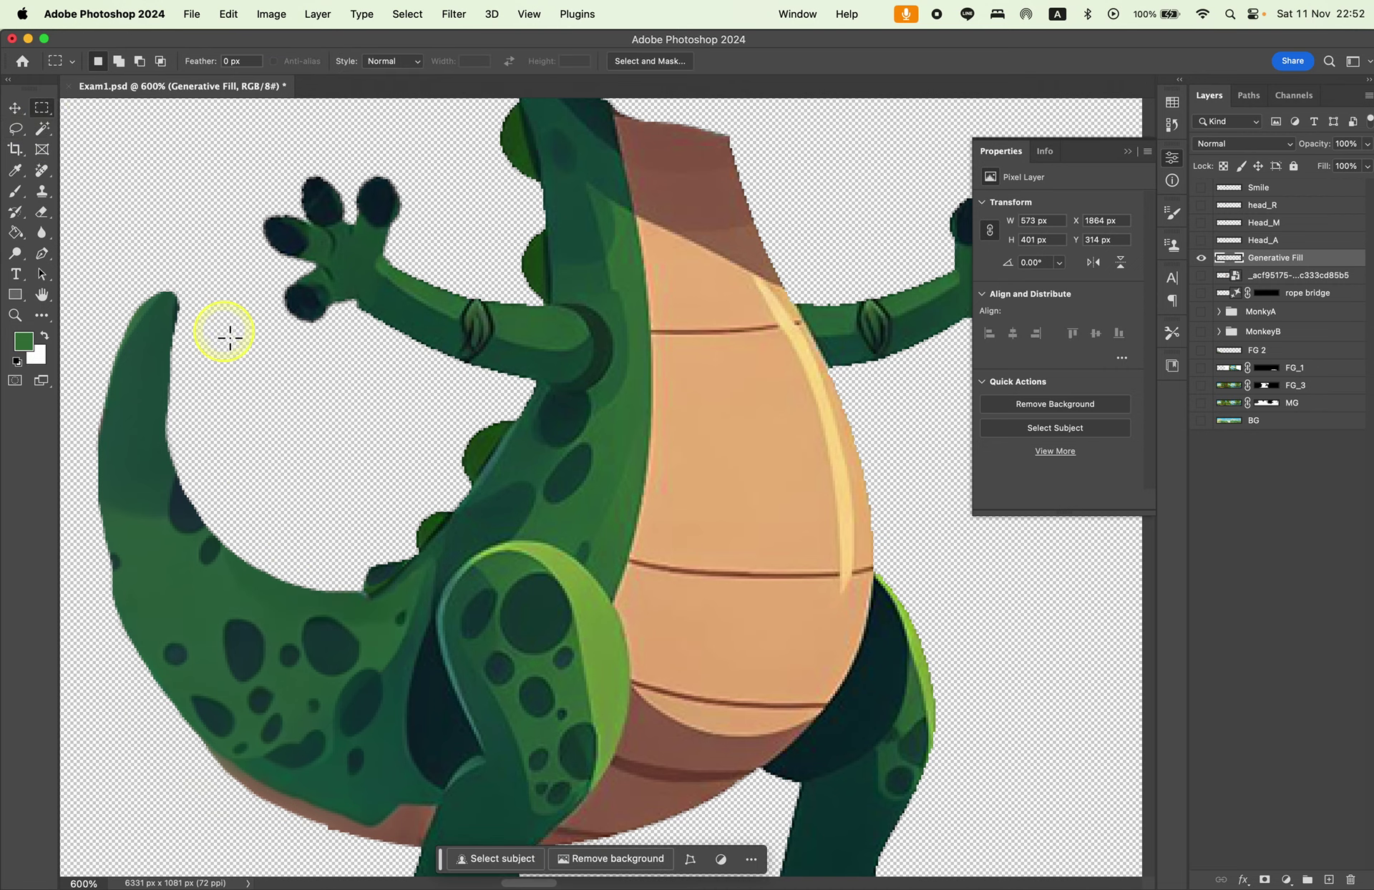
{"action": "key", "text": "super+minus"}
{"action": "key", "text": "super+minus"}
{"action": "key", "text": "super+minus"}
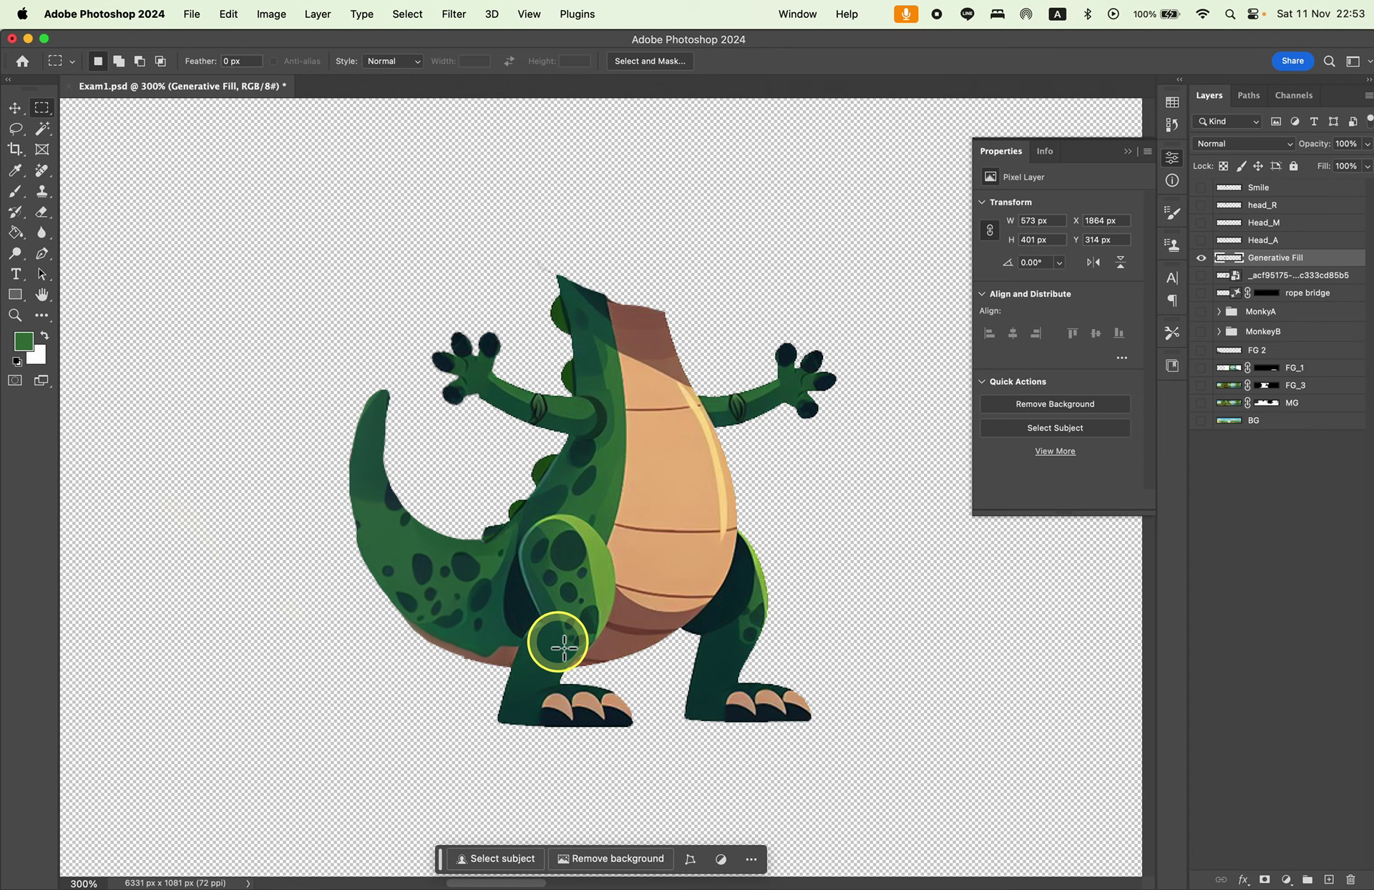
Zoom in and lasso around the dinosaur's left raised arm on the body layer.
{"action": "left_click", "coordinate": [16, 128]}
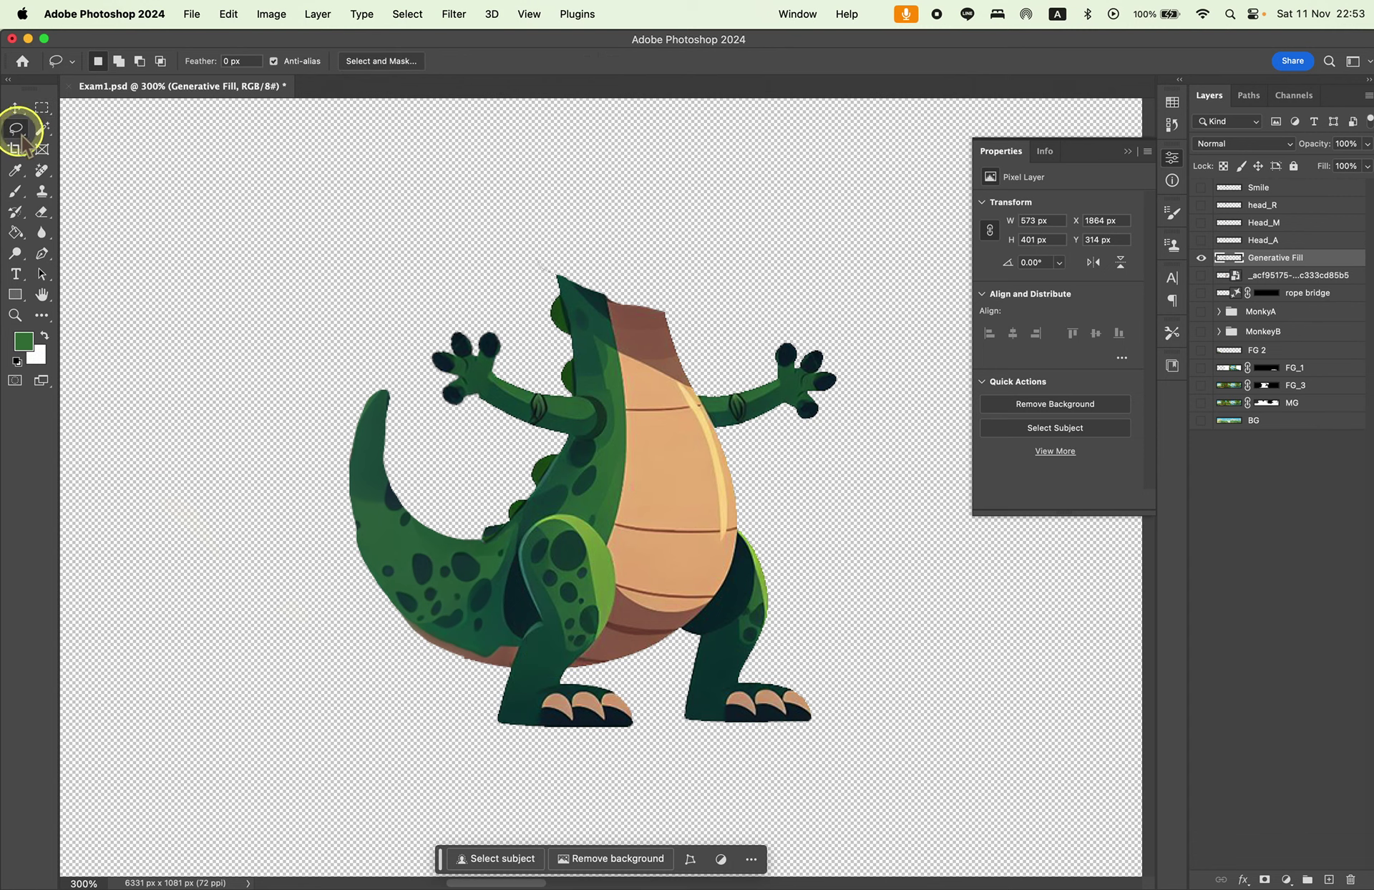
{"action": "key", "text": "super+equal"}
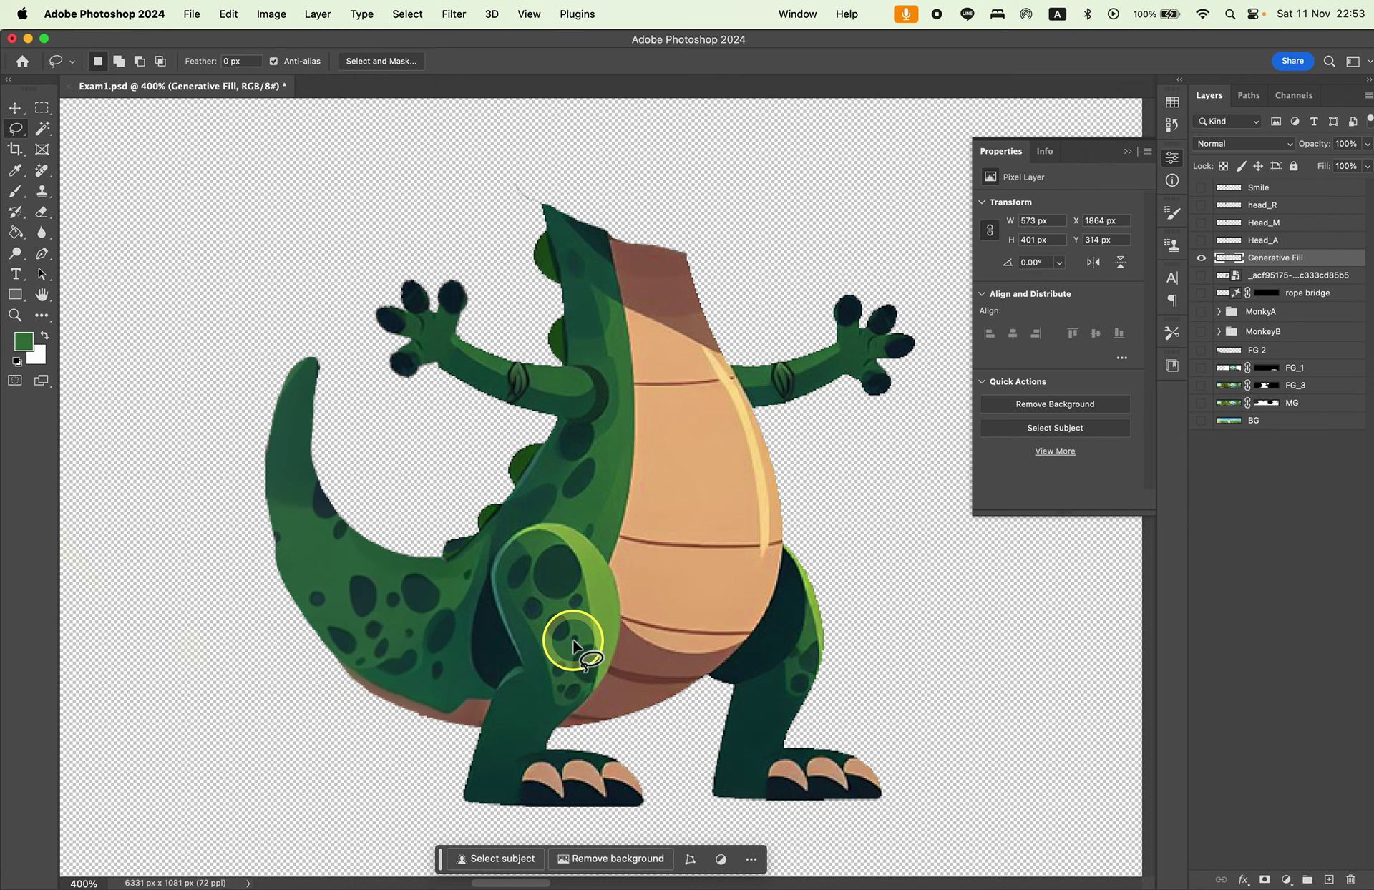
{"action": "left_click_drag", "start_coordinate": [687, 666], "coordinate": [676, 594]}
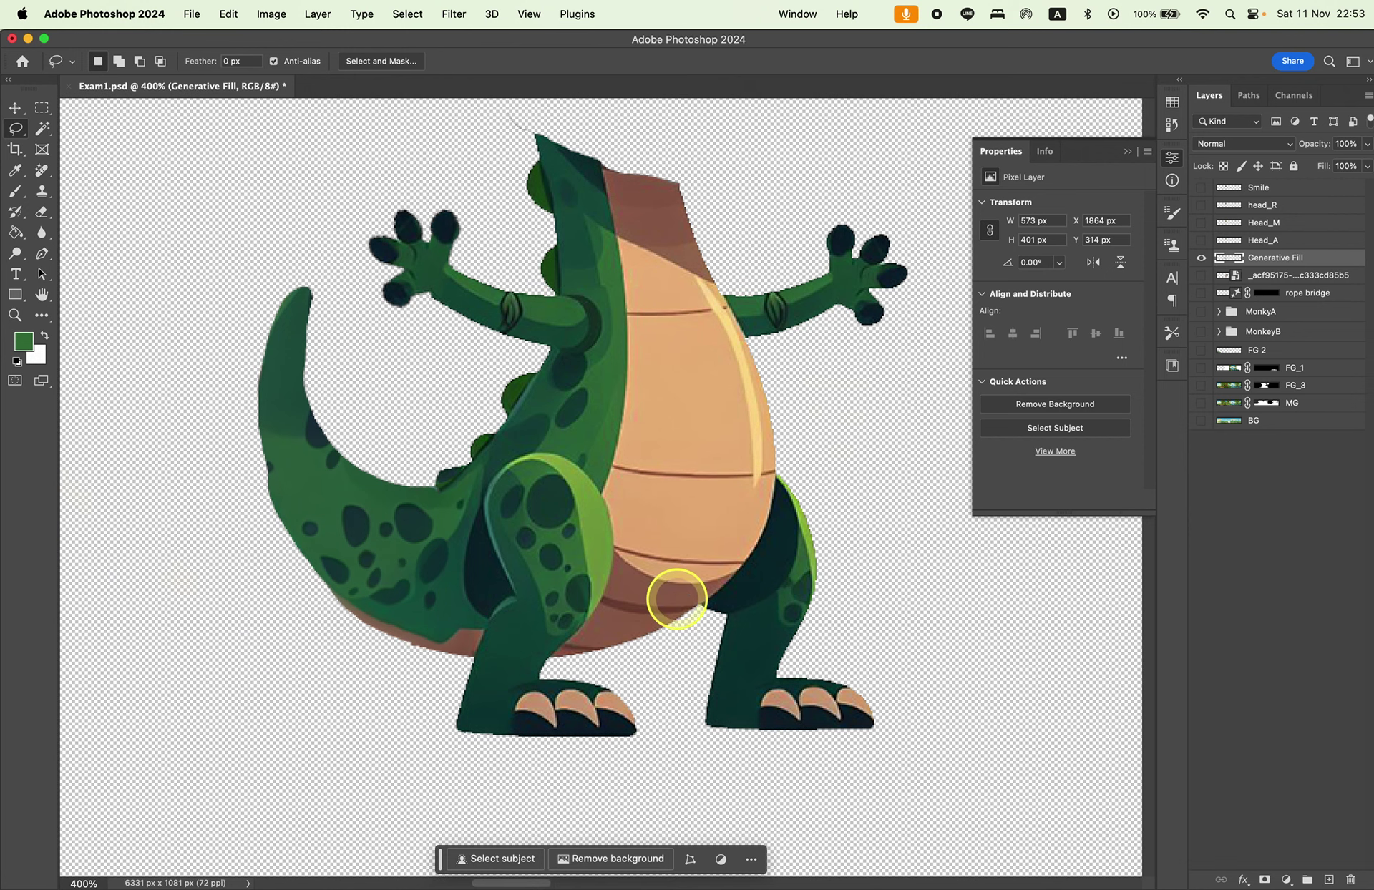
{"action": "left_click", "coordinate": [1203, 259]}
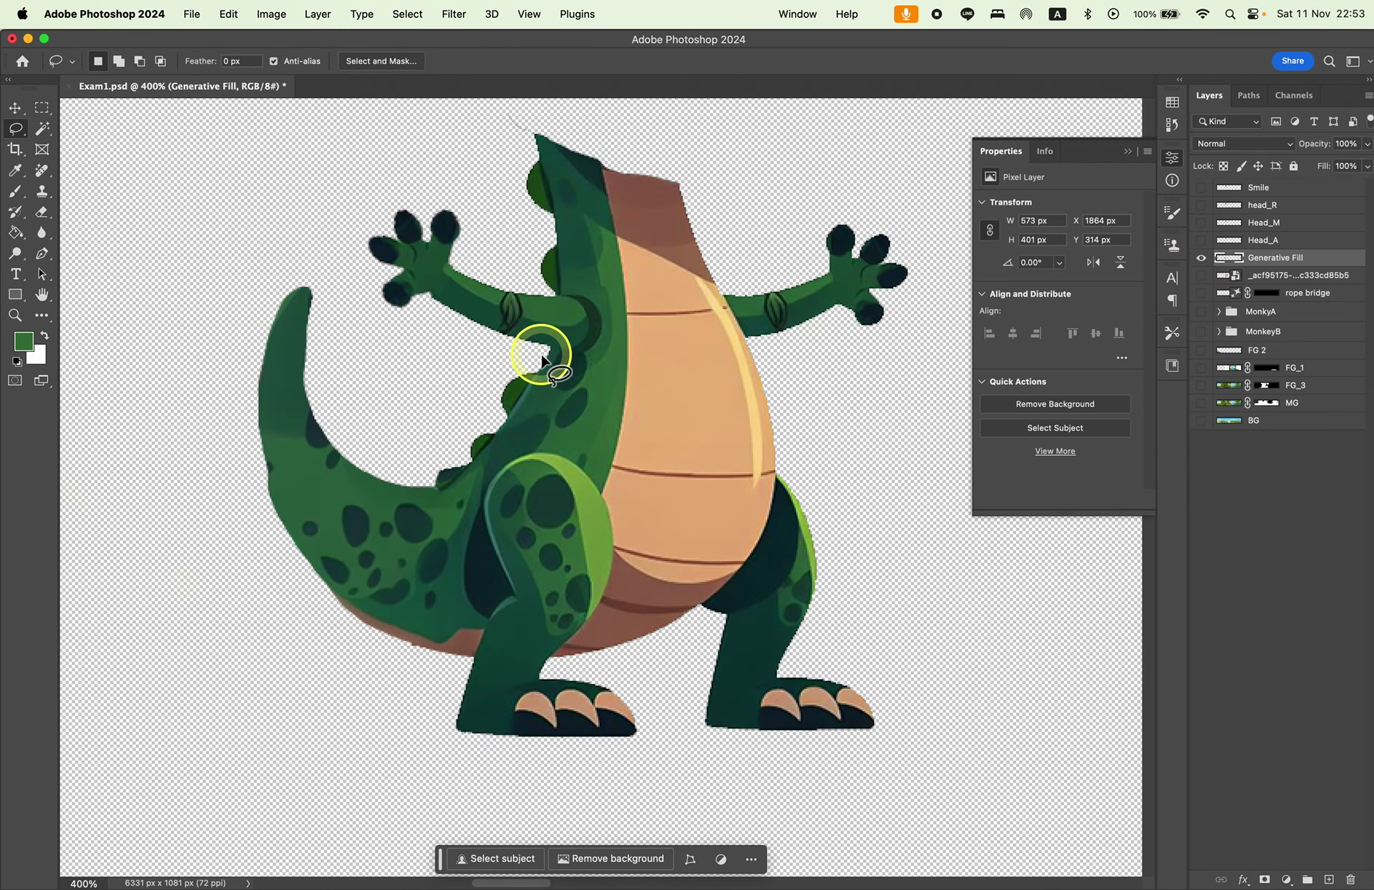
{"action": "mouse_move", "coordinate": [547, 353]}
{"action": "left_mouse_down"}
{"action": "mouse_move", "coordinate": [598, 343]}
{"action": "mouse_move", "coordinate": [592, 301]}
{"action": "mouse_move", "coordinate": [542, 293]}
{"action": "left_mouse_up"}
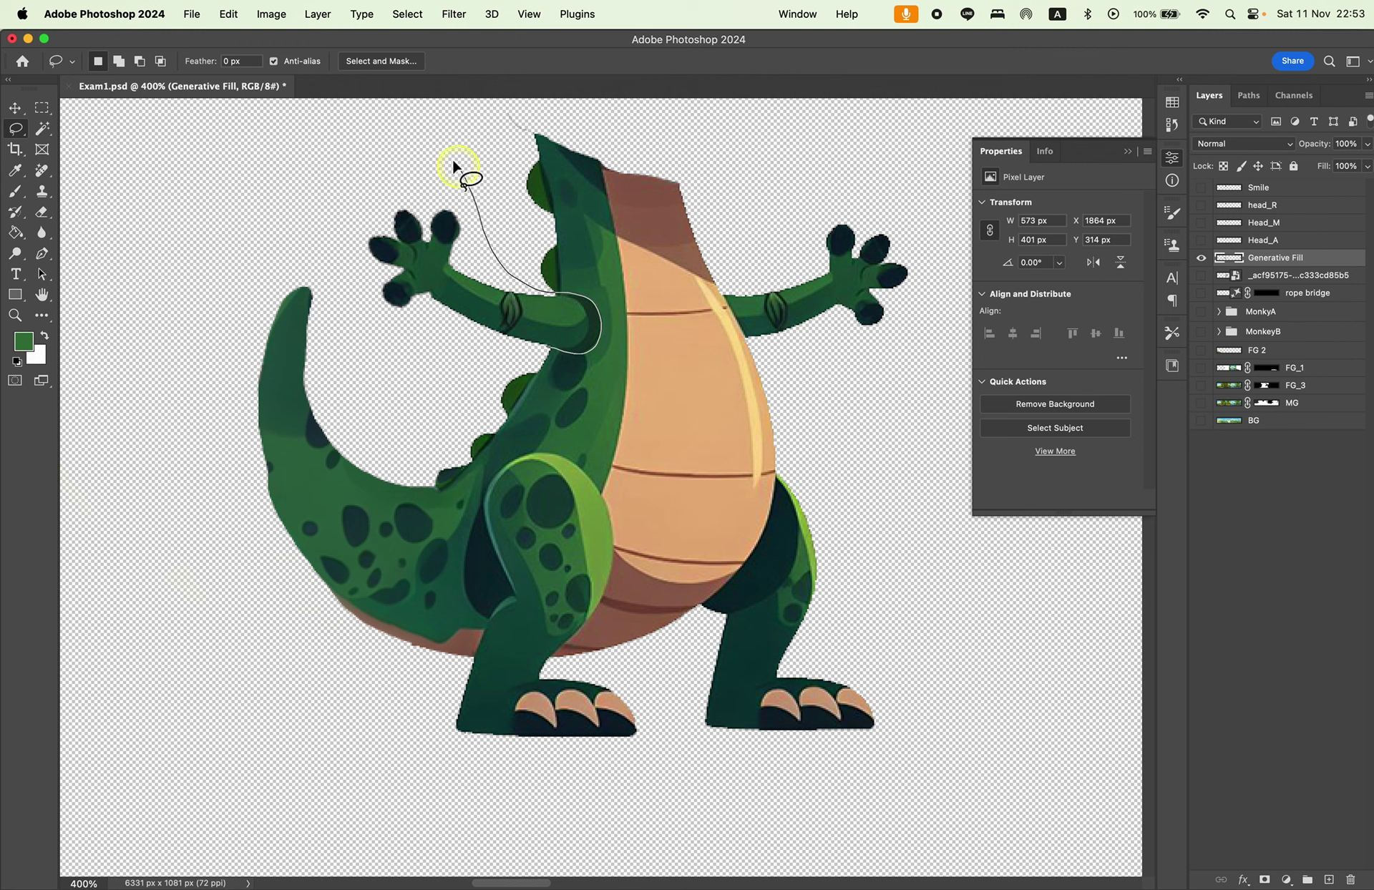
{"action": "left_click_drag", "start_coordinate": [455, 350], "coordinate": [546, 355]}
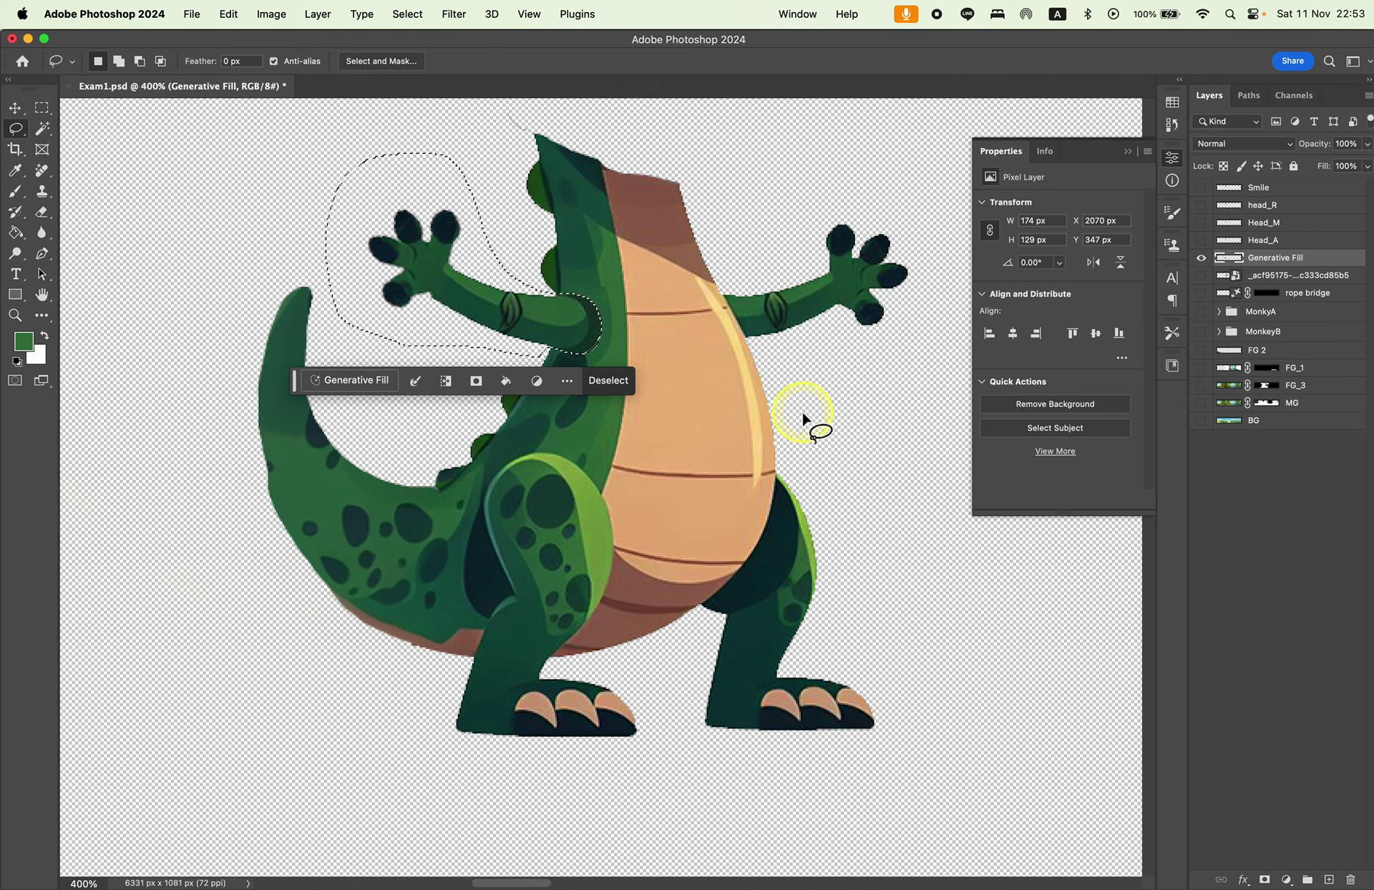
Cut the left arm off the body and paste it in place as Layer 4.
{"action": "key", "text": "Delete"}
{"action": "key", "text": "super+d"}
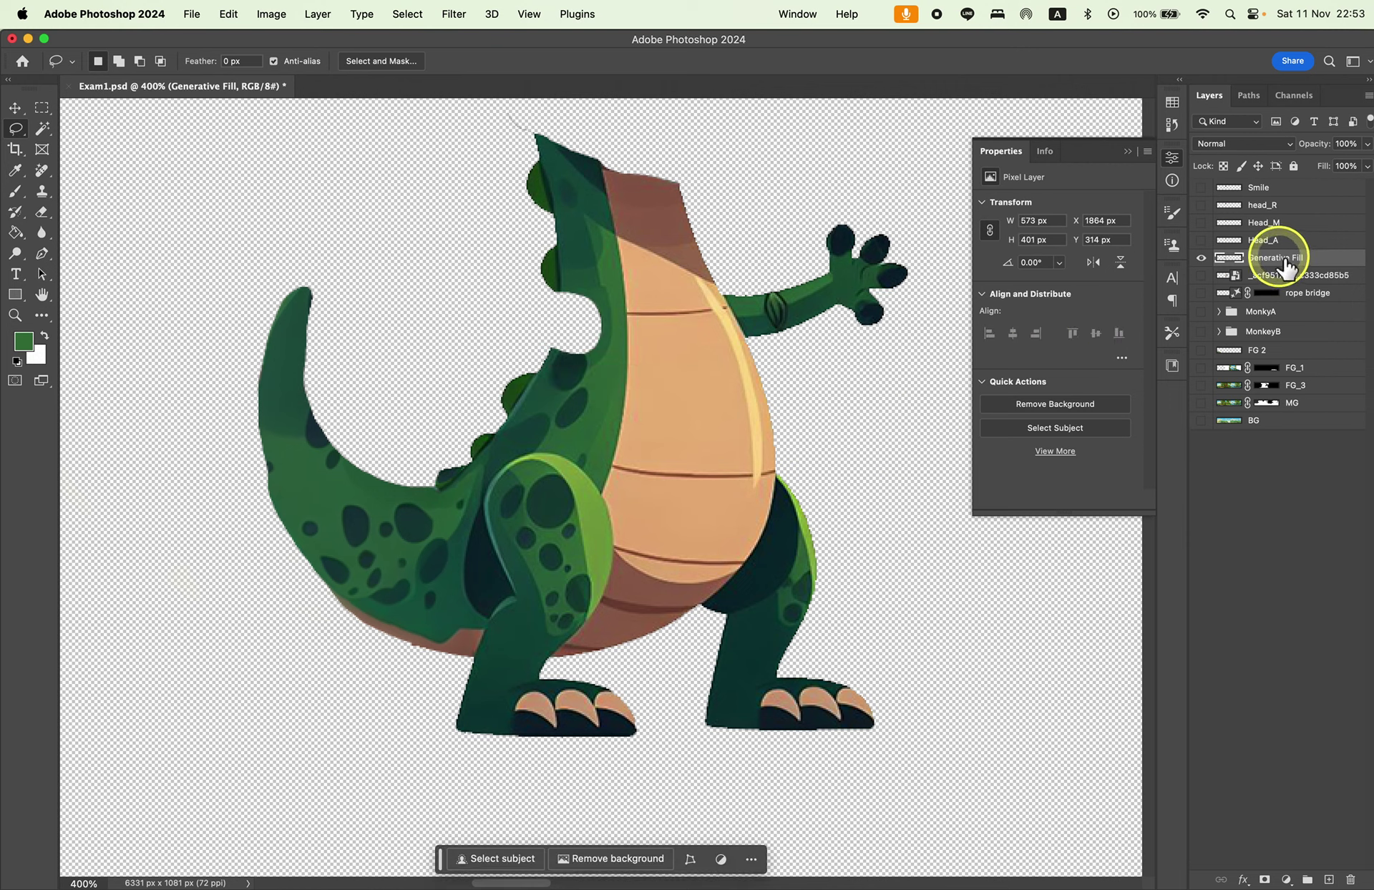
{"action": "key", "text": "ctrl+v"}
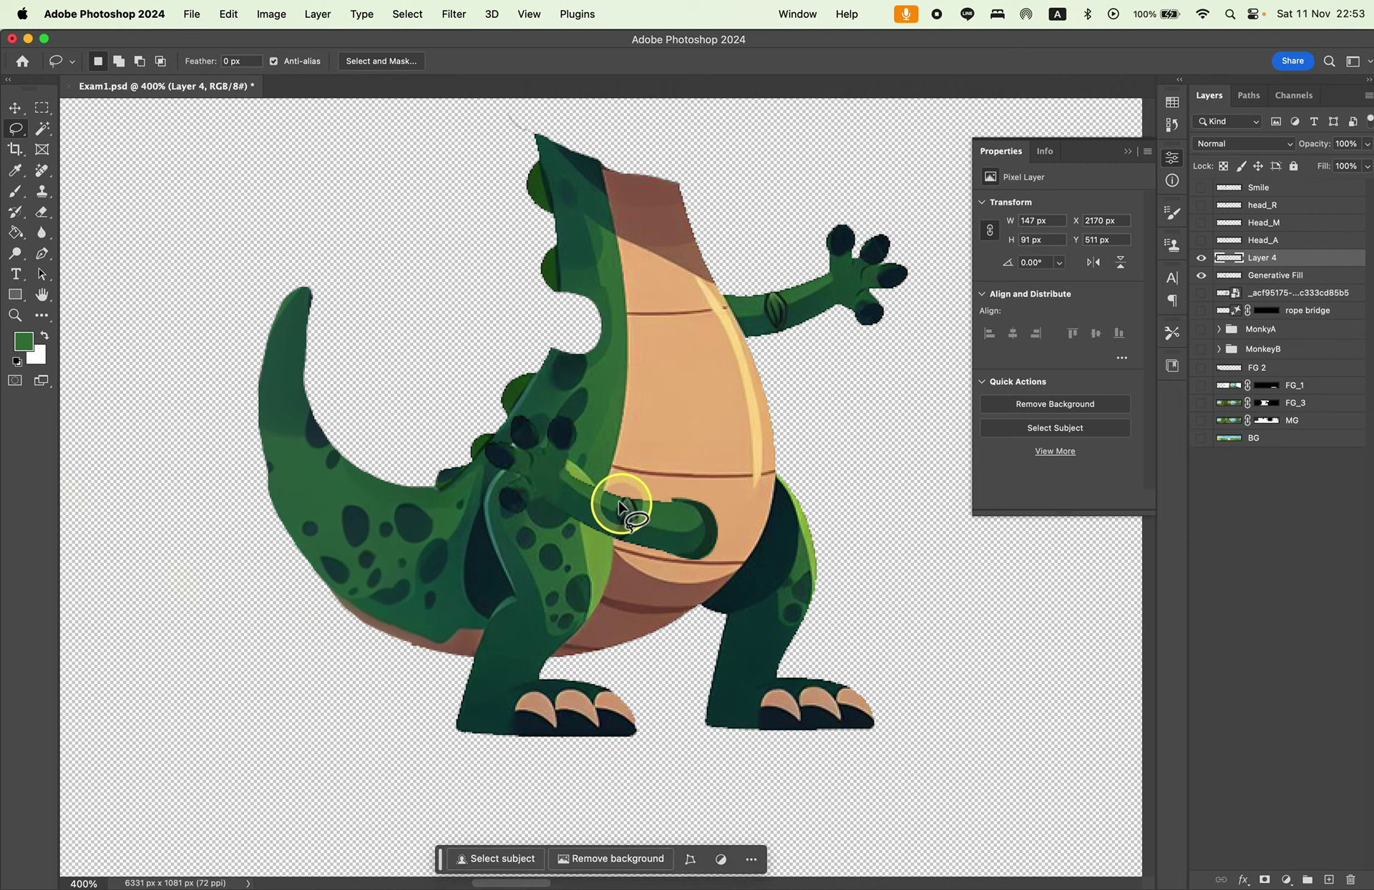
{"action": "key", "text": "super+z"}
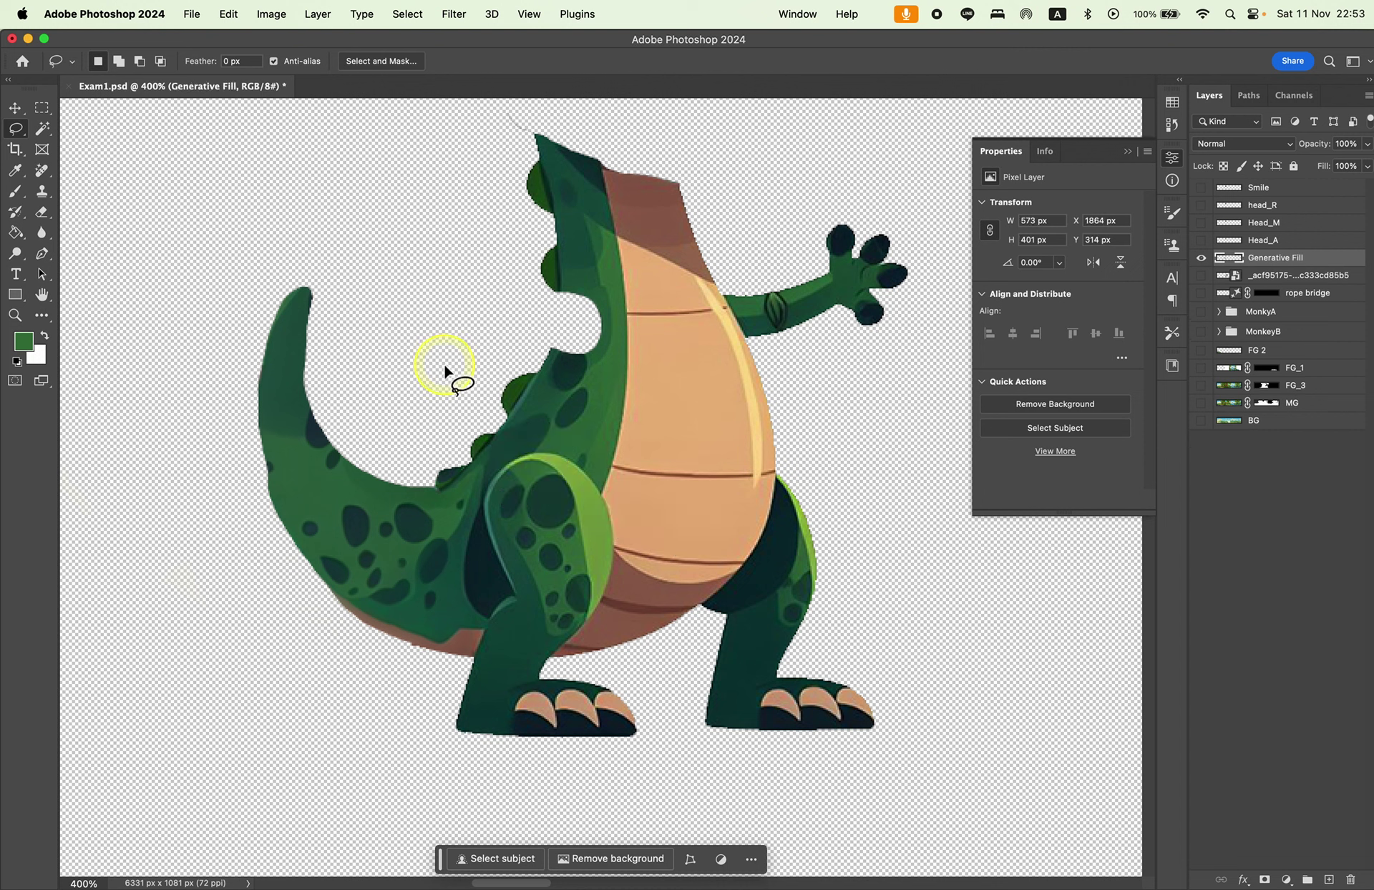
{"action": "key", "text": "super+shift+z"}
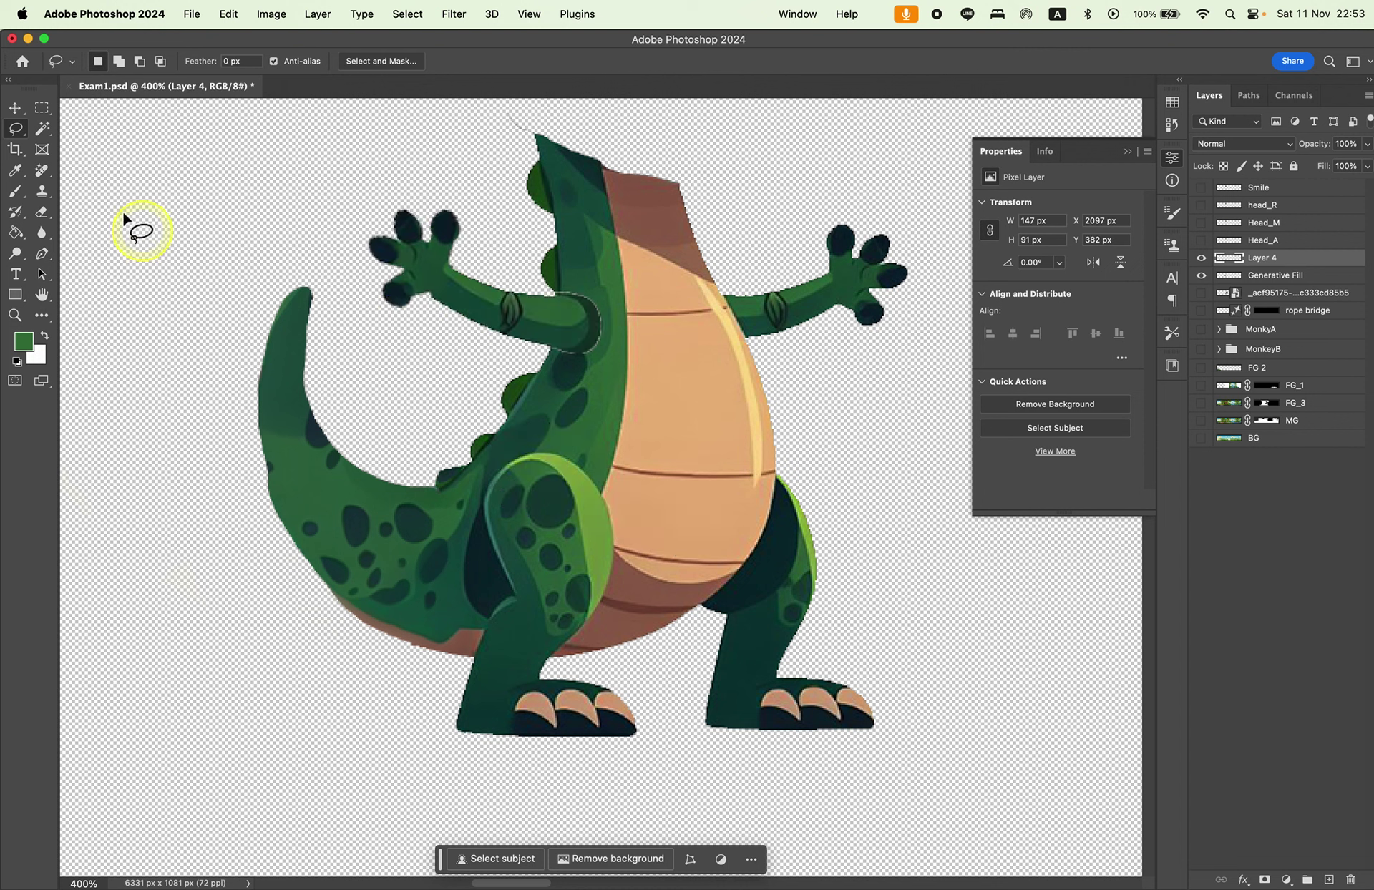
{"action": "left_click", "coordinate": [14, 108]}
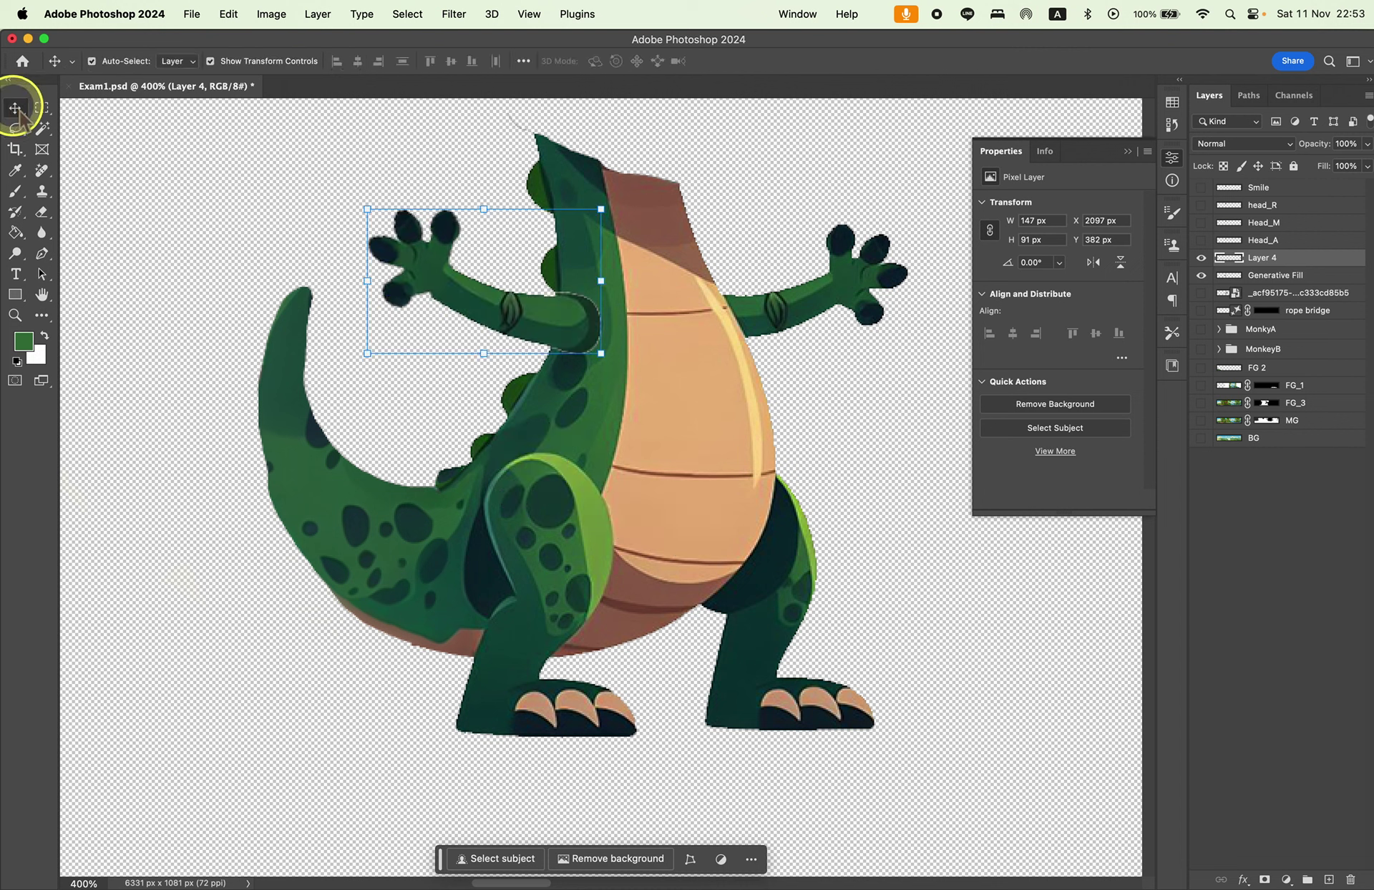
Rename Layer 4 to R_arm, hide it, and lasso the right arm on the Generative Fill layer.
{"action": "double_click", "coordinate": [1261, 257]}
{"action": "type", "text": "R_arm"}
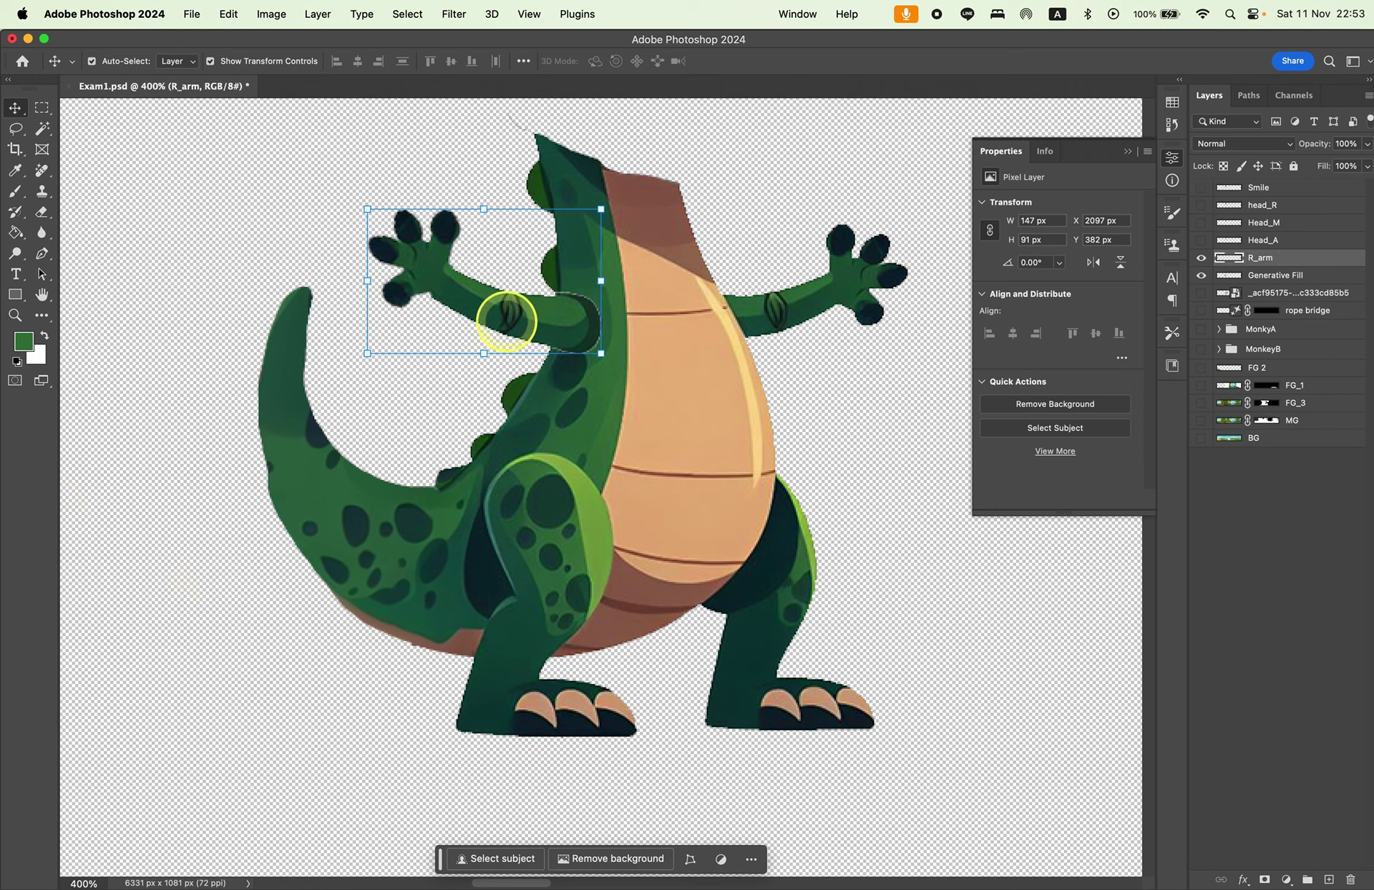
{"action": "left_click", "coordinate": [1202, 257]}
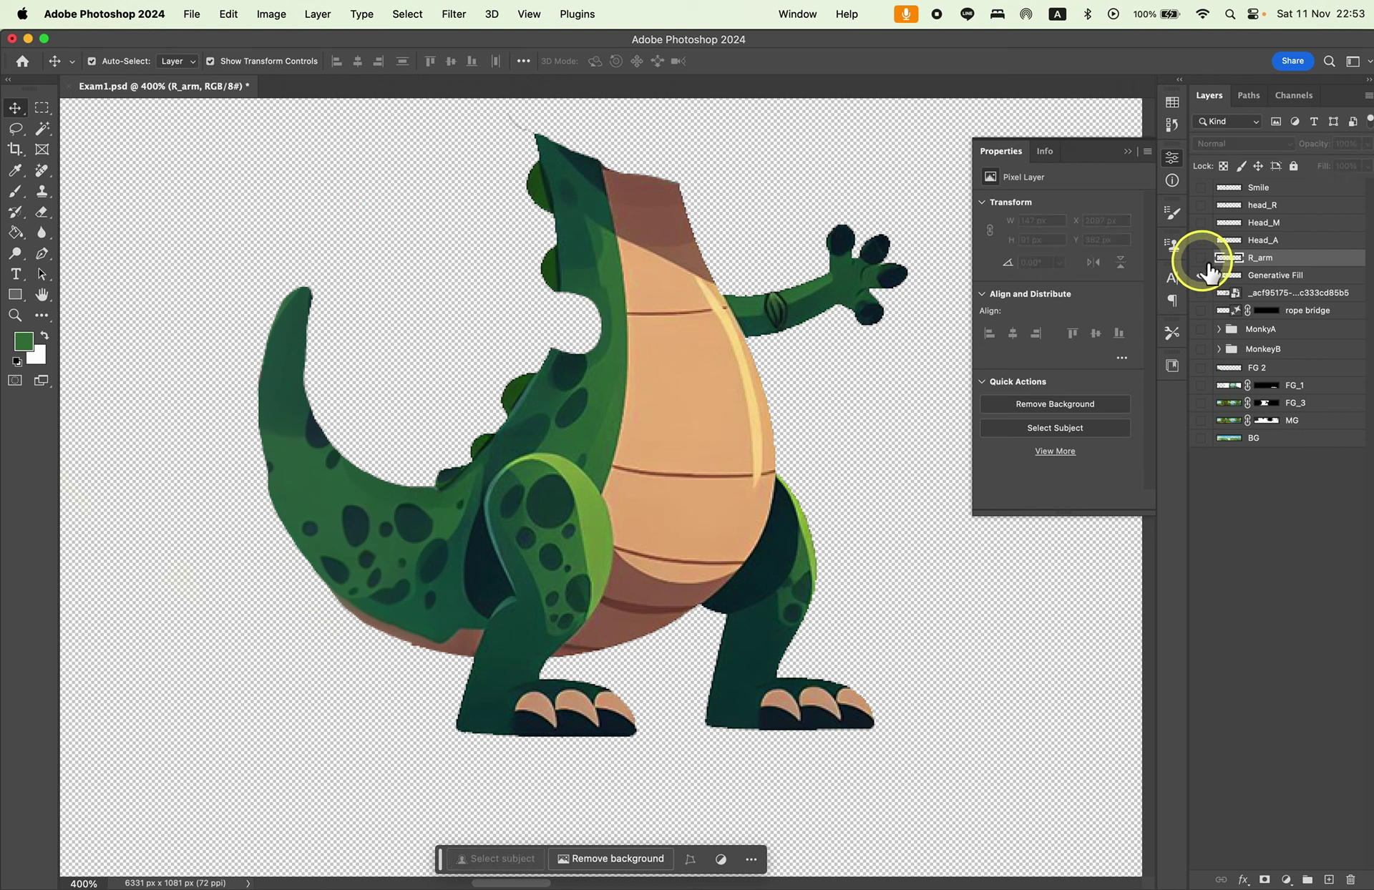
{"action": "left_click", "coordinate": [793, 309]}
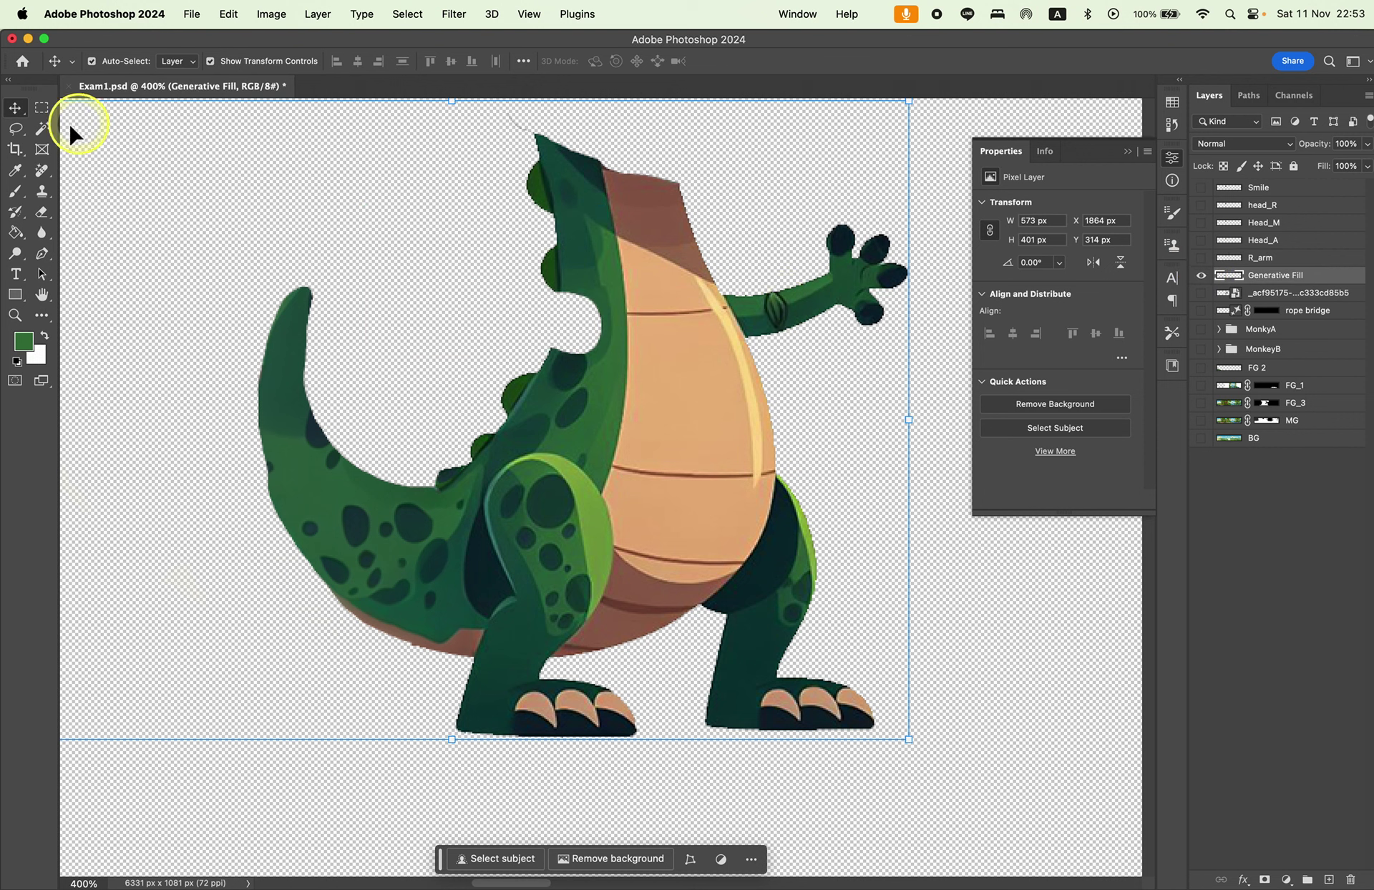
{"action": "left_click", "coordinate": [15, 128]}
{"action": "left_click_drag", "start_coordinate": [738, 306], "coordinate": [668, 305]}
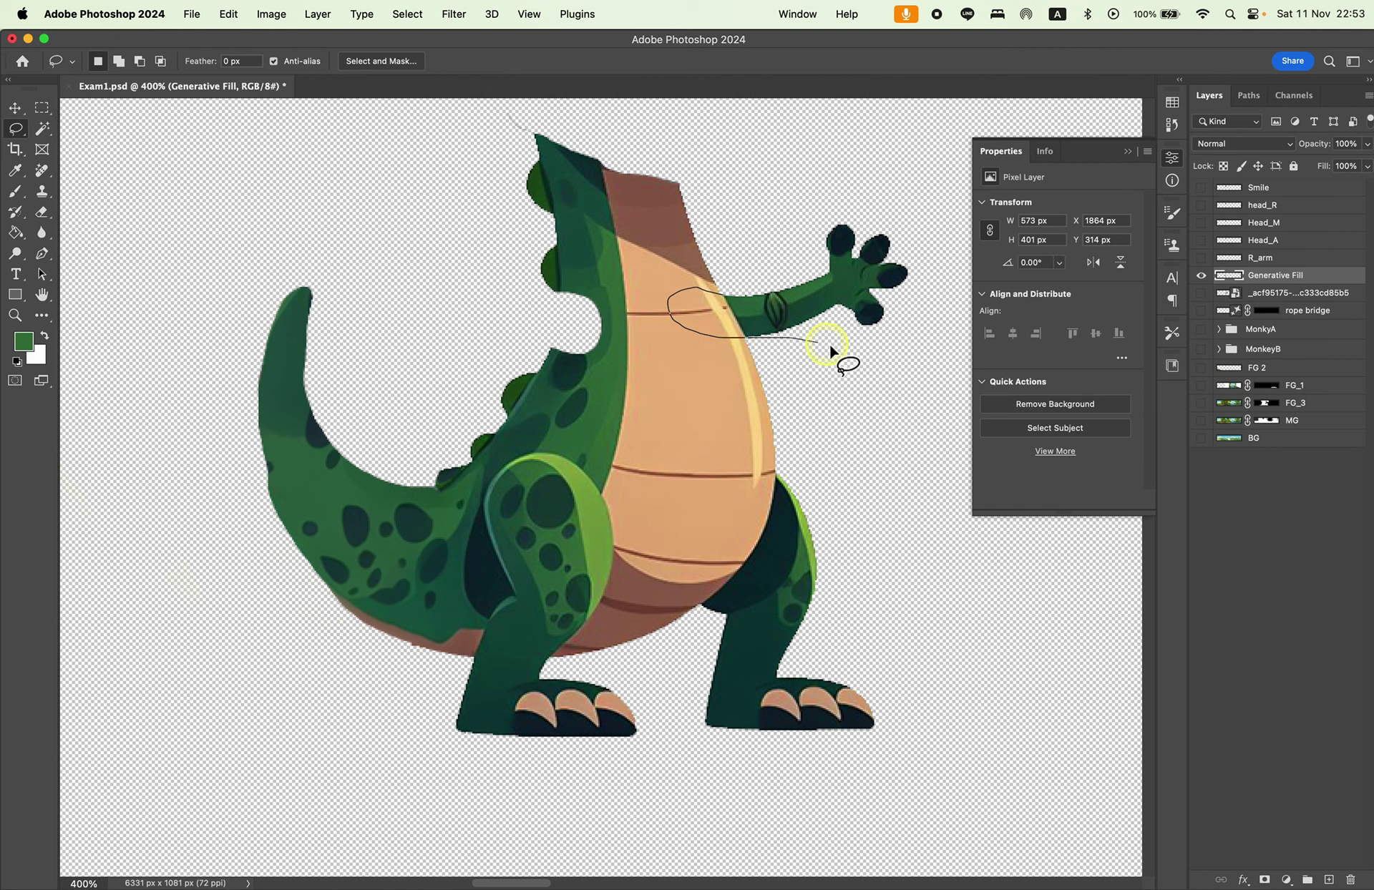
{"action": "left_click_drag", "start_coordinate": [731, 258], "coordinate": [734, 261]}
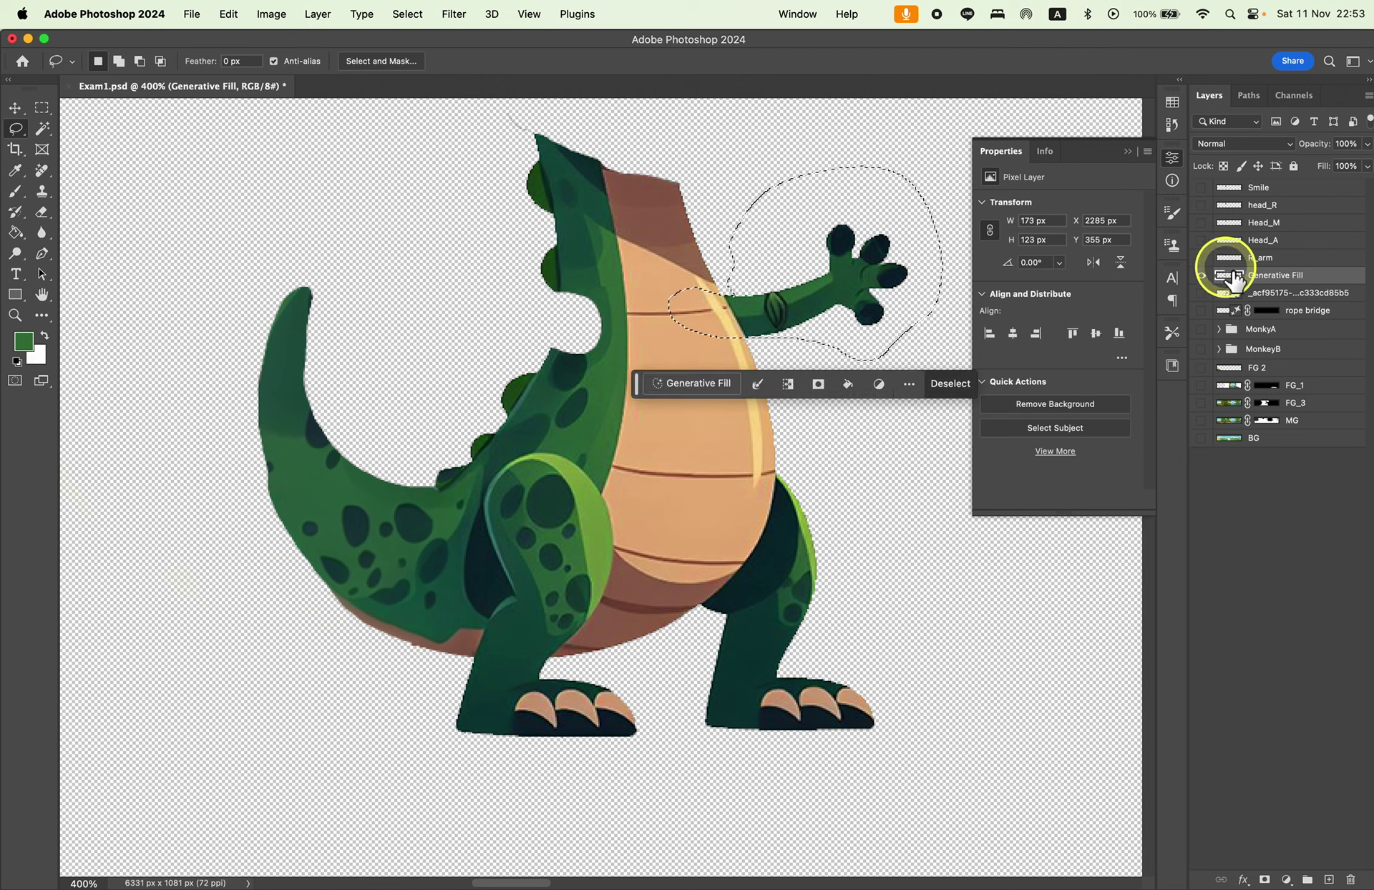
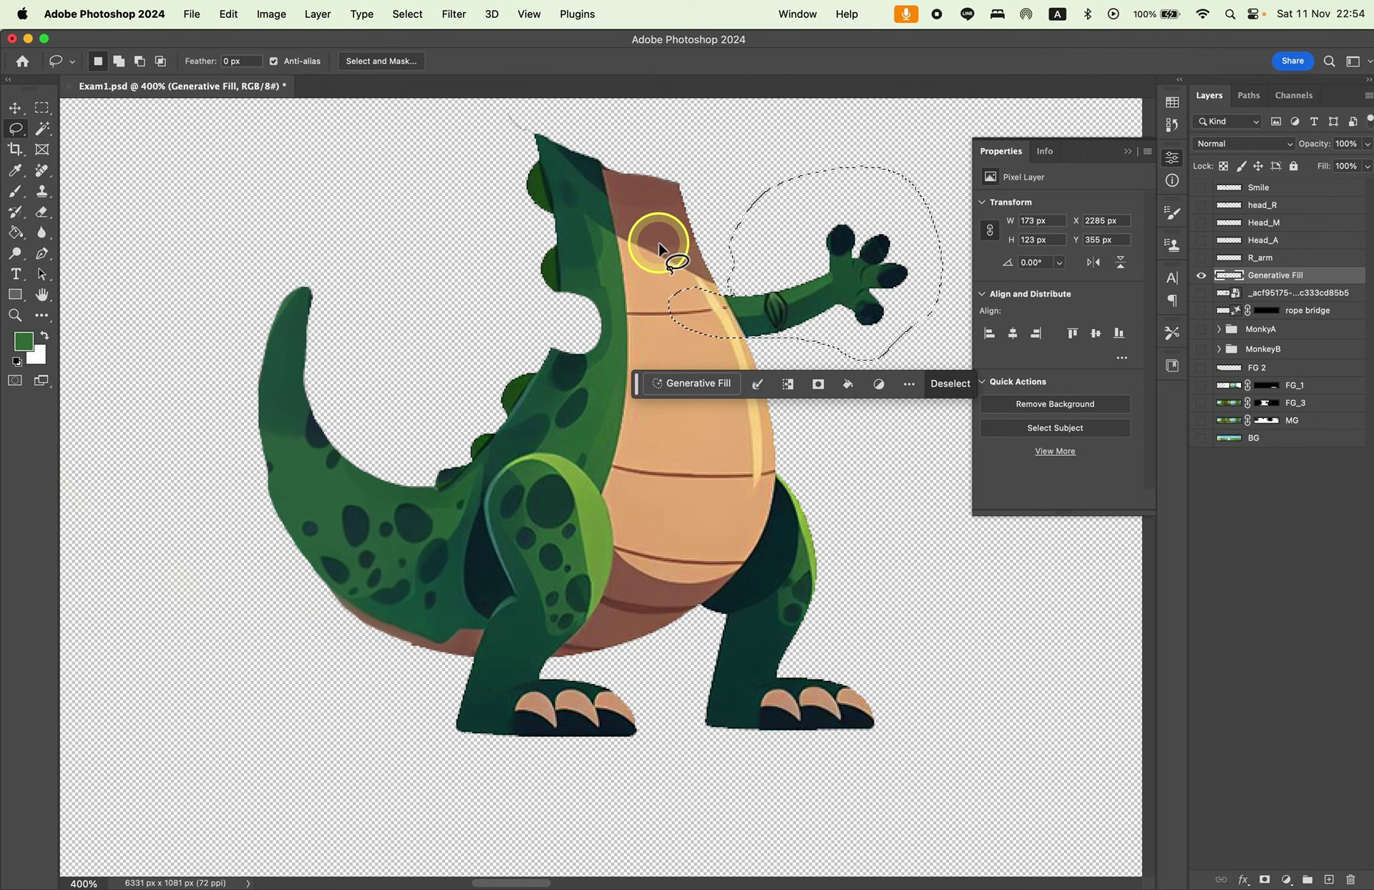
Copy the lasso-selected arm to Layer 4, deselect, and hide the Generative Fill body.
{"action": "left_click", "coordinate": [1201, 275], "text": "alt"}
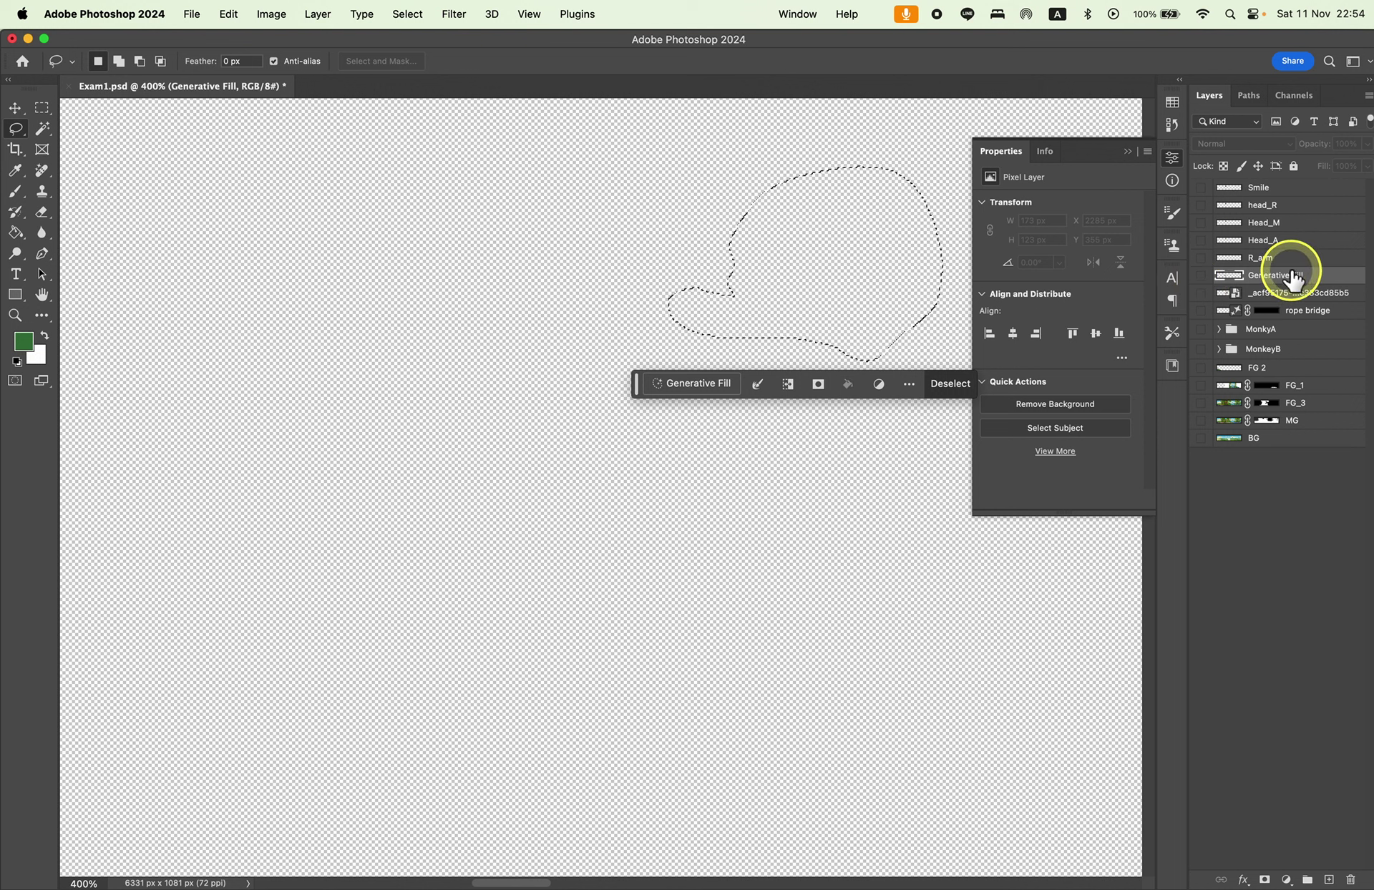
{"action": "key", "text": "ctrl+j"}
{"action": "left_click", "coordinate": [660, 272]}
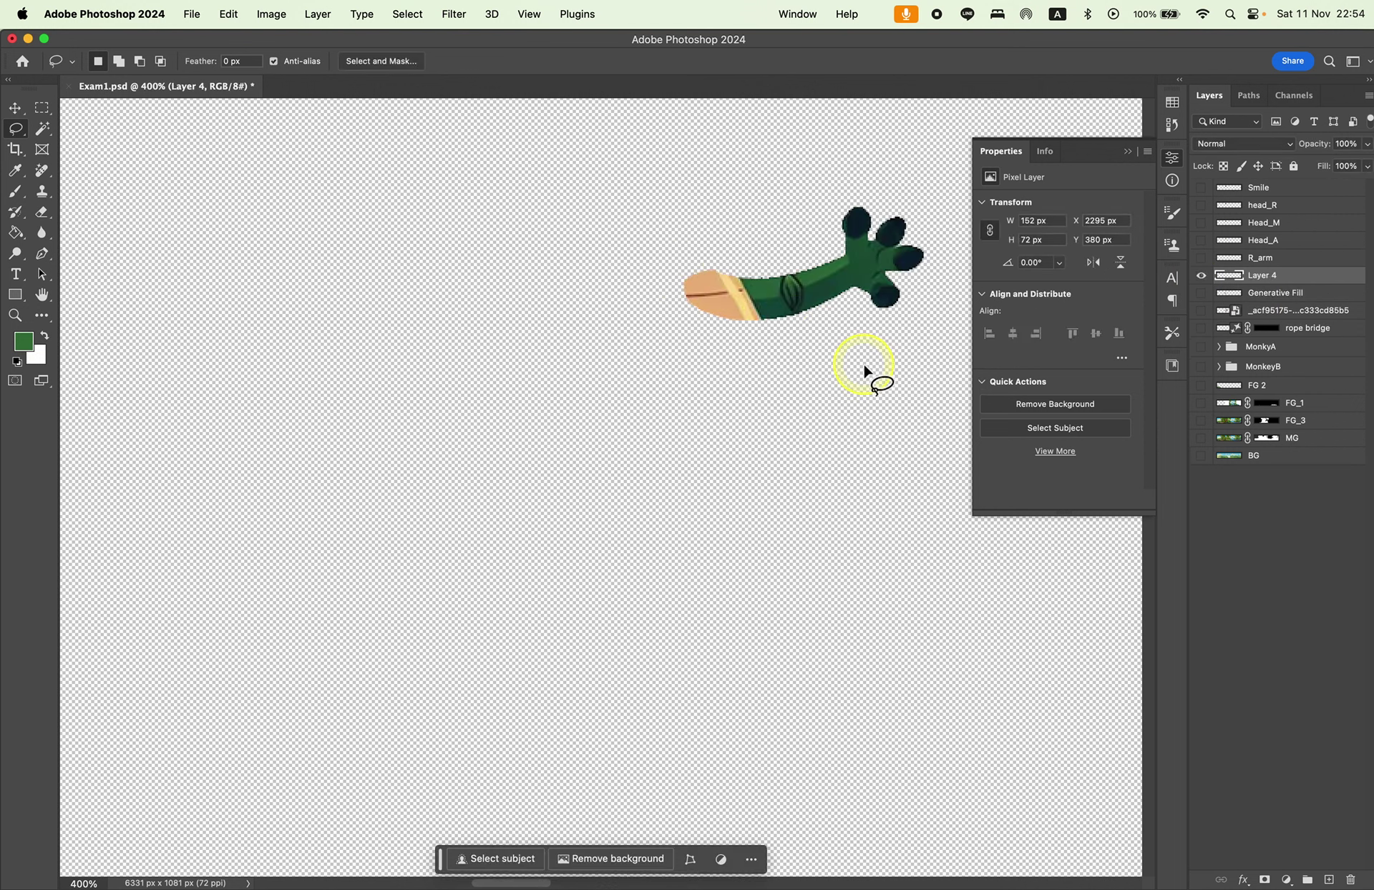
{"action": "left_click", "coordinate": [1202, 293]}
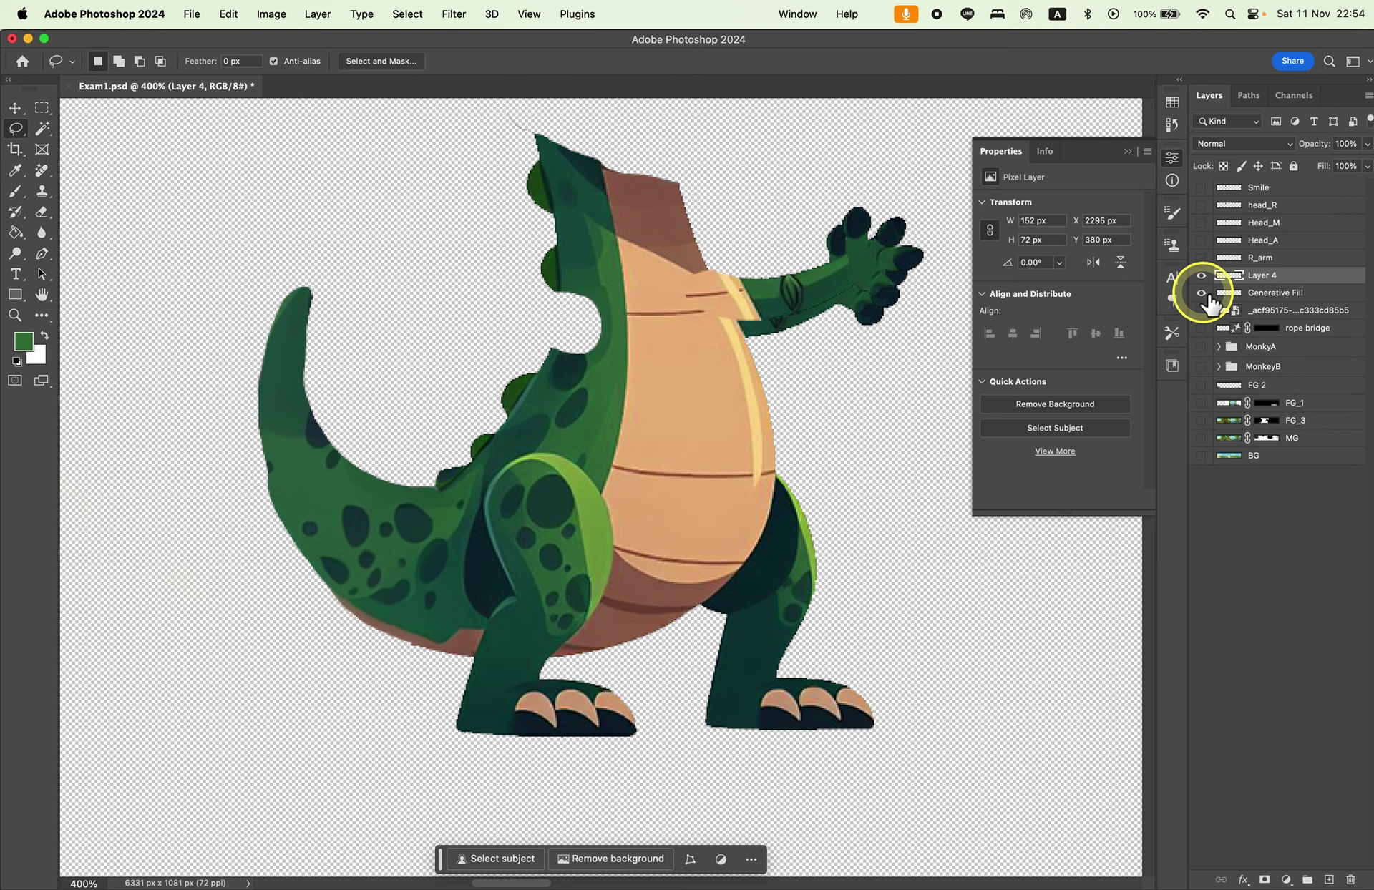
{"action": "left_click", "coordinate": [1203, 294]}
Check the arm copy with undo/redo and body toggling, then zoom in and center the arm.
{"action": "key", "text": "super+z"}
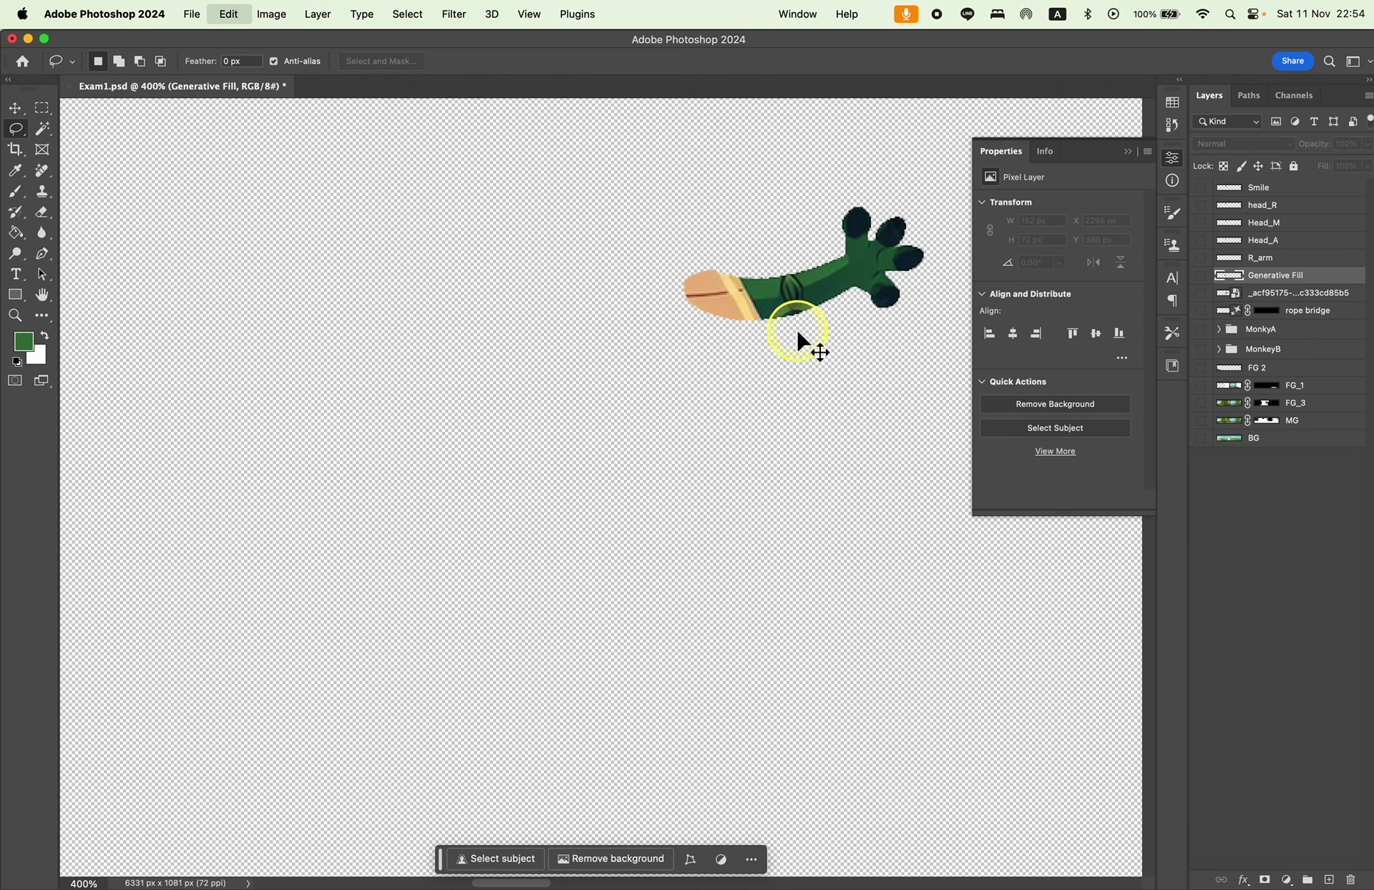
{"action": "key", "text": "super+shift+z"}
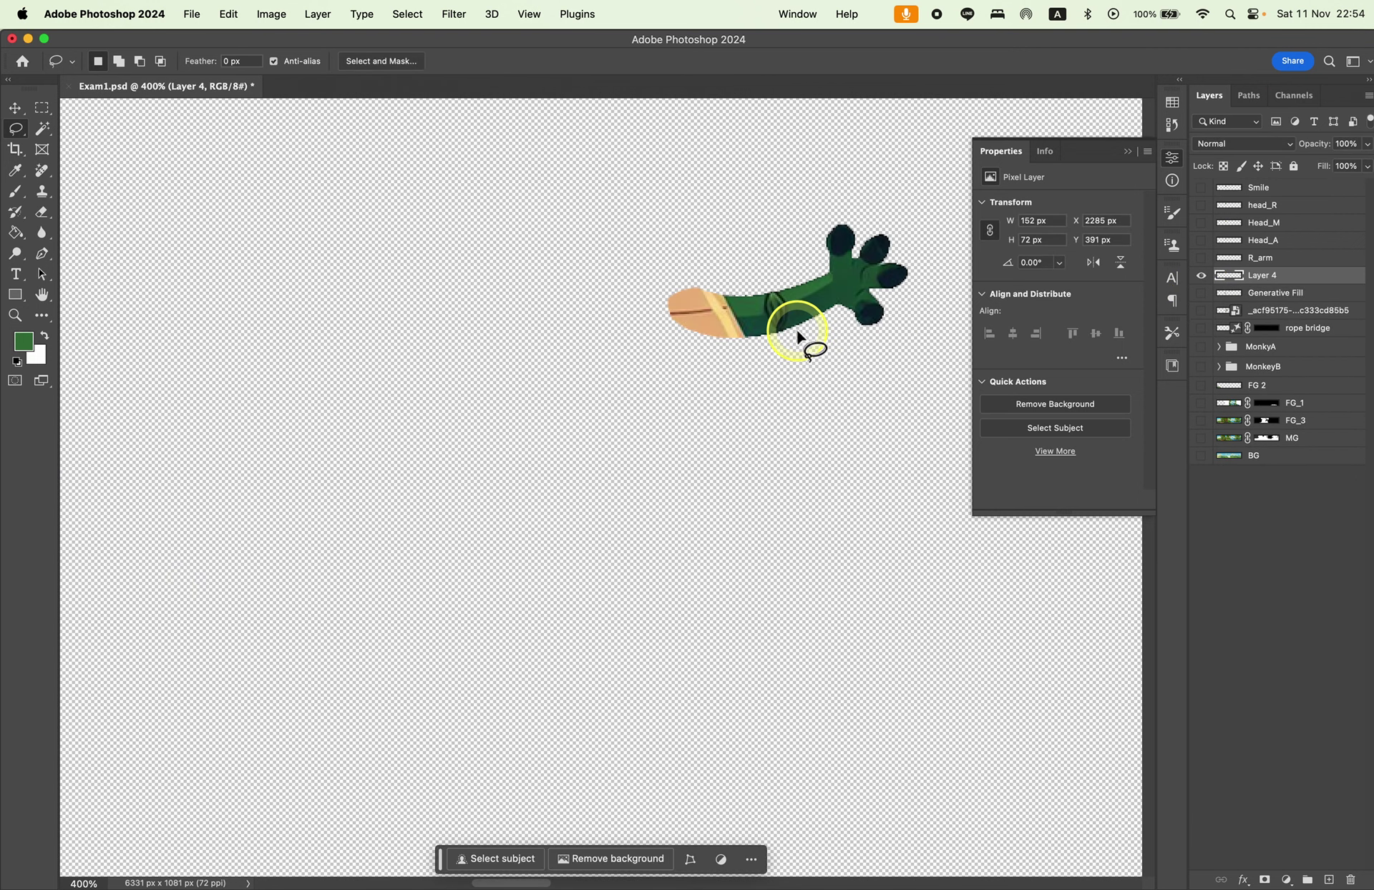
{"action": "left_click", "coordinate": [1202, 293]}
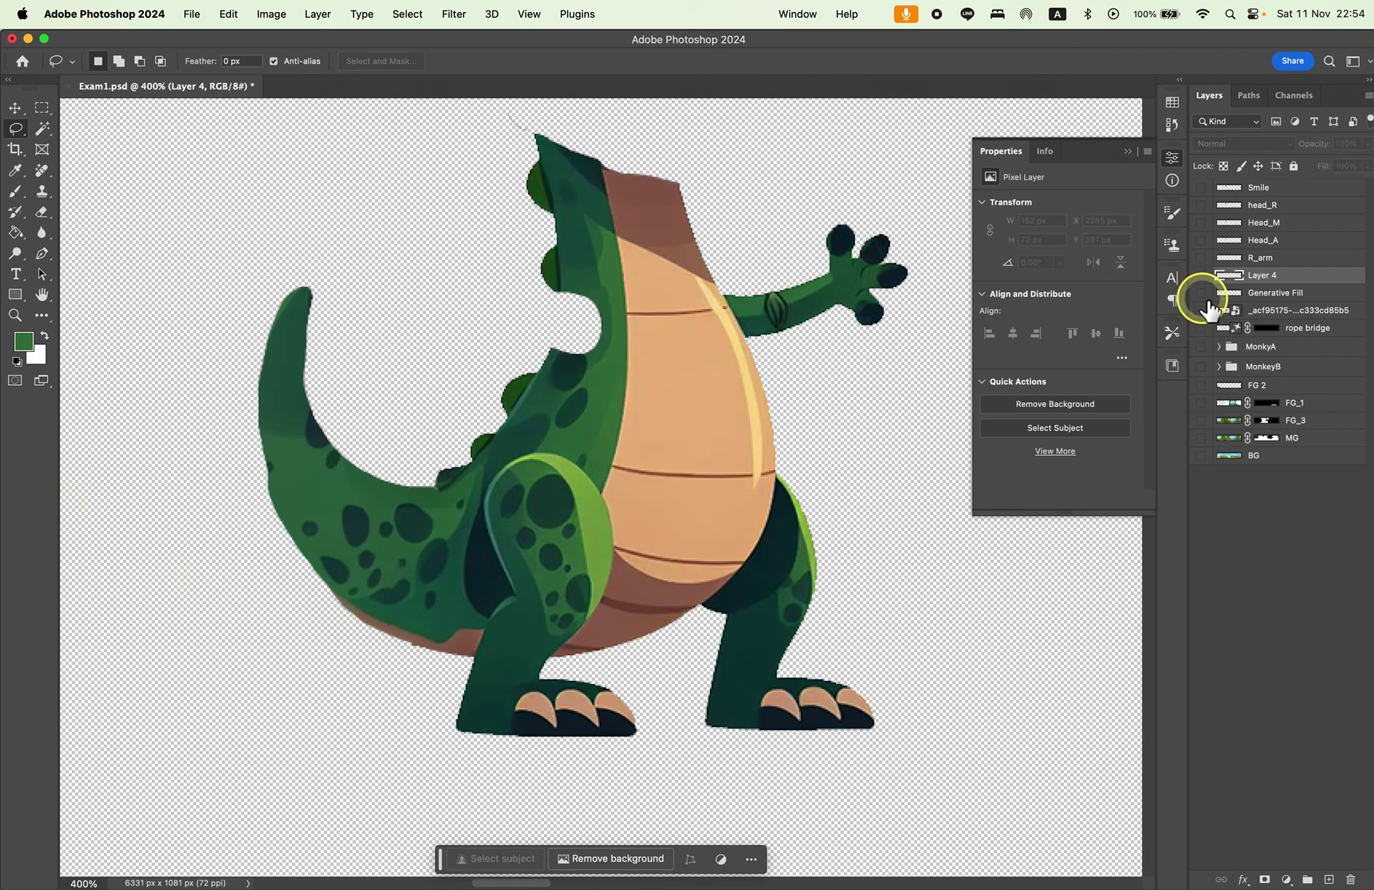
{"action": "left_click", "coordinate": [1202, 293]}
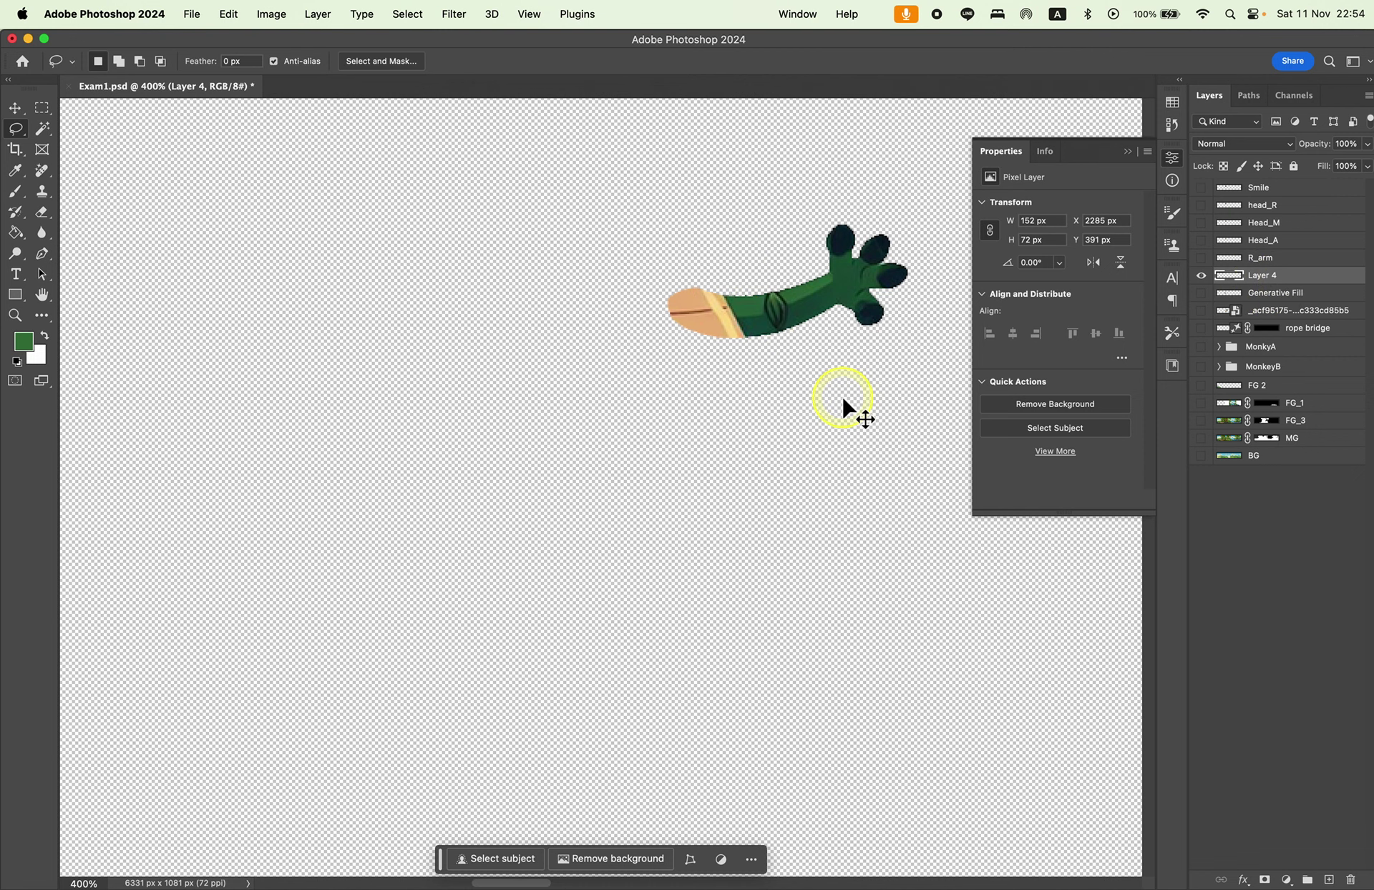
{"action": "key", "text": "super+equal"}
{"action": "key", "text": "super+equal"}
{"action": "left_click_drag", "start_coordinate": [847, 401], "coordinate": [612, 438]}
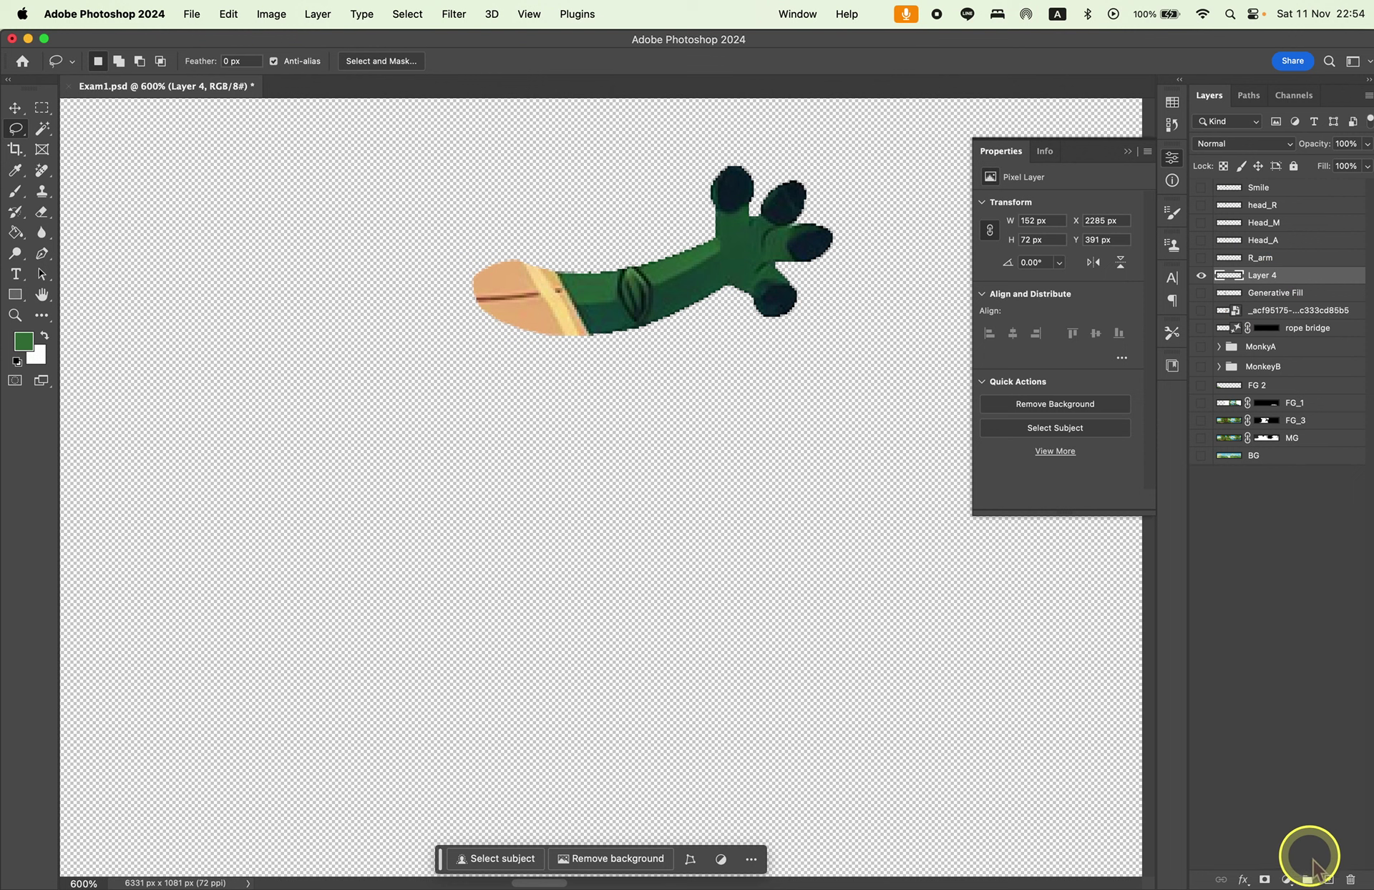
Add a new empty layer clipped to the arm layer.
{"action": "left_click", "coordinate": [1329, 879]}
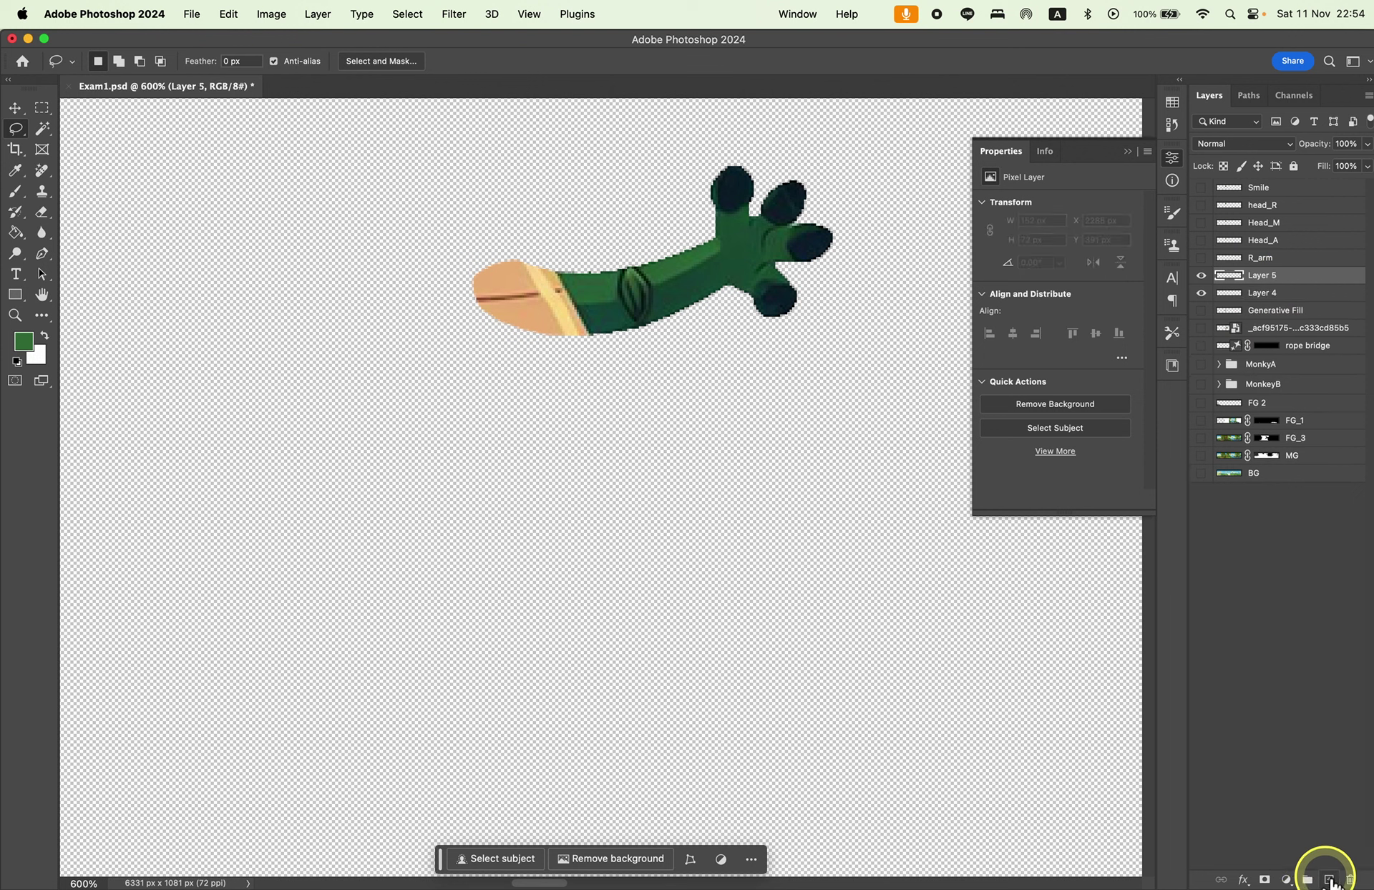
{"action": "right_click", "coordinate": [1292, 276]}
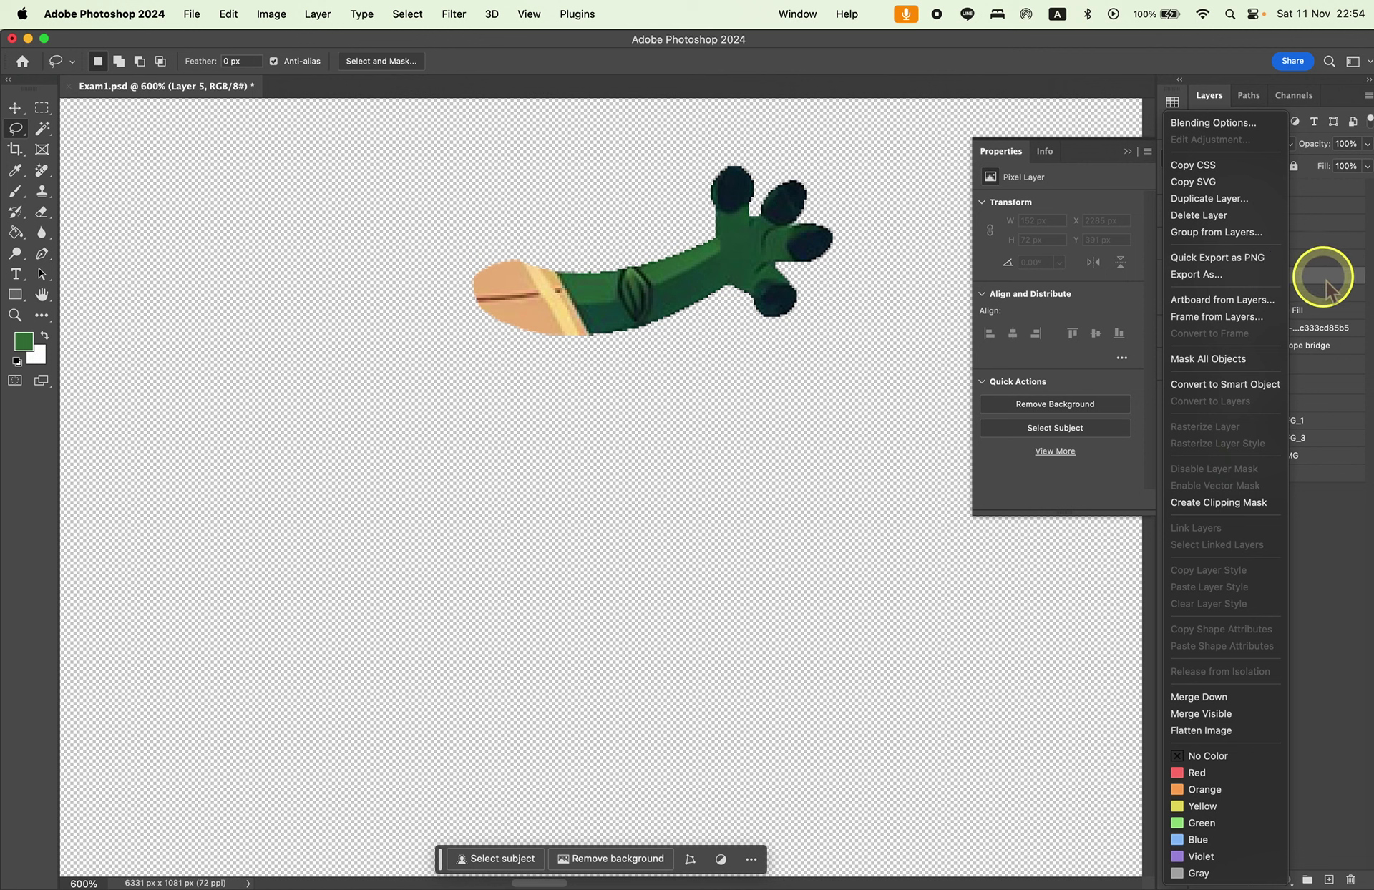
{"action": "left_click", "coordinate": [1223, 502]}
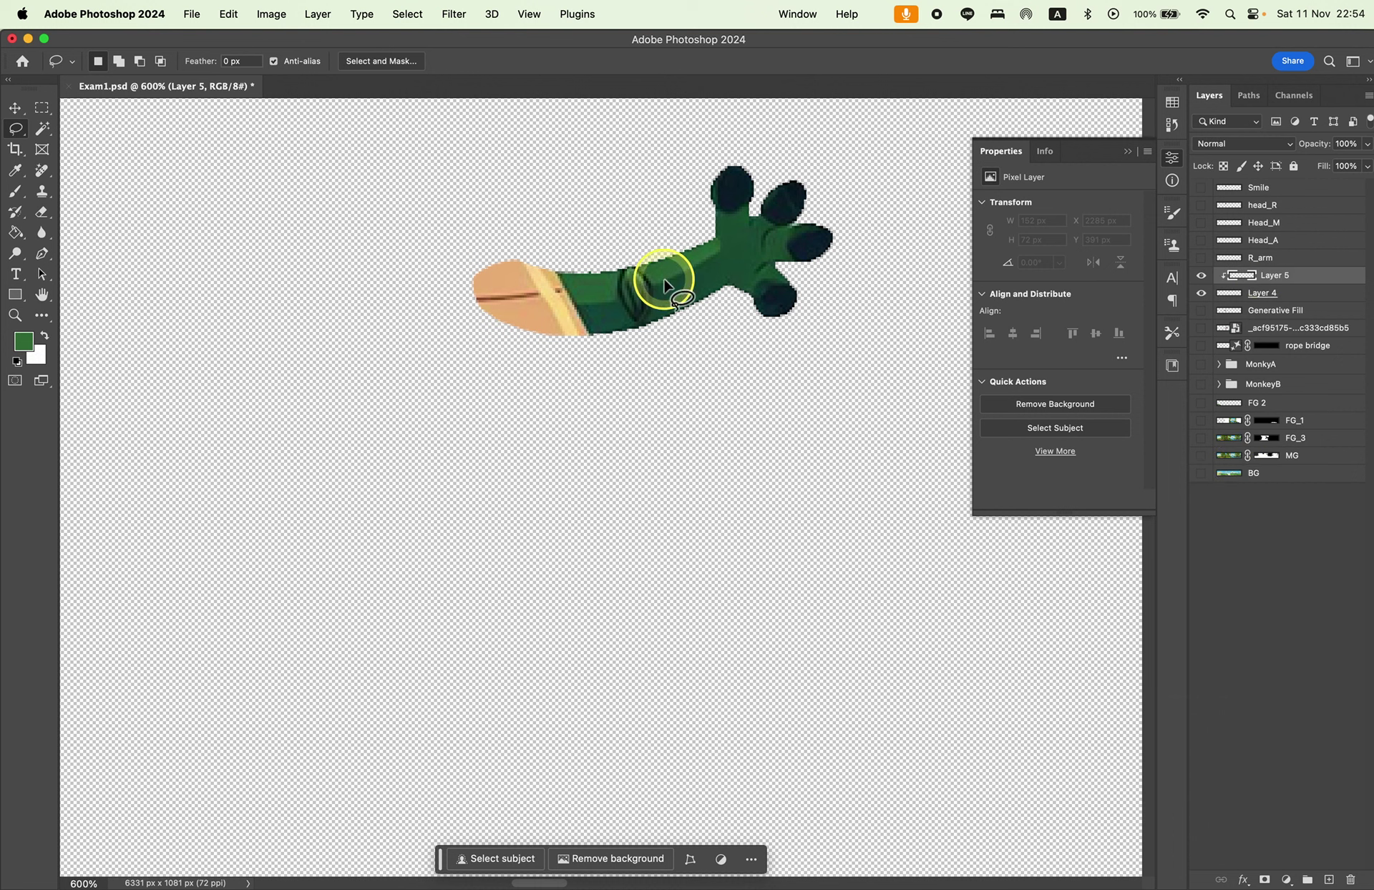
Sample dark green from the arm and paint over its tan part.
{"action": "key", "text": "i"}
{"action": "left_click", "coordinate": [610, 331]}
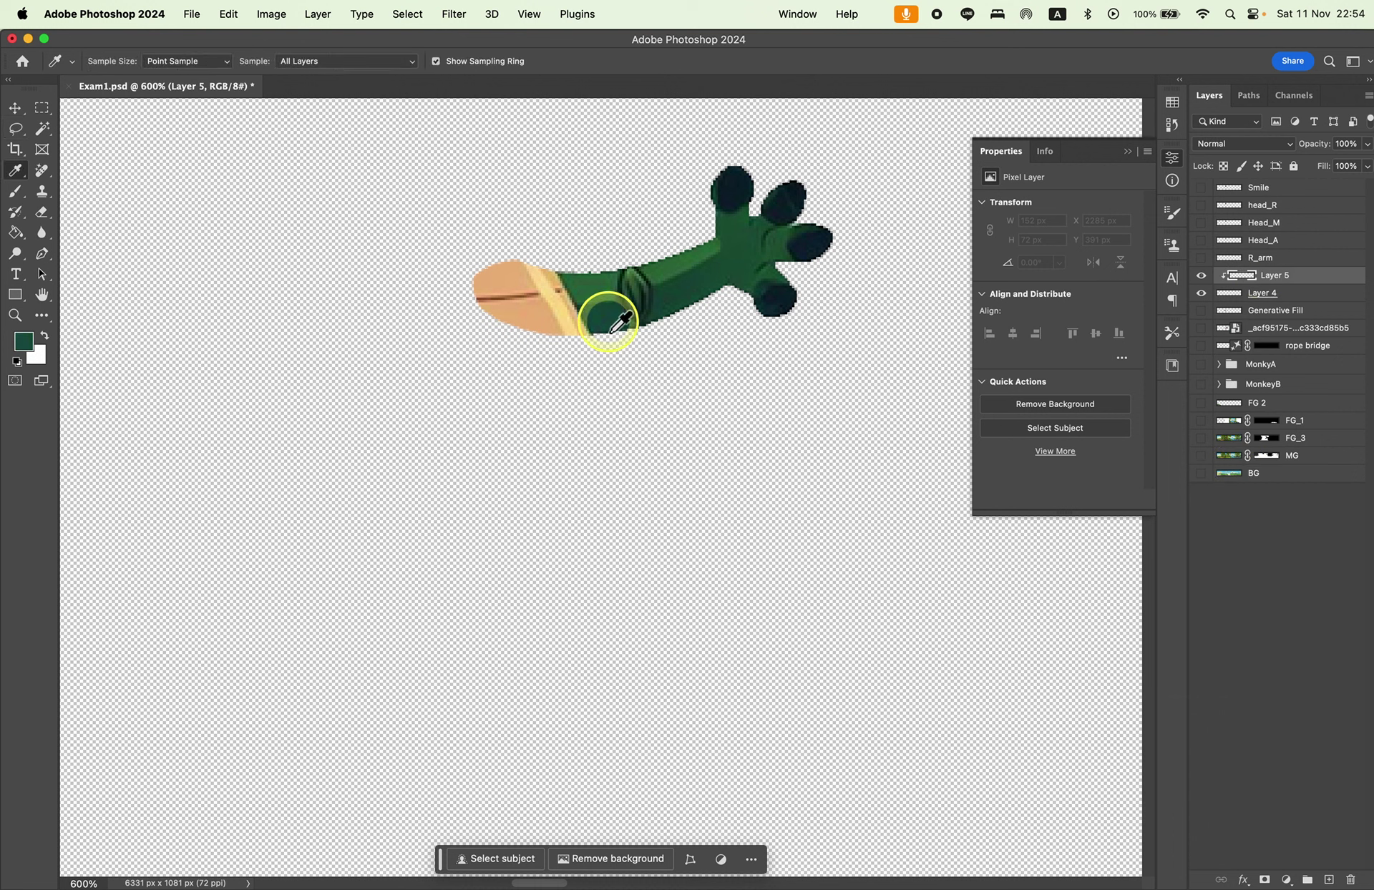
{"action": "key", "text": "b"}
{"action": "right_click", "coordinate": [556, 359]}
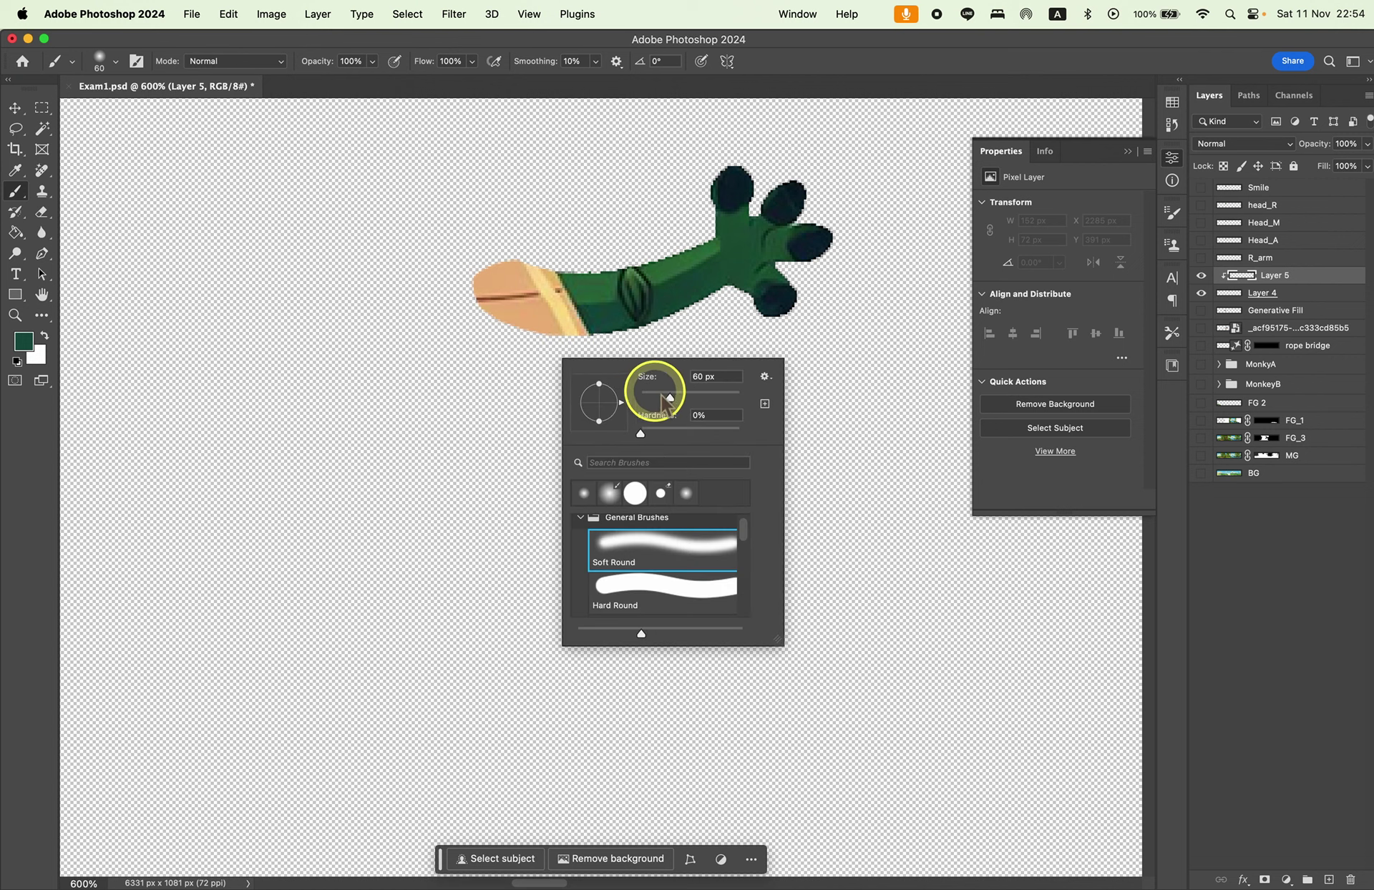
{"action": "key", "text": "Return"}
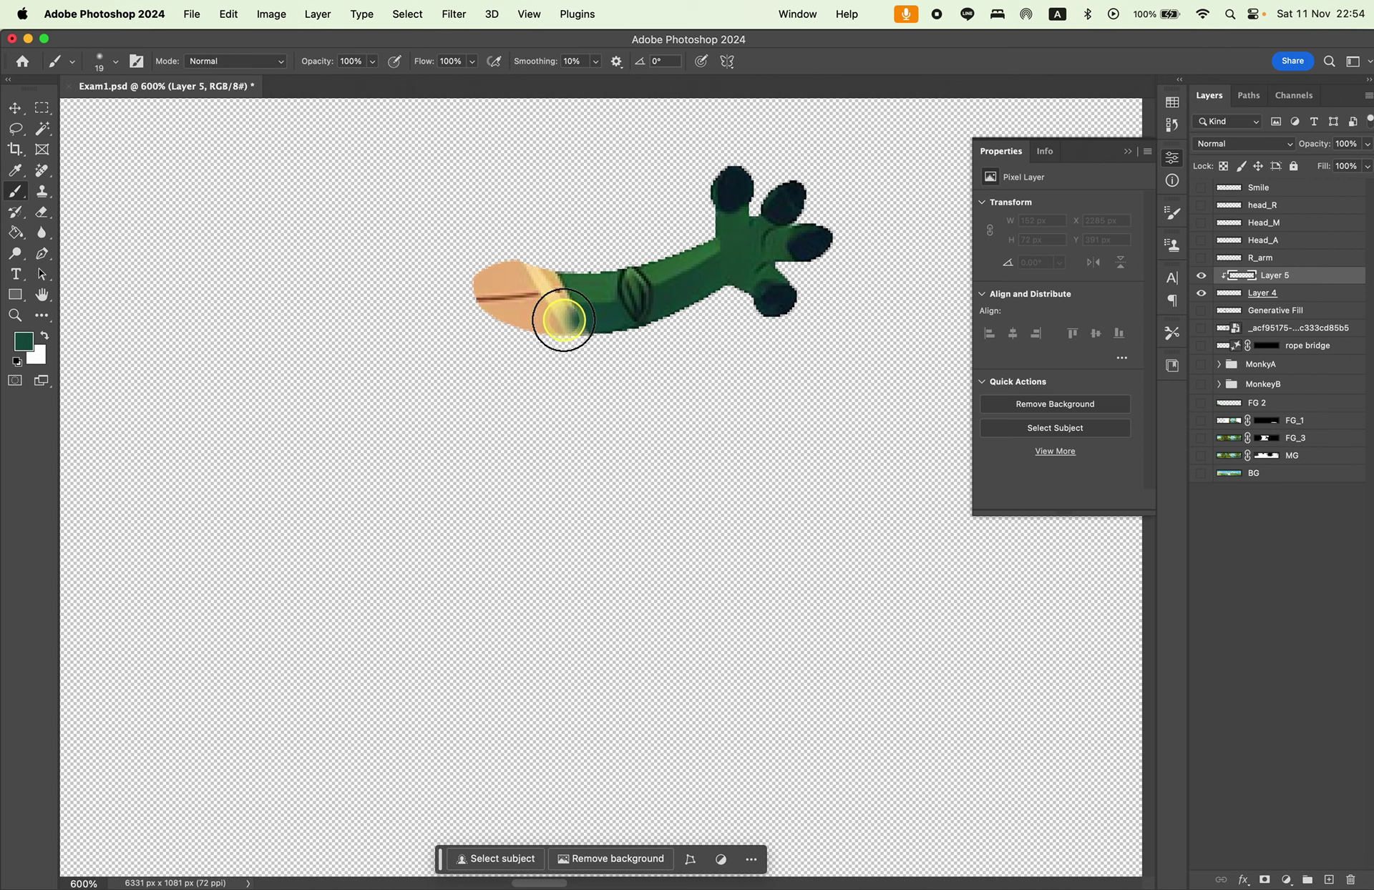
{"action": "mouse_move", "coordinate": [561, 316]}
{"action": "left_mouse_down"}
{"action": "mouse_move", "coordinate": [448, 312]}
{"action": "mouse_move", "coordinate": [613, 340]}
{"action": "mouse_move", "coordinate": [503, 334]}
{"action": "left_mouse_up"}
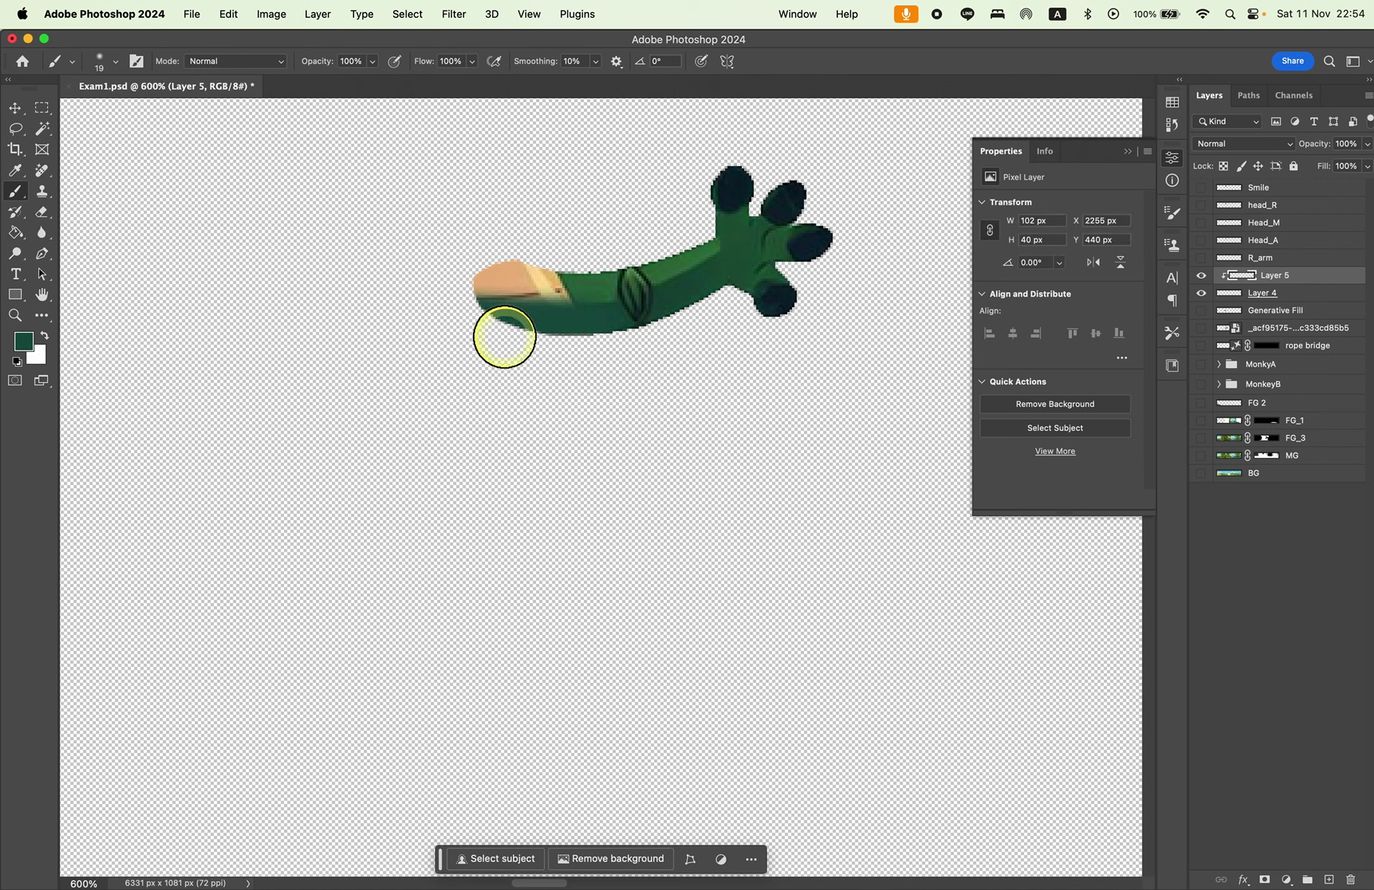
Resample greens and, with a smaller brush, paint over the arm's skin-coloured end.
{"action": "key", "text": "i"}
{"action": "left_click", "coordinate": [641, 335]}
{"action": "key", "text": "b"}
{"action": "left_click", "coordinate": [579, 333], "text": "alt"}
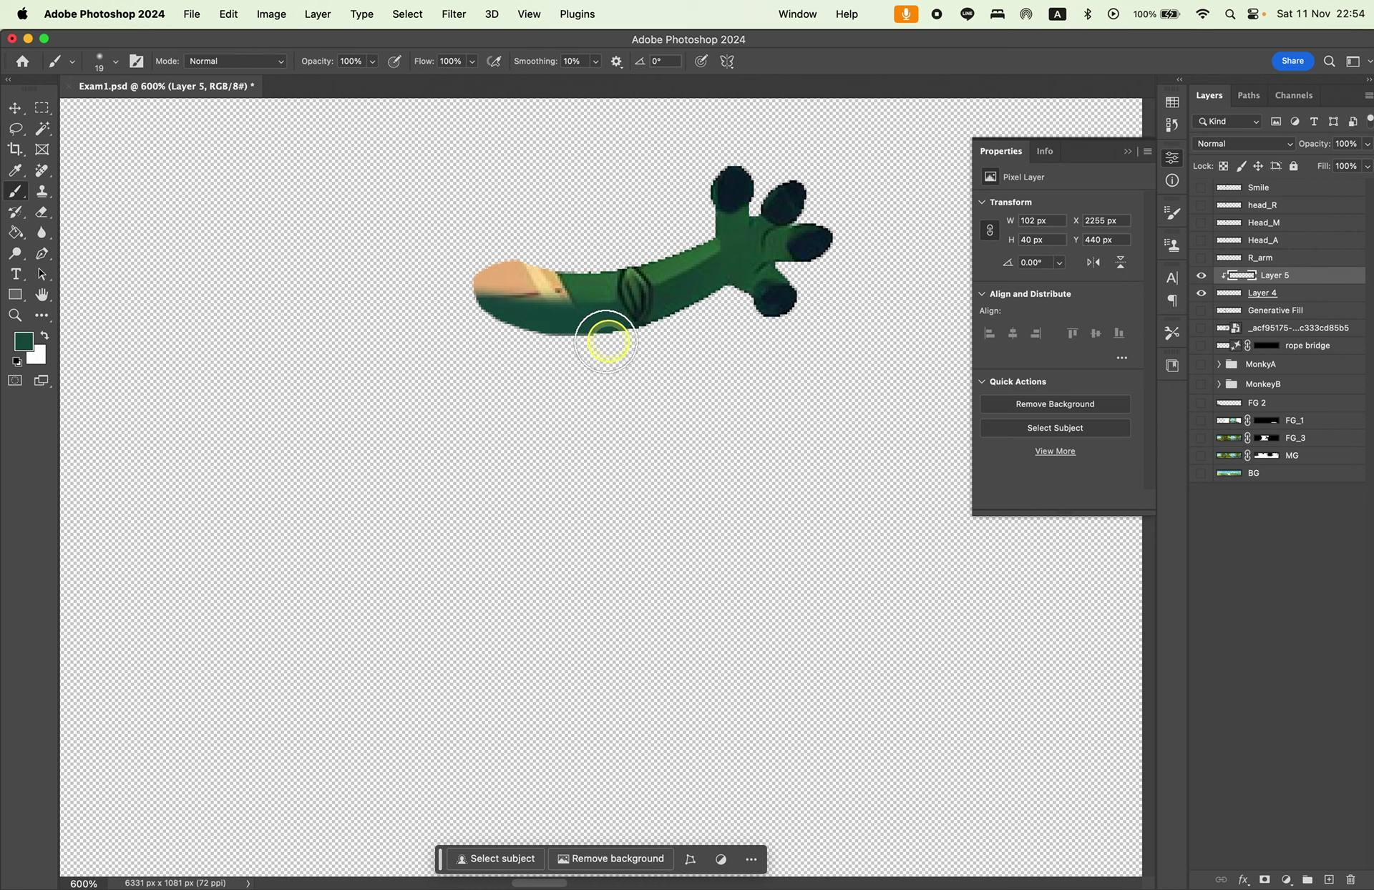
{"action": "right_click", "coordinate": [580, 323]}
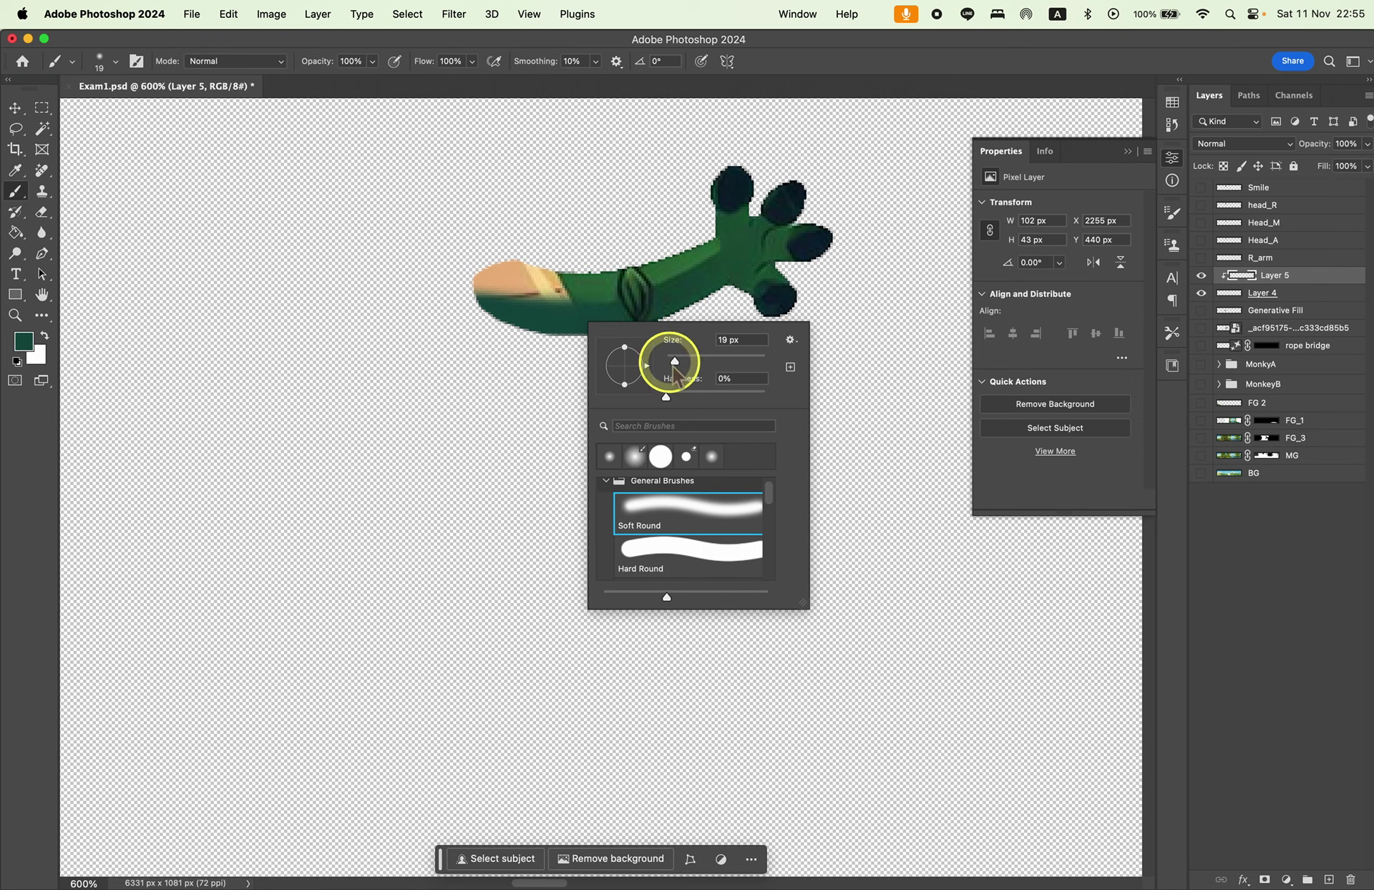
{"action": "left_click_drag", "start_coordinate": [681, 365], "coordinate": [674, 366]}
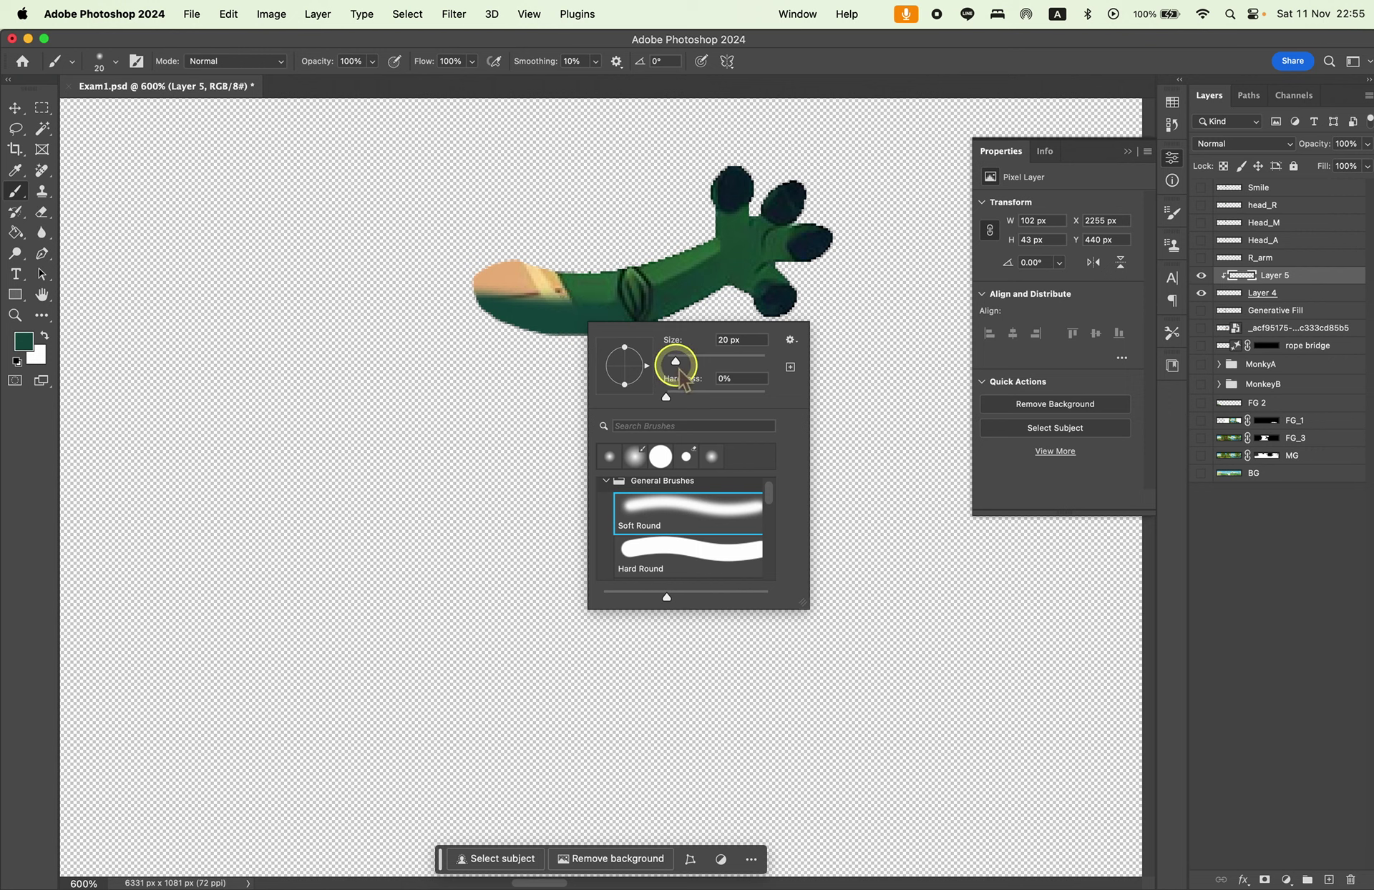
{"action": "left_click", "coordinate": [546, 313]}
{"action": "left_click", "coordinate": [592, 290], "text": "alt"}
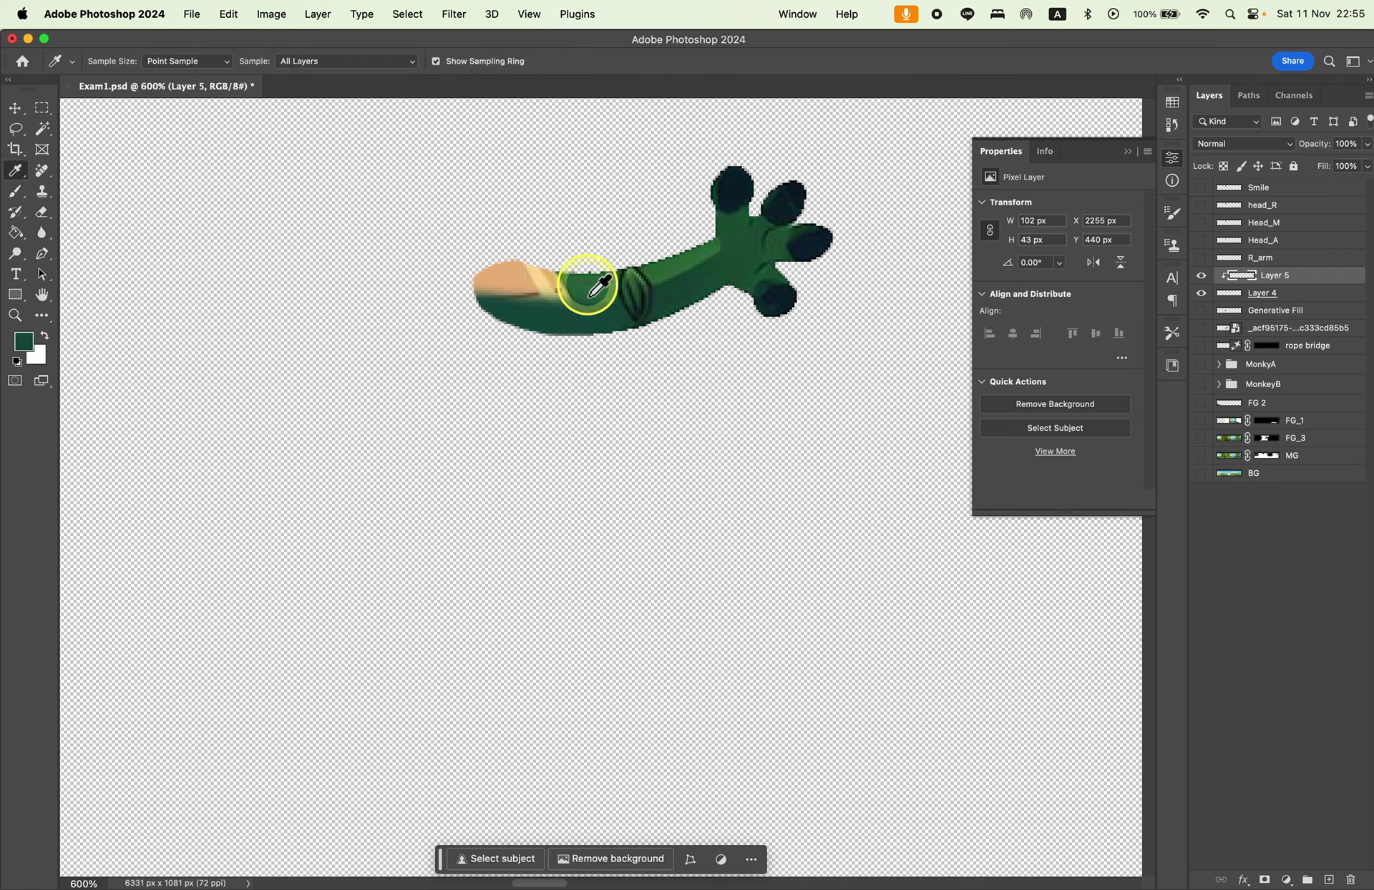
{"action": "left_click", "coordinate": [591, 295]}
{"action": "key", "text": "b"}
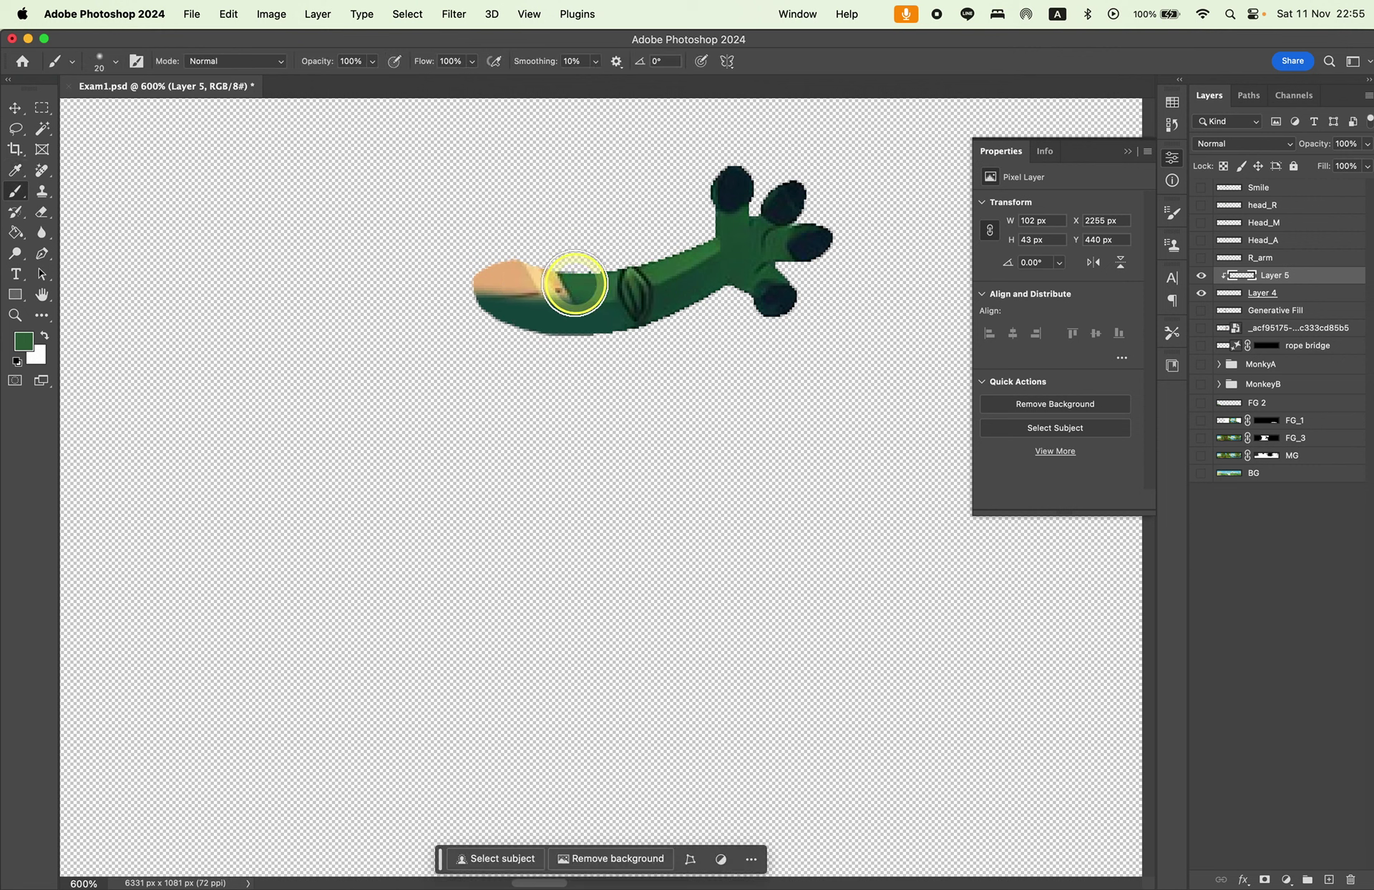
{"action": "mouse_move", "coordinate": [575, 285]}
{"action": "left_mouse_down"}
{"action": "mouse_move", "coordinate": [475, 267]}
{"action": "mouse_move", "coordinate": [444, 278]}
{"action": "left_mouse_up"}
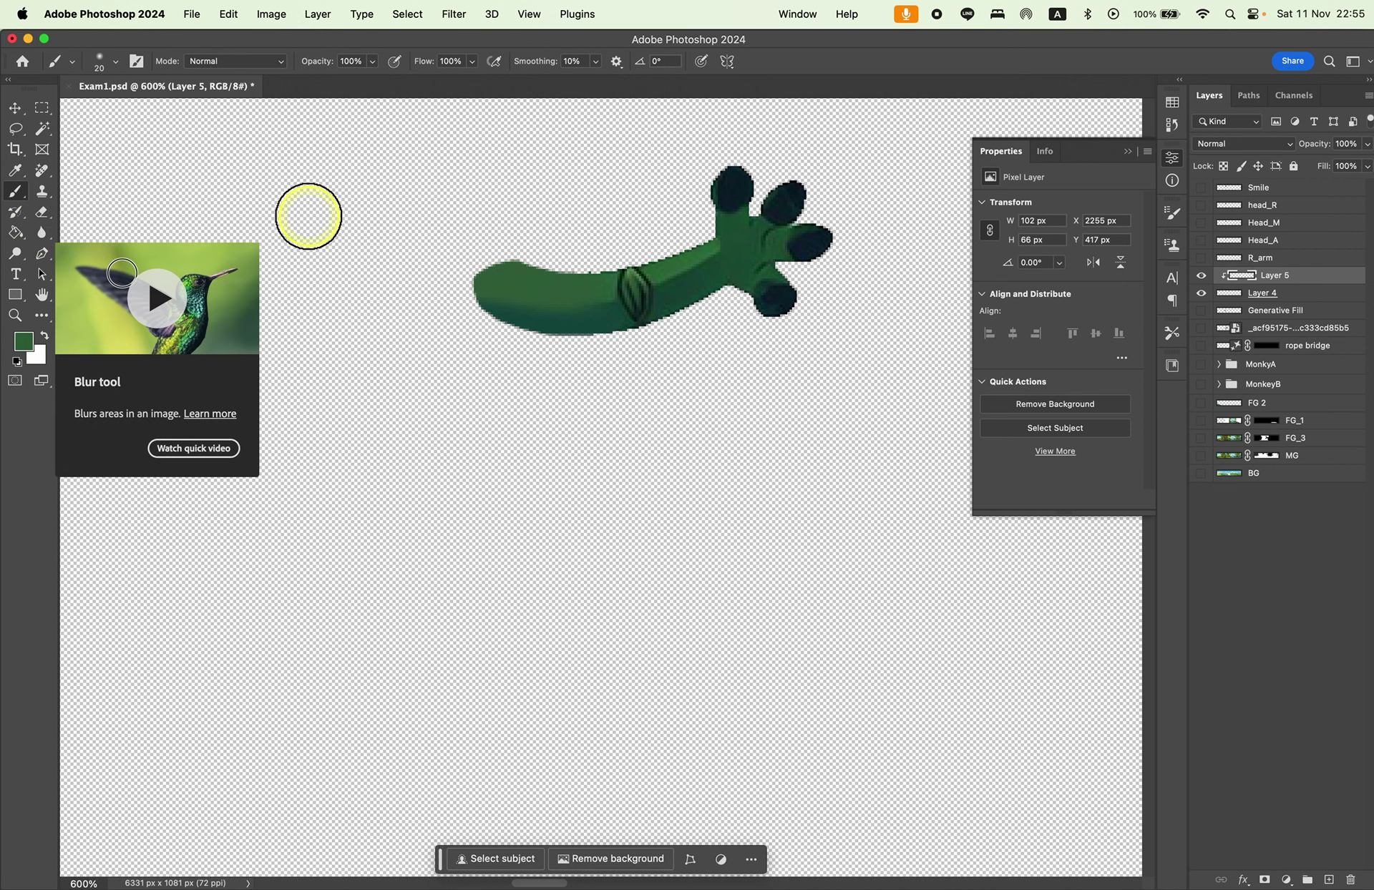
Switch to a hard round brush, sample a lower-arm green, and hide the paint to compare.
{"action": "right_click", "coordinate": [588, 290]}
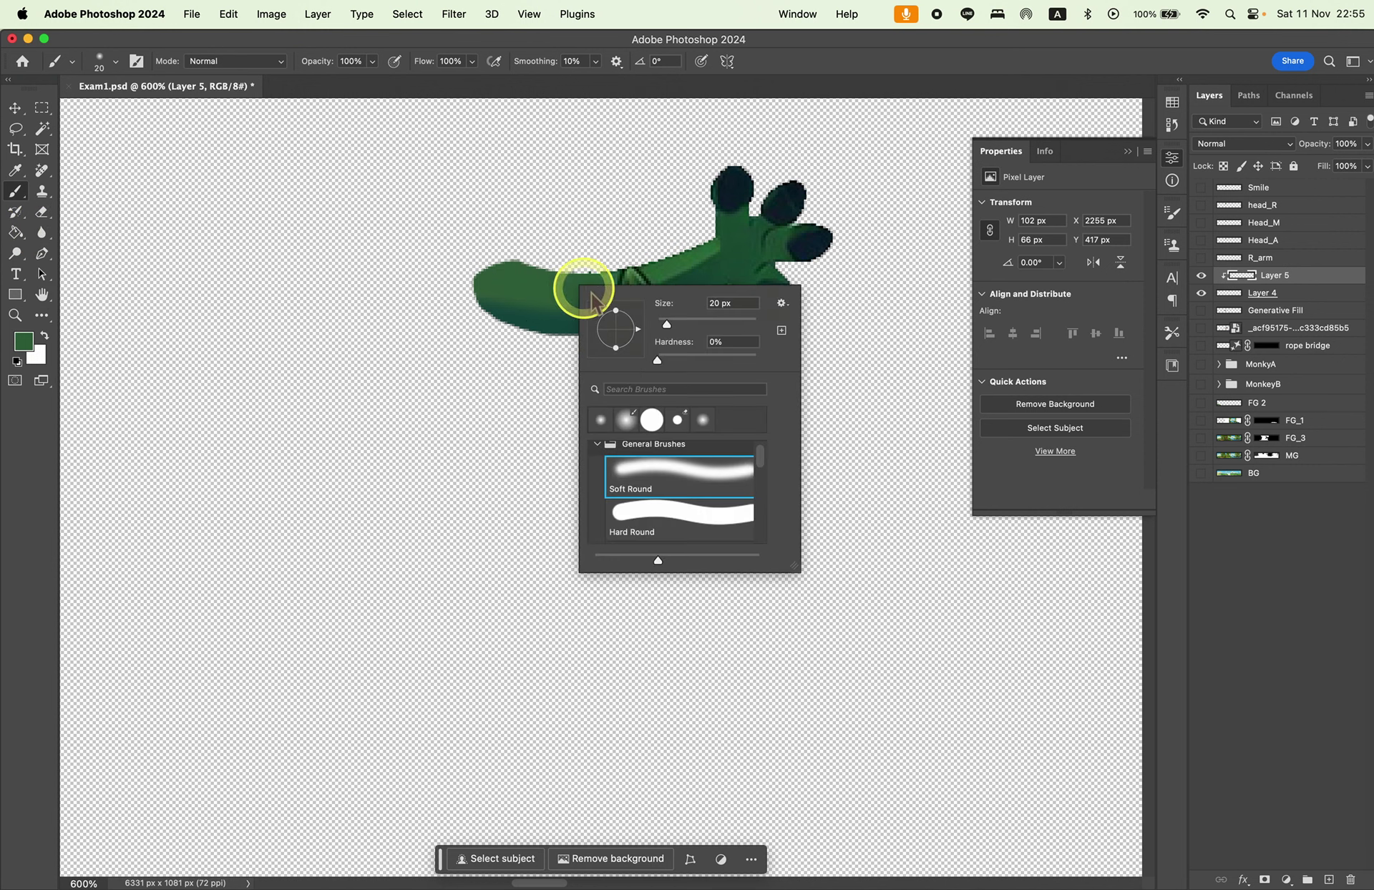
{"action": "left_click", "coordinate": [661, 523]}
{"action": "key", "text": "Escape"}
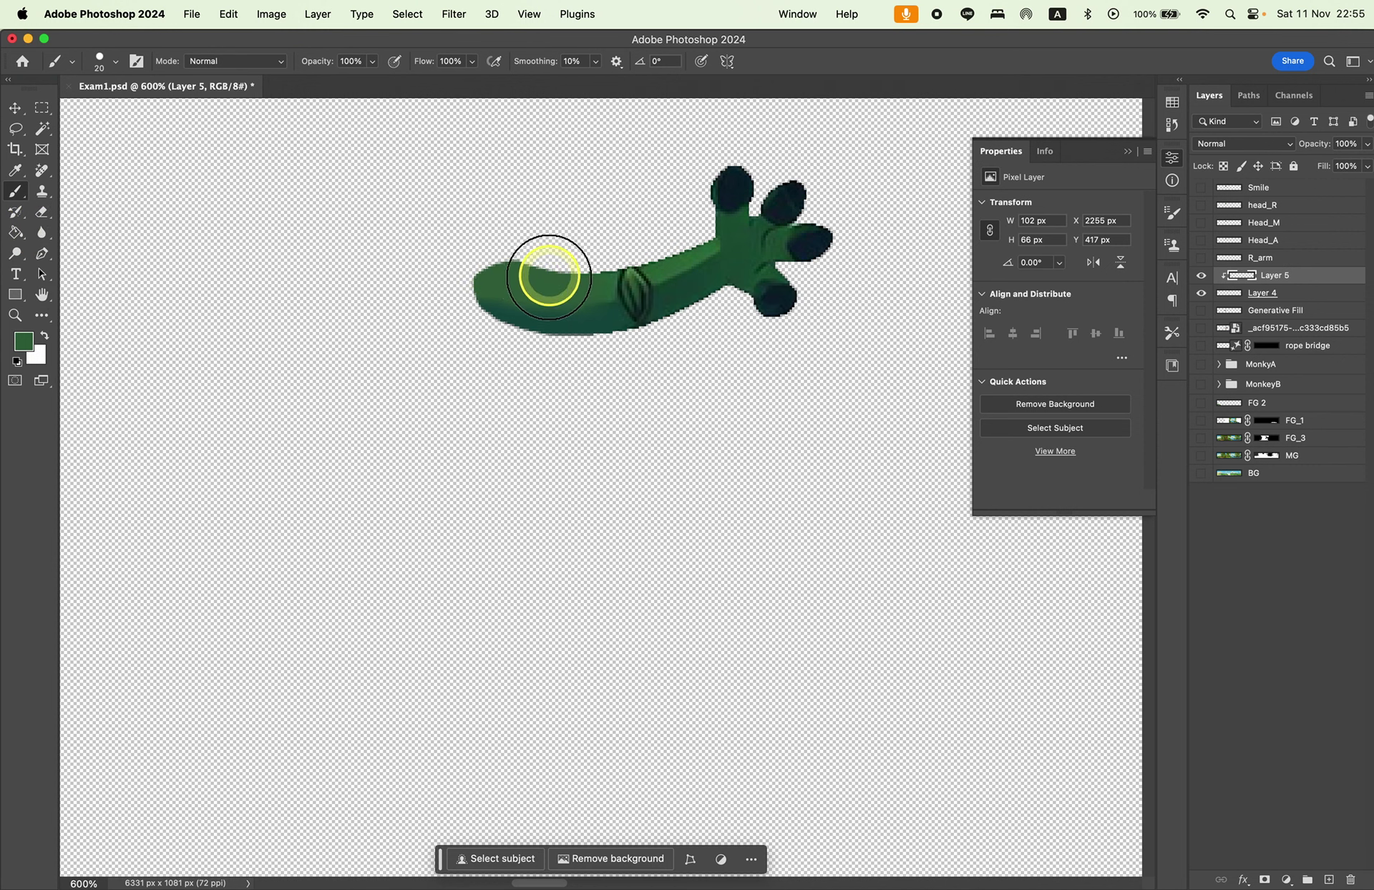
{"action": "key", "text": "i"}
{"action": "mouse_move", "coordinate": [700, 277]}
{"action": "left_mouse_down"}
{"action": "mouse_move", "coordinate": [613, 292]}
{"action": "mouse_move", "coordinate": [589, 316]}
{"action": "mouse_move", "coordinate": [478, 306]}
{"action": "left_mouse_up"}
{"action": "key", "text": "b"}
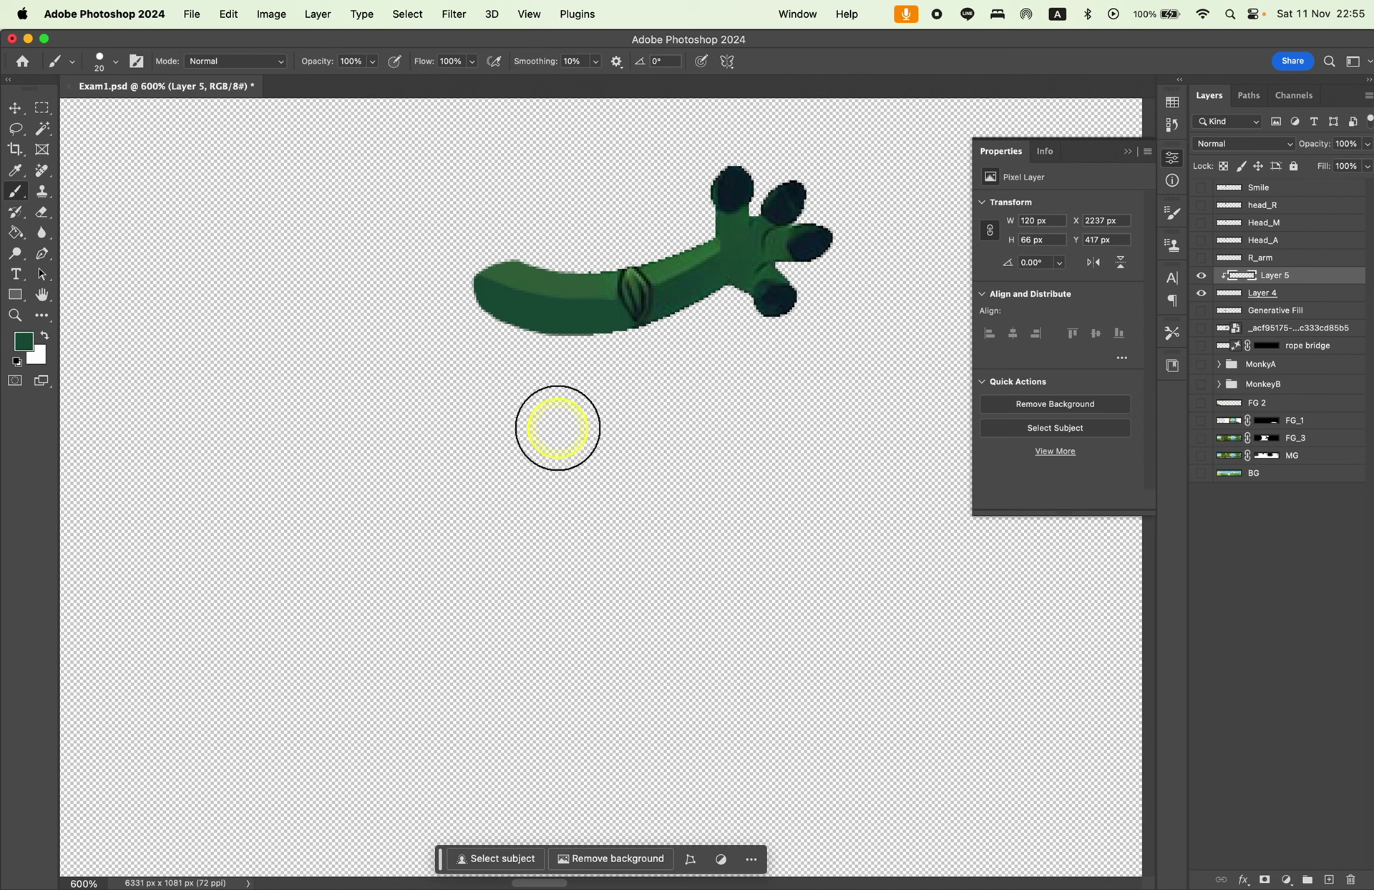
{"action": "left_click", "coordinate": [1202, 275]}
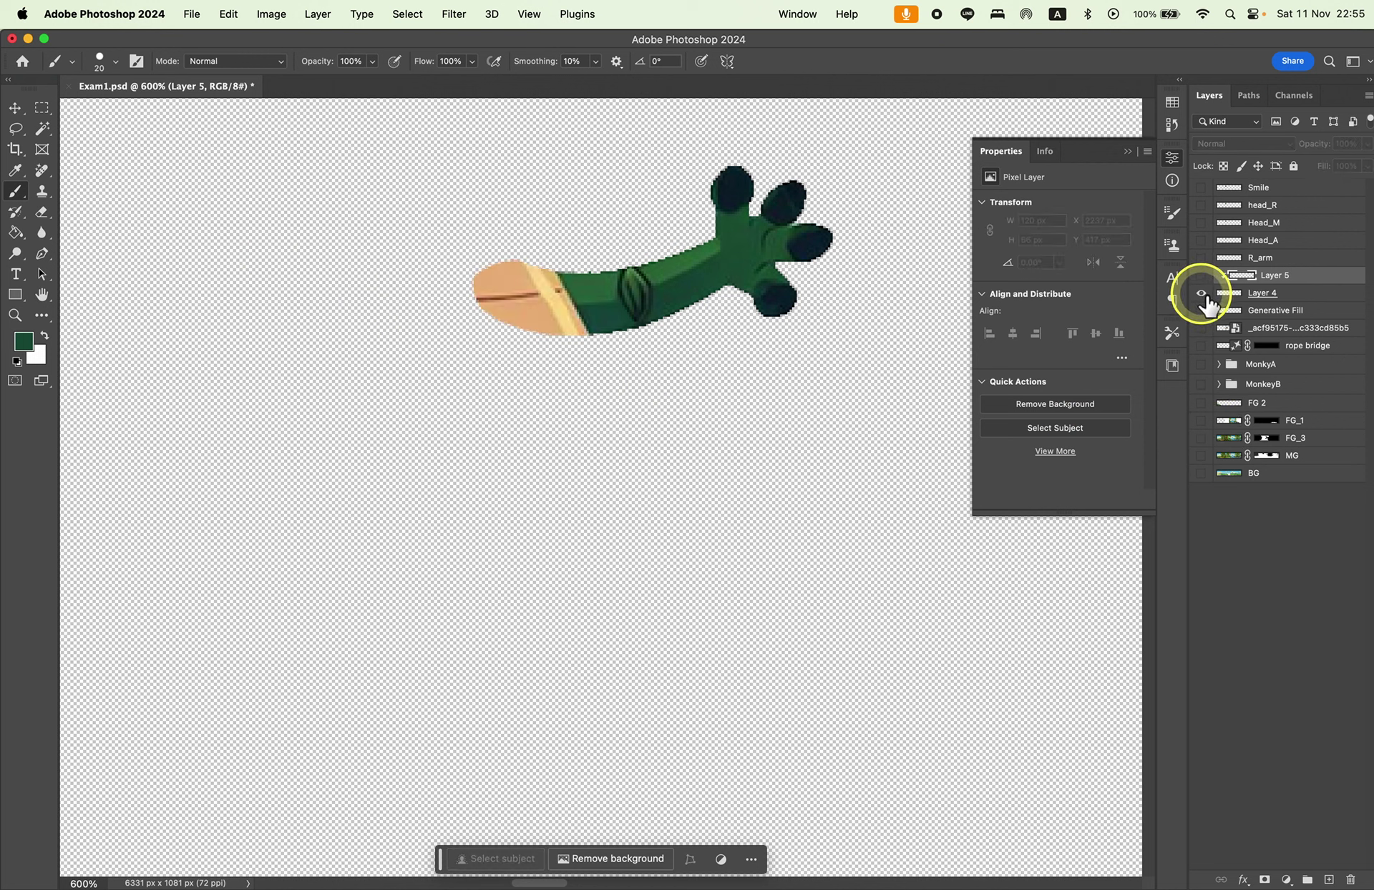
Toggle arm and body layer visibility to compare the green-painted arm with the original.
{"action": "left_click", "coordinate": [1202, 292]}
{"action": "left_click", "coordinate": [1298, 295]}
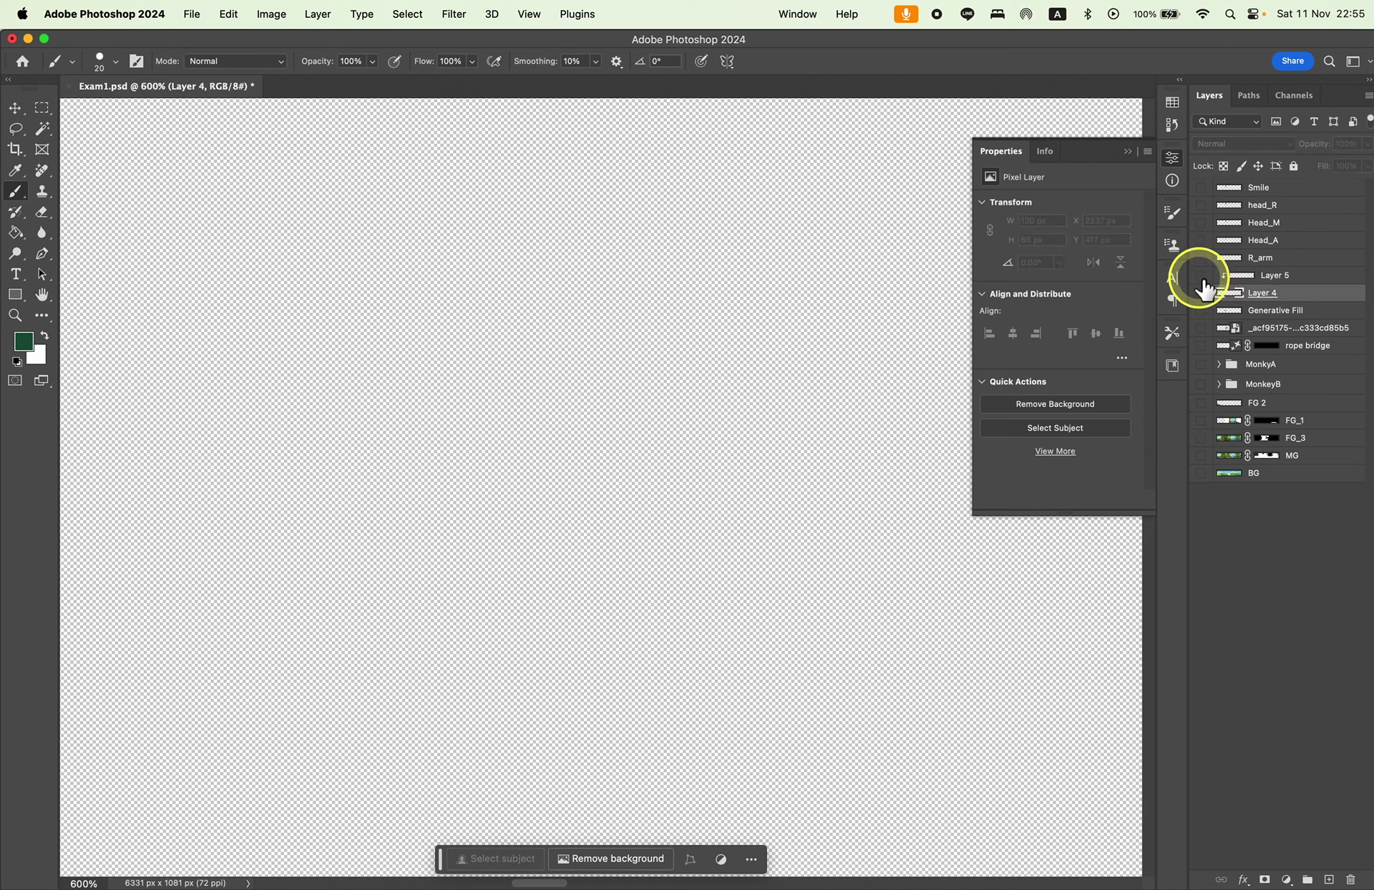
{"action": "left_click", "coordinate": [1202, 293]}
{"action": "left_click", "coordinate": [1202, 292]}
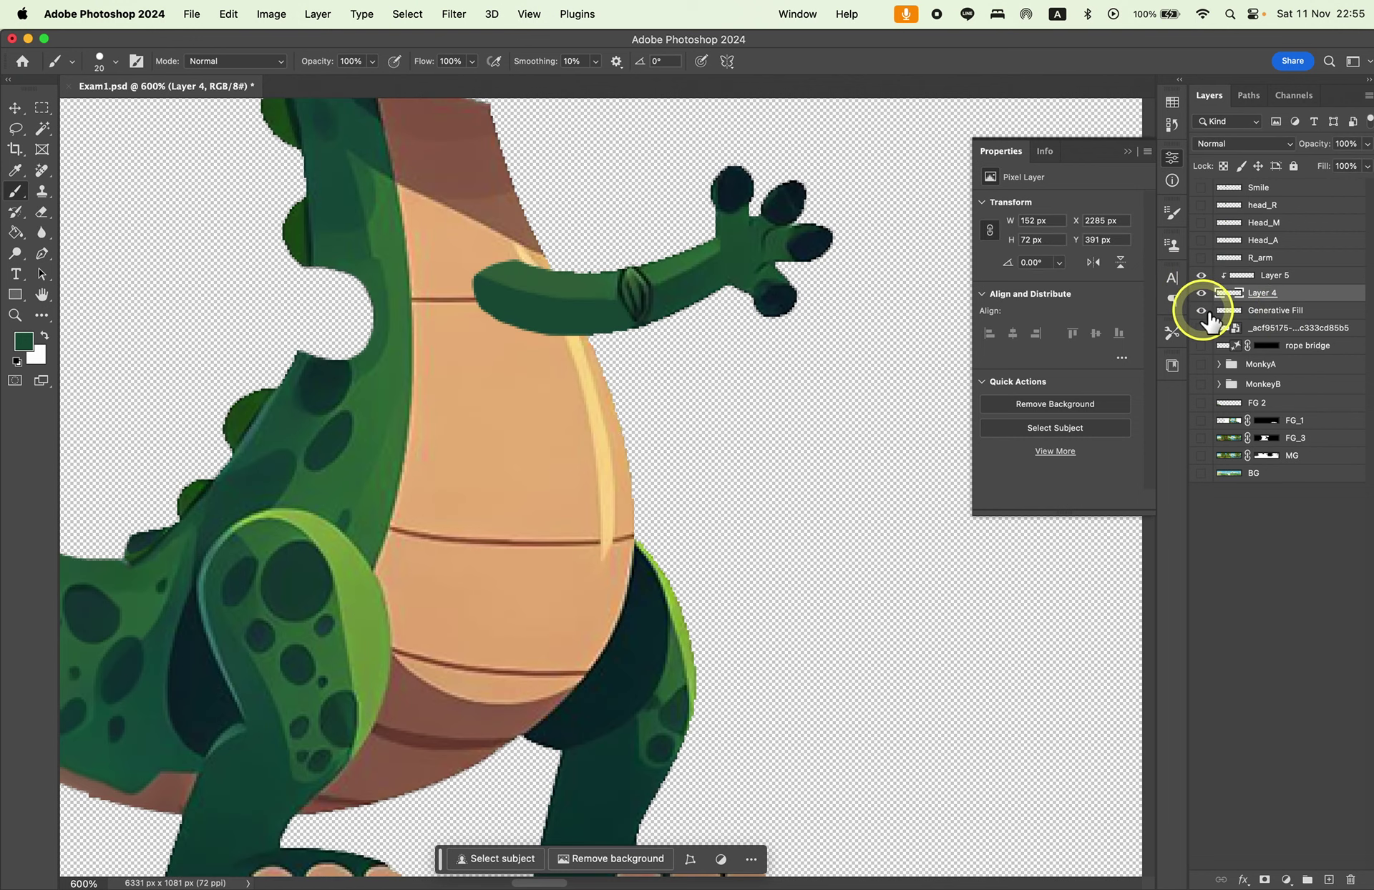
{"action": "left_click", "coordinate": [1203, 310]}
Merge the arm with its green paint as L_Arm and move Generative Fill above it.
{"action": "left_click", "coordinate": [1309, 278], "text": "shift"}
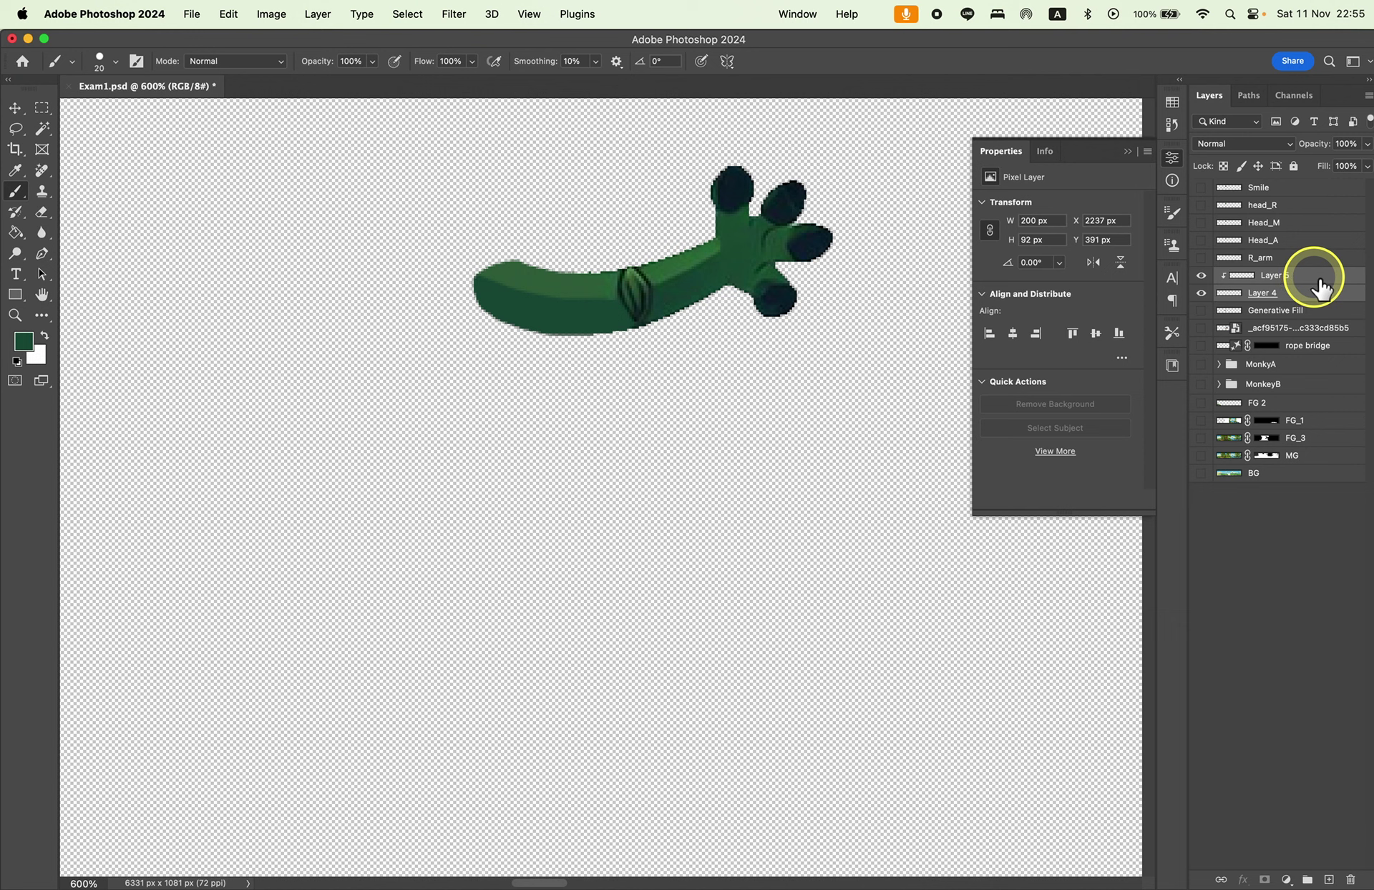
{"action": "right_click", "coordinate": [1321, 286]}
{"action": "left_click", "coordinate": [1252, 692]}
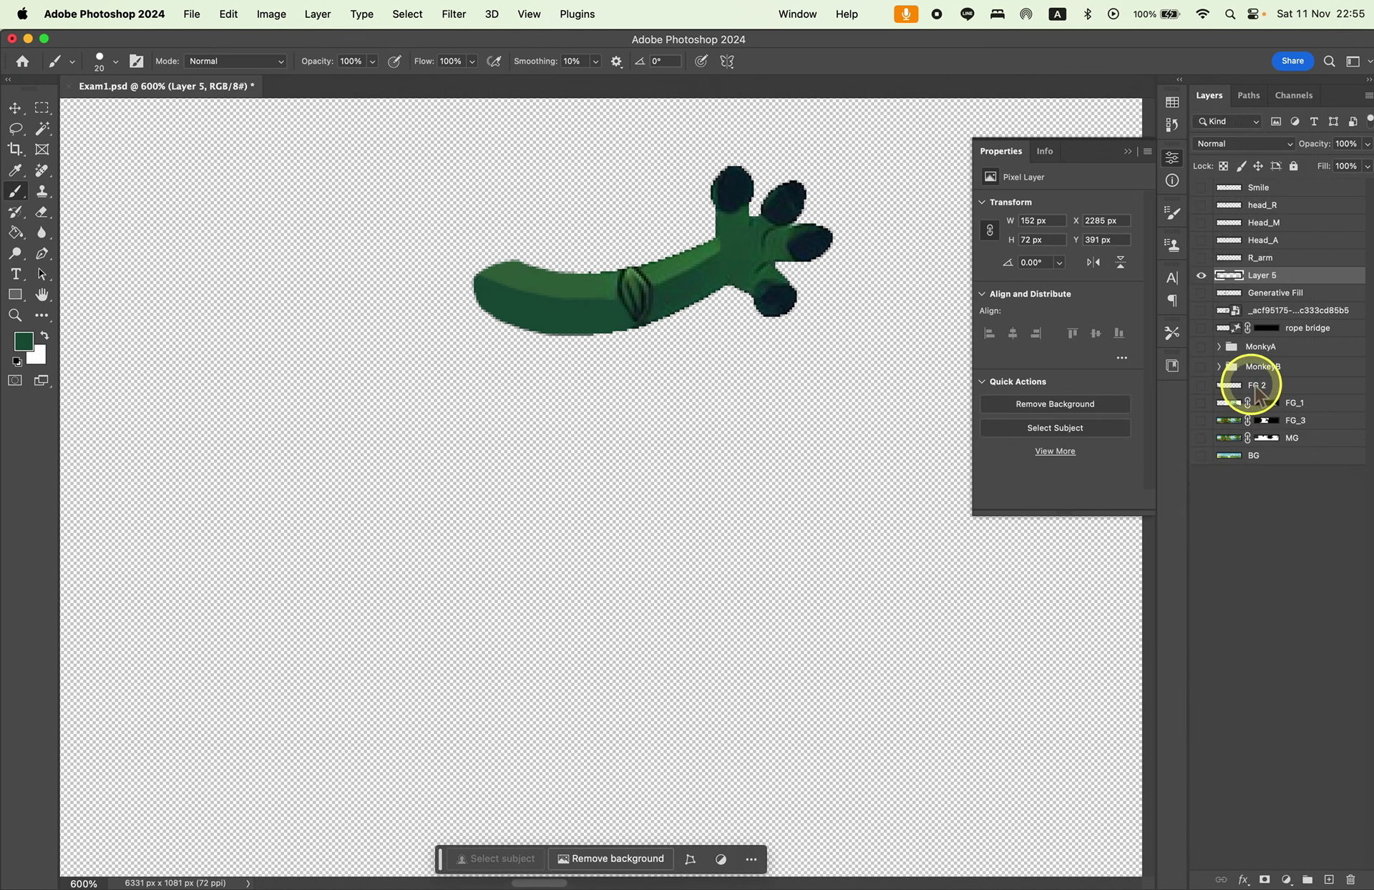
{"action": "double_click", "coordinate": [1269, 275]}
{"action": "type", "text": "L_Arm"}
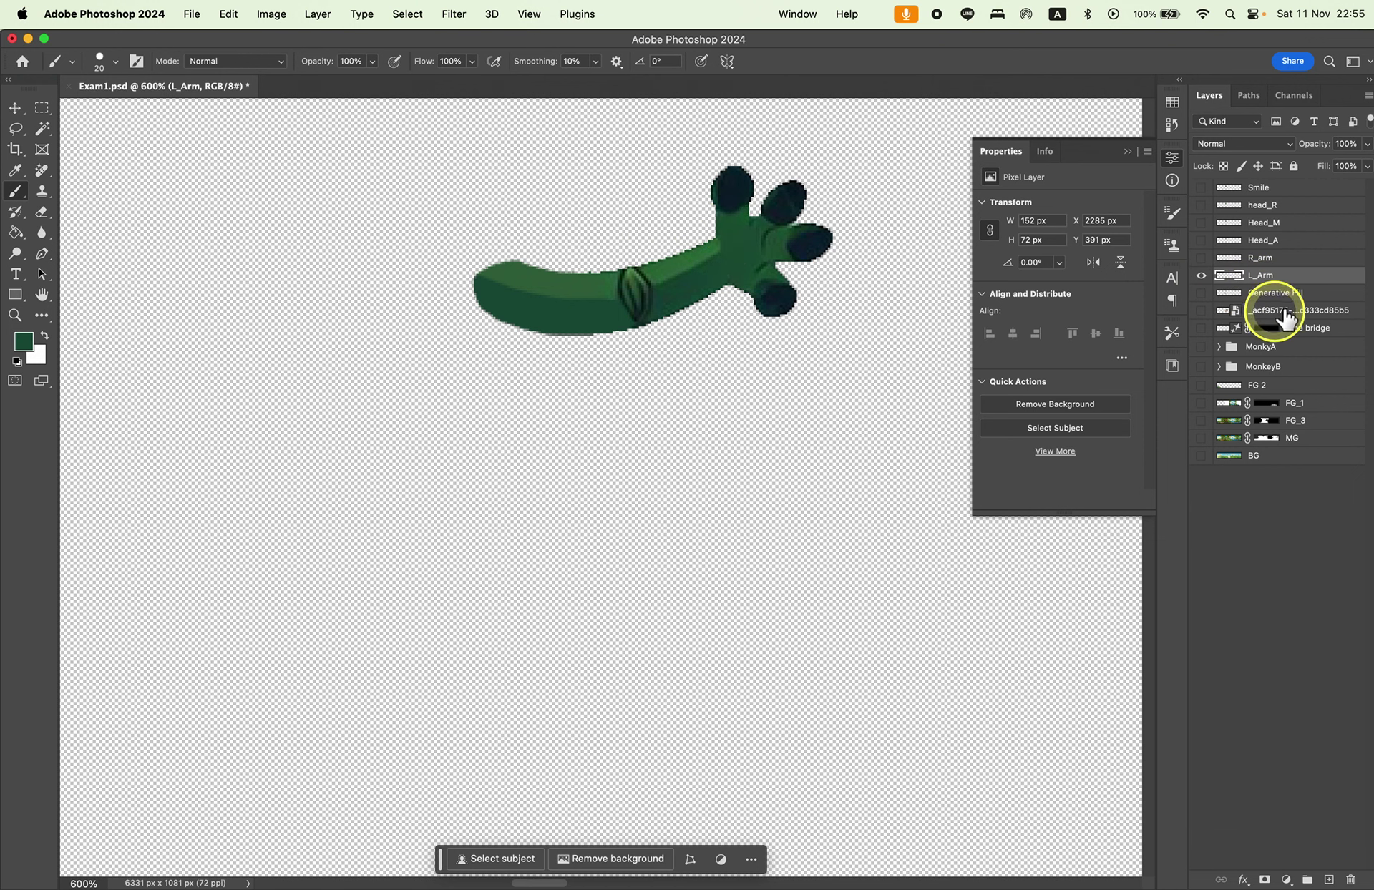
{"action": "left_click_drag", "start_coordinate": [1273, 293], "coordinate": [1277, 268]}
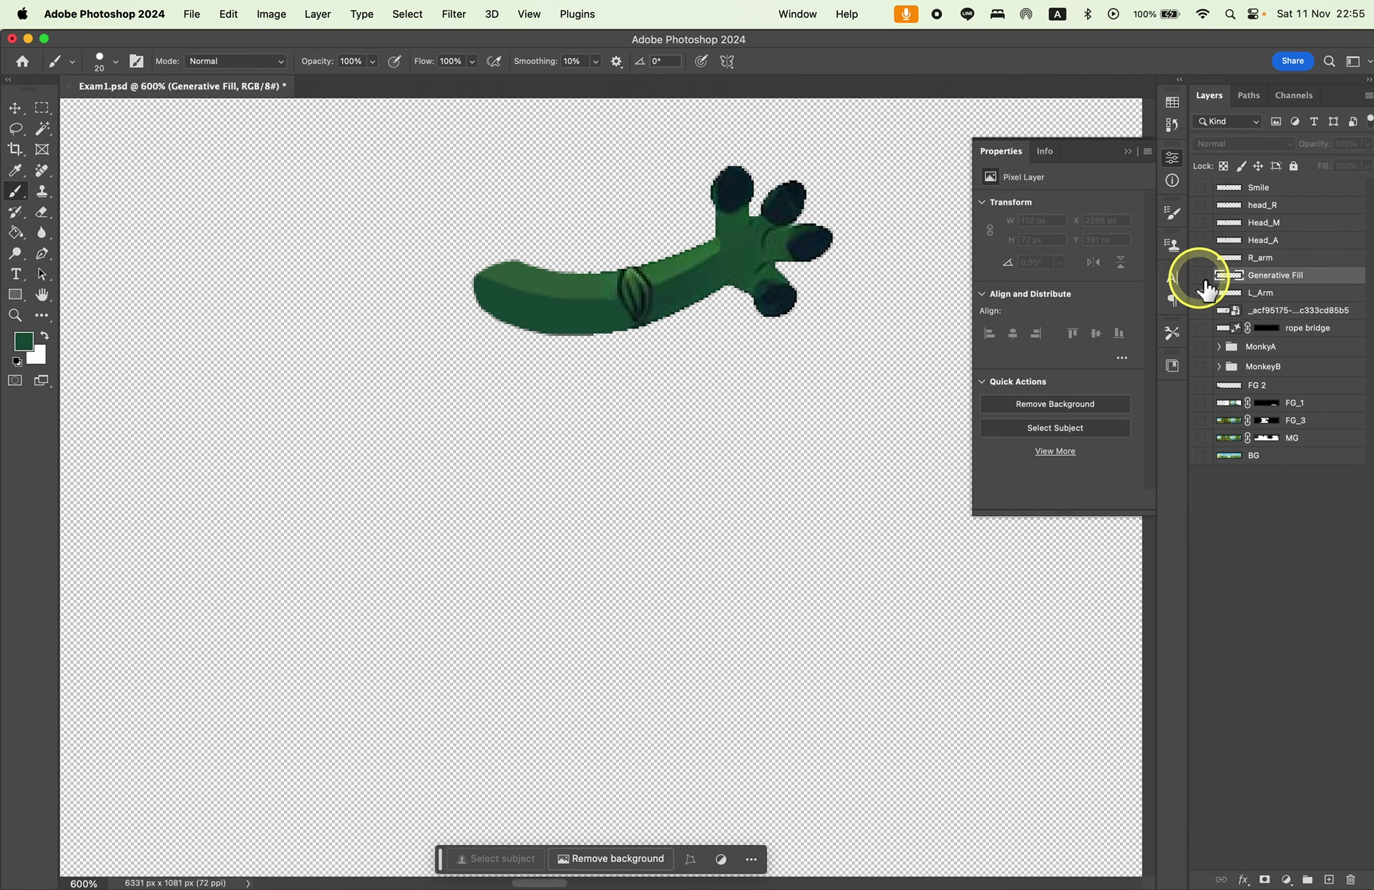
Show the Generative Fill body and try rotating L_Arm down about 17° with the Move tool.
{"action": "left_click", "coordinate": [1201, 275]}
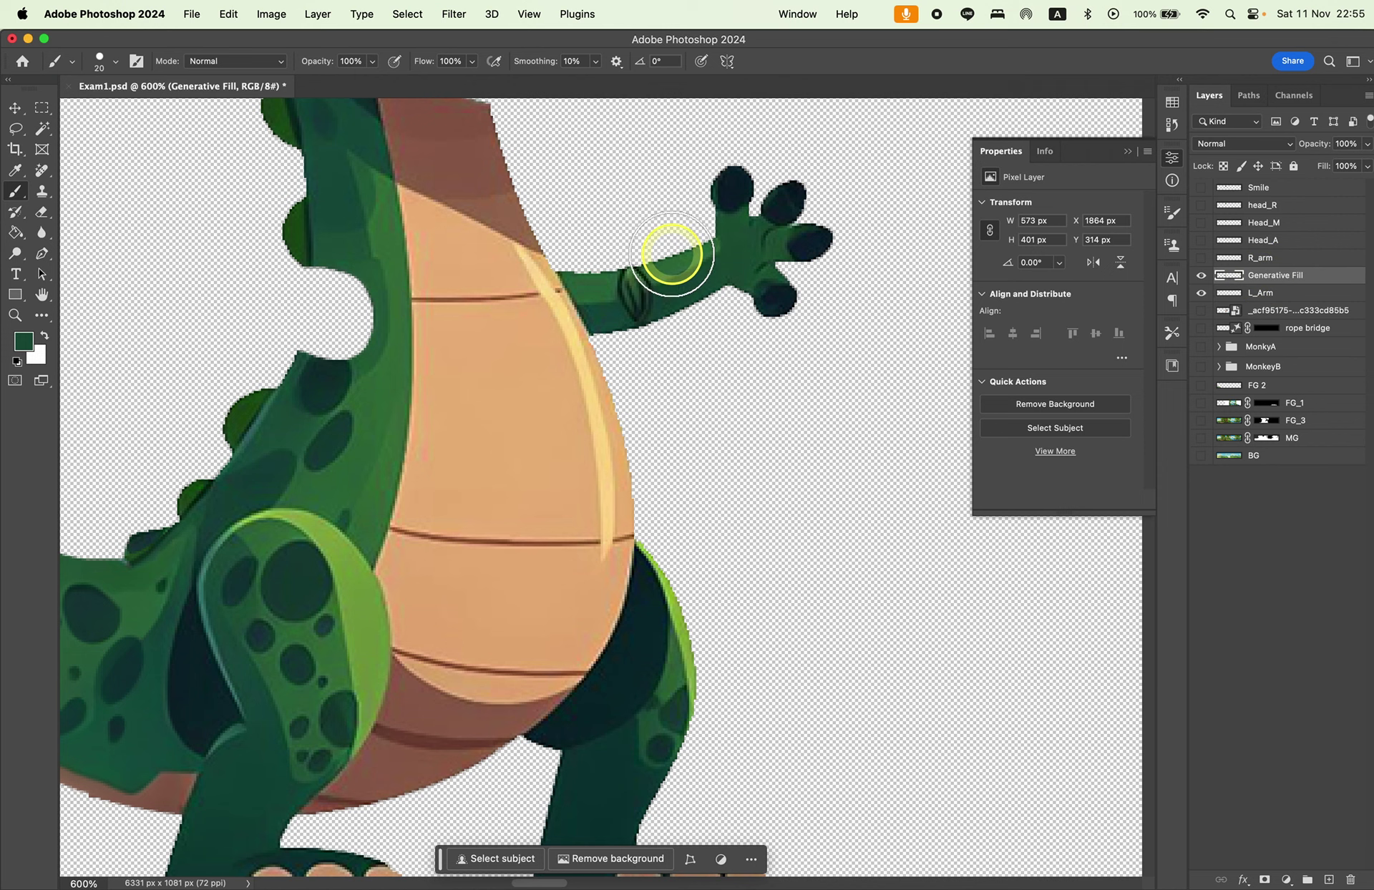
{"action": "left_click", "coordinate": [15, 108]}
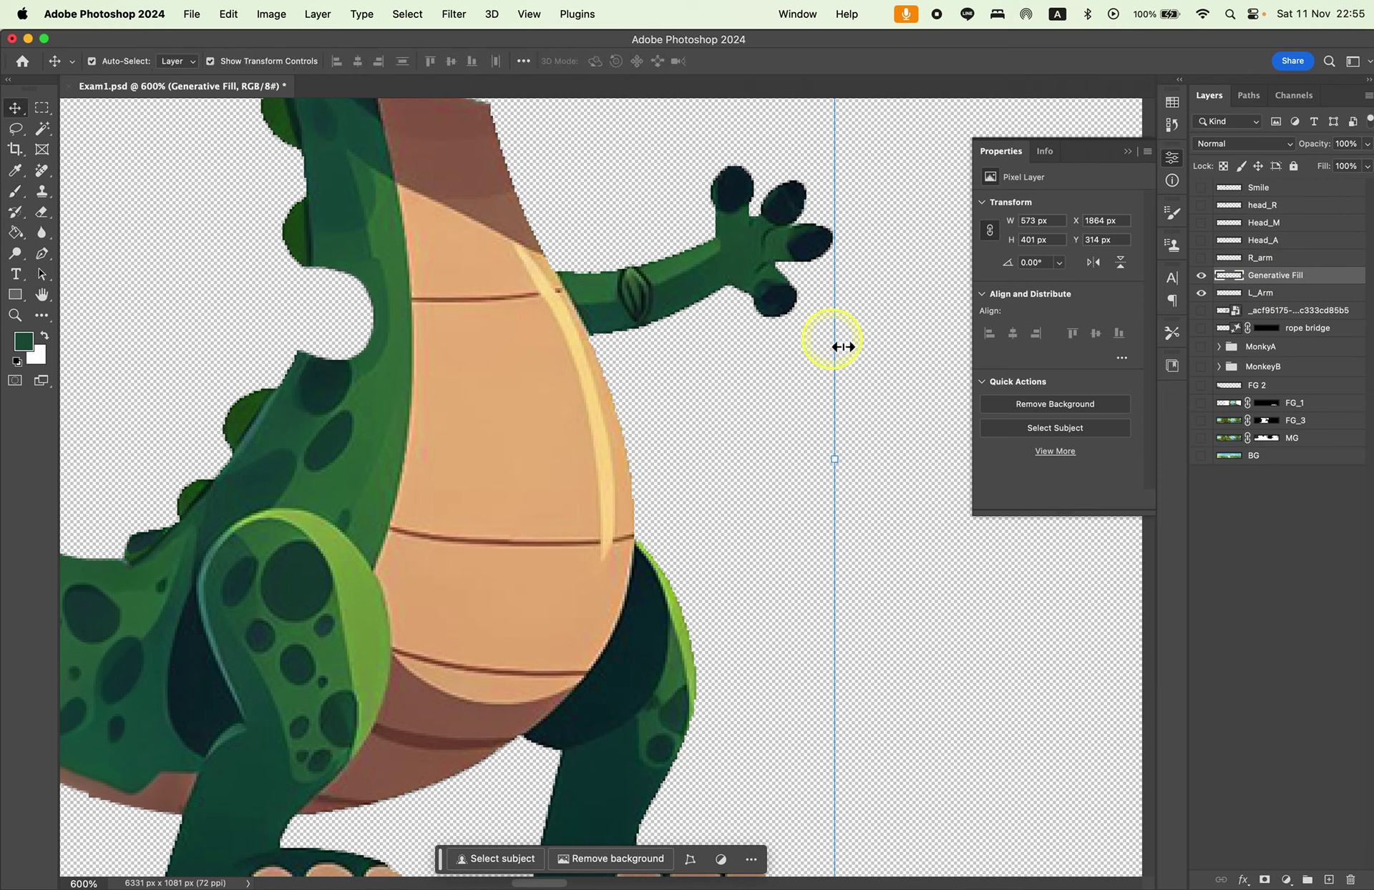
{"action": "left_click", "coordinate": [1277, 292]}
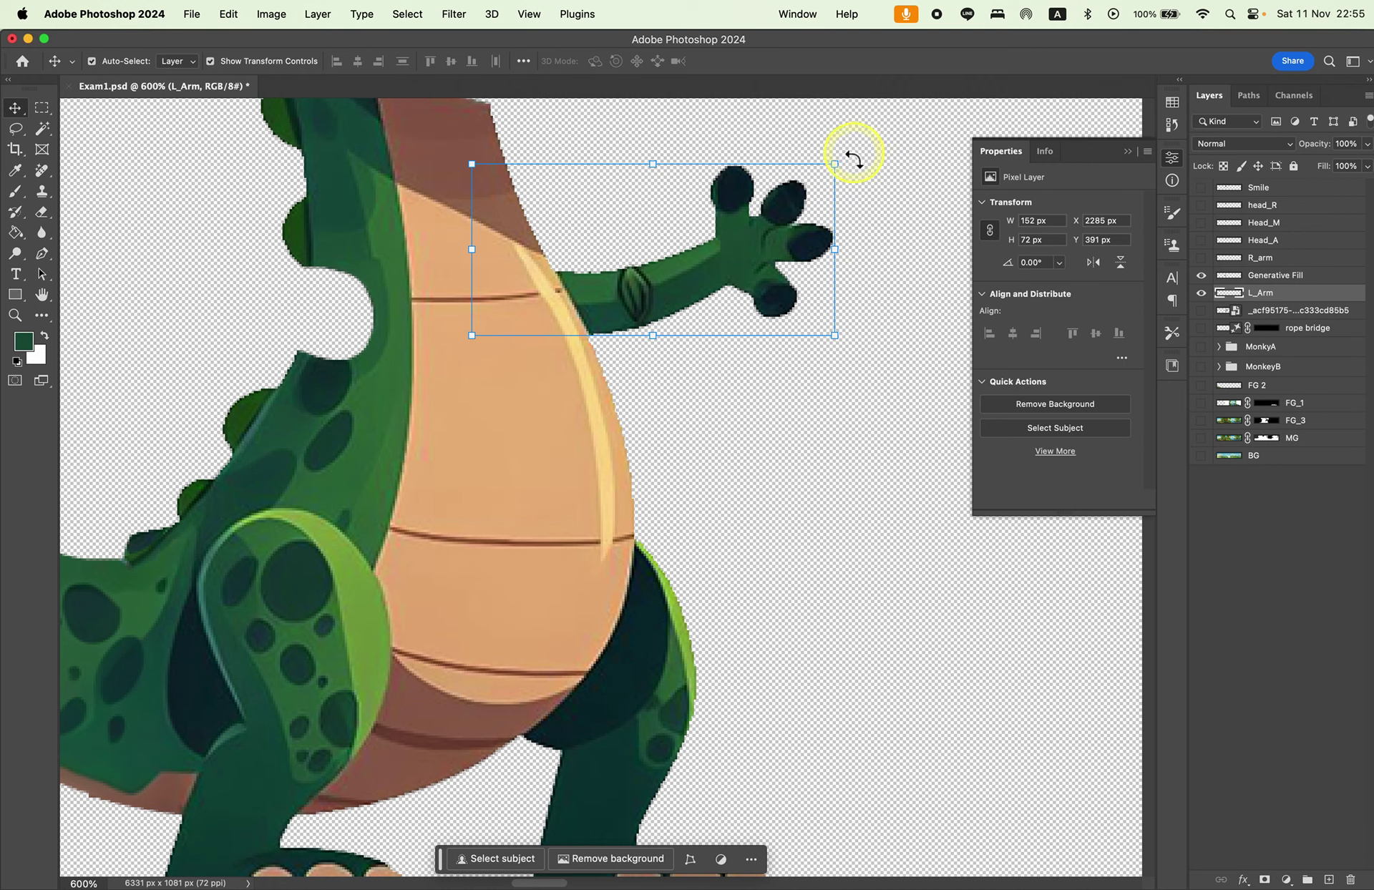
{"action": "mouse_move", "coordinate": [852, 163]}
{"action": "left_mouse_down"}
{"action": "mouse_move", "coordinate": [793, 108]}
{"action": "mouse_move", "coordinate": [804, 453]}
{"action": "mouse_move", "coordinate": [739, 205]}
{"action": "mouse_move", "coordinate": [828, 491]}
{"action": "mouse_move", "coordinate": [830, 468]}
{"action": "mouse_move", "coordinate": [736, 292]}
{"action": "mouse_move", "coordinate": [798, 383]}
{"action": "left_mouse_up"}
{"action": "left_click", "coordinate": [1214, 305]}
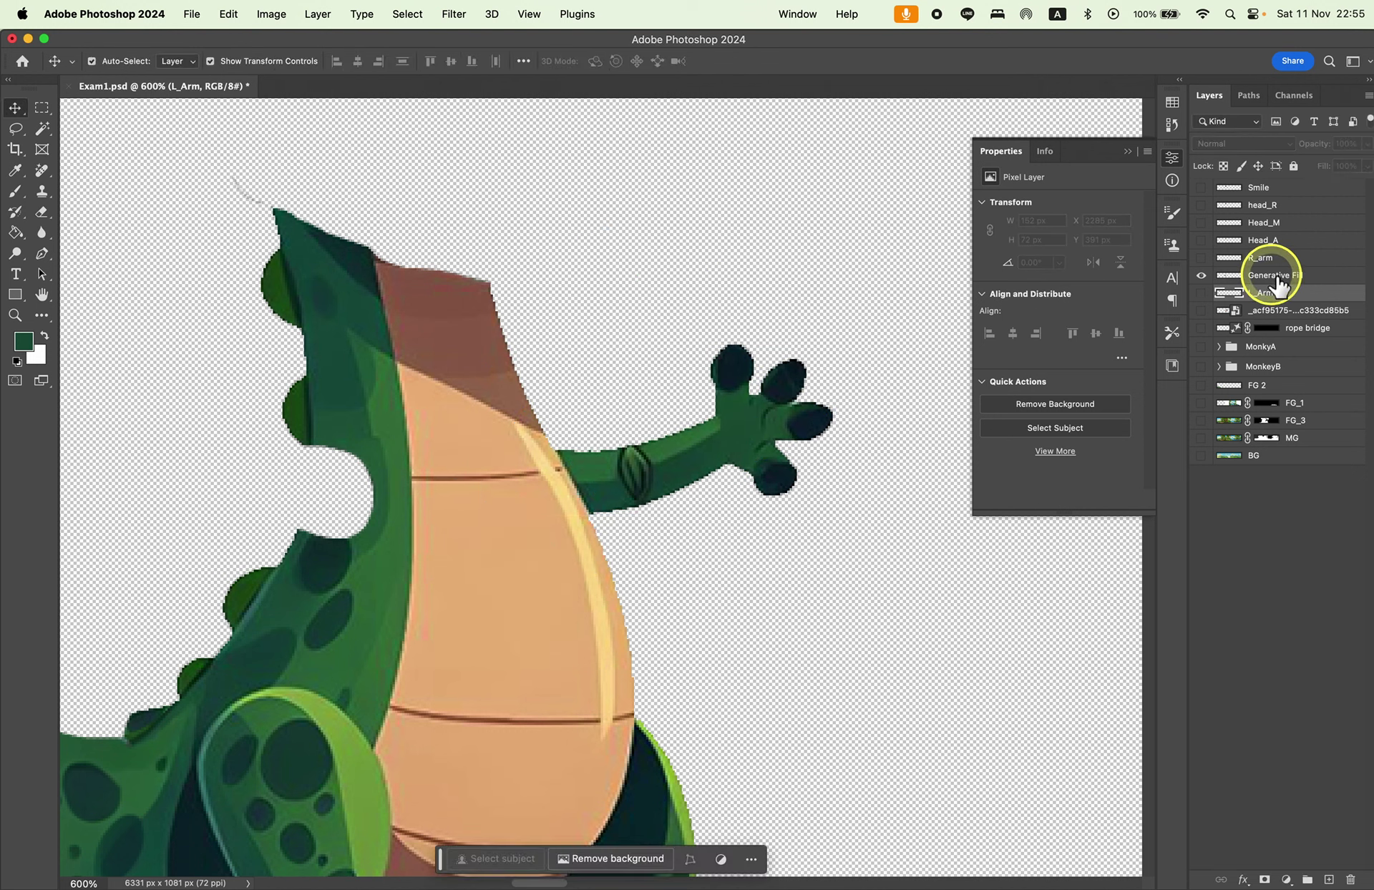
{"action": "left_click", "coordinate": [1271, 274]}
Lasso the arm area on the Generative Fill layer, delete it, and pan down to the legs.
{"action": "left_click", "coordinate": [16, 129]}
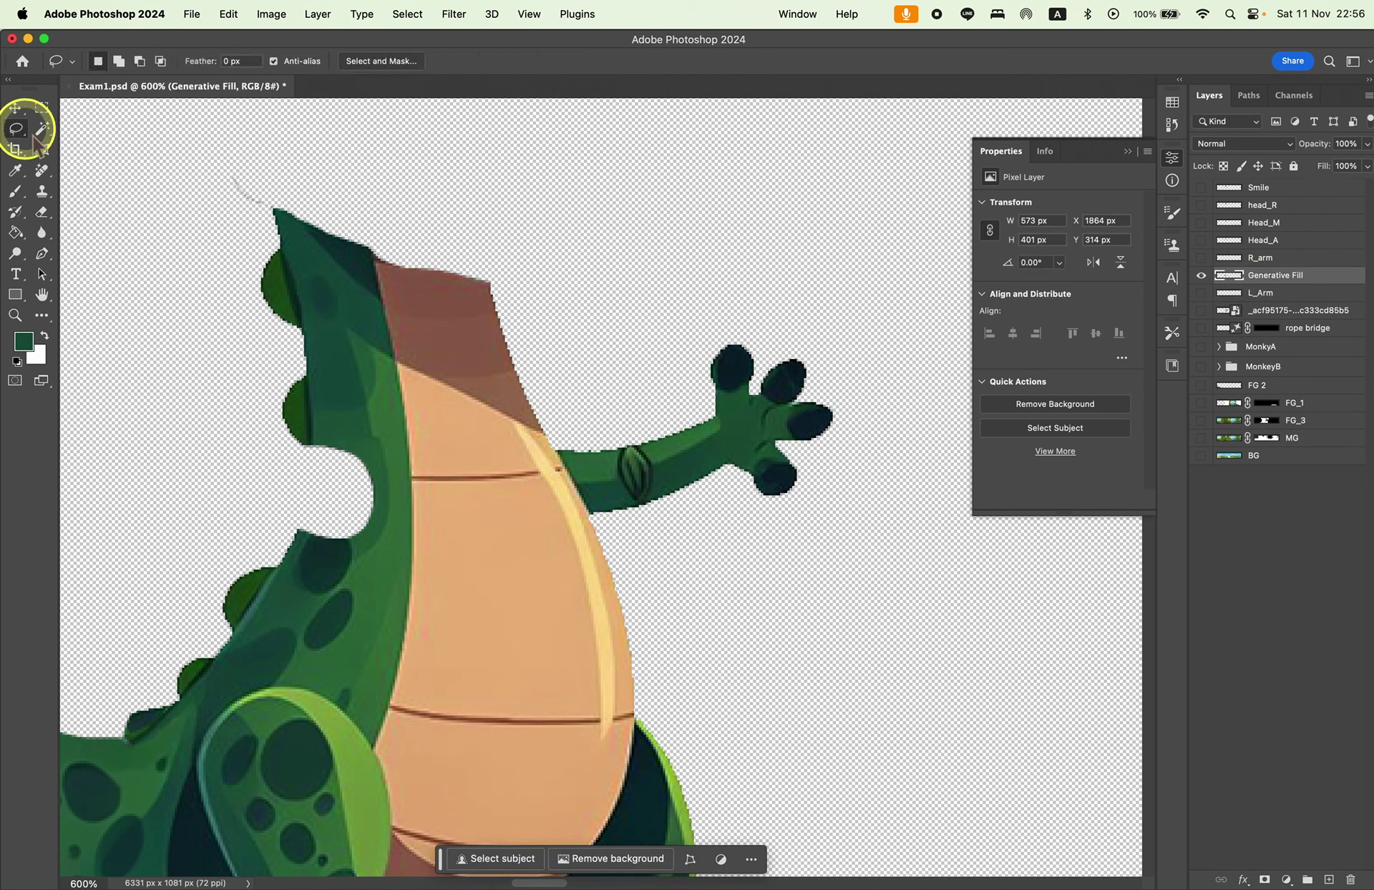
{"action": "left_click_drag", "start_coordinate": [553, 449], "coordinate": [561, 460]}
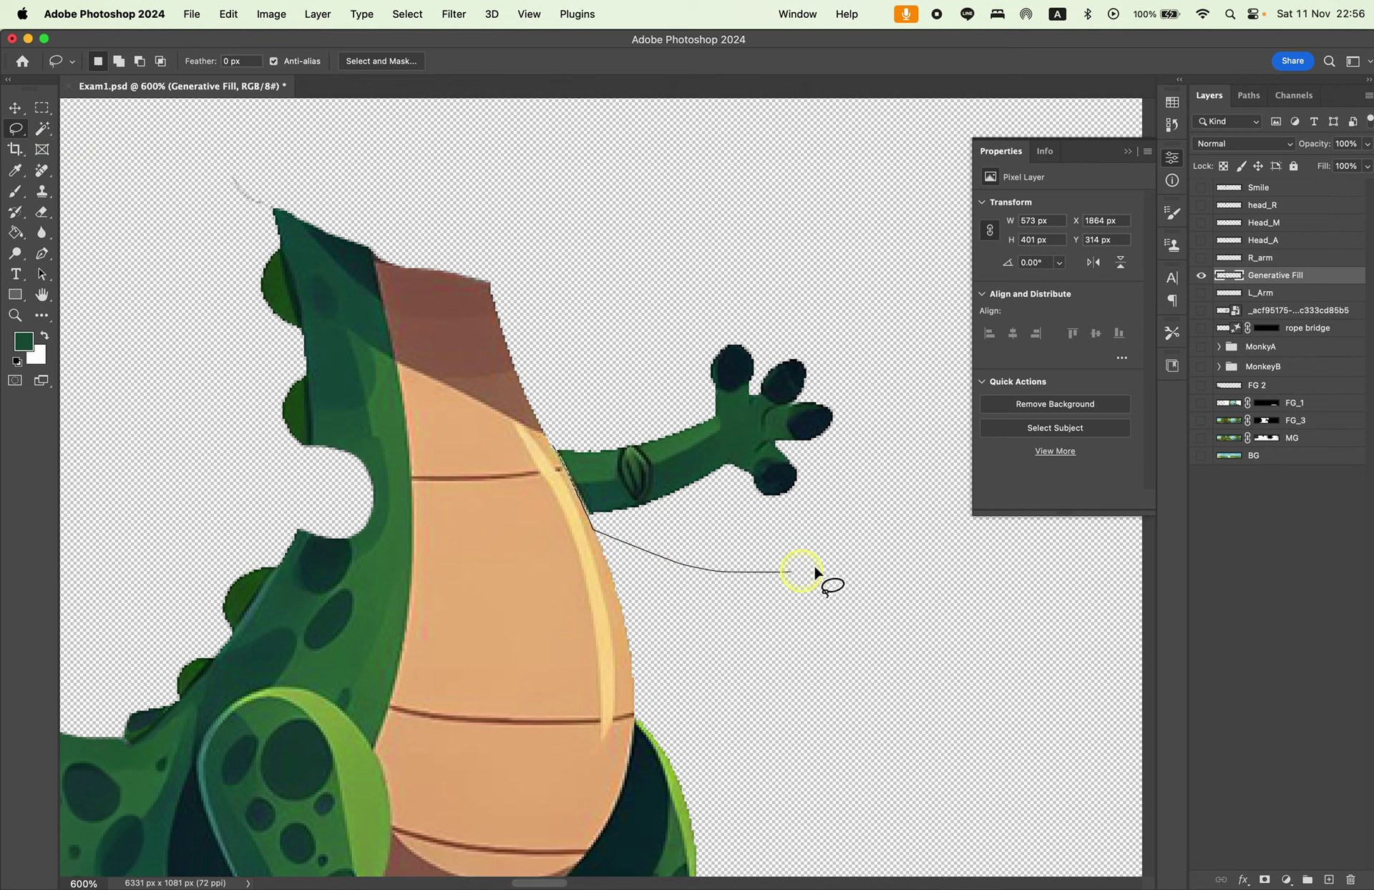
{"action": "left_click_drag", "start_coordinate": [635, 309], "coordinate": [556, 410]}
{"action": "key", "text": "Delete"}
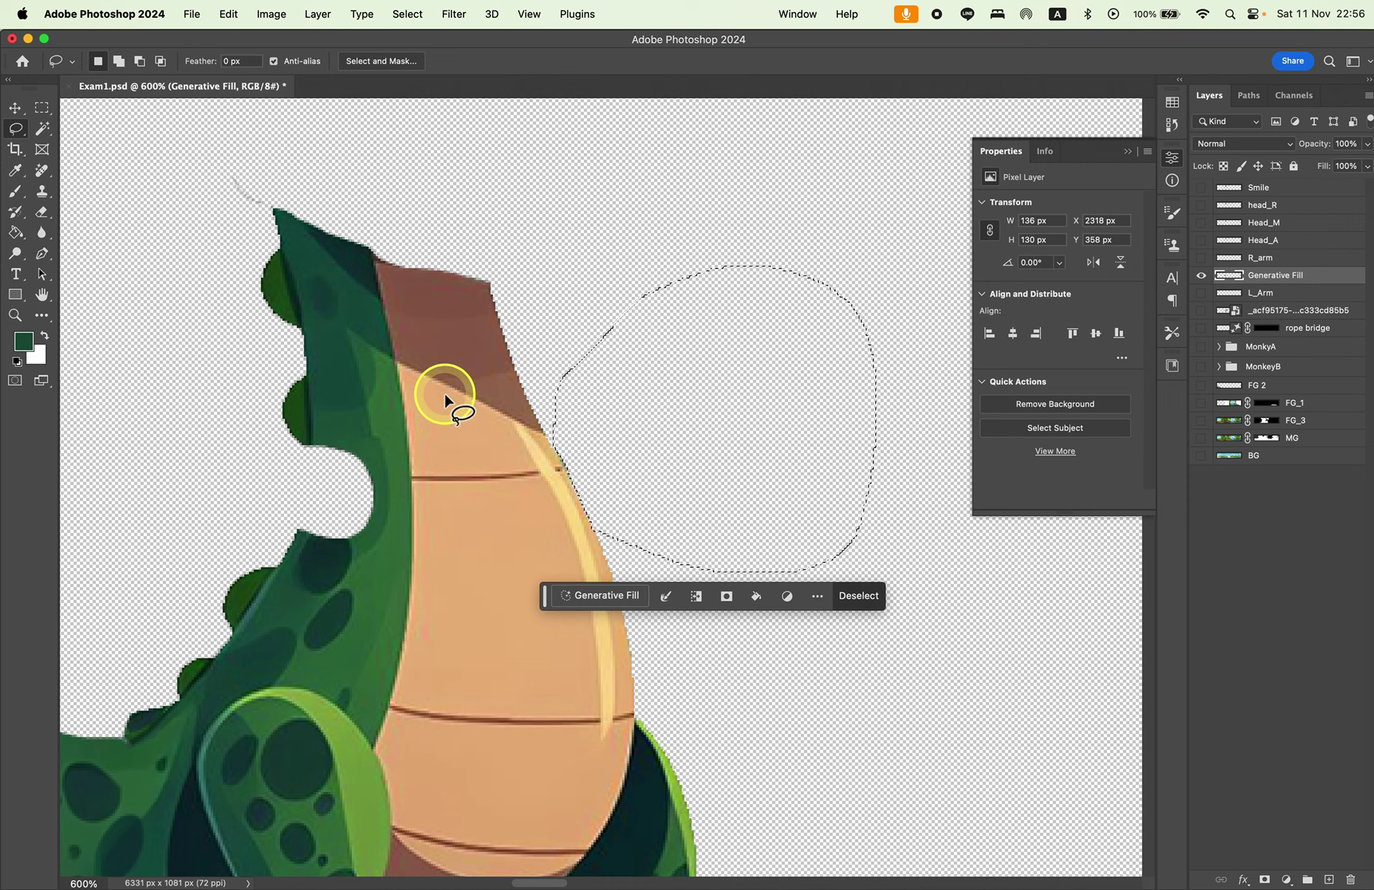
{"action": "left_click", "coordinate": [41, 107]}
{"action": "left_click", "coordinate": [329, 195]}
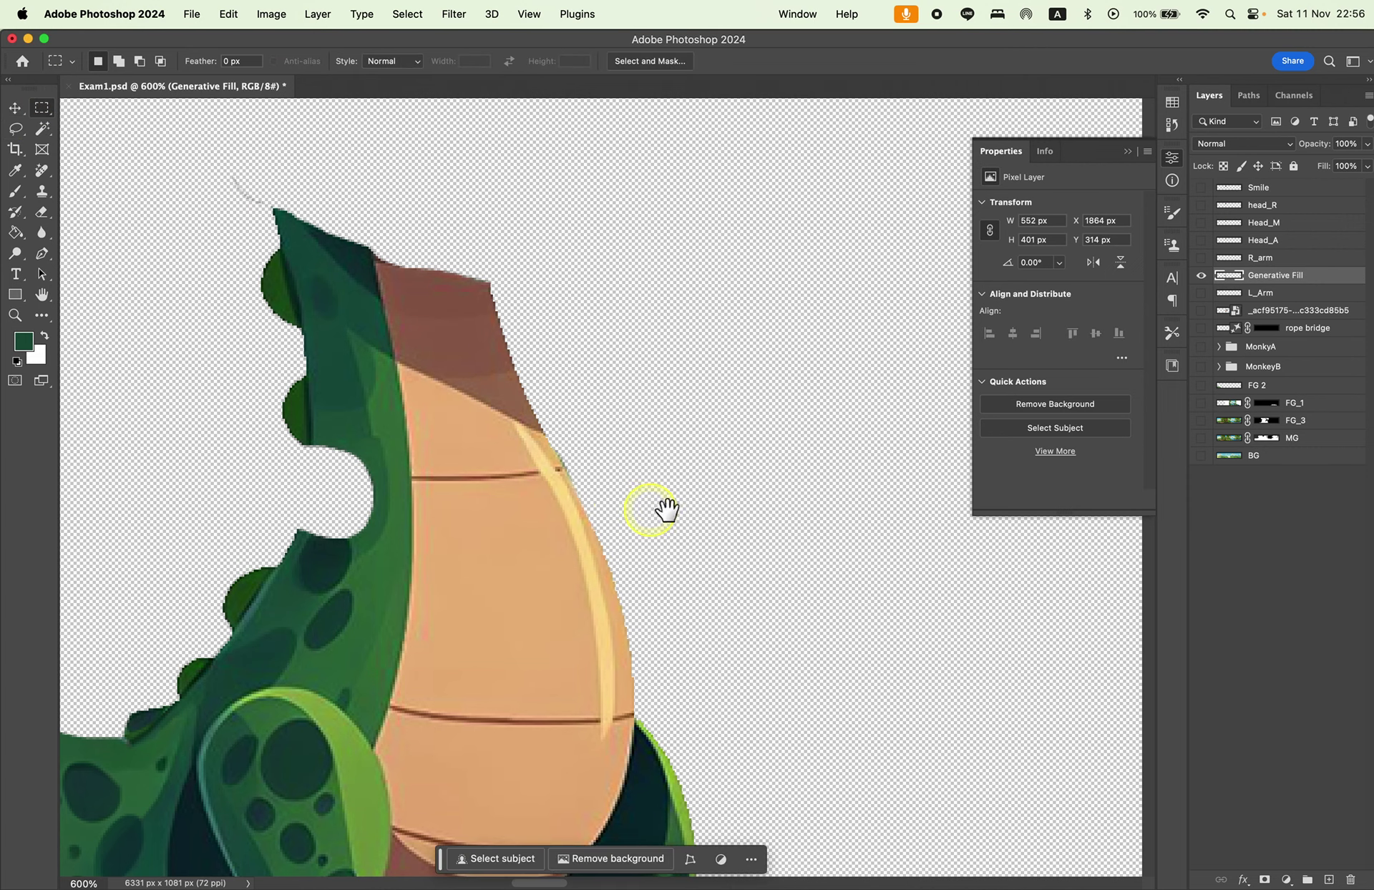
{"action": "mouse_move", "coordinate": [650, 510]}
{"action": "left_mouse_down"}
{"action": "mouse_move", "coordinate": [766, 362]}
{"action": "mouse_move", "coordinate": [816, 230]}
{"action": "left_mouse_up"}
{"action": "left_click_drag", "start_coordinate": [672, 562], "coordinate": [657, 501]}
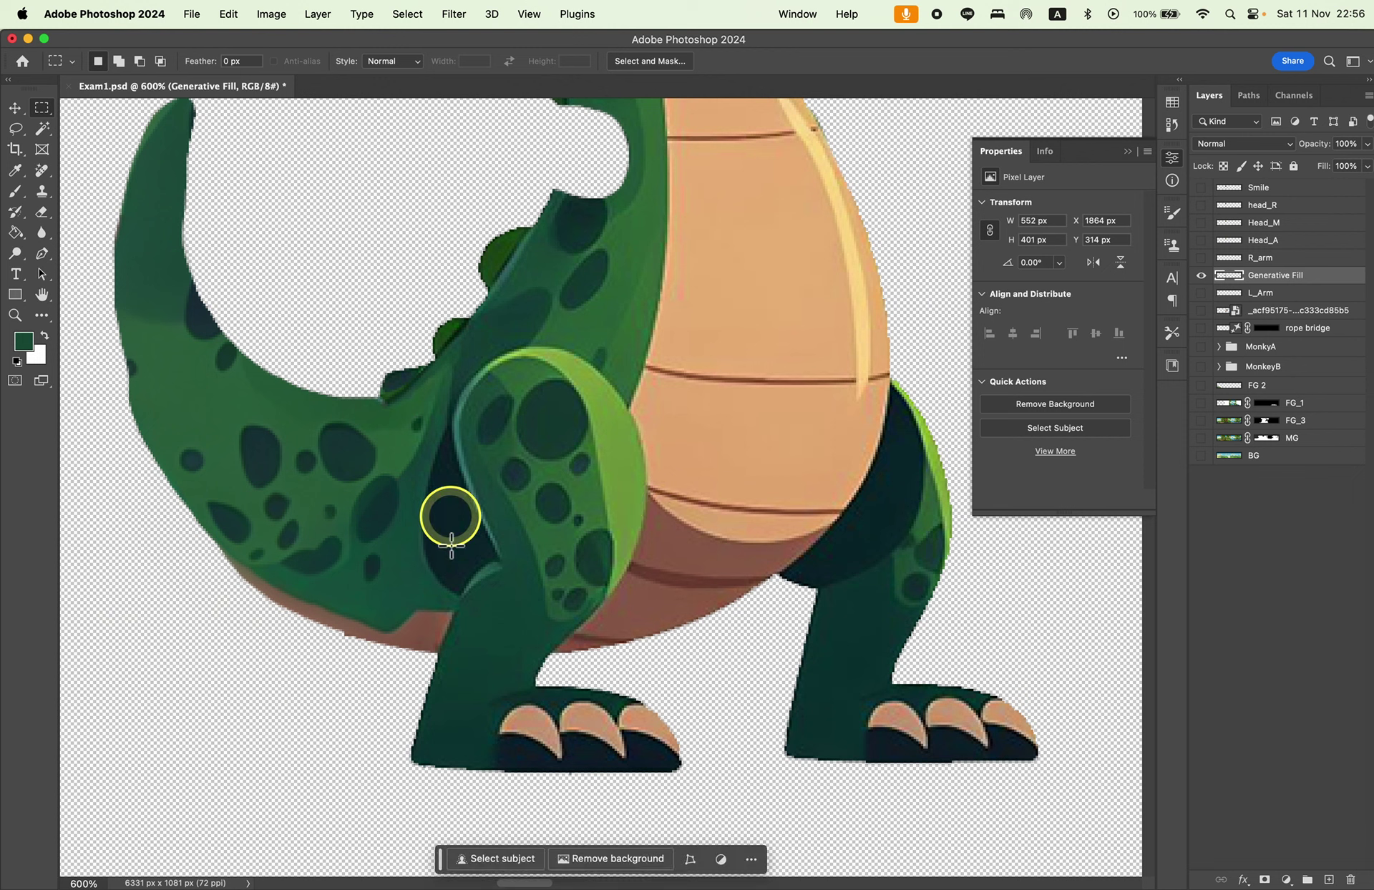
{"action": "left_click", "coordinate": [13, 226]}
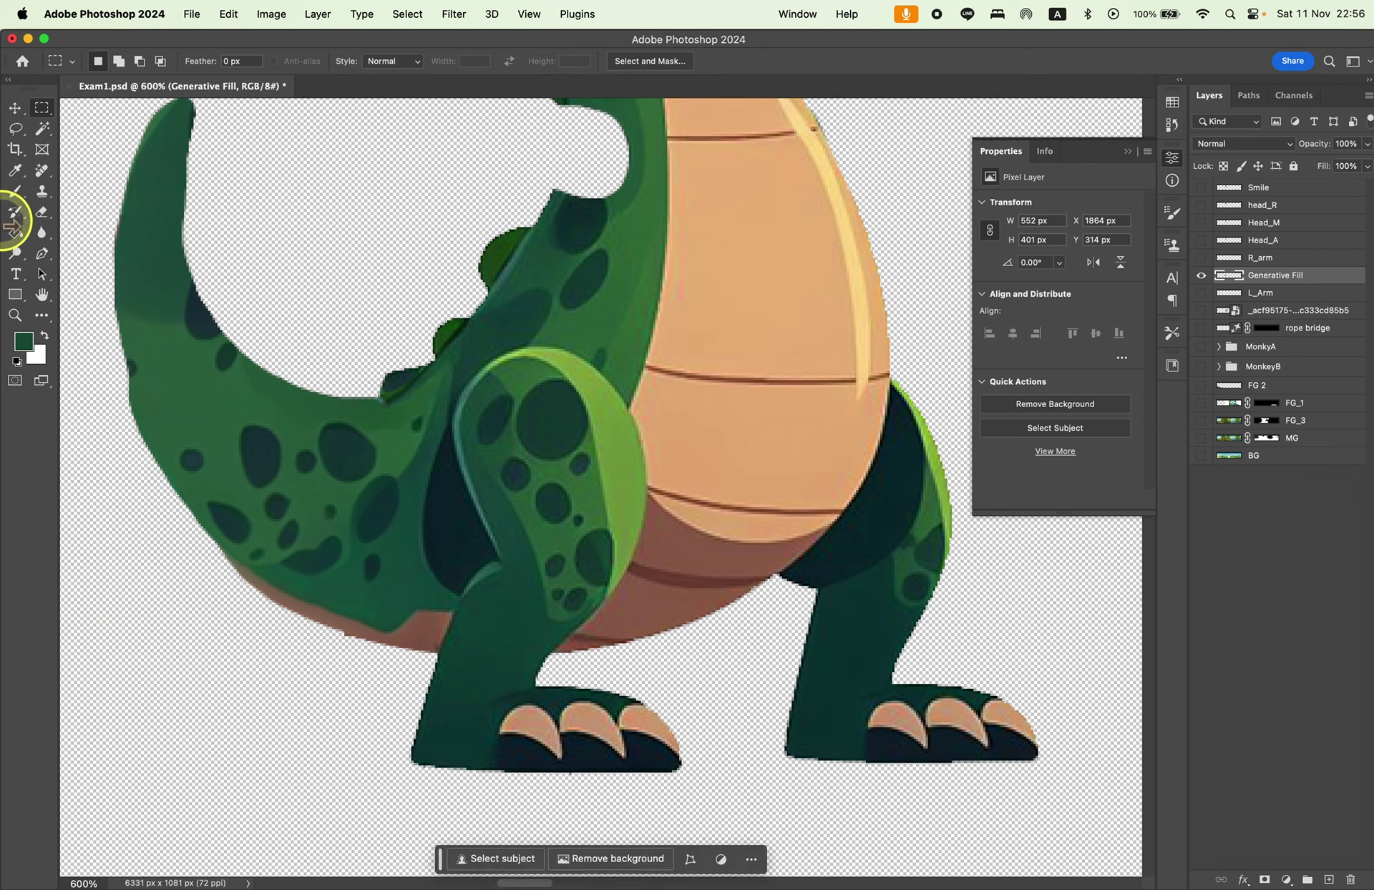
{"action": "left_click", "coordinate": [16, 130]}
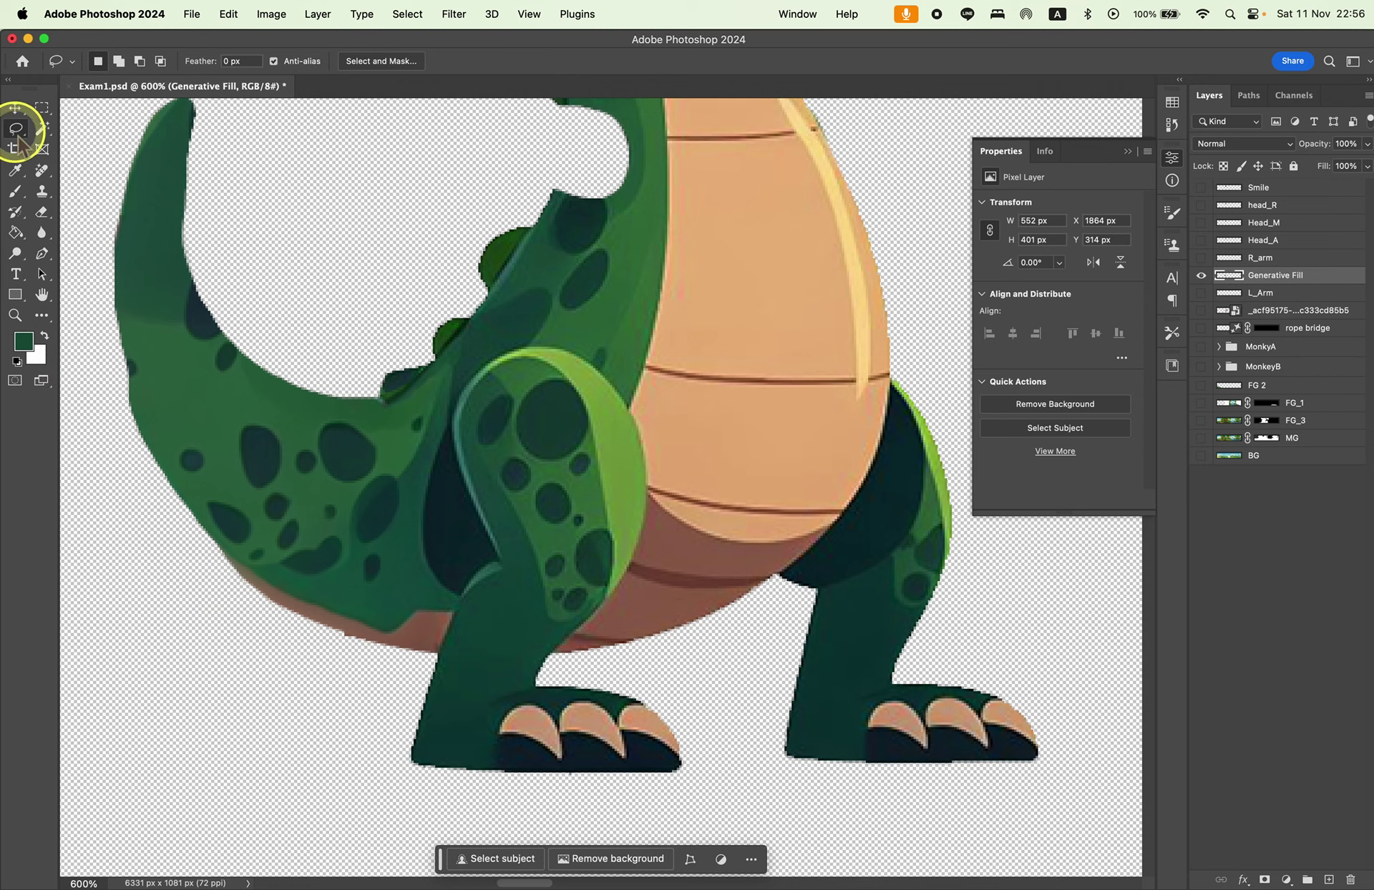
Trace the front leg and foot with the Magnetic Lasso and cut them from the body.
{"action": "left_click_drag", "start_coordinate": [19, 140], "coordinate": [72, 152]}
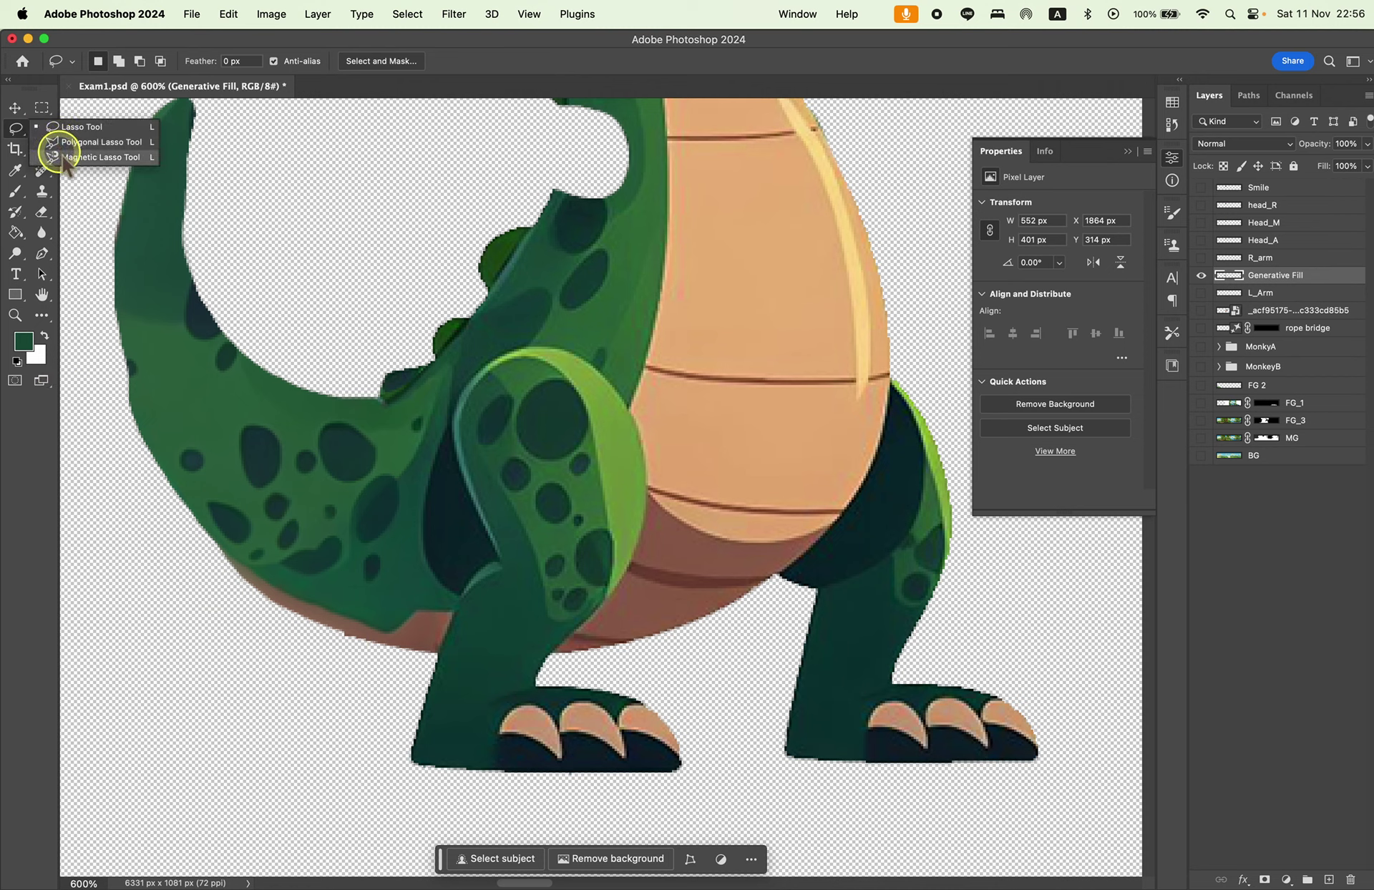
{"action": "left_click", "coordinate": [433, 654]}
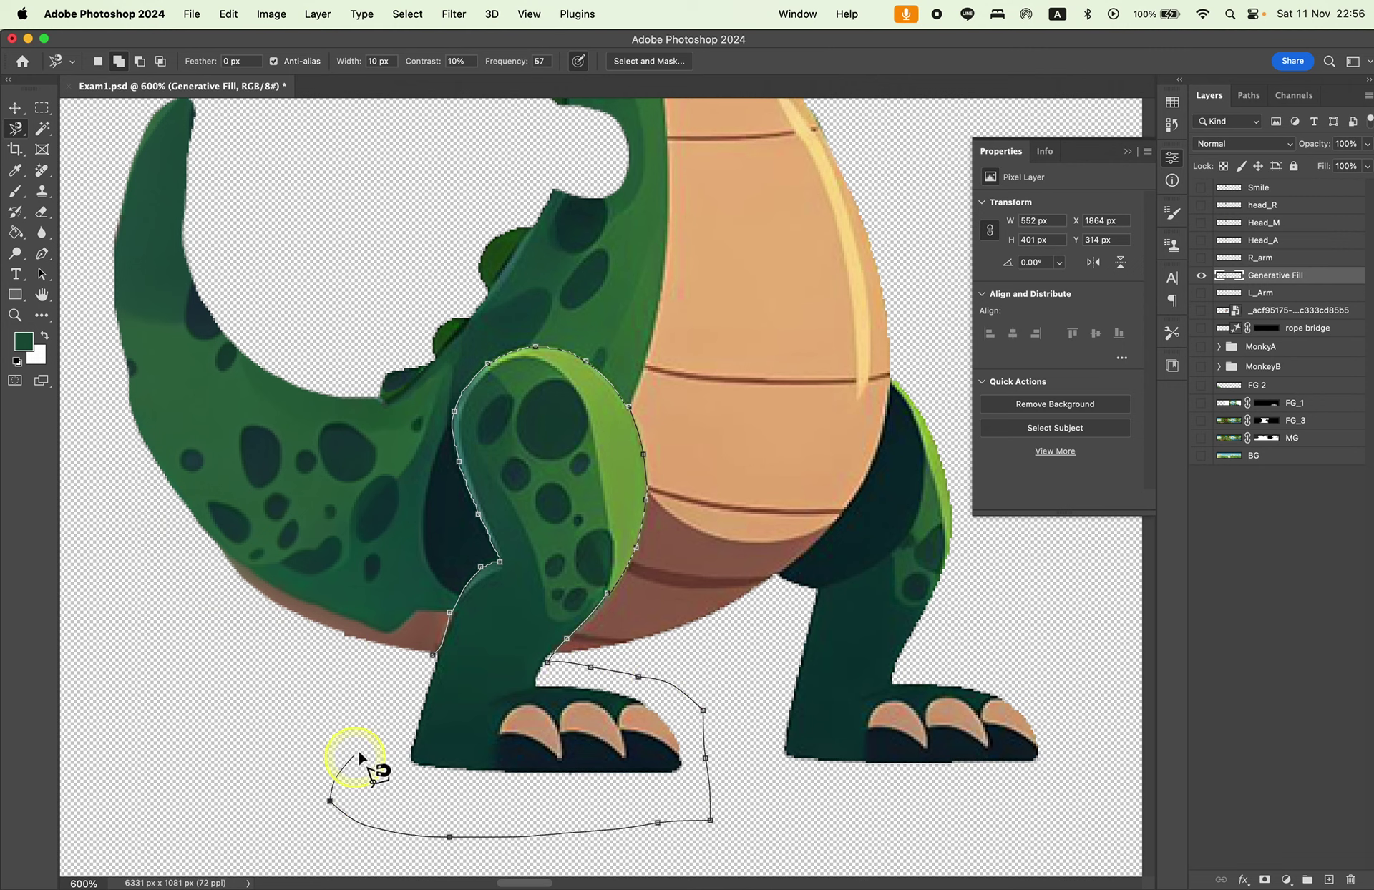
{"action": "left_click", "coordinate": [433, 657]}
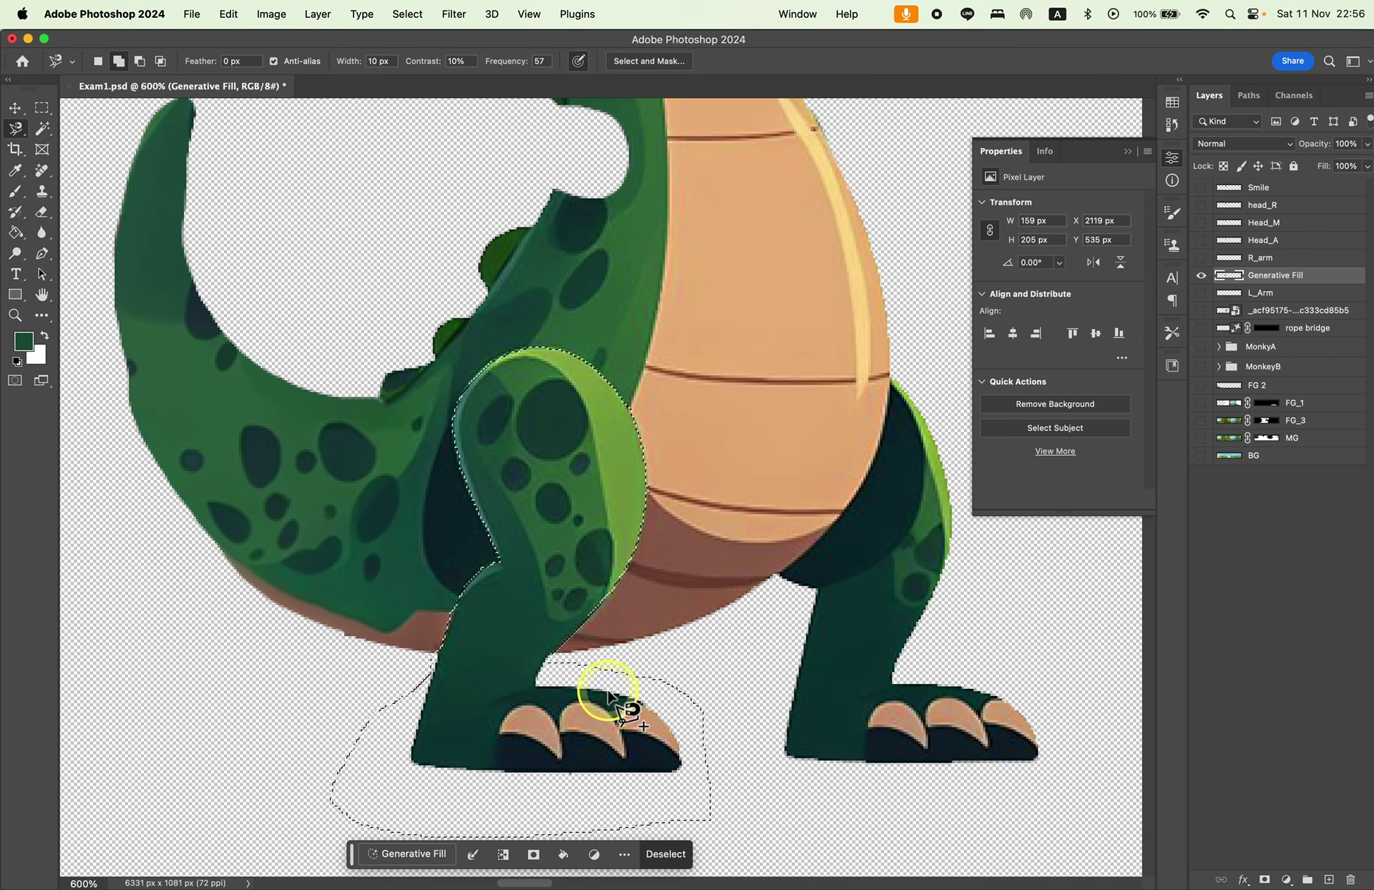
{"action": "double_click", "coordinate": [664, 673]}
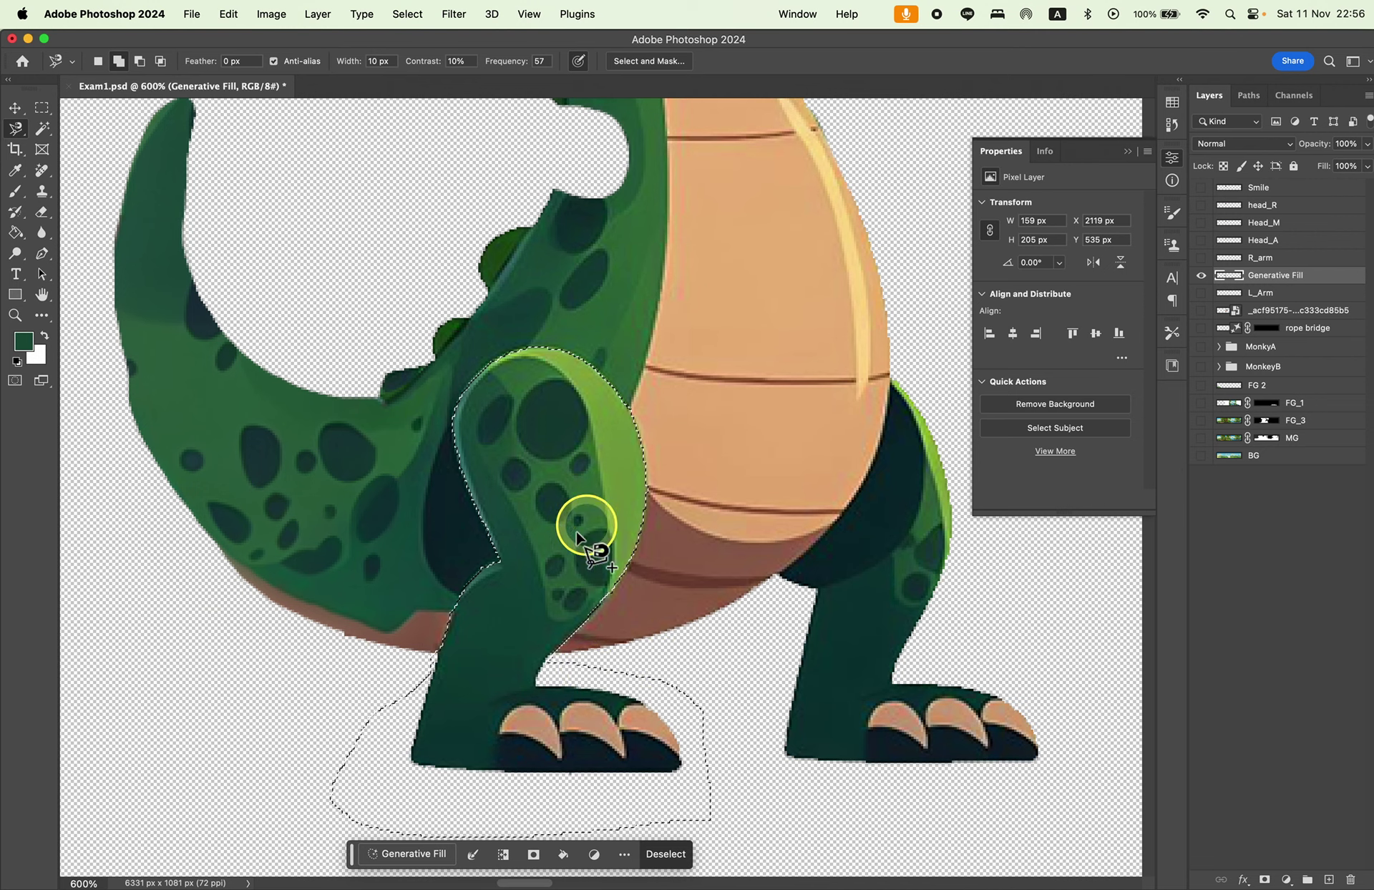
{"action": "key", "text": "Delete"}
{"action": "key", "text": "ctrl+d"}
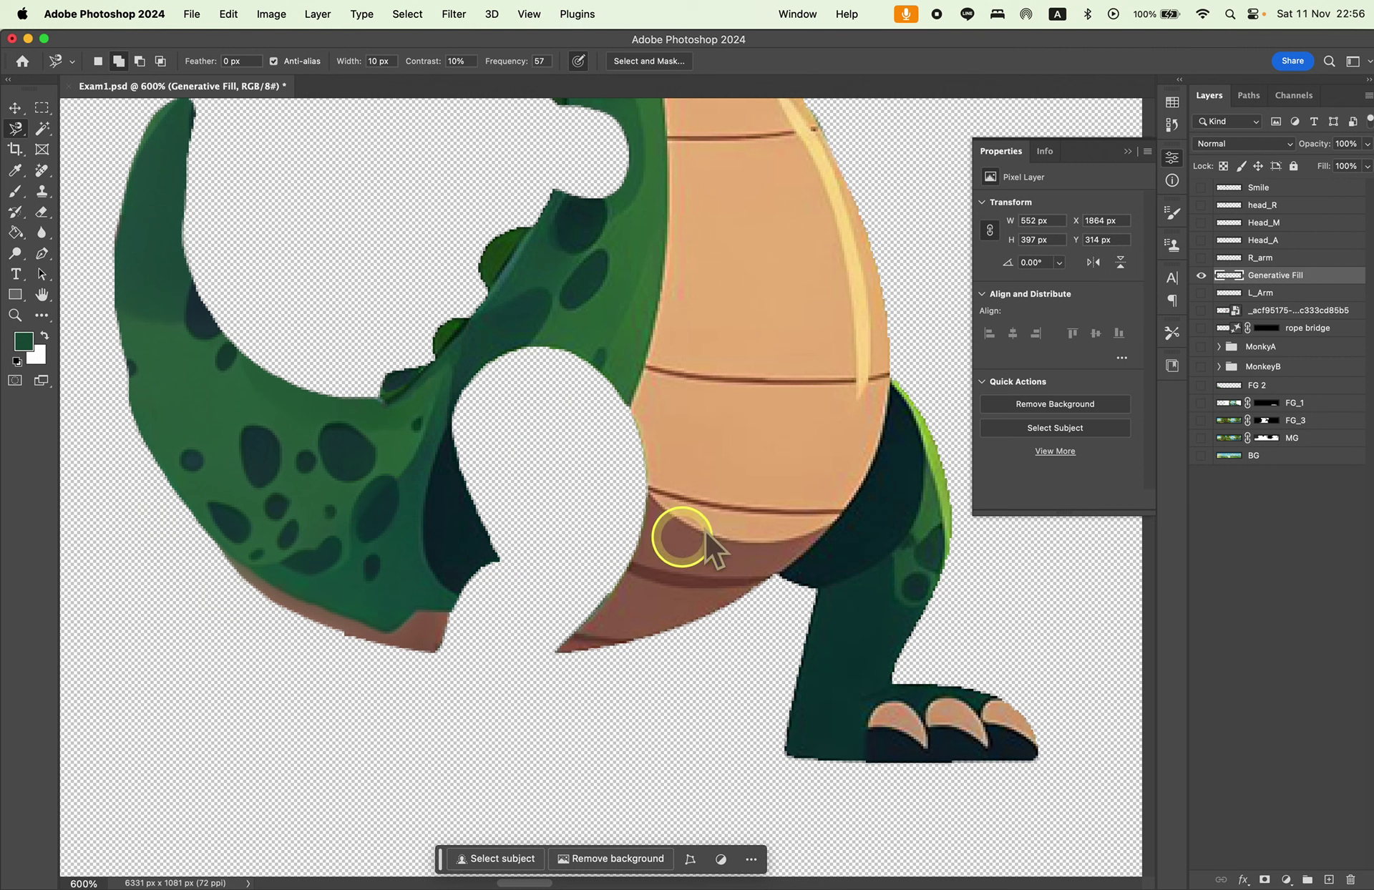
Paste the cut leg onto its own layer, R_Leg, and show the body again.
{"action": "left_click", "coordinate": [1201, 275]}
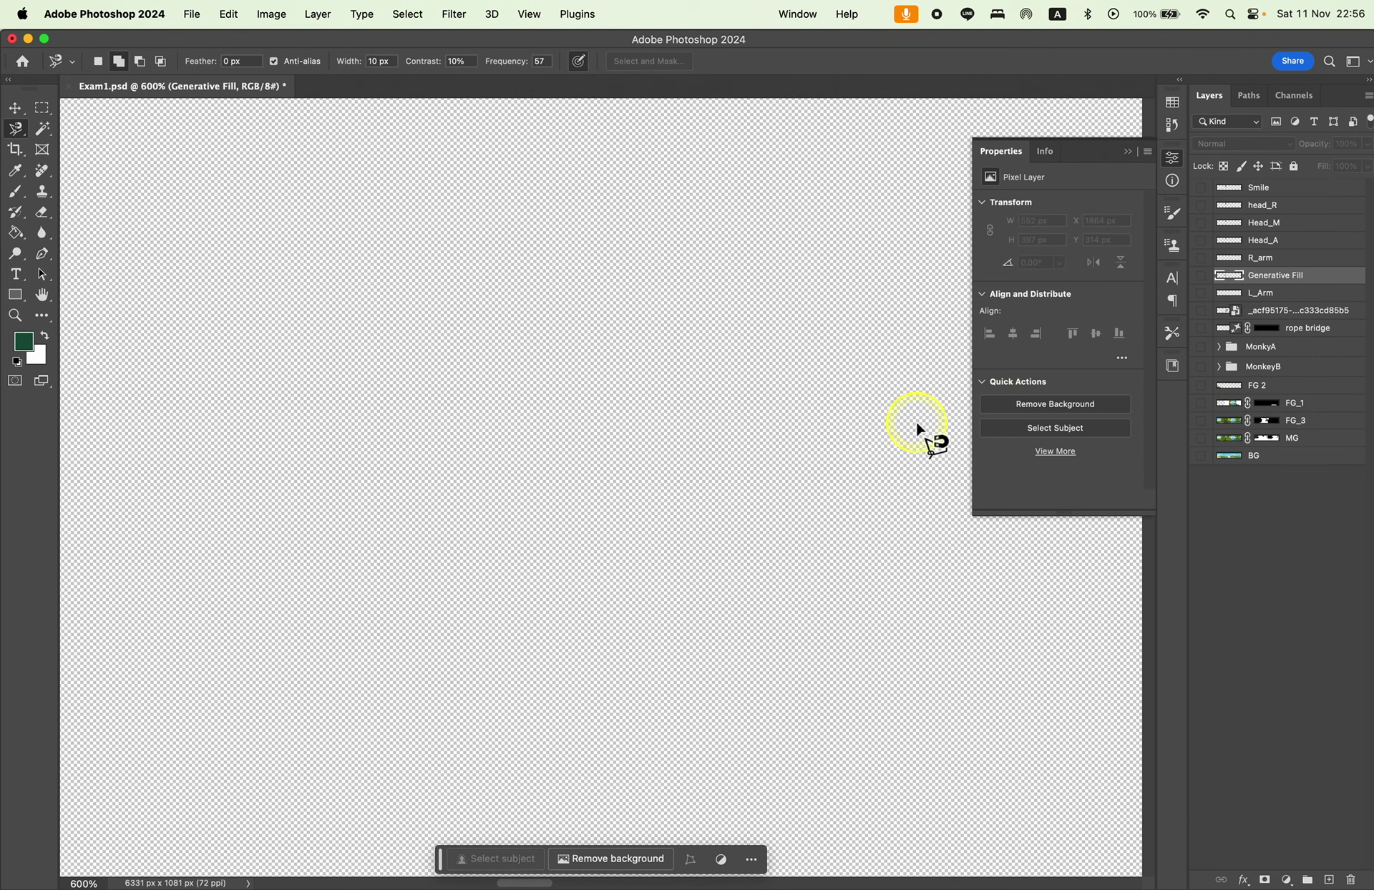
{"action": "key", "text": "ctrl+v"}
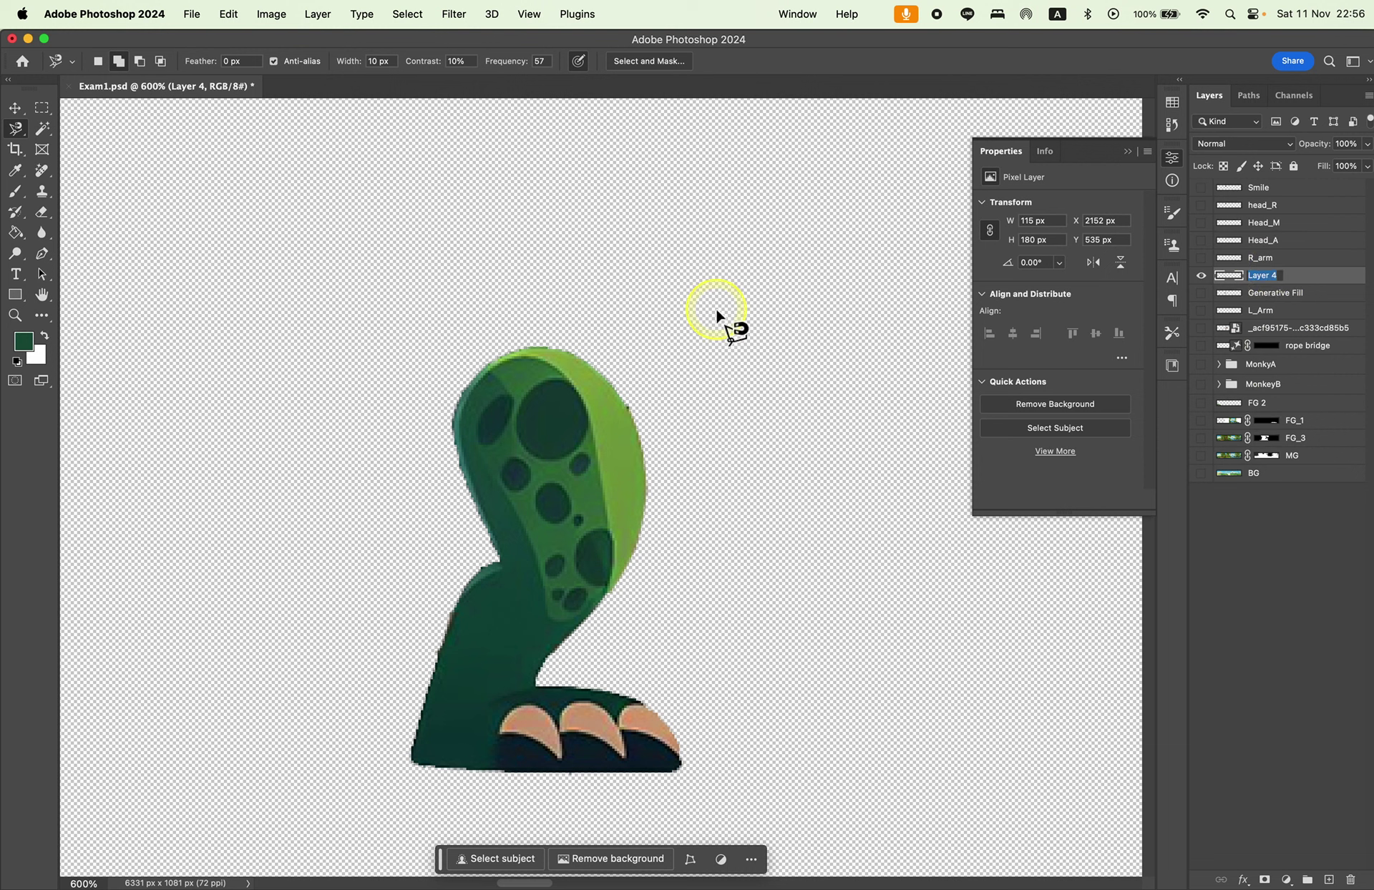
{"action": "left_click", "coordinate": [1201, 276]}
{"action": "left_click", "coordinate": [1281, 293]}
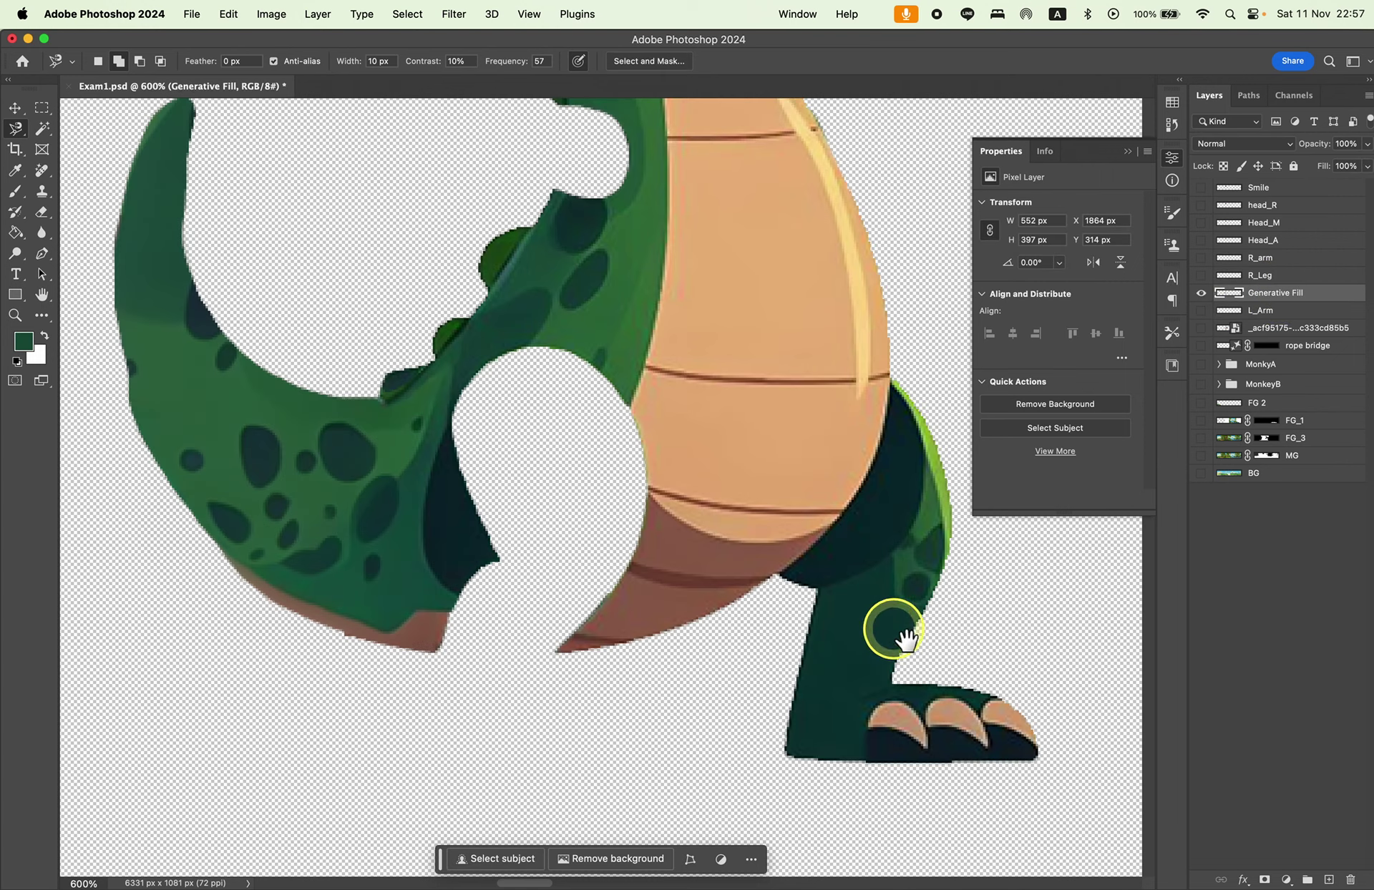
Magnetic-lasso the back leg and lower belly, copy them to Layer 4, and hide Generative Fill.
{"action": "left_click_drag", "start_coordinate": [895, 633], "coordinate": [690, 599]}
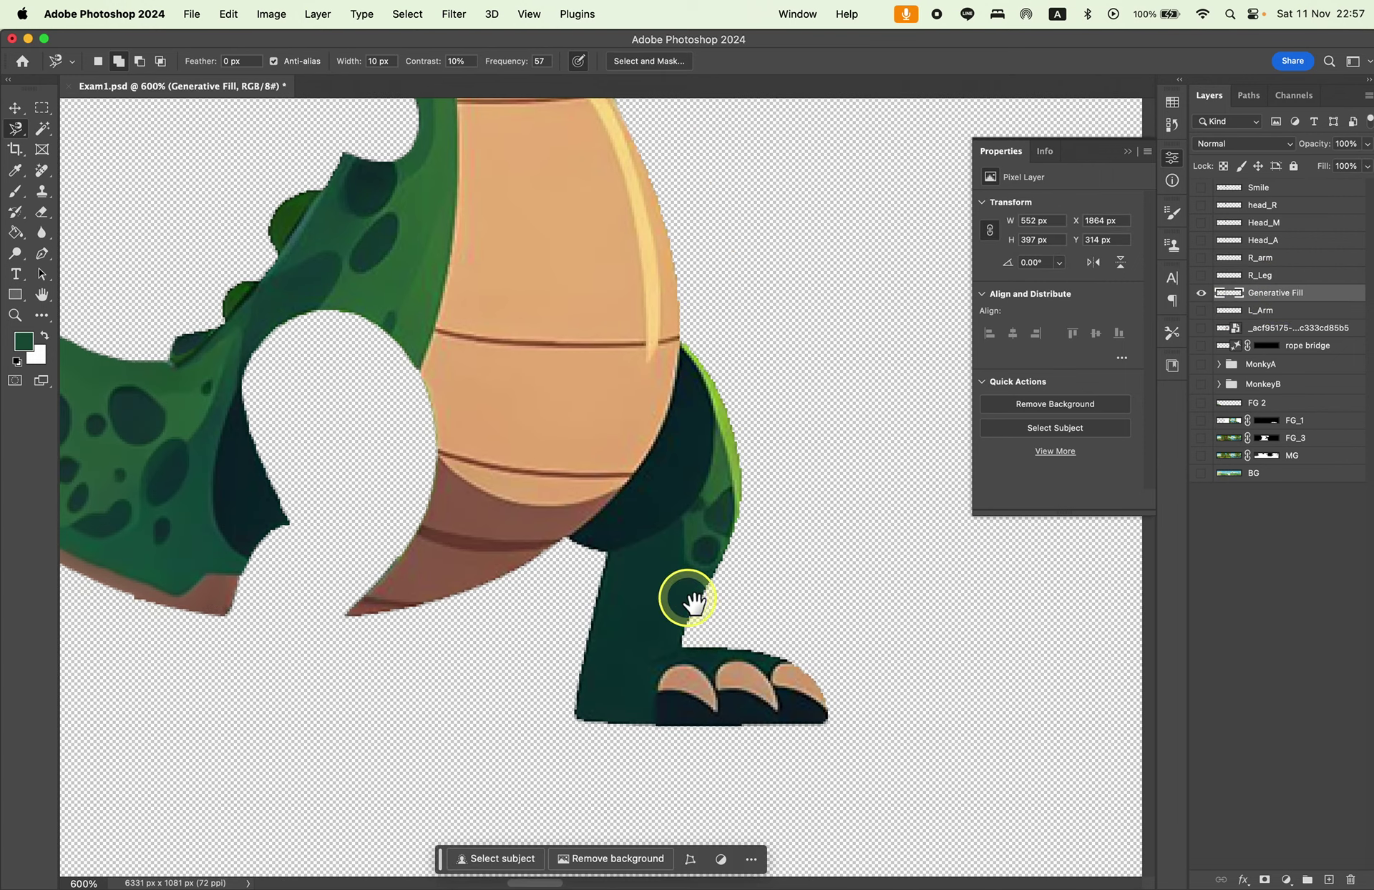
{"action": "left_click", "coordinate": [680, 339]}
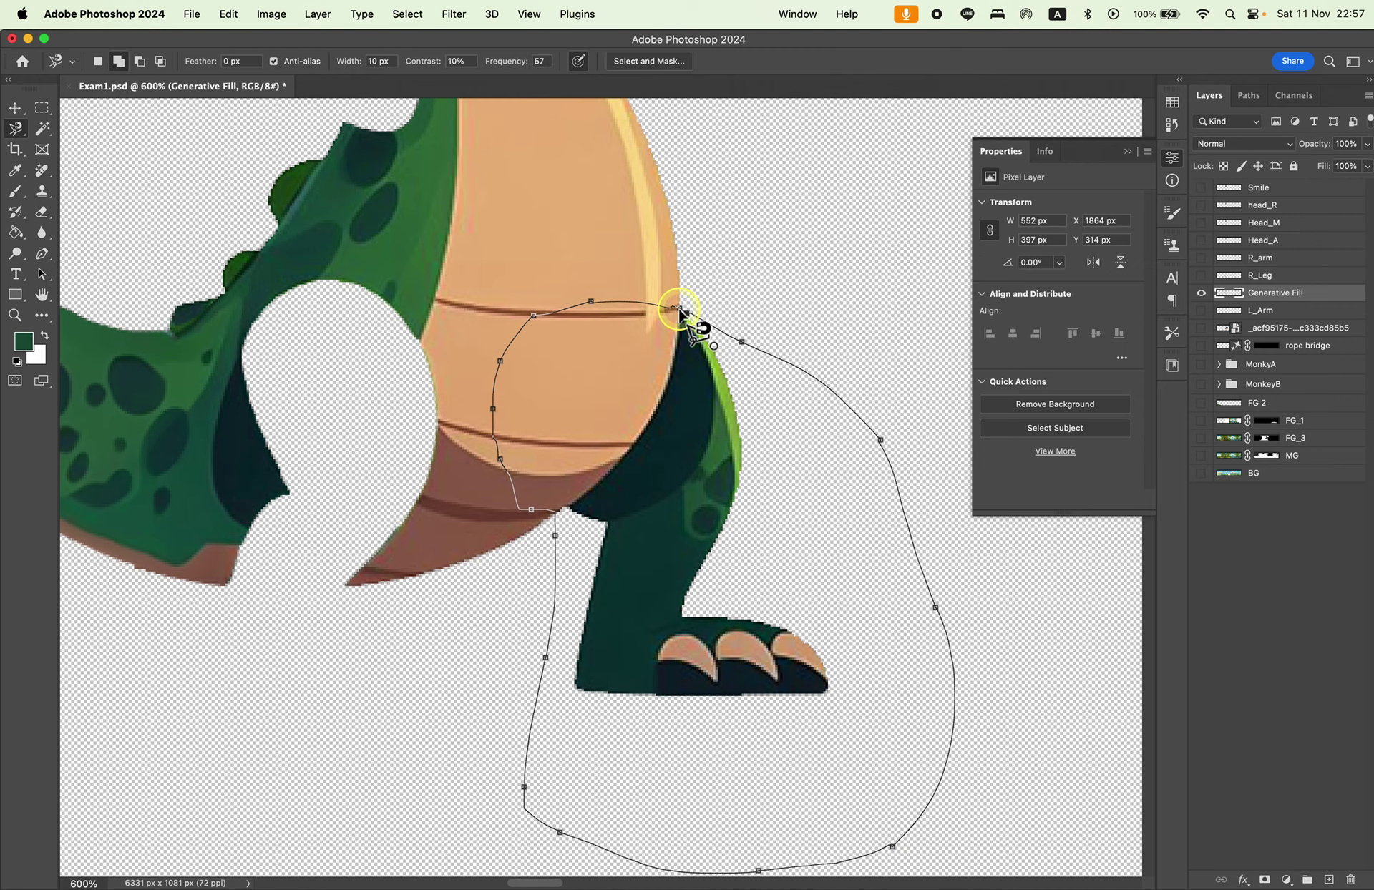
{"action": "left_click", "coordinate": [678, 309]}
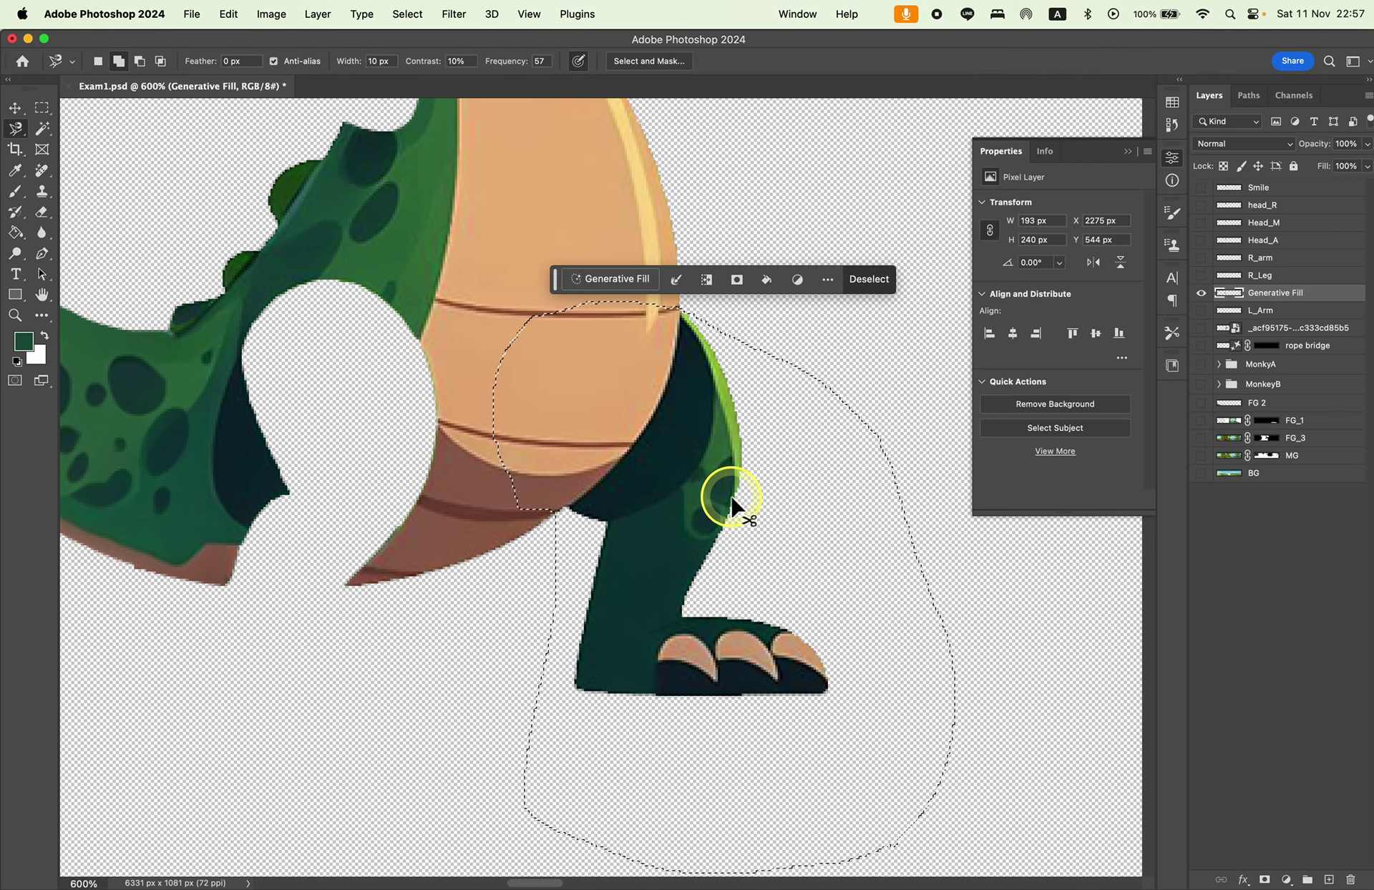
{"action": "key", "text": "super+j"}
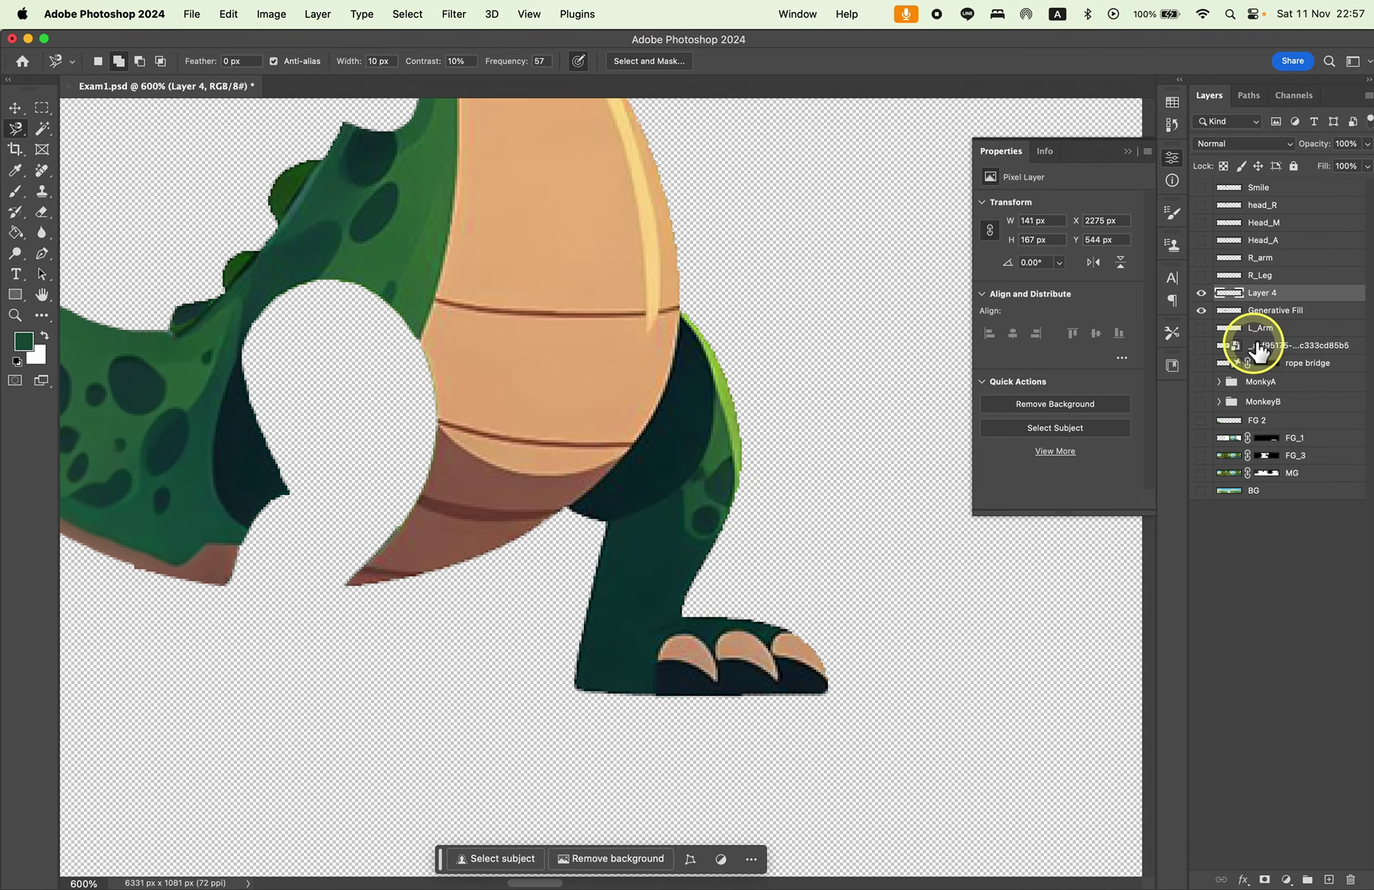
{"action": "left_click", "coordinate": [1203, 310]}
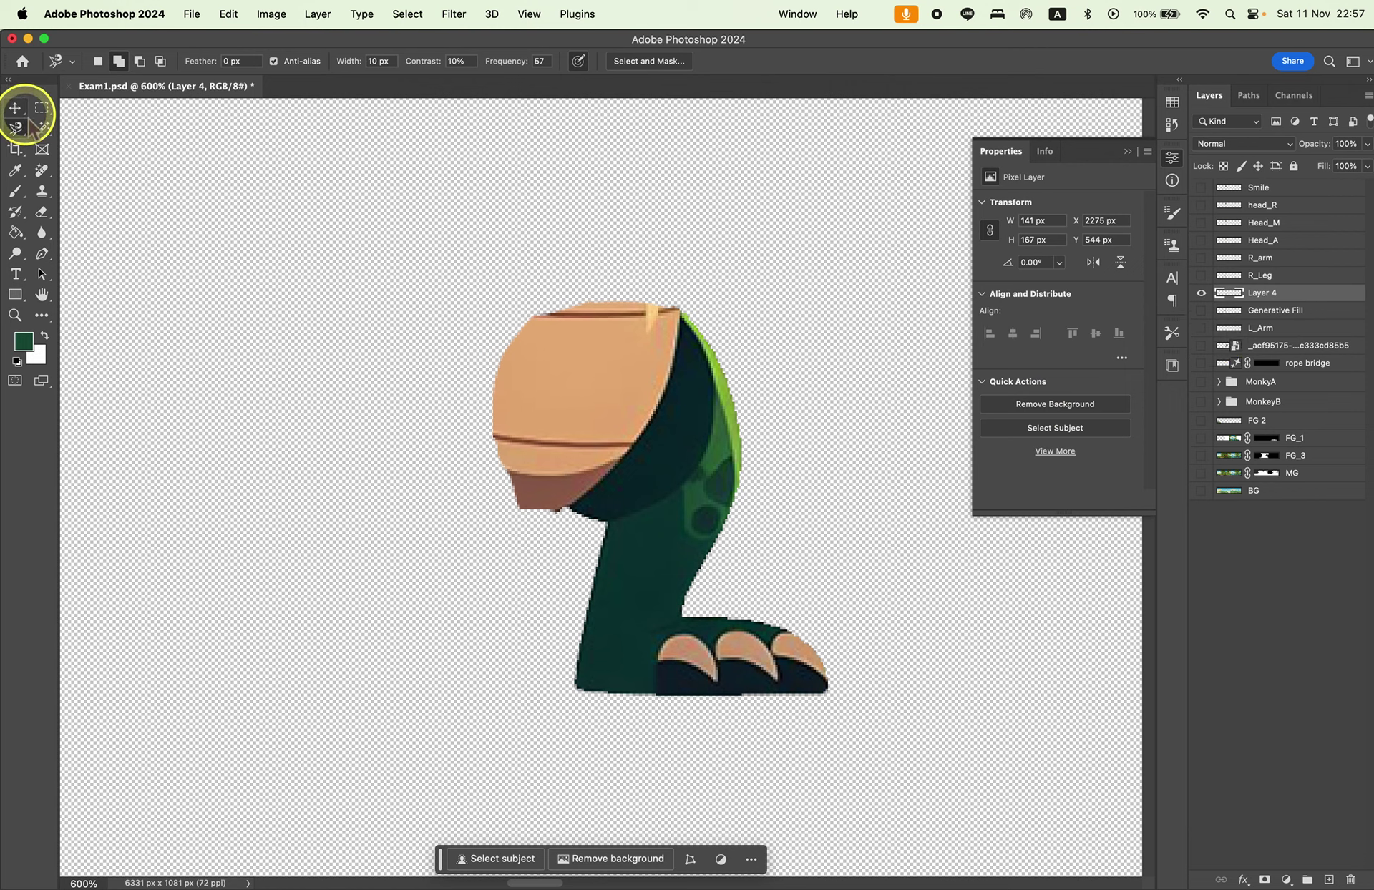
Lasso around the leg piece's tan top area, then discard the selection.
{"action": "left_click_drag", "start_coordinate": [16, 129], "coordinate": [79, 128]}
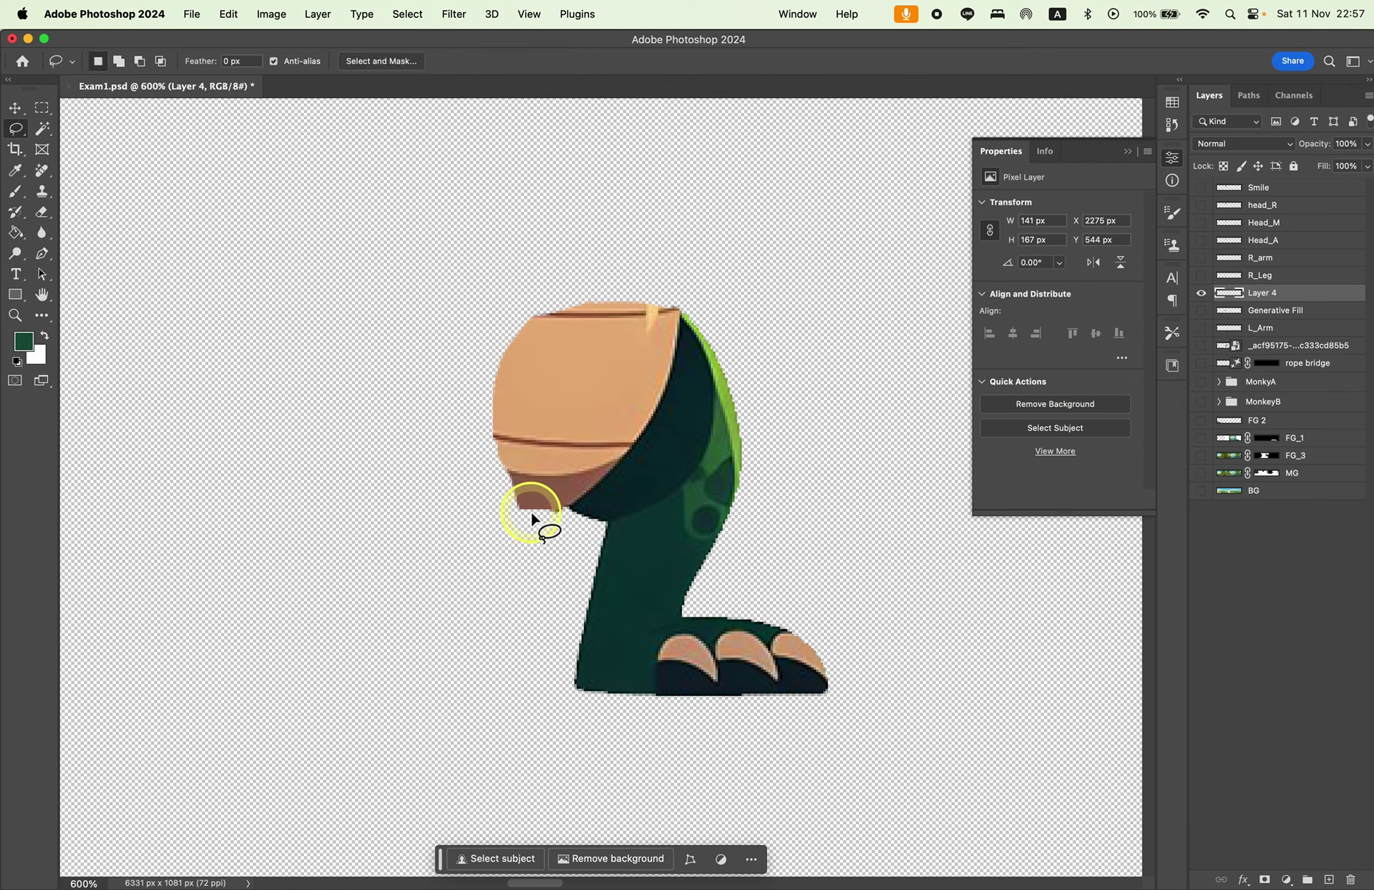
{"action": "left_click_drag", "start_coordinate": [570, 510], "coordinate": [571, 513]}
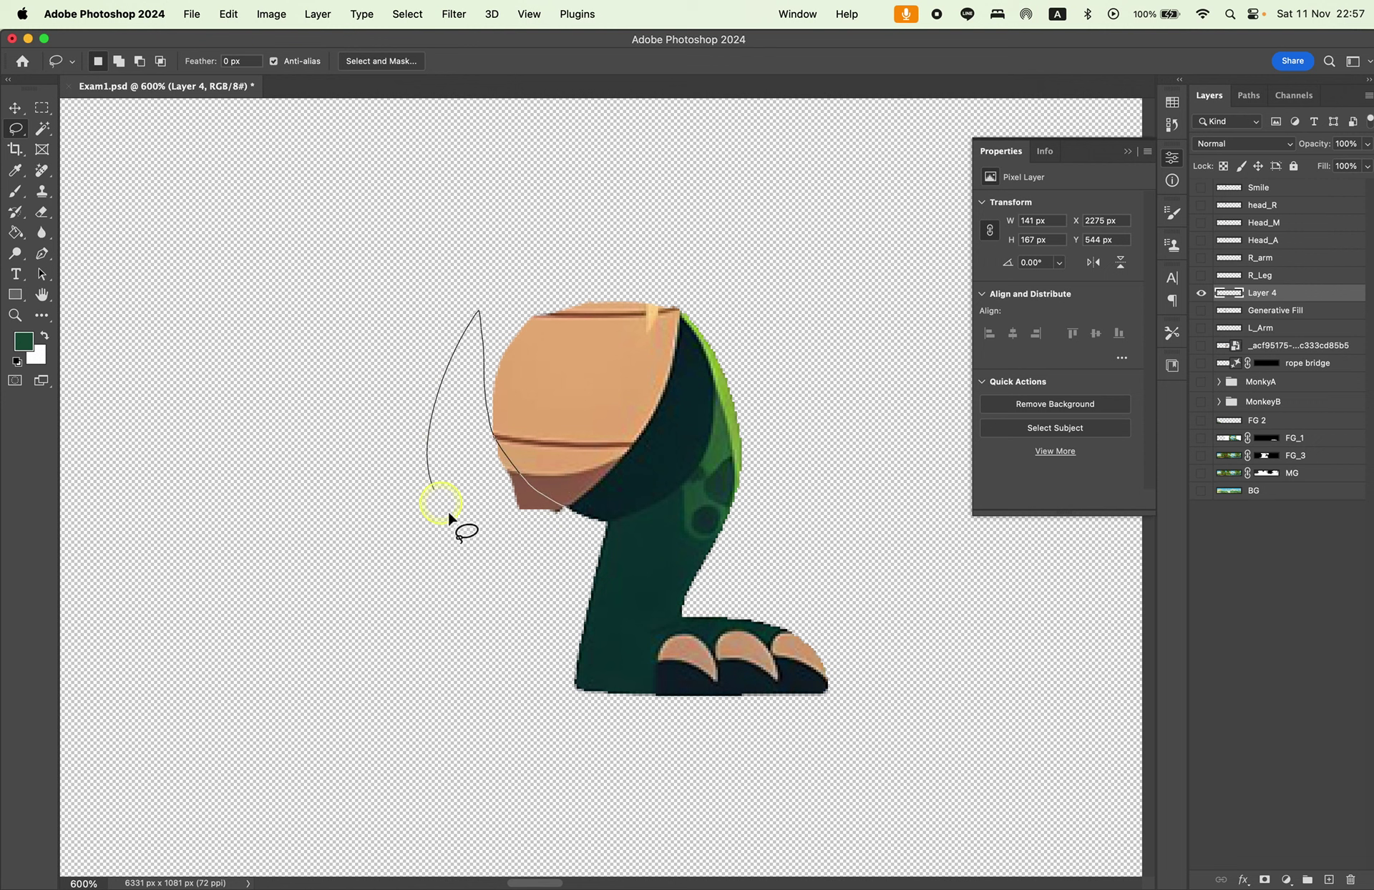
{"action": "left_click_drag", "start_coordinate": [451, 516], "coordinate": [577, 544]}
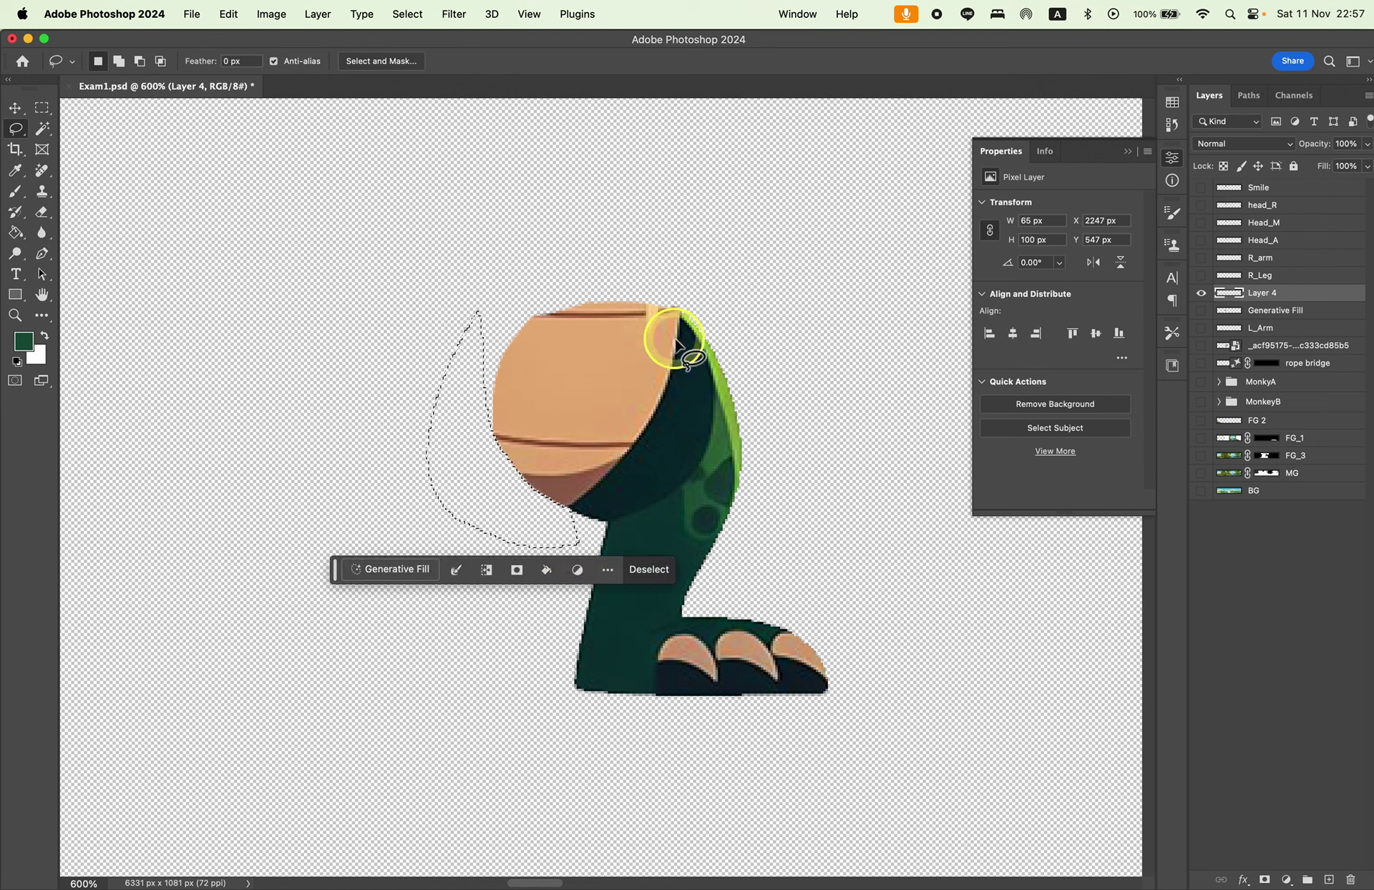
{"action": "left_click_drag", "start_coordinate": [522, 331], "coordinate": [574, 307]}
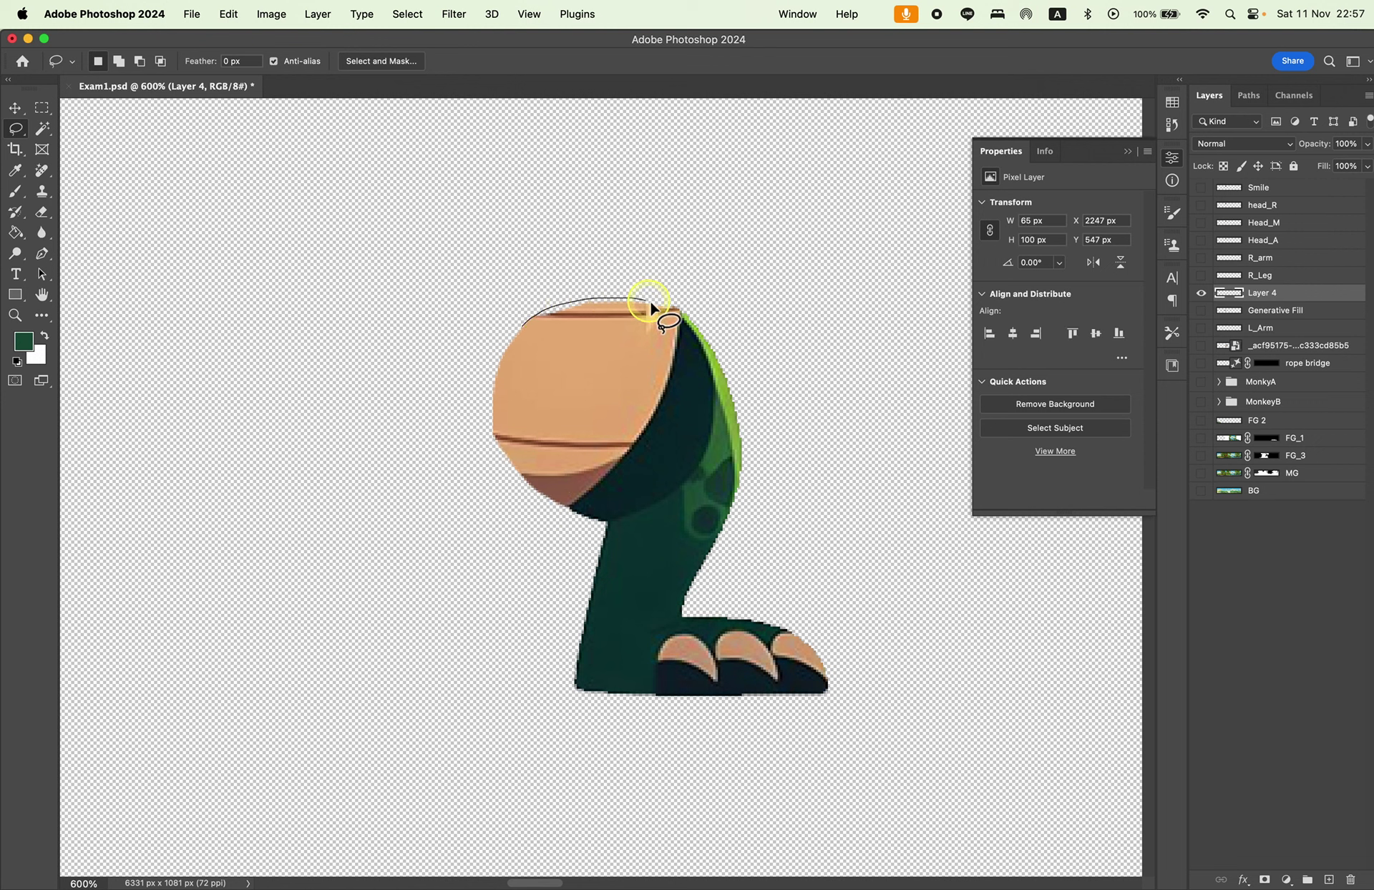
{"action": "left_click_drag", "start_coordinate": [558, 237], "coordinate": [554, 239]}
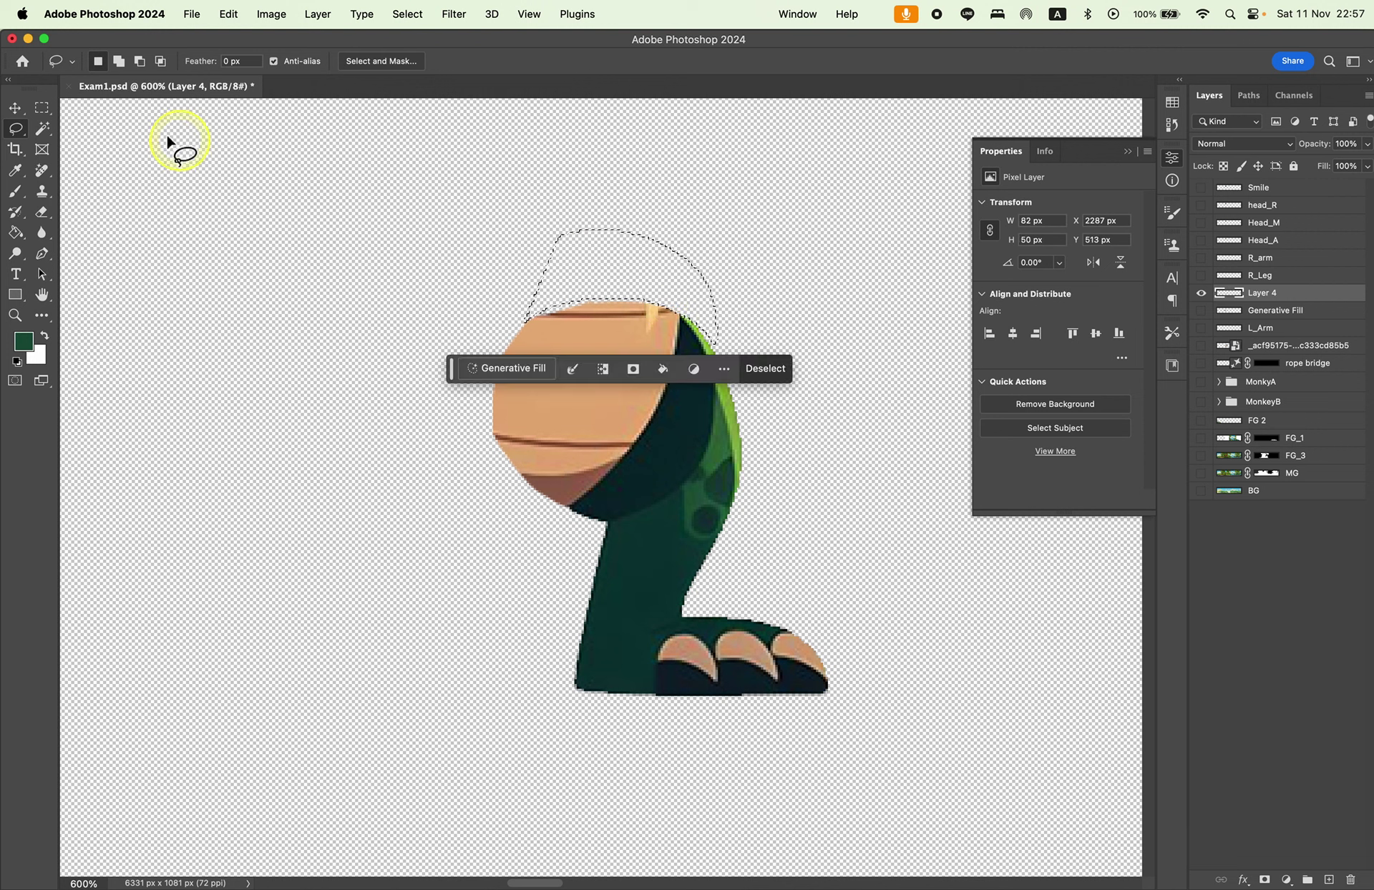
{"action": "left_click", "coordinate": [15, 107]}
{"action": "left_click", "coordinate": [129, 216]}
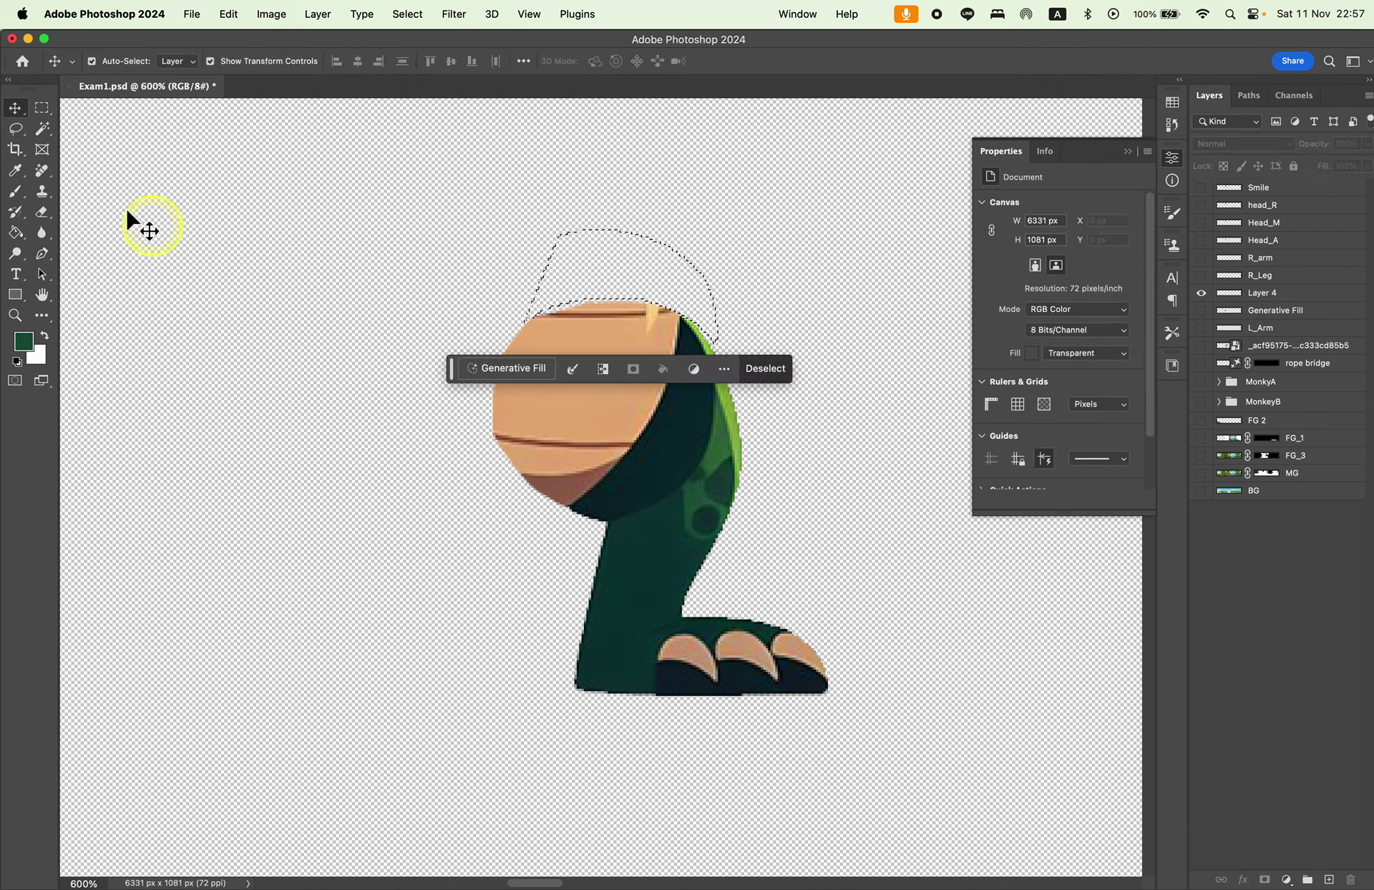
{"action": "left_click", "coordinate": [42, 108]}
{"action": "left_click", "coordinate": [313, 265]}
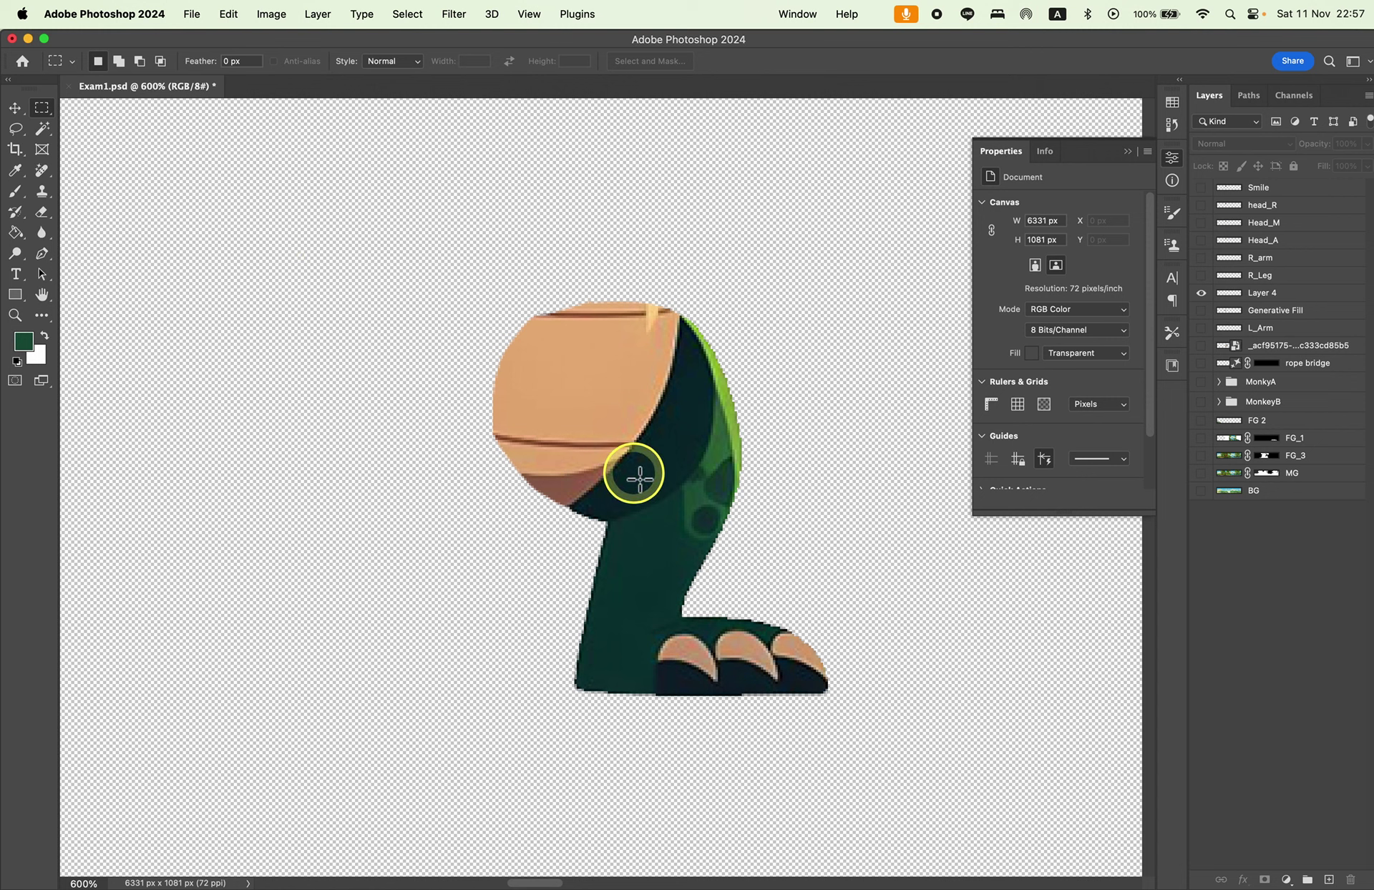
Sample the dinosaur's dark teal, brush a trial stroke over the tan top, then delete it.
{"action": "key", "text": "i"}
{"action": "left_click", "coordinate": [693, 435]}
{"action": "key", "text": "b"}
{"action": "left_click_drag", "start_coordinate": [690, 428], "coordinate": [608, 303]}
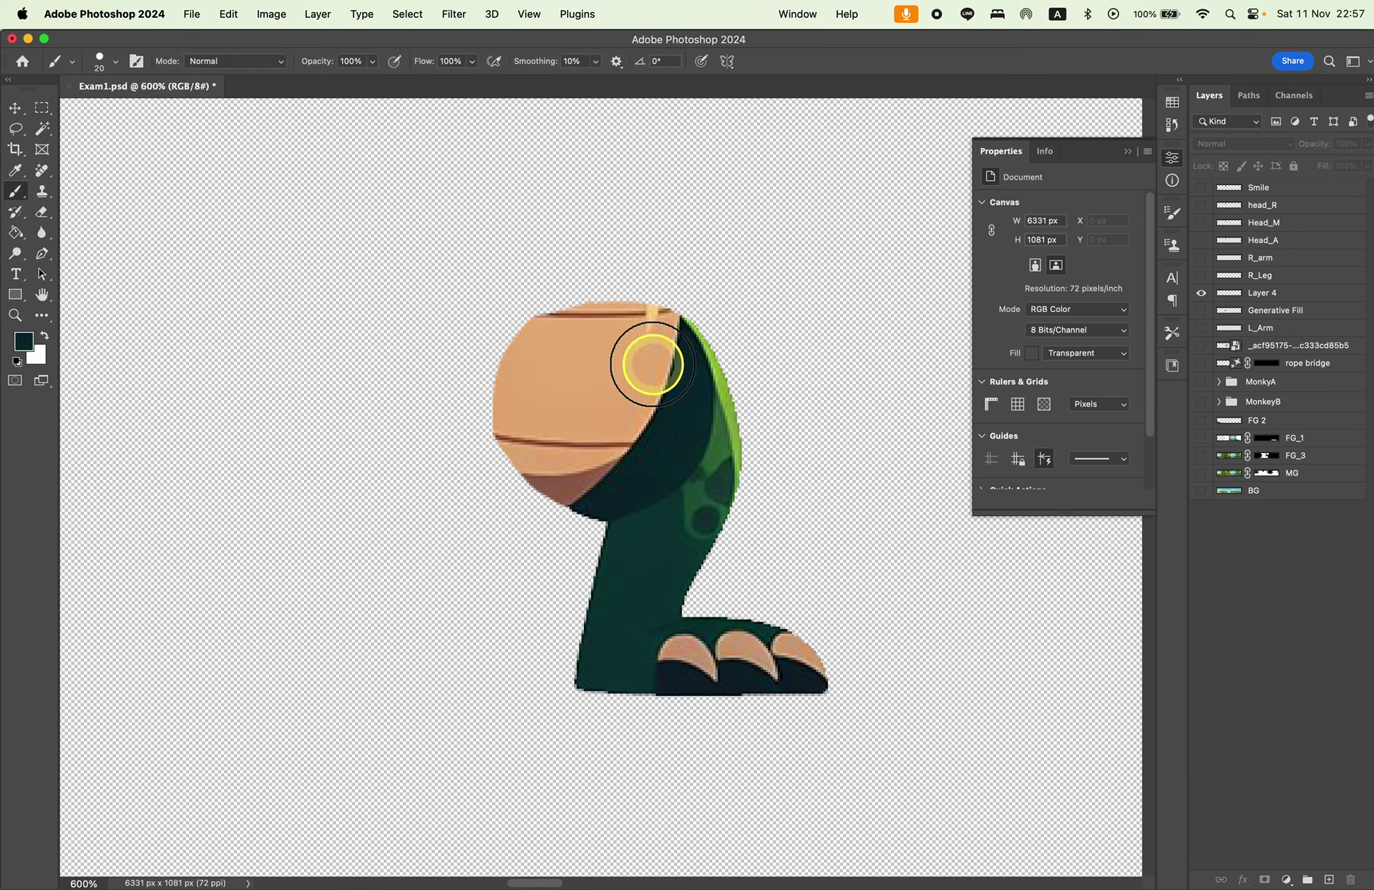
{"action": "key", "text": "Delete"}
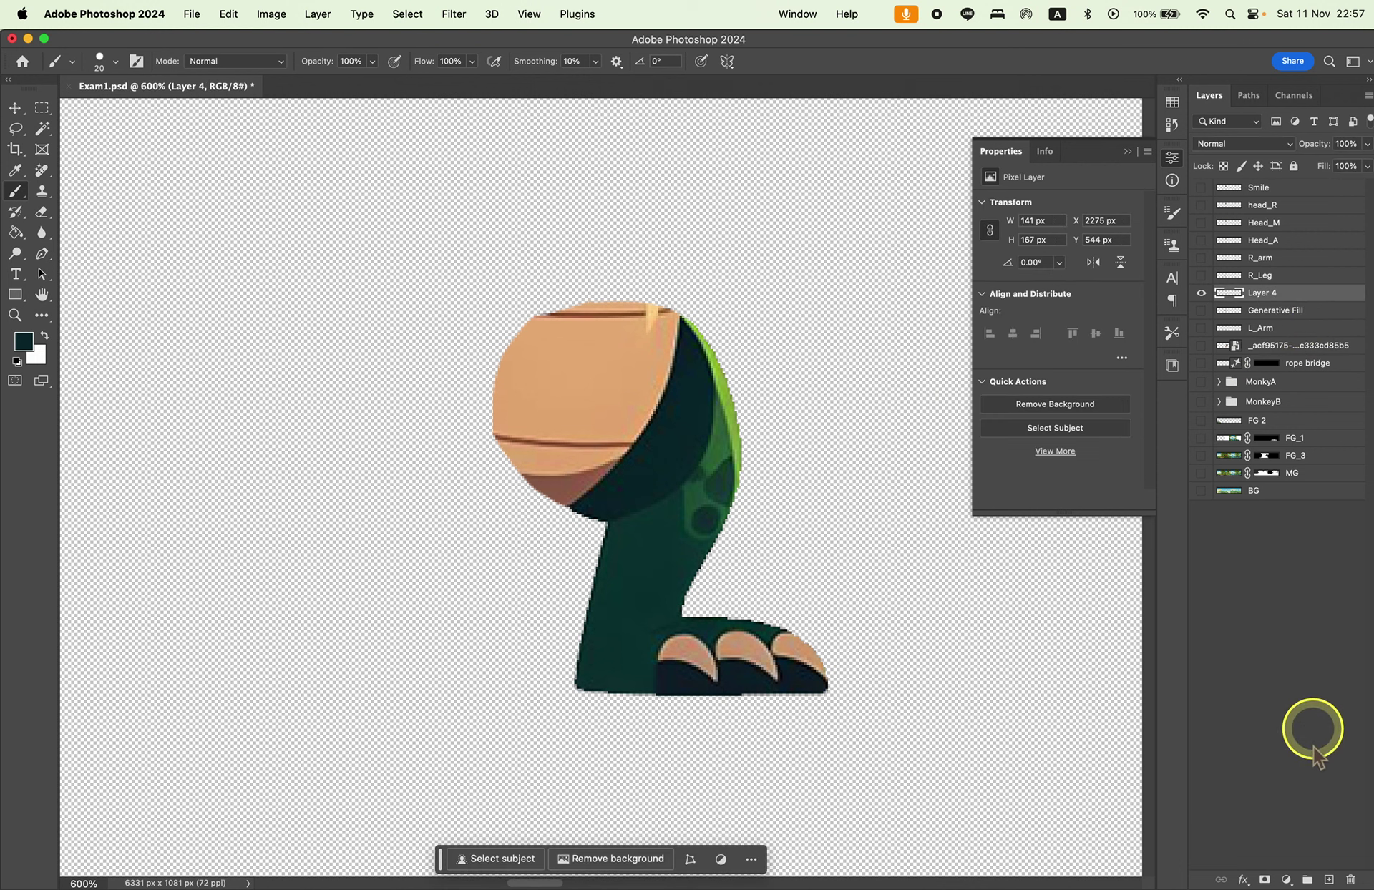
Add Layer 5 clipped to Layer 4 and paint dark green over the tan top.
{"action": "left_click", "coordinate": [1329, 880]}
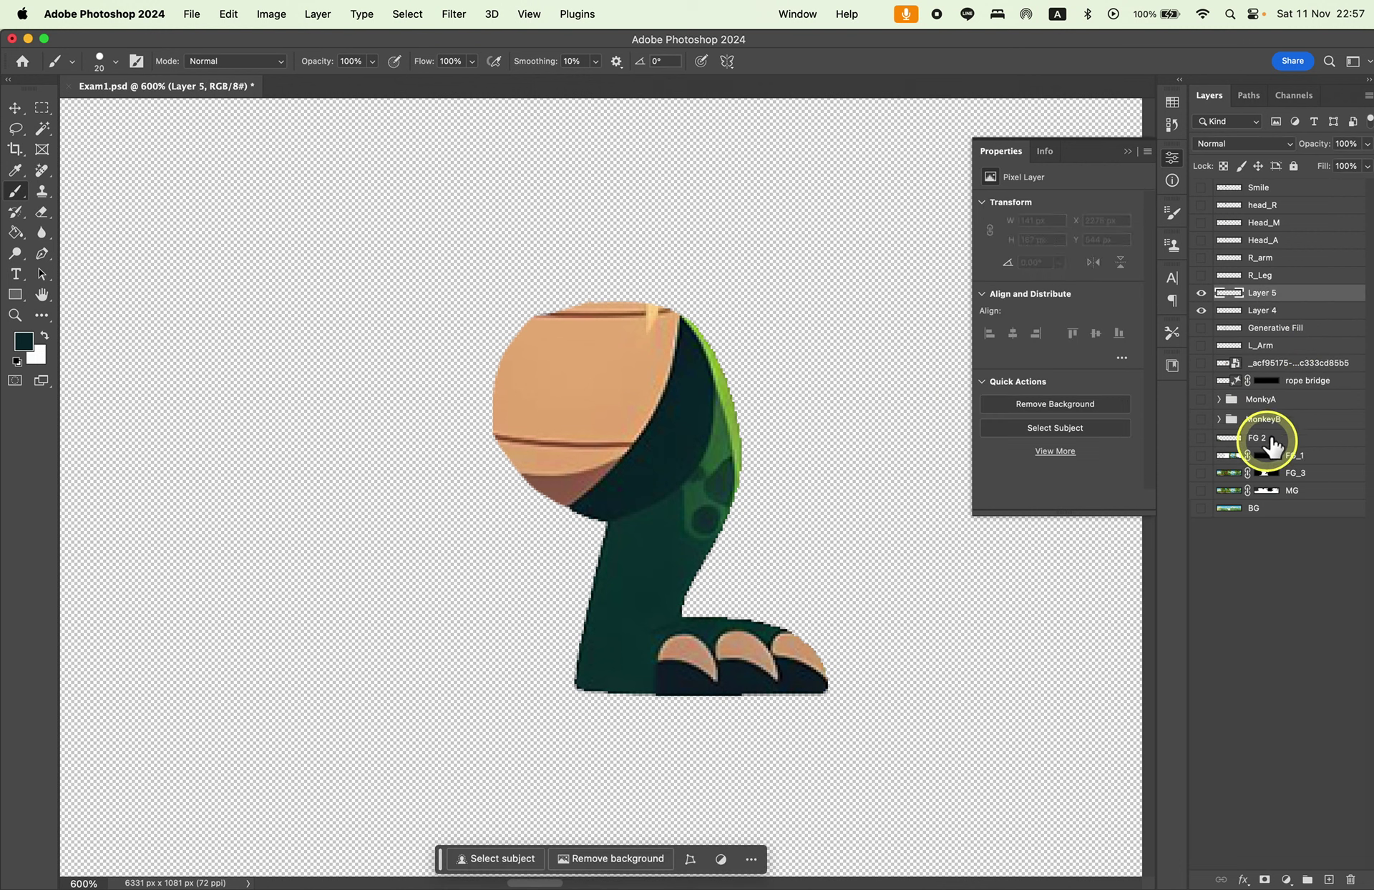
{"action": "right_click", "coordinate": [1282, 297]}
{"action": "left_click", "coordinate": [1208, 509]}
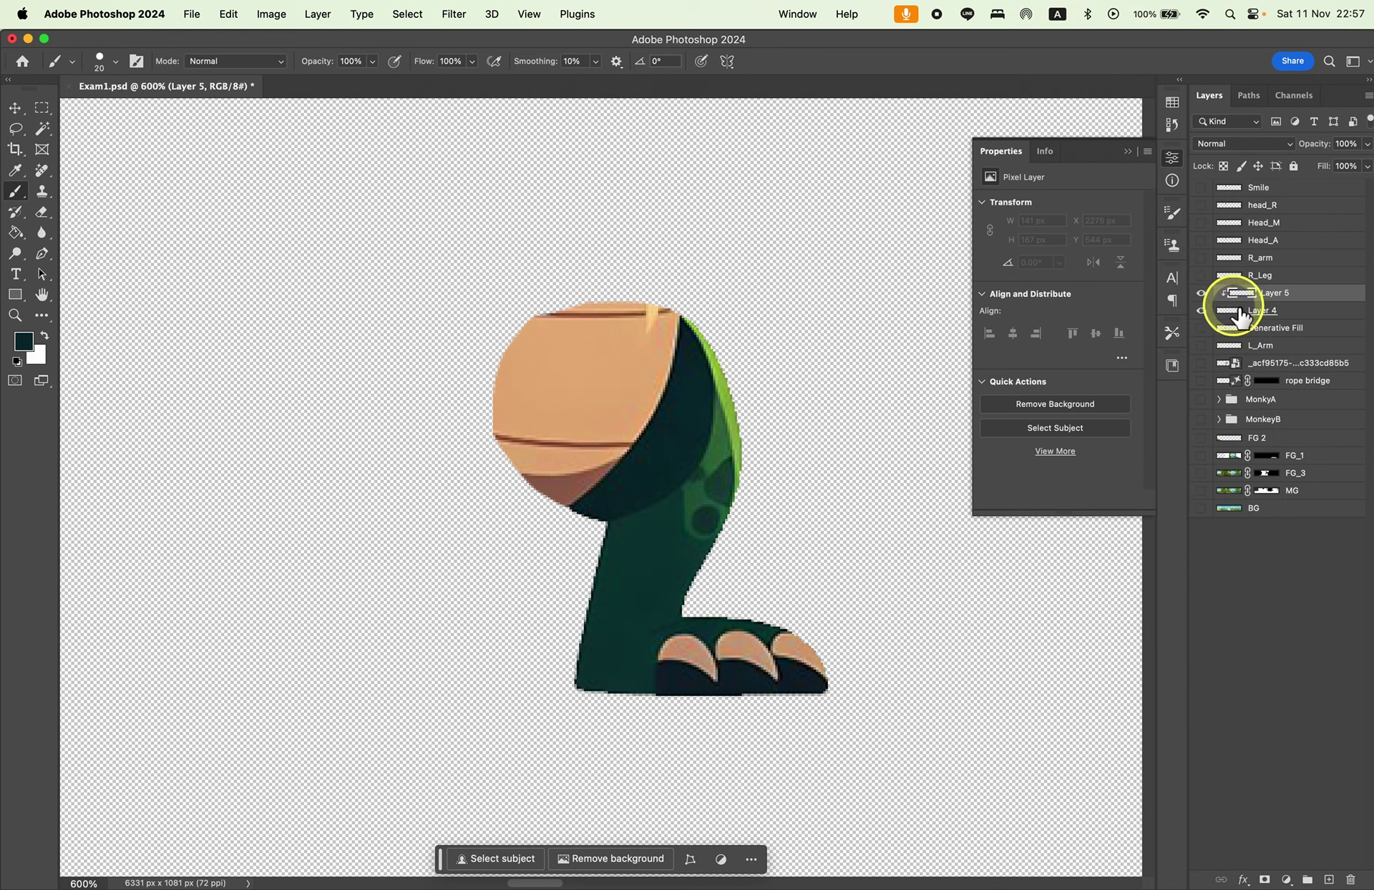
{"action": "mouse_move", "coordinate": [669, 370]}
{"action": "left_mouse_down"}
{"action": "mouse_move", "coordinate": [525, 393]}
{"action": "mouse_move", "coordinate": [506, 420]}
{"action": "mouse_move", "coordinate": [516, 442]}
{"action": "mouse_move", "coordinate": [561, 387]}
{"action": "mouse_move", "coordinate": [585, 435]}
{"action": "mouse_move", "coordinate": [629, 423]}
{"action": "mouse_move", "coordinate": [657, 350]}
{"action": "left_mouse_up"}
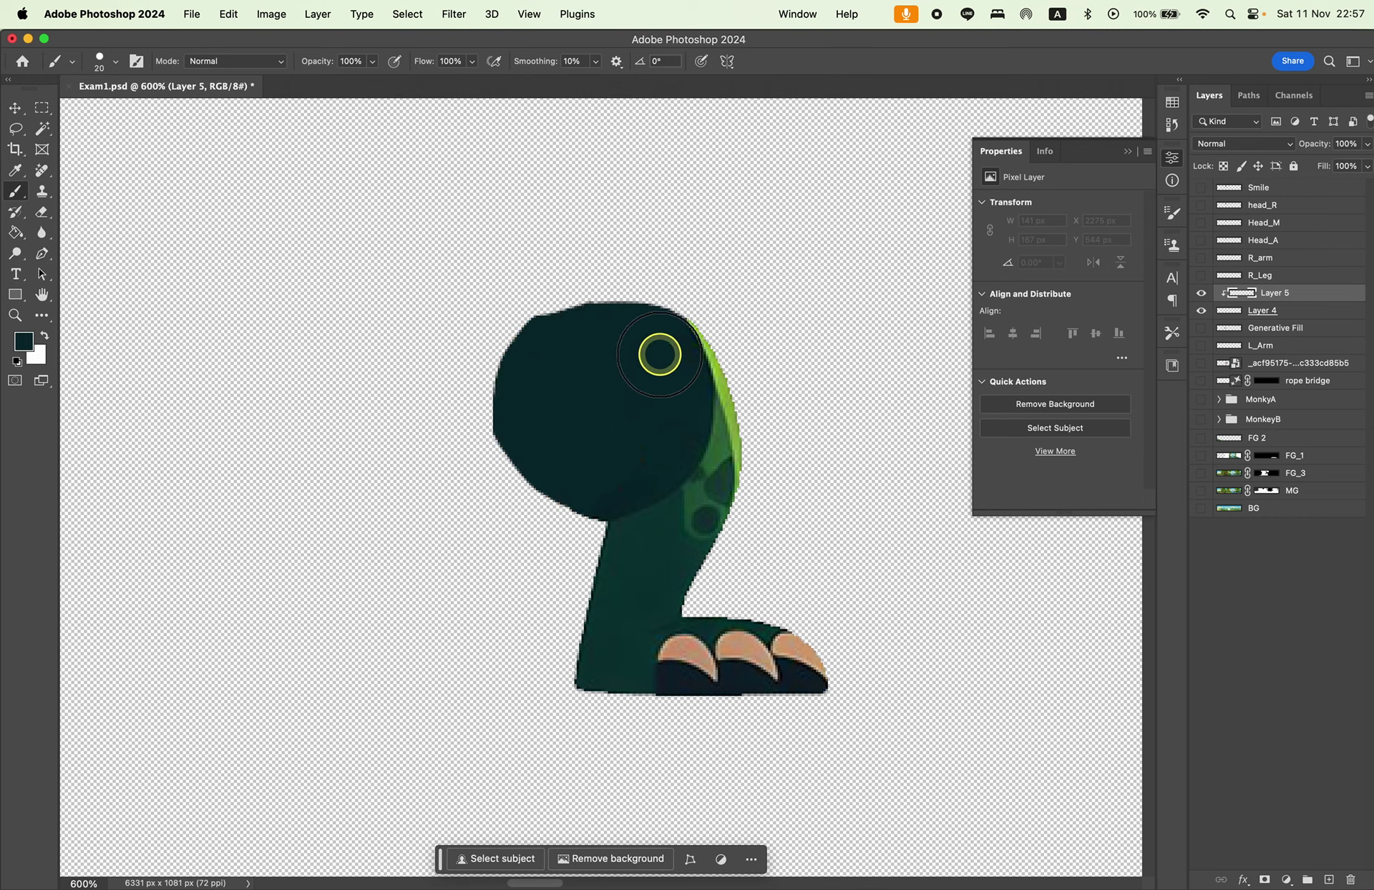
Merge Layers 4 and 5 into one layer and show the Generative Fill body.
{"action": "left_click", "coordinate": [1303, 309], "text": "shift"}
{"action": "right_click", "coordinate": [1331, 297]}
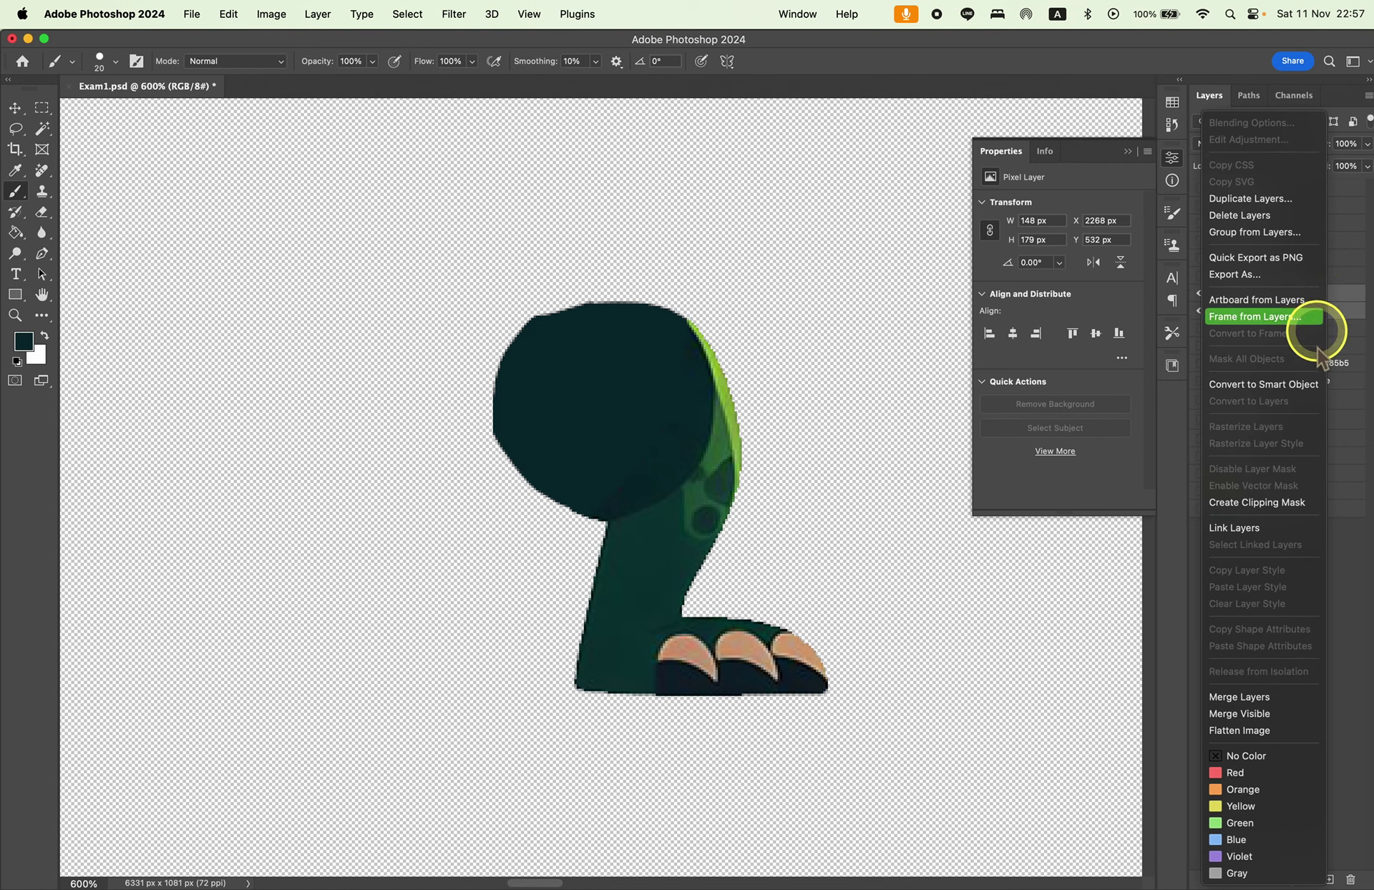
{"action": "left_click", "coordinate": [1259, 700]}
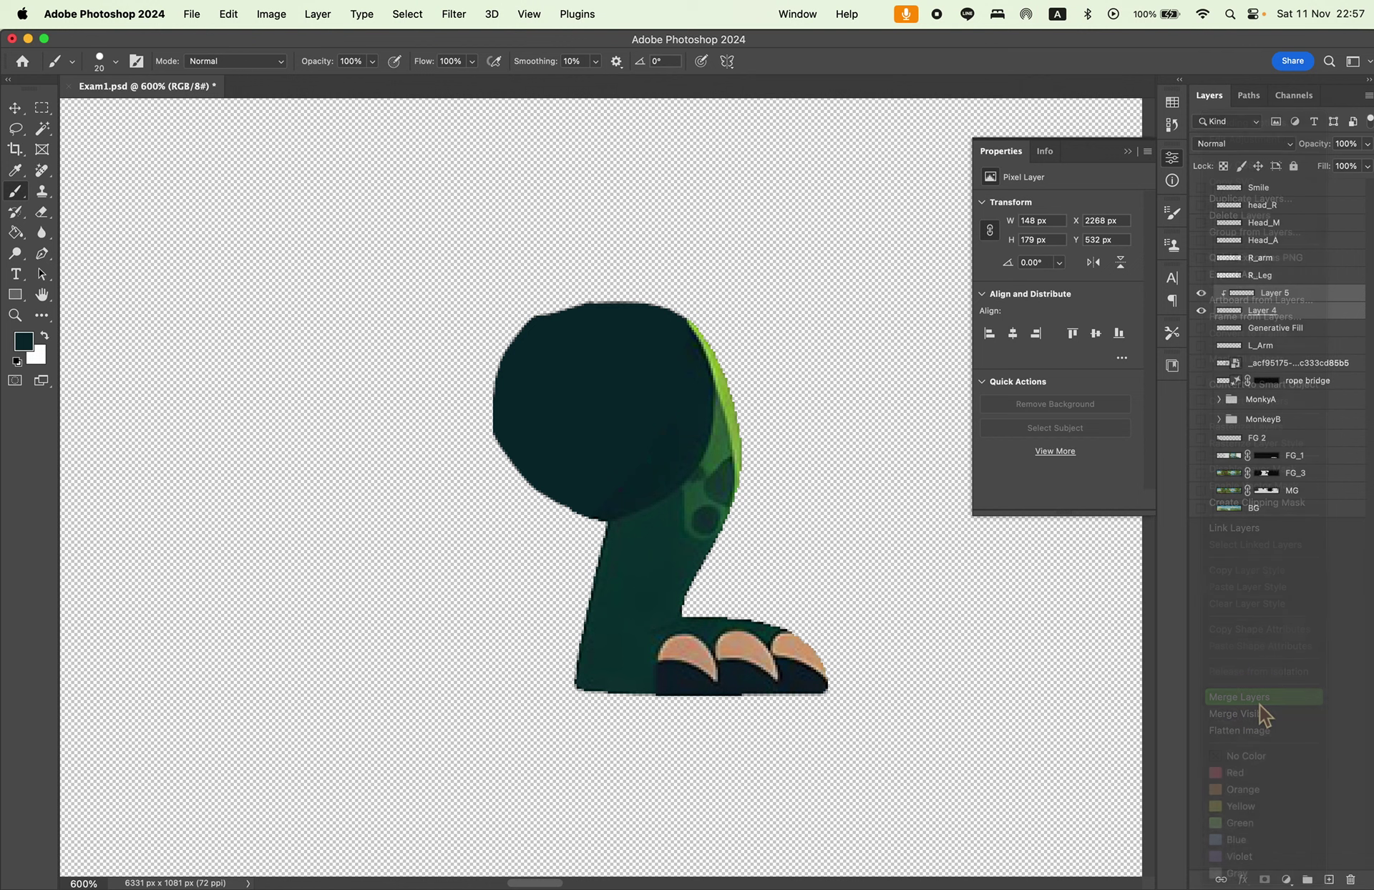
{"action": "left_click", "coordinate": [1202, 294]}
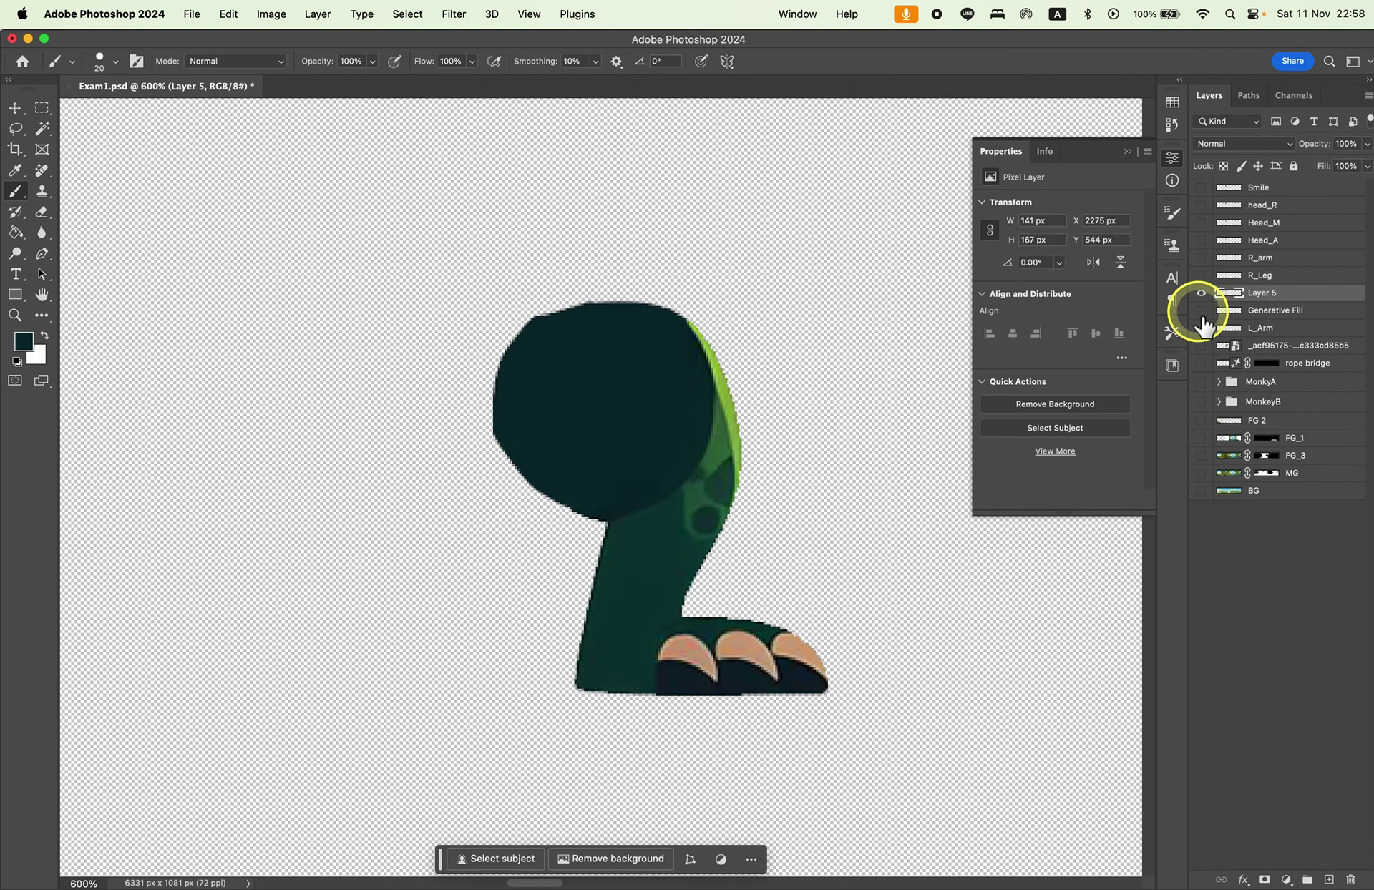
{"action": "left_click", "coordinate": [1201, 293]}
Rename Layer 5 to L_Leg, move it under Generative Fill, and briefly view Generative Fill alone.
{"action": "left_click", "coordinate": [1202, 293]}
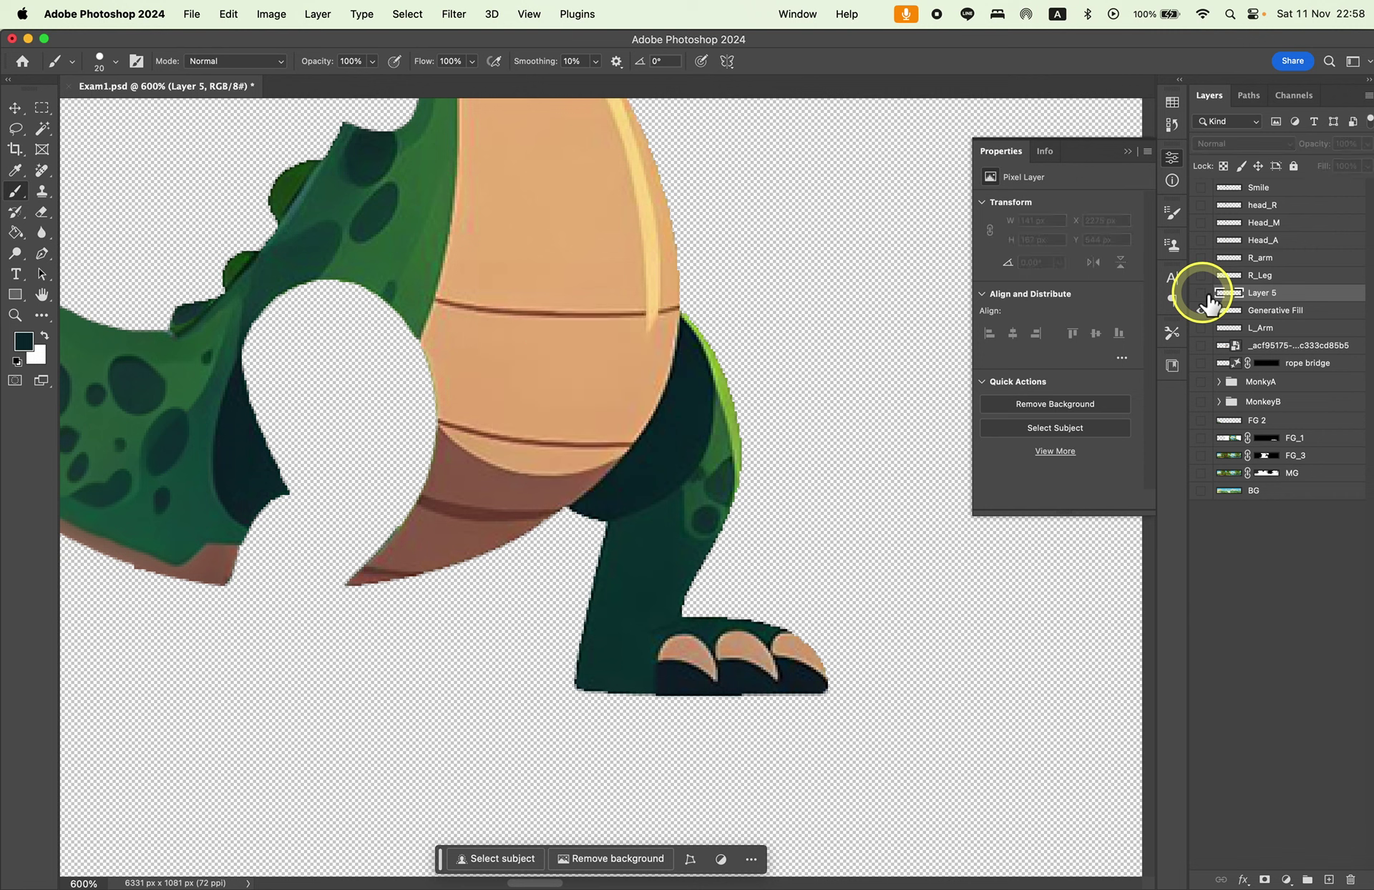
{"action": "double_click", "coordinate": [1263, 293]}
{"action": "type", "text": "L_Leg"}
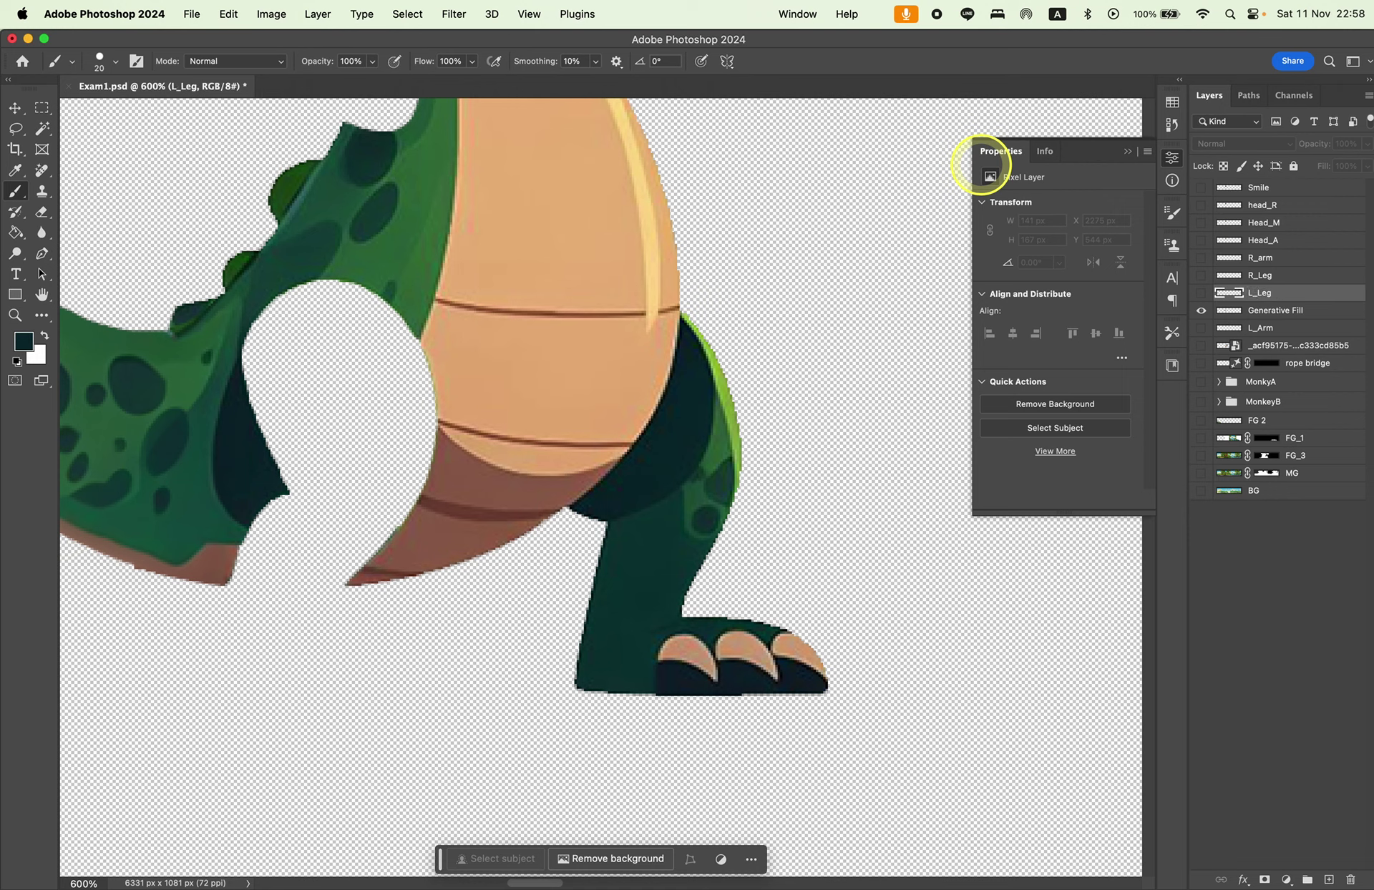
{"action": "mouse_move", "coordinate": [1289, 293]}
{"action": "left_mouse_down"}
{"action": "mouse_move", "coordinate": [1294, 323]}
{"action": "mouse_move", "coordinate": [1285, 311]}
{"action": "left_mouse_up"}
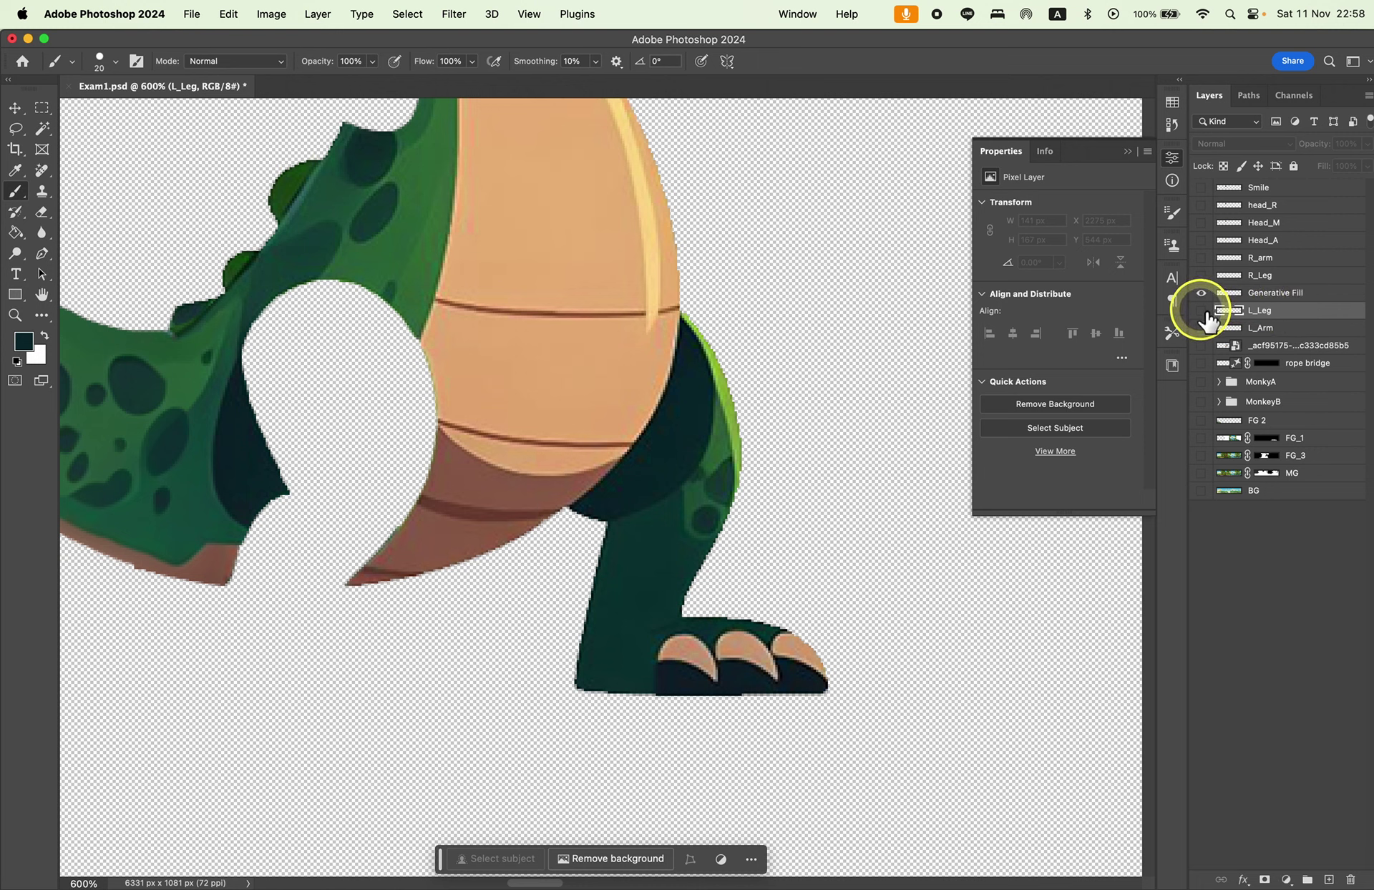
{"action": "left_click", "coordinate": [1281, 295]}
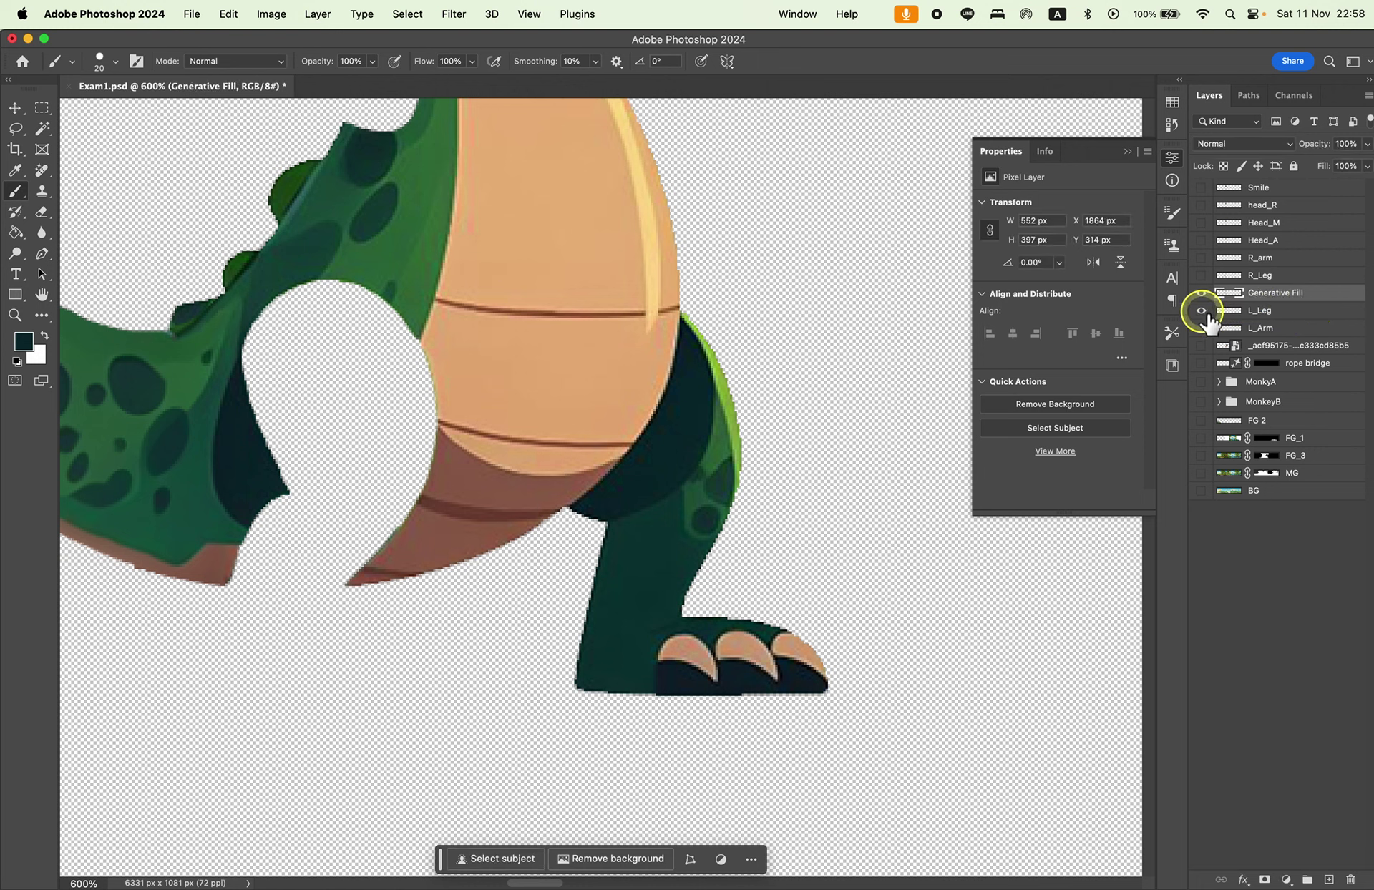
{"action": "left_click", "coordinate": [1203, 300], "text": "alt"}
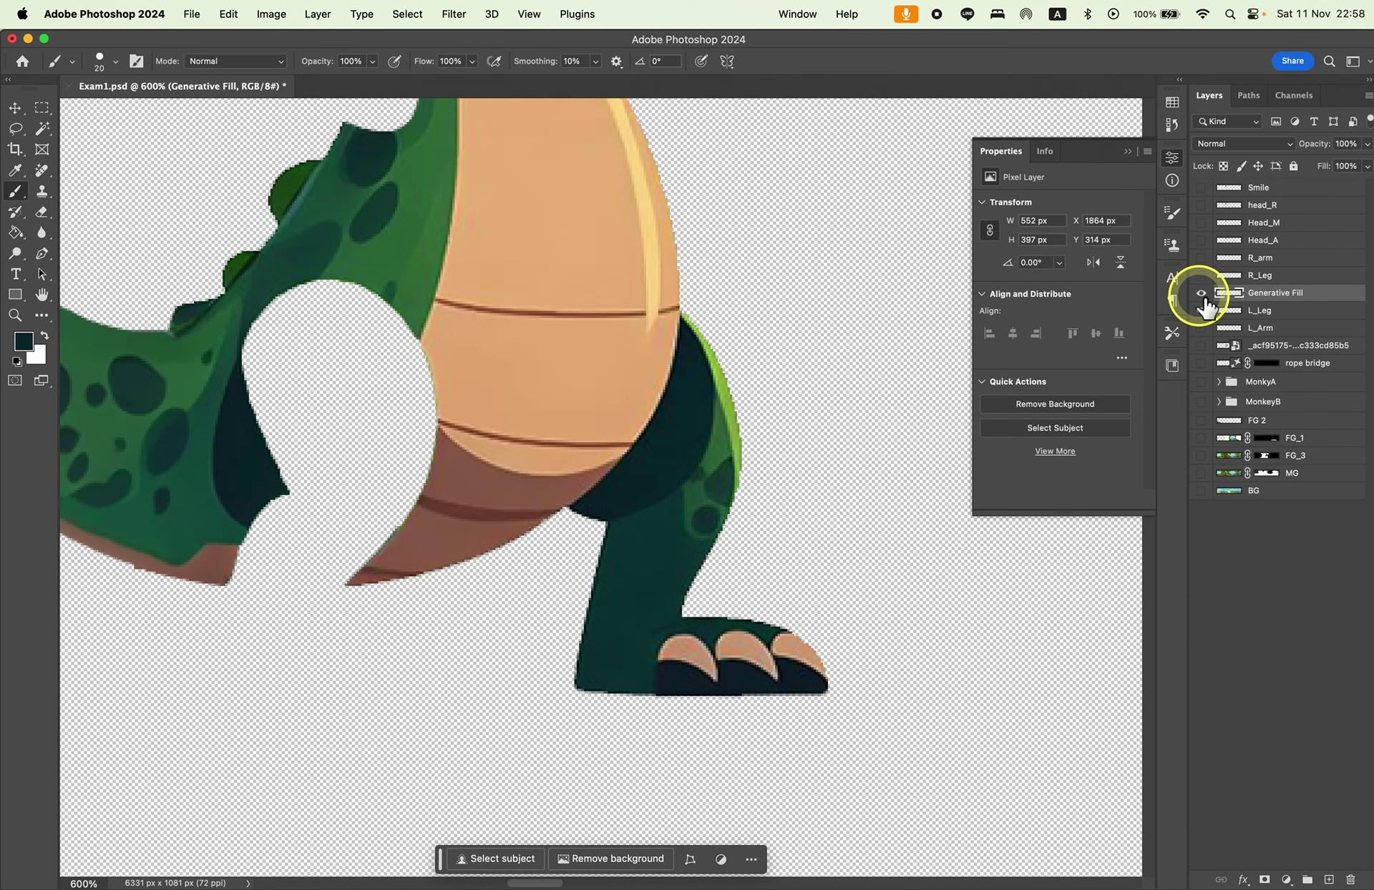
{"action": "left_click", "coordinate": [1203, 299], "text": "alt"}
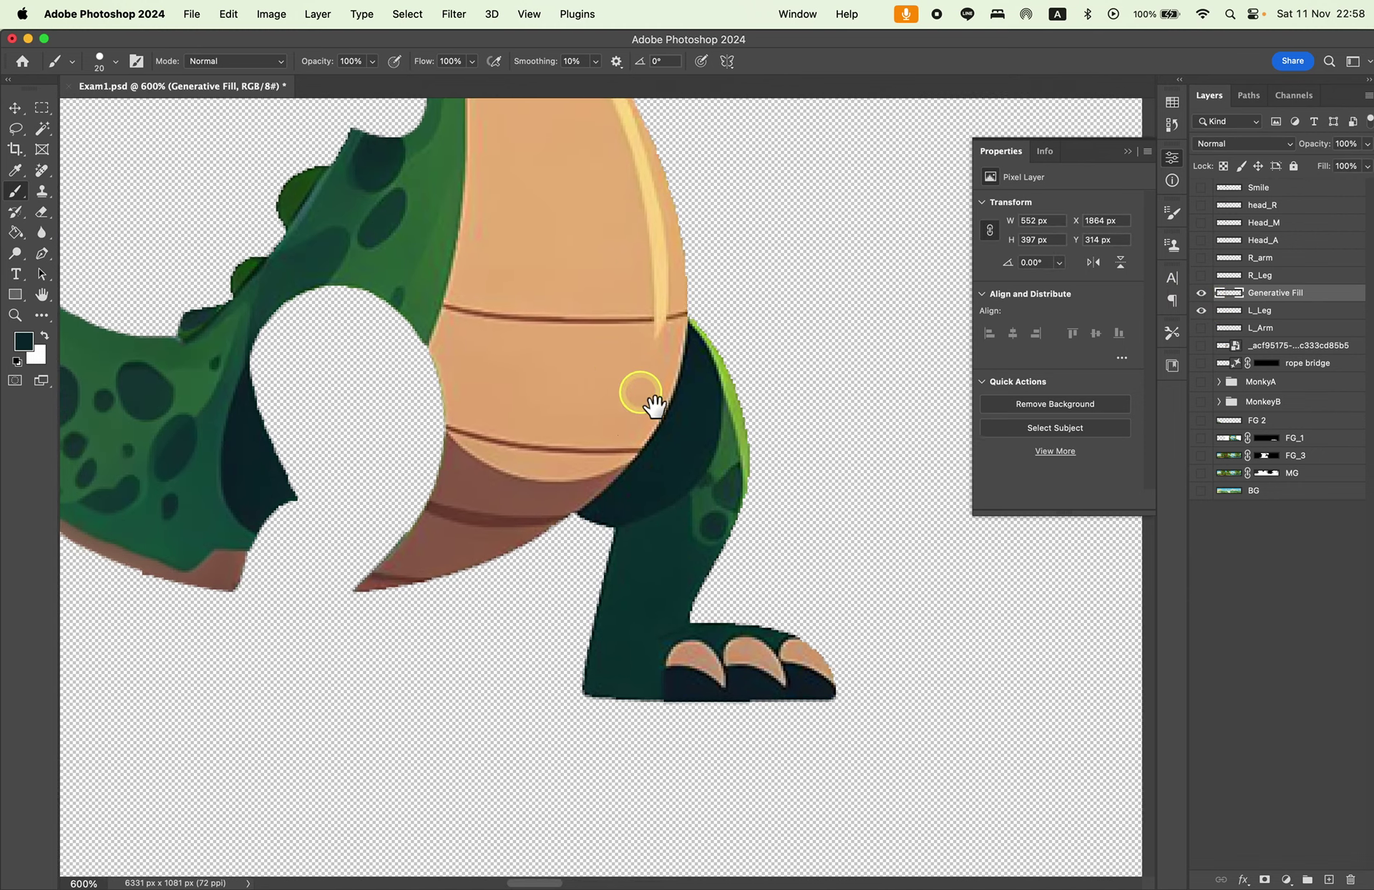
Zoom to the top of the dinosaur's neck and check the body and head layers' visibility.
{"action": "mouse_move", "coordinate": [651, 398]}
{"action": "left_mouse_down"}
{"action": "mouse_move", "coordinate": [737, 712]}
{"action": "mouse_move", "coordinate": [764, 681]}
{"action": "left_mouse_up"}
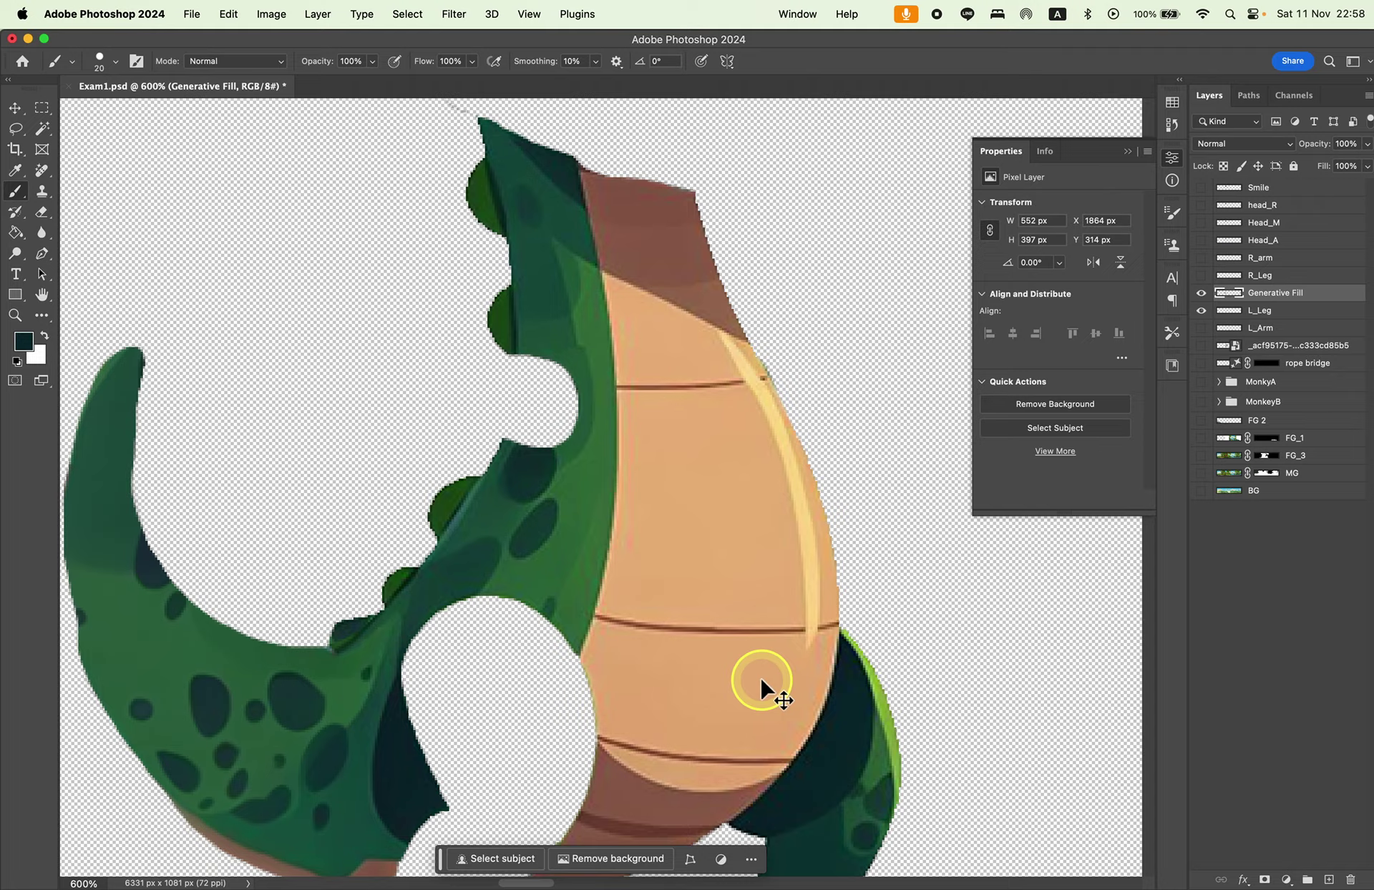
{"action": "key", "text": "super+minus"}
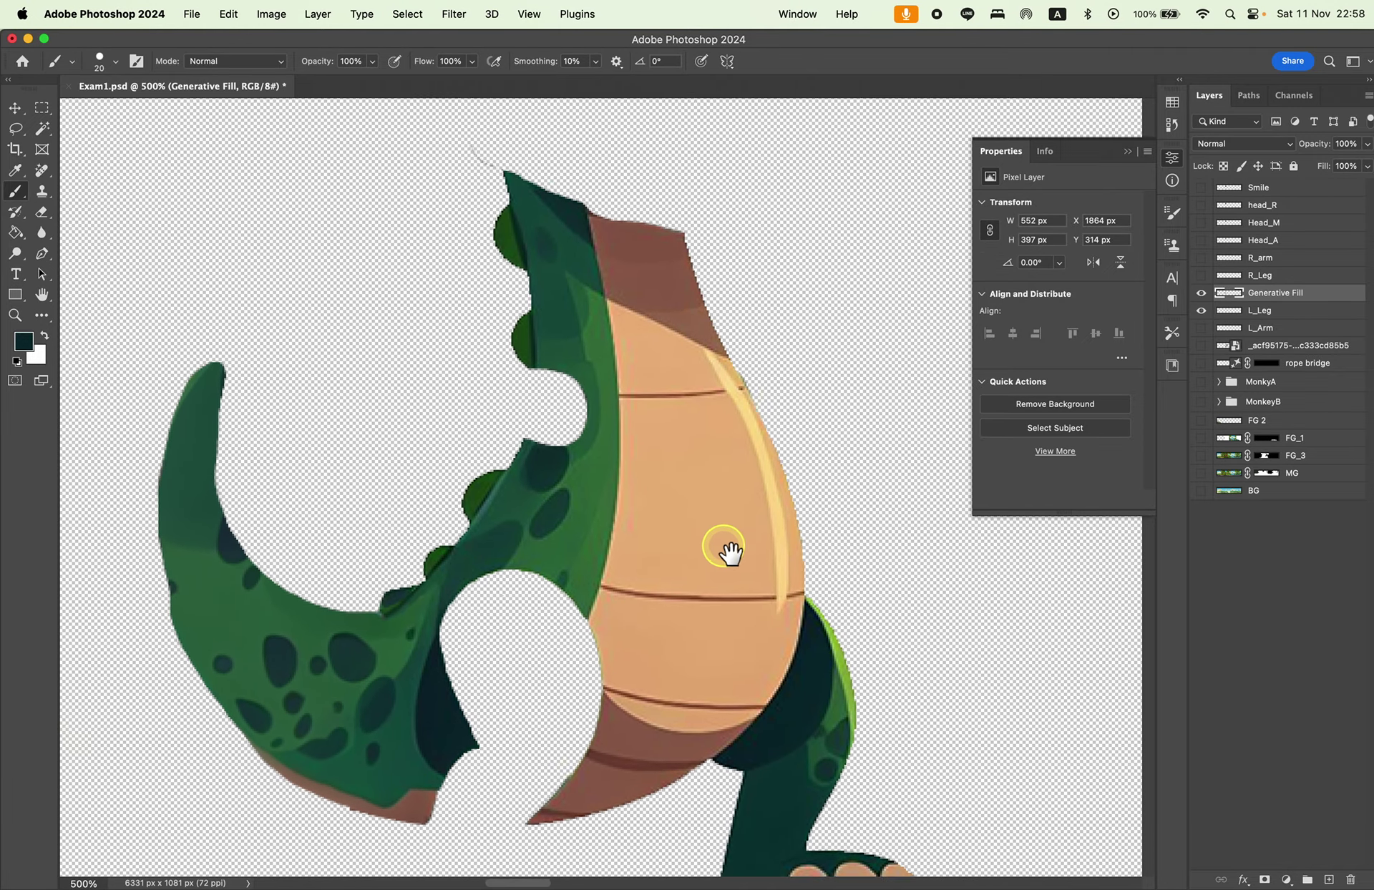
{"action": "left_click_drag", "start_coordinate": [723, 567], "coordinate": [746, 611]}
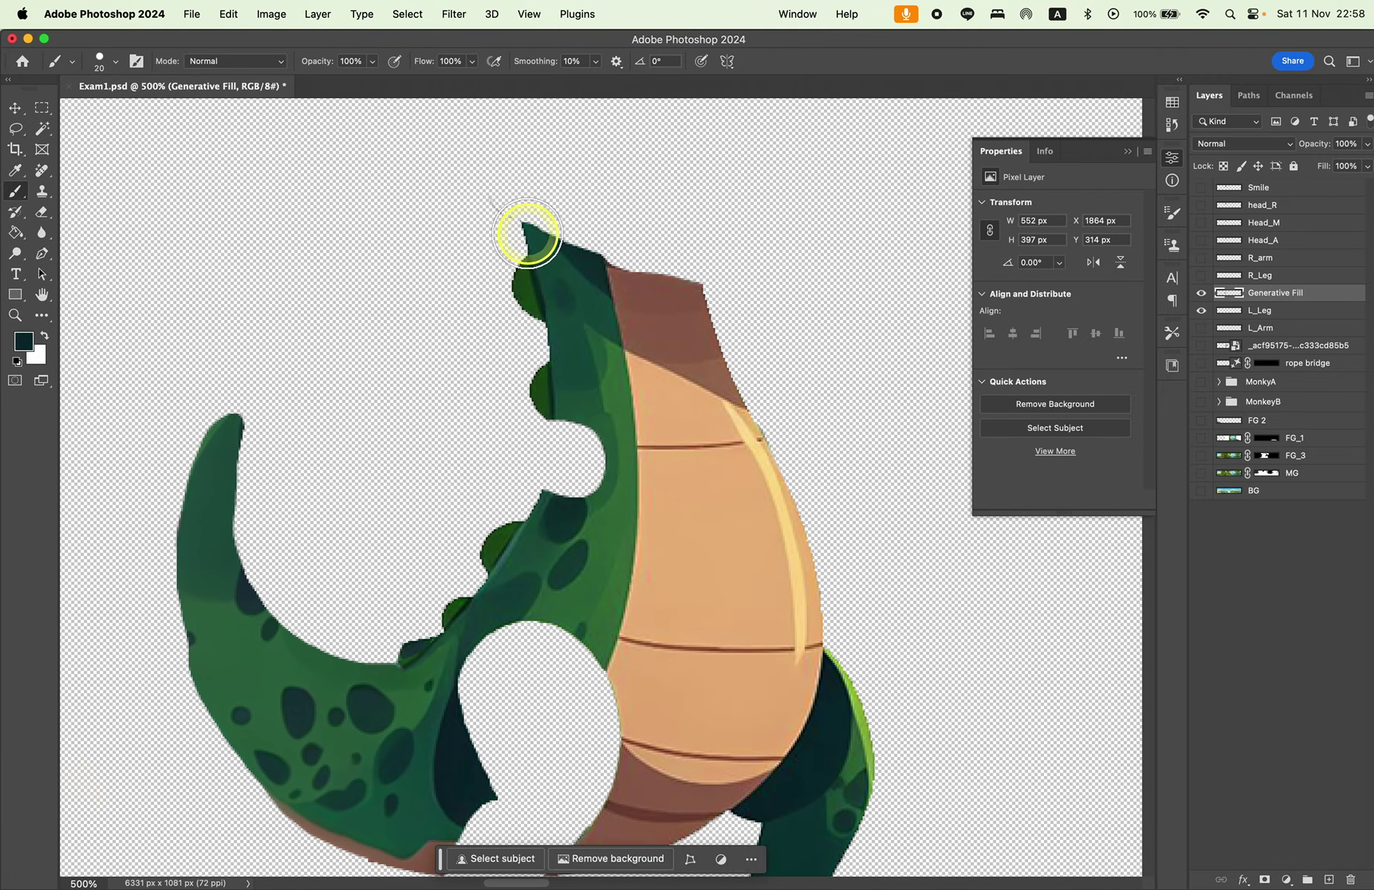
{"action": "left_click", "coordinate": [15, 129]}
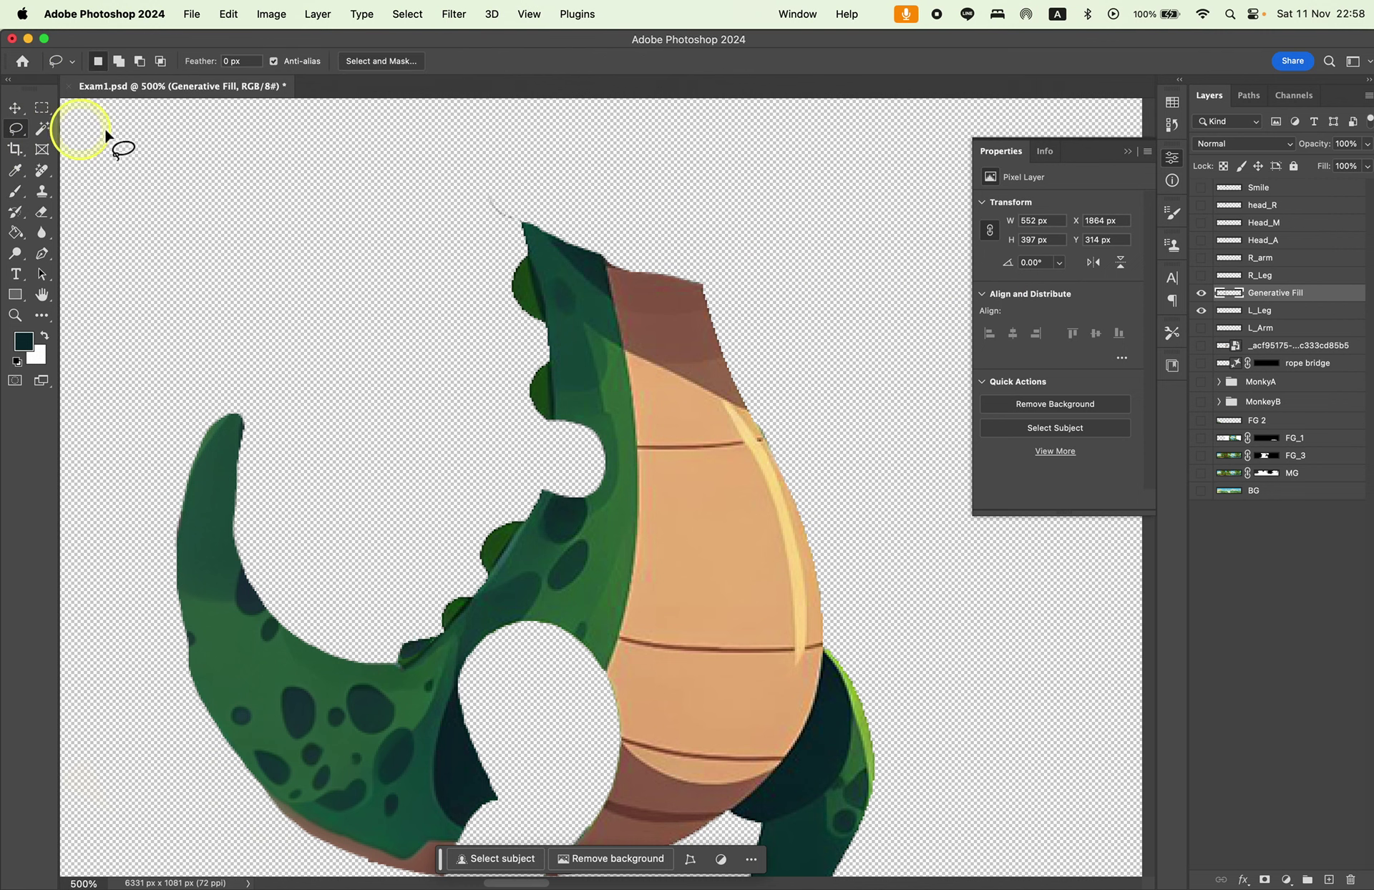
{"action": "left_click", "coordinate": [1200, 293]}
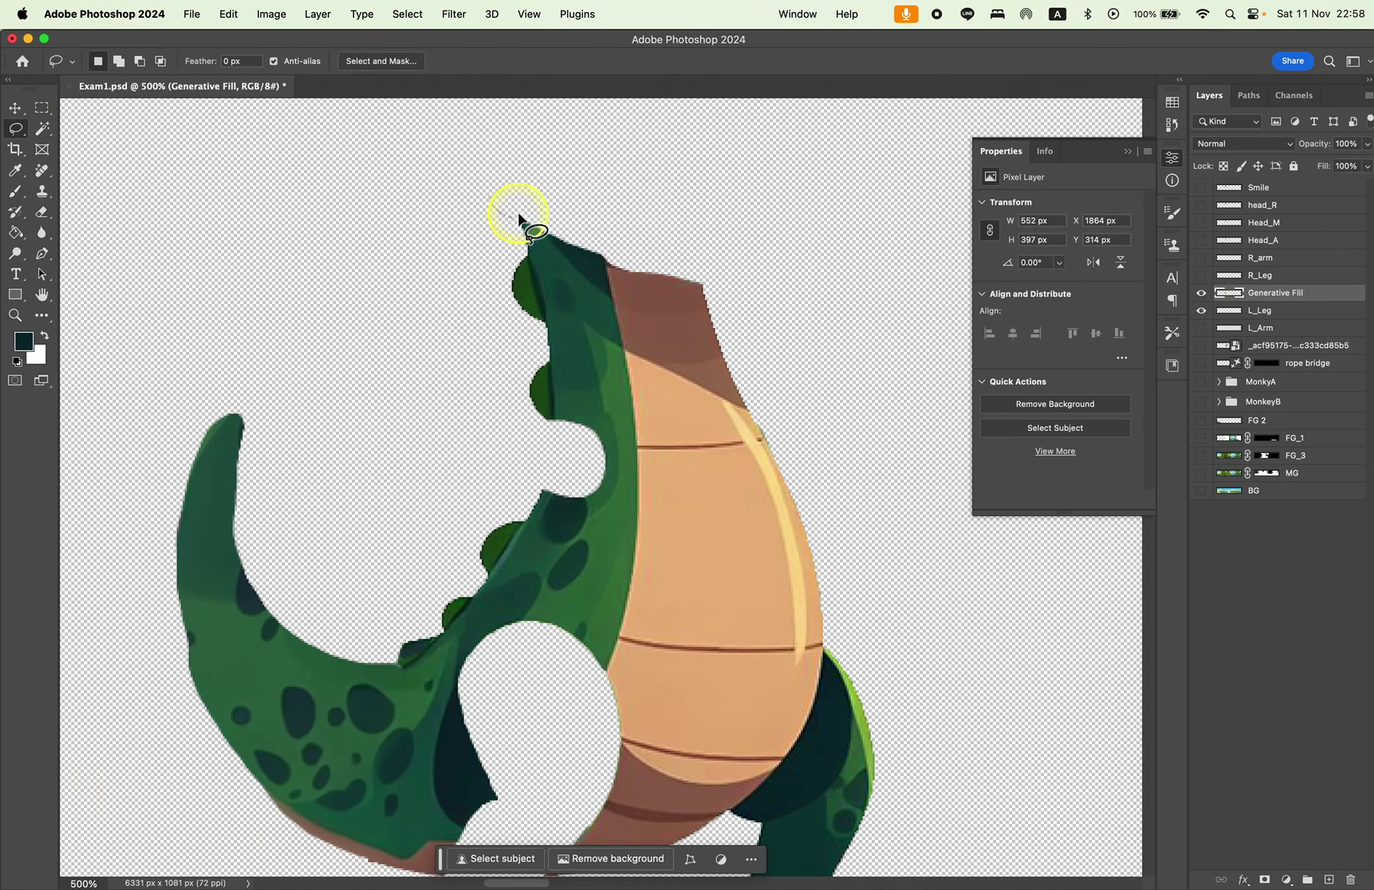
{"action": "scroll", "coordinate": [587, 265], "scroll_direction": "up", "scroll_amount": 3}
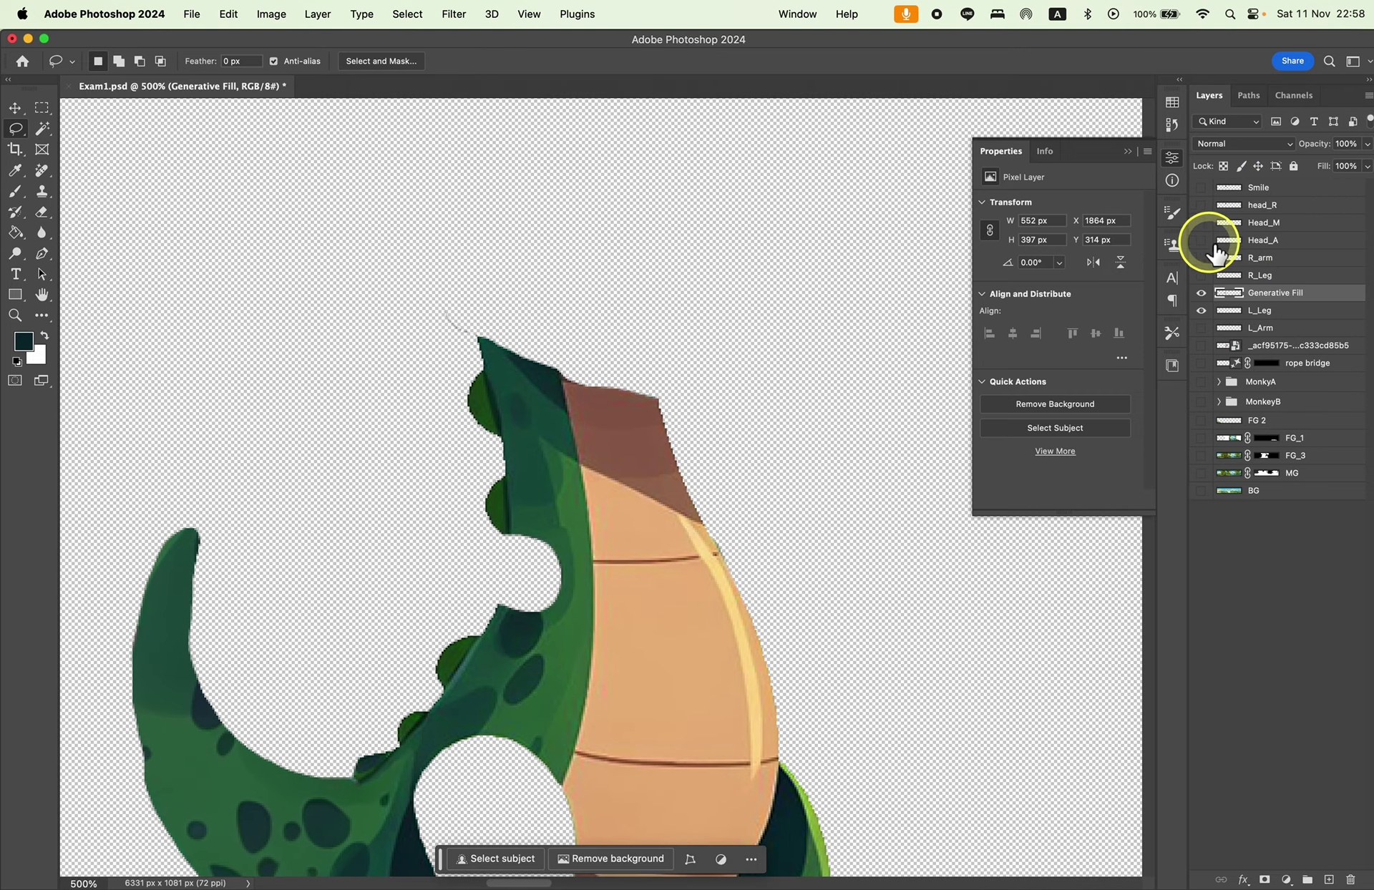
{"action": "left_click", "coordinate": [1200, 240]}
{"action": "left_click", "coordinate": [1200, 222]}
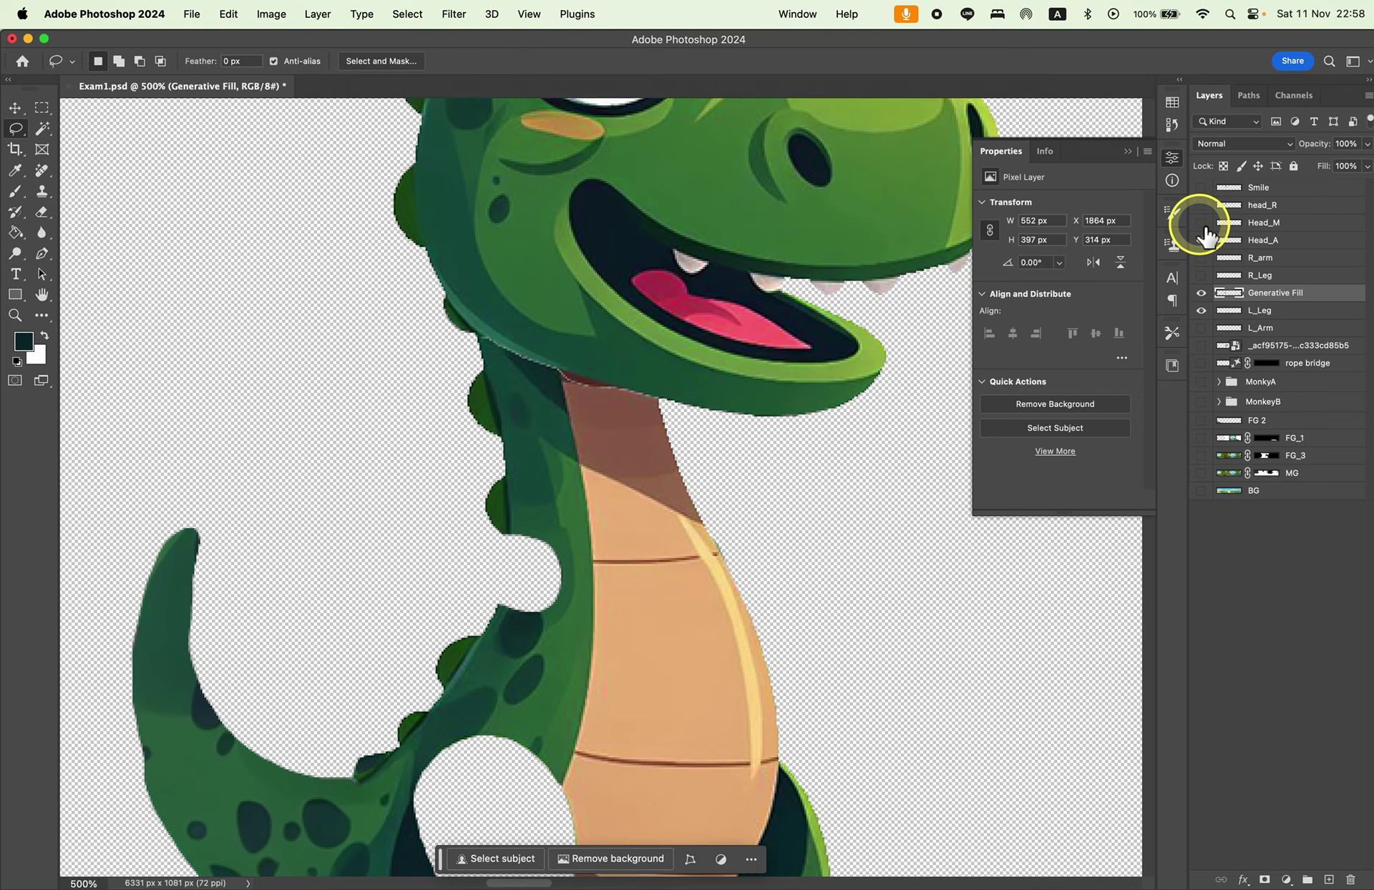
{"action": "scroll", "coordinate": [660, 486], "scroll_direction": "right", "scroll_amount": 1}
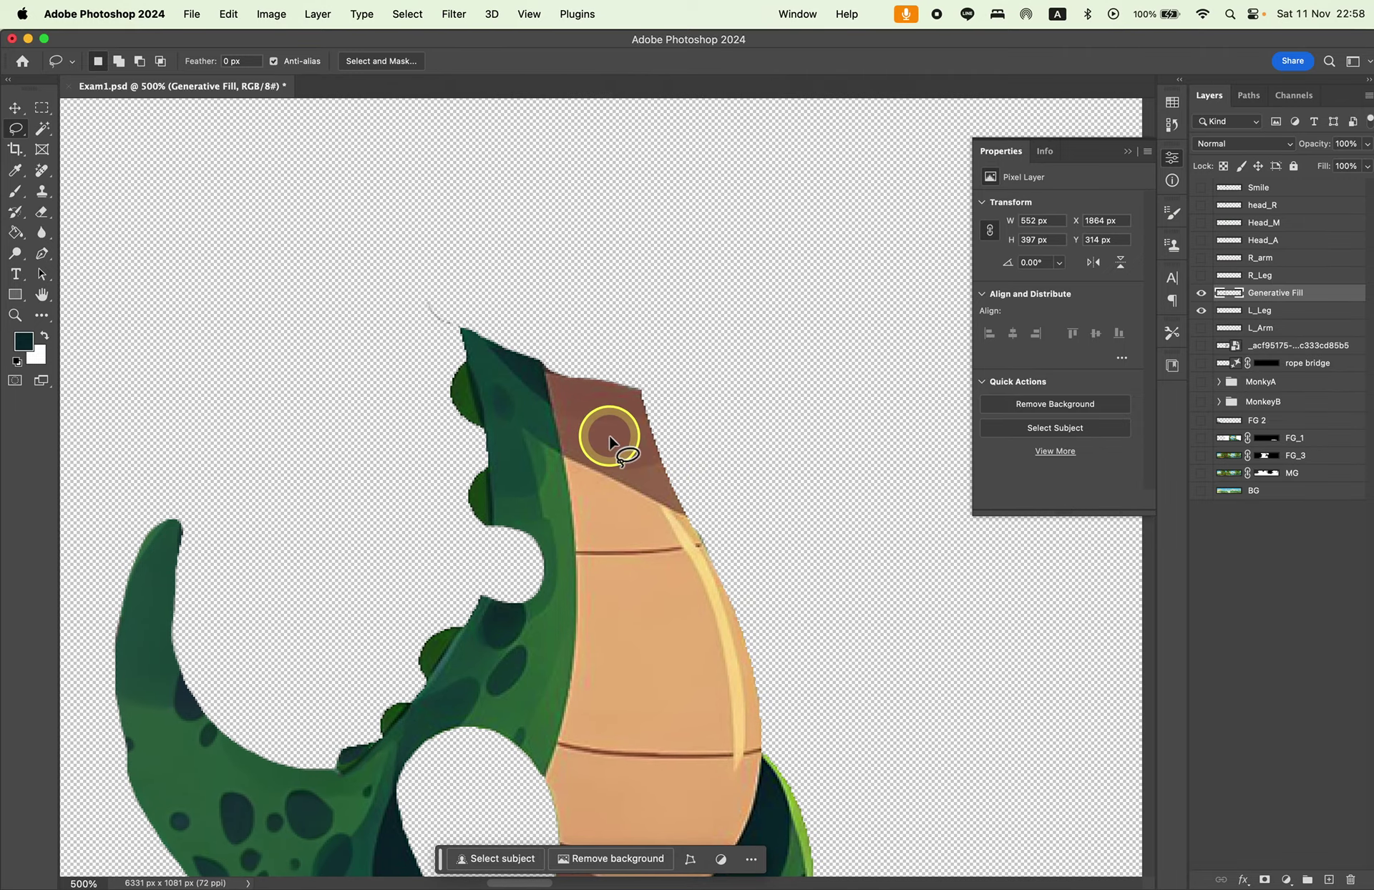
Lasso the neck top and run Generative Fill with an empty prompt.
{"action": "left_click", "coordinate": [465, 336]}
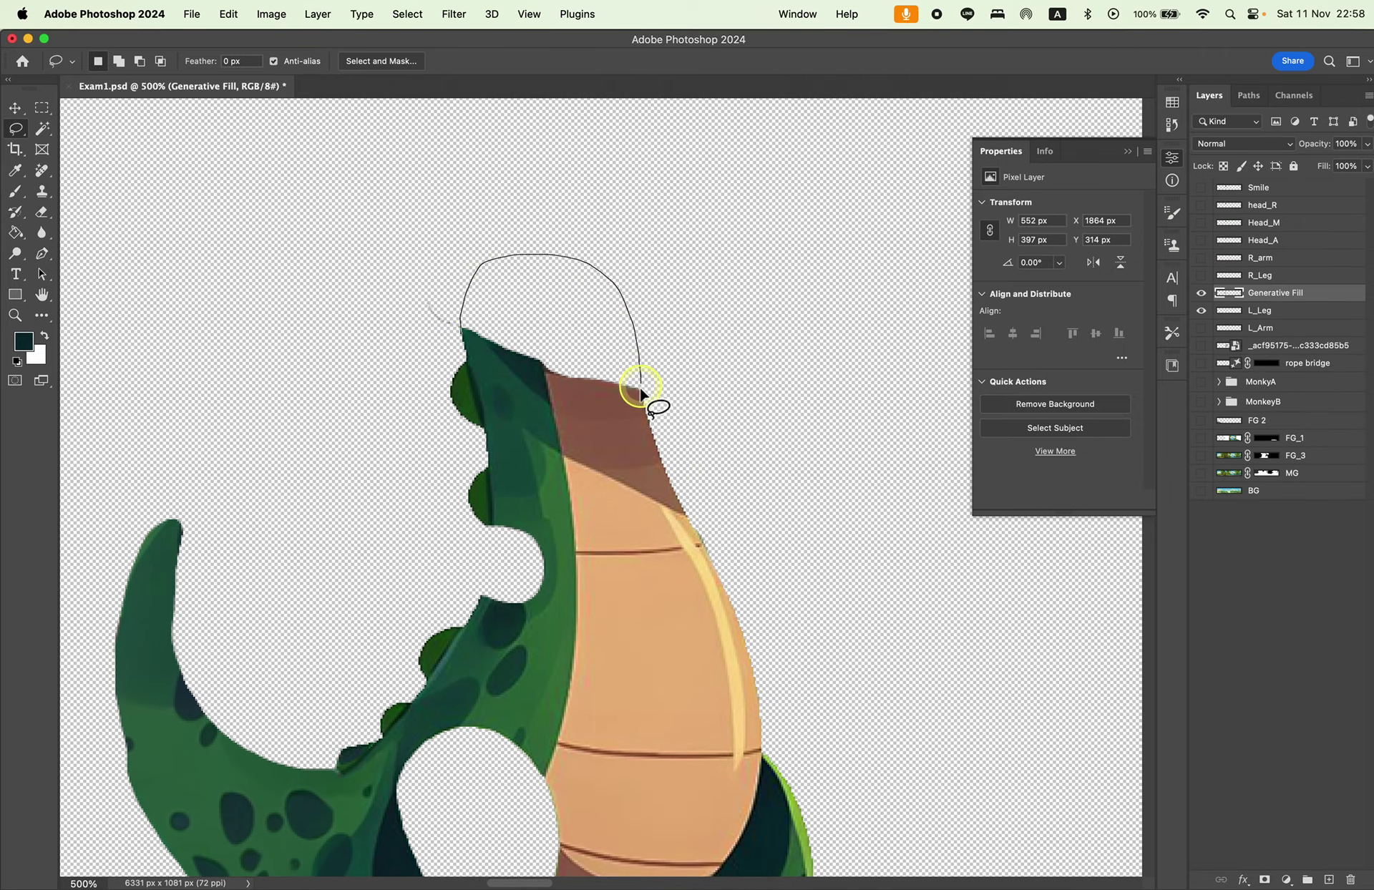
{"action": "left_click_drag", "start_coordinate": [465, 345], "coordinate": [466, 334]}
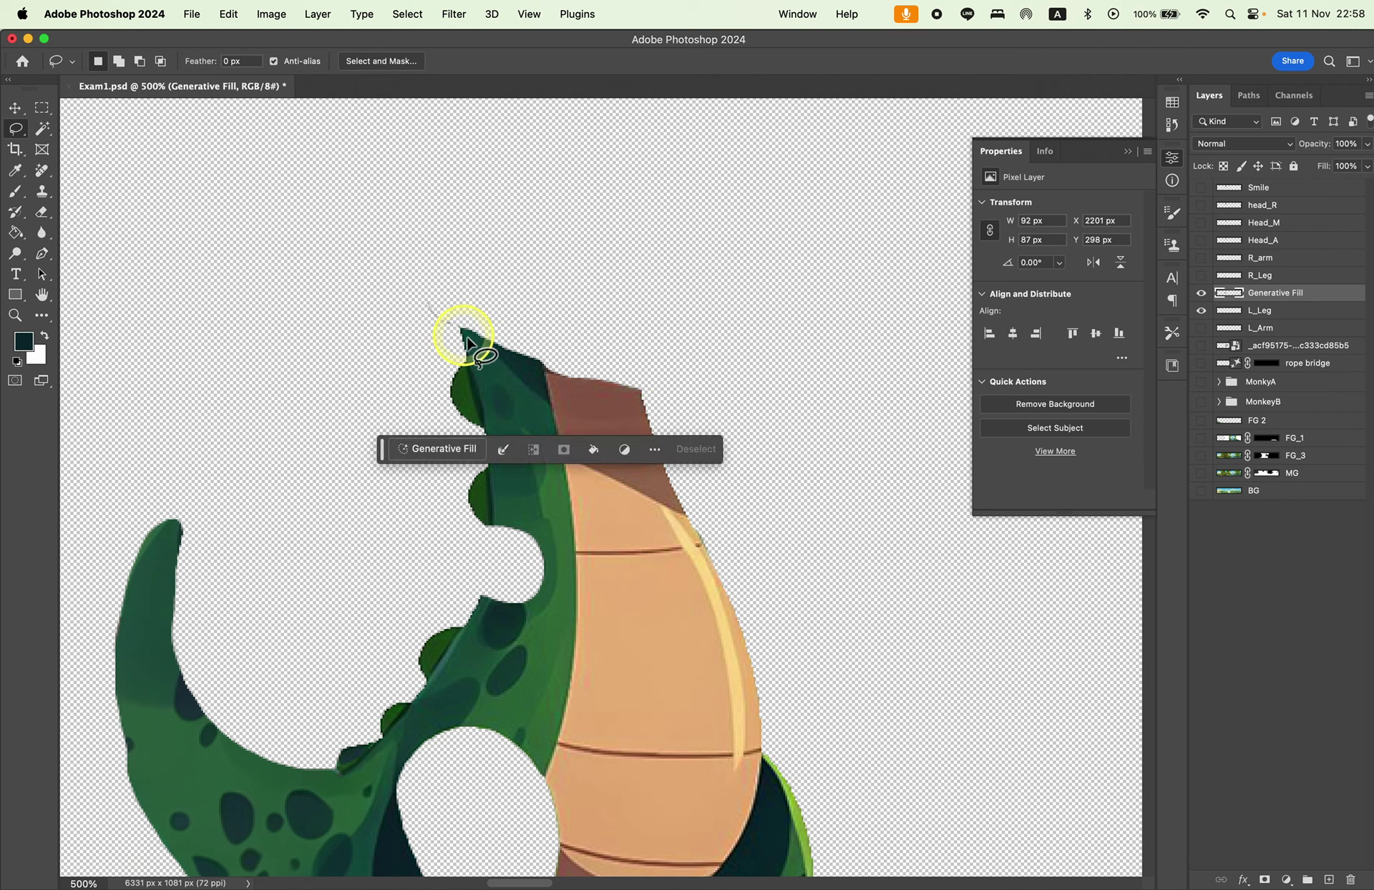
{"action": "left_click", "coordinate": [444, 455]}
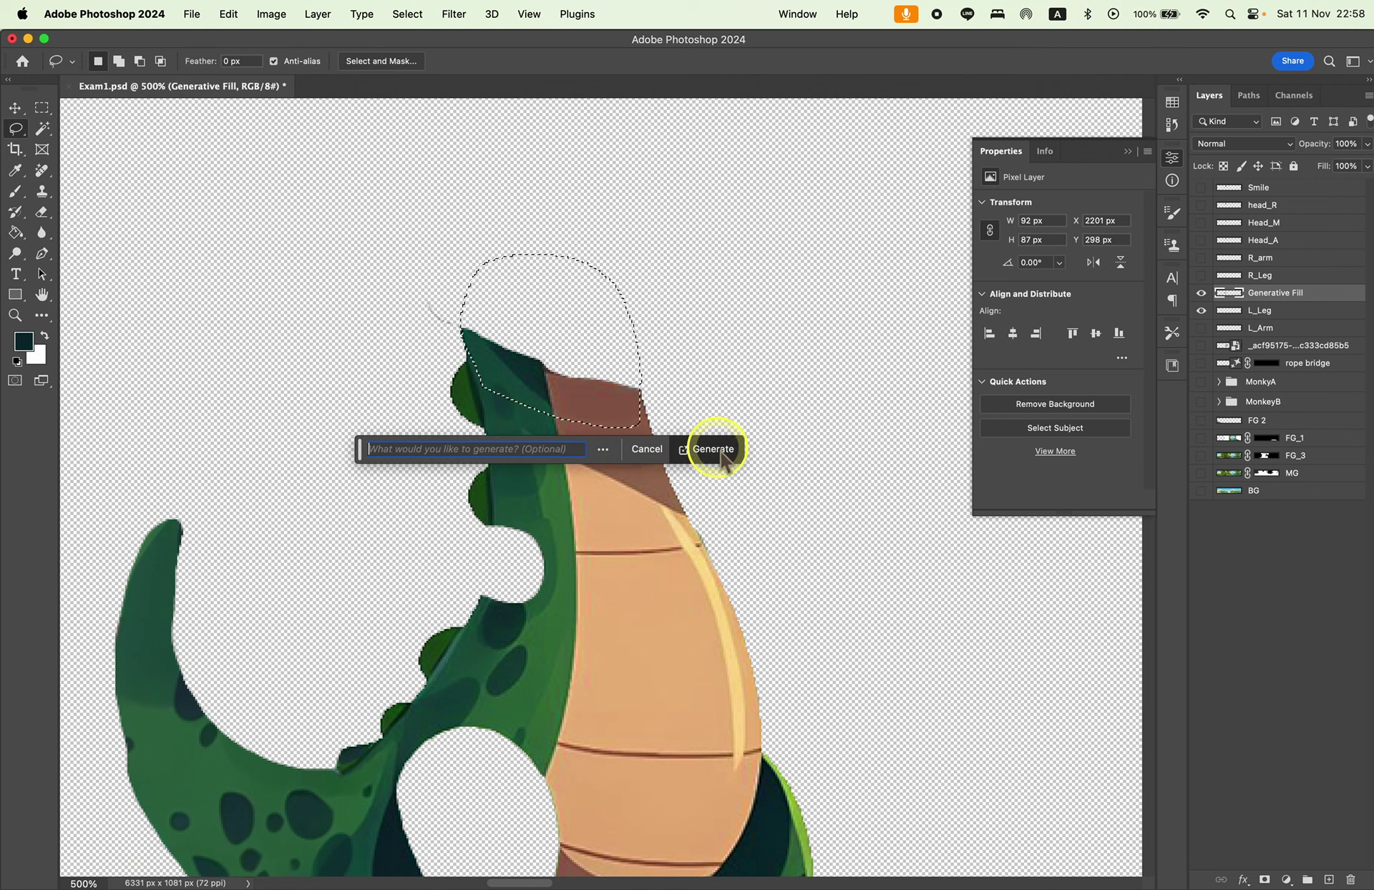
{"action": "left_click", "coordinate": [713, 449]}
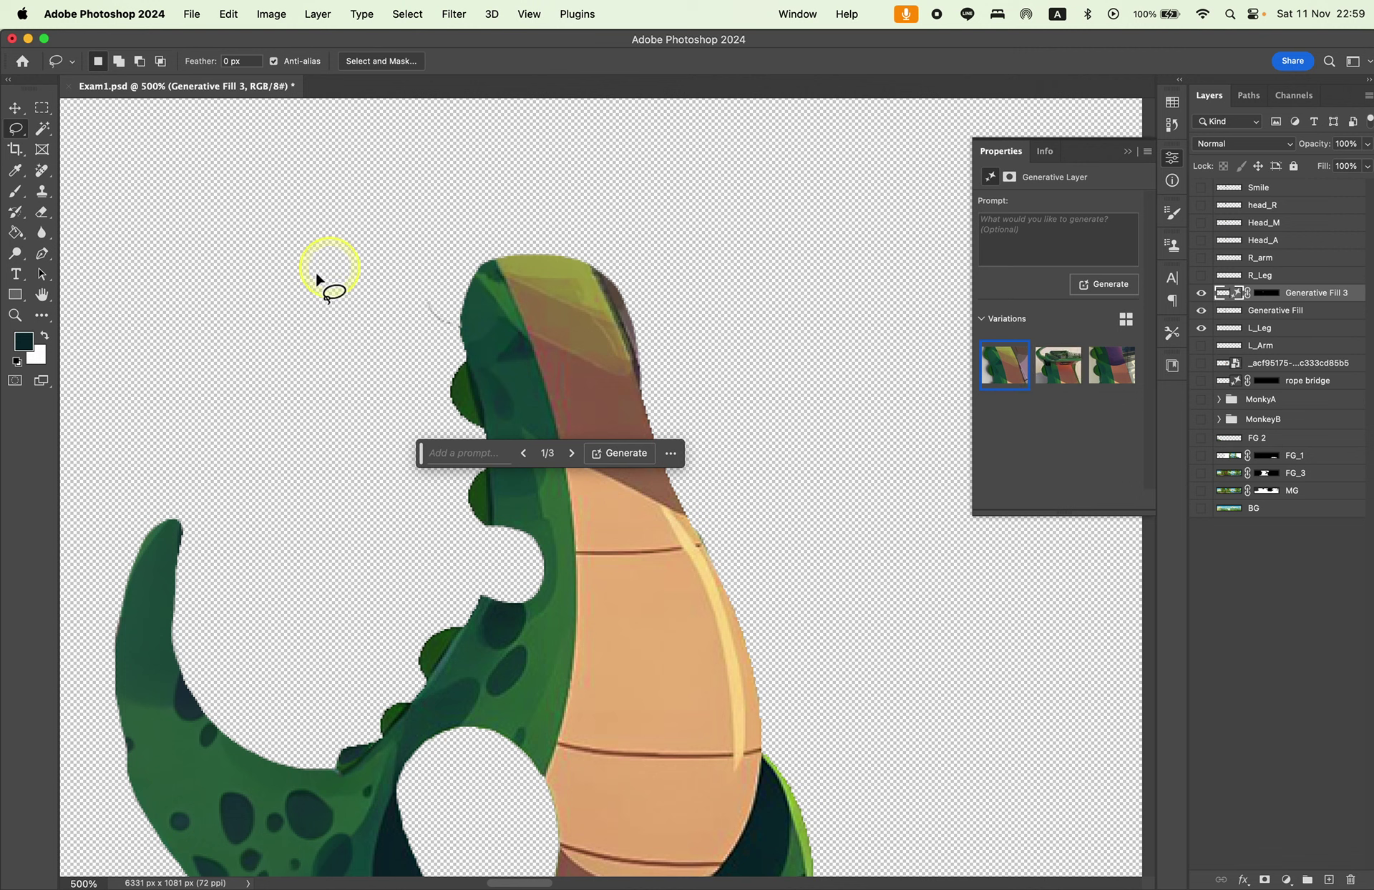
{"action": "left_click", "coordinate": [15, 108]}
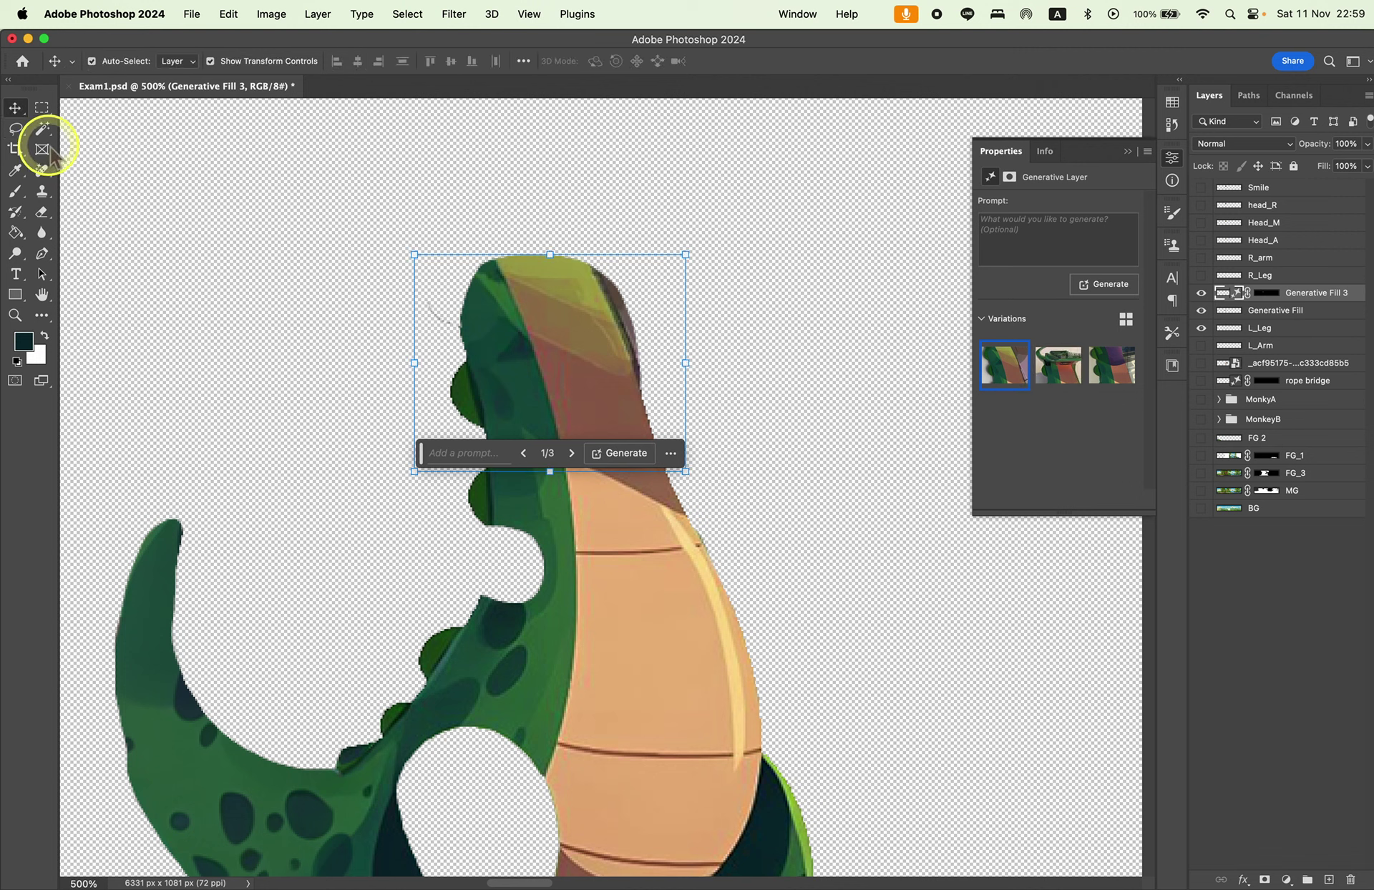
{"action": "left_click", "coordinate": [40, 110]}
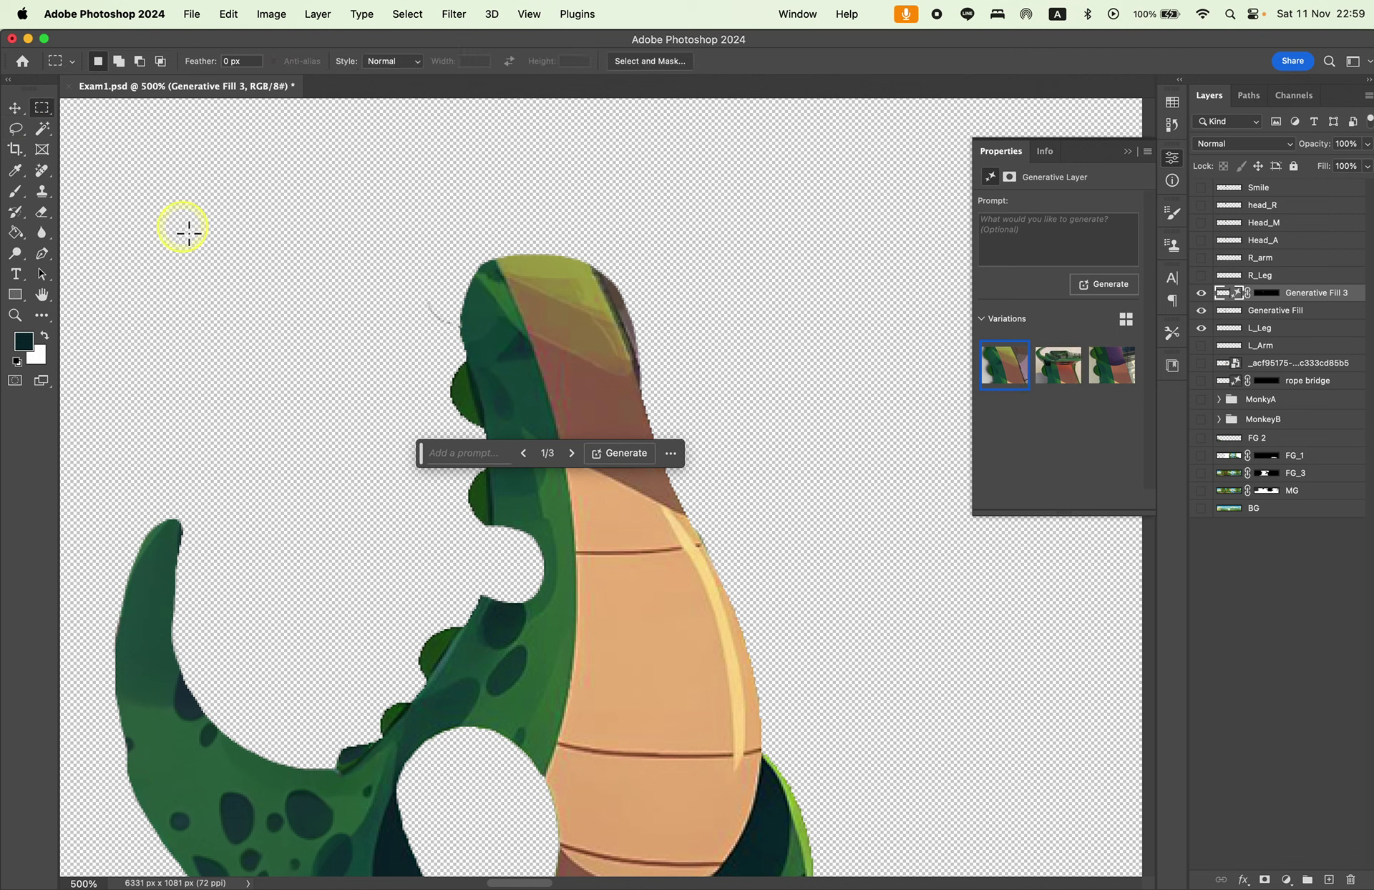
Lasso the stray area left of the neck top, try deleting it, and dismiss the error.
{"action": "left_click", "coordinate": [13, 131]}
{"action": "left_click_drag", "start_coordinate": [458, 322], "coordinate": [383, 240]}
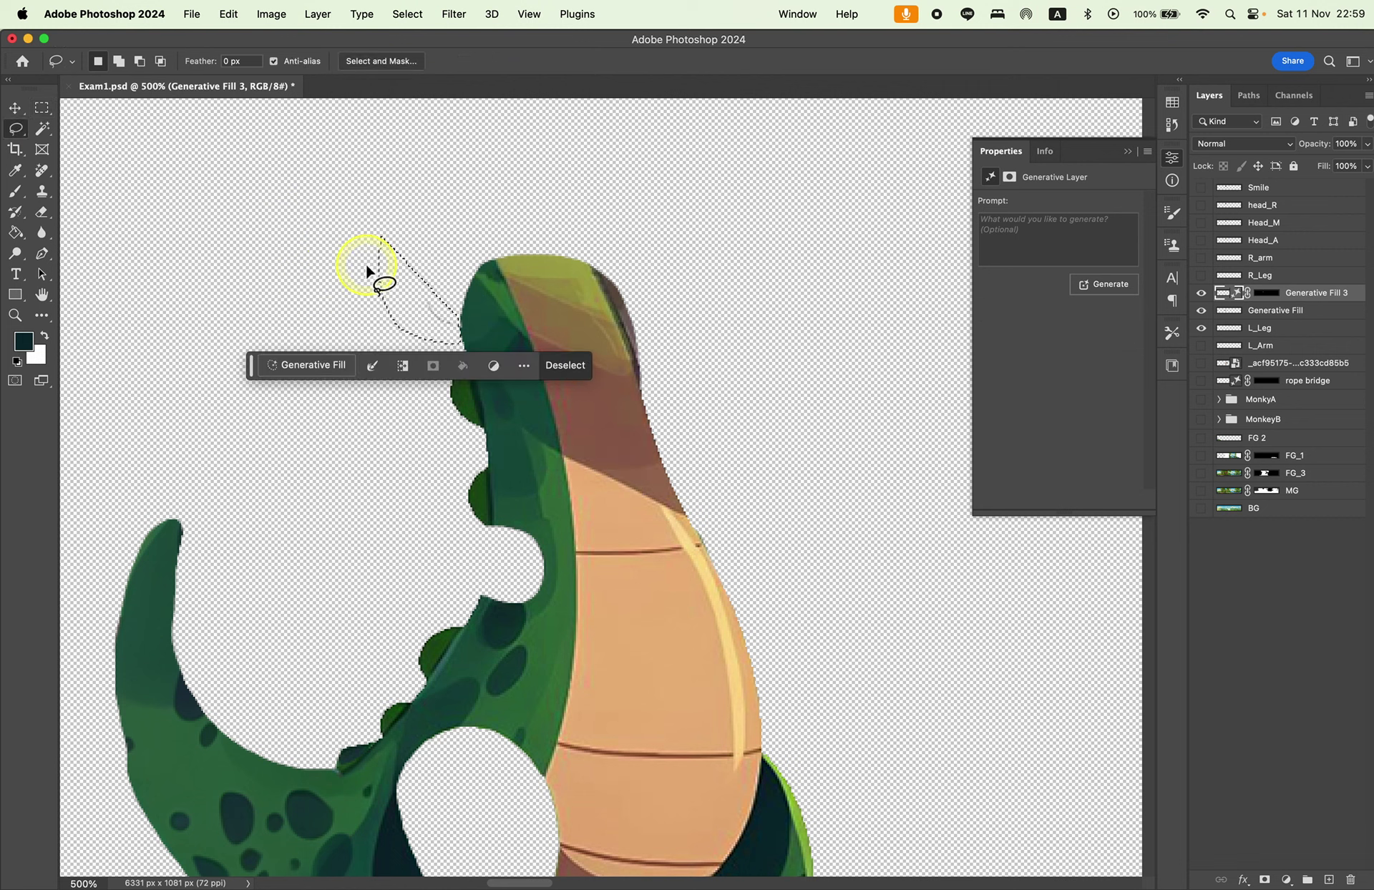
{"action": "key", "text": "Delete"}
{"action": "left_click", "coordinate": [735, 353]}
{"action": "left_click", "coordinate": [1233, 310]}
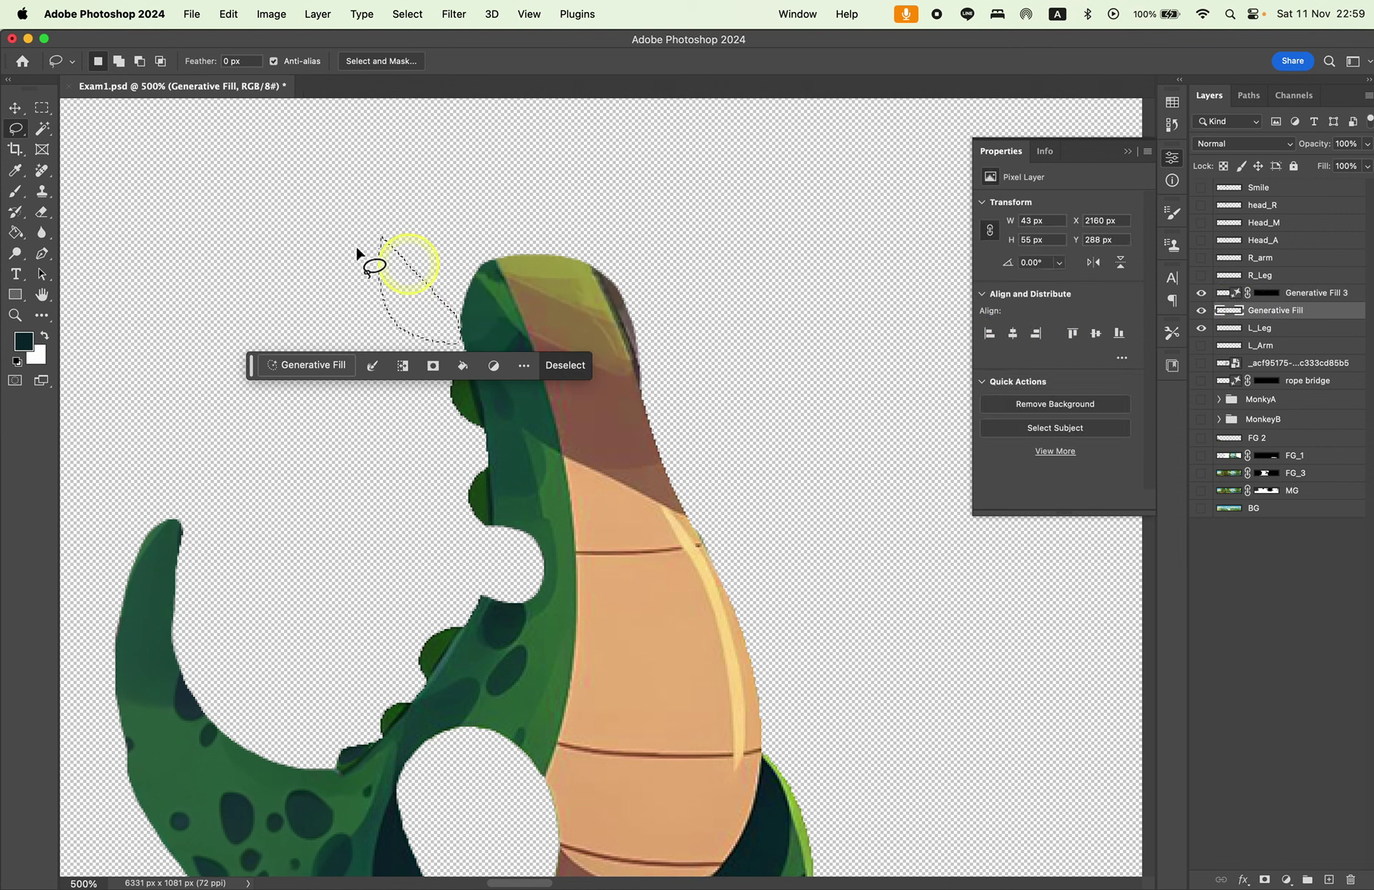
{"action": "left_click", "coordinate": [42, 107]}
{"action": "left_click", "coordinate": [859, 293]}
Merge the Generative Fill and Generative Fill 3 layers with Merge Layers.
{"action": "left_click", "coordinate": [1294, 293]}
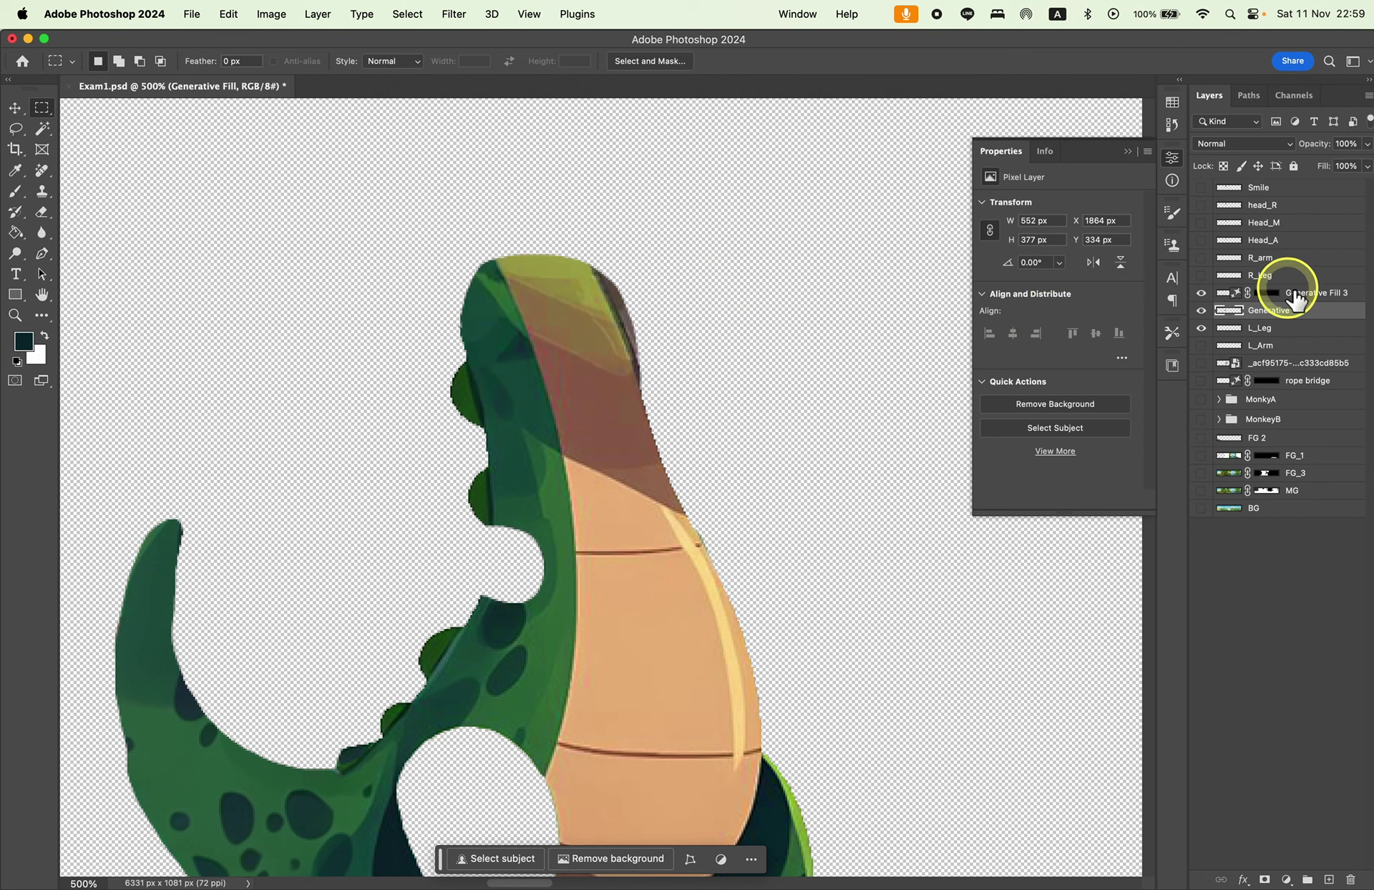
{"action": "left_click", "coordinate": [1320, 315], "text": "shift"}
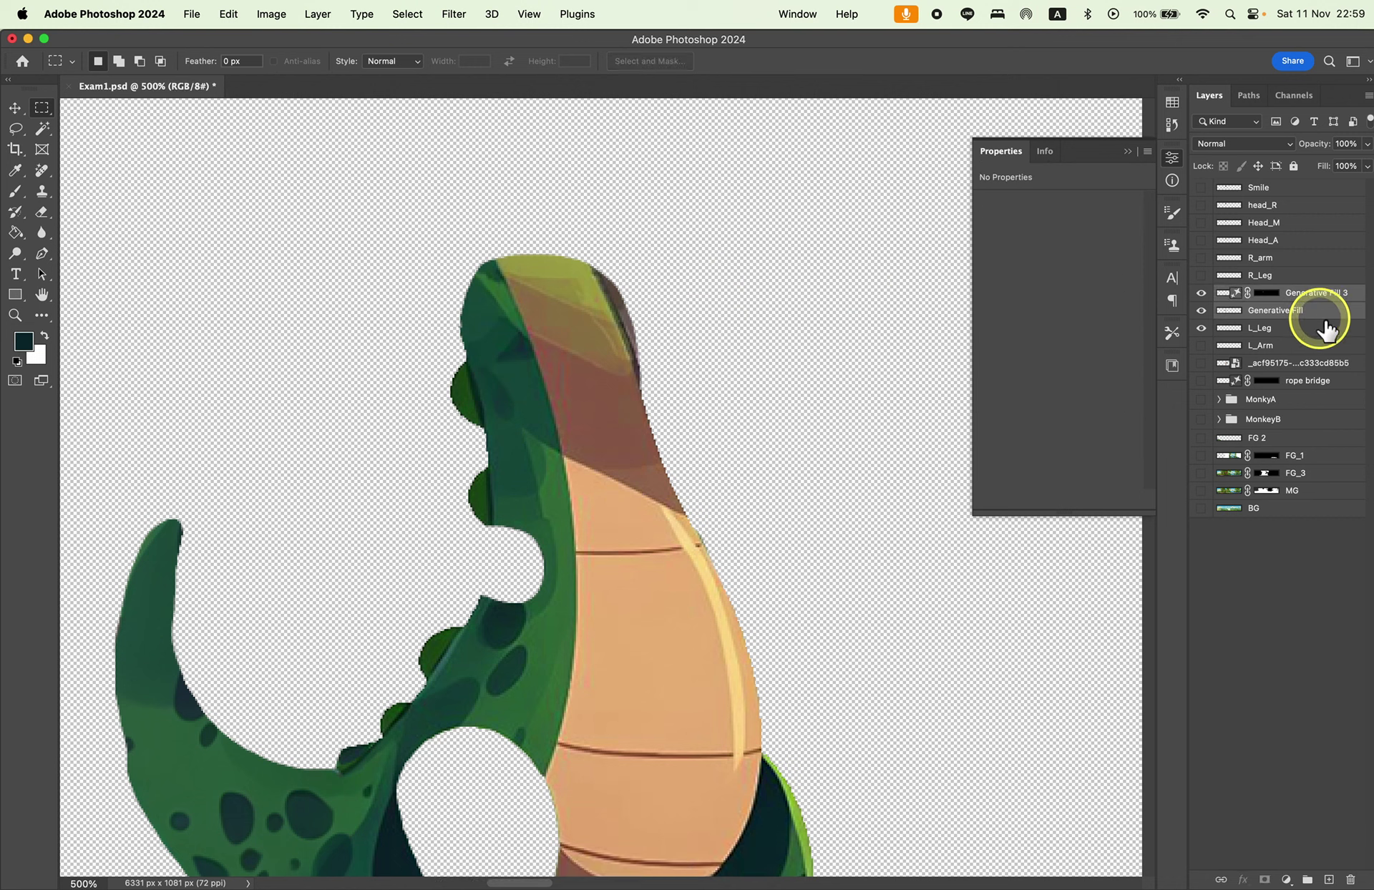
{"action": "right_click", "coordinate": [1325, 319]}
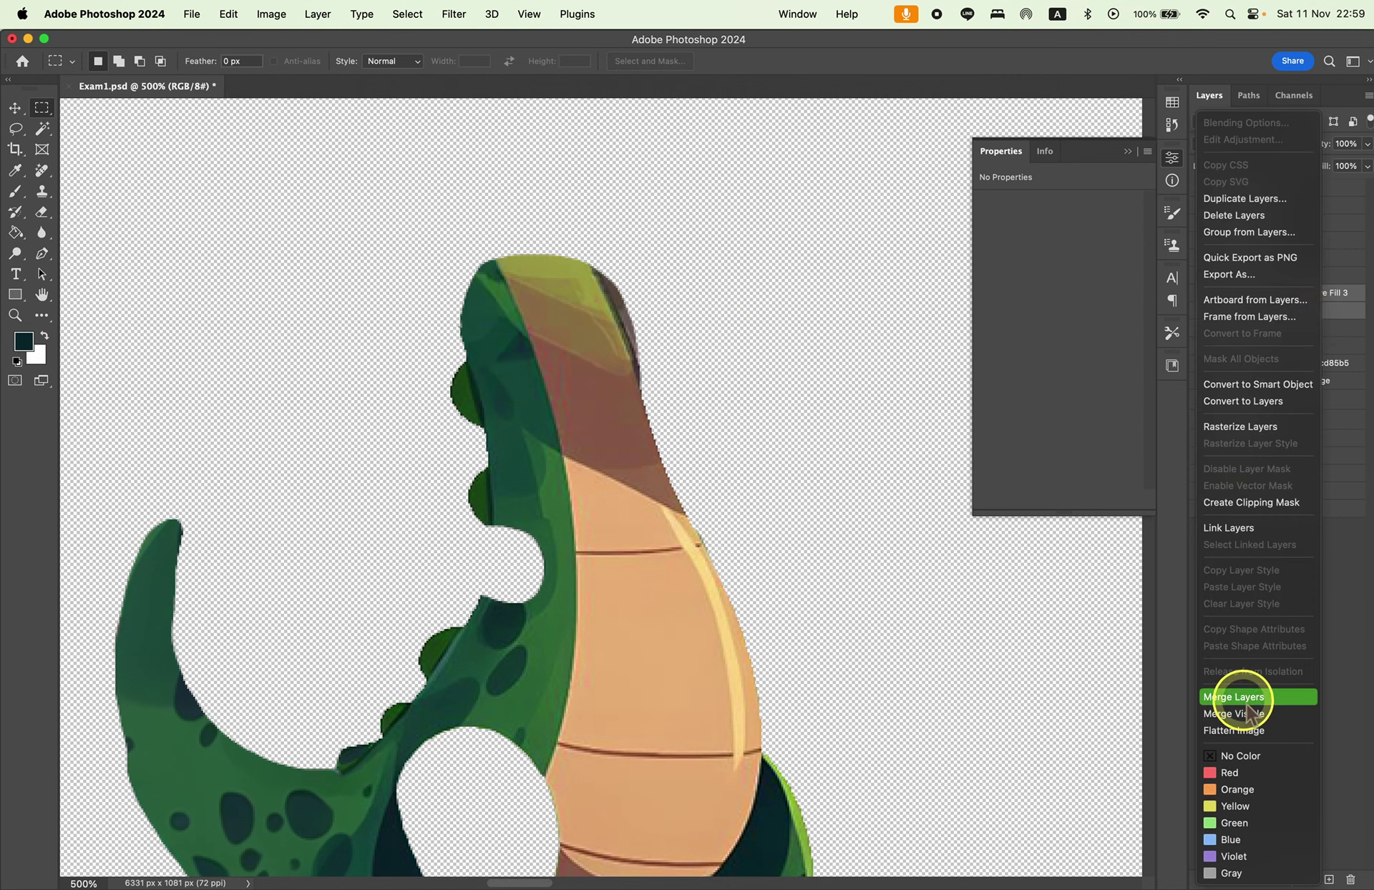
{"action": "left_click", "coordinate": [909, 614]}
{"action": "scroll", "coordinate": [723, 487], "scroll_direction": "down", "scroll_amount": 5}
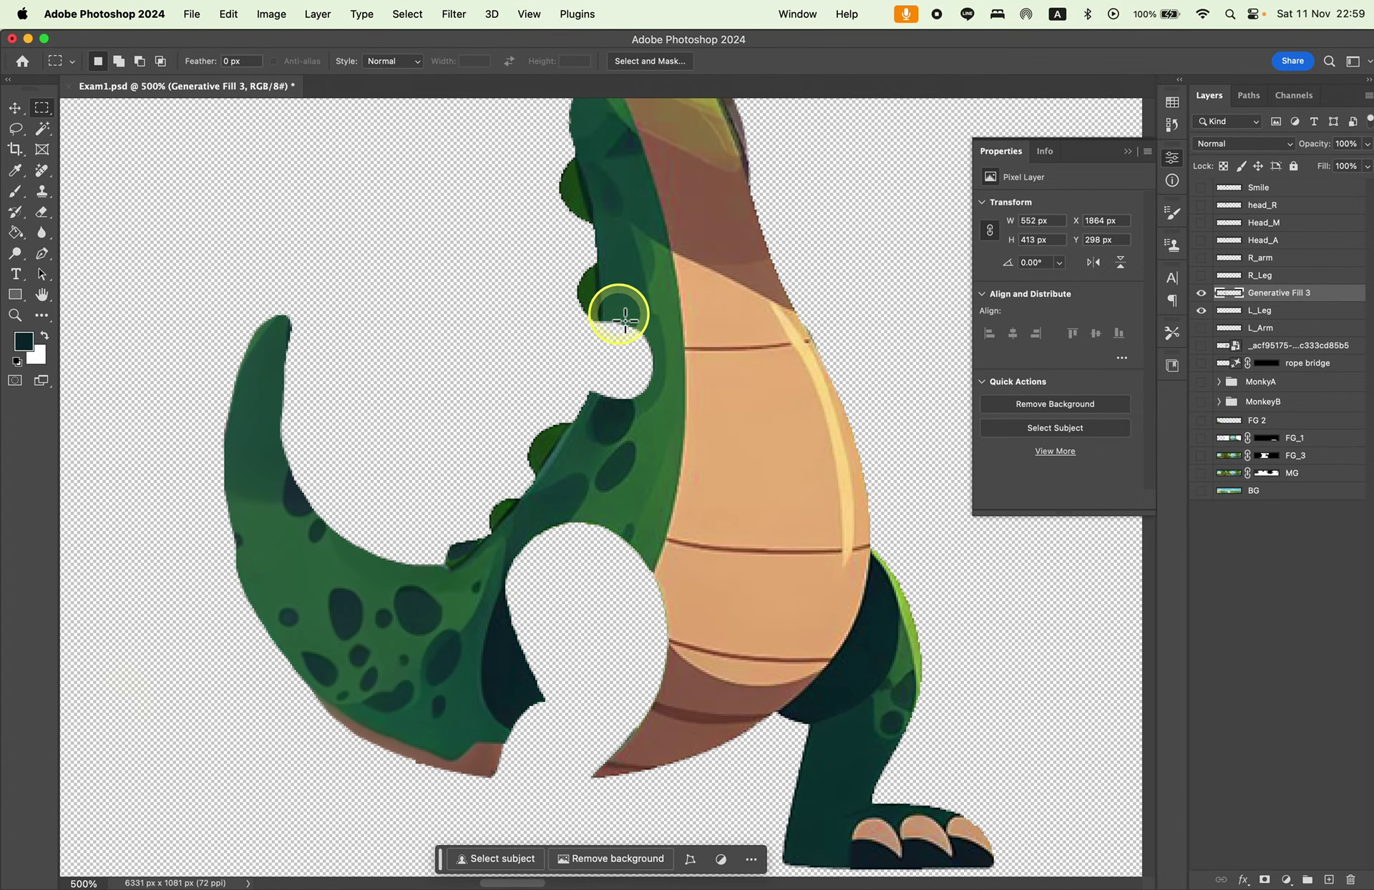
Lasso the notch on the dinosaur's neck and paint it with the sampled body green.
{"action": "left_click", "coordinate": [14, 130]}
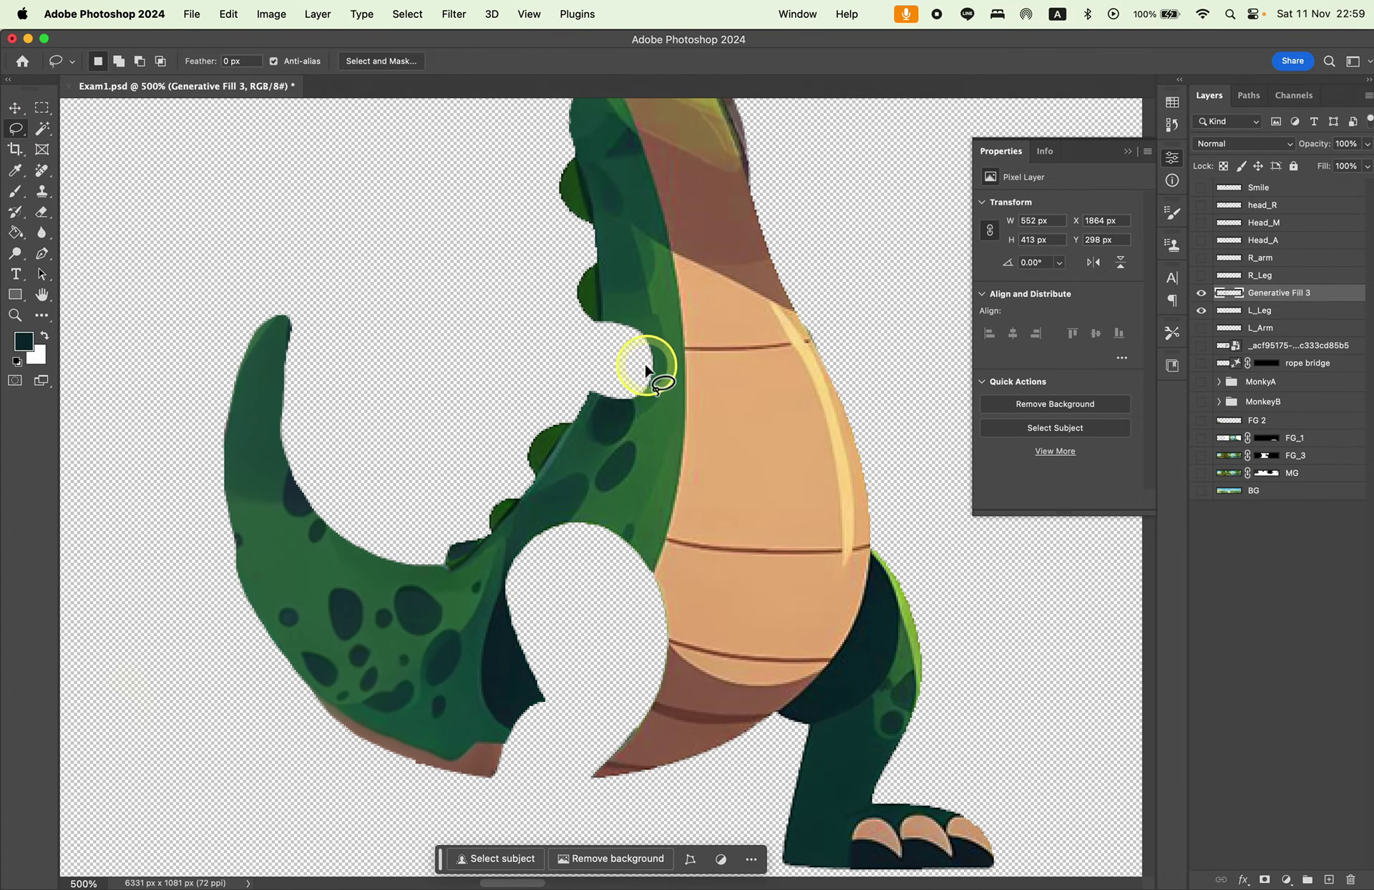
{"action": "left_click_drag", "start_coordinate": [603, 307], "coordinate": [601, 335]}
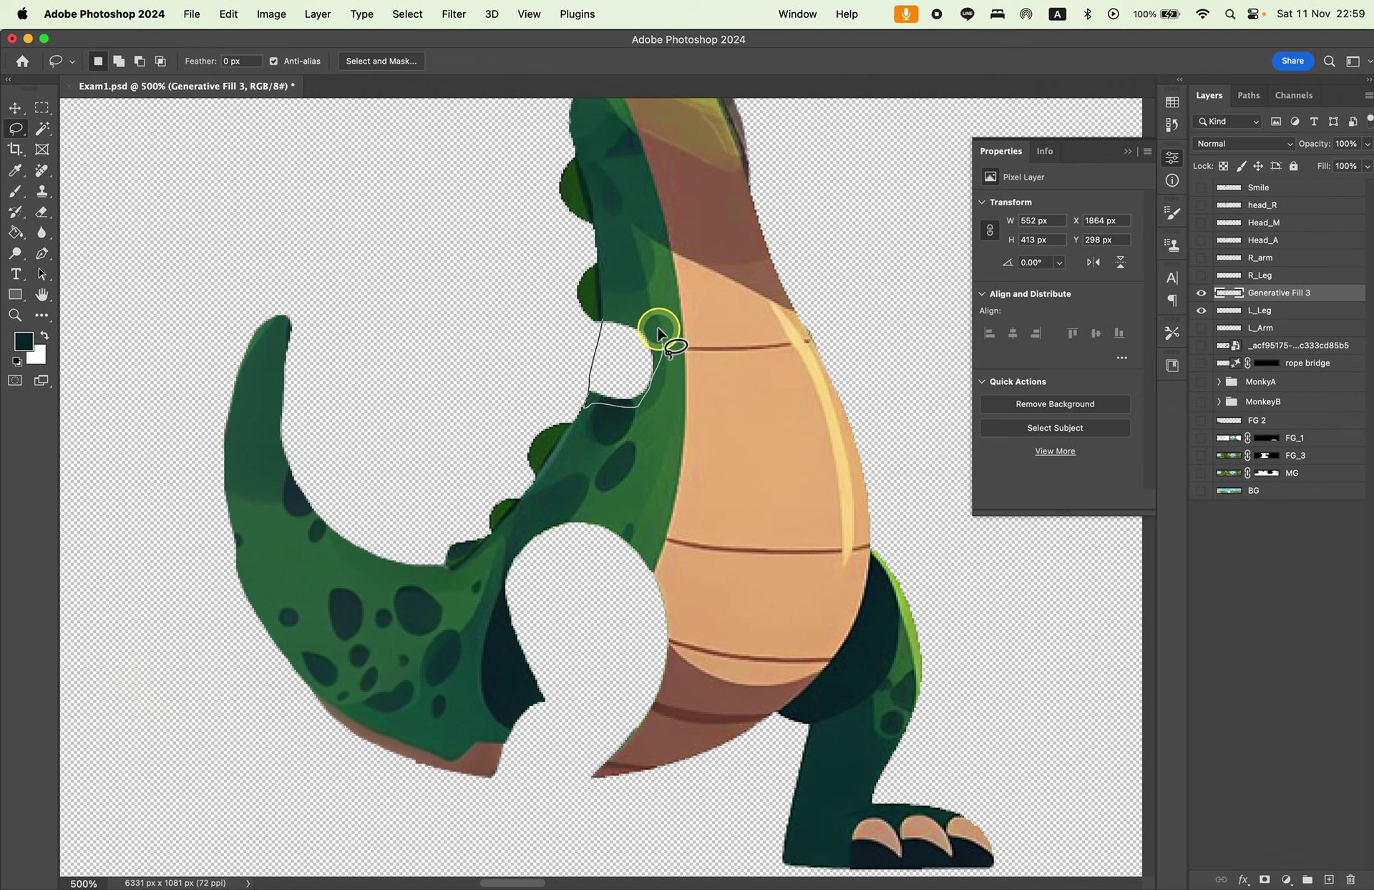
{"action": "left_click_drag", "start_coordinate": [635, 408], "coordinate": [605, 311]}
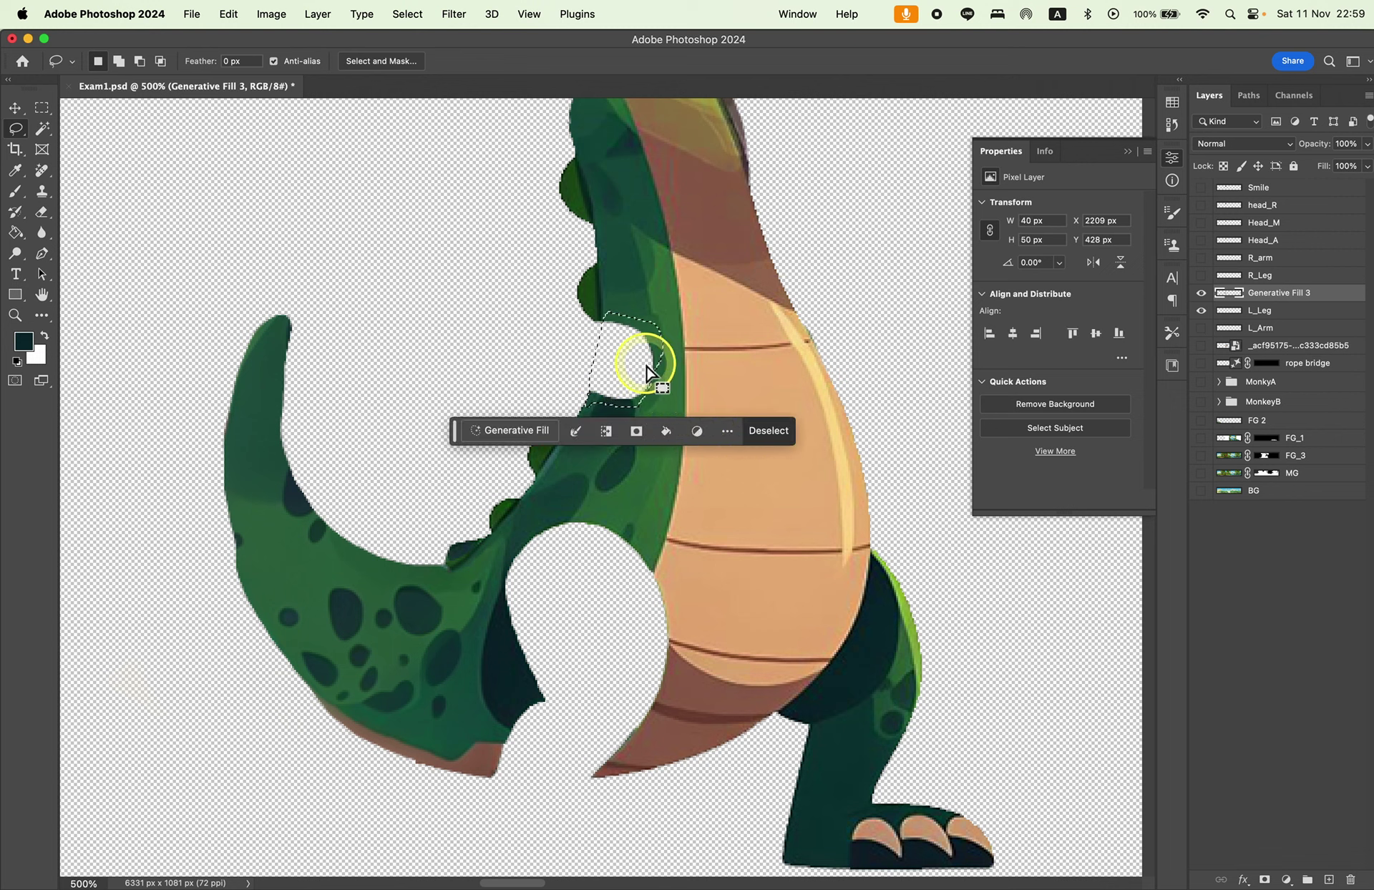
{"action": "key", "text": "i"}
{"action": "left_click", "coordinate": [634, 293]}
{"action": "key", "text": "b"}
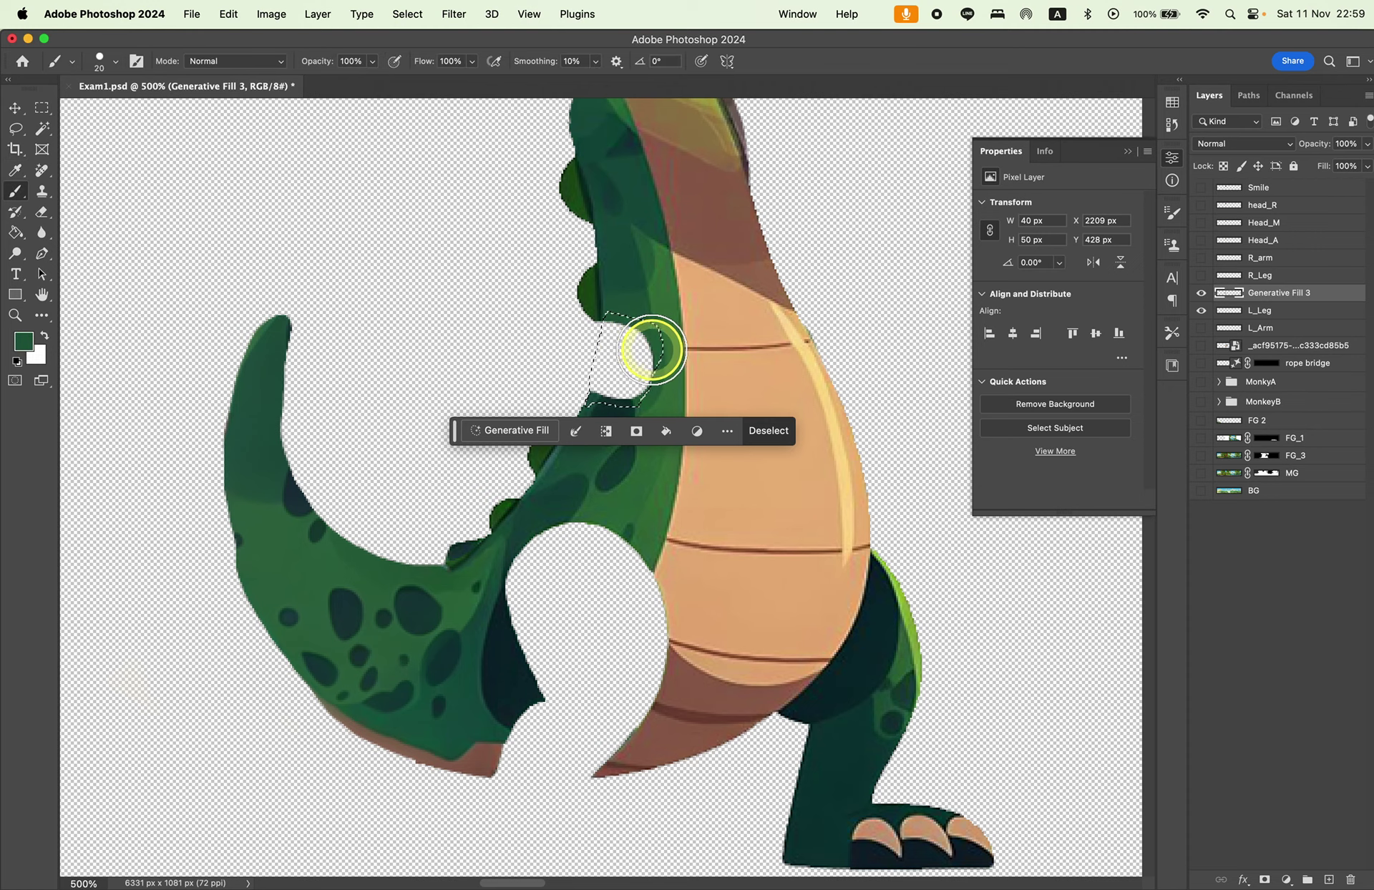
{"action": "left_click_drag", "start_coordinate": [629, 347], "coordinate": [614, 353]}
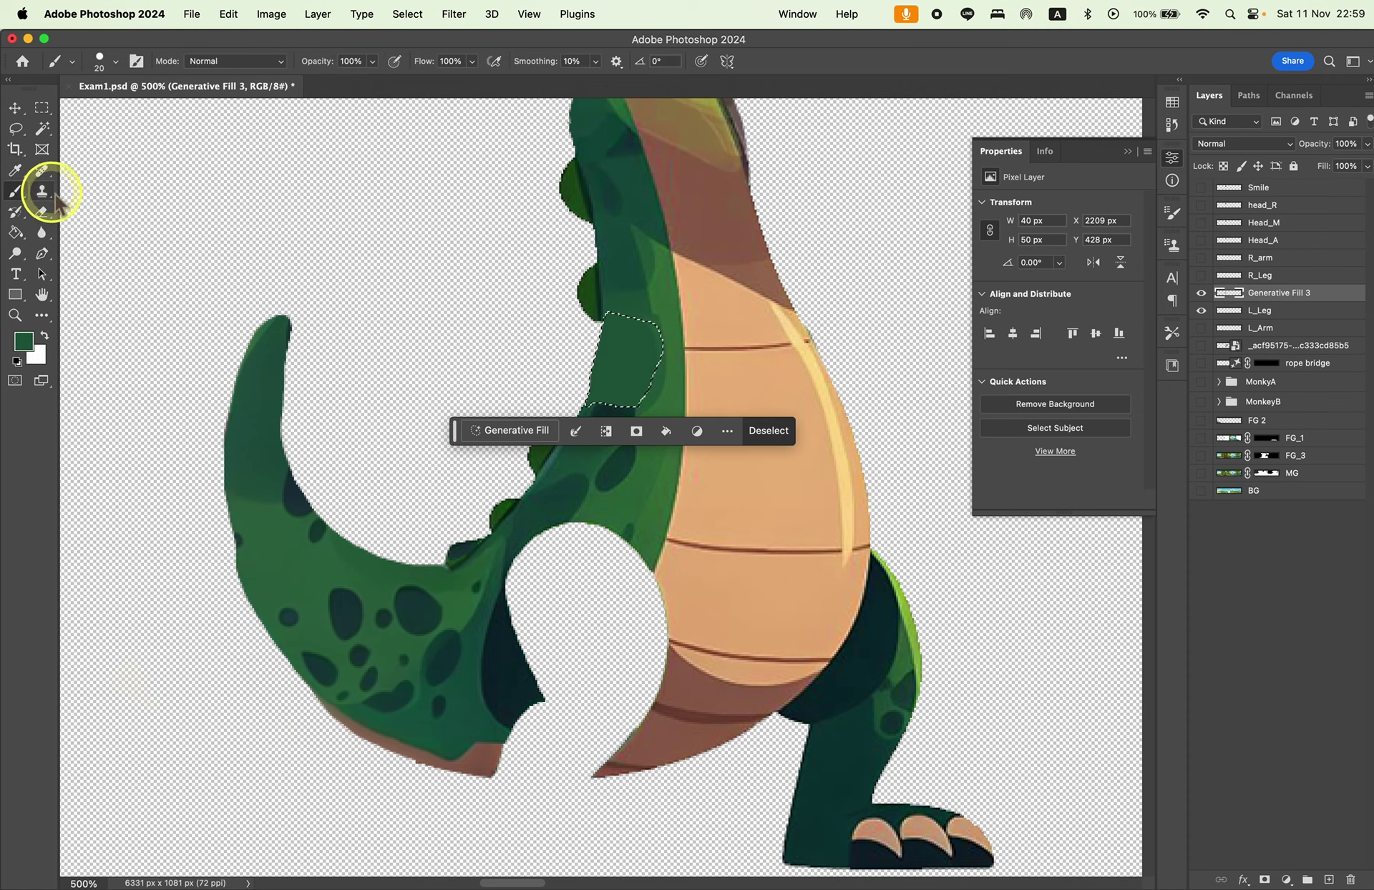
{"action": "left_click", "coordinate": [15, 128]}
{"action": "left_click", "coordinate": [282, 291]}
Lasso a higher neck gap, paint it green, sample a darker green, then deselect.
{"action": "left_click_drag", "start_coordinate": [601, 531], "coordinate": [540, 566]}
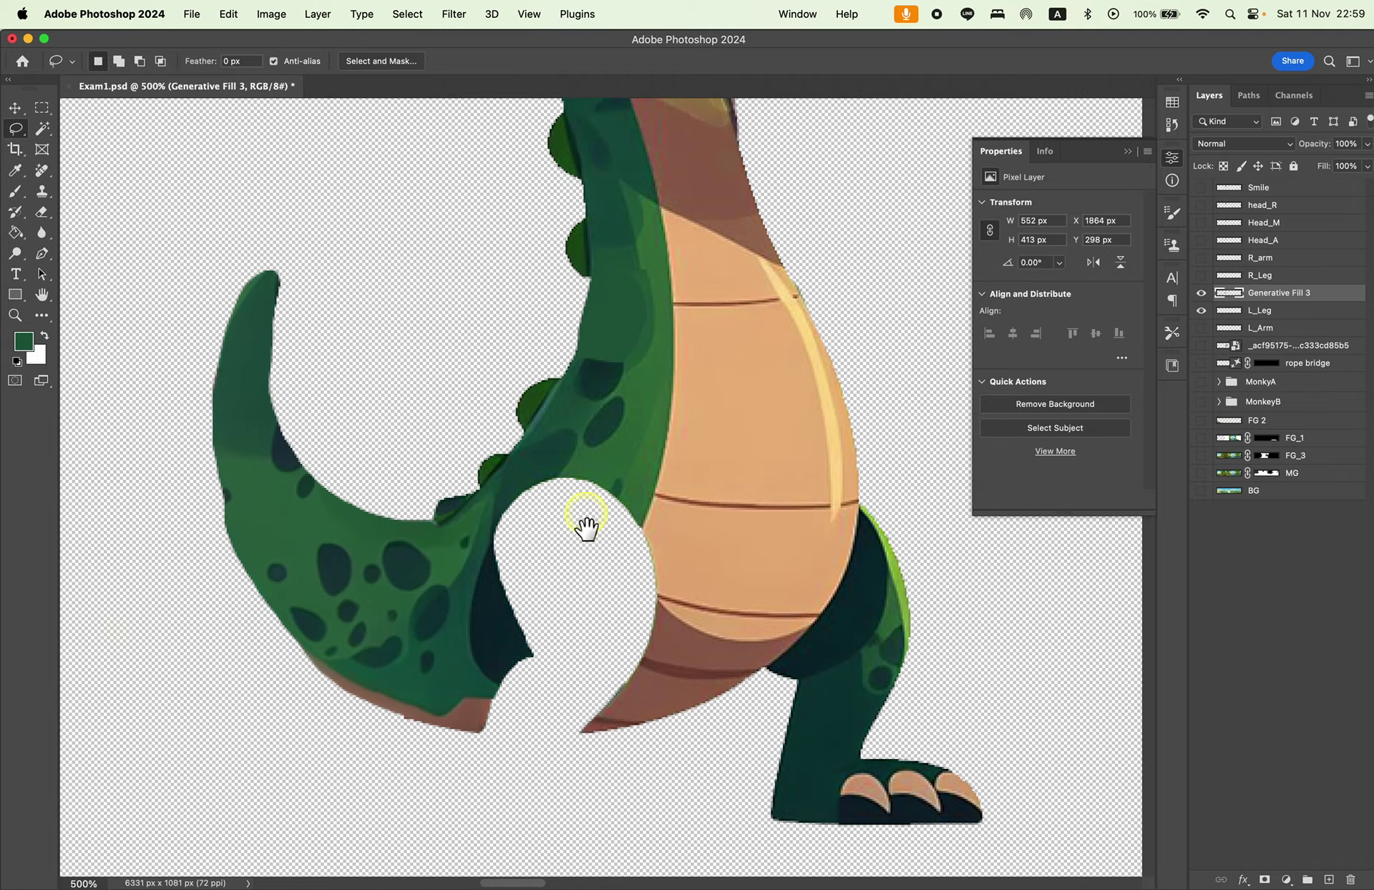
{"action": "left_click_drag", "start_coordinate": [533, 440], "coordinate": [580, 443]}
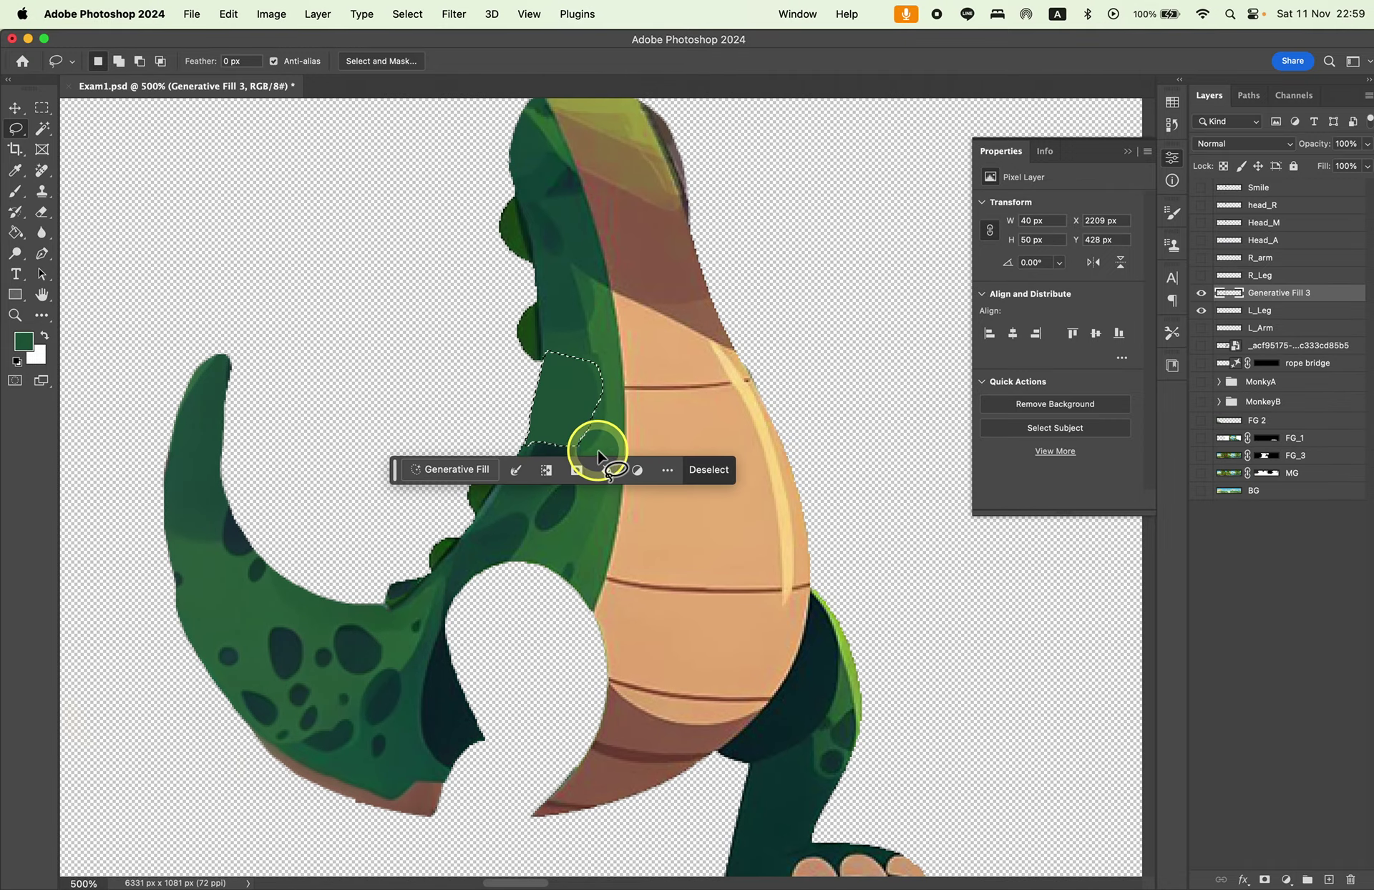
{"action": "left_click", "coordinate": [552, 369]}
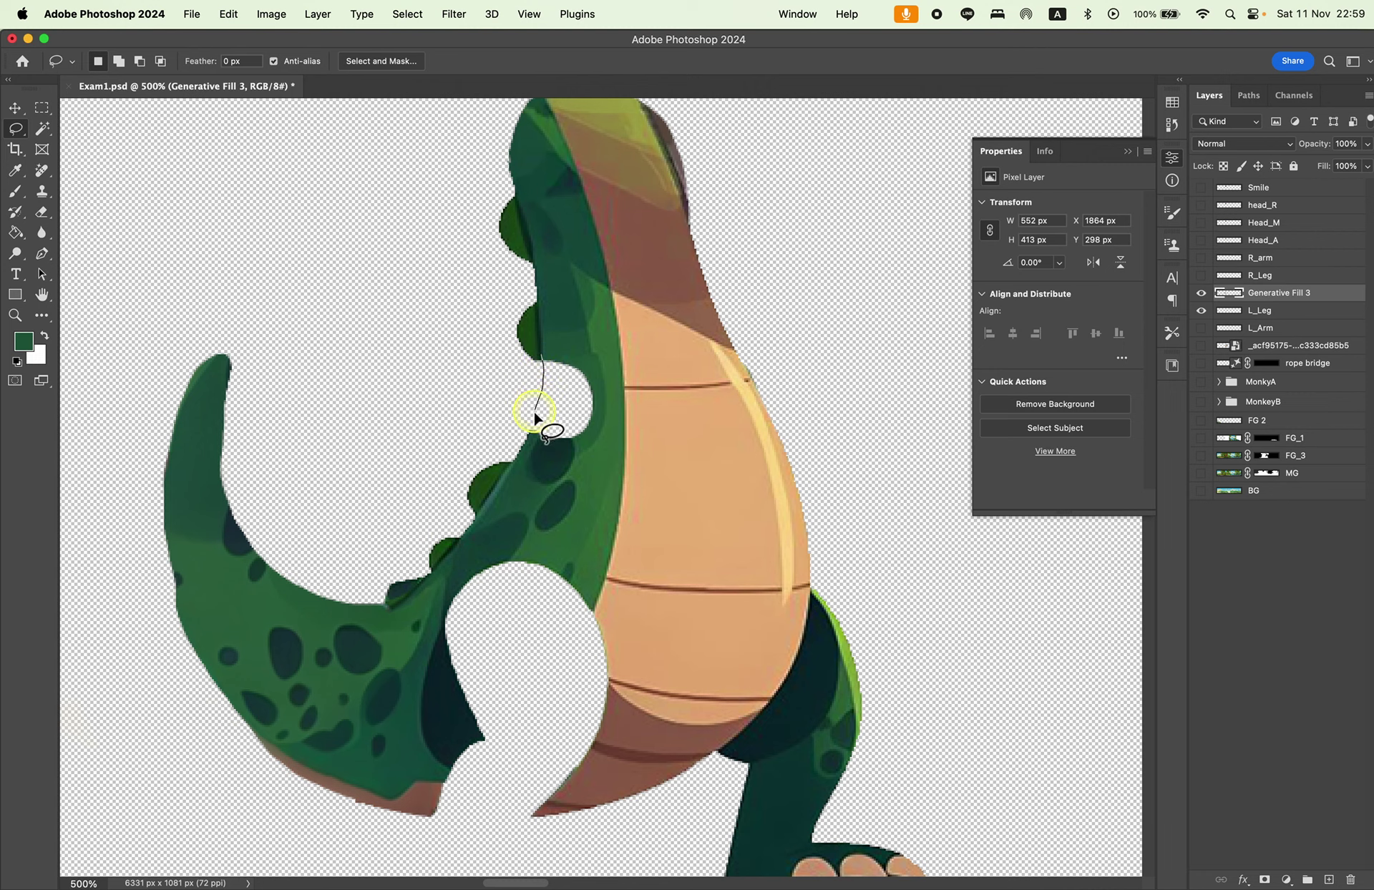
{"action": "left_click_drag", "start_coordinate": [525, 451], "coordinate": [541, 362]}
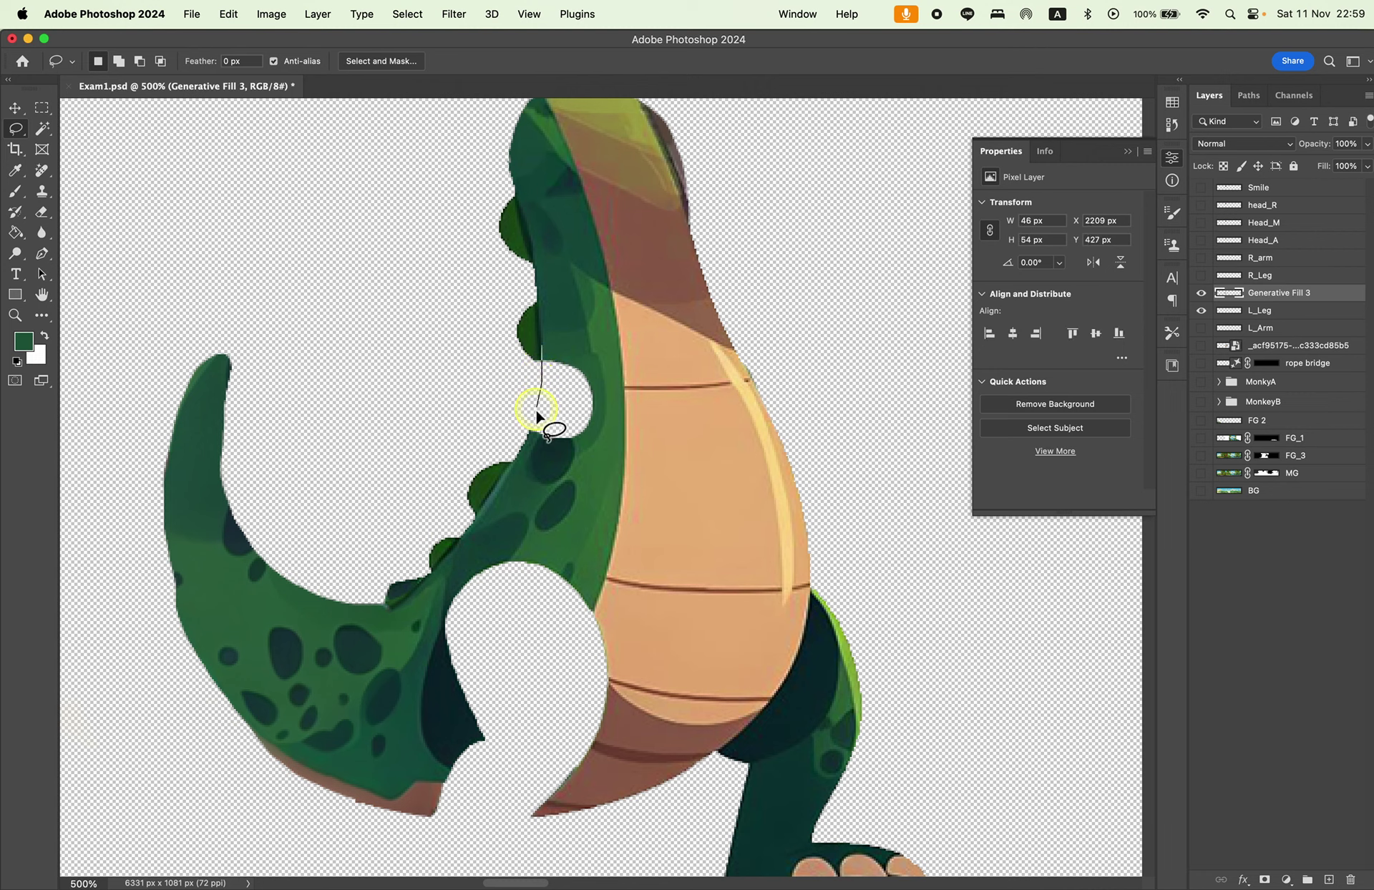
{"action": "left_click_drag", "start_coordinate": [540, 465], "coordinate": [561, 328]}
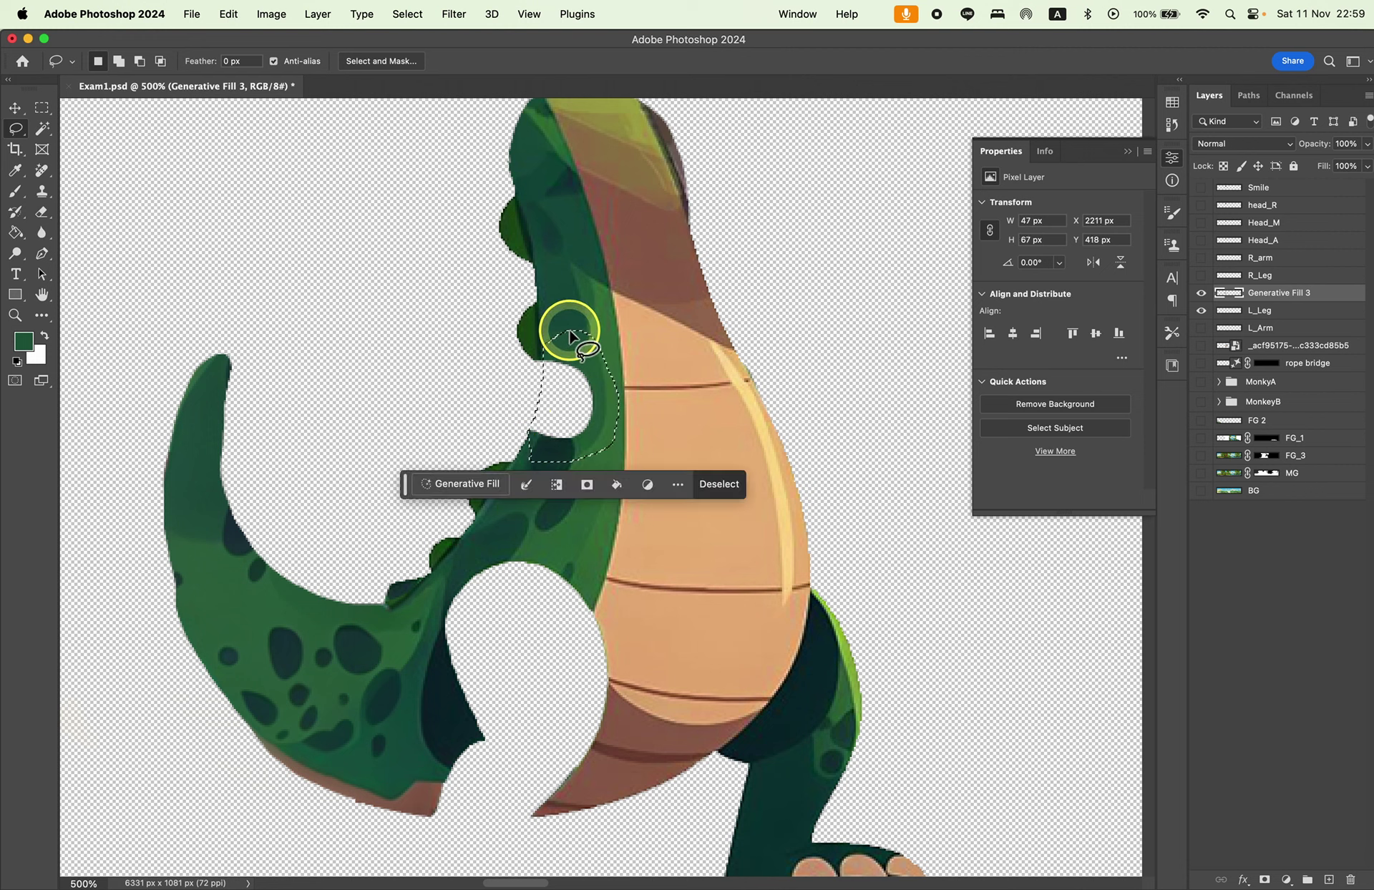
{"action": "key", "text": "b"}
{"action": "left_click_drag", "start_coordinate": [556, 393], "coordinate": [570, 408]}
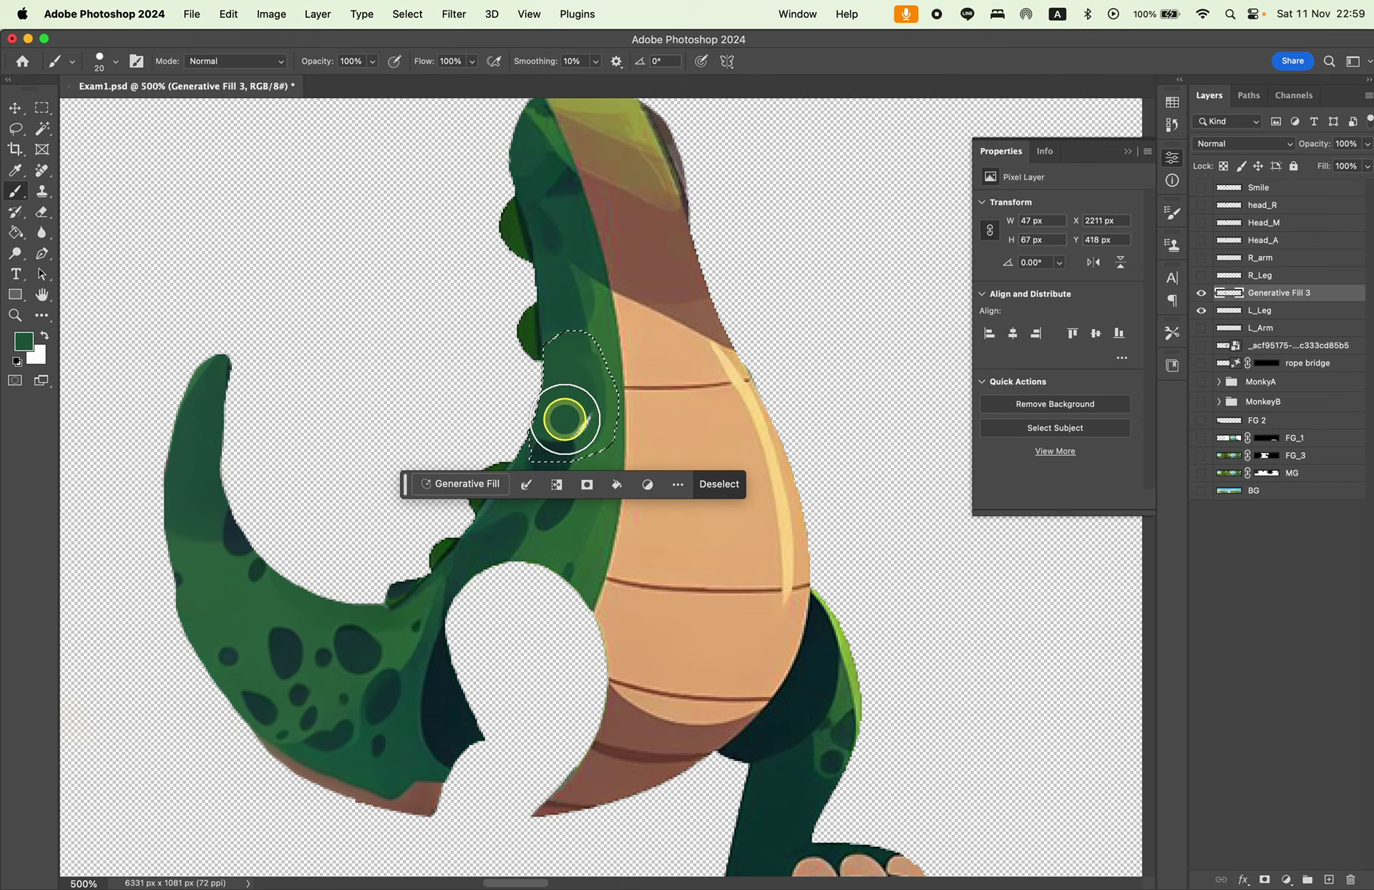
{"action": "key", "text": "i"}
{"action": "left_click_drag", "start_coordinate": [614, 454], "coordinate": [563, 449]}
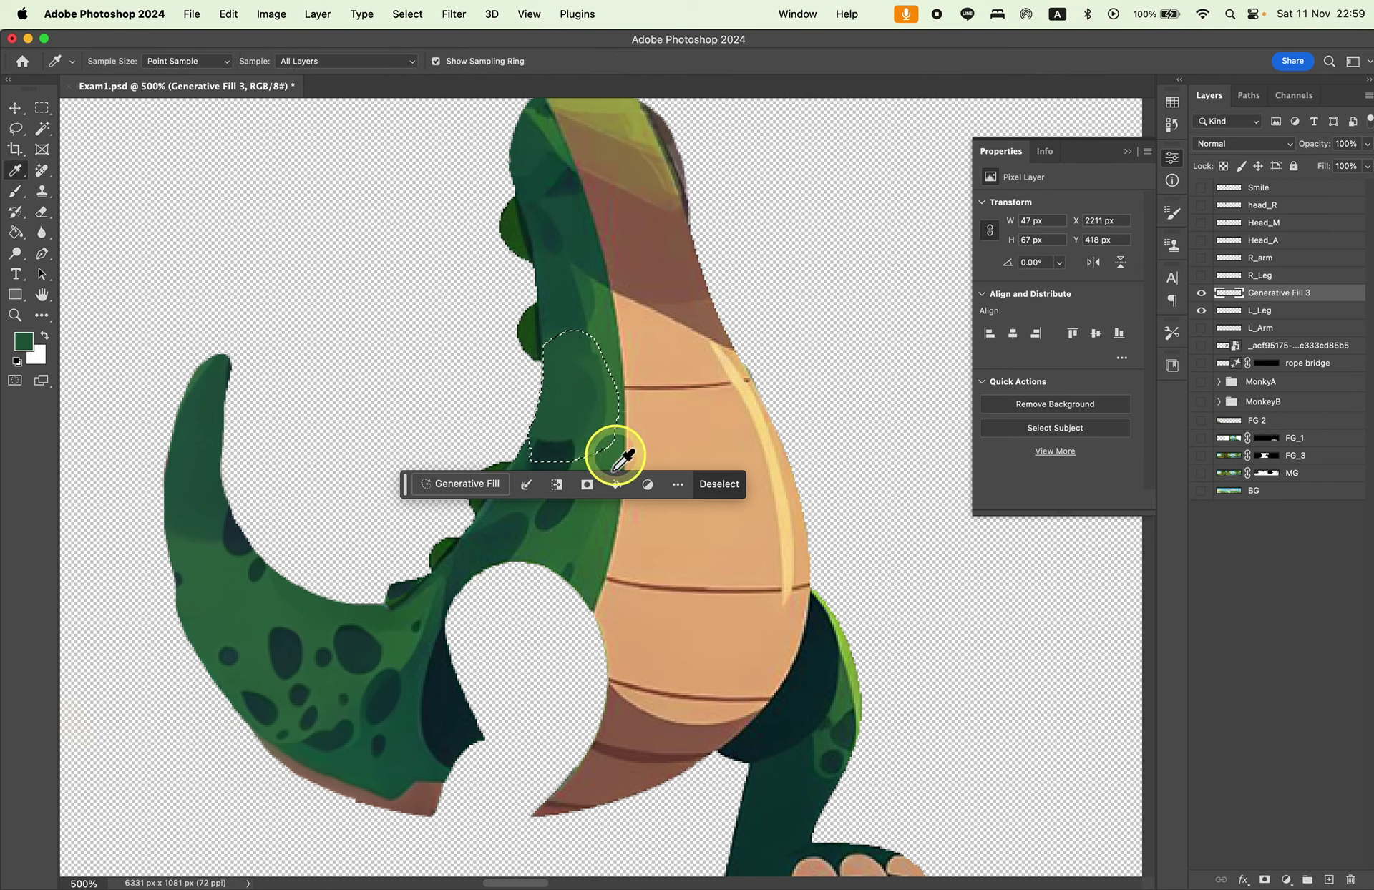
{"action": "key", "text": "b"}
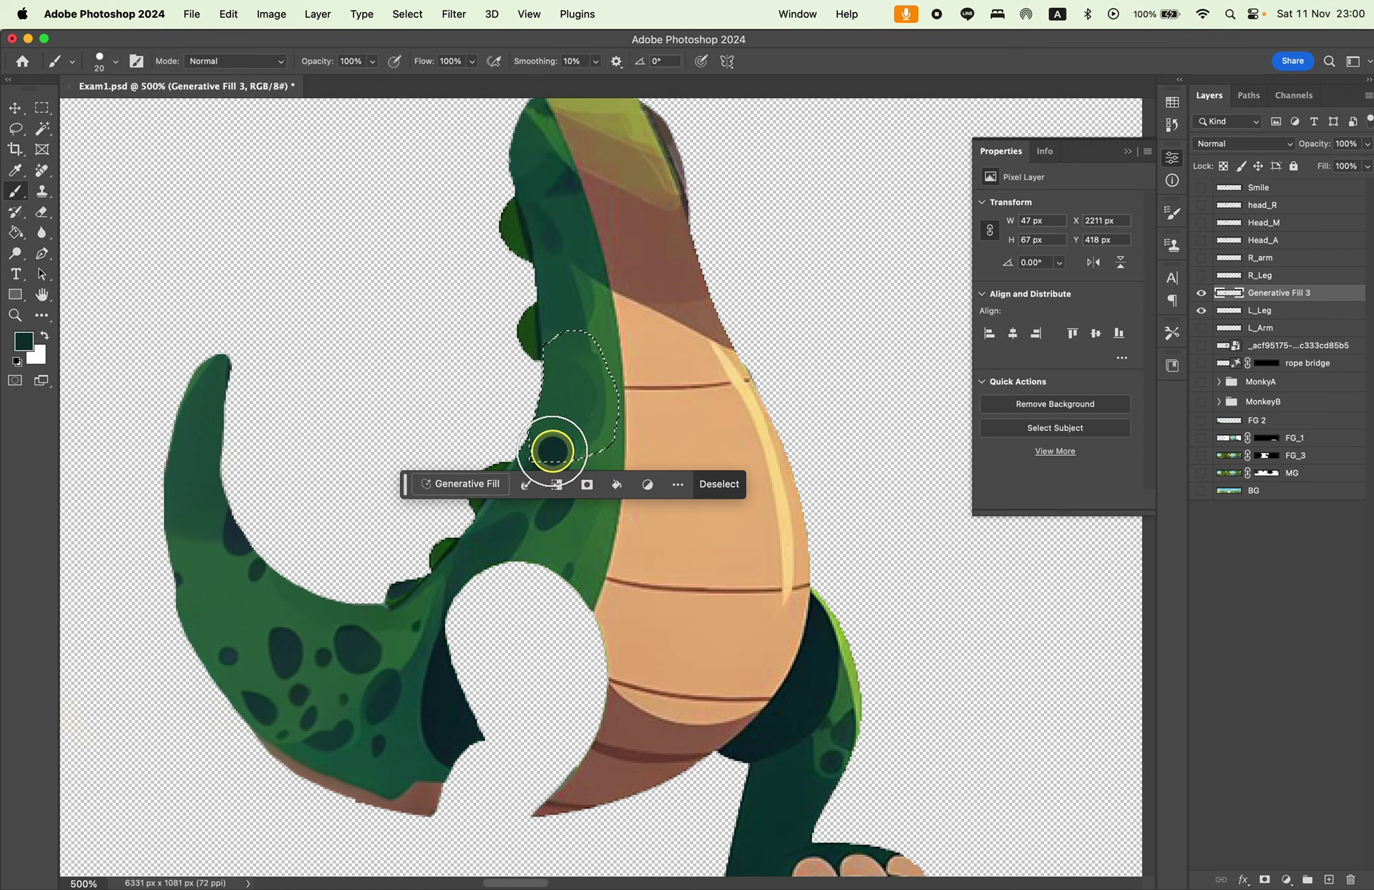
{"action": "left_click", "coordinate": [42, 107]}
{"action": "left_click", "coordinate": [484, 483]}
Lasso the large hole between the tail and belly and generate a fill.
{"action": "left_click_drag", "start_coordinate": [417, 497], "coordinate": [448, 353]}
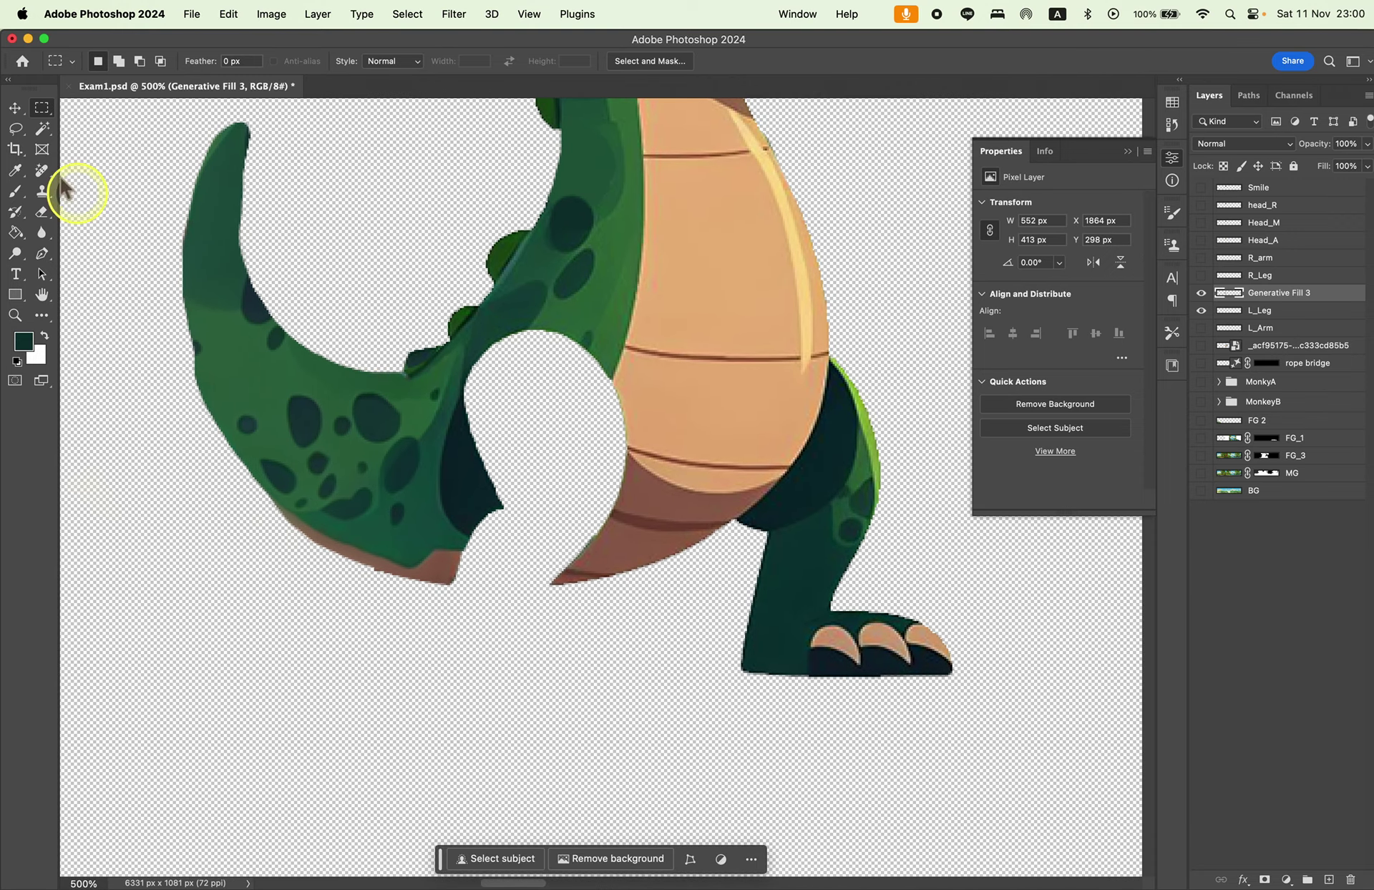
{"action": "left_click", "coordinate": [15, 128]}
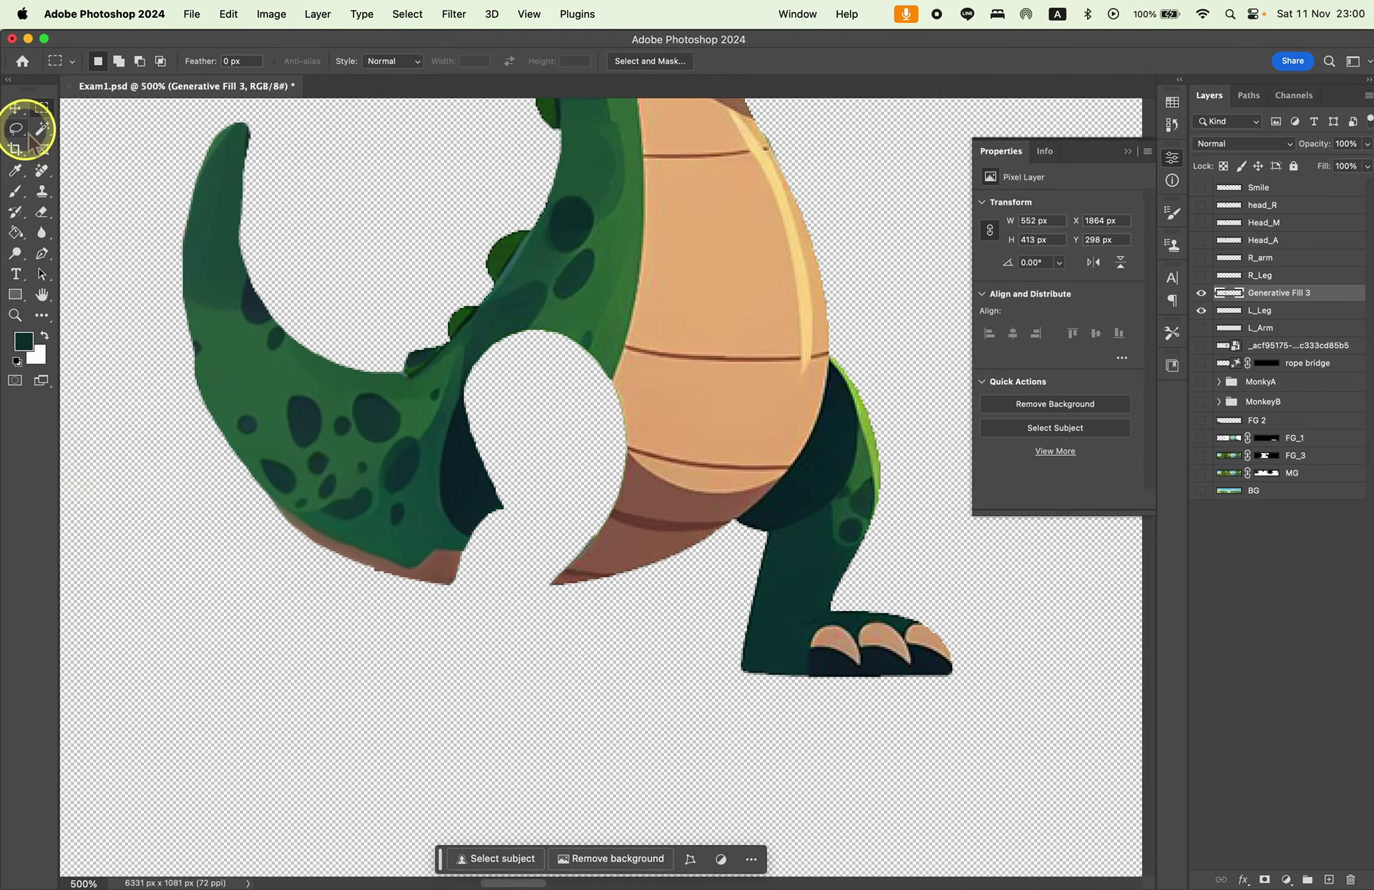
{"action": "left_click_drag", "start_coordinate": [443, 587], "coordinate": [456, 592]}
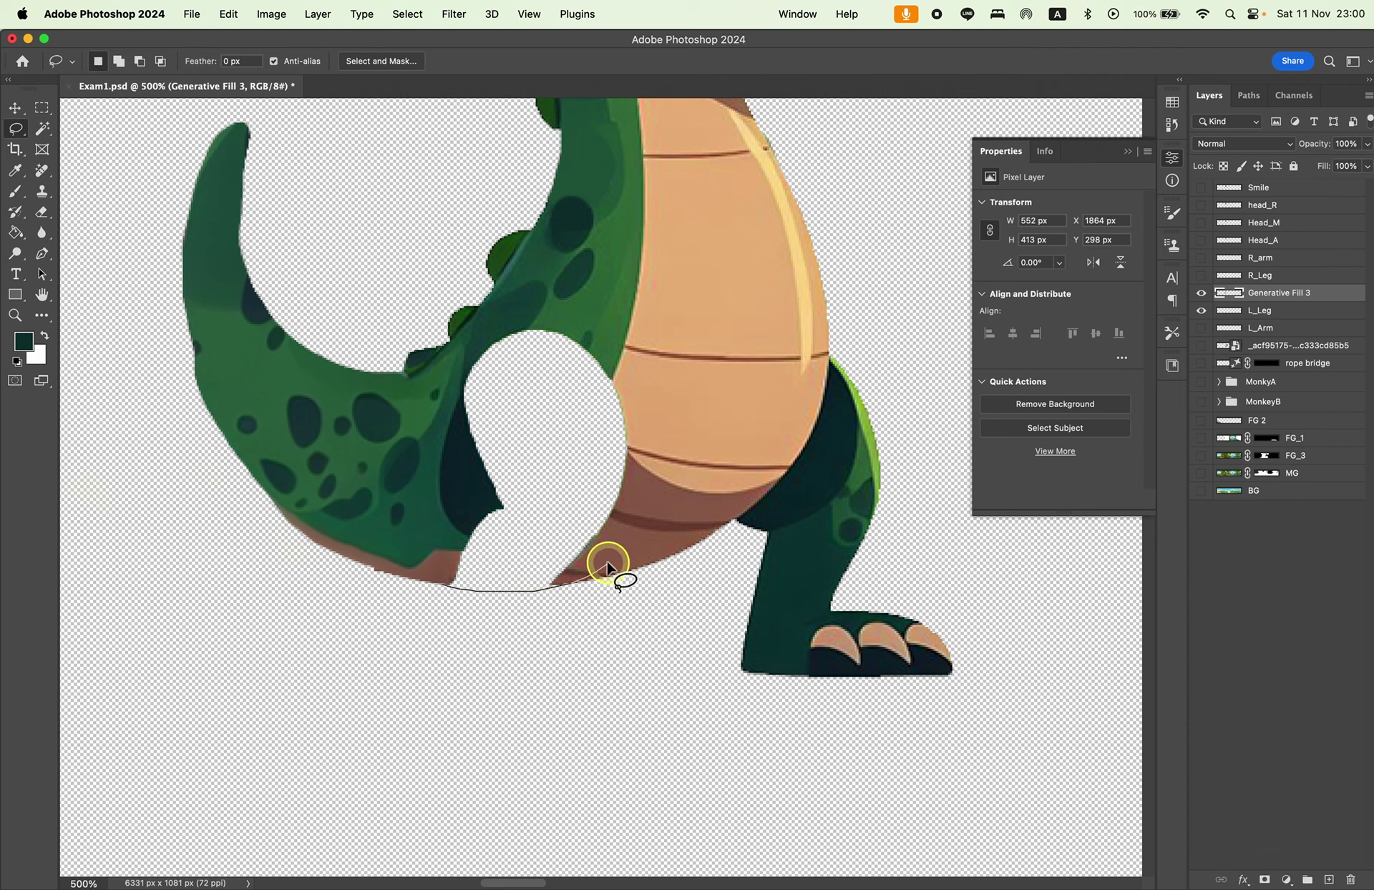
{"action": "mouse_move", "coordinate": [607, 567]}
{"action": "left_mouse_down"}
{"action": "mouse_move", "coordinate": [632, 540]}
{"action": "mouse_move", "coordinate": [654, 391]}
{"action": "left_mouse_up"}
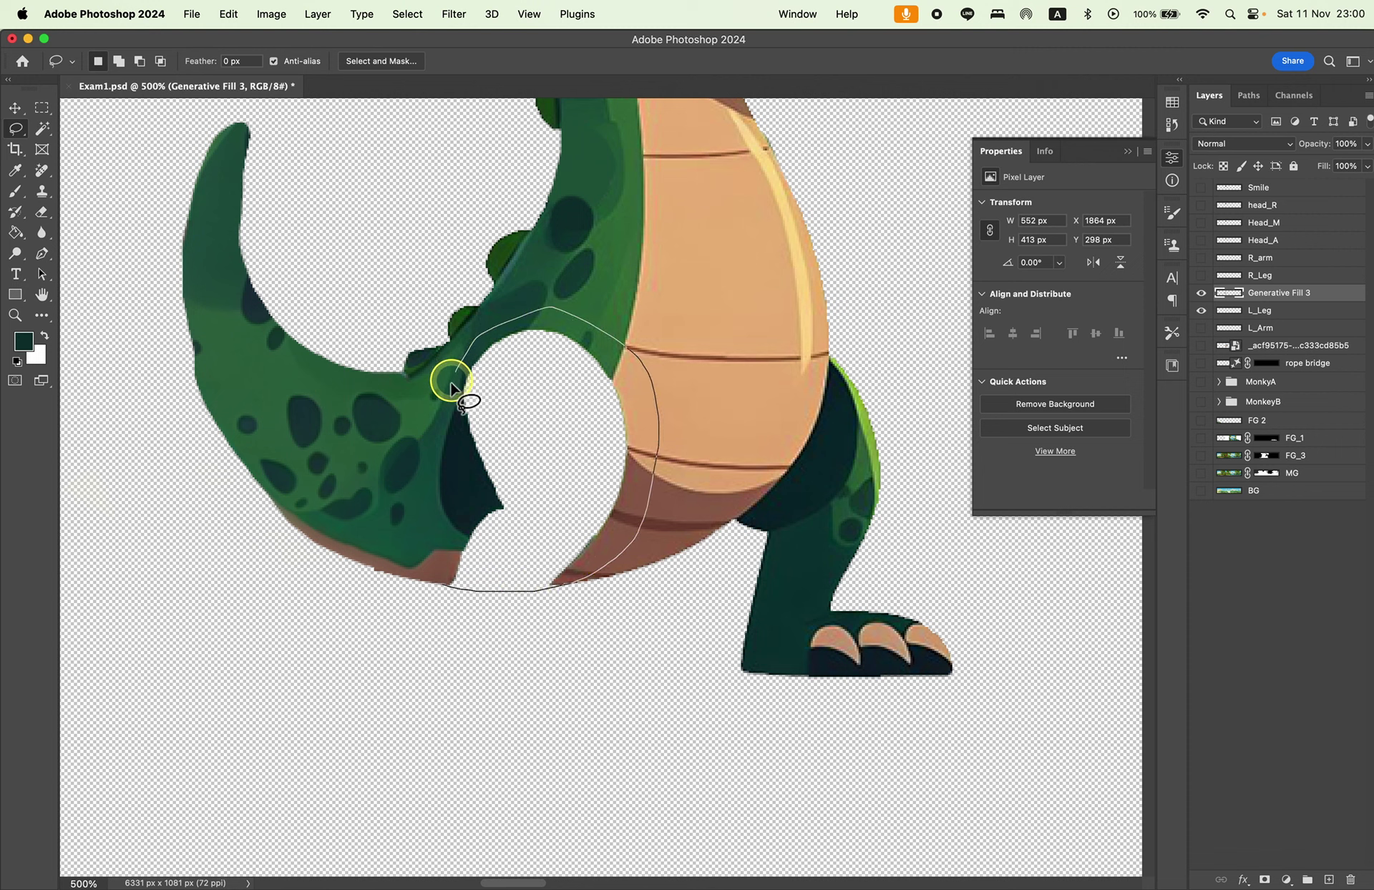
{"action": "left_click_drag", "start_coordinate": [451, 389], "coordinate": [445, 591]}
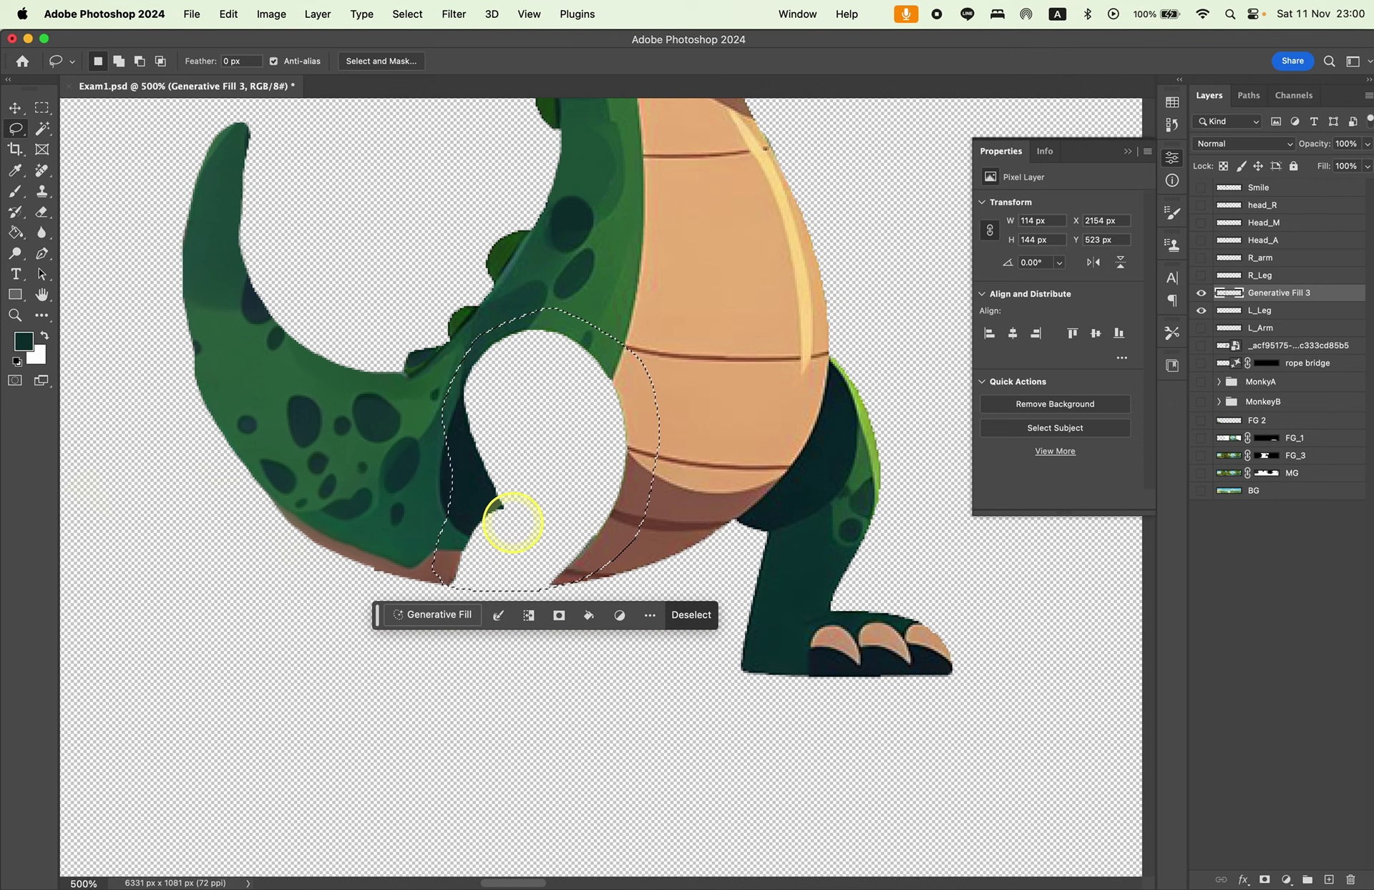
{"action": "left_click", "coordinate": [459, 636]}
{"action": "left_click", "coordinate": [706, 617]}
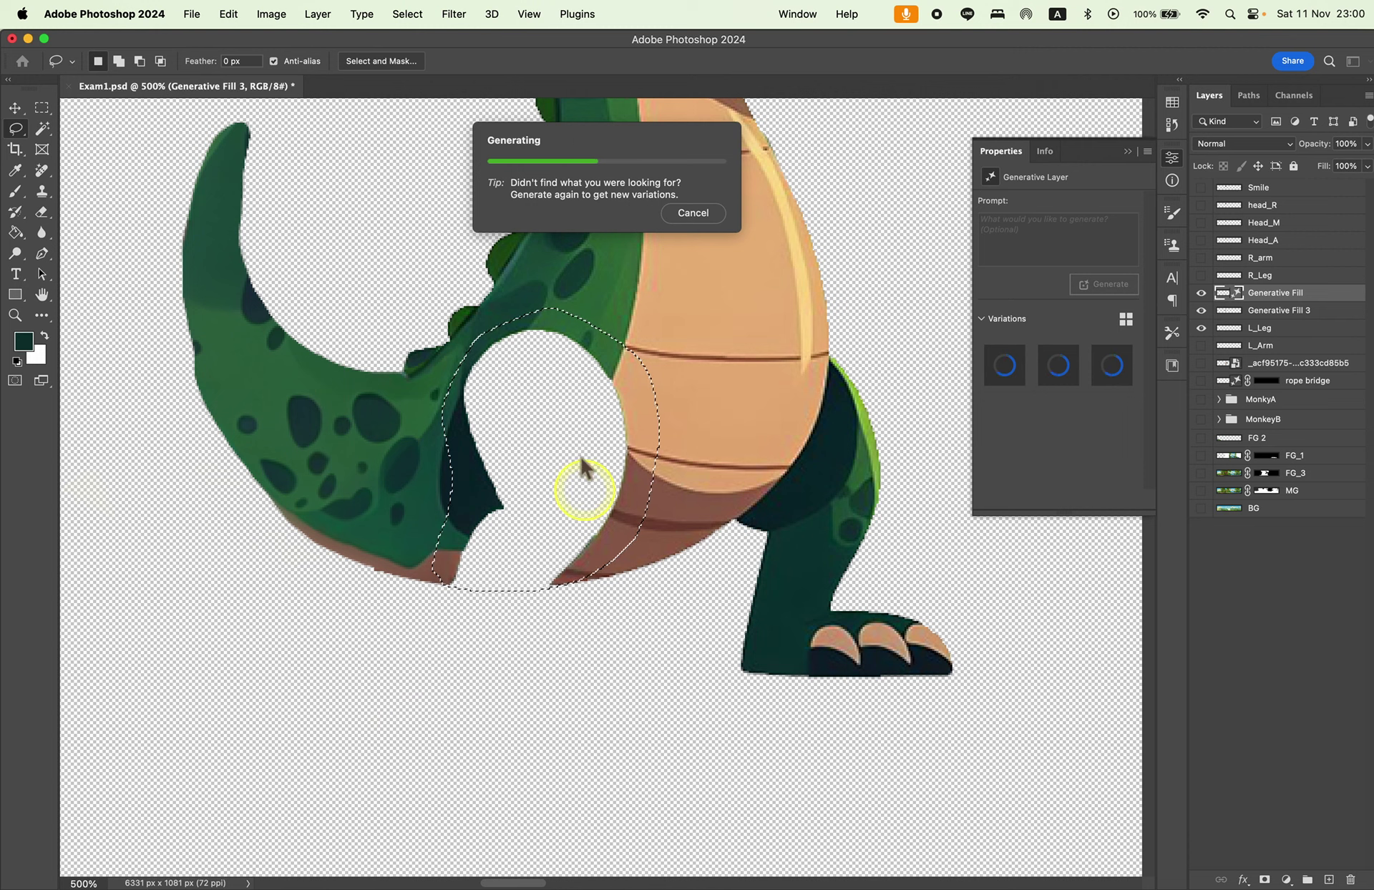
{"action": "left_click", "coordinate": [565, 521]}
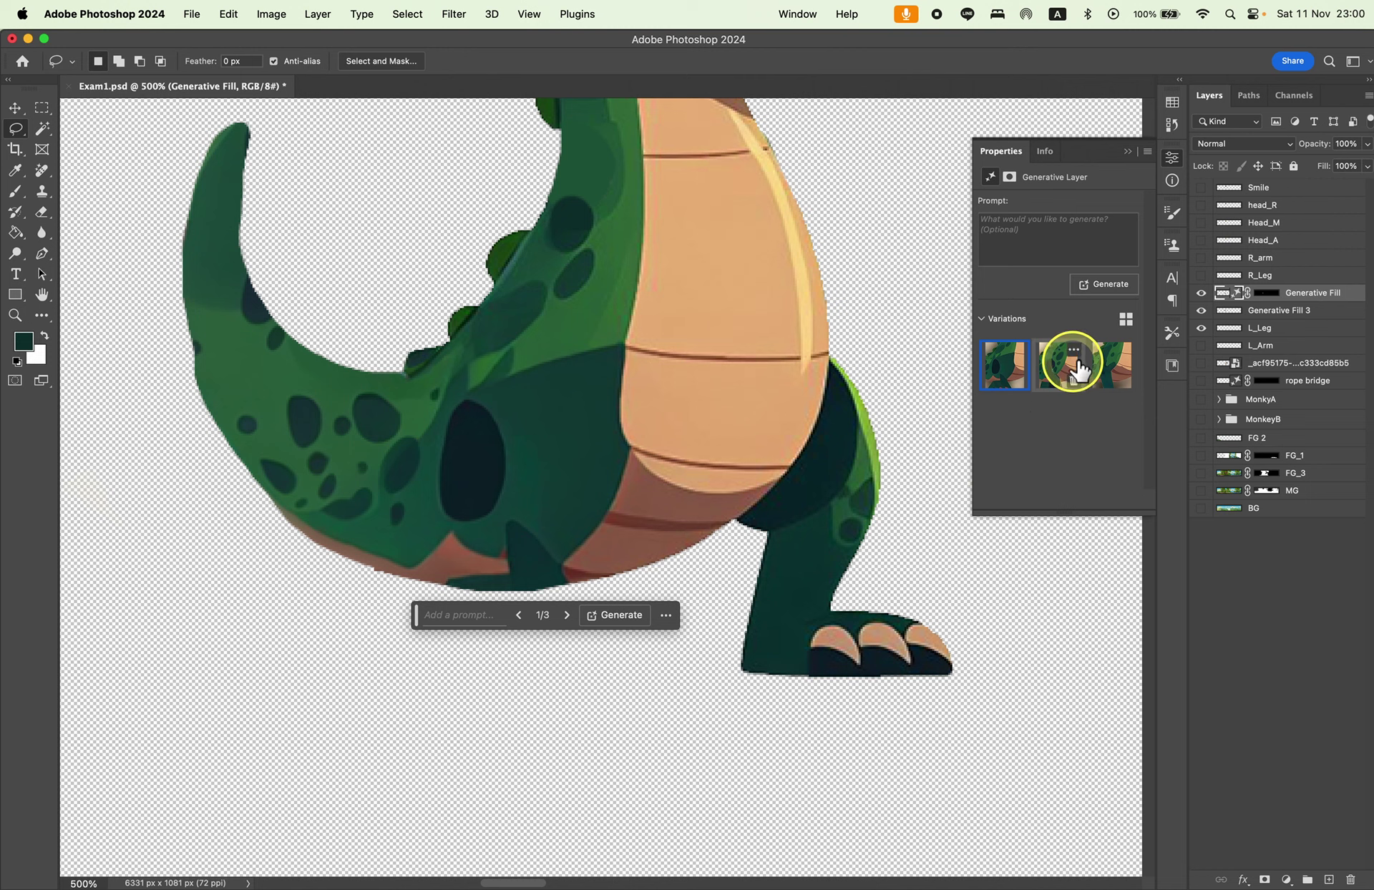
Compare the generated variations, keep the third, and toggle the layer to check it.
{"action": "left_click", "coordinate": [1062, 379]}
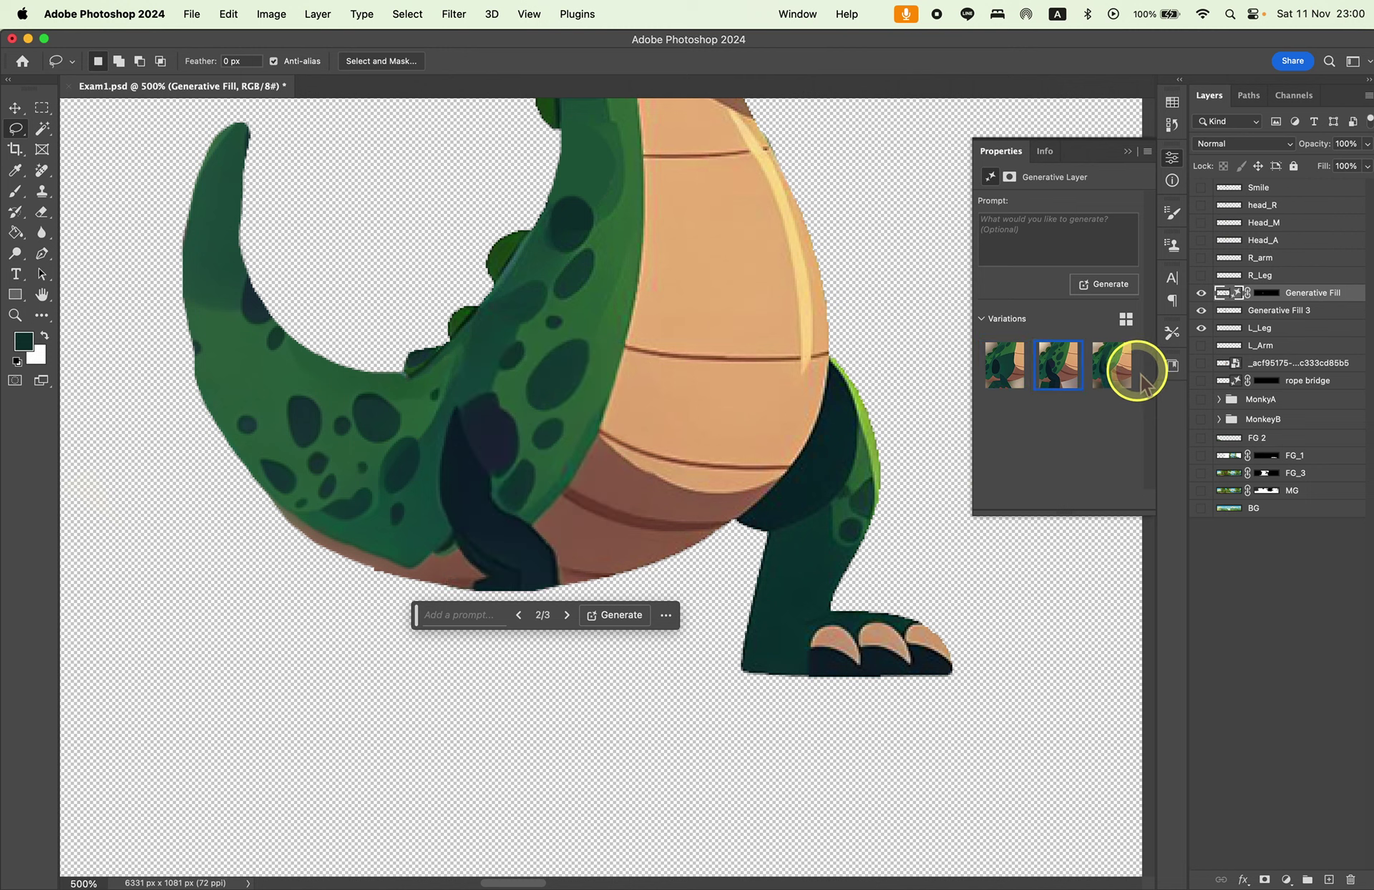
{"action": "left_click", "coordinate": [1113, 378]}
{"action": "mouse_move", "coordinate": [1057, 365]}
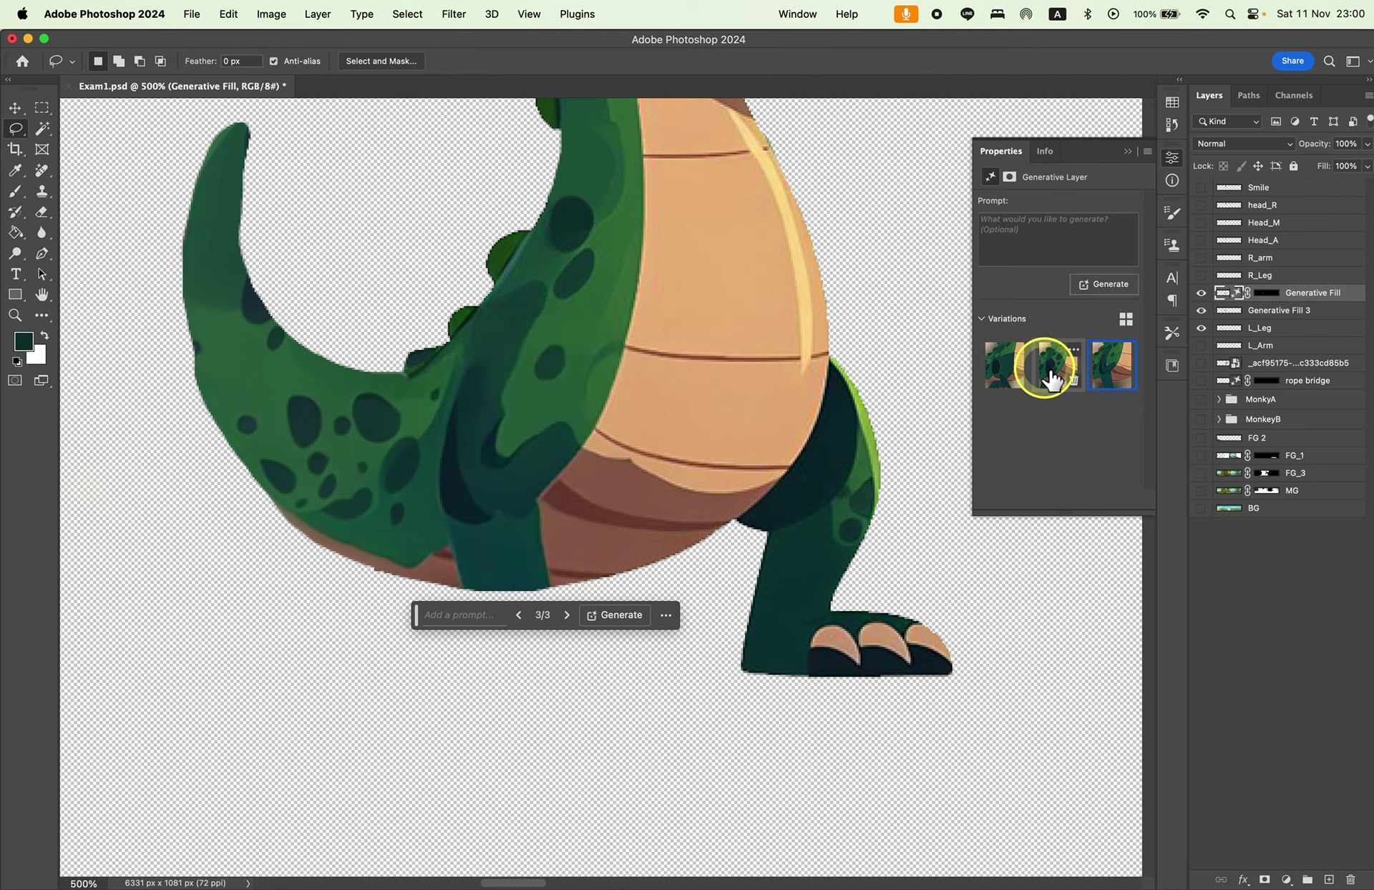
{"action": "left_click", "coordinate": [1050, 379]}
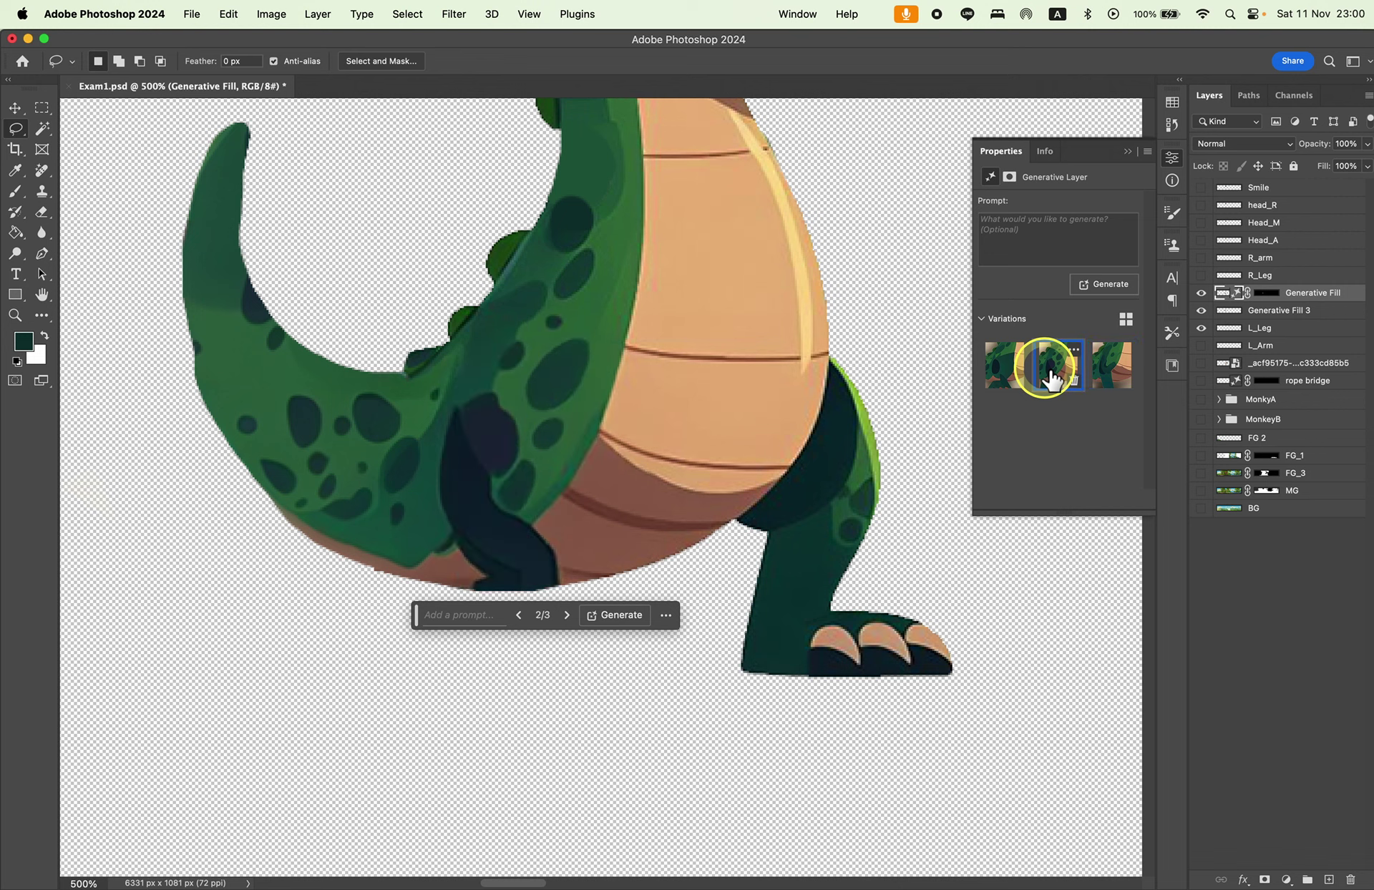
{"action": "left_click", "coordinate": [1010, 378]}
{"action": "left_click", "coordinate": [1100, 368]}
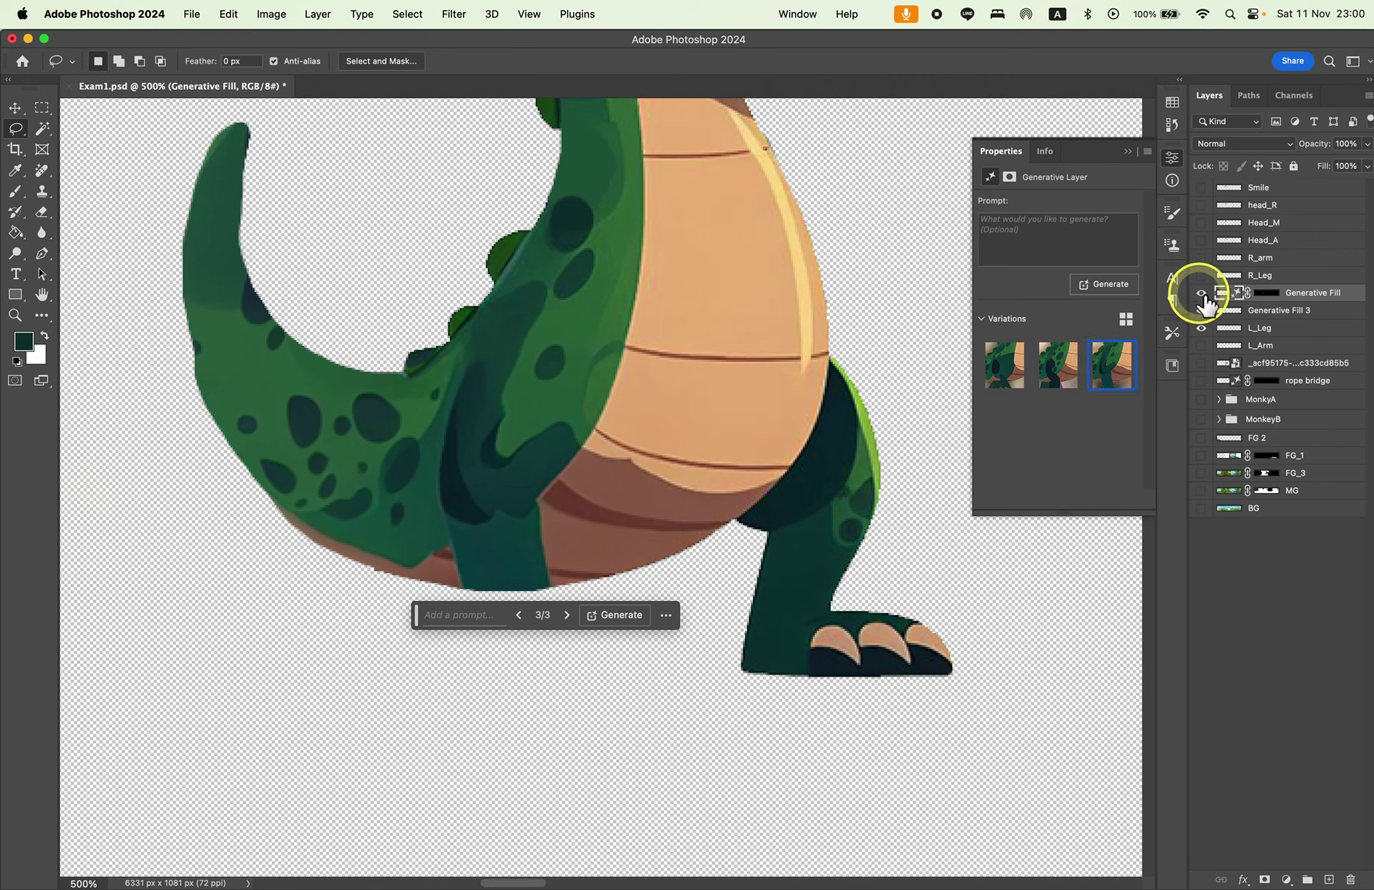
{"action": "left_click", "coordinate": [1201, 293]}
{"action": "left_click", "coordinate": [1202, 294]}
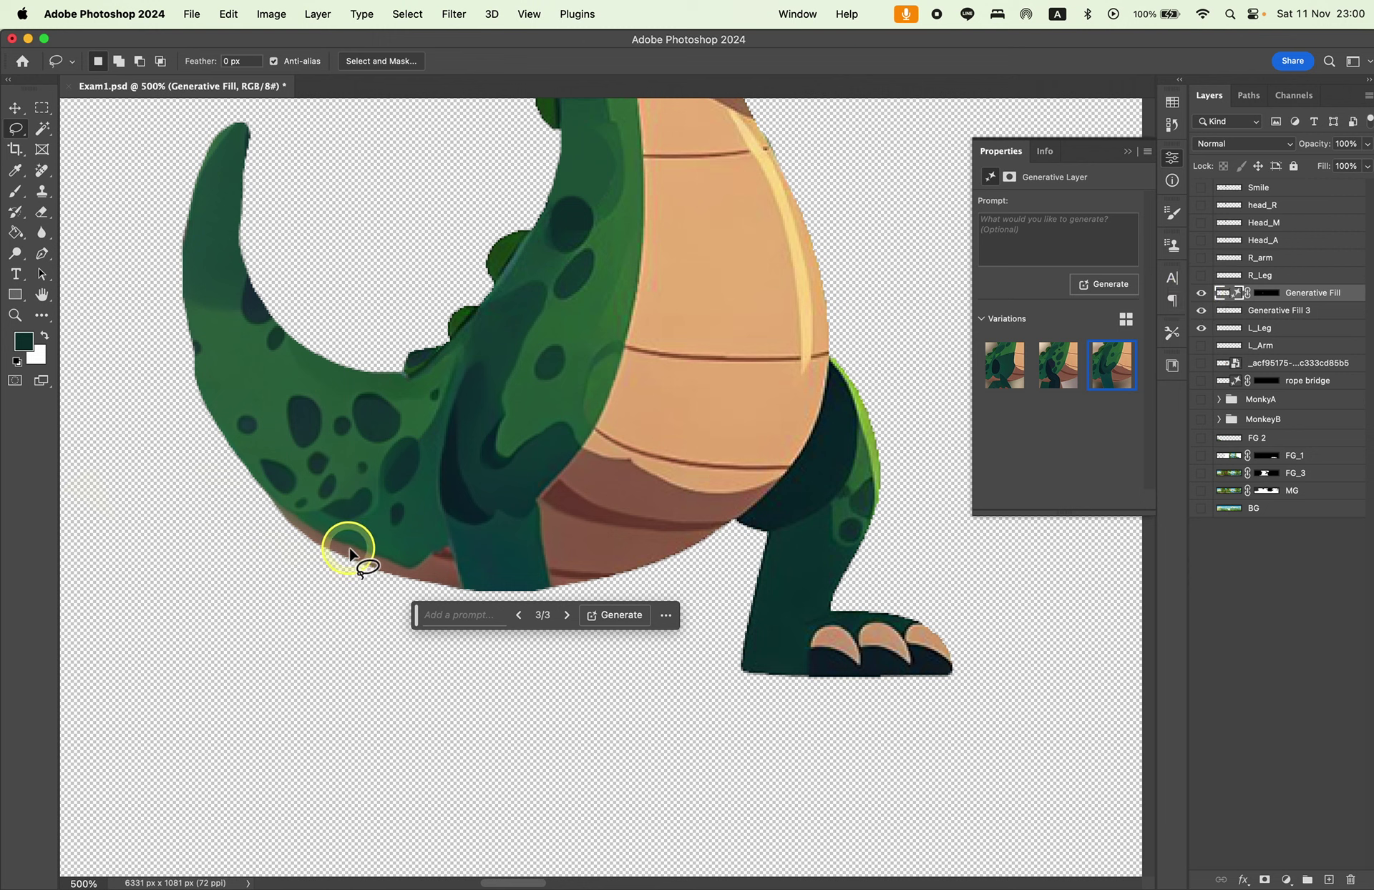
Lasso the belly's lower edge, generate a fill, then undo the result.
{"action": "mouse_move", "coordinate": [348, 549]}
{"action": "left_mouse_down"}
{"action": "mouse_move", "coordinate": [505, 533]}
{"action": "mouse_move", "coordinate": [530, 513]}
{"action": "mouse_move", "coordinate": [565, 522]}
{"action": "mouse_move", "coordinate": [580, 590]}
{"action": "left_mouse_up"}
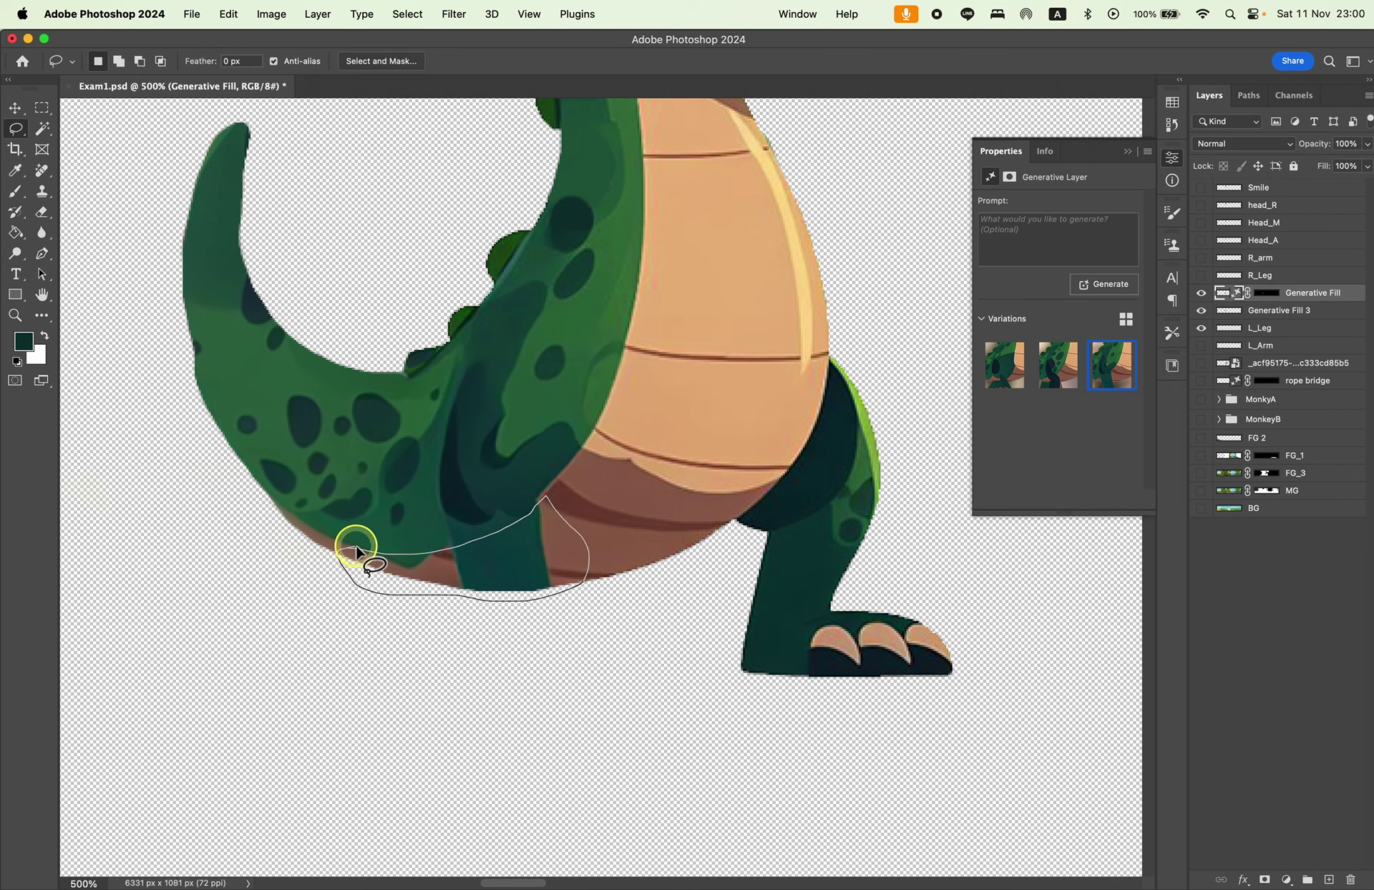
{"action": "left_click_drag", "start_coordinate": [358, 551], "coordinate": [356, 553]}
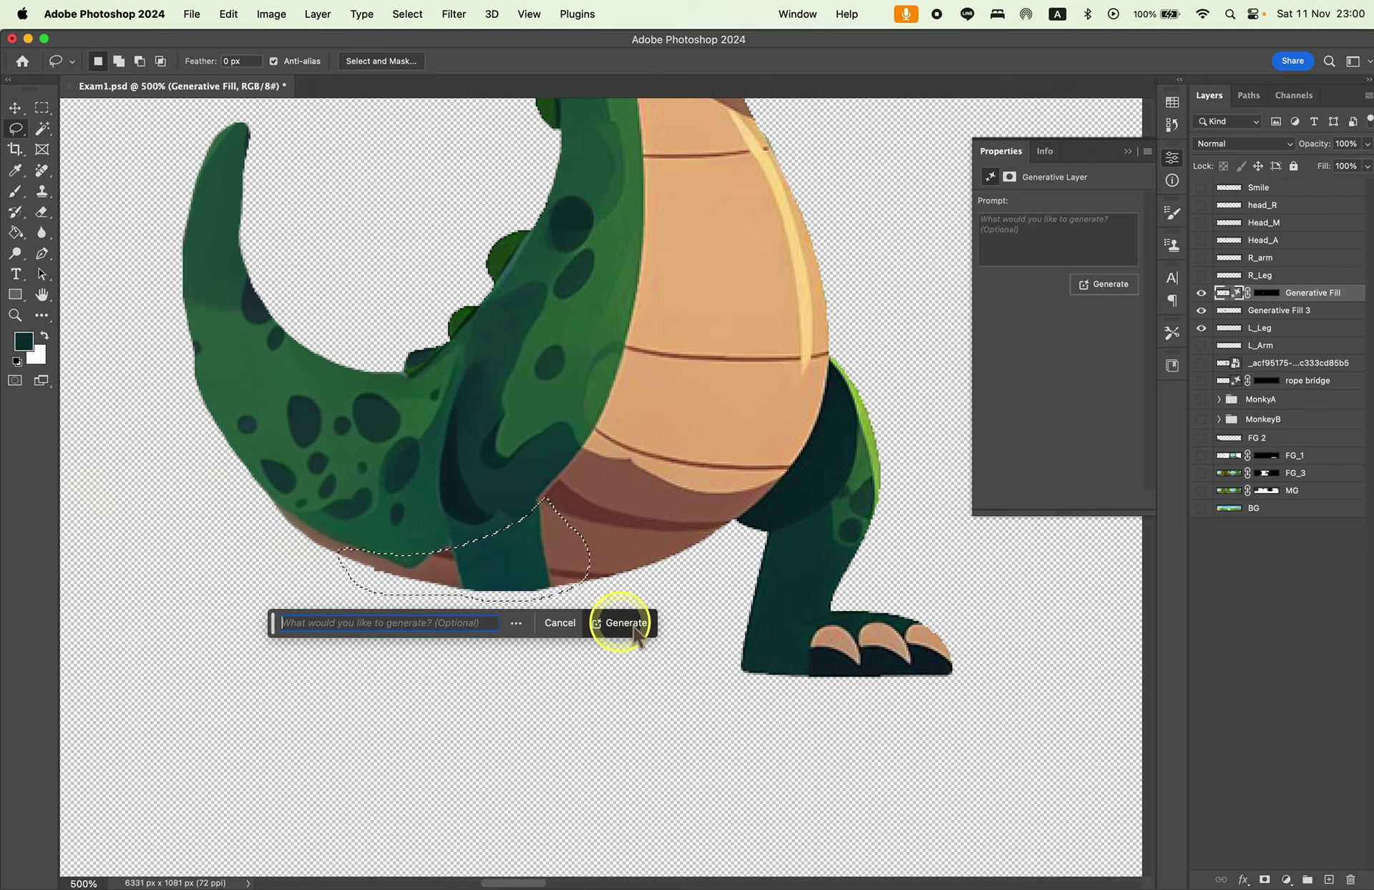
{"action": "left_click", "coordinate": [626, 625]}
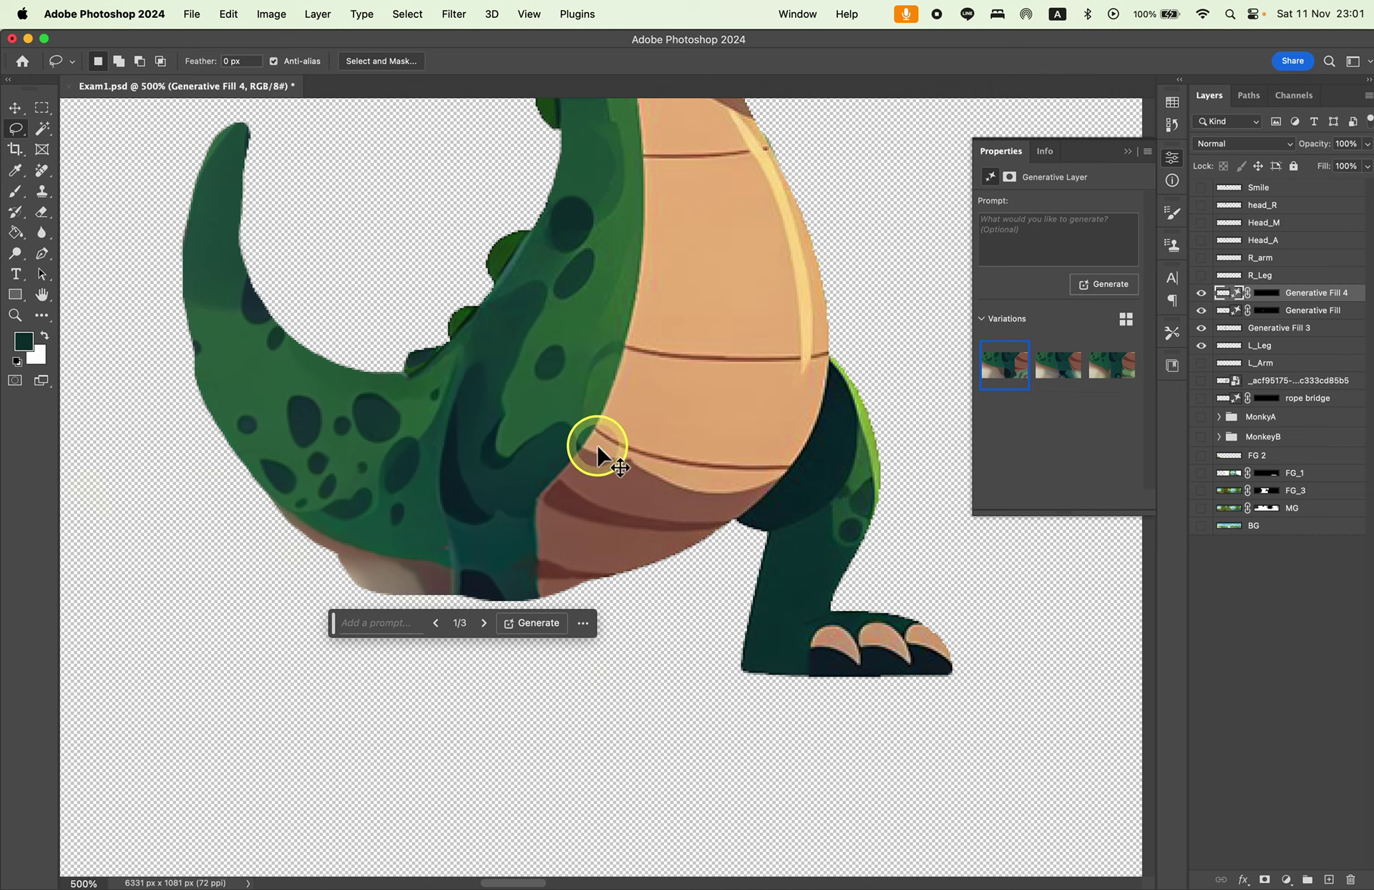
{"action": "key", "text": "ctrl+z"}
{"action": "key", "text": "ctrl+shift+z"}
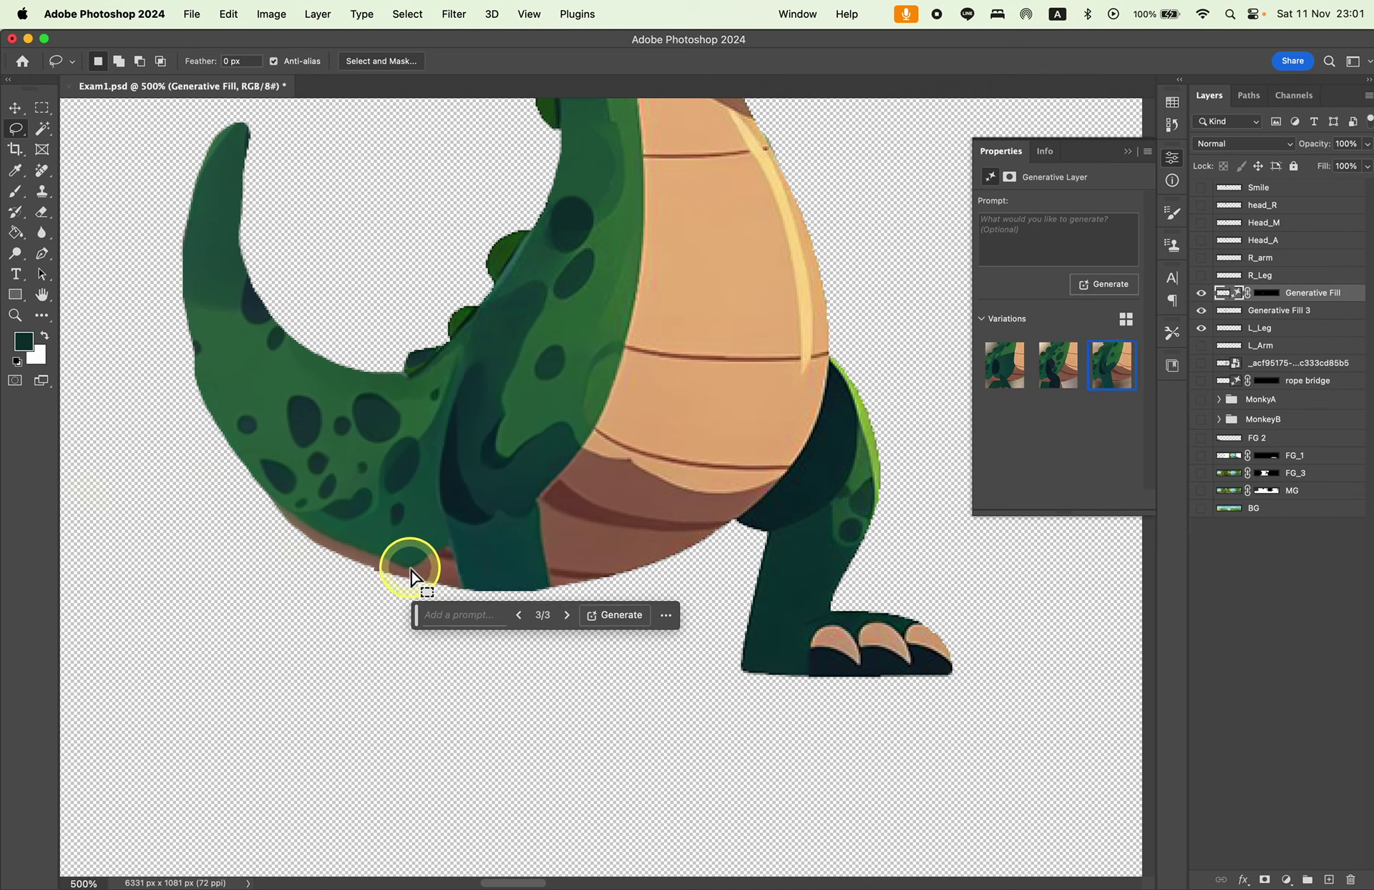
{"action": "left_click", "coordinate": [353, 552]}
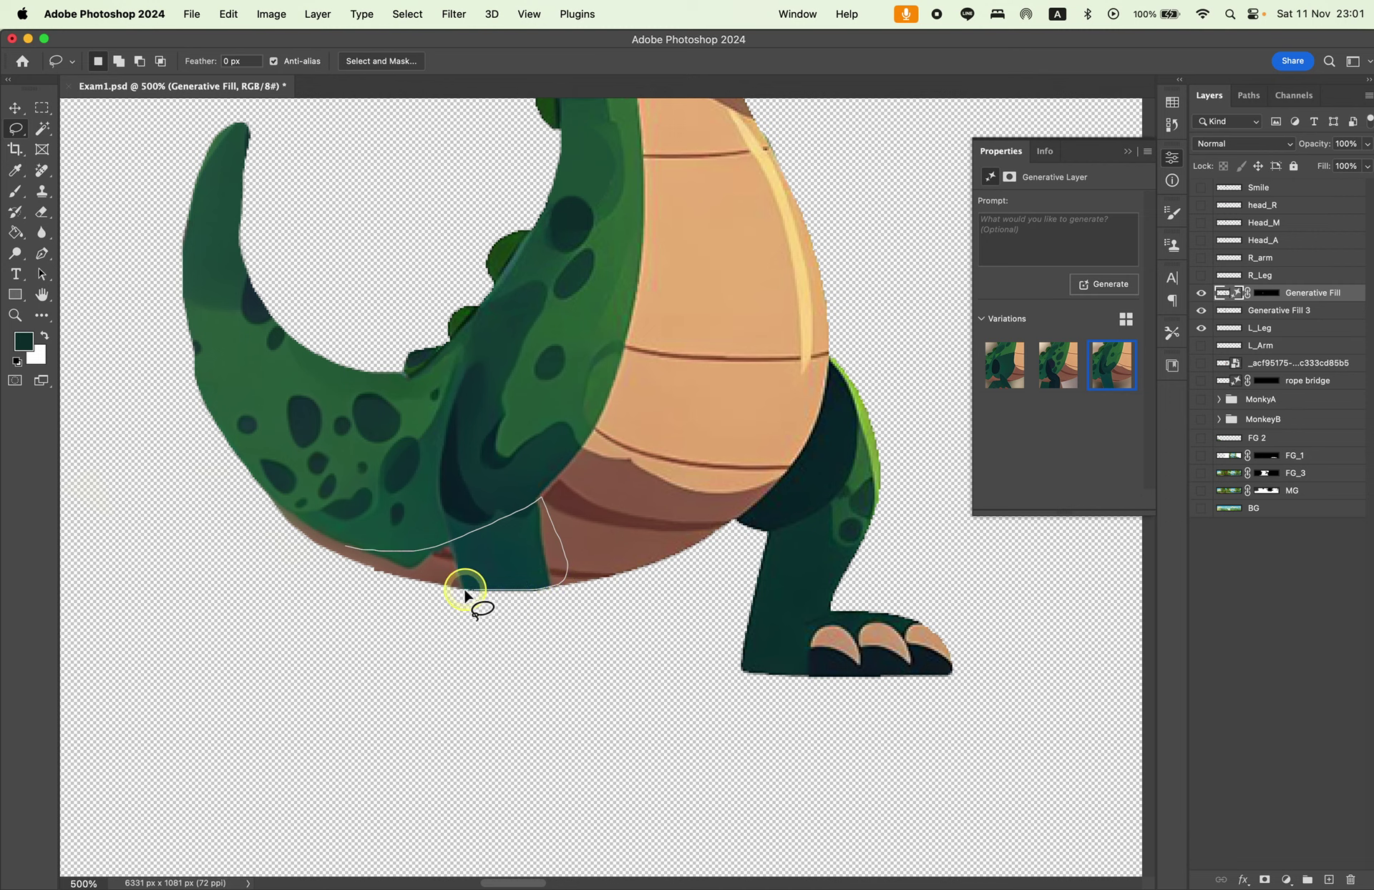
Select the belly area where the dark leg overlaps and sample the brown belly colour.
{"action": "left_click_drag", "start_coordinate": [355, 565], "coordinate": [346, 553]}
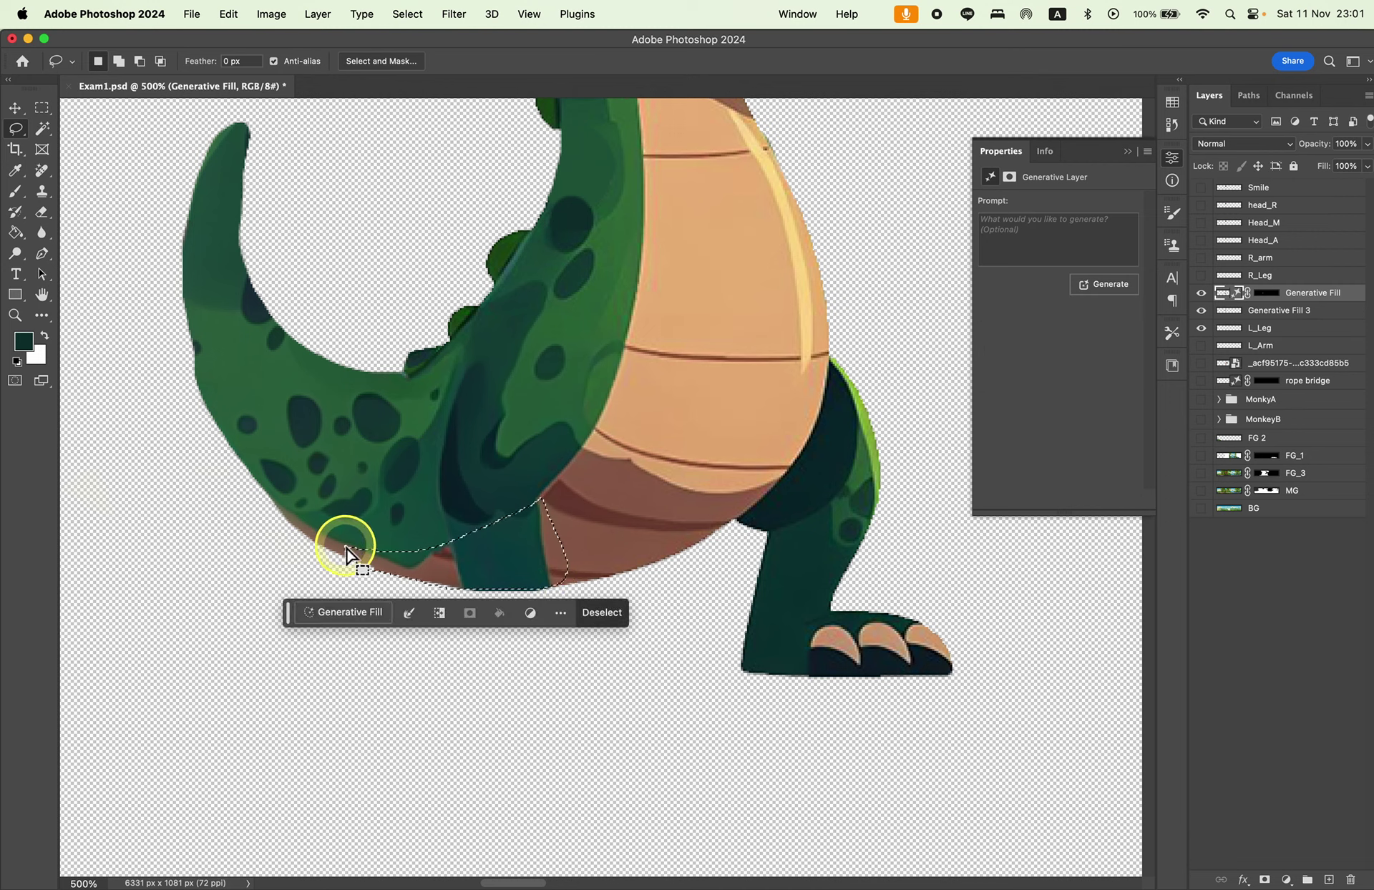
{"action": "key", "text": "i"}
{"action": "left_click", "coordinate": [420, 567]}
Paint belly brown over the dark leg on a new layer, with Layer 4 above Generative Fill.
{"action": "key", "text": "b"}
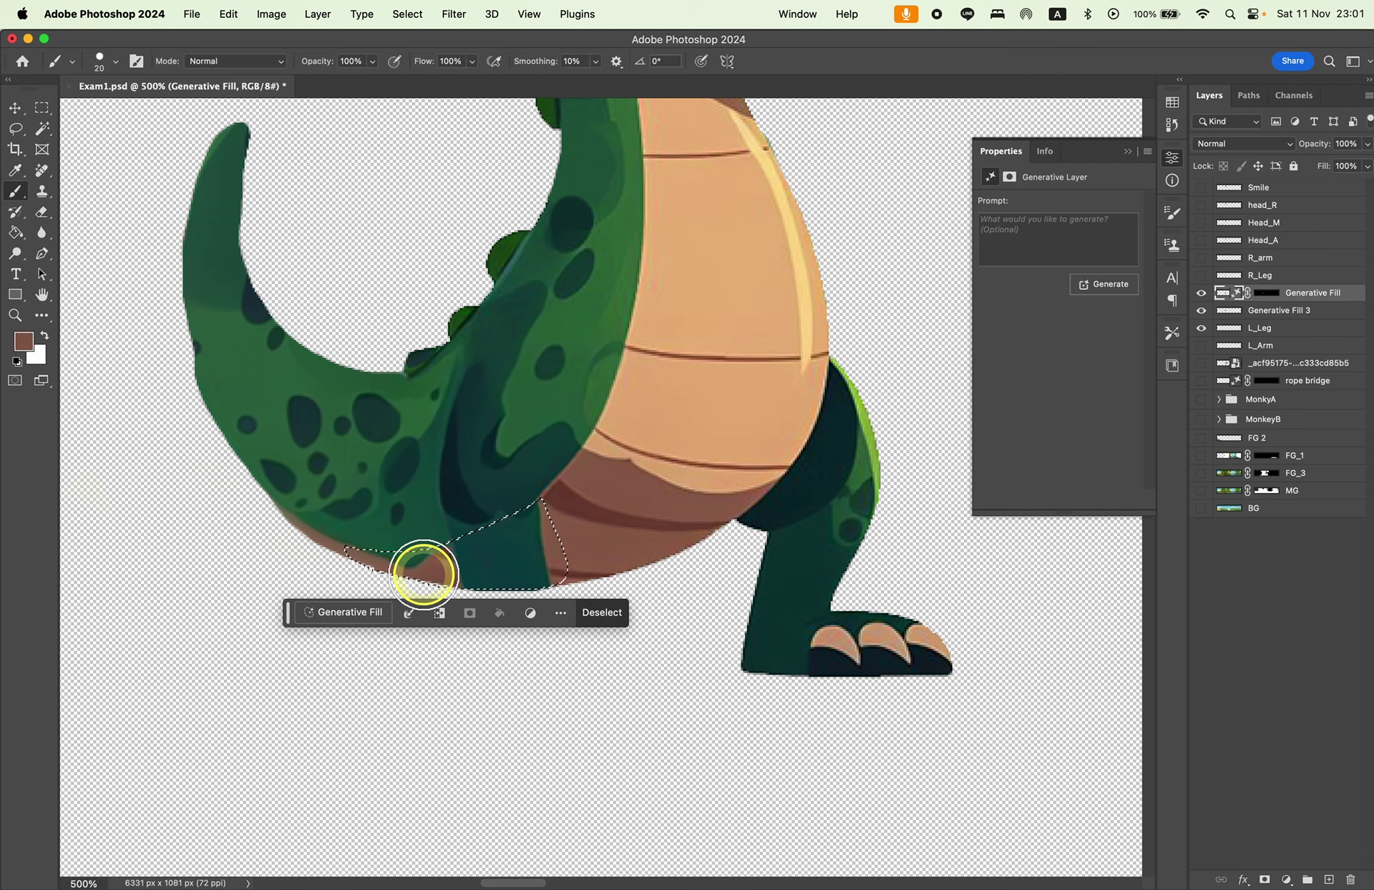
{"action": "left_click", "coordinate": [364, 557]}
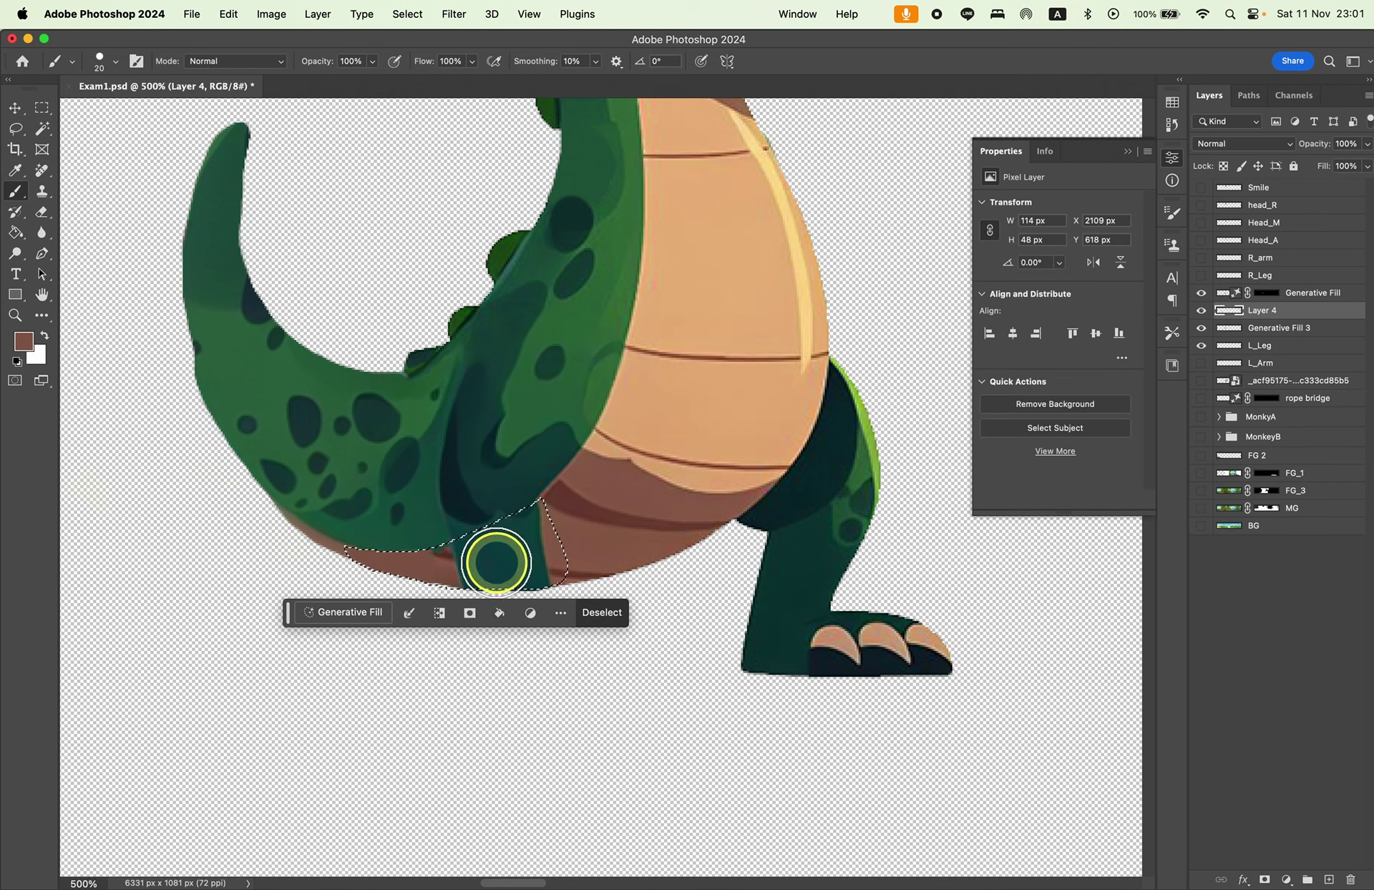
{"action": "key", "text": "i"}
{"action": "left_click", "coordinate": [584, 548]}
{"action": "key", "text": "b"}
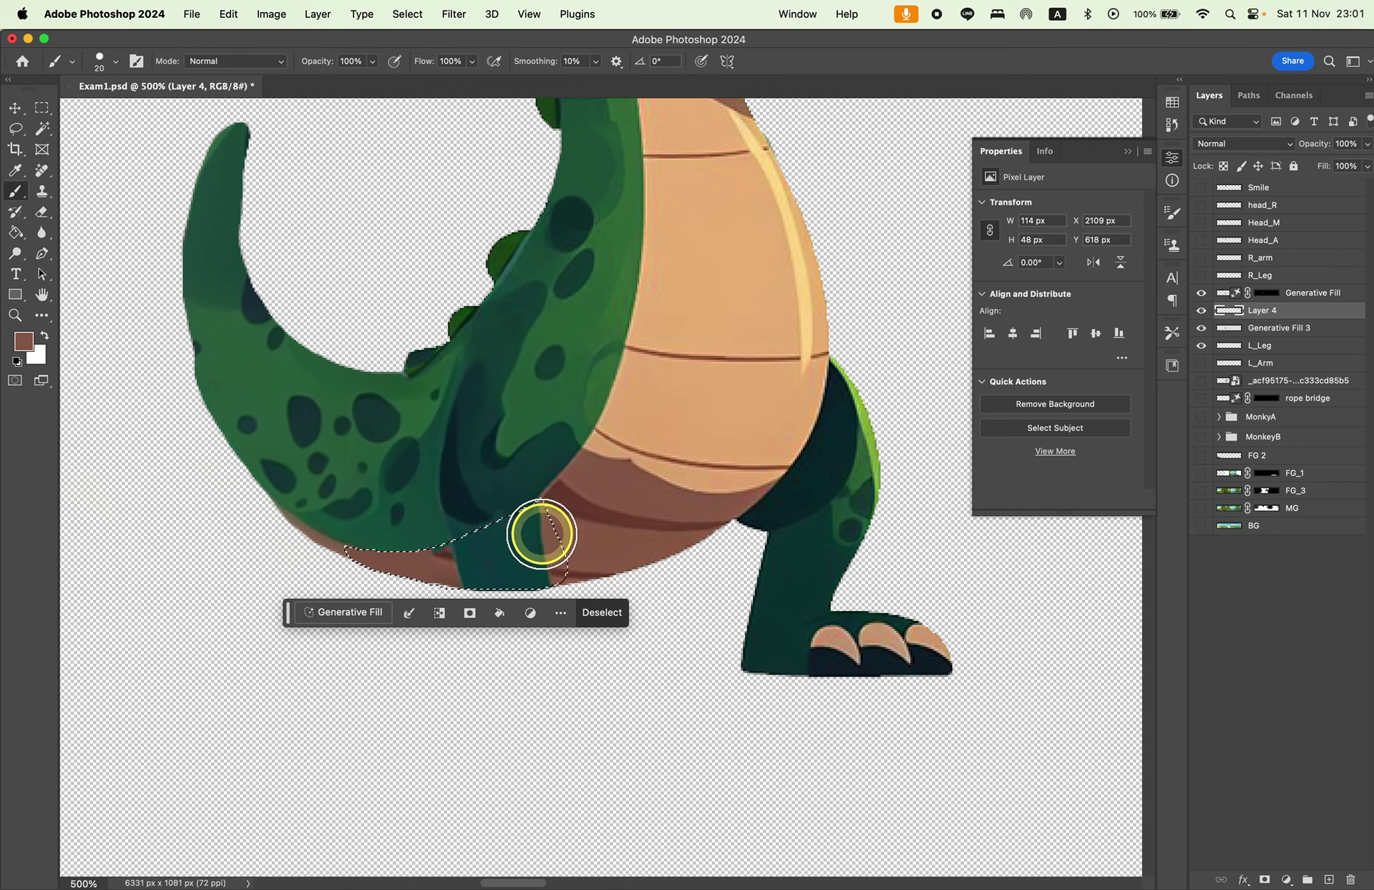
{"action": "key", "text": "i"}
{"action": "left_click", "coordinate": [607, 559]}
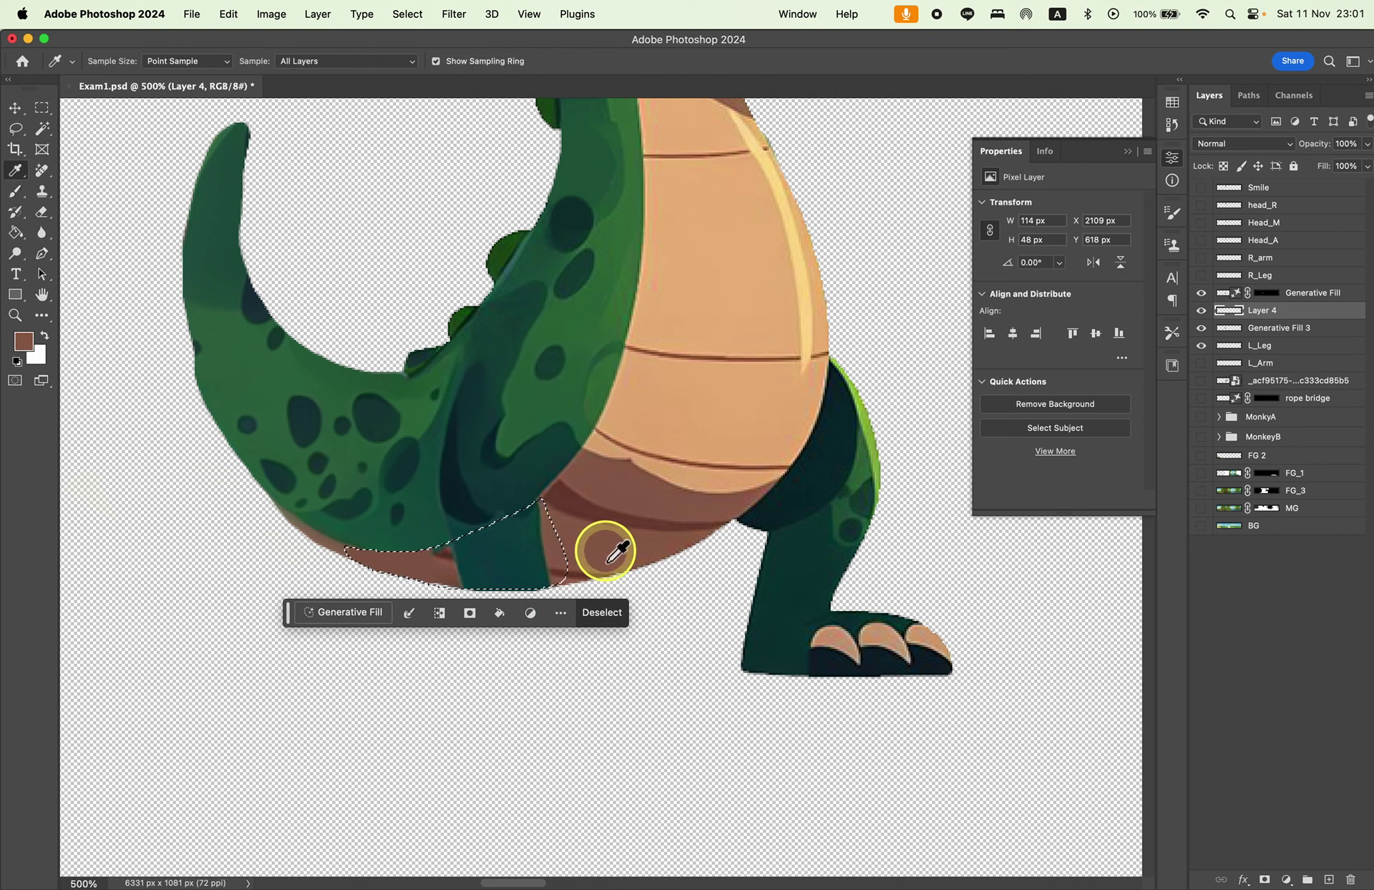
{"action": "key", "text": "b"}
{"action": "left_click_drag", "start_coordinate": [605, 551], "coordinate": [503, 537]}
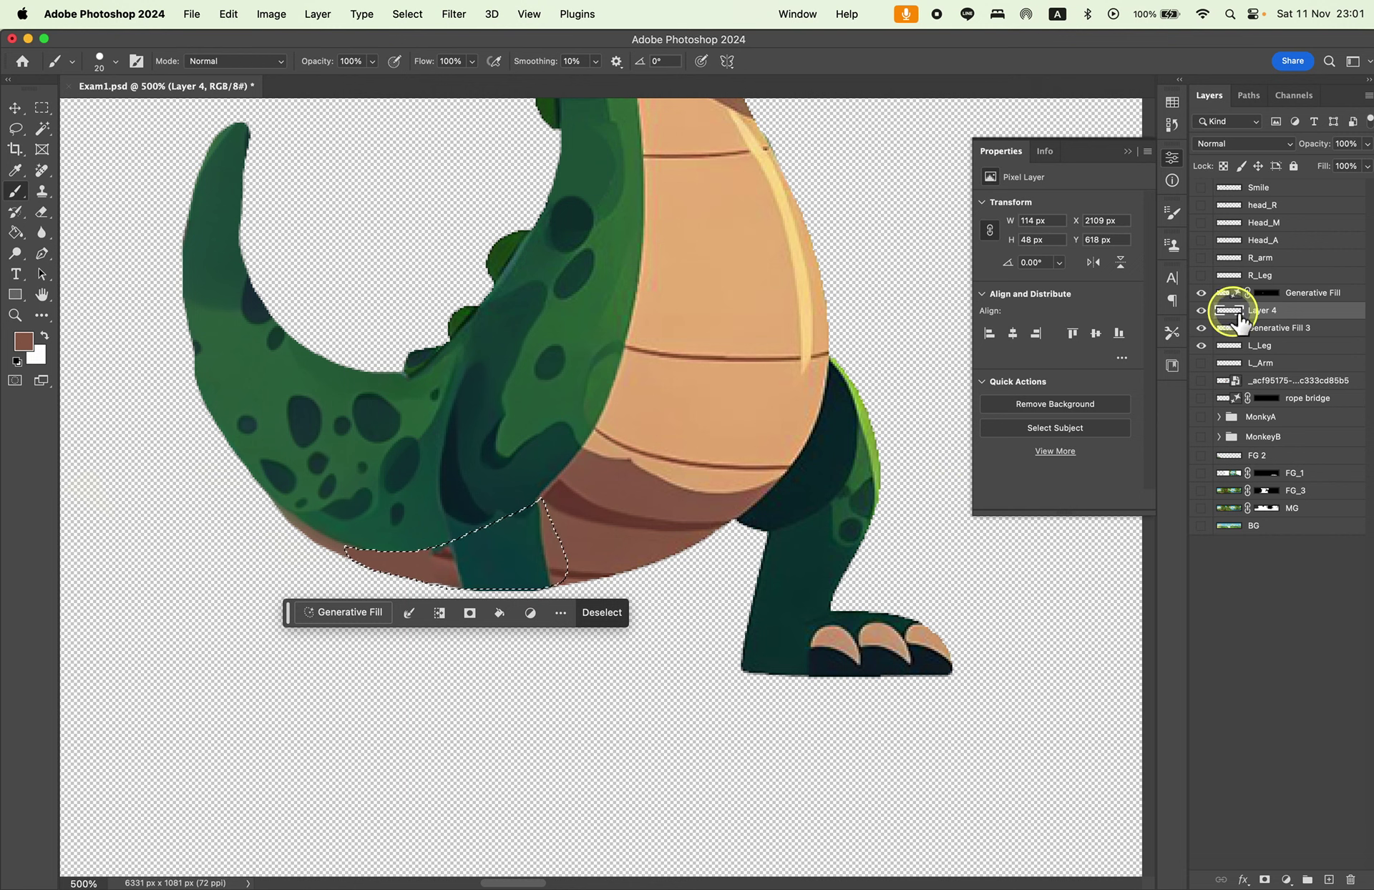
{"action": "left_click_drag", "start_coordinate": [1310, 293], "coordinate": [1317, 318]}
{"action": "left_click_drag", "start_coordinate": [456, 565], "coordinate": [558, 572]}
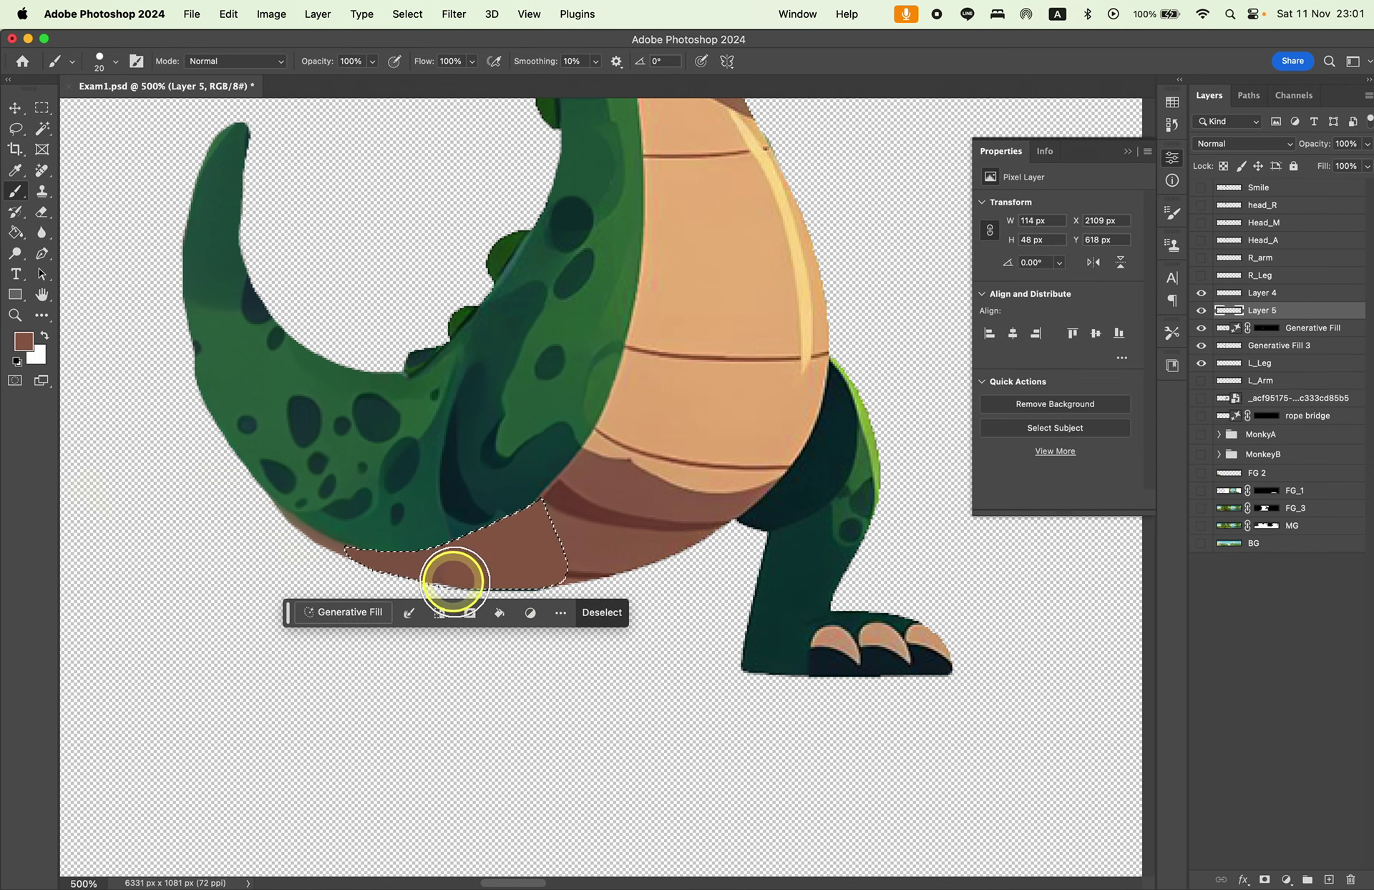
Sample a darker belly brown and set the brush size to 12 px.
{"action": "key", "text": "i"}
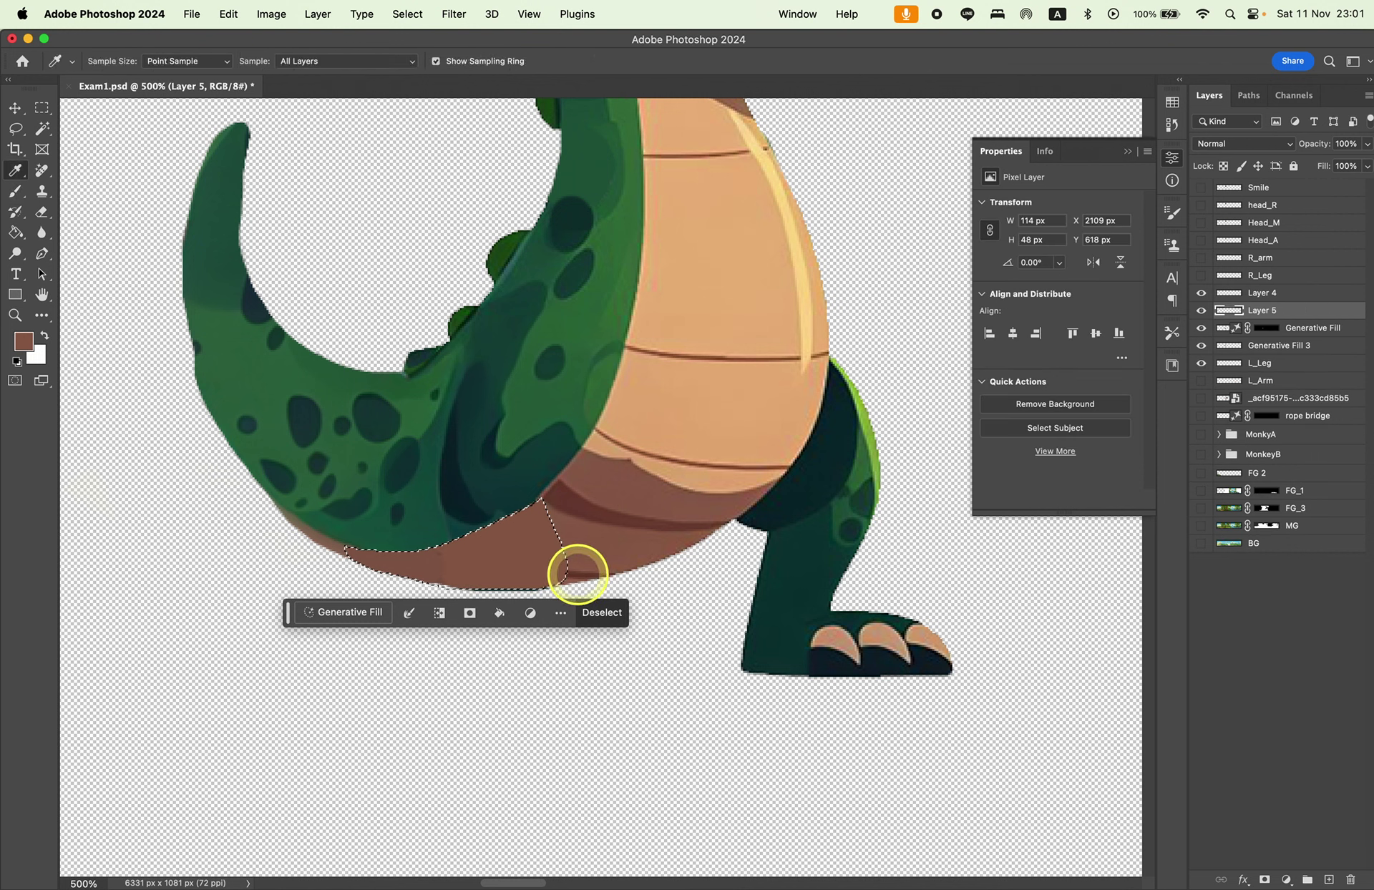
{"action": "left_click", "coordinate": [578, 574]}
{"action": "key", "text": "b"}
{"action": "right_click", "coordinate": [490, 569]}
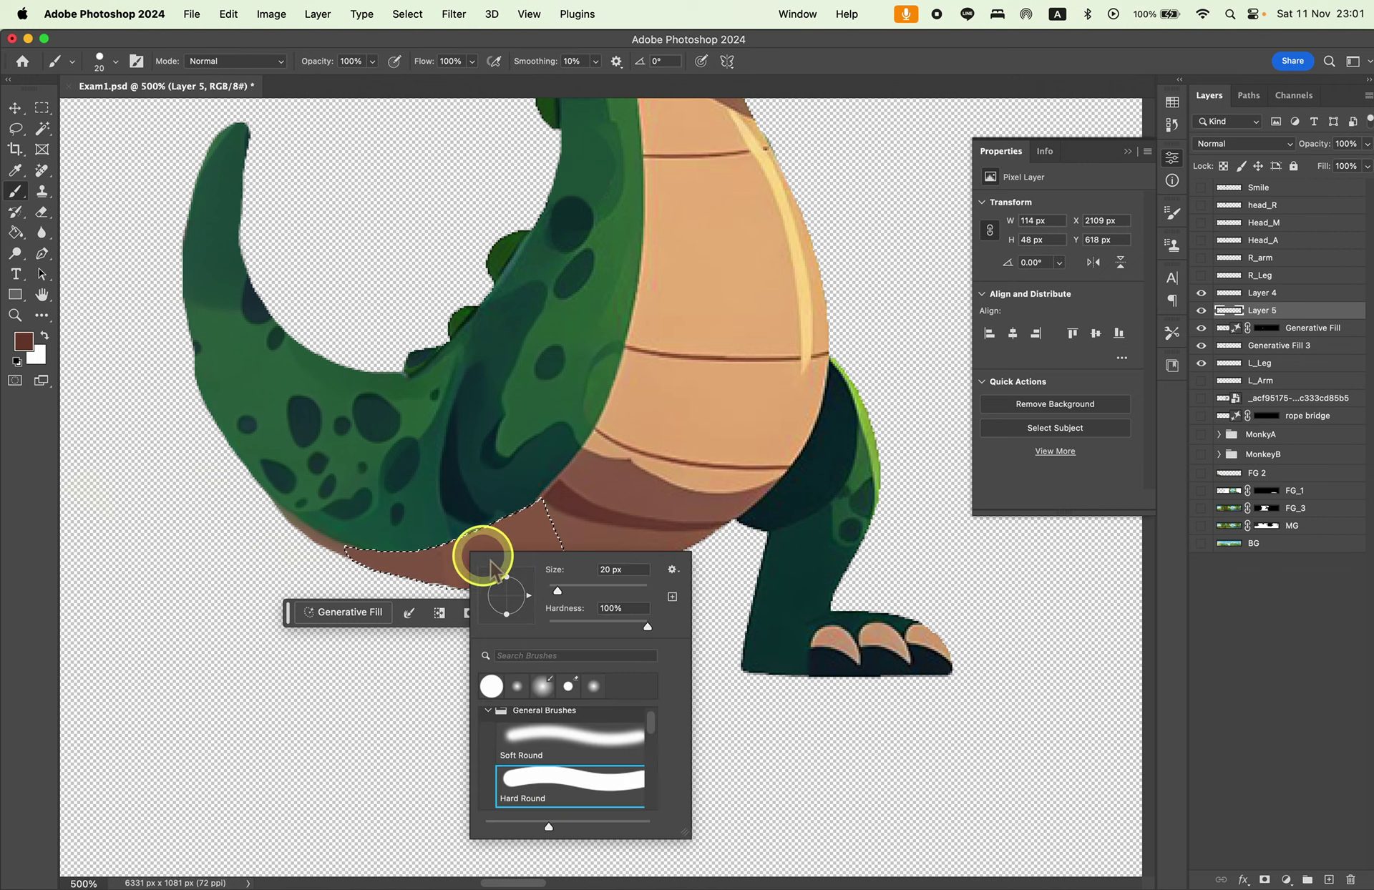
{"action": "left_click_drag", "start_coordinate": [557, 590], "coordinate": [553, 591]}
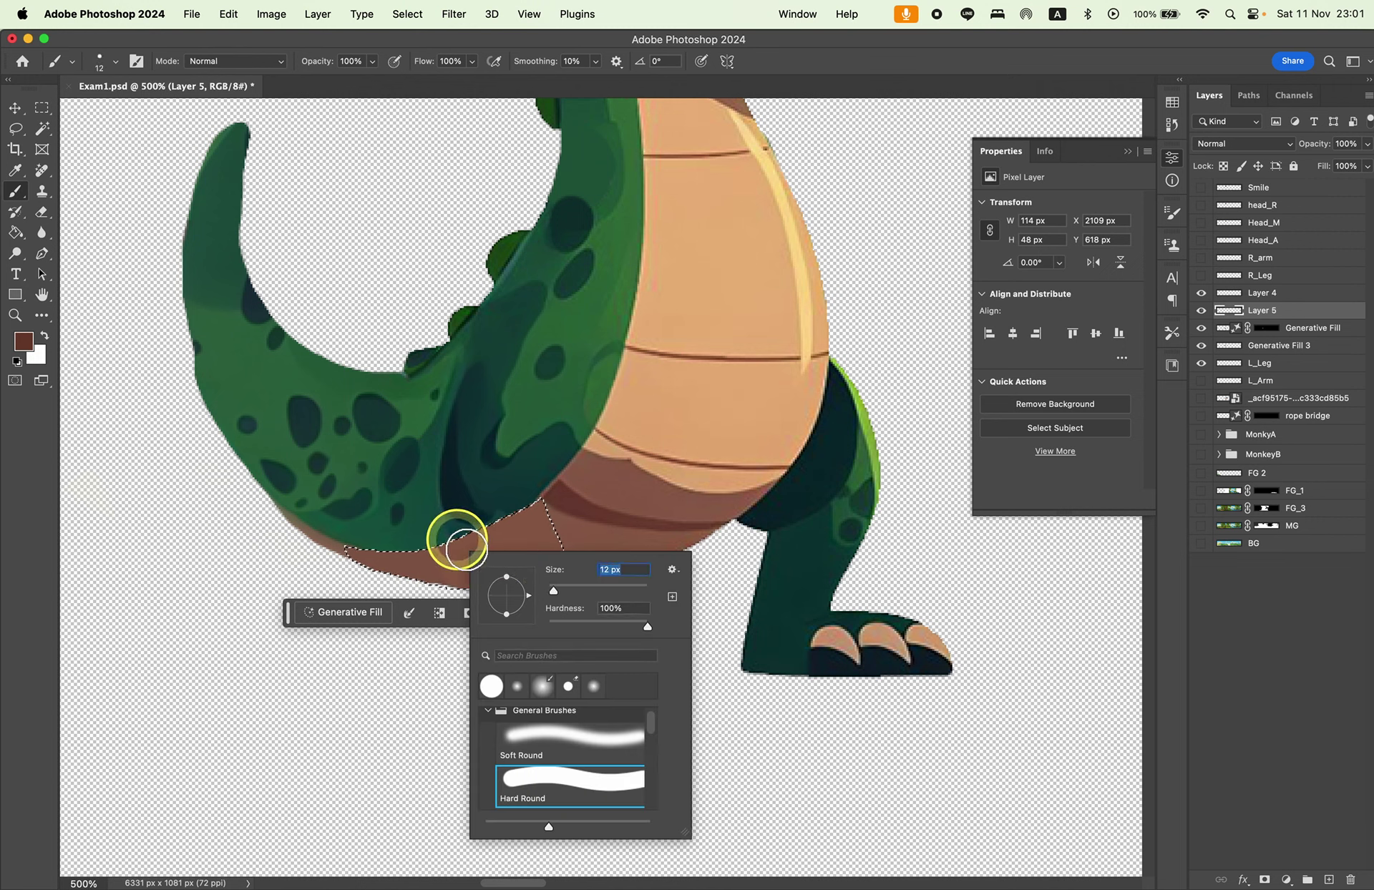
{"action": "key", "text": "Return"}
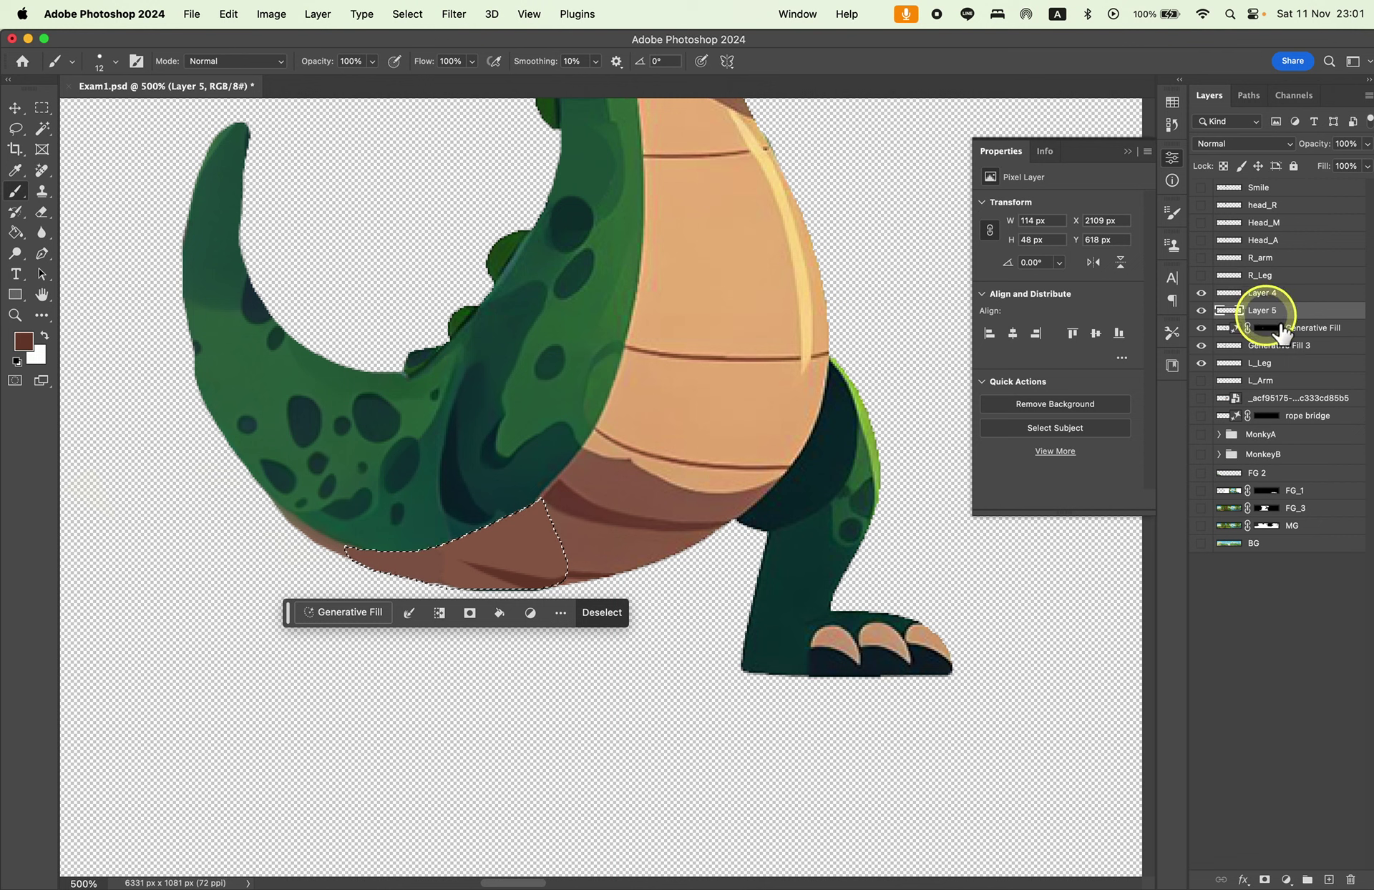
Merge the generated fill into Layer 5 and paint more brown along the belly's lower edge.
{"action": "left_click", "coordinate": [1310, 326]}
{"action": "right_click", "coordinate": [1330, 322]}
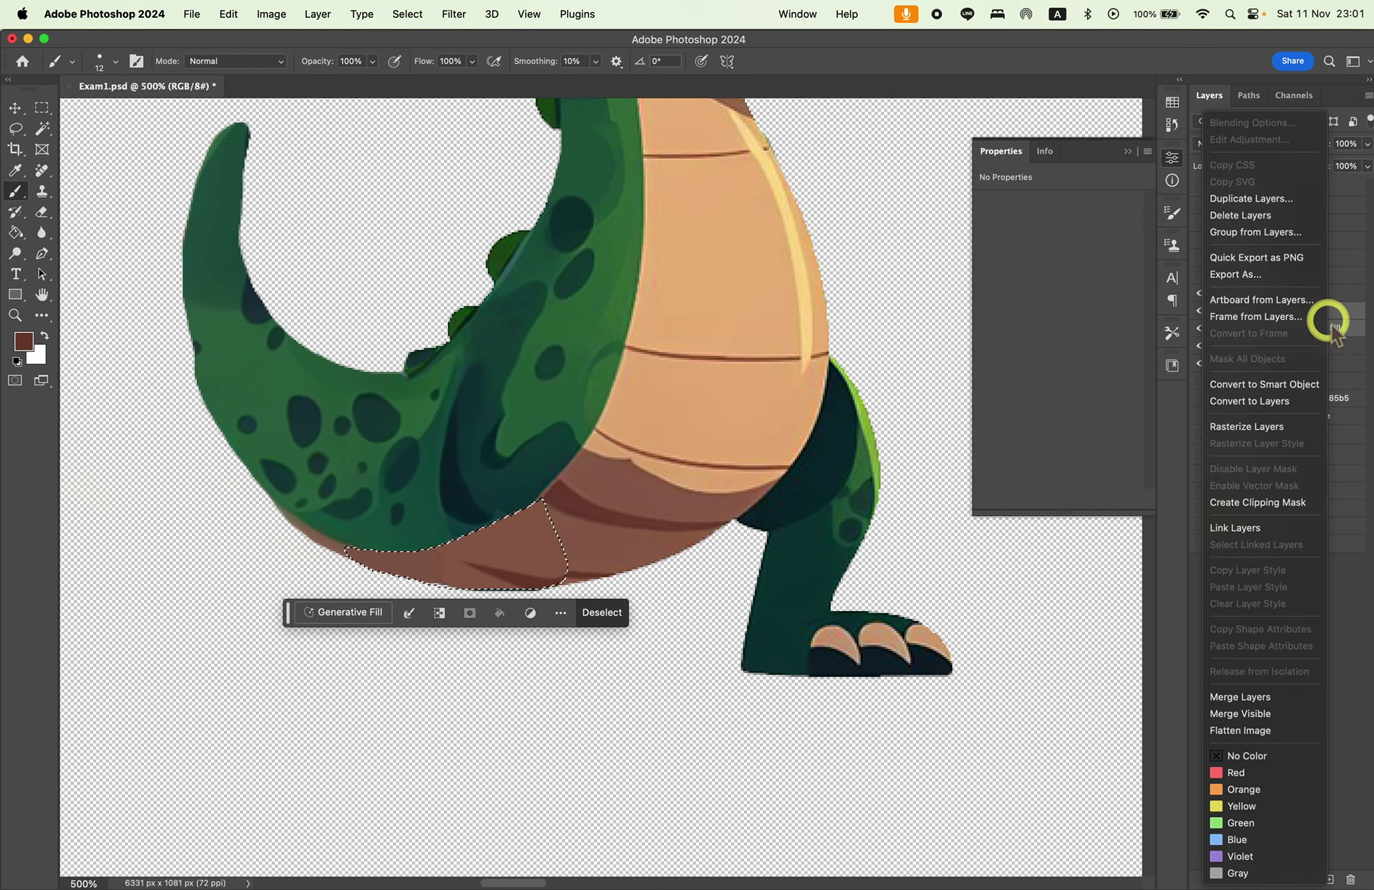
{"action": "left_click", "coordinate": [1240, 697]}
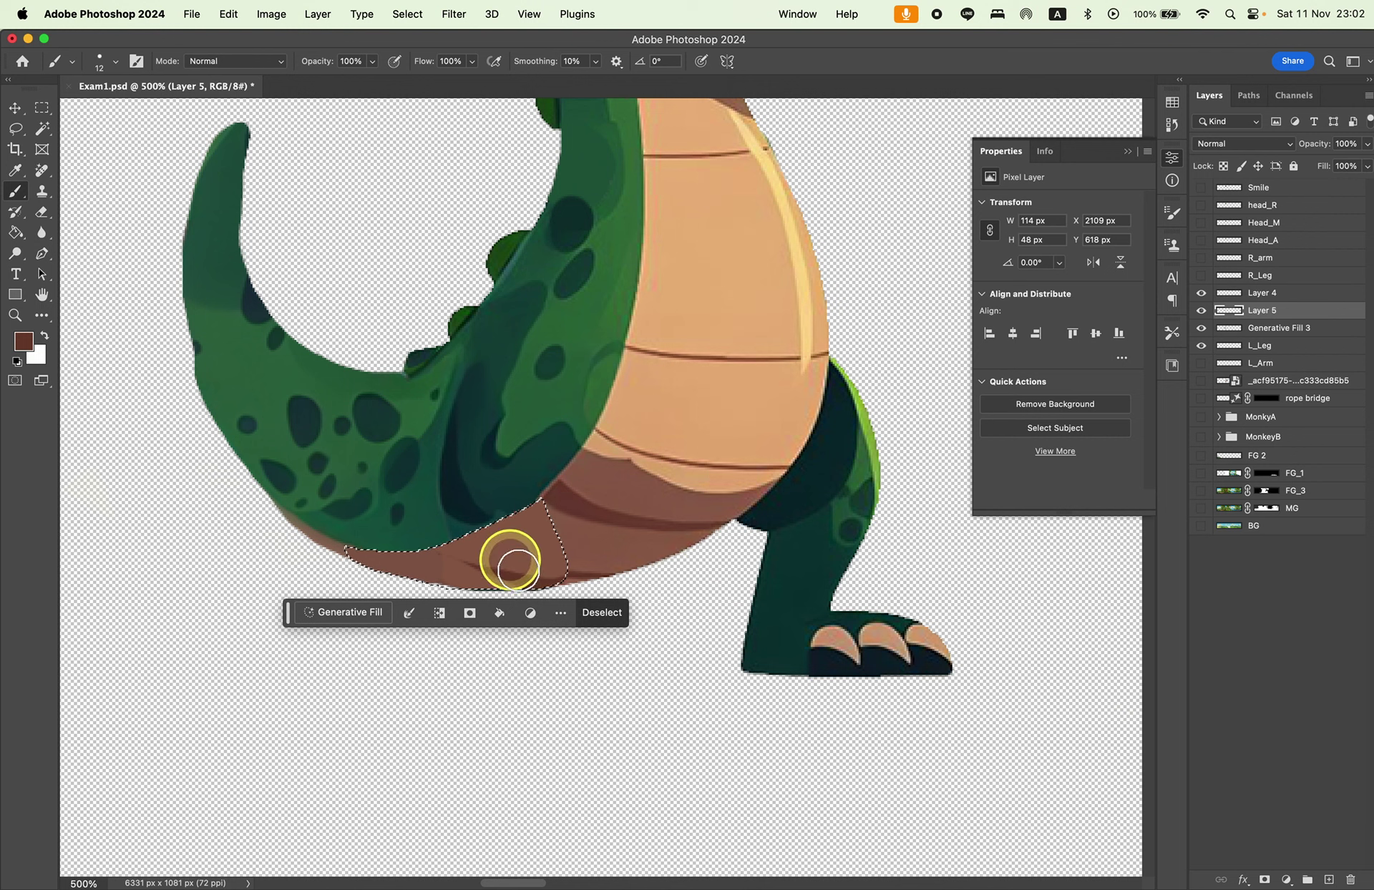
{"action": "left_click_drag", "start_coordinate": [516, 570], "coordinate": [460, 556]}
{"action": "left_click_drag", "start_coordinate": [564, 601], "coordinate": [557, 595]}
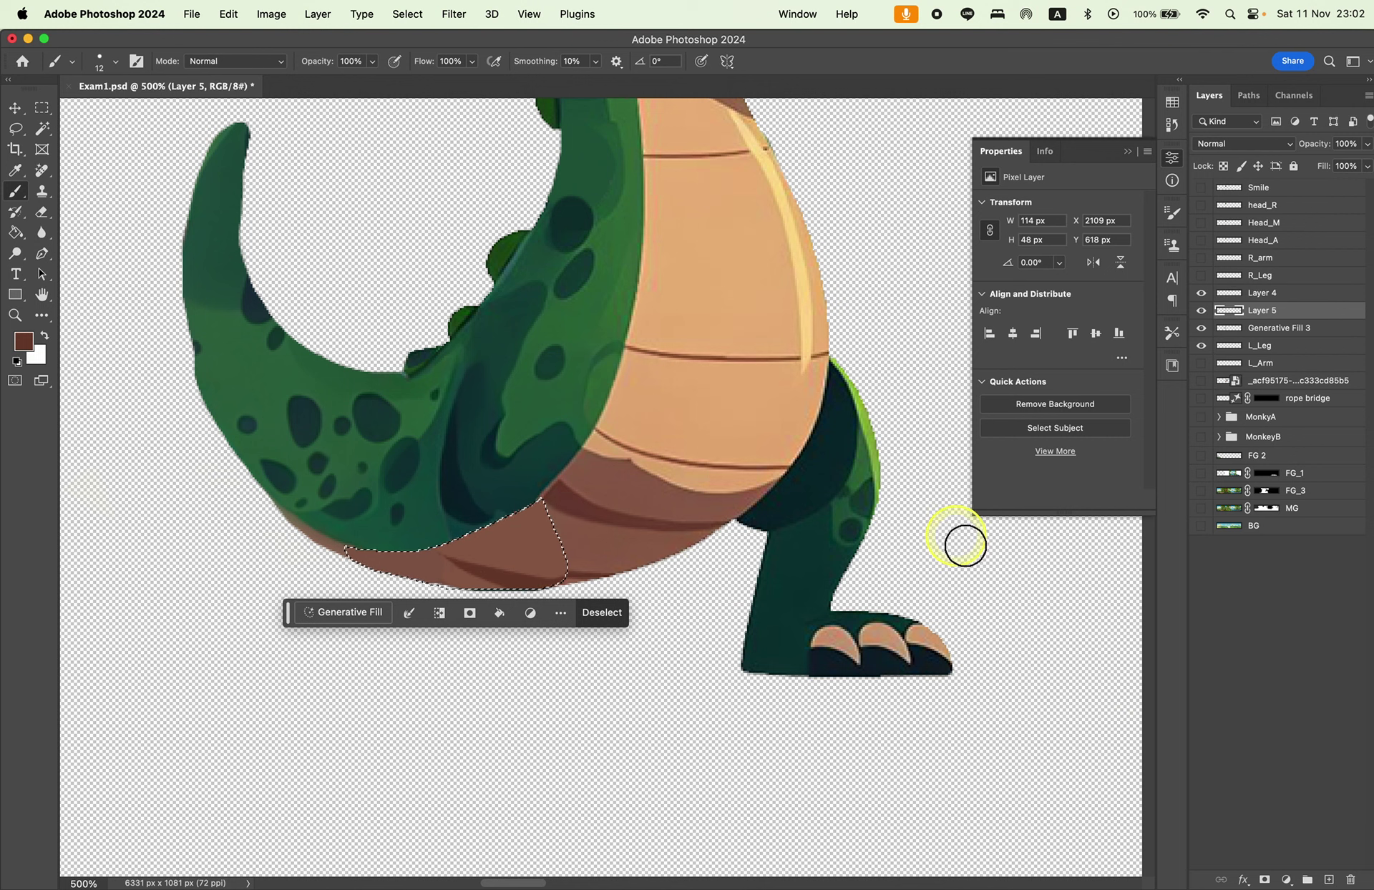
Toggle visibility of Layer 5, Generative Fill 3, L_Leg, L_Arm and R_Leg to check the paint.
{"action": "left_click", "coordinate": [1201, 311]}
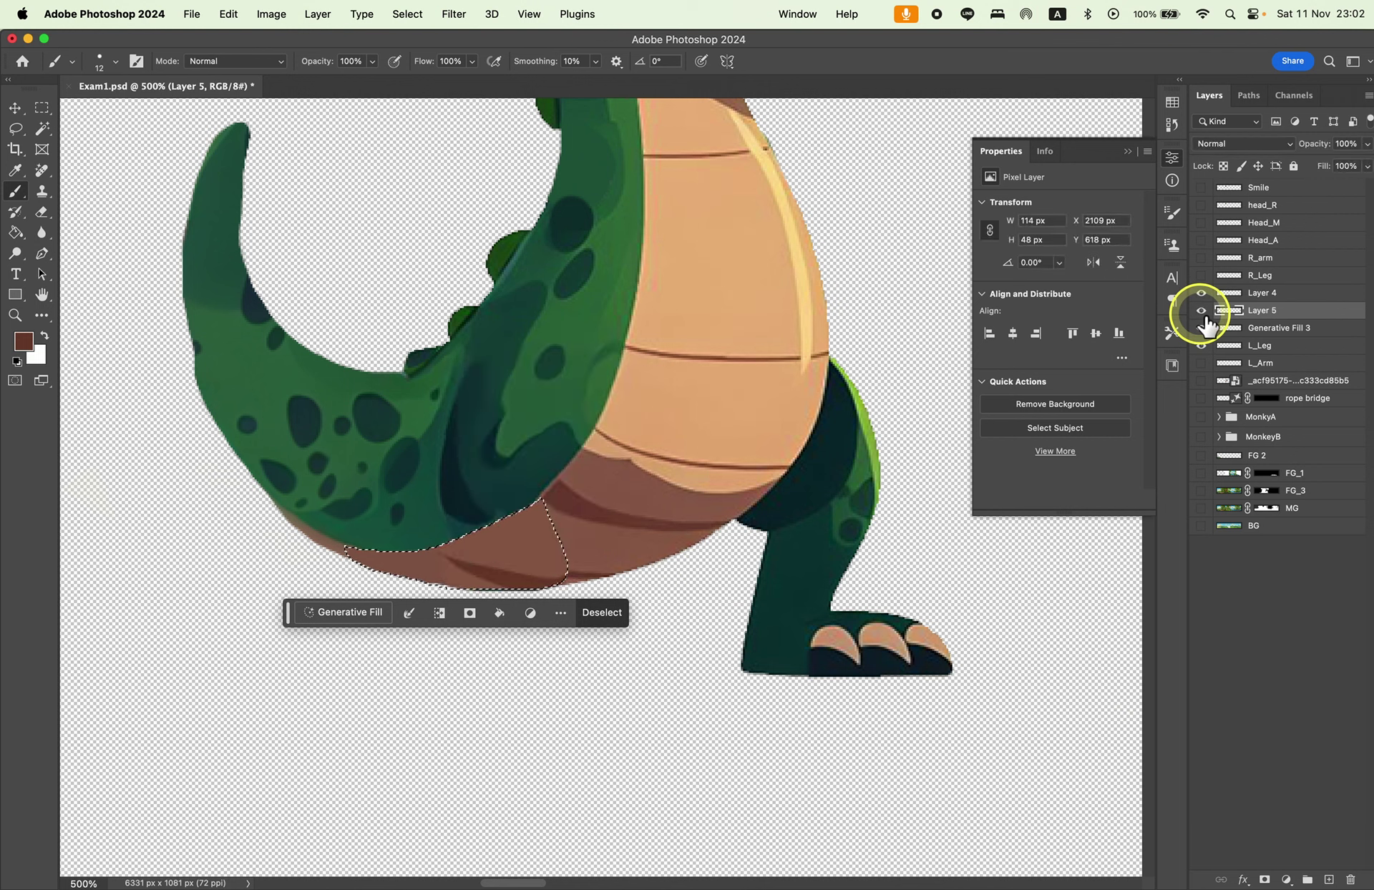
{"action": "left_click", "coordinate": [1201, 293]}
{"action": "left_click", "coordinate": [1302, 308]}
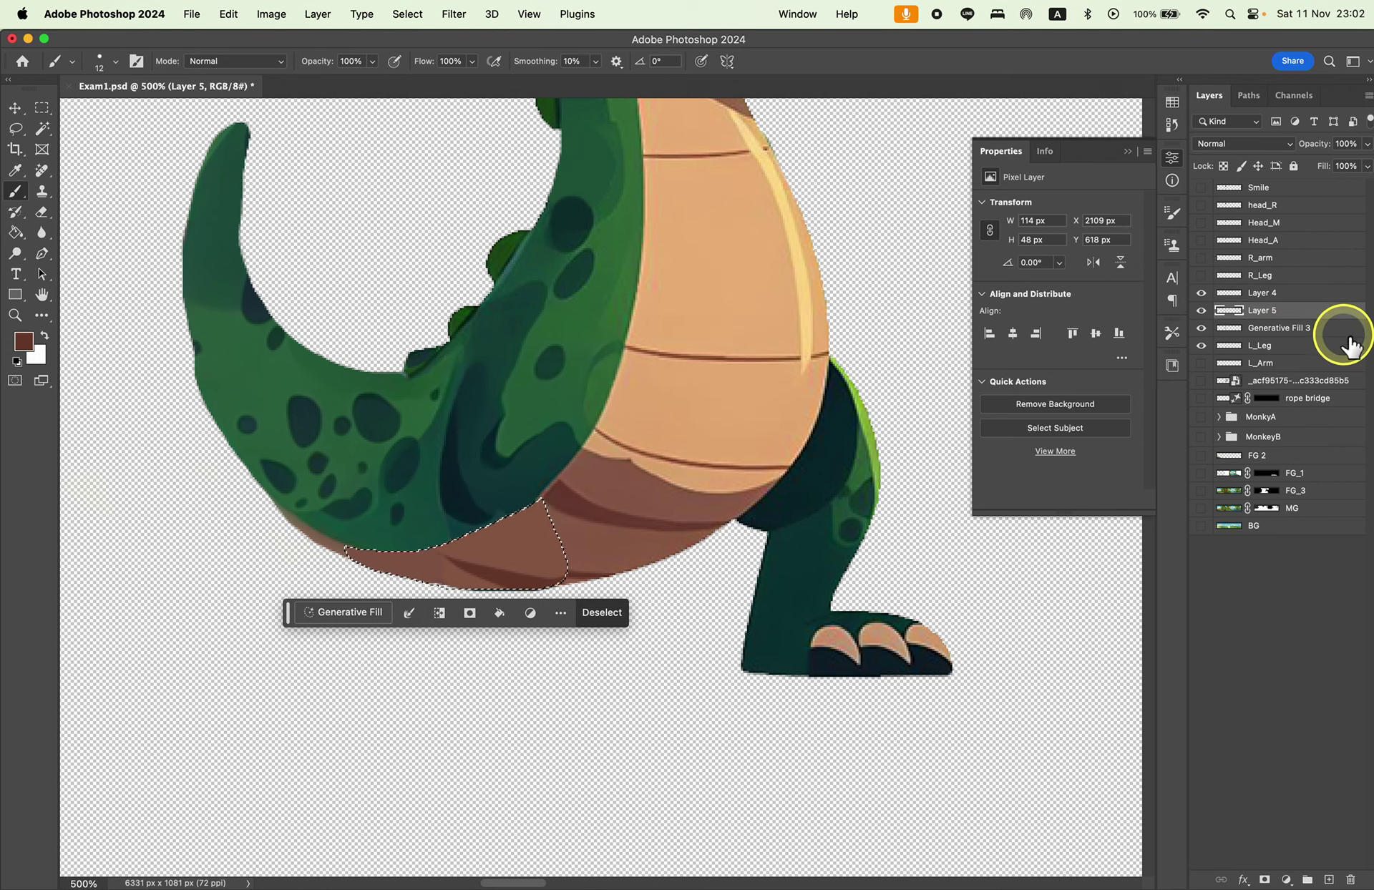
{"action": "left_click", "coordinate": [1253, 328]}
{"action": "left_click", "coordinate": [1202, 328]}
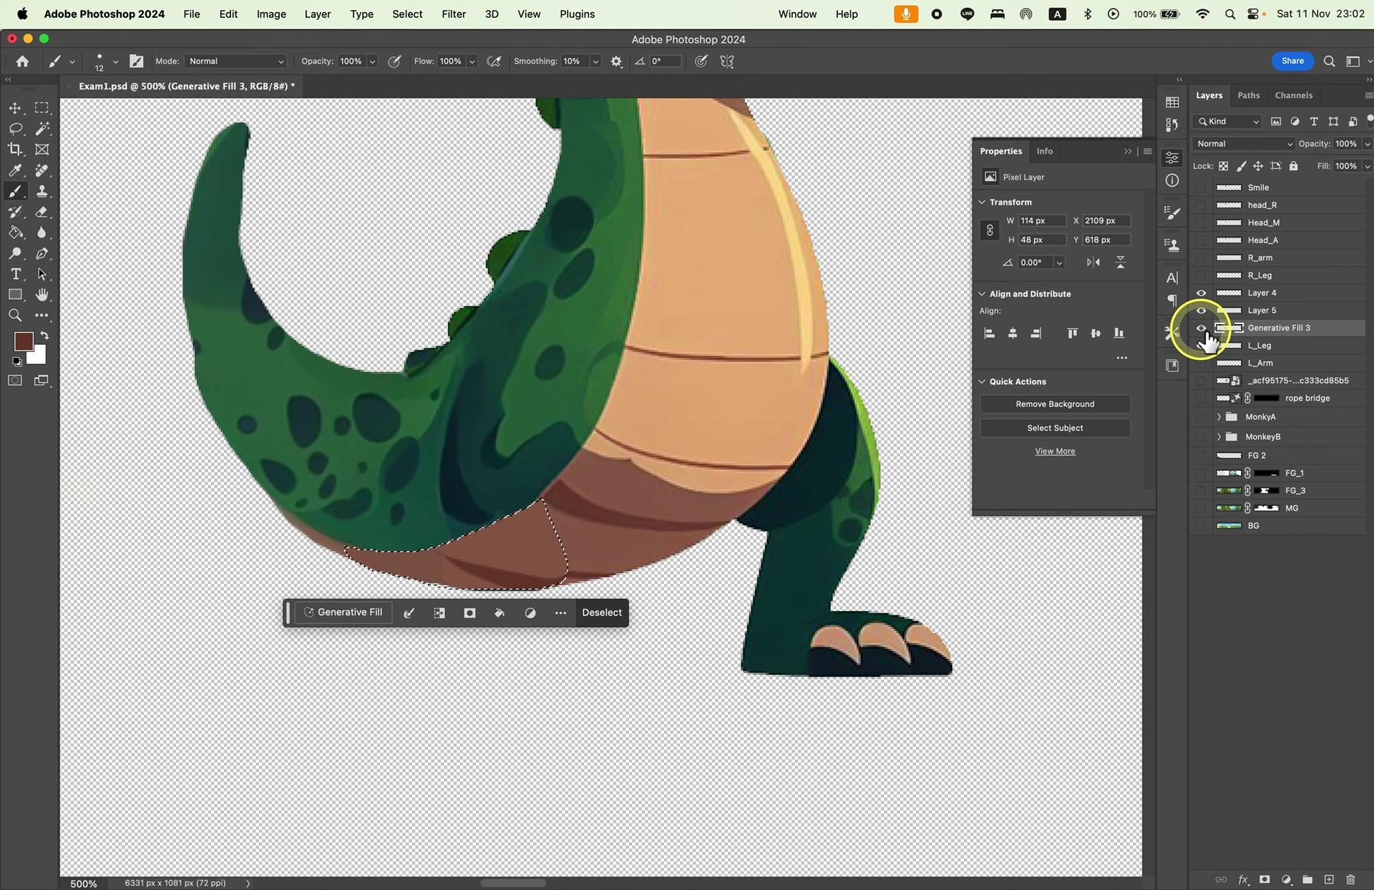
{"action": "left_click", "coordinate": [1202, 329], "text": "alt"}
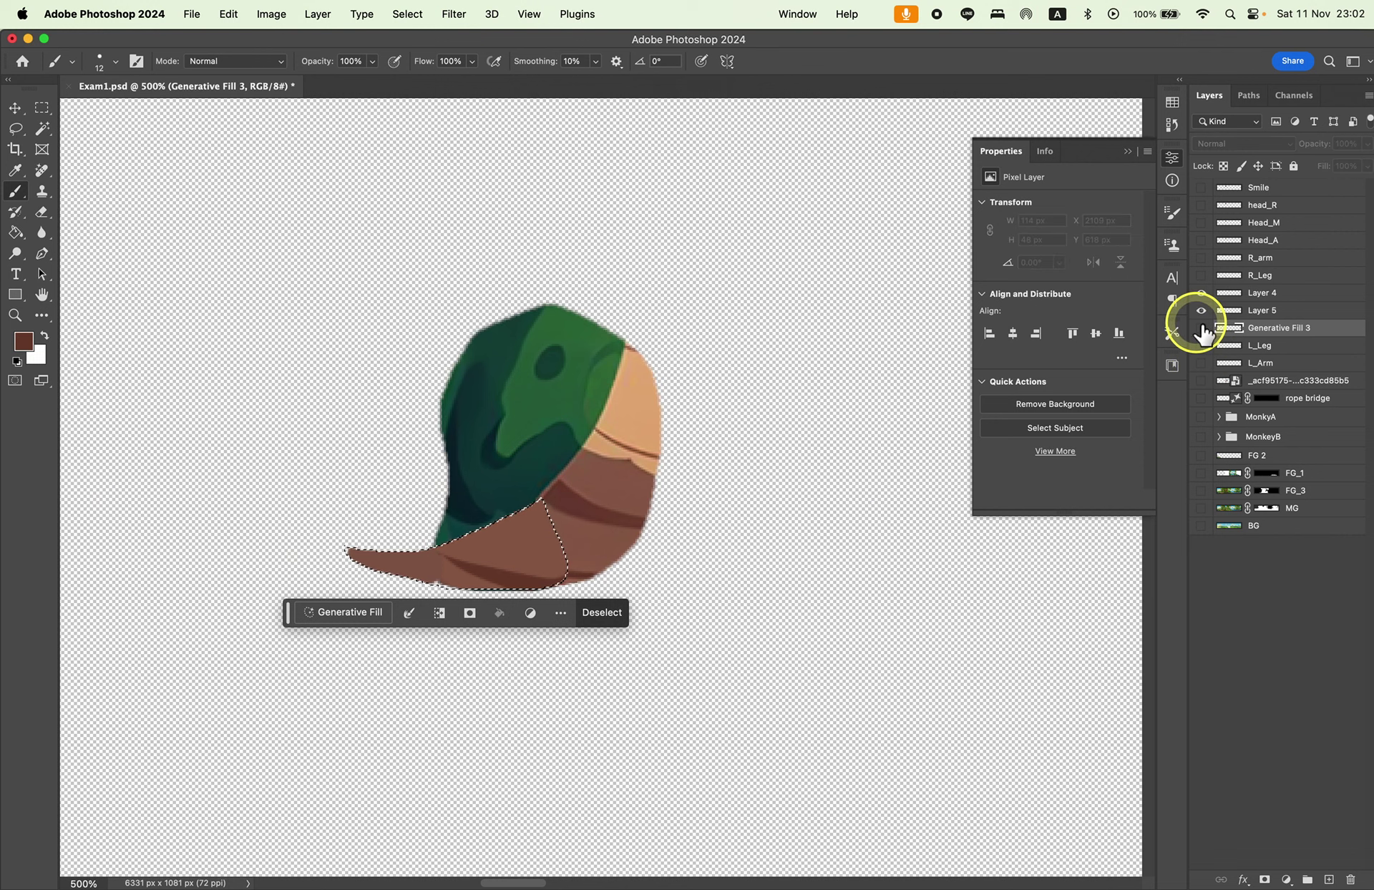
{"action": "left_click", "coordinate": [1202, 346]}
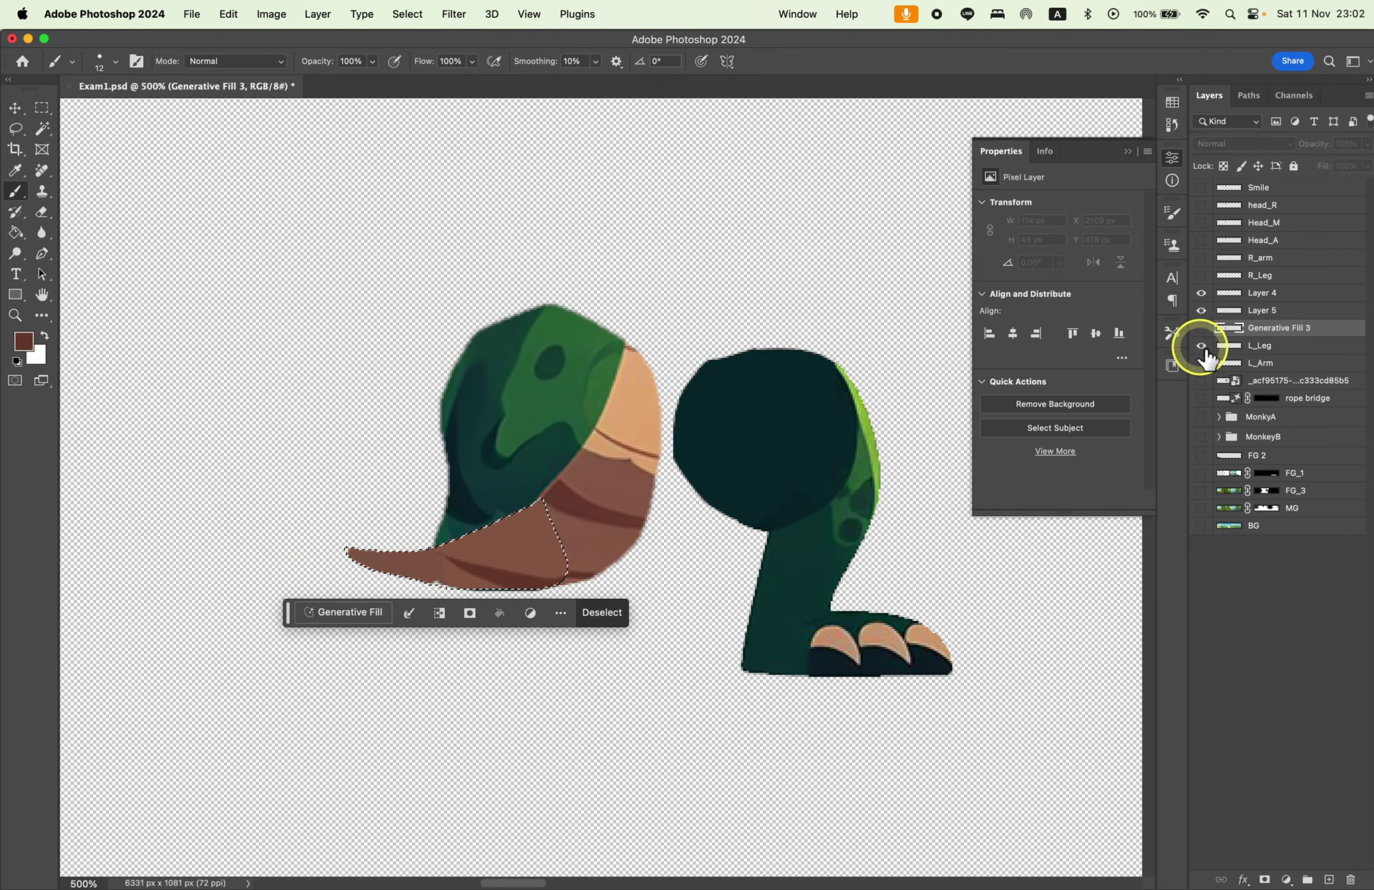
{"action": "left_click", "coordinate": [1202, 347]}
{"action": "left_click", "coordinate": [1201, 363]}
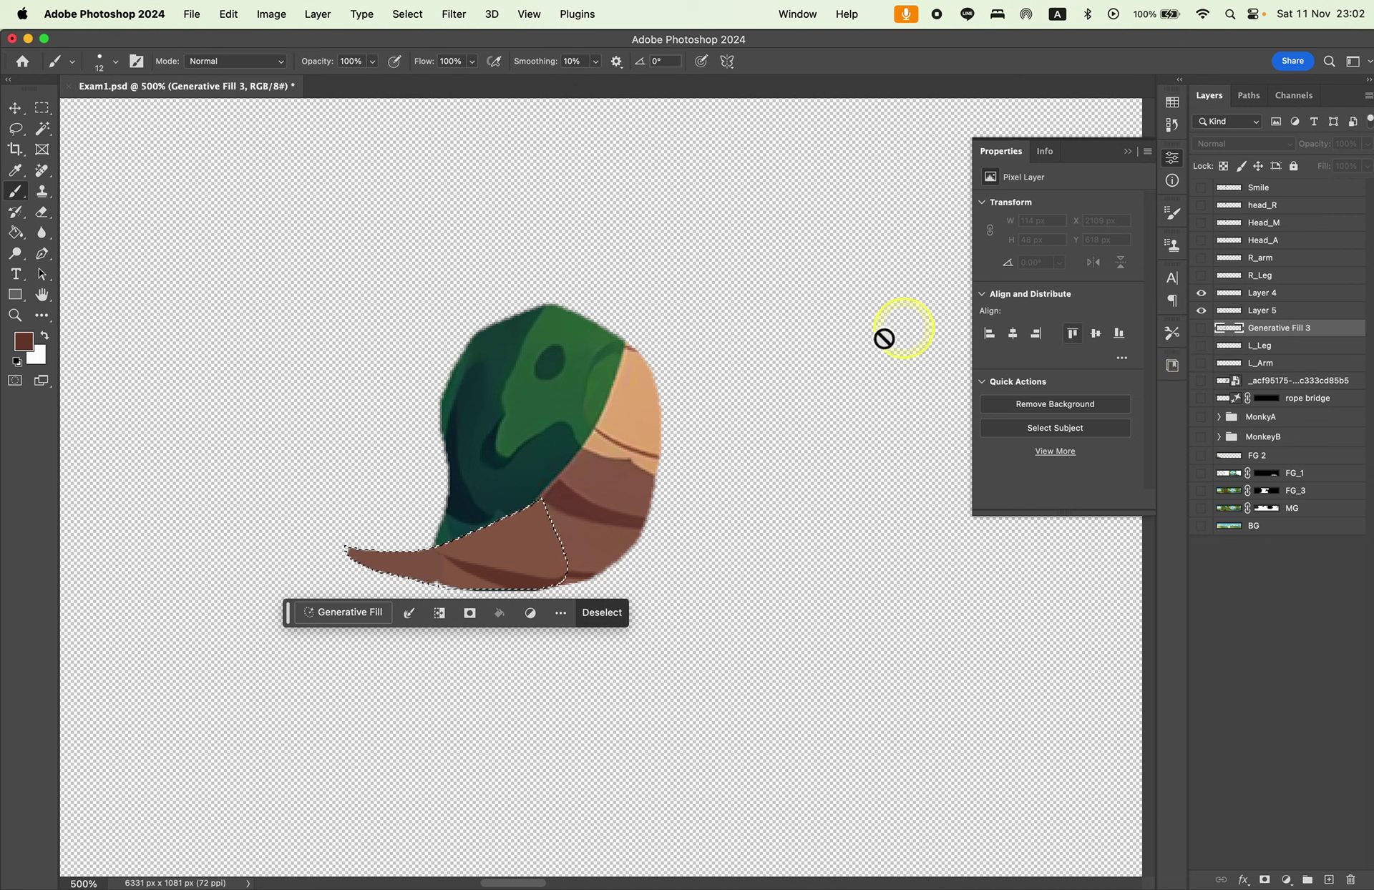
{"action": "left_click", "coordinate": [1202, 275]}
{"action": "left_click", "coordinate": [1202, 275]}
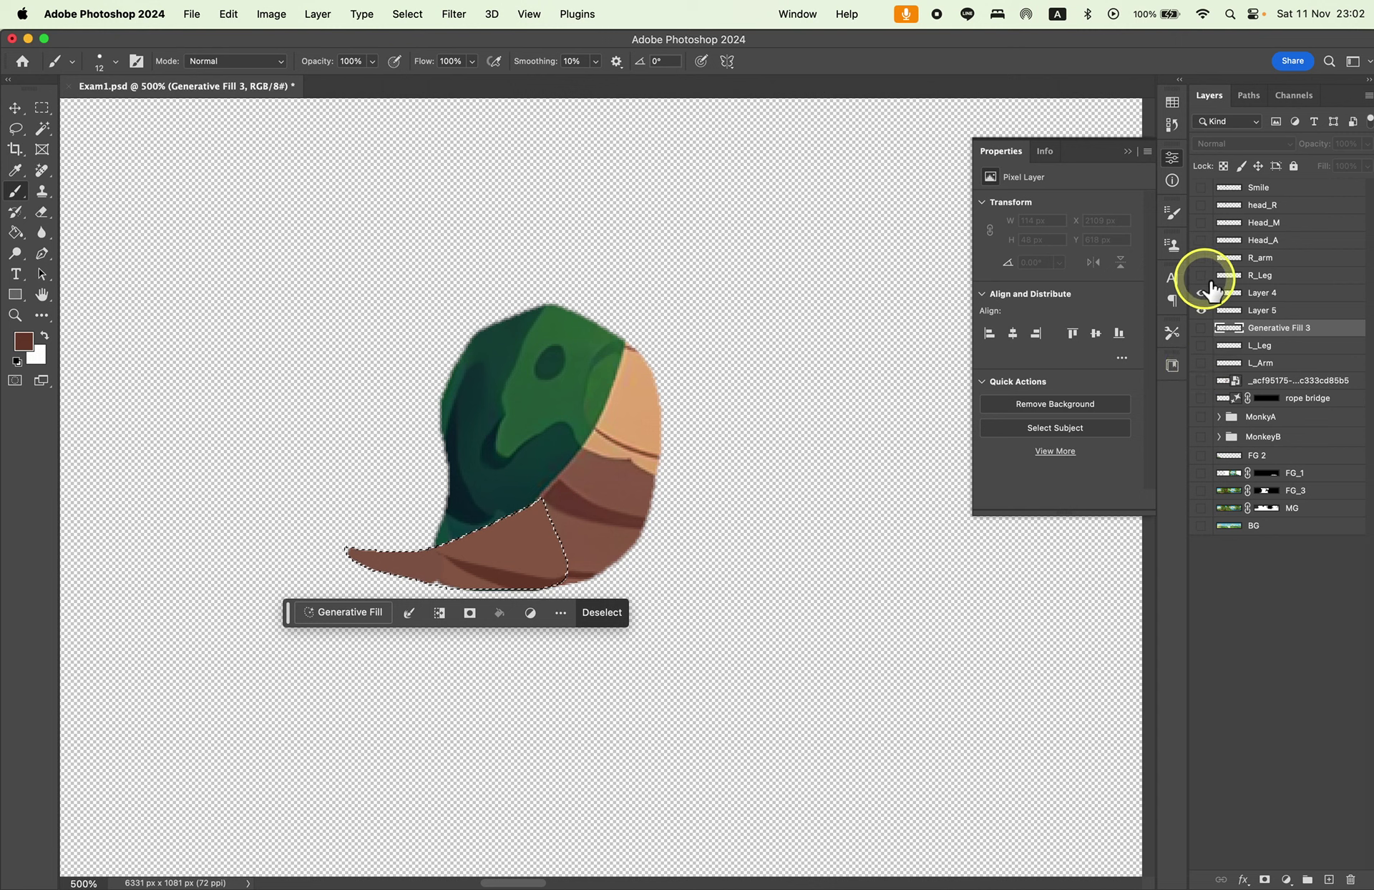
{"action": "left_click", "coordinate": [1202, 328]}
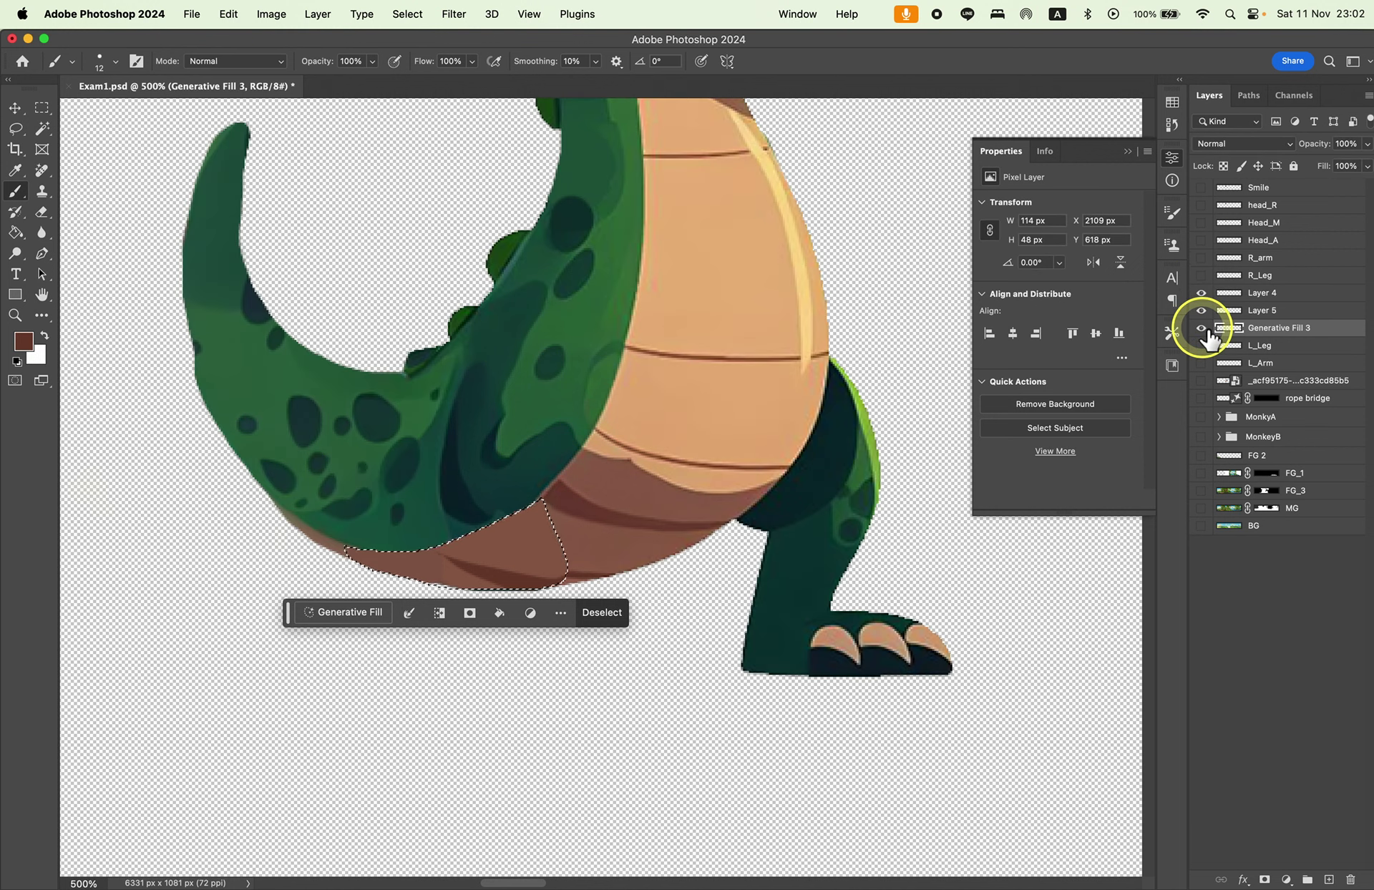
Select Layer 4, Layer 5 and Generative Fill 3 together and open their layer menu.
{"action": "left_click", "coordinate": [1263, 295]}
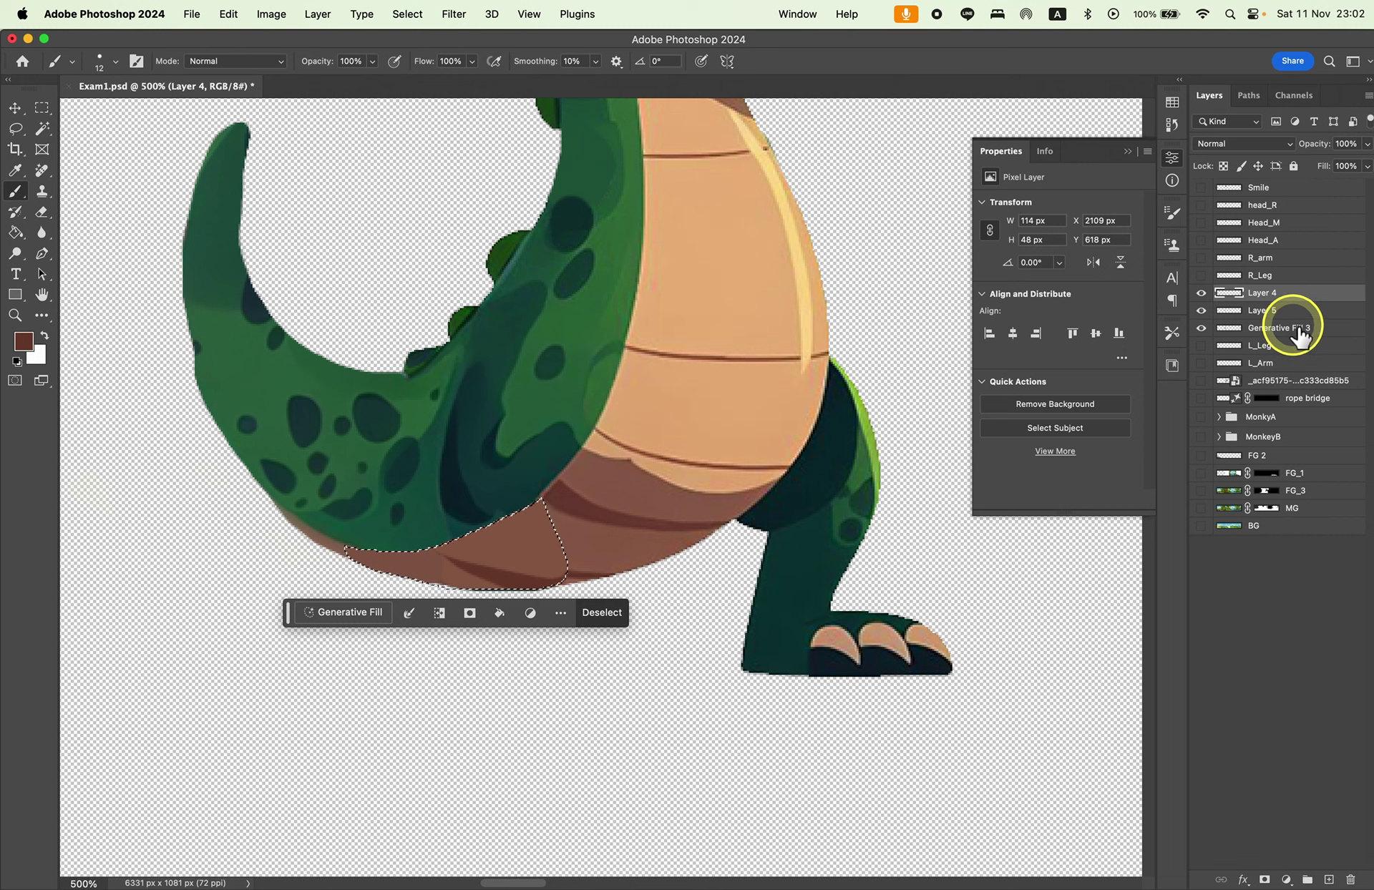
{"action": "left_click", "coordinate": [1307, 331]}
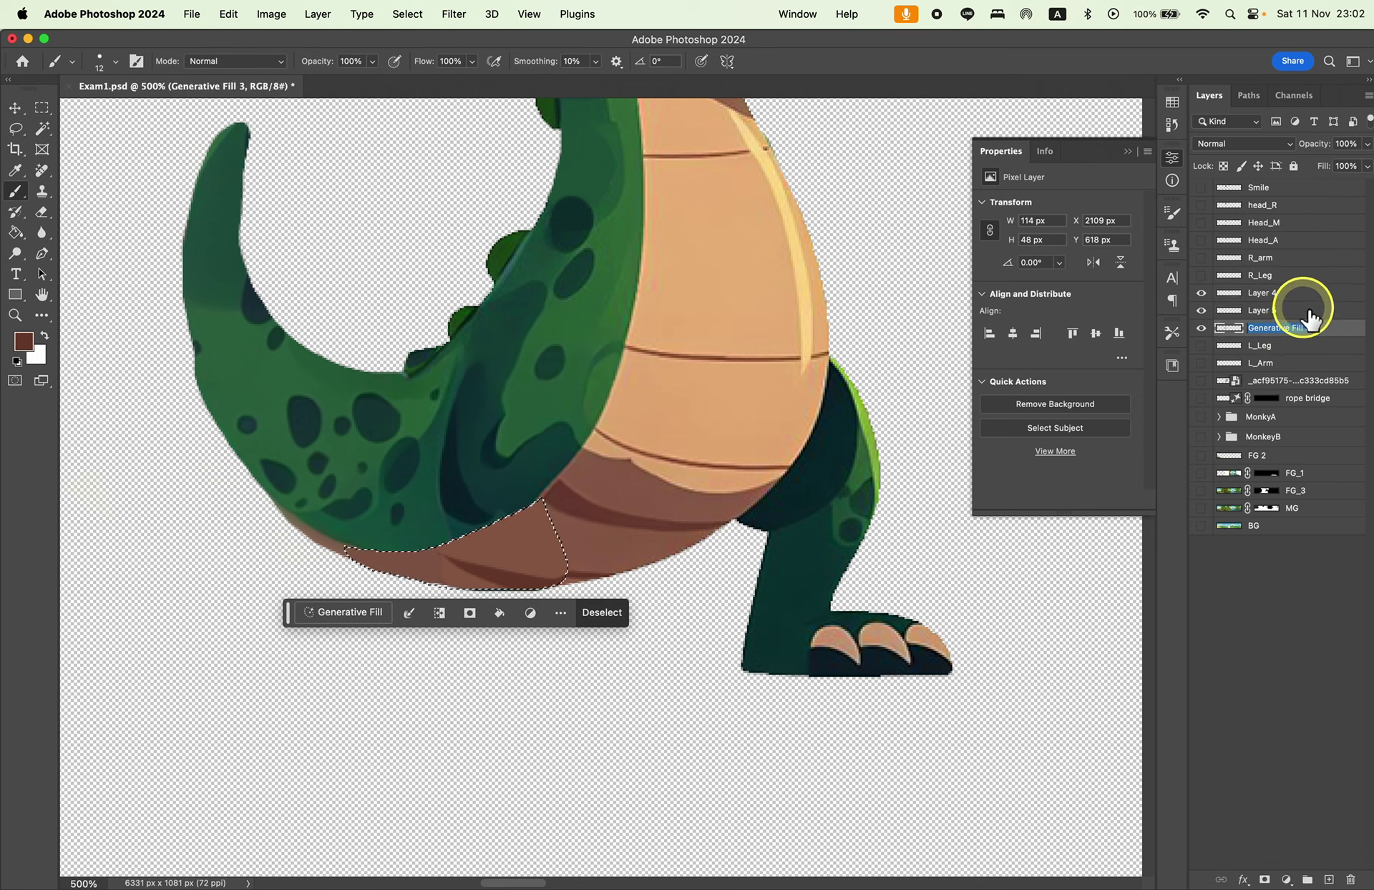
{"action": "left_click", "coordinate": [1288, 294]}
{"action": "left_click", "coordinate": [1275, 327], "text": "shift"}
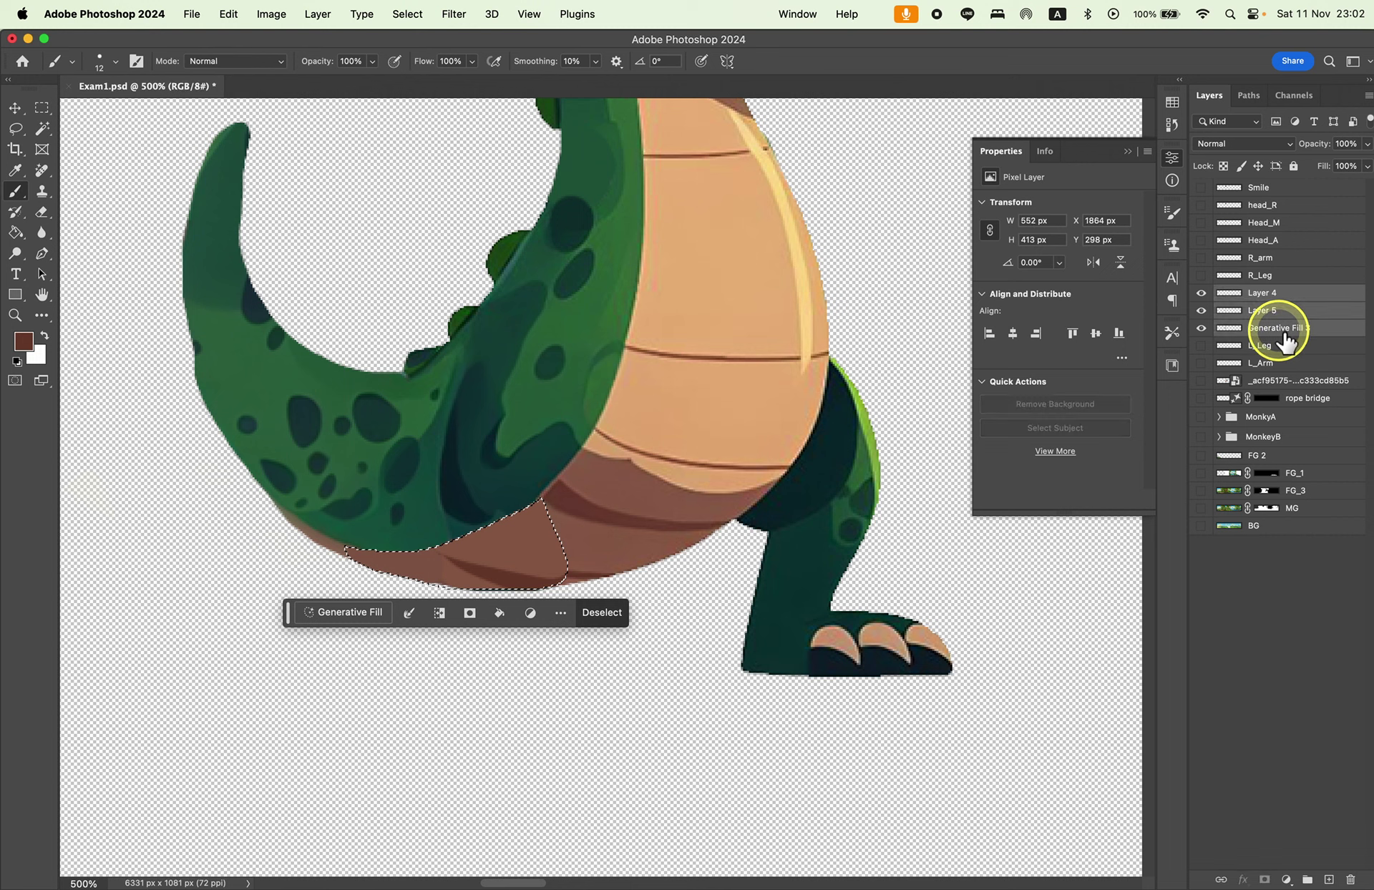
{"action": "right_click", "coordinate": [1283, 329]}
Merge the three belly layers, undo the last stroke, deselect and zoom in closer.
{"action": "left_click", "coordinate": [1195, 697]}
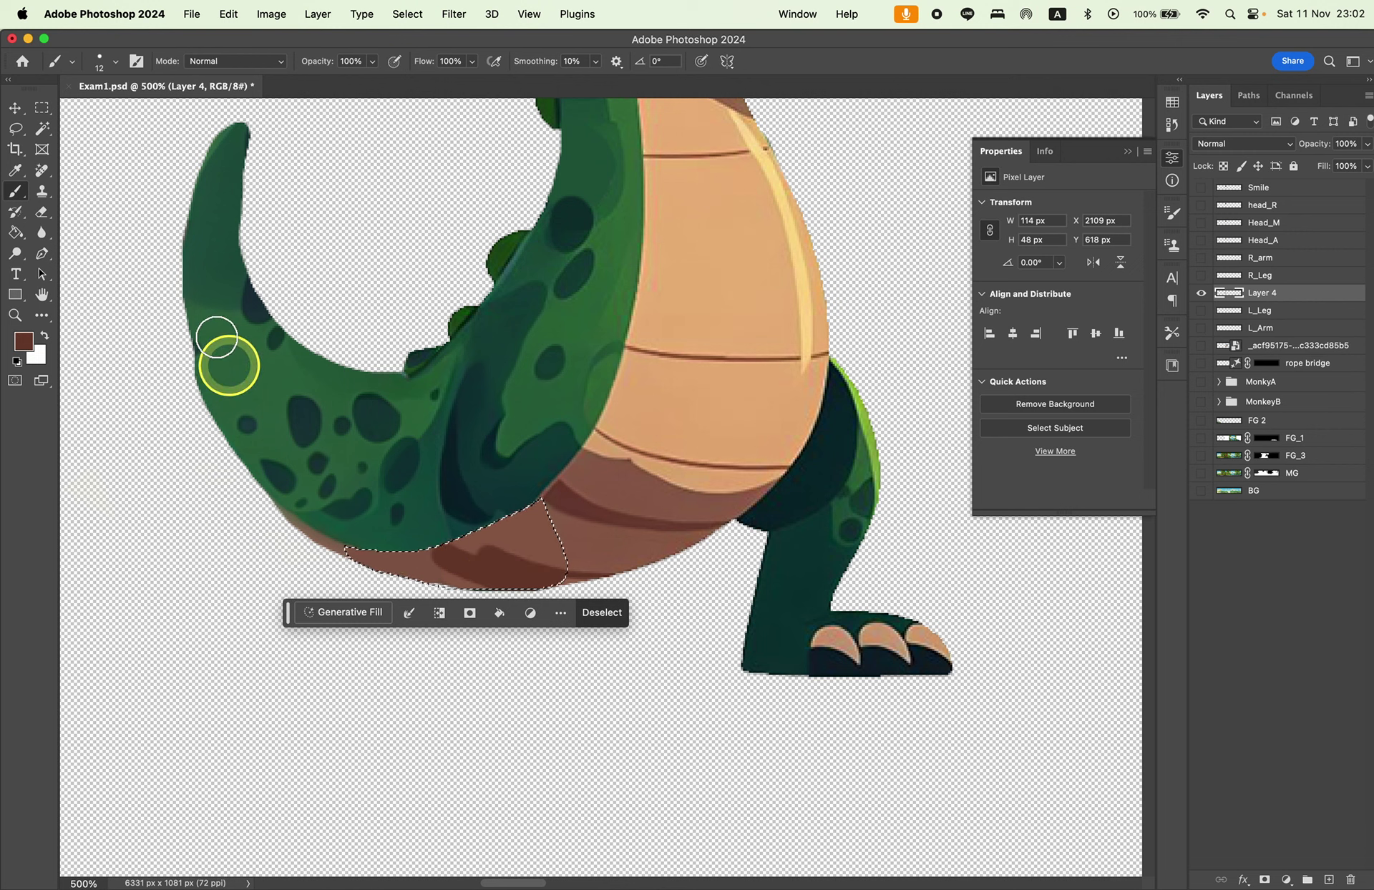
{"action": "key", "text": "super+z"}
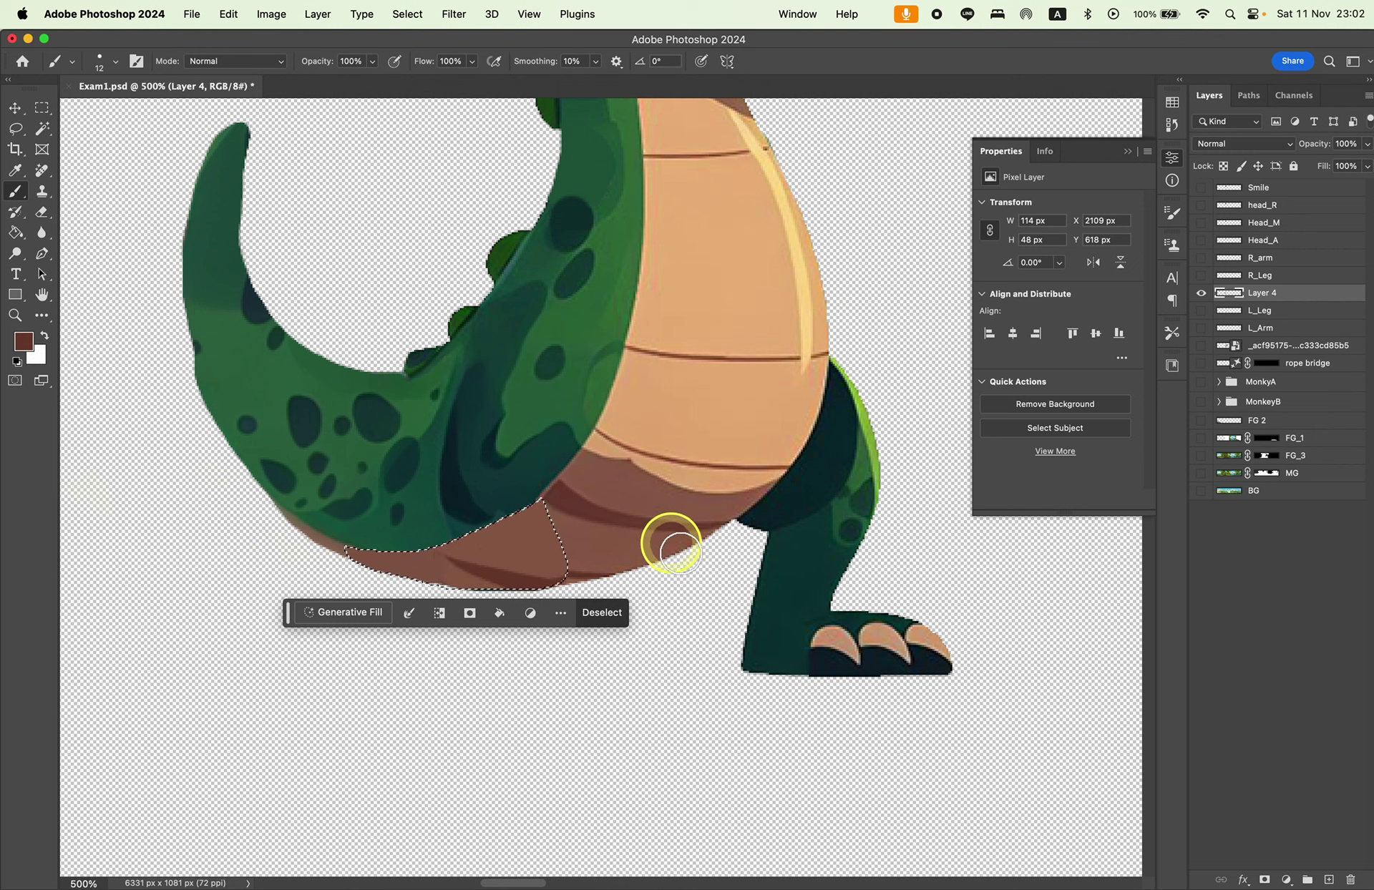
{"action": "left_click", "coordinate": [41, 107]}
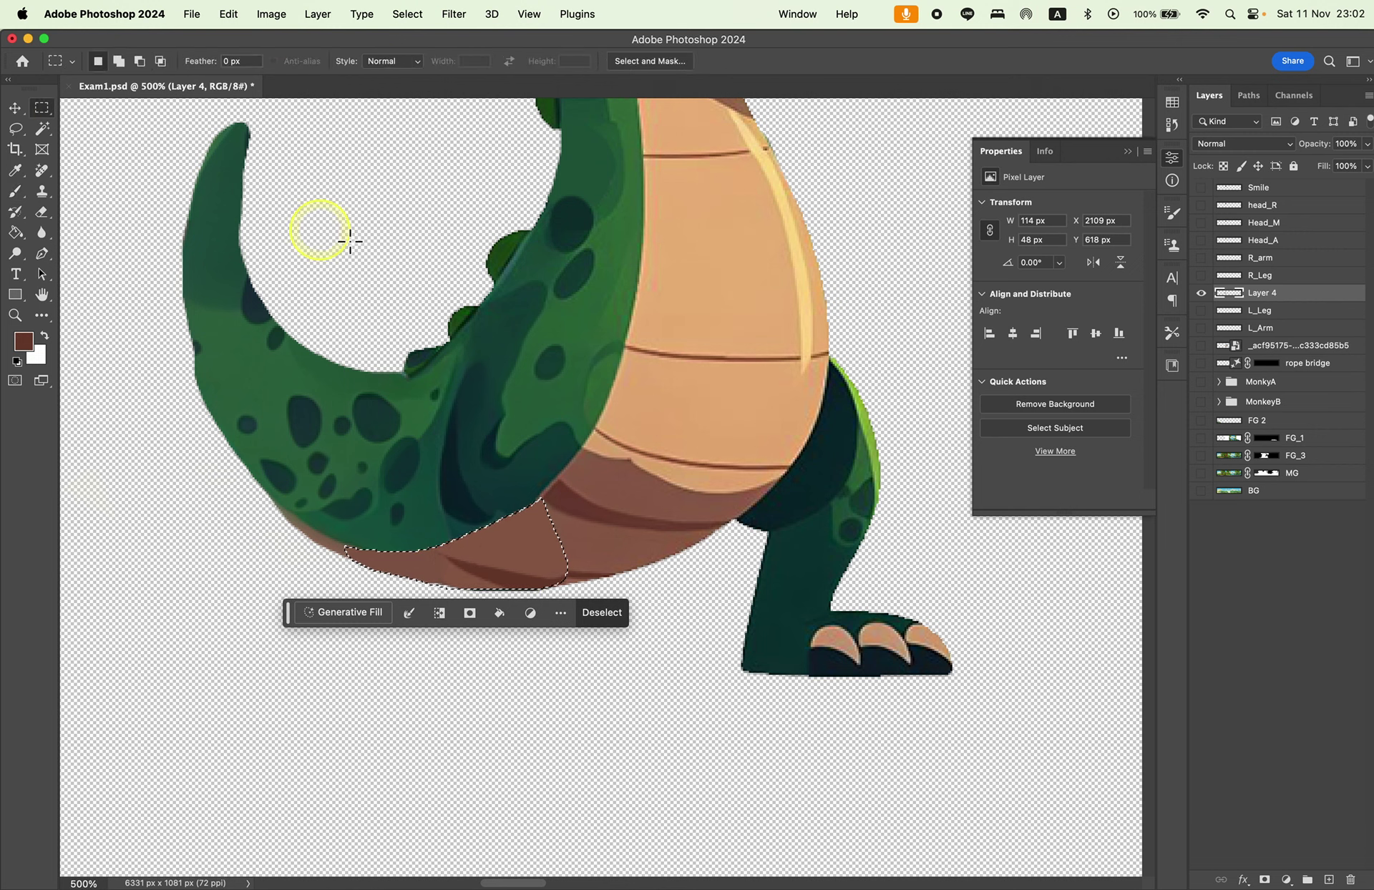
{"action": "left_click", "coordinate": [362, 313]}
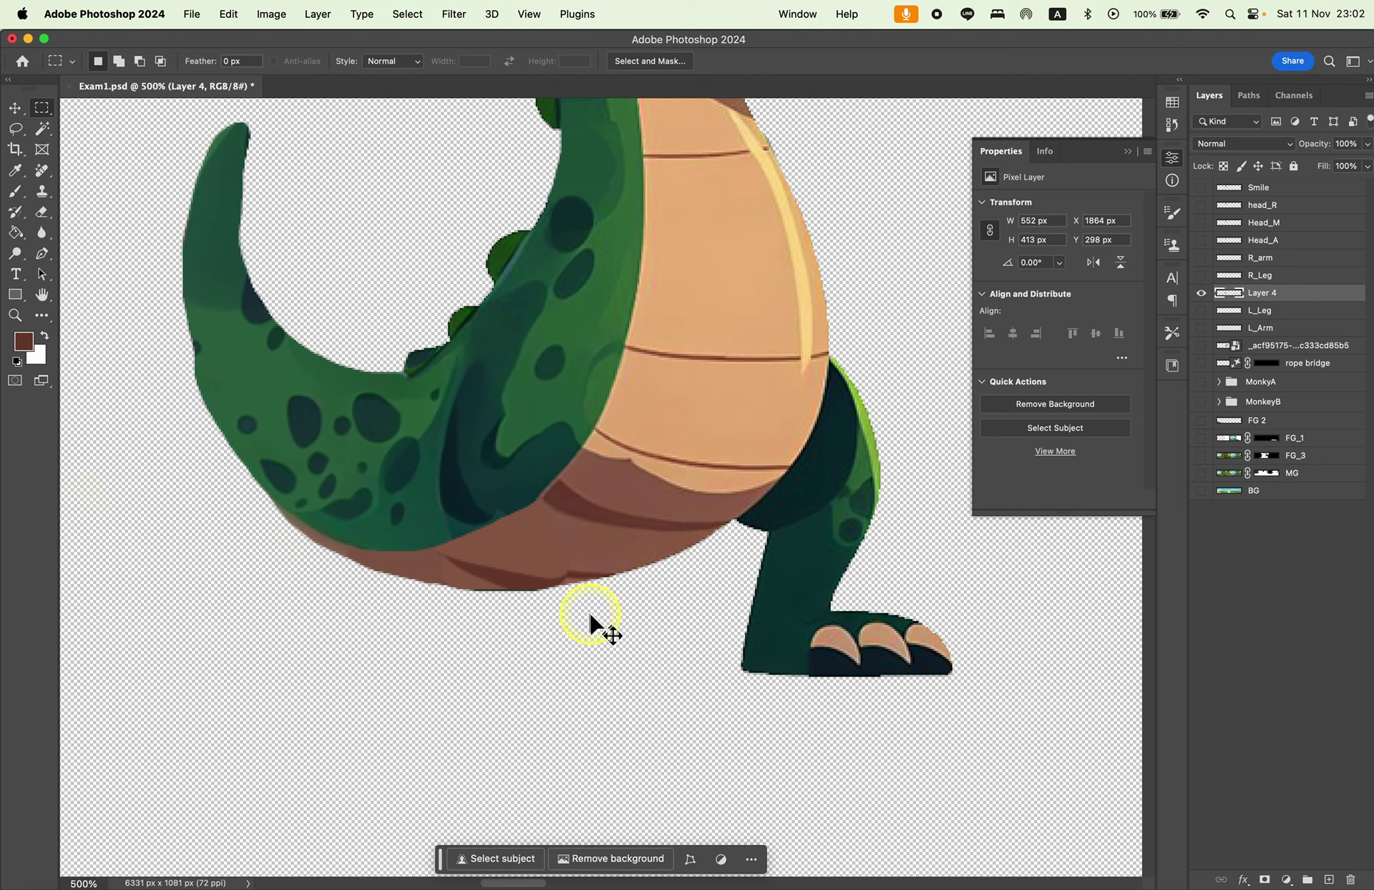
{"action": "key", "text": "super+plus"}
{"action": "key", "text": "super+plus"}
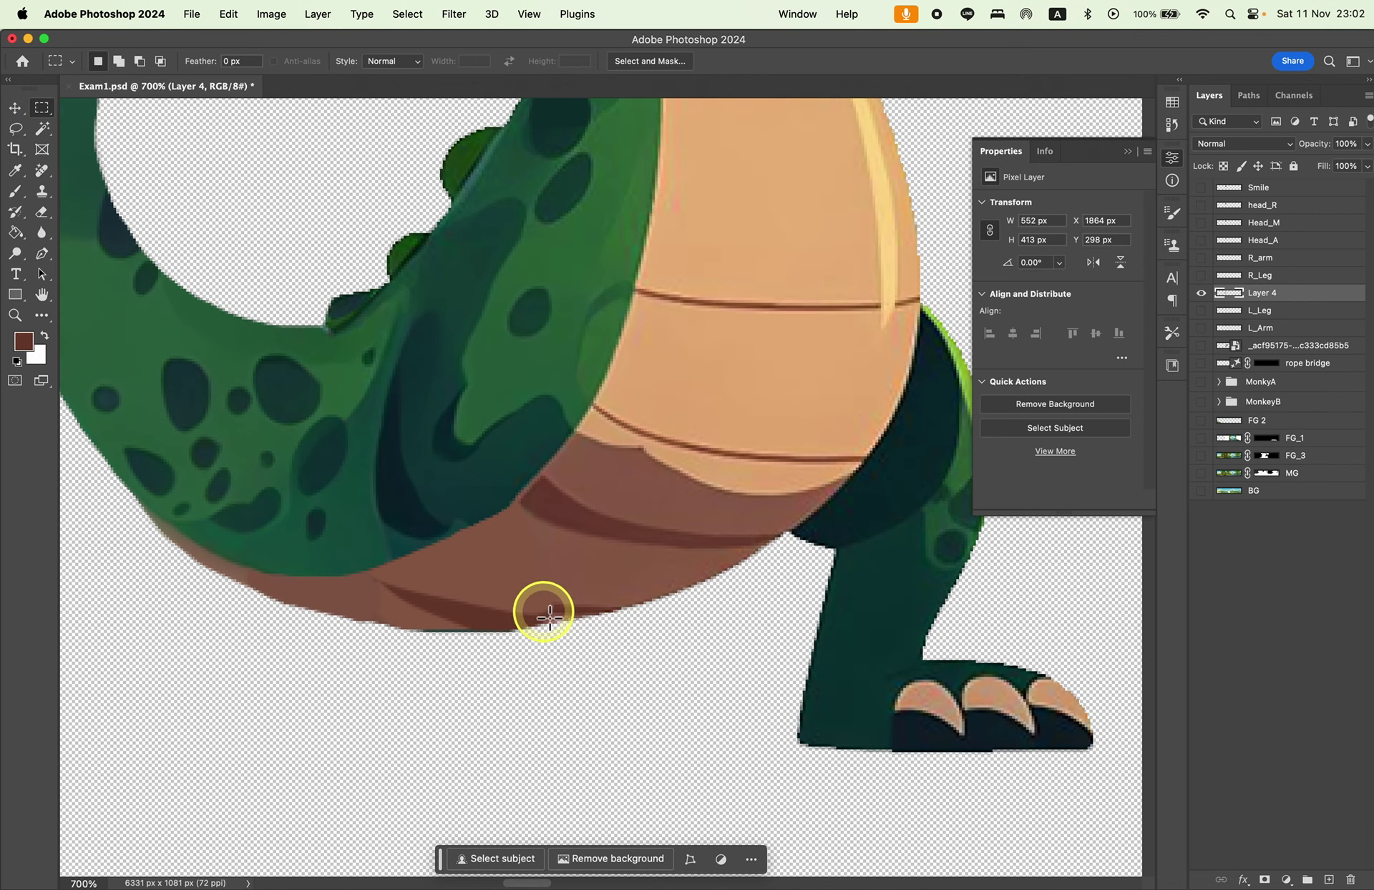
Lasso a strip along the belly's bottom edge, paint it brown, then deselect.
{"action": "right_click", "coordinate": [548, 617]}
{"action": "left_click", "coordinate": [33, 139]}
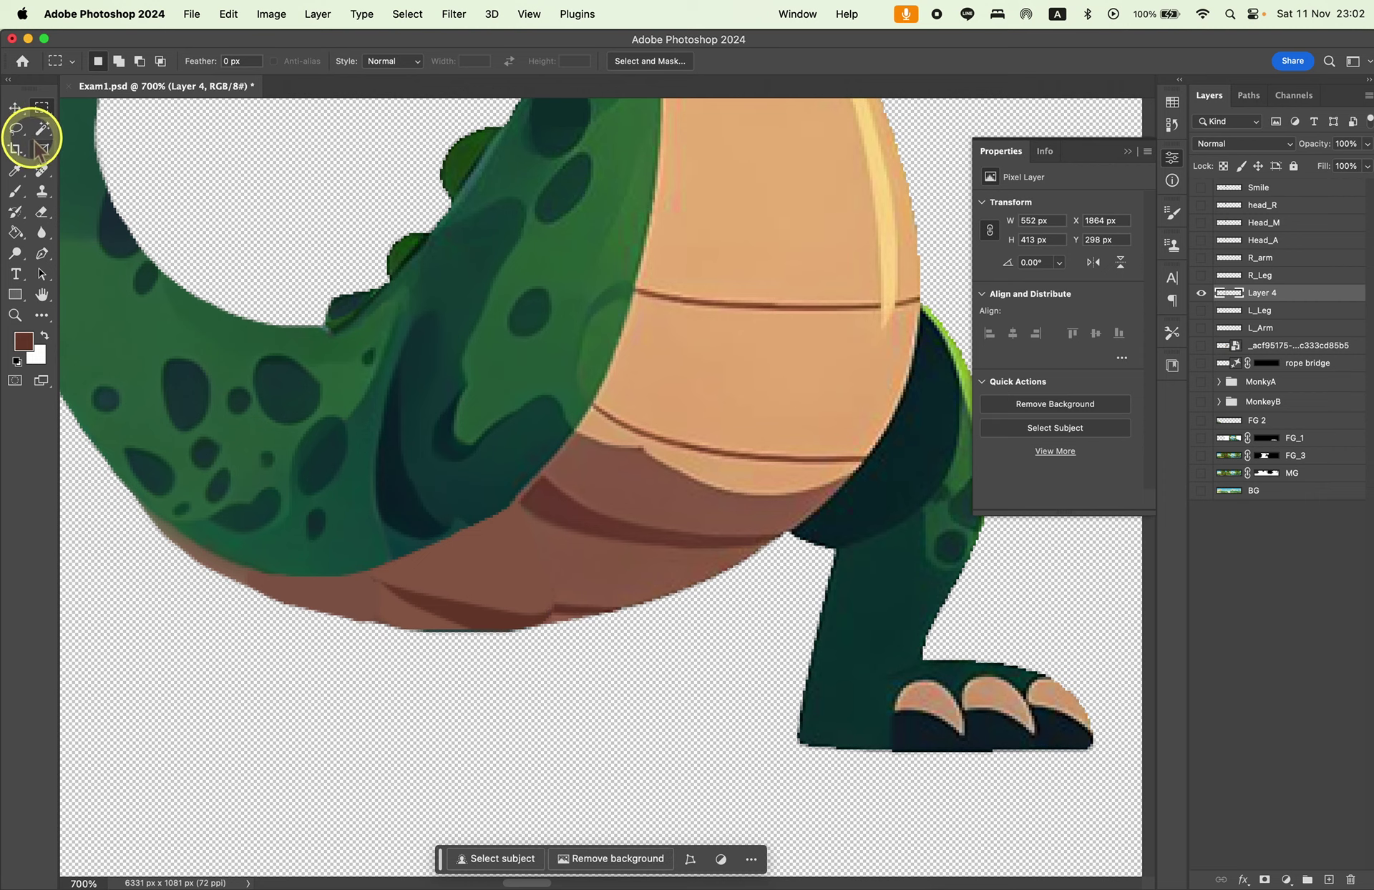
{"action": "left_click_drag", "start_coordinate": [381, 578], "coordinate": [503, 607]}
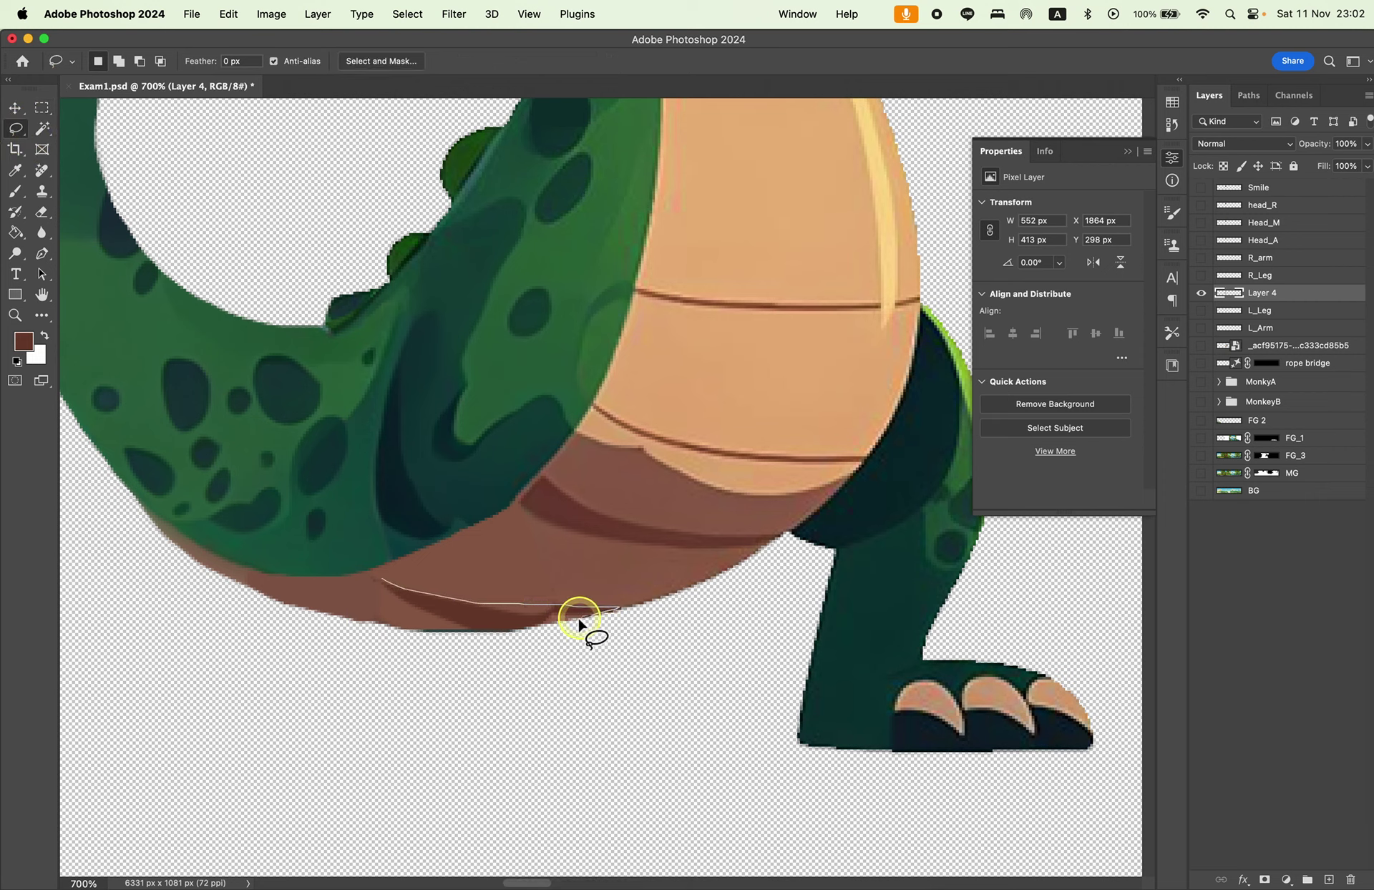
{"action": "left_click_drag", "start_coordinate": [412, 607], "coordinate": [414, 608]}
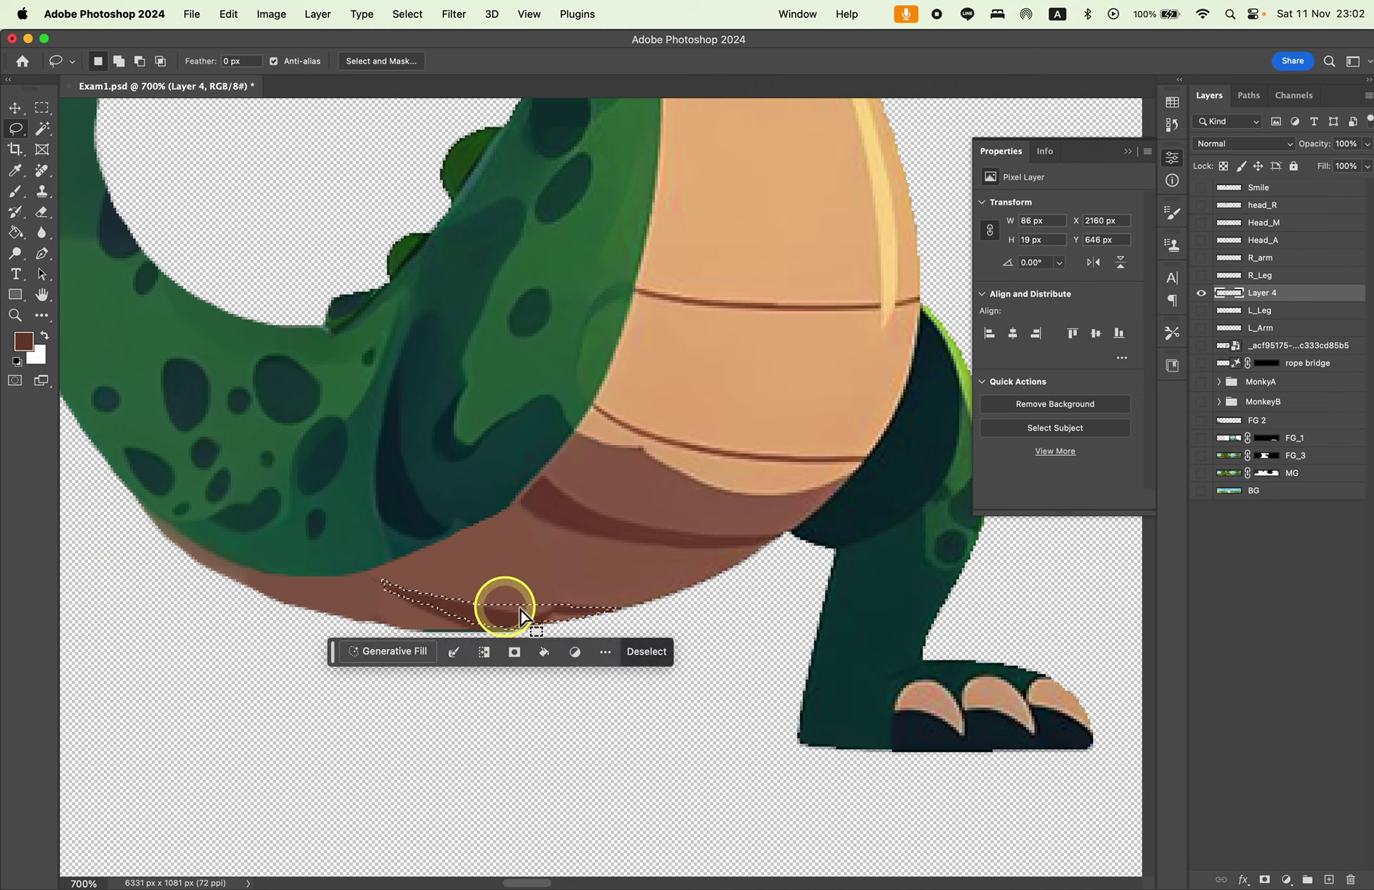
{"action": "key", "text": "b"}
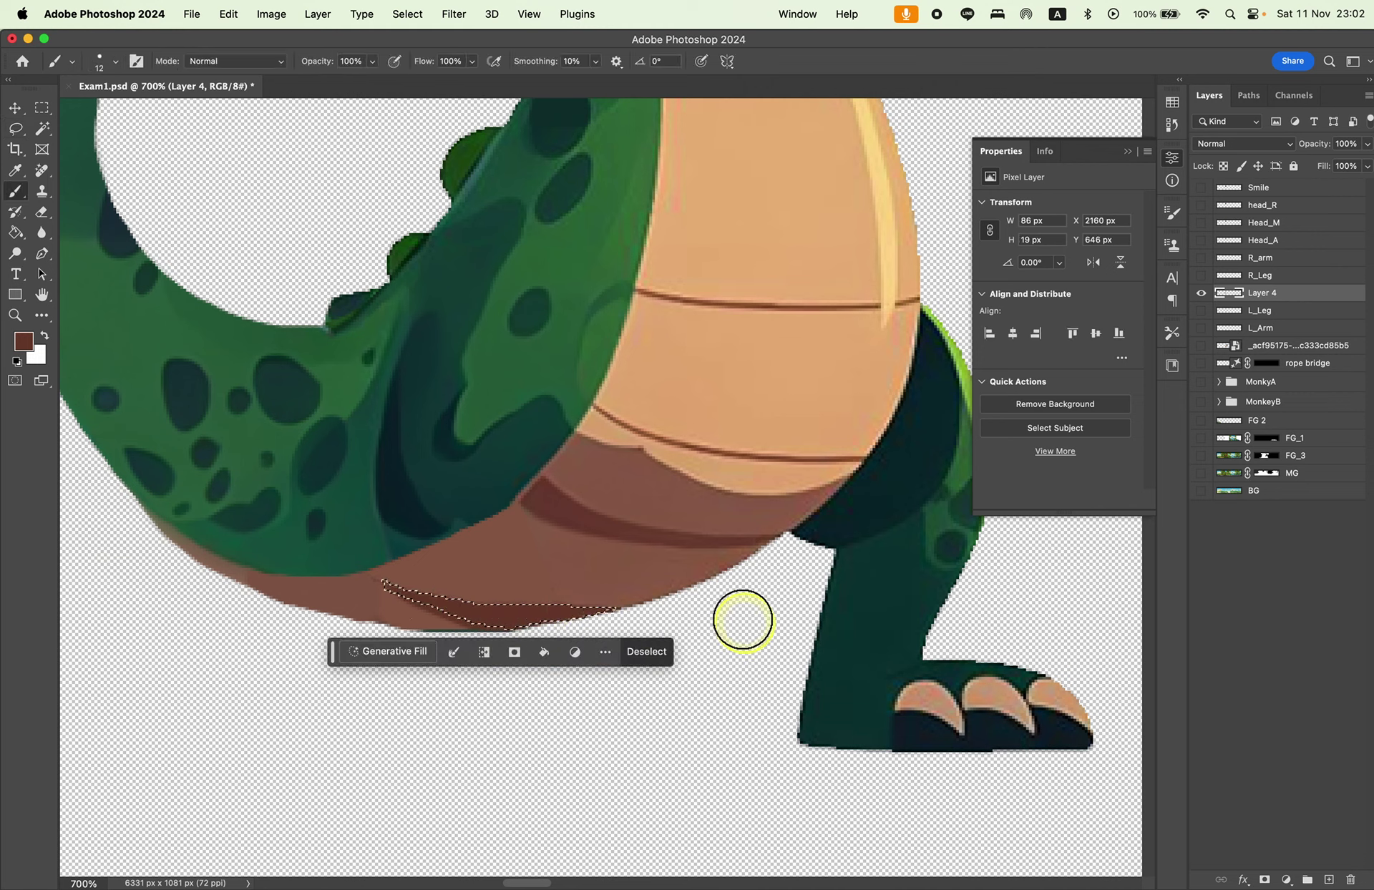
{"action": "left_click", "coordinate": [41, 108]}
{"action": "key", "text": "super+d"}
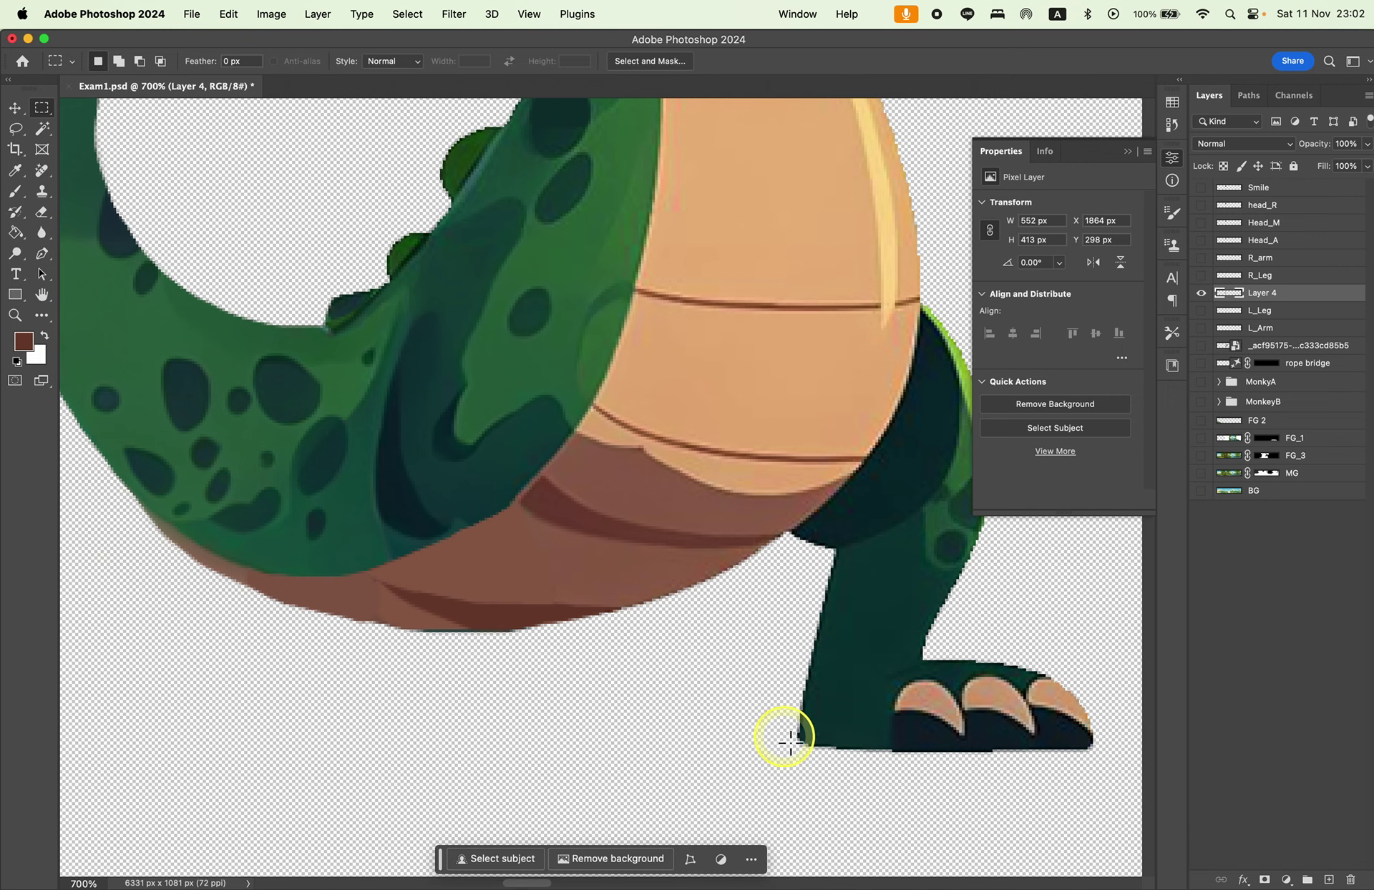
{"action": "scroll", "coordinate": [791, 741], "scroll_direction": "down", "scroll_amount": 5}
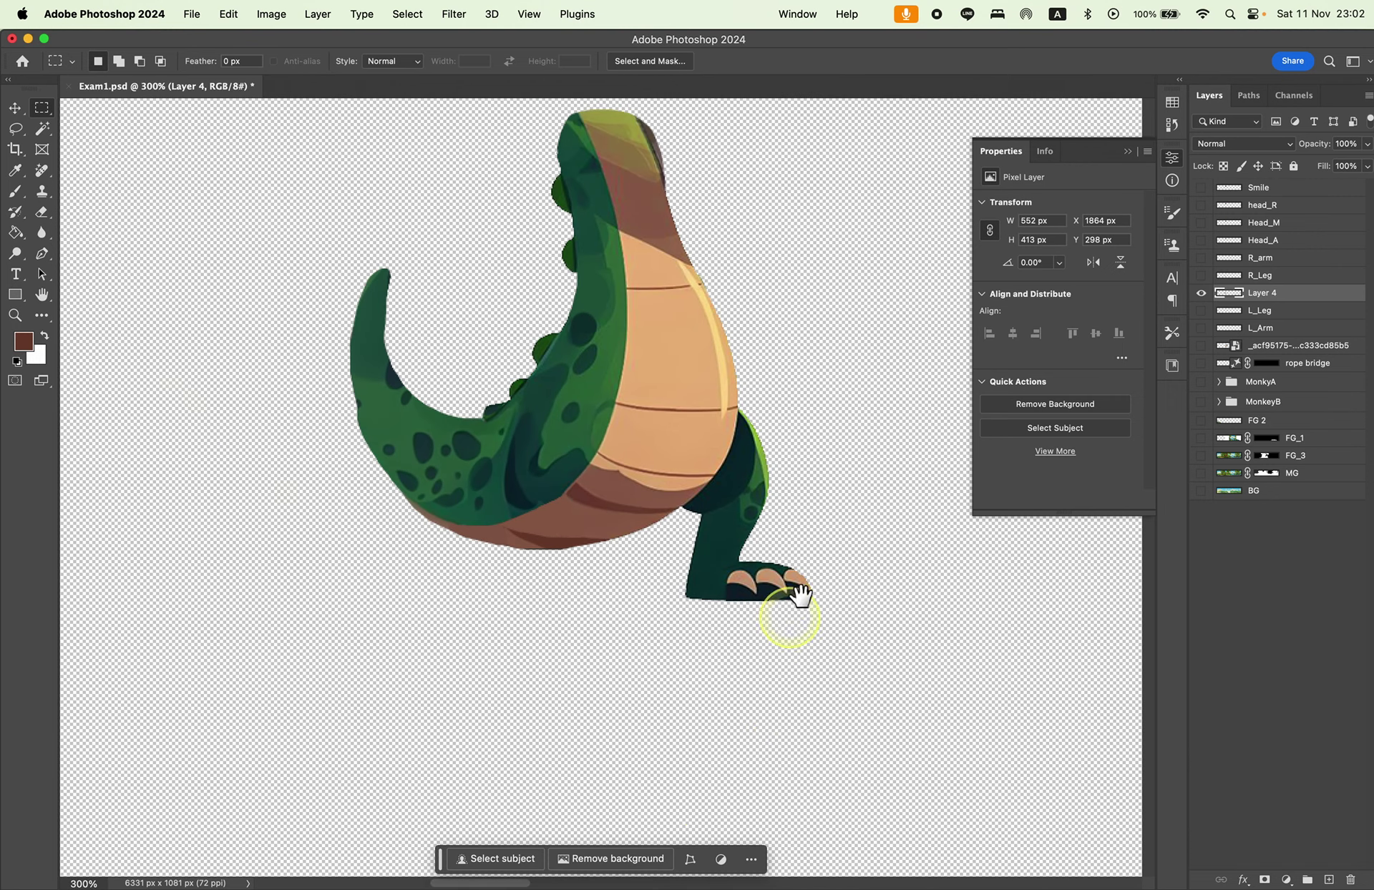
Show the L_Arm, L_Leg, R_Leg, R_arm, Head_A, Head_M, head_R and Smile layers.
{"action": "left_click_drag", "start_coordinate": [800, 594], "coordinate": [803, 730]}
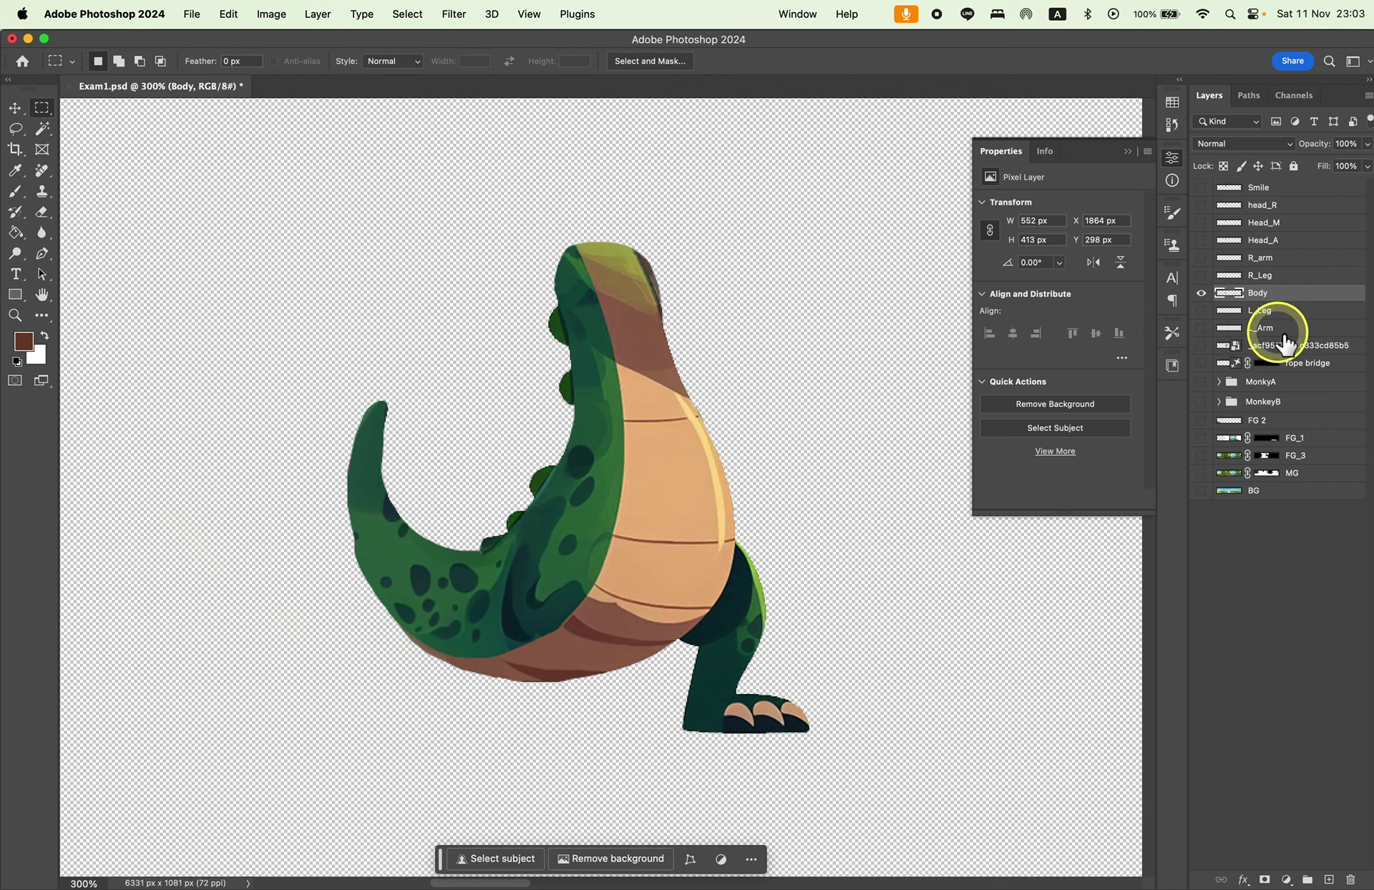
{"action": "left_click", "coordinate": [1261, 326]}
{"action": "left_click", "coordinate": [1202, 328]}
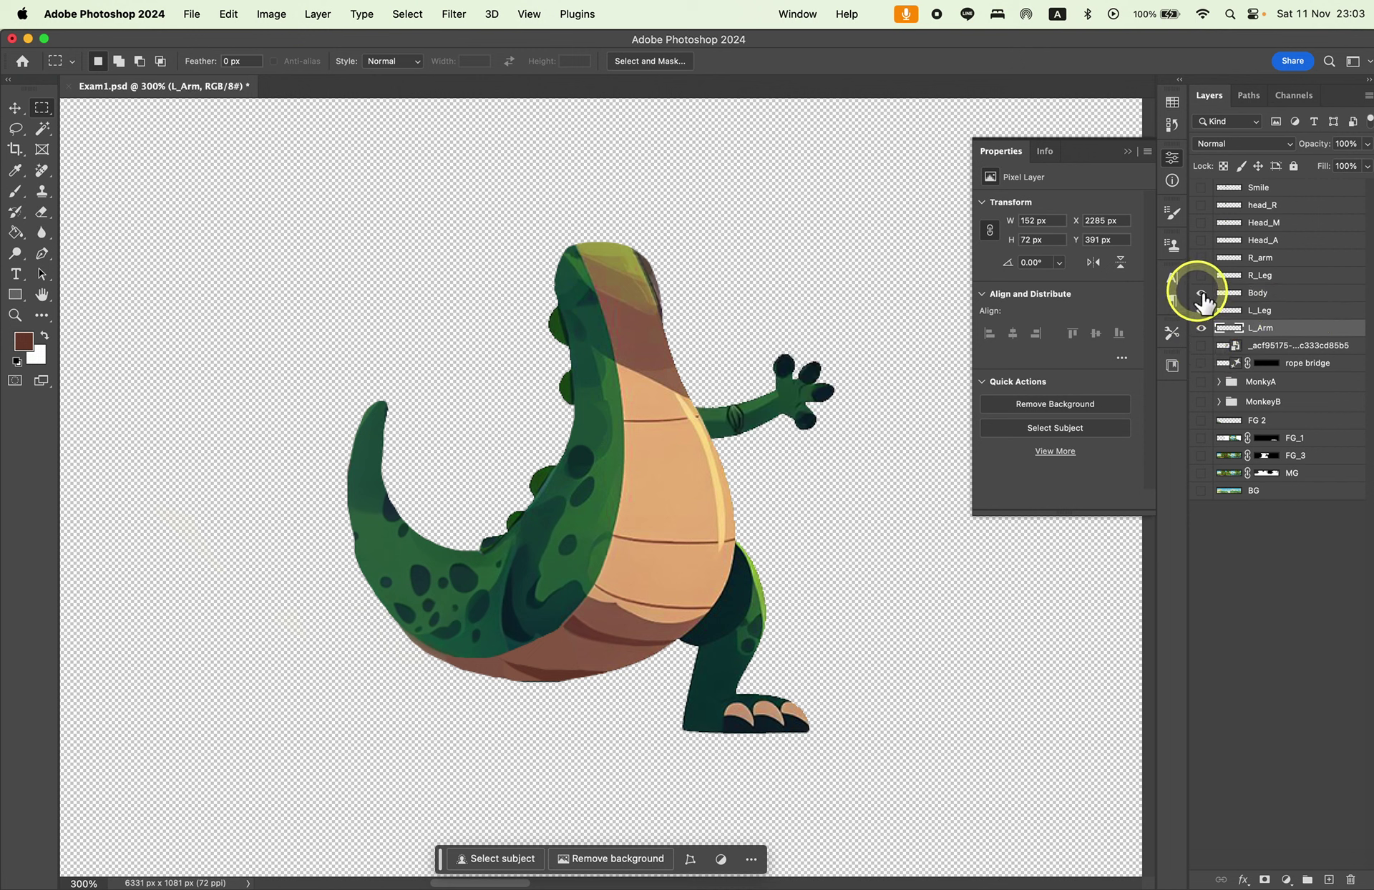
{"action": "left_click", "coordinate": [1202, 293]}
{"action": "left_click", "coordinate": [1202, 275]}
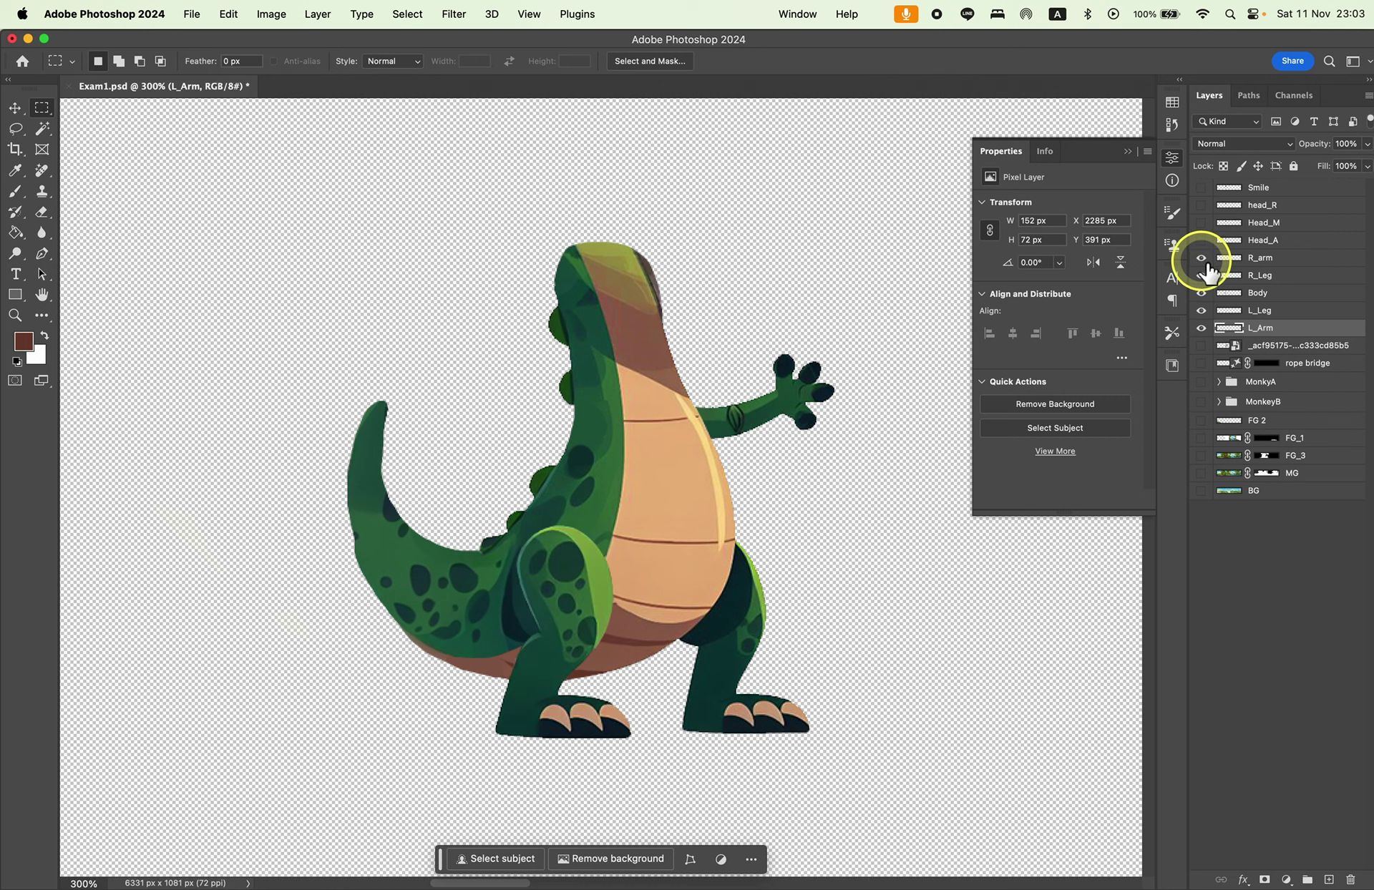
{"action": "left_click", "coordinate": [1201, 258]}
{"action": "left_click", "coordinate": [1202, 240]}
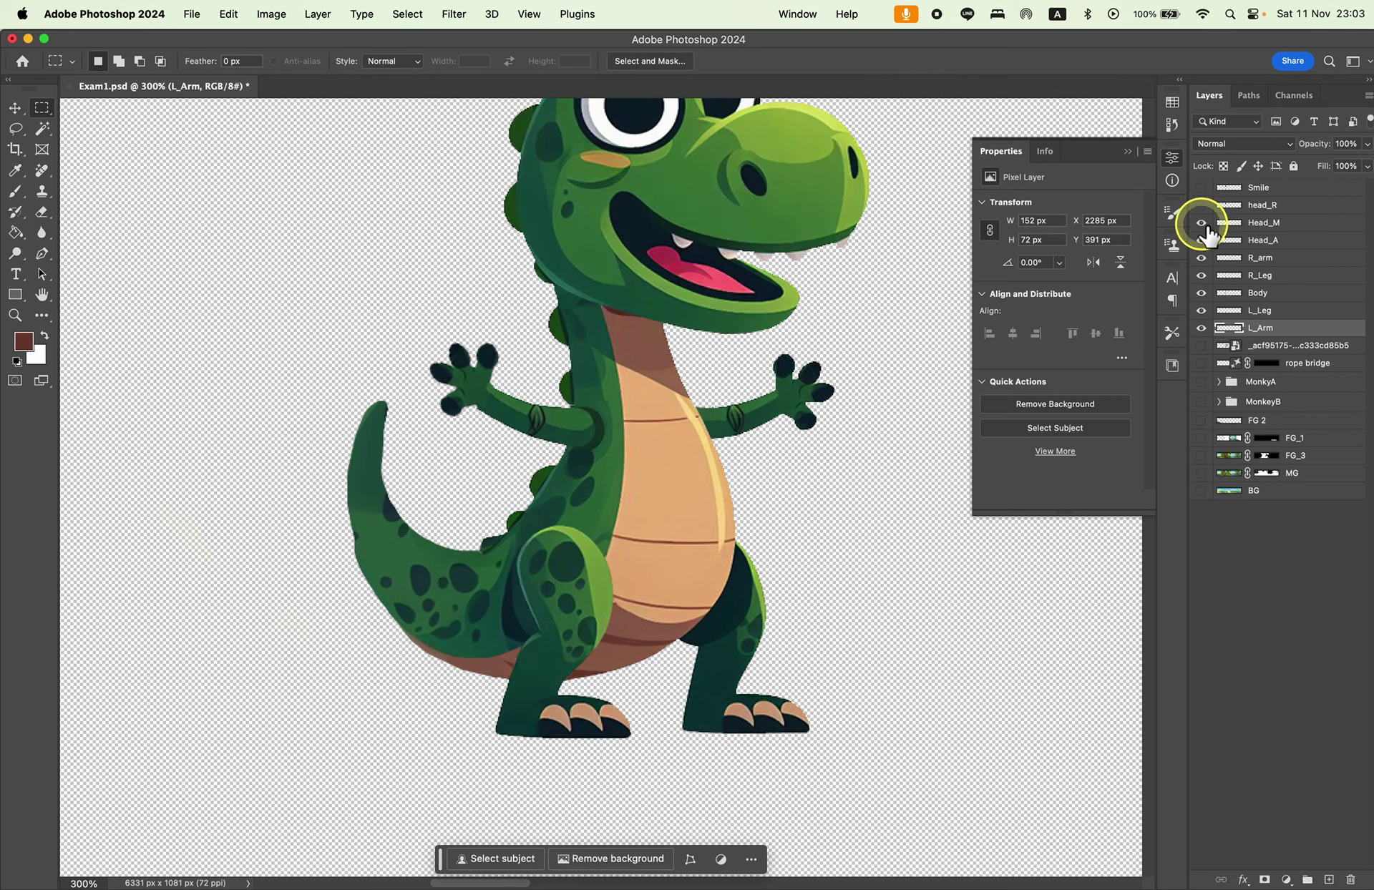
{"action": "left_click", "coordinate": [1202, 223]}
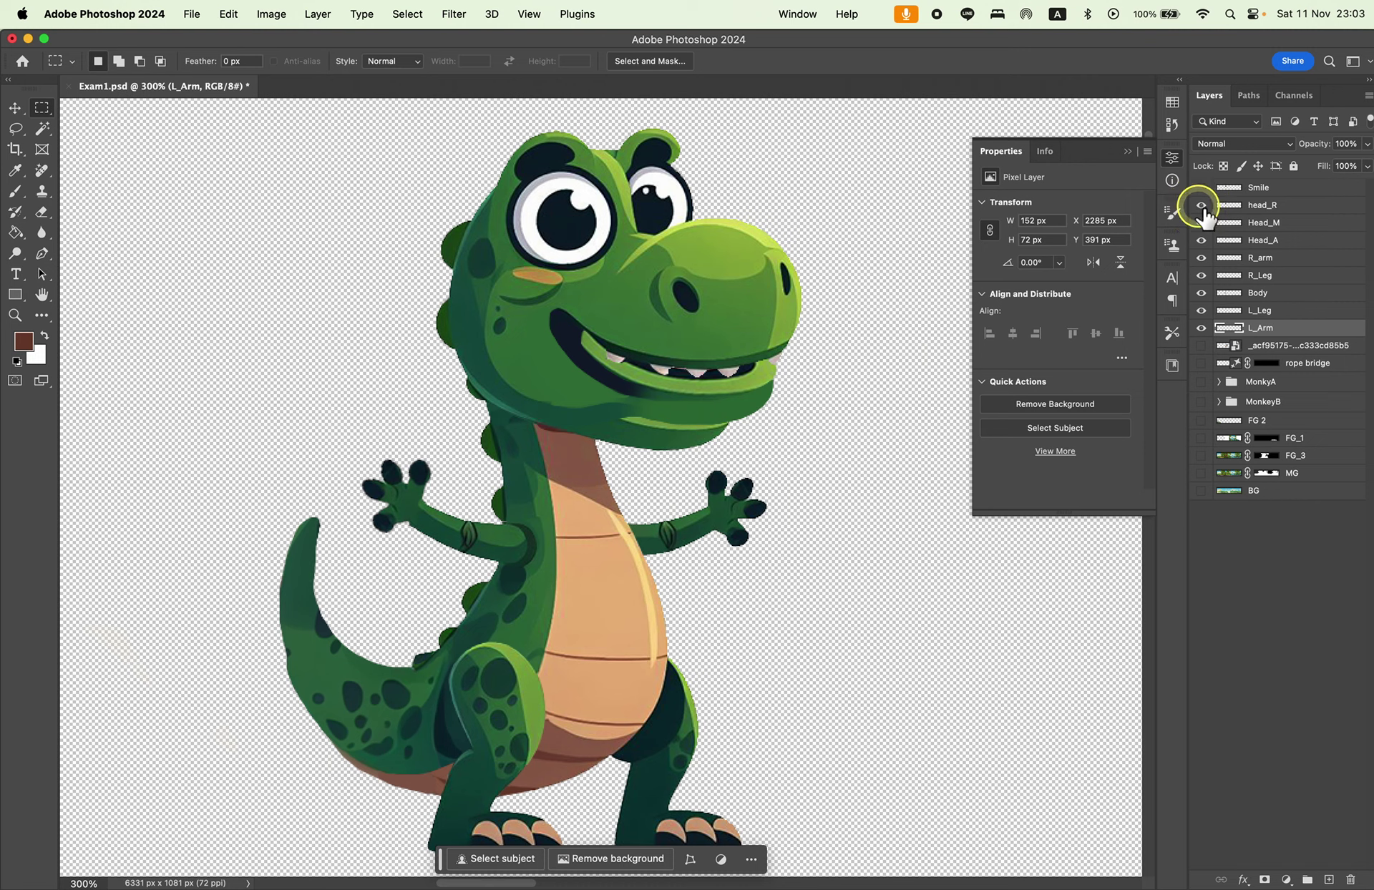
{"action": "left_click", "coordinate": [1202, 188]}
{"action": "left_click", "coordinate": [1201, 222]}
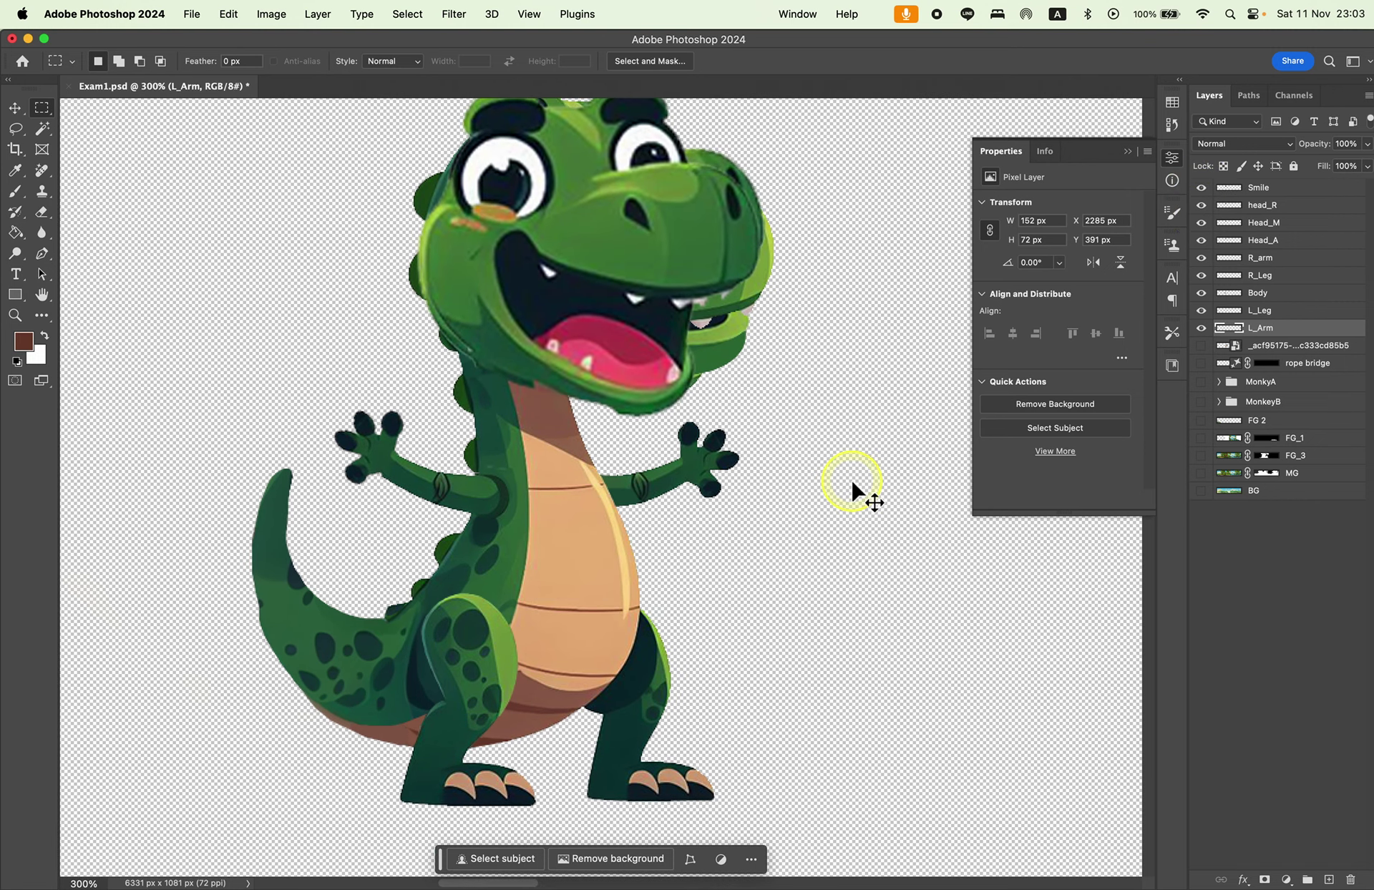
Zoom out to the whole canvas and select all the dinosaur part layers.
{"action": "key", "text": "super+minus"}
{"action": "key", "text": "super+minus"}
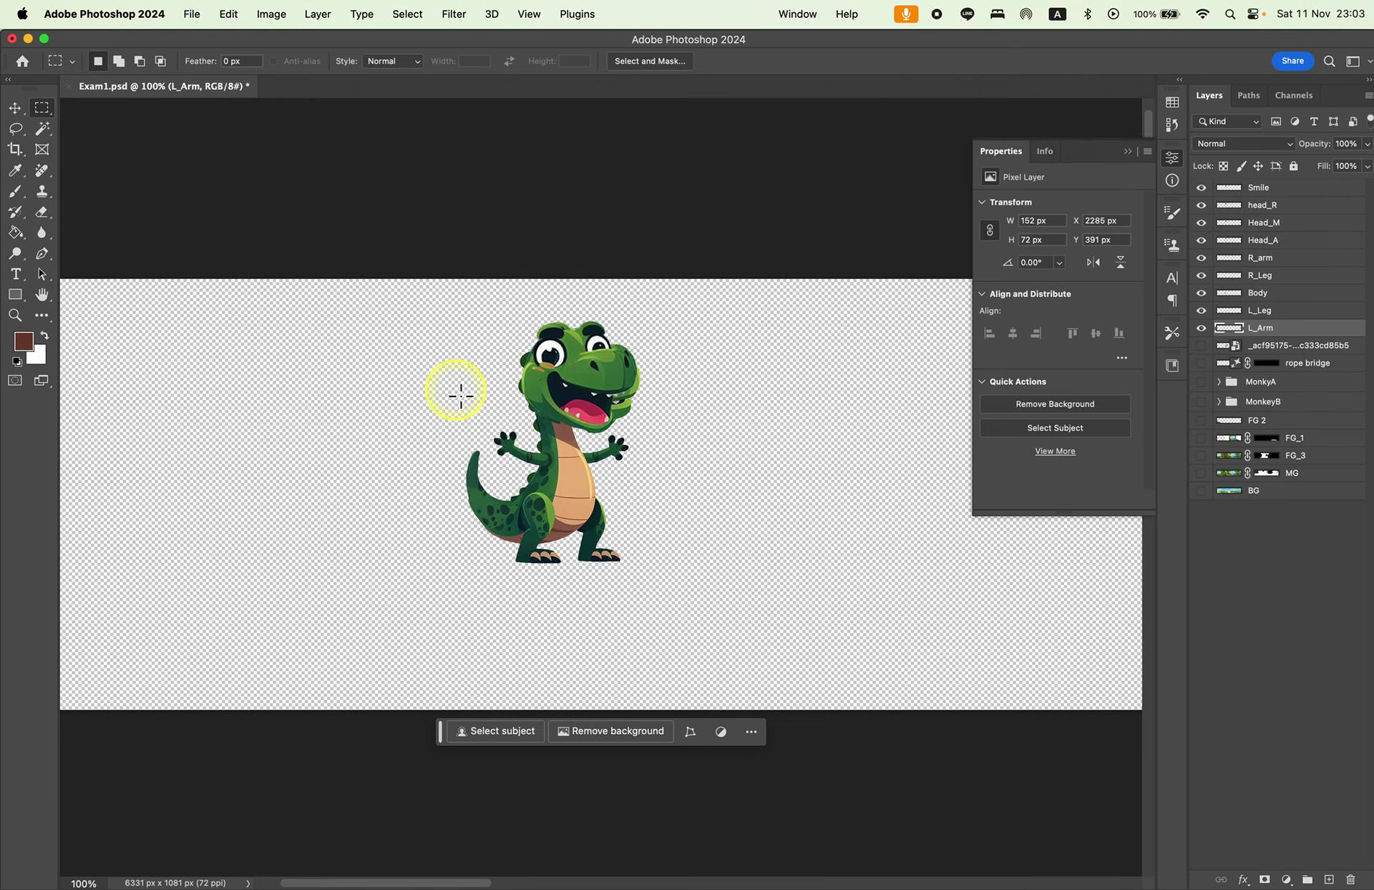
{"action": "left_click", "coordinate": [14, 107]}
{"action": "left_click_drag", "start_coordinate": [398, 278], "coordinate": [644, 501]}
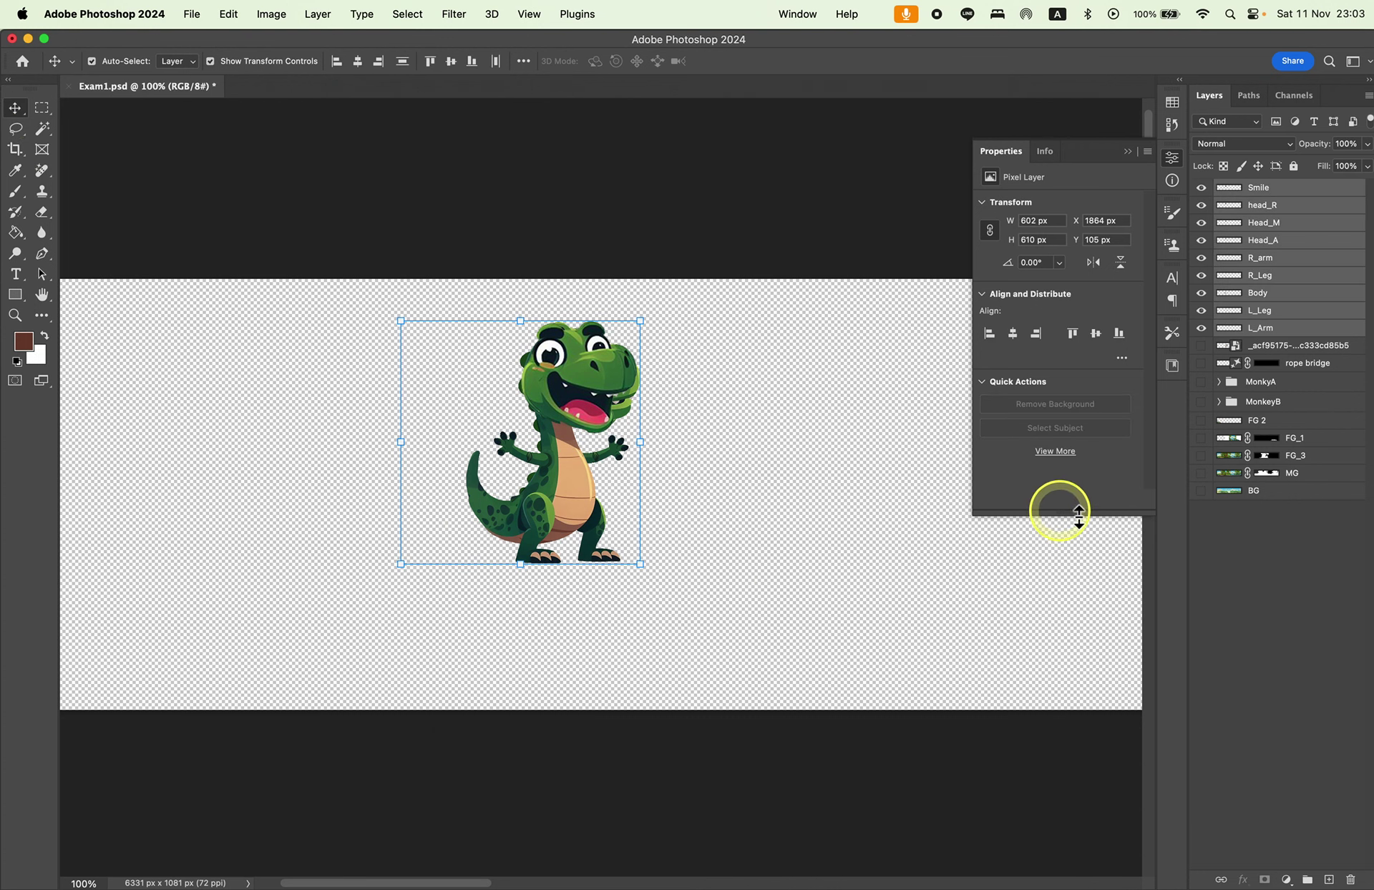
Show all the lower jungle scene layers and hide the dinosaur reference sheet.
{"action": "left_click_drag", "start_coordinate": [1202, 345], "coordinate": [1201, 493]}
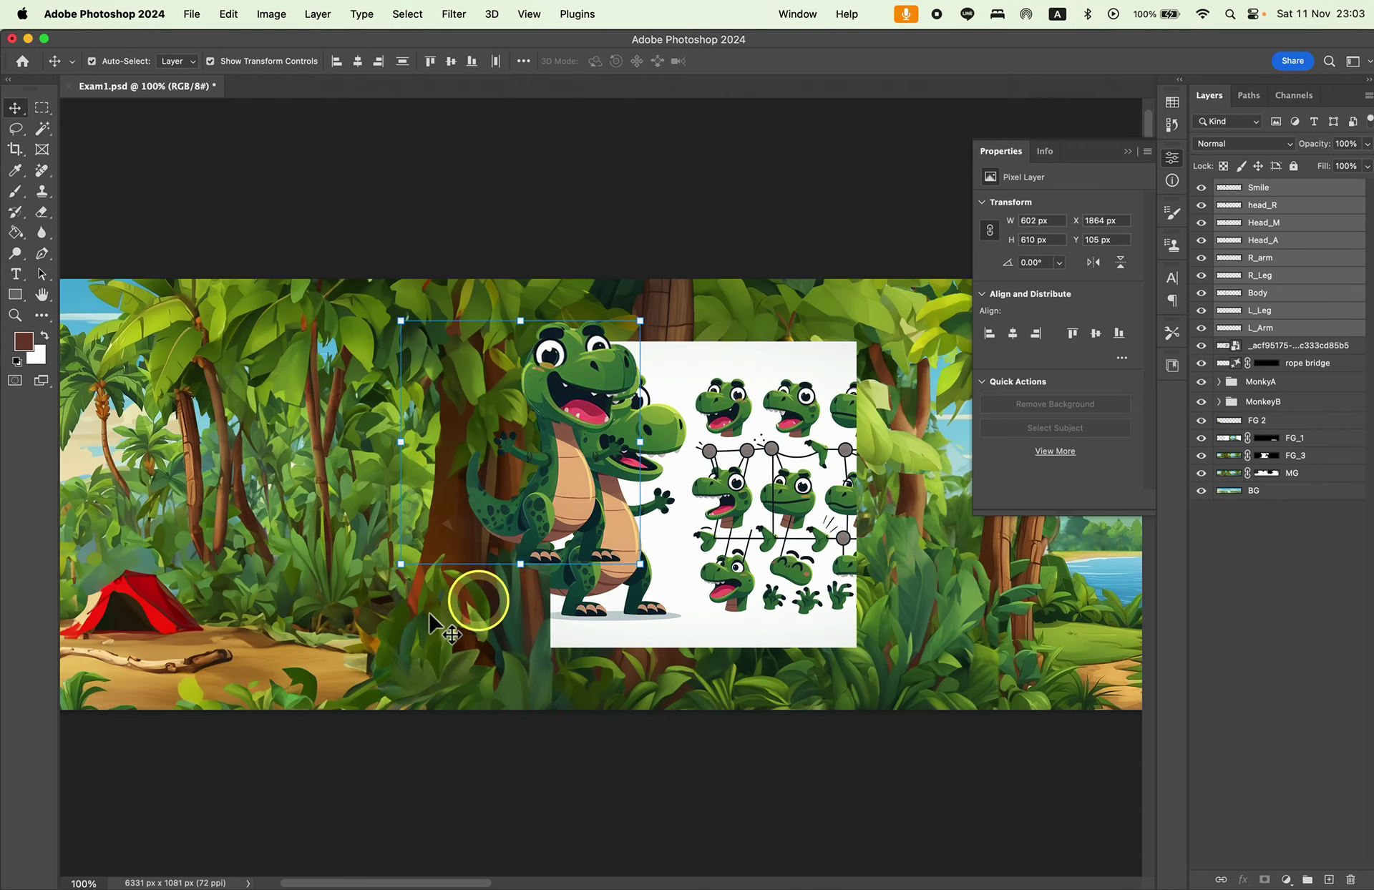
{"action": "left_click", "coordinate": [716, 473]}
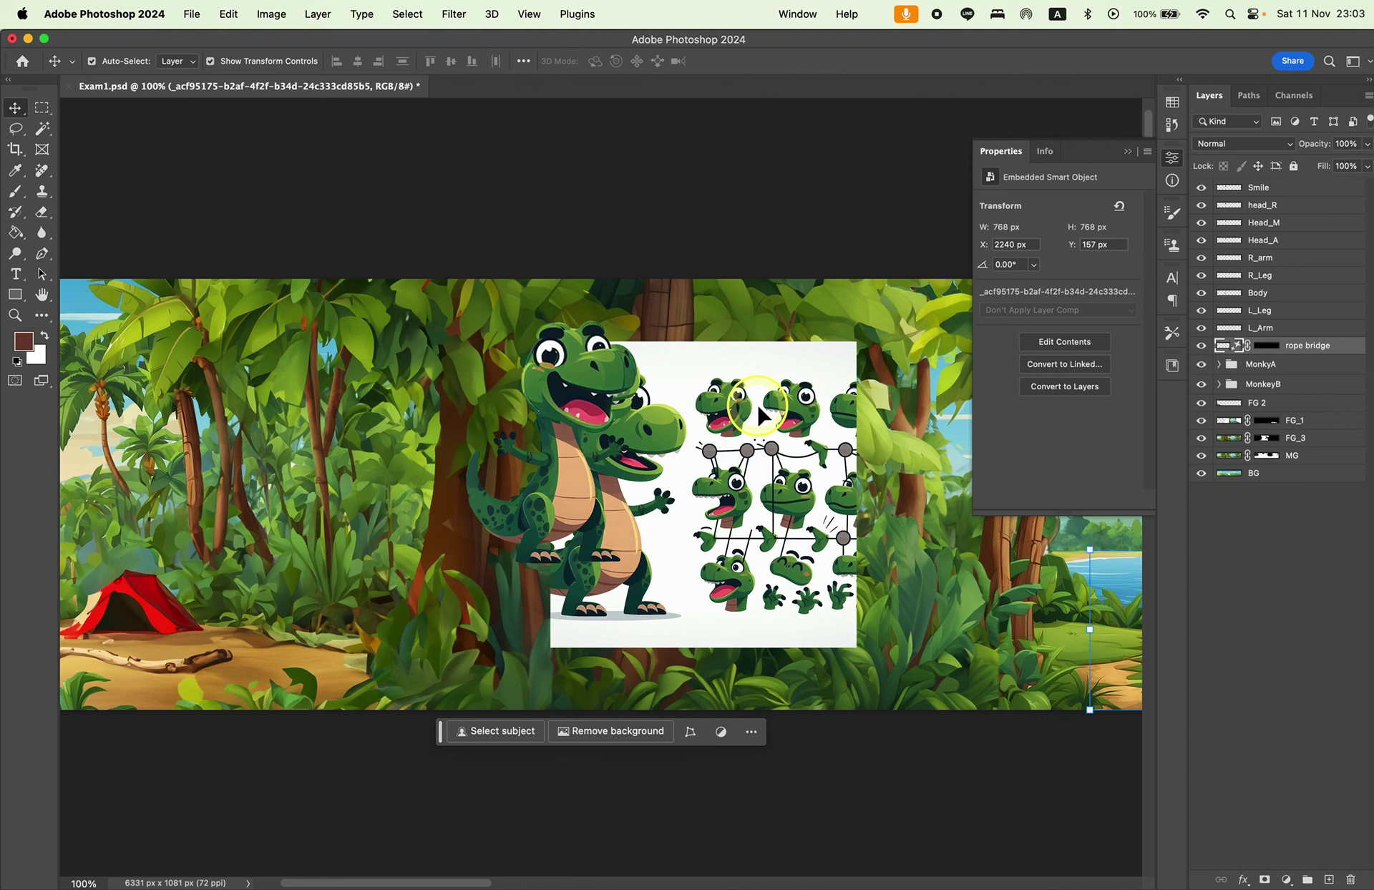
{"action": "left_click_drag", "start_coordinate": [766, 544], "coordinate": [392, 604]}
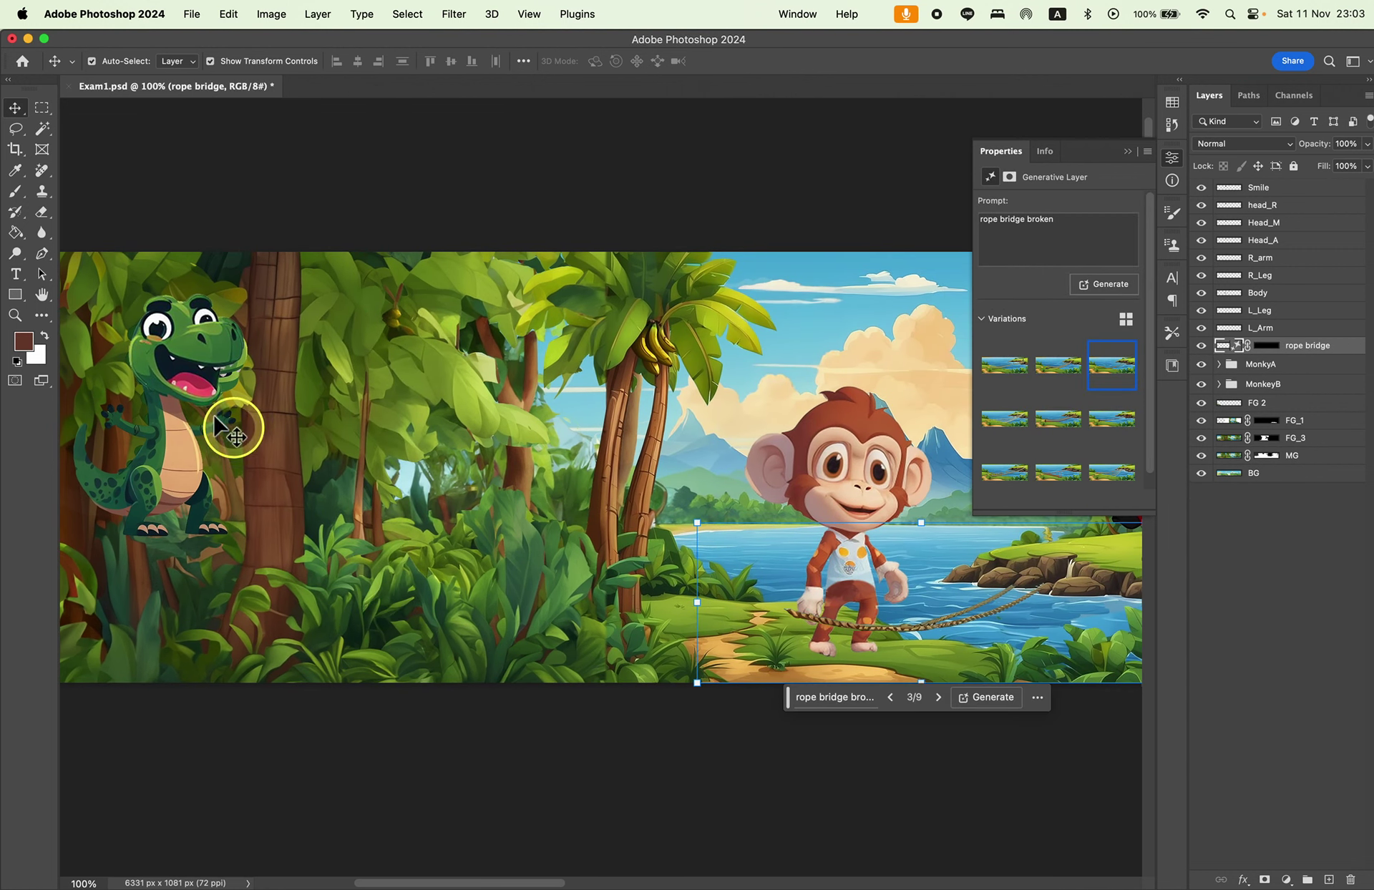
Move all dinosaur layers beside the monkey and scale them up to about 150%.
{"action": "left_click", "coordinate": [233, 429]}
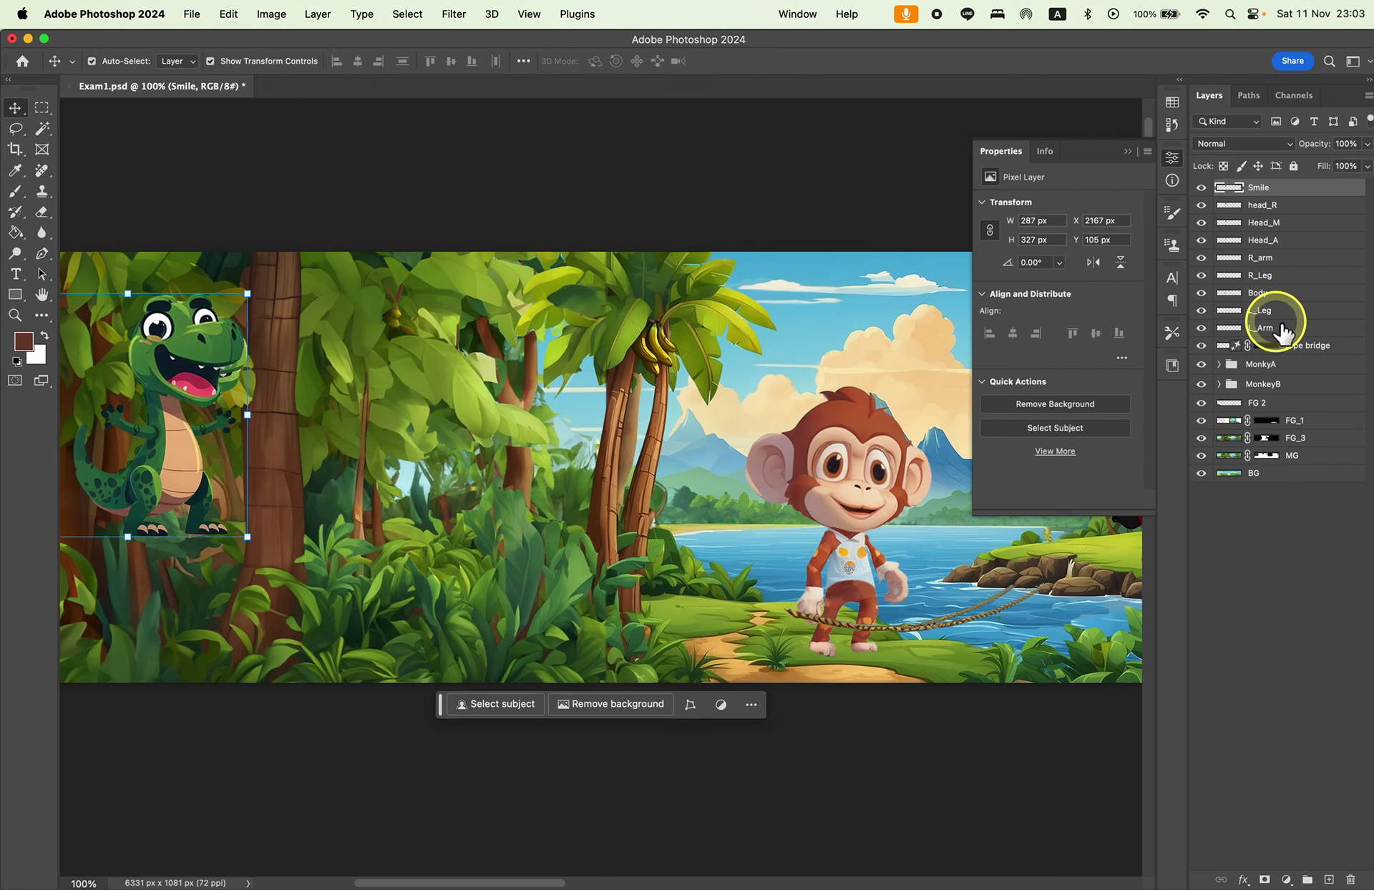
{"action": "left_click", "coordinate": [1281, 330], "text": "shift"}
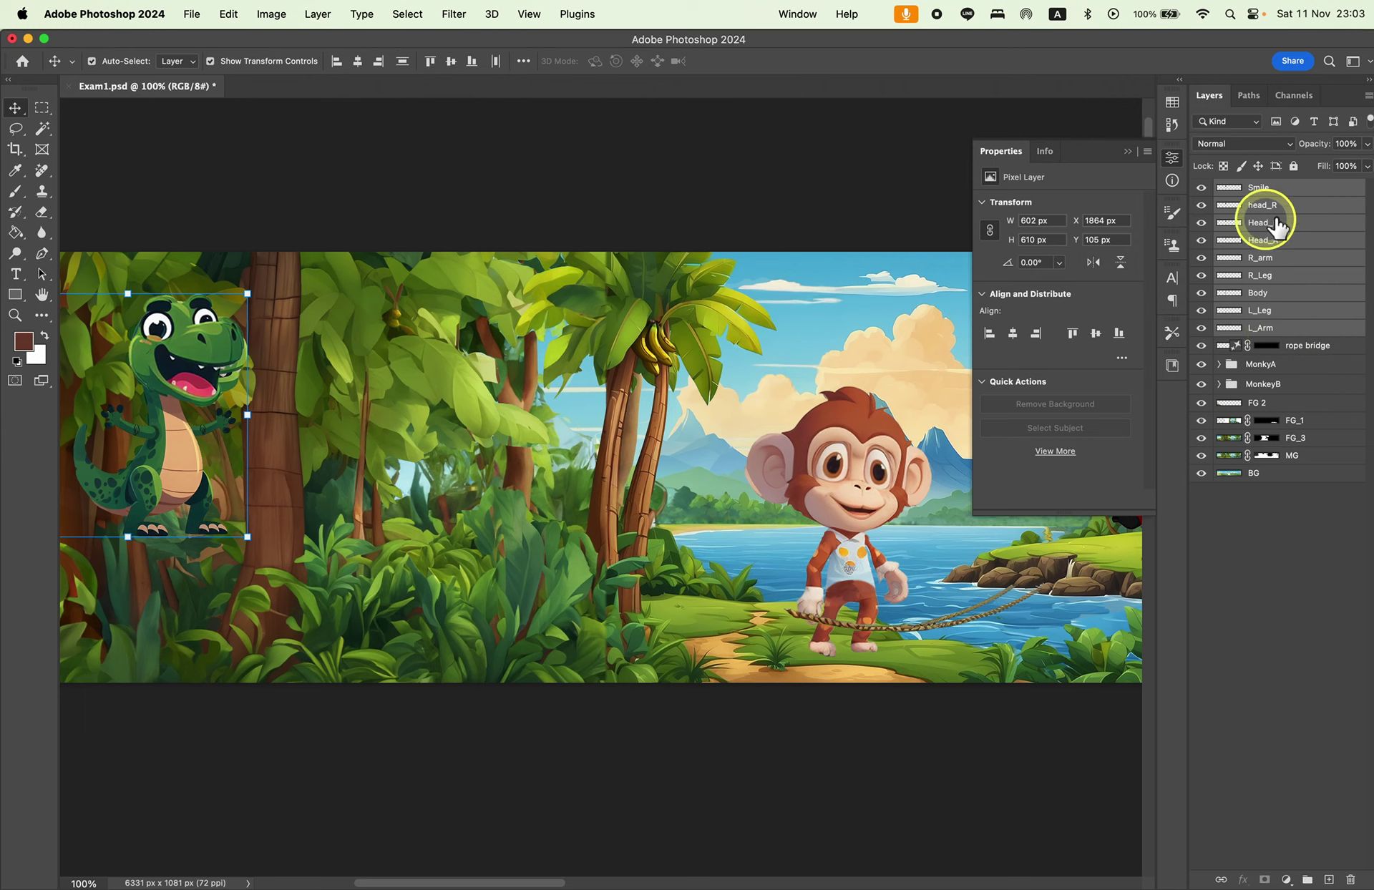
{"action": "mouse_move", "coordinate": [212, 360]}
{"action": "left_mouse_down"}
{"action": "mouse_move", "coordinate": [657, 409]}
{"action": "mouse_move", "coordinate": [732, 474]}
{"action": "left_mouse_up"}
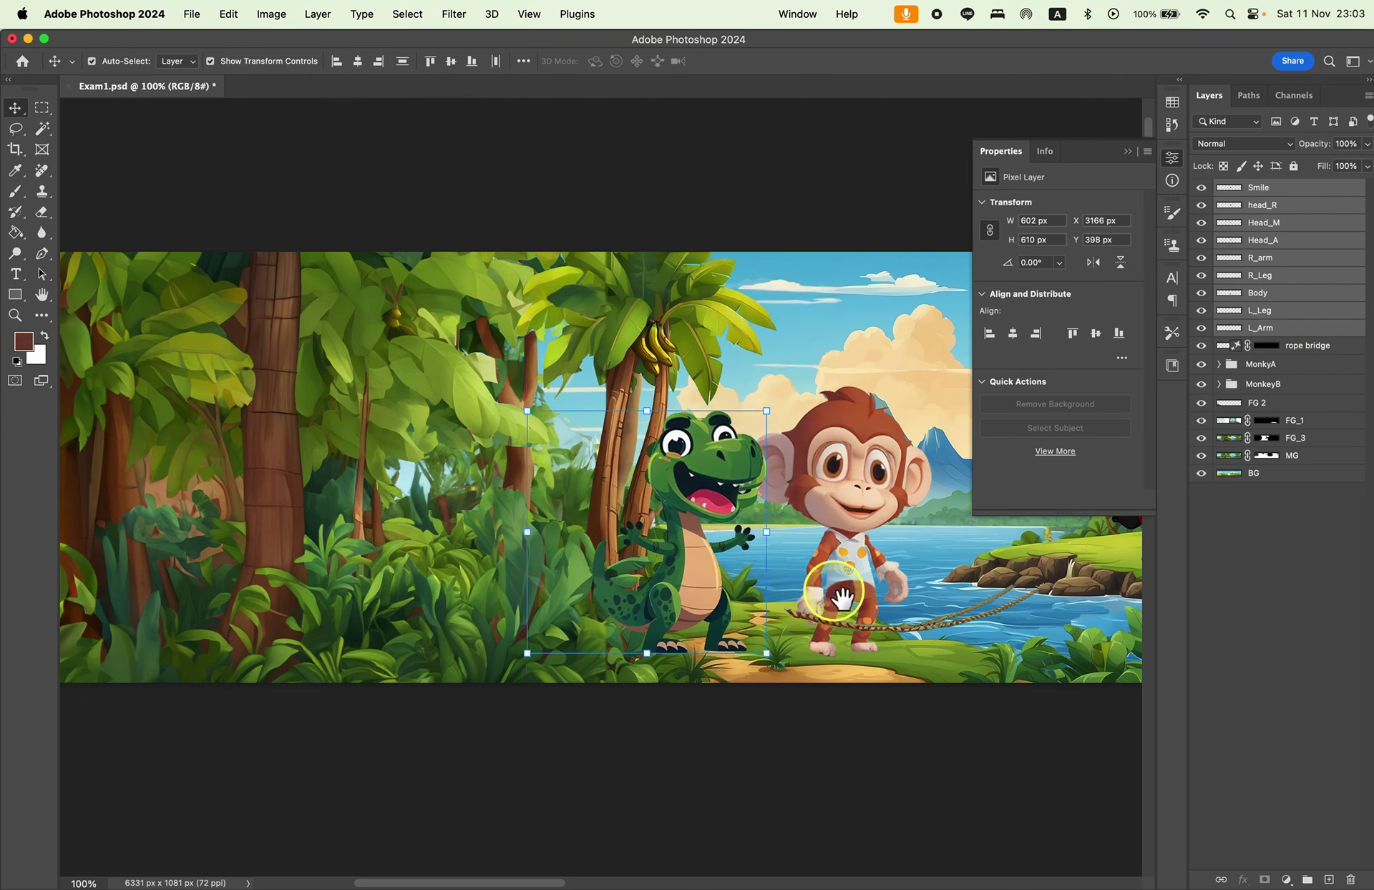
{"action": "left_click_drag", "start_coordinate": [841, 596], "coordinate": [562, 609]}
{"action": "left_click_drag", "start_coordinate": [483, 423], "coordinate": [602, 302]}
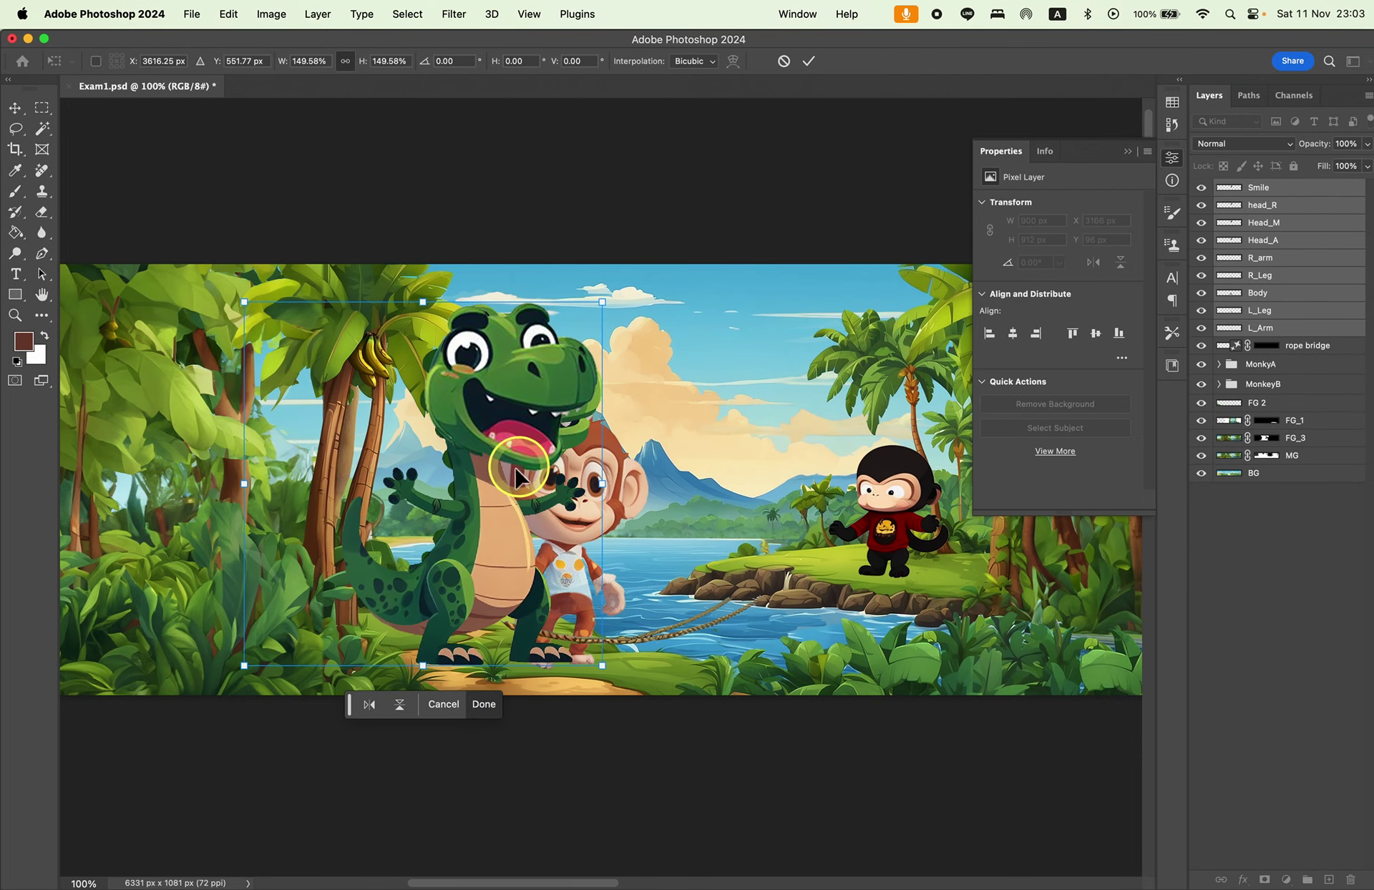
{"action": "scroll", "coordinate": [518, 475], "scroll_direction": "left", "scroll_amount": 5}
{"action": "left_click_drag", "start_coordinate": [592, 588], "coordinate": [461, 594]}
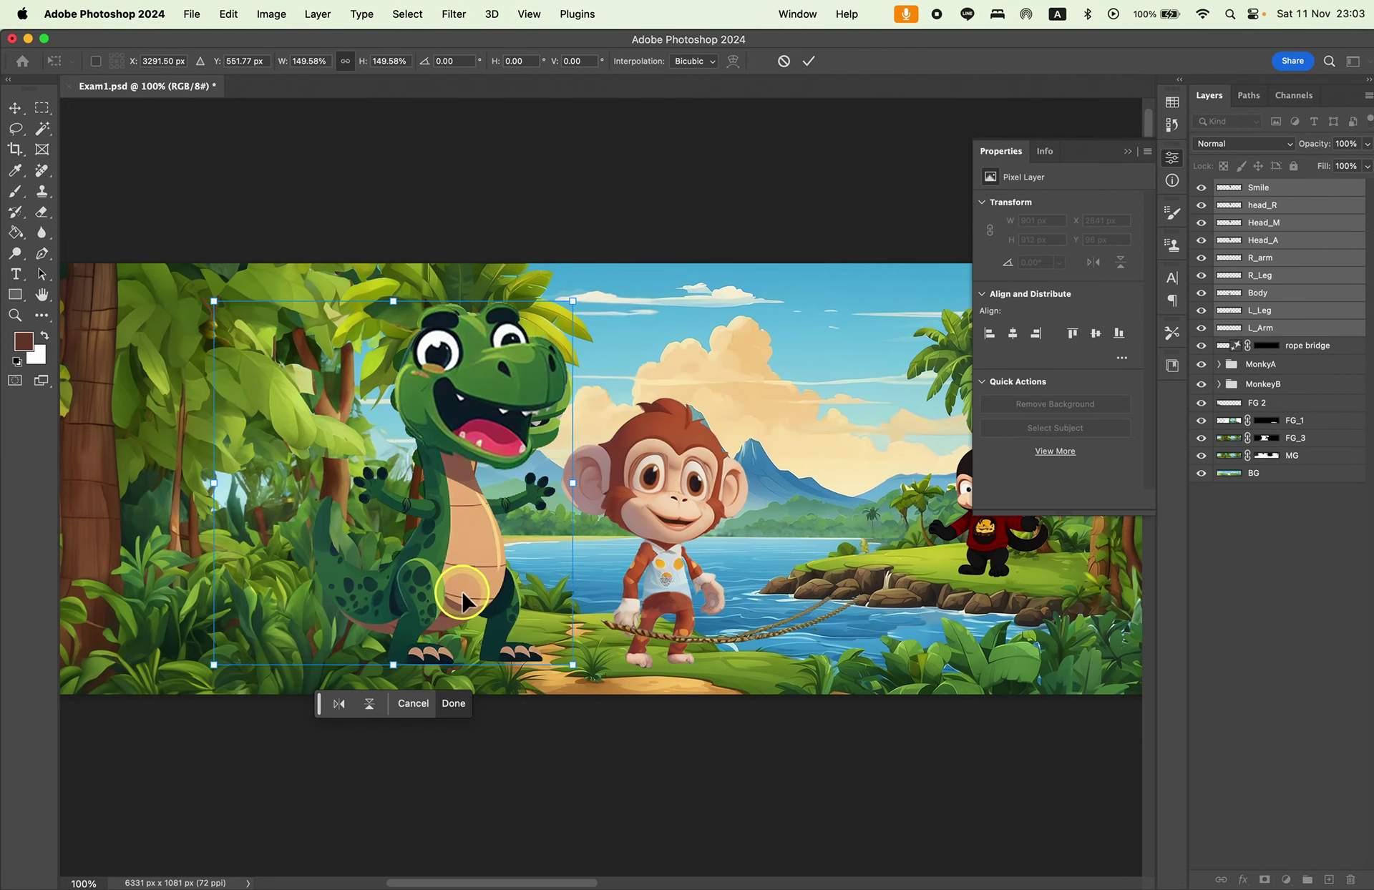
{"action": "key", "text": "Return"}
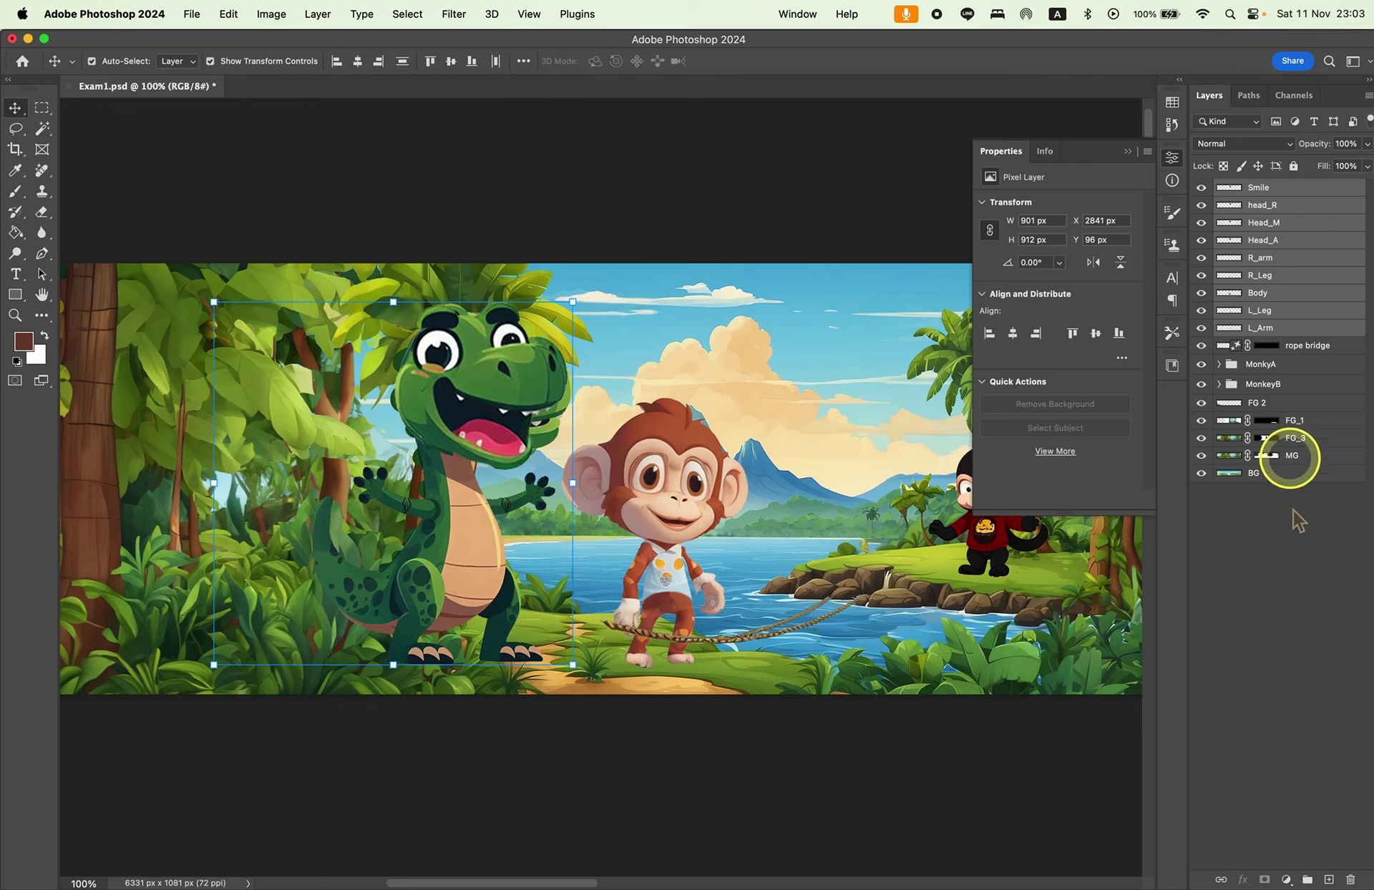
Group the dinosaur layers into a Dino folder and collapse it.
{"action": "left_click", "coordinate": [1309, 882]}
{"action": "type", "text": "Dino"}
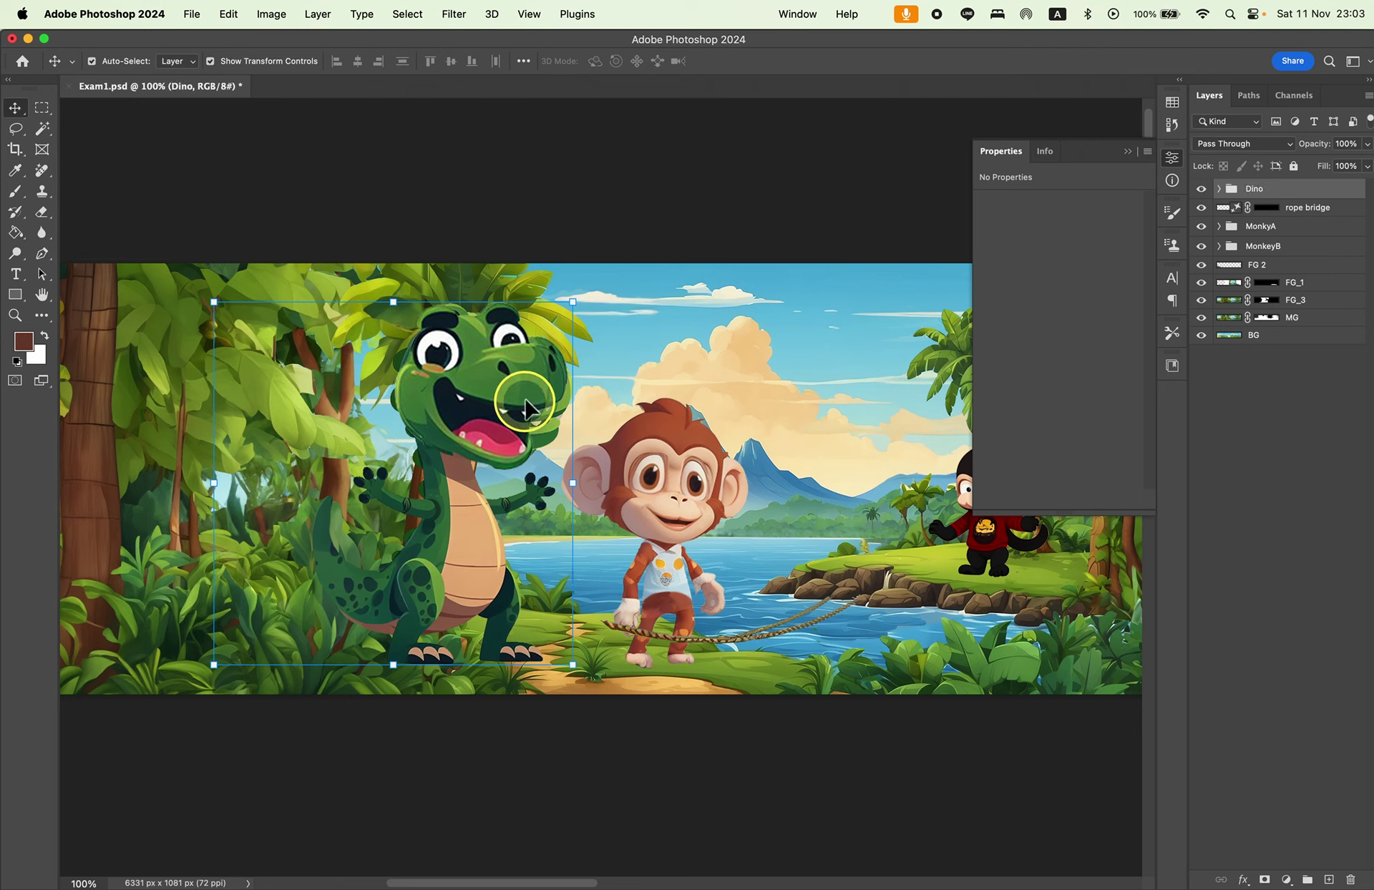
{"action": "left_click_drag", "start_coordinate": [526, 409], "coordinate": [709, 398]}
{"action": "key", "text": "ctrl+z"}
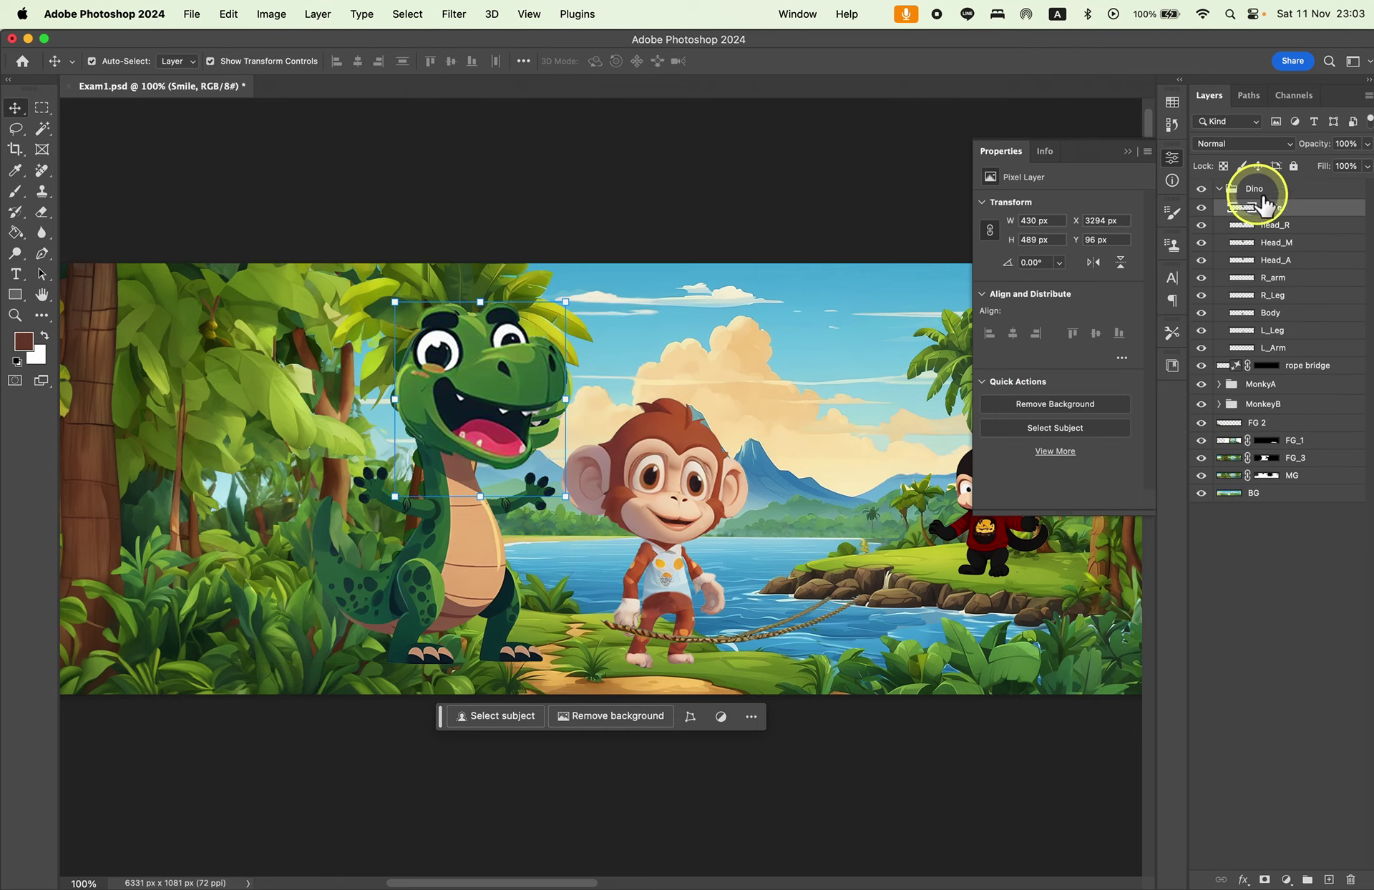
{"action": "left_click", "coordinate": [1231, 189]}
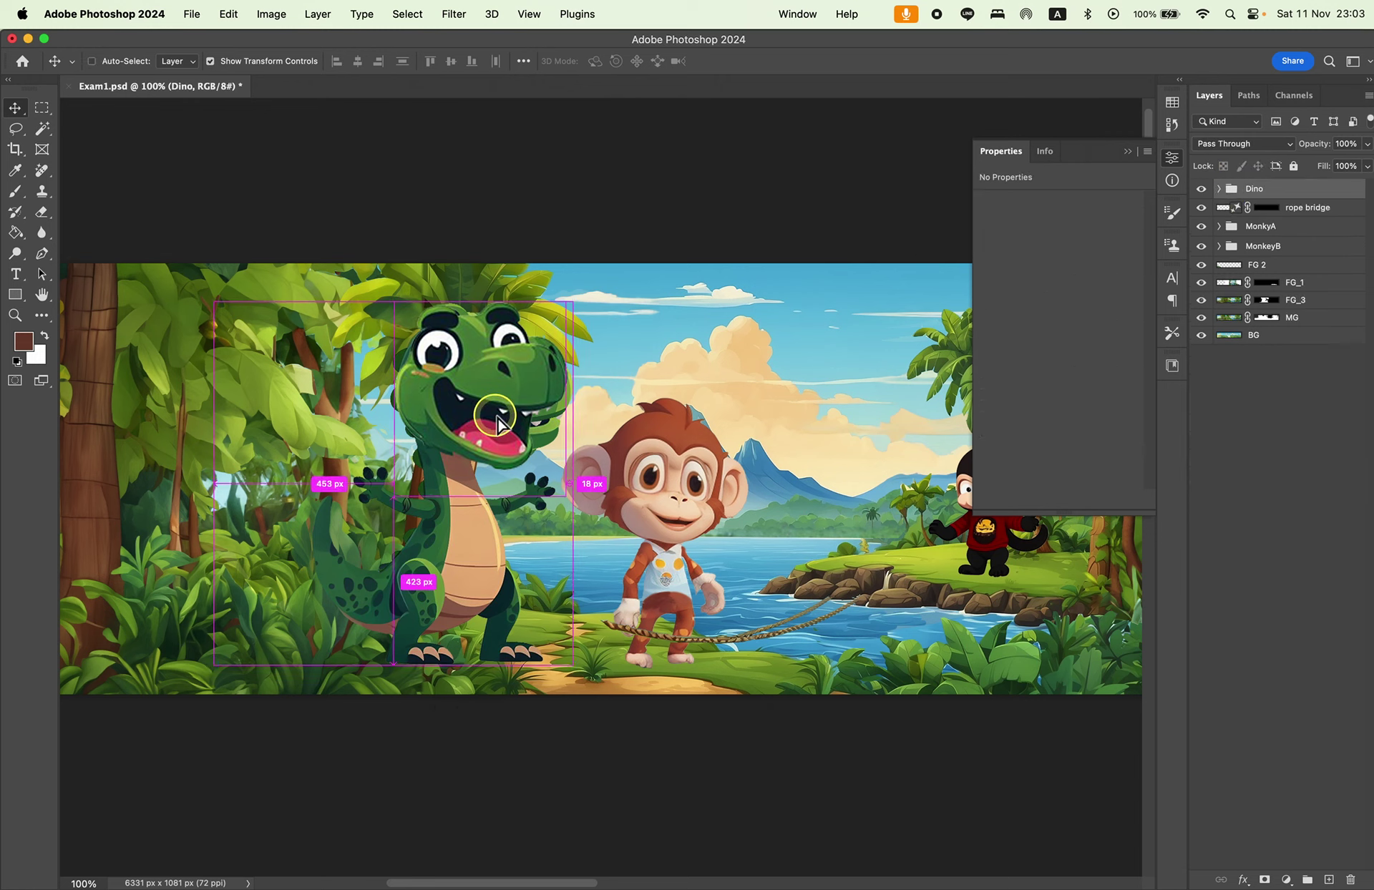
Move the Dino group to the banner's left end near the tent.
{"action": "mouse_move", "coordinate": [497, 418]}
{"action": "left_mouse_down"}
{"action": "mouse_move", "coordinate": [604, 433]}
{"action": "mouse_move", "coordinate": [506, 408]}
{"action": "mouse_move", "coordinate": [629, 398]}
{"action": "mouse_move", "coordinate": [857, 418]}
{"action": "mouse_move", "coordinate": [409, 422]}
{"action": "left_mouse_up"}
{"action": "left_click_drag", "start_coordinate": [546, 712], "coordinate": [981, 704]}
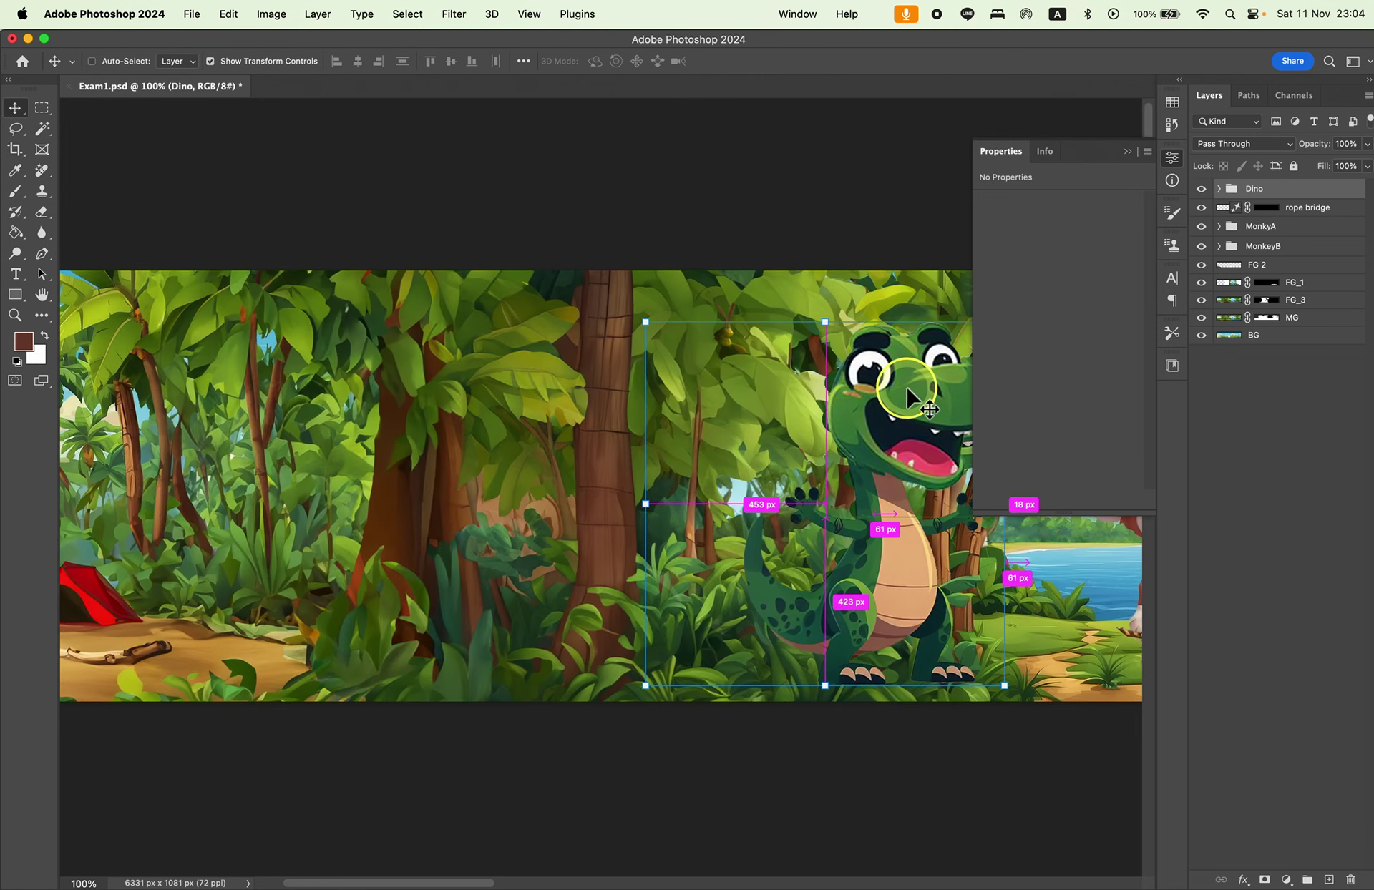
{"action": "left_click_drag", "start_coordinate": [920, 393], "coordinate": [261, 393]}
{"action": "left_click_drag", "start_coordinate": [487, 625], "coordinate": [881, 625]}
{"action": "mouse_move", "coordinate": [681, 469]}
{"action": "left_mouse_down"}
{"action": "mouse_move", "coordinate": [552, 399]}
{"action": "mouse_move", "coordinate": [393, 362]}
{"action": "mouse_move", "coordinate": [281, 374]}
{"action": "left_mouse_up"}
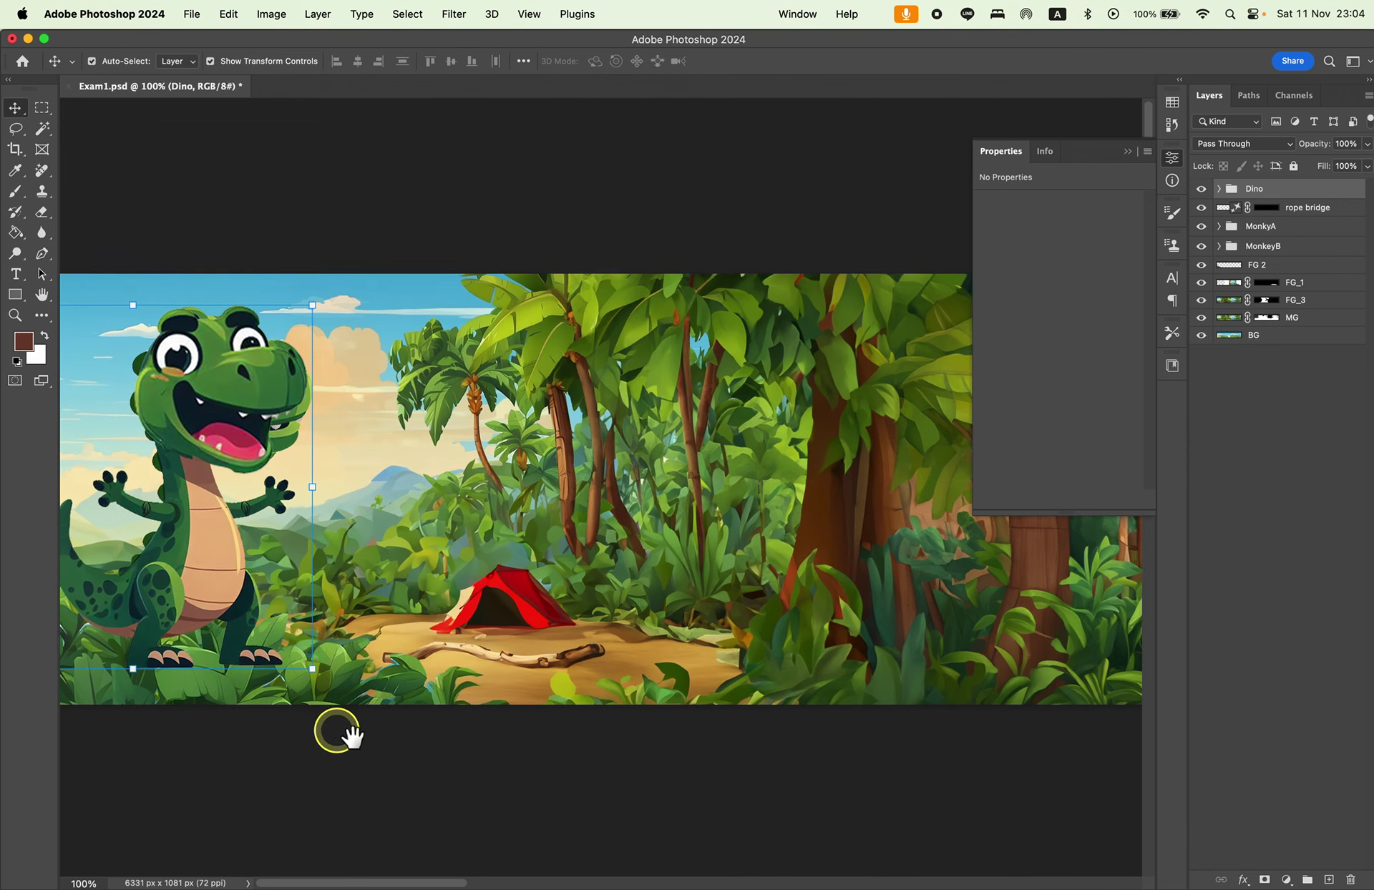
{"action": "left_click_drag", "start_coordinate": [337, 730], "coordinate": [629, 741]}
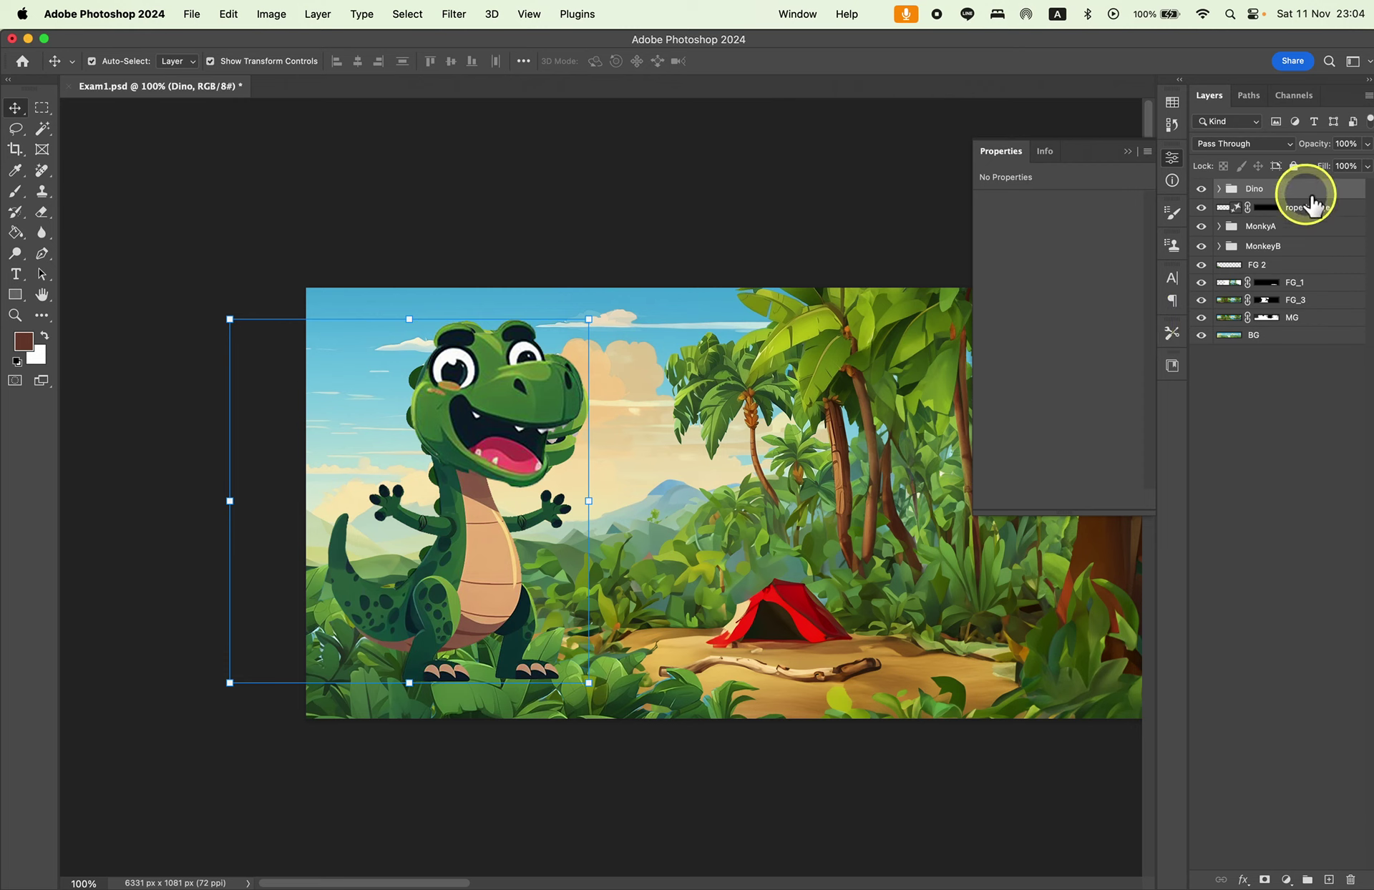
Place the Dino group between FG_3 and MG, then nudge it slightly up-right.
{"action": "mouse_move", "coordinate": [1289, 188]}
{"action": "left_mouse_down"}
{"action": "mouse_move", "coordinate": [1303, 221]}
{"action": "mouse_move", "coordinate": [1297, 353]}
{"action": "mouse_move", "coordinate": [1309, 333]}
{"action": "left_mouse_up"}
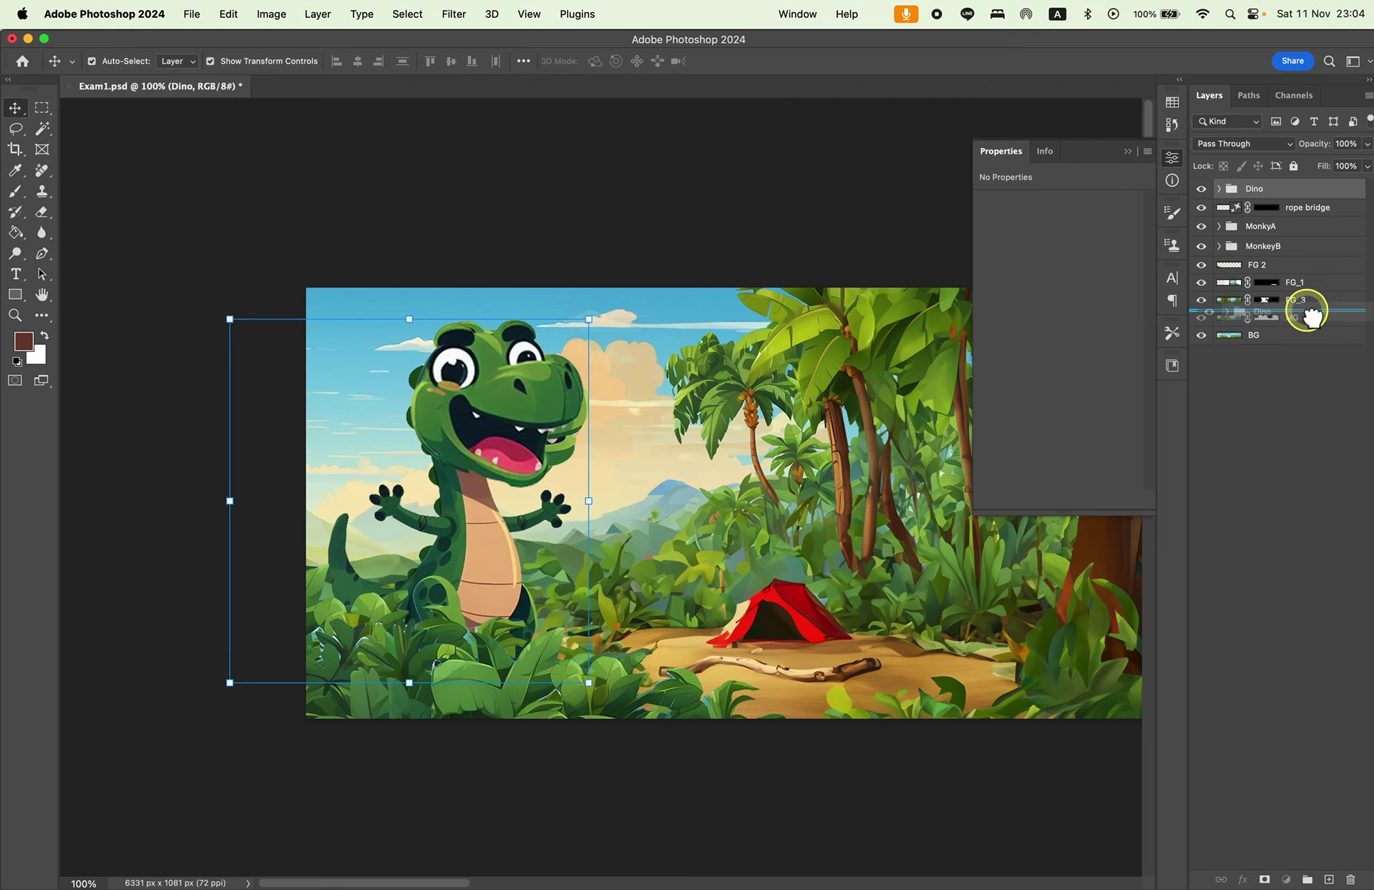
{"action": "left_click_drag", "start_coordinate": [1311, 315], "coordinate": [1310, 317]}
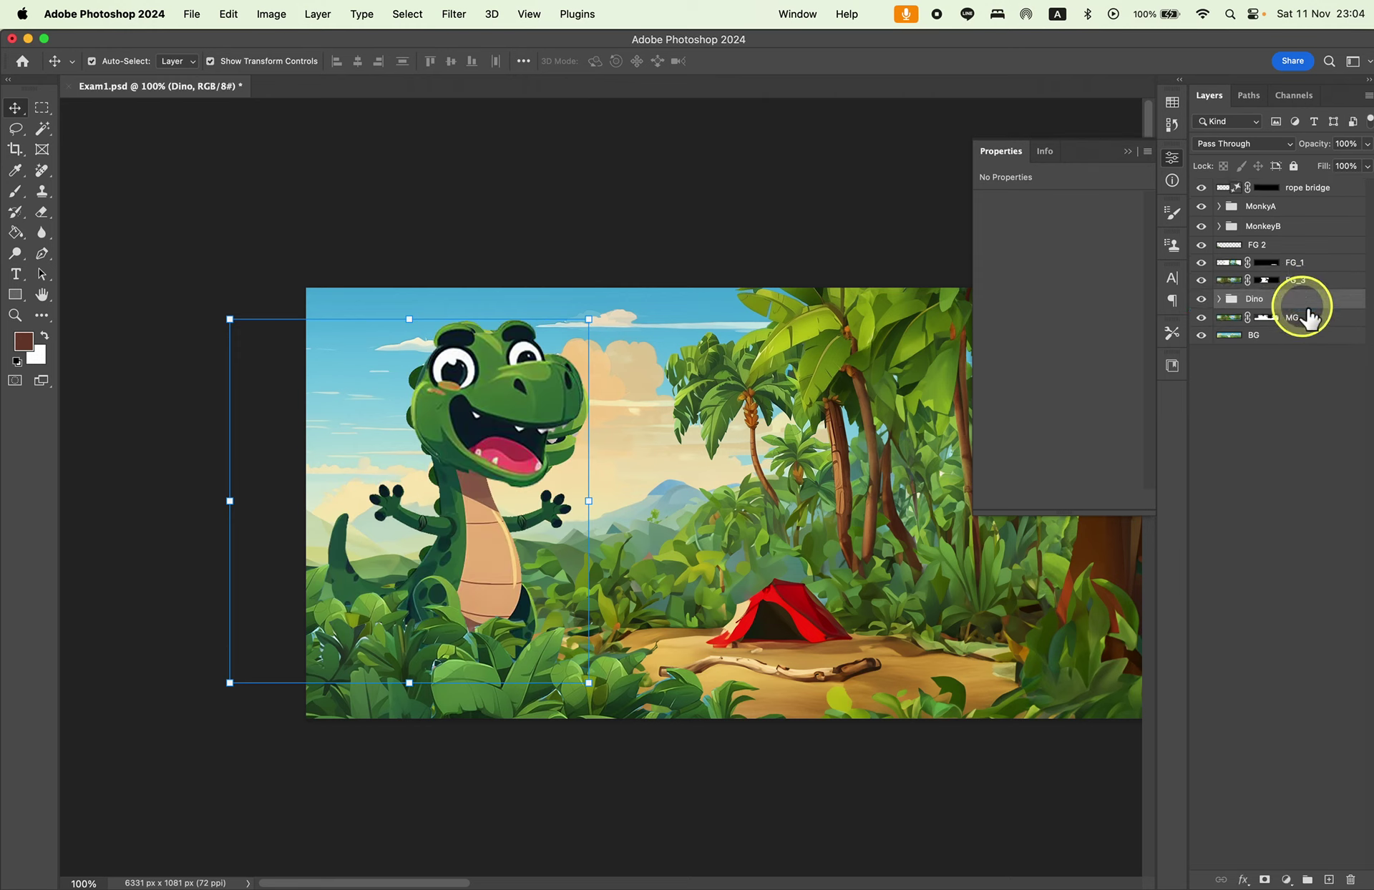
{"action": "left_click_drag", "start_coordinate": [532, 403], "coordinate": [547, 390]}
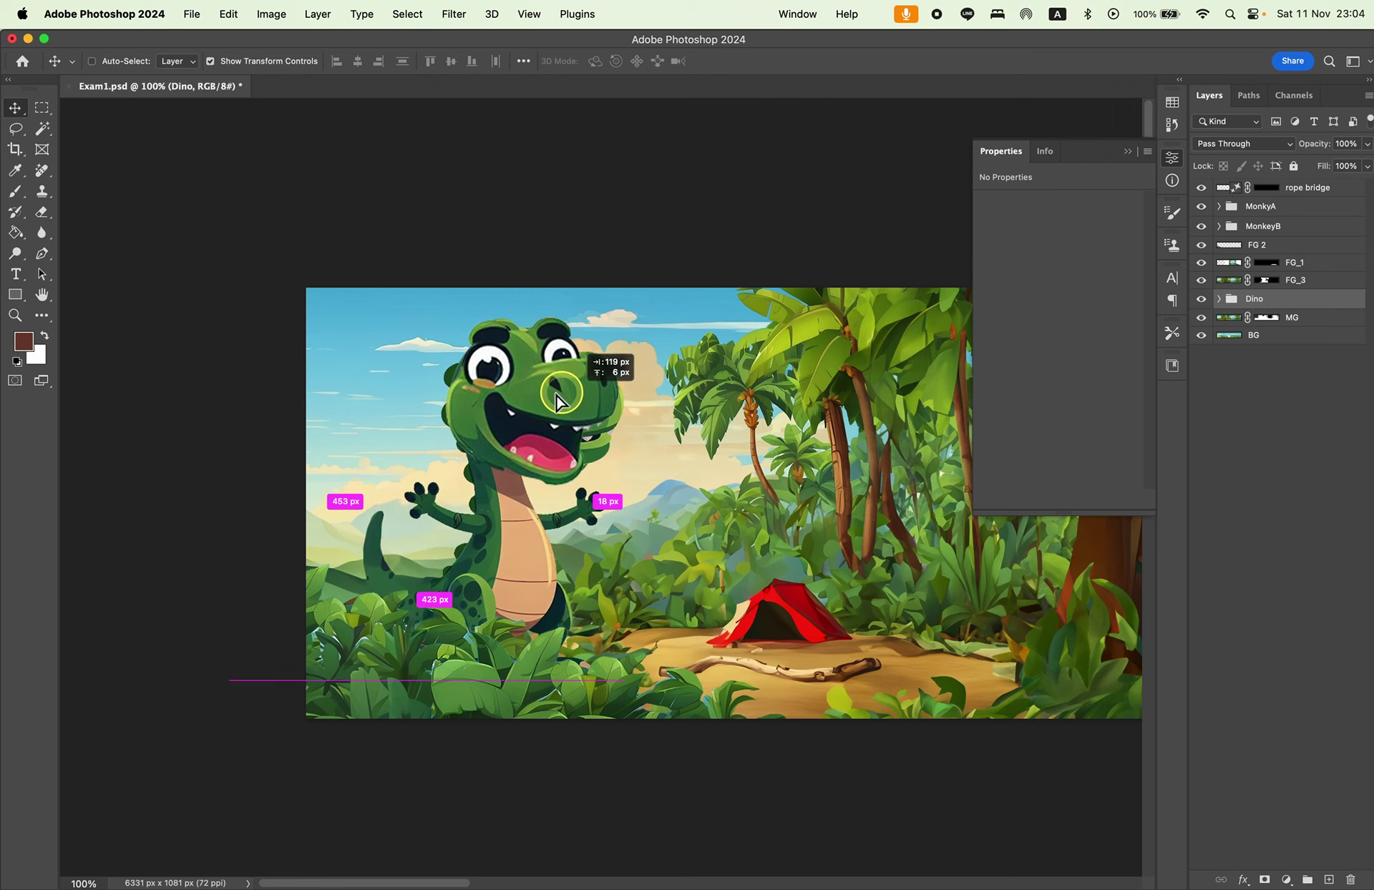
Deselect all layers, zoom out to view the banner, then zoom in on the river monkey.
{"action": "left_click", "coordinate": [872, 780]}
{"action": "scroll", "coordinate": [616, 788], "scroll_direction": "right", "scroll_amount": 5}
{"action": "key", "text": "super+minus"}
{"action": "key", "text": "super+minus"}
{"action": "key", "text": "super+minus"}
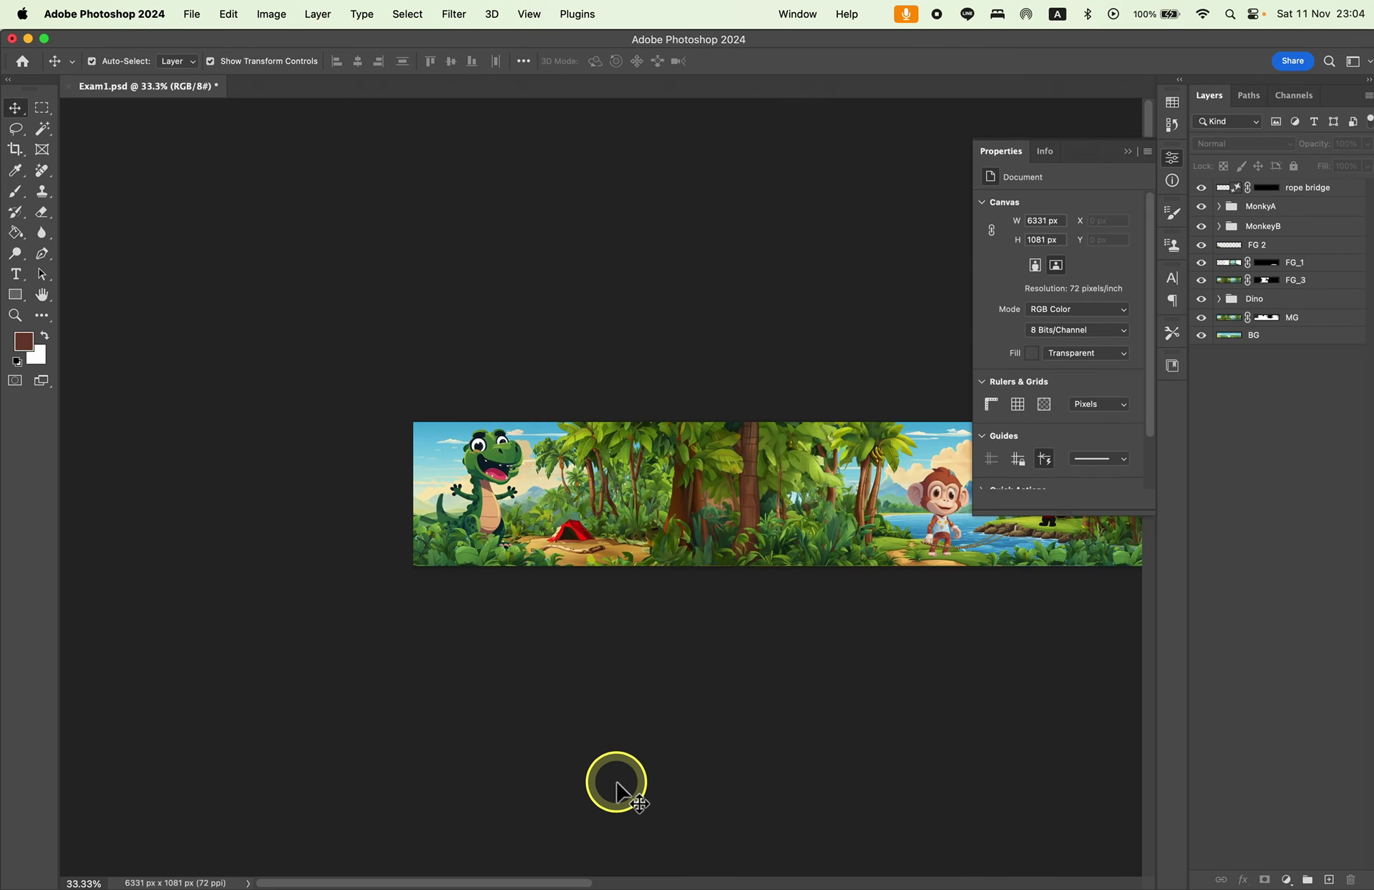
{"action": "right_click", "coordinate": [669, 766]}
{"action": "key", "text": "Escape"}
{"action": "left_click_drag", "start_coordinate": [773, 620], "coordinate": [522, 586]}
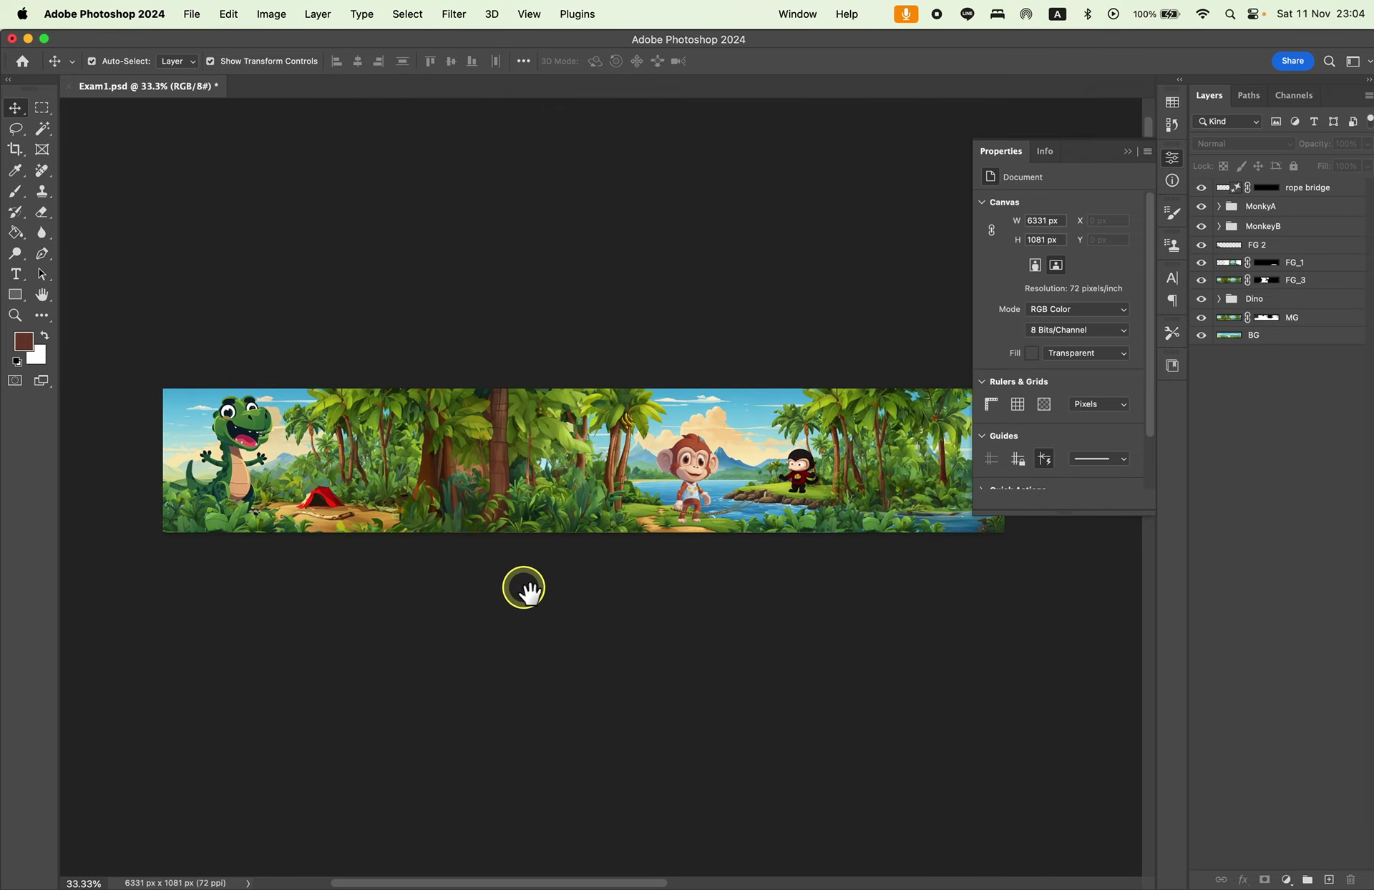
{"action": "key", "text": "super+plus"}
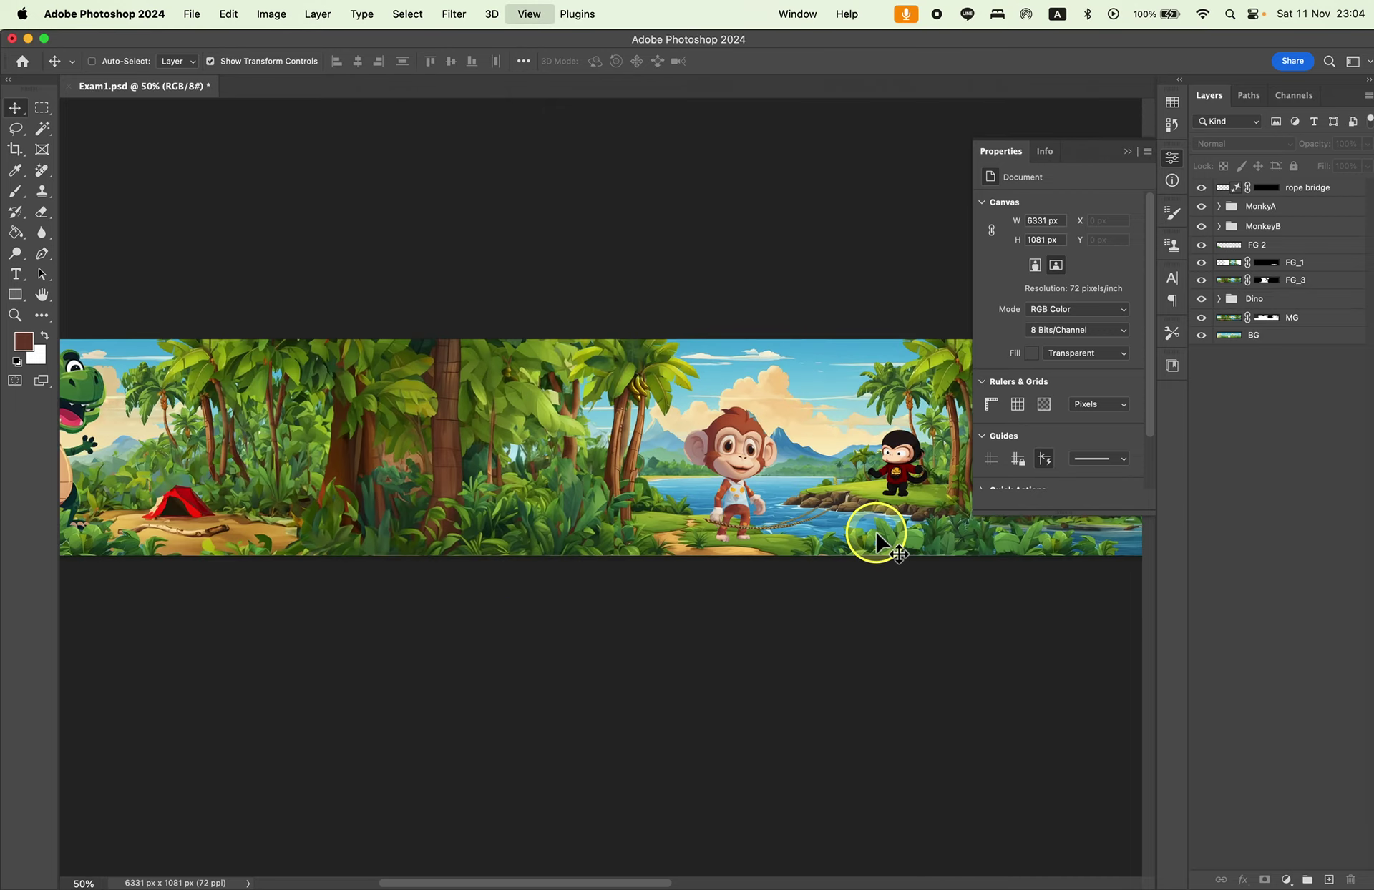
{"action": "key", "text": "super+plus"}
{"action": "key", "text": "super+plus"}
{"action": "key", "text": "super+plus"}
{"action": "left_click_drag", "start_coordinate": [787, 556], "coordinate": [350, 544]}
Try moving the monkey's Sad Eye, CloseEye, face and mouth closed pieces, then undo.
{"action": "left_click", "coordinate": [557, 341]}
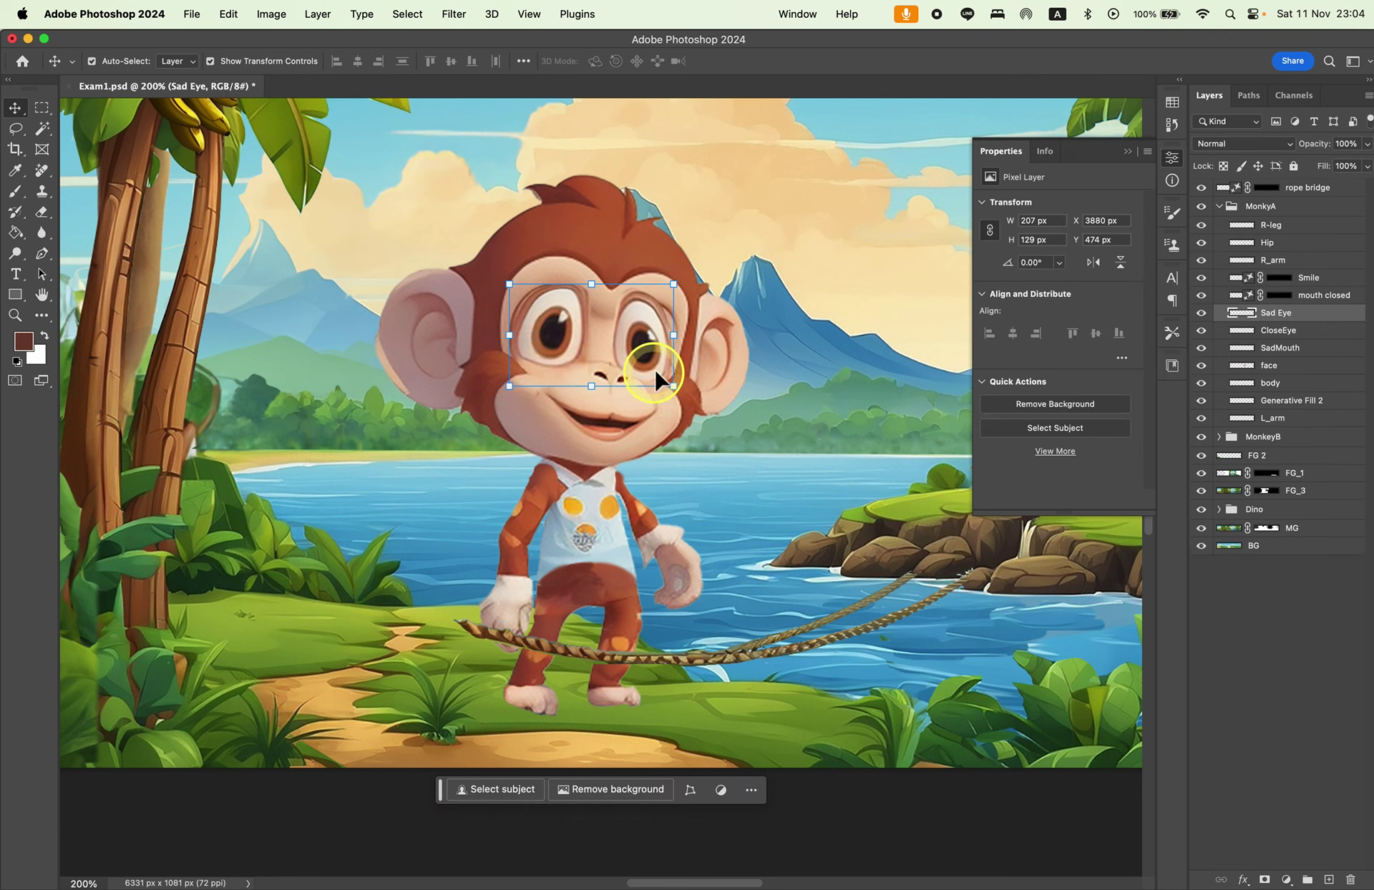
{"action": "mouse_move", "coordinate": [654, 368]}
{"action": "left_mouse_down"}
{"action": "mouse_move", "coordinate": [749, 259]}
{"action": "mouse_move", "coordinate": [630, 372]}
{"action": "mouse_move", "coordinate": [669, 438]}
{"action": "left_mouse_up"}
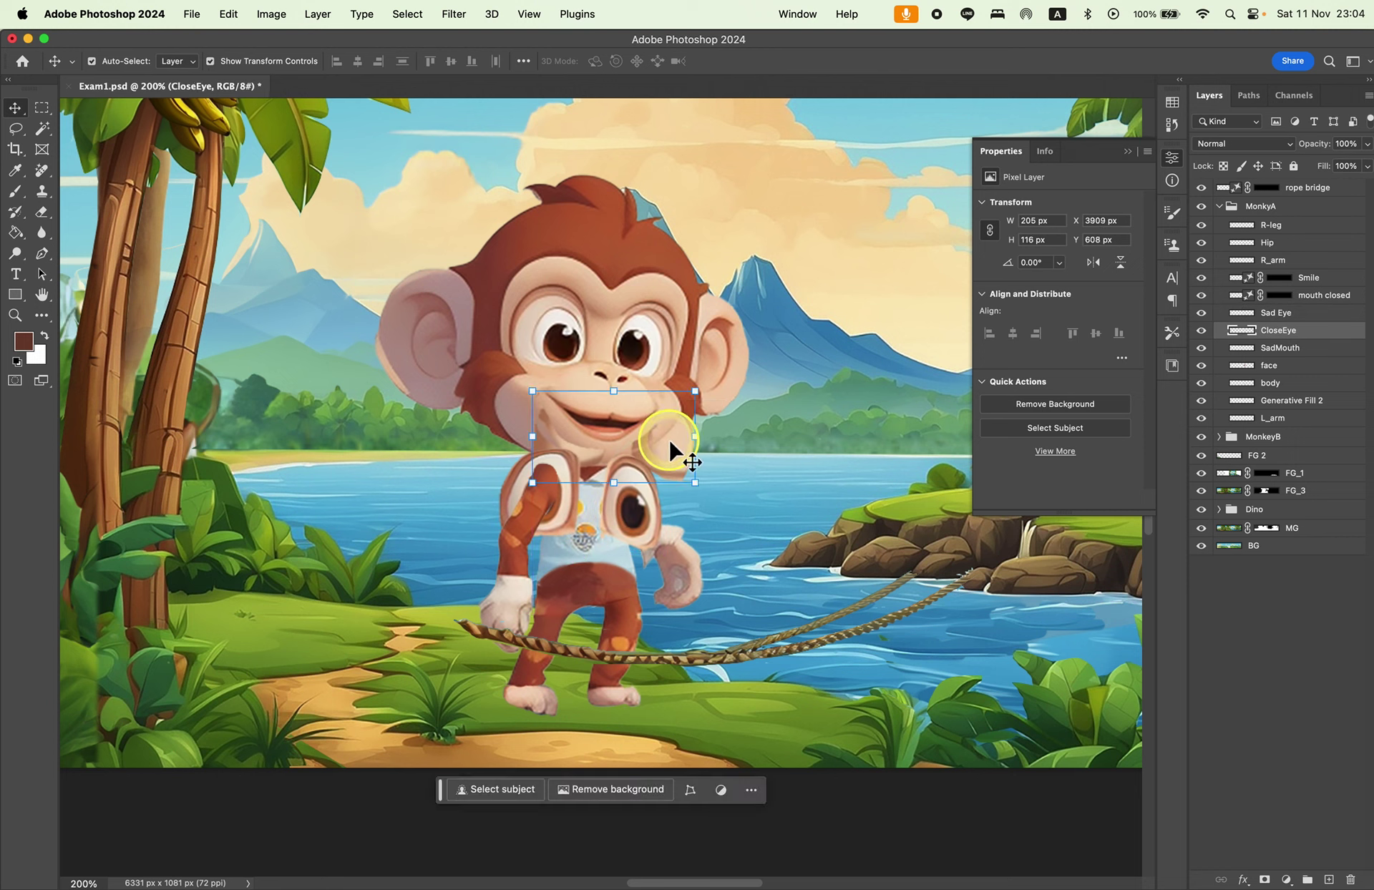
{"action": "left_click_drag", "start_coordinate": [663, 341], "coordinate": [851, 225]}
{"action": "mouse_move", "coordinate": [558, 339]}
{"action": "left_mouse_down"}
{"action": "mouse_move", "coordinate": [580, 340]}
{"action": "mouse_move", "coordinate": [511, 402]}
{"action": "left_mouse_up"}
{"action": "mouse_move", "coordinate": [621, 423]}
{"action": "left_mouse_down"}
{"action": "mouse_move", "coordinate": [643, 405]}
{"action": "mouse_move", "coordinate": [813, 465]}
{"action": "left_mouse_up"}
{"action": "key", "text": "ctrl+z"}
{"action": "key", "text": "ctrl+z"}
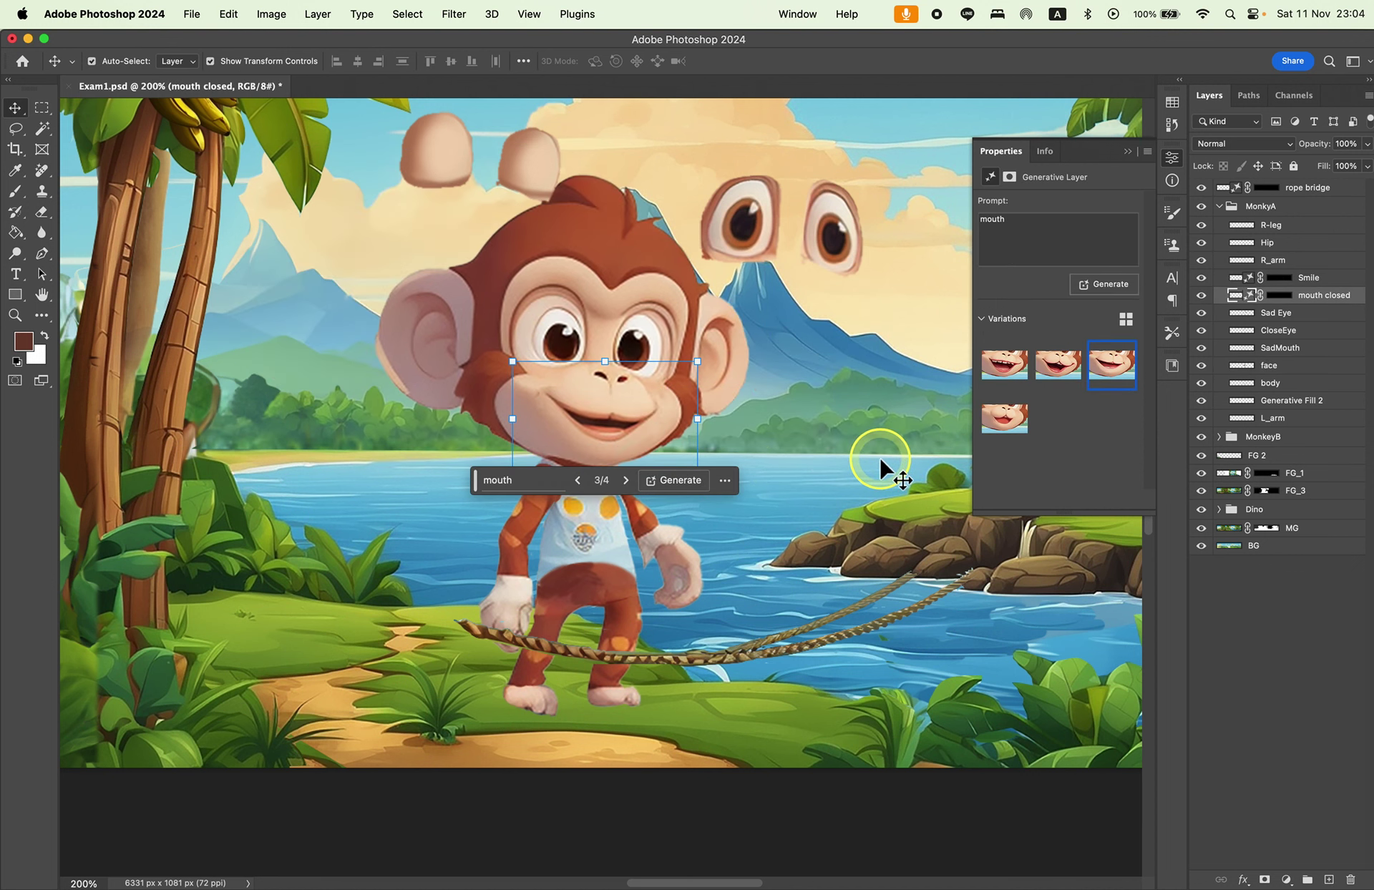
Compare the monkey's Smile and mouth closed layers by toggling their visibility.
{"action": "left_click", "coordinate": [1310, 278]}
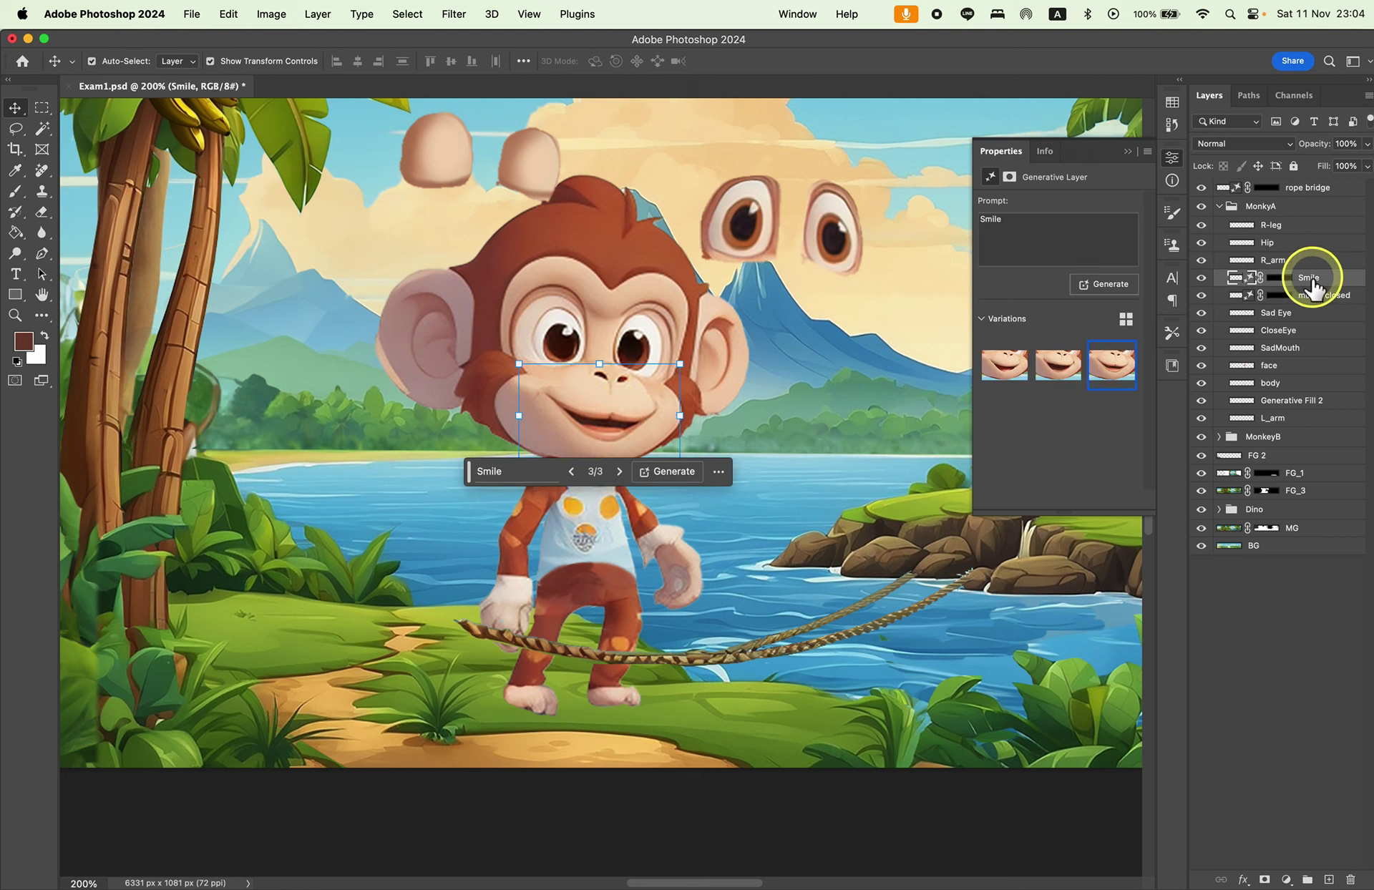
{"action": "left_click", "coordinate": [1204, 293]}
{"action": "left_click_drag", "start_coordinate": [1211, 290], "coordinate": [1210, 321]}
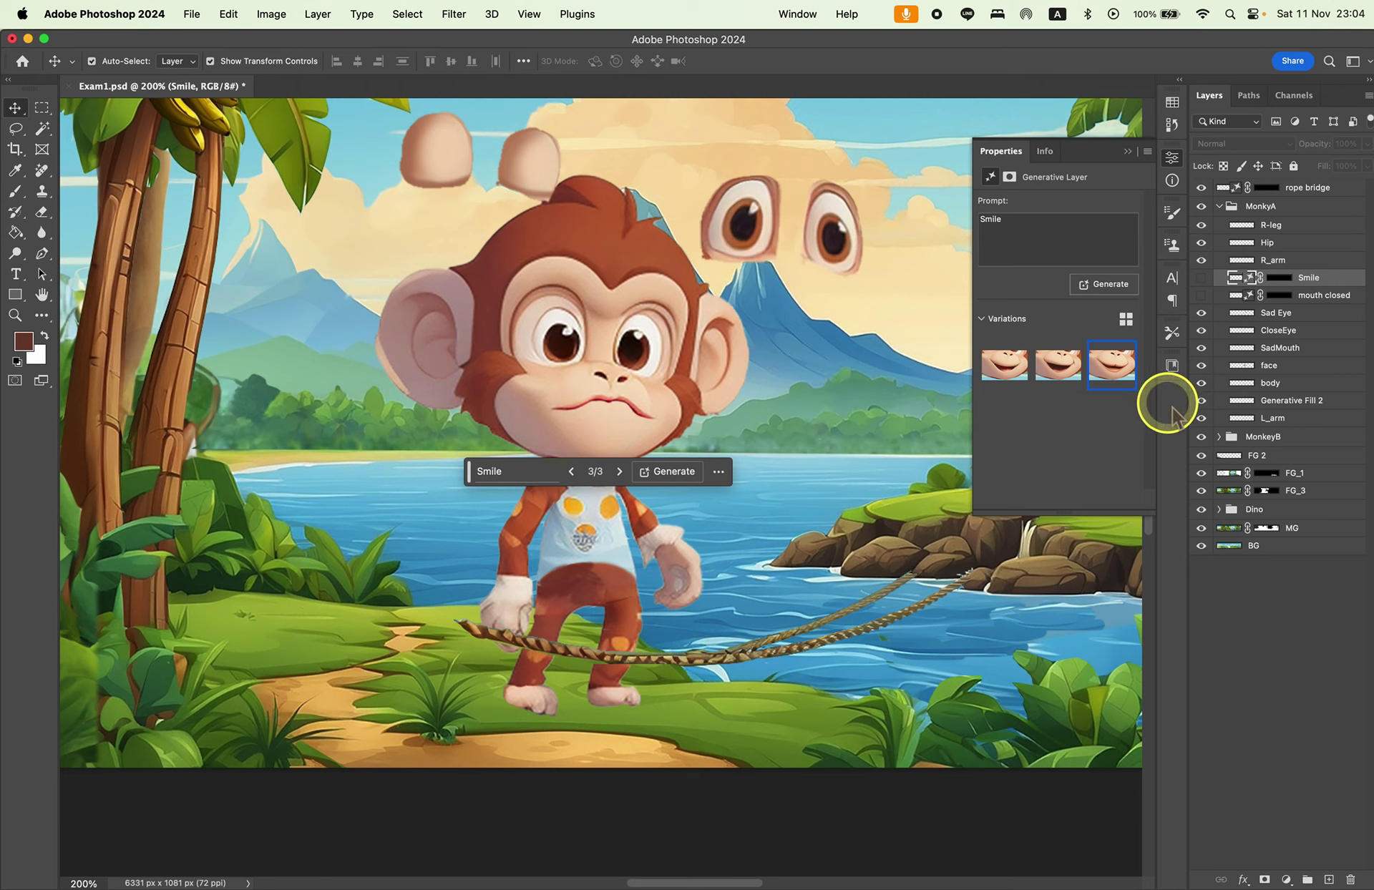
{"action": "left_click", "coordinate": [1202, 277]}
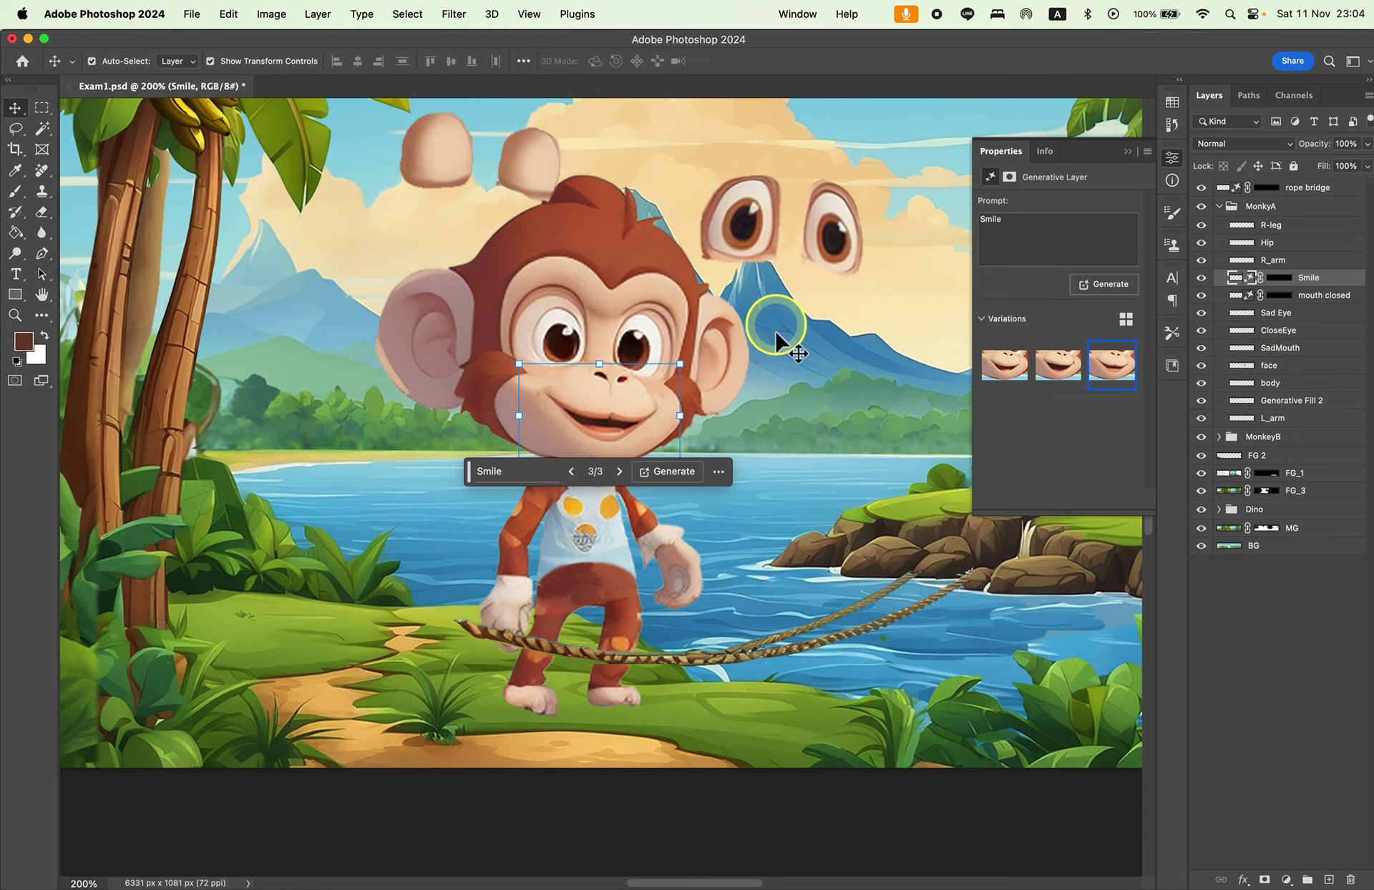
{"action": "key", "text": "ctrl+z"}
{"action": "key", "text": "ctrl+z"}
{"action": "key", "text": "ctrl+z"}
{"action": "key", "text": "ctrl+z"}
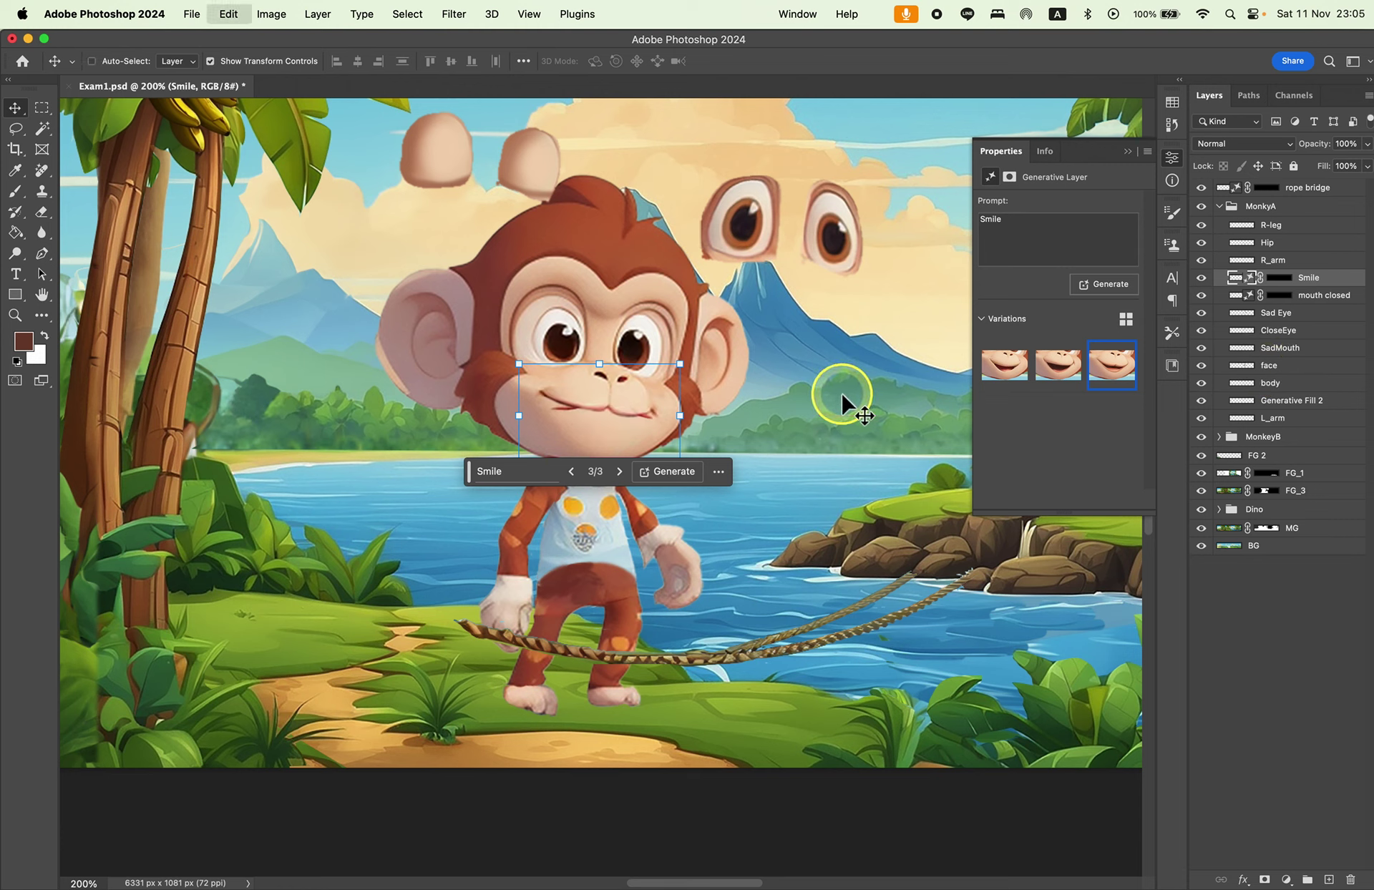
{"action": "key", "text": "ctrl+z"}
{"action": "key", "text": "ctrl+z"}
{"action": "key", "text": "ctrl+z"}
{"action": "key", "text": "ctrl+z"}
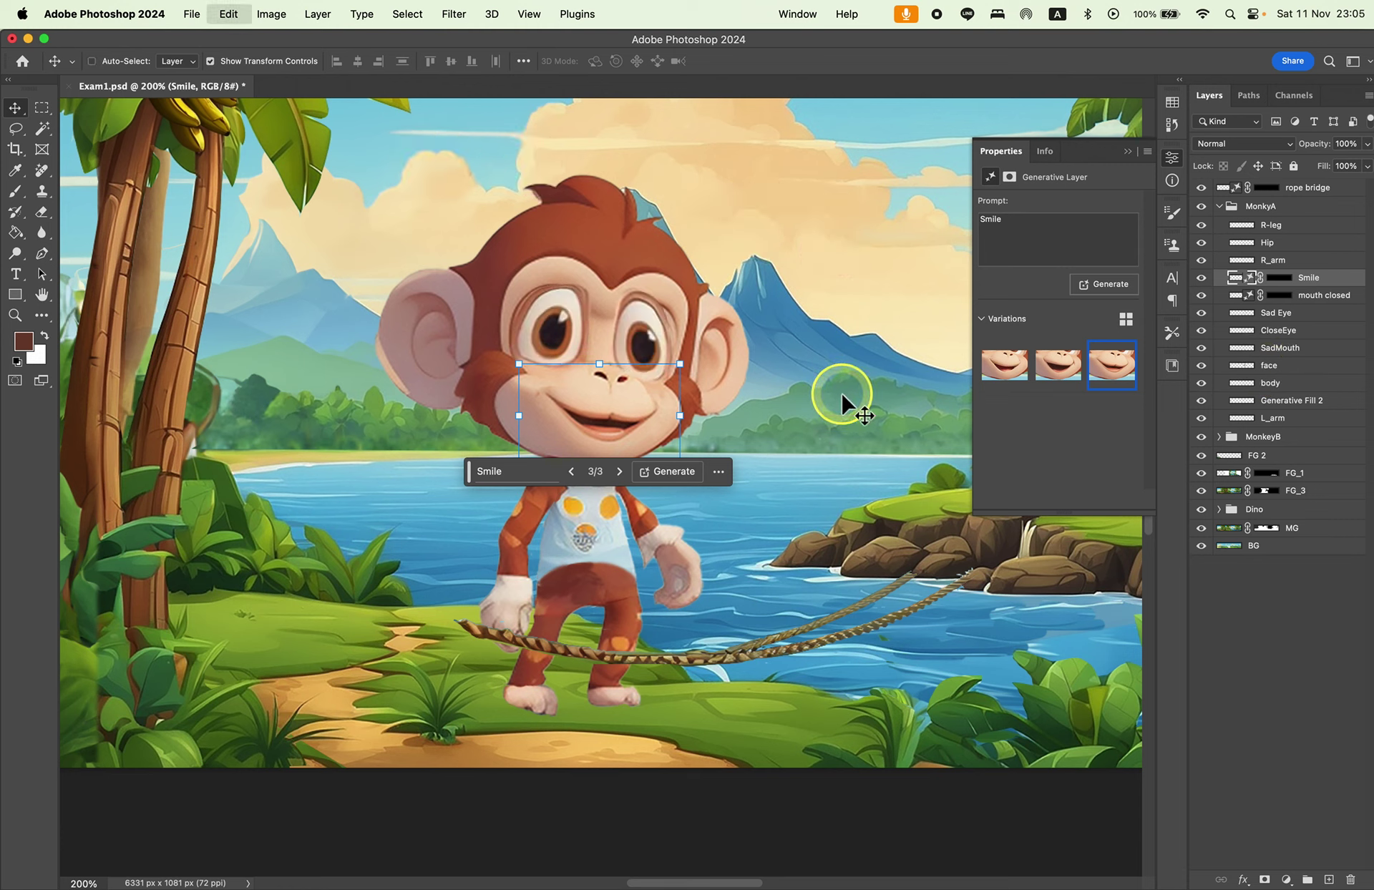
{"action": "left_click", "coordinate": [845, 429]}
{"action": "left_click", "coordinate": [591, 569]}
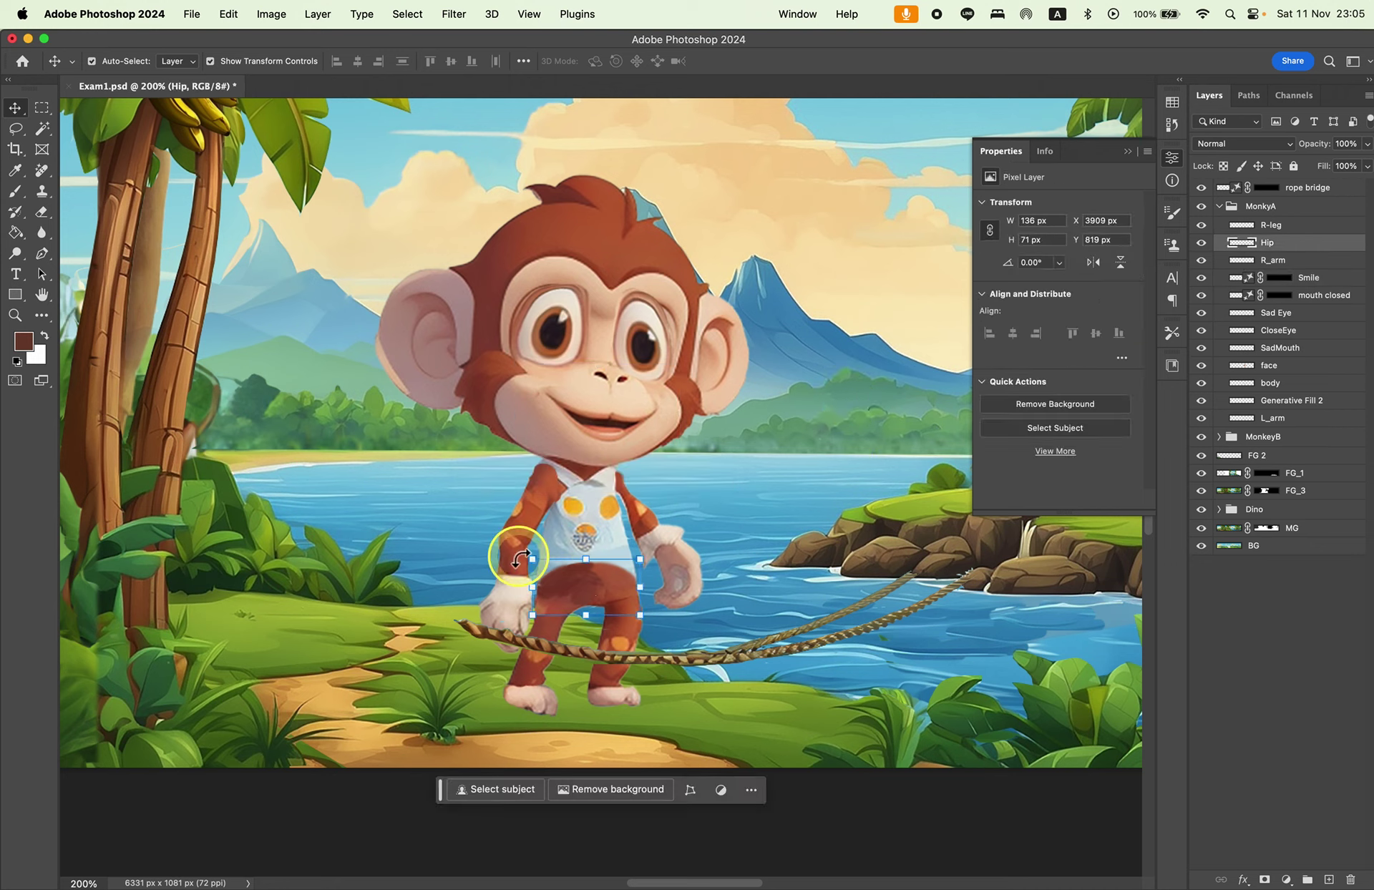
{"action": "left_click_drag", "start_coordinate": [528, 530], "coordinate": [422, 531]}
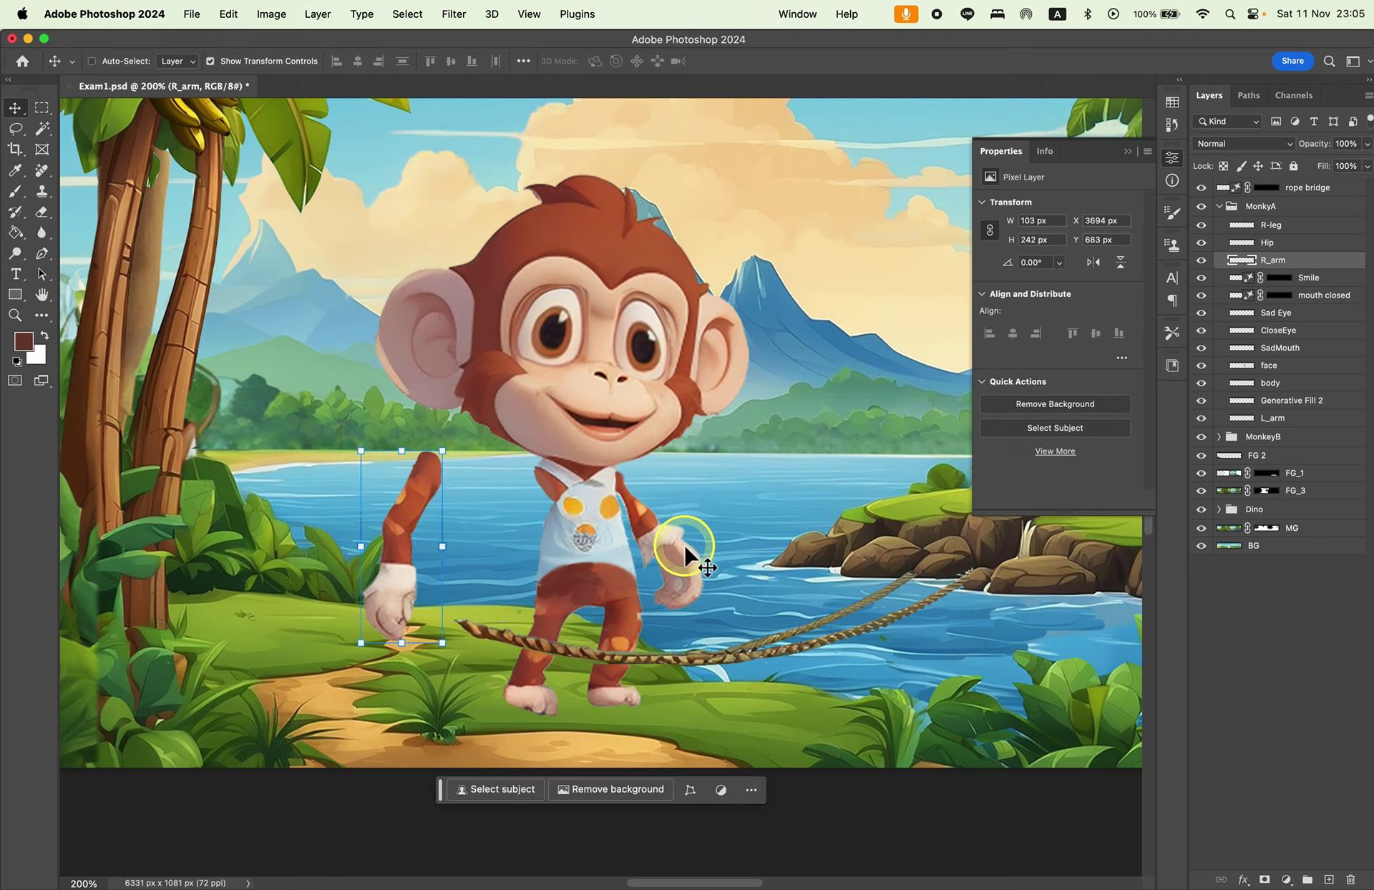
{"action": "key", "text": "ctrl+z"}
{"action": "left_click_drag", "start_coordinate": [655, 539], "coordinate": [744, 544]}
{"action": "key", "text": "ctrl+z"}
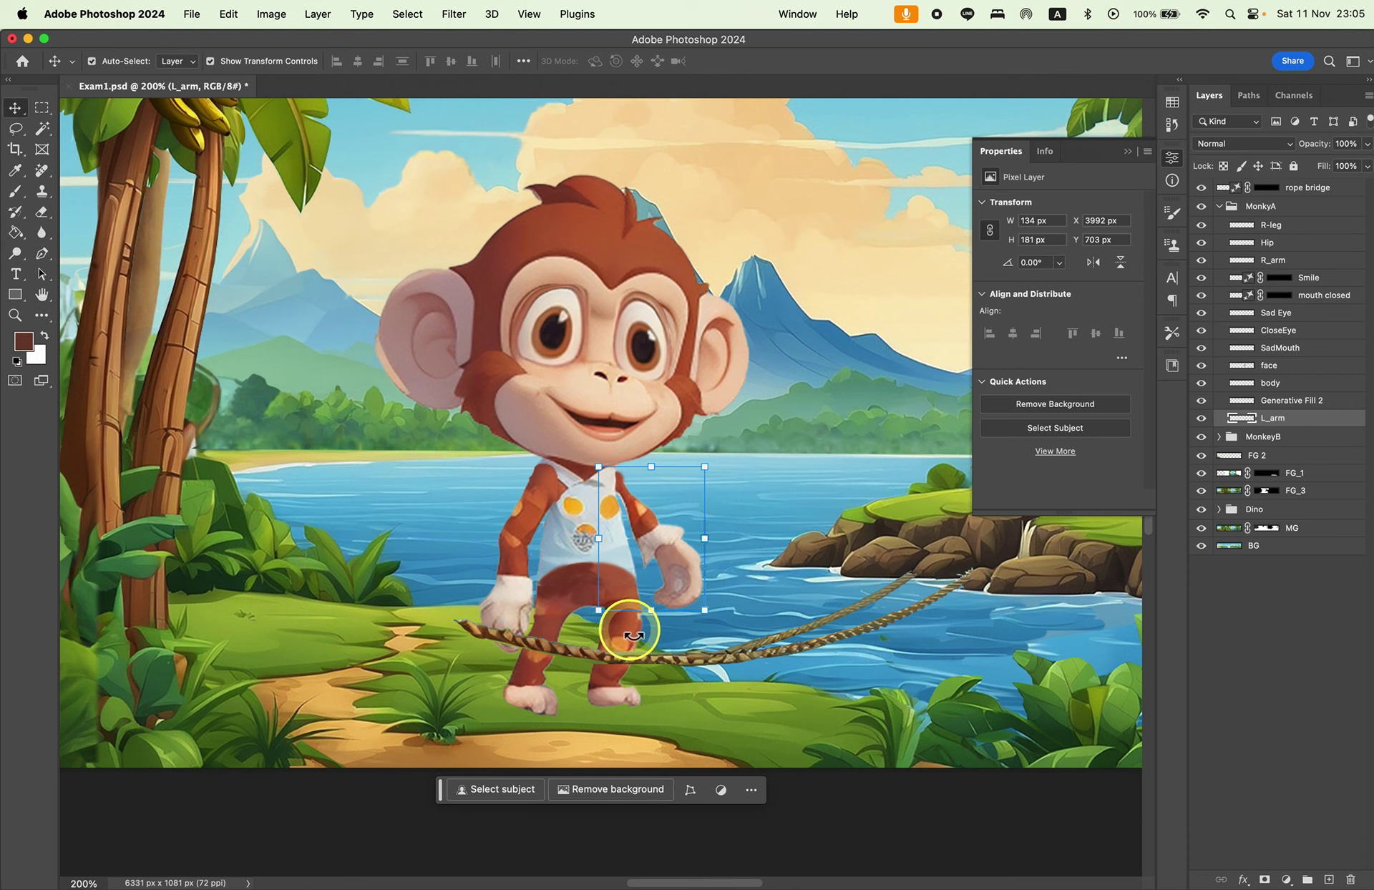
{"action": "left_click_drag", "start_coordinate": [630, 635], "coordinate": [744, 662]}
{"action": "key", "text": "ctrl+z"}
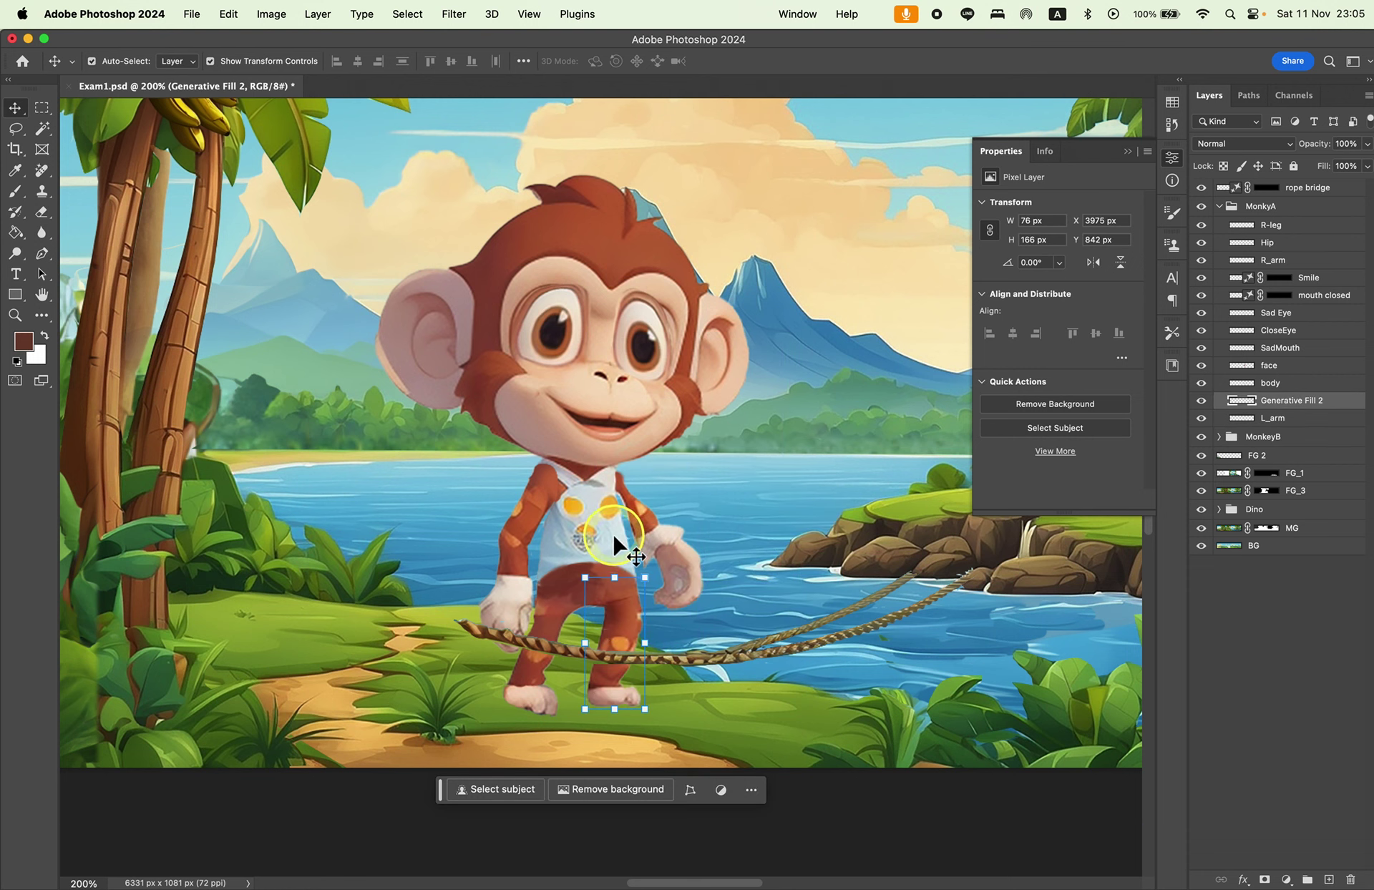
{"action": "left_click_drag", "start_coordinate": [614, 546], "coordinate": [805, 469]}
{"action": "key", "text": "ctrl+z"}
{"action": "left_click_drag", "start_coordinate": [598, 584], "coordinate": [838, 529]}
{"action": "key", "text": "ctrl+z"}
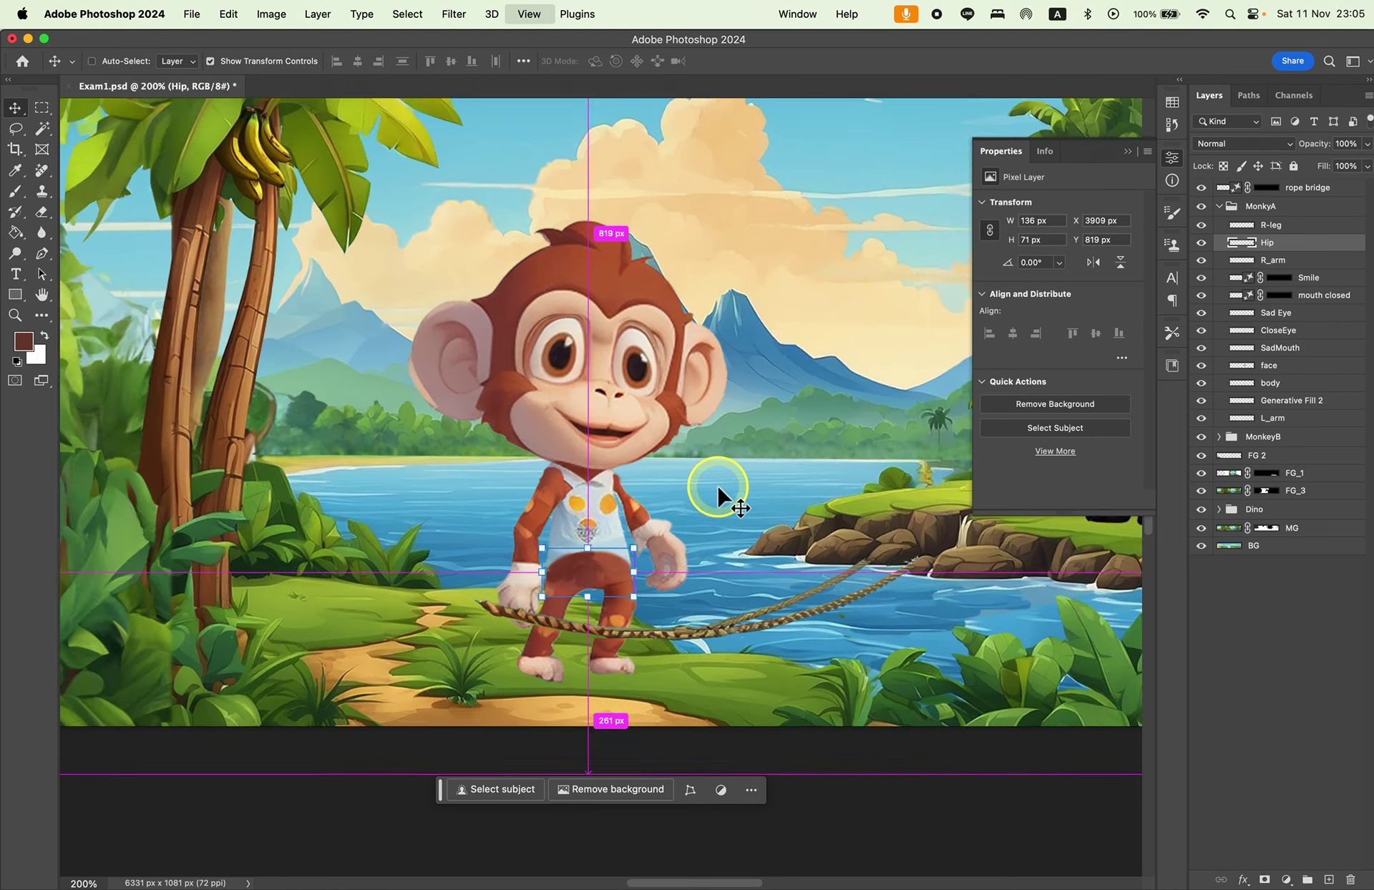
{"action": "key", "text": "ctrl+minus"}
{"action": "key", "text": "ctrl+minus"}
{"action": "left_click", "coordinate": [812, 737]}
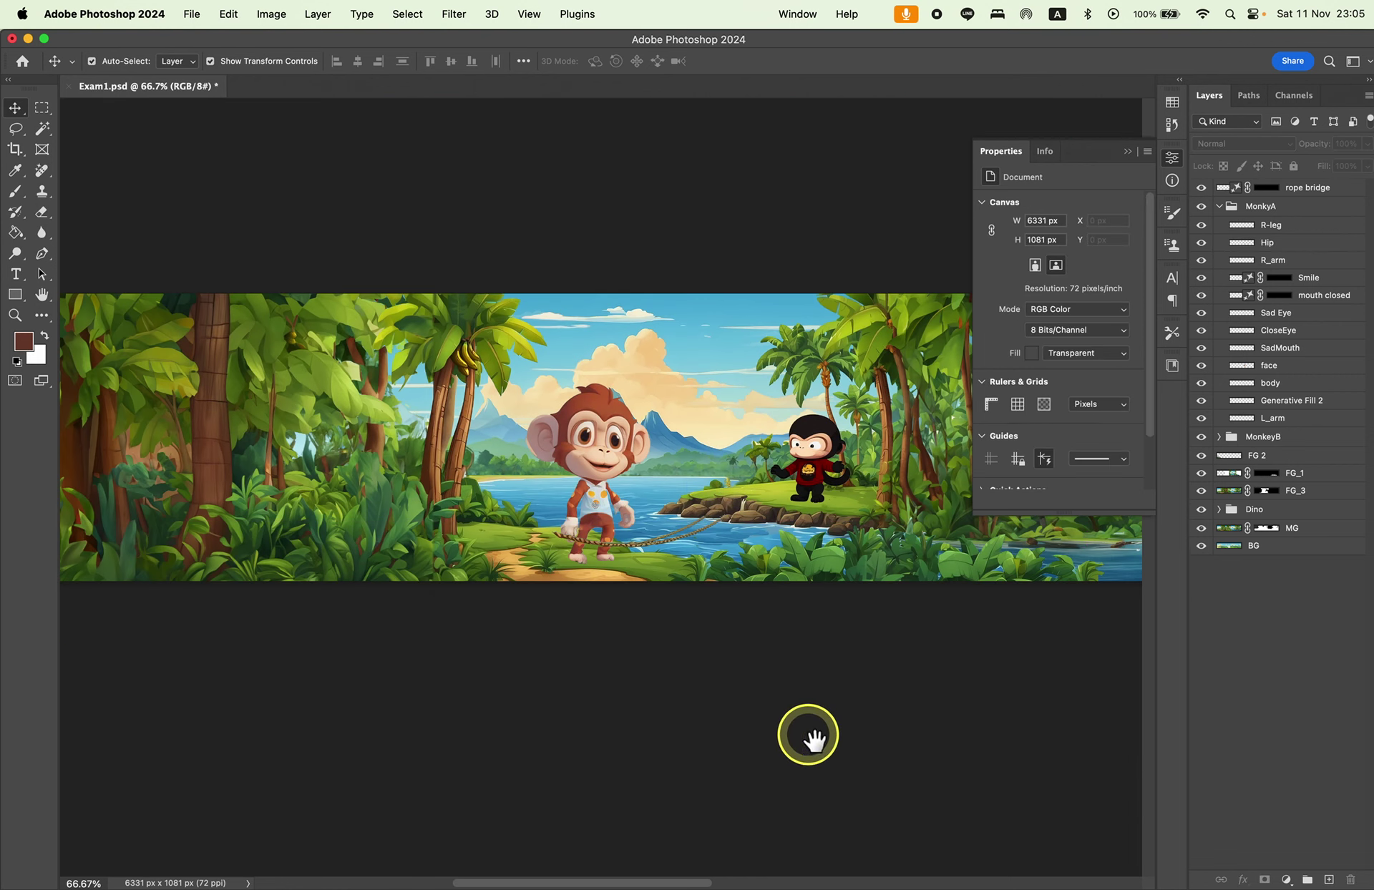
{"action": "left_click_drag", "start_coordinate": [809, 738], "coordinate": [822, 776]}
{"action": "key", "text": "ctrl+minus"}
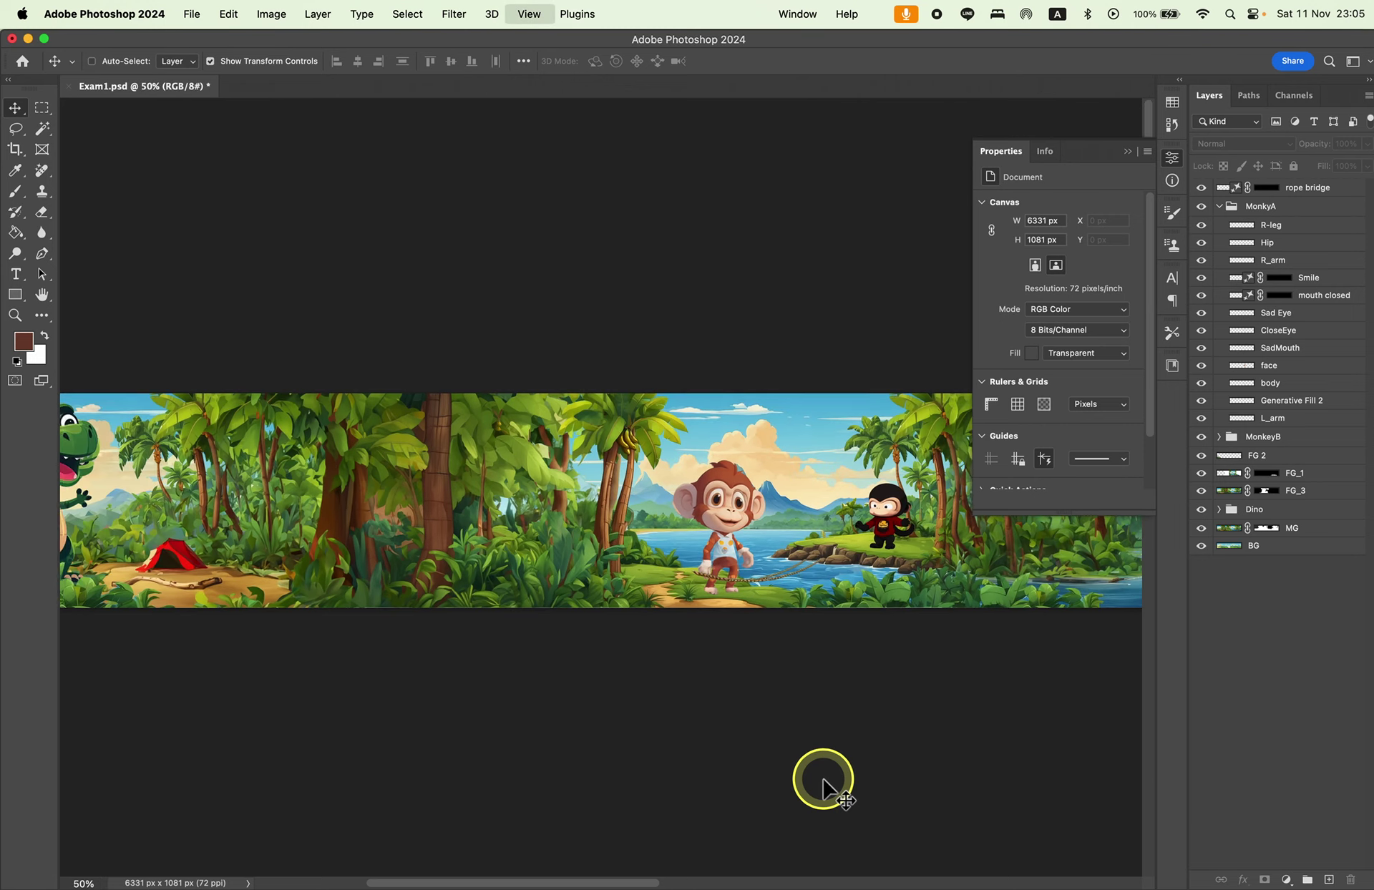
{"action": "key", "text": "ctrl+minus"}
{"action": "left_click_drag", "start_coordinate": [919, 698], "coordinate": [874, 665]}
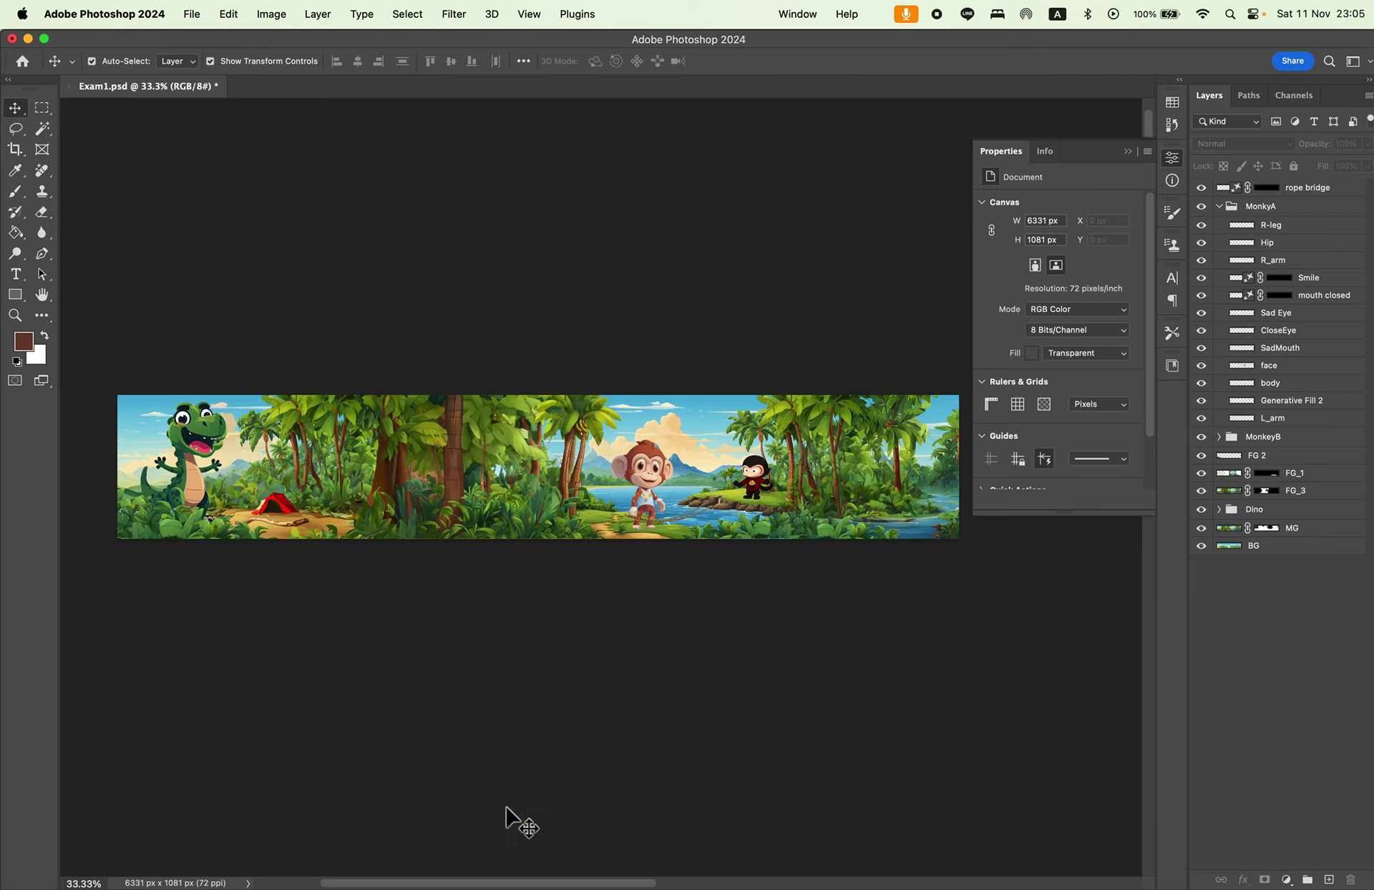
{"action": "left_click_drag", "start_coordinate": [505, 807], "coordinate": [938, 118]}
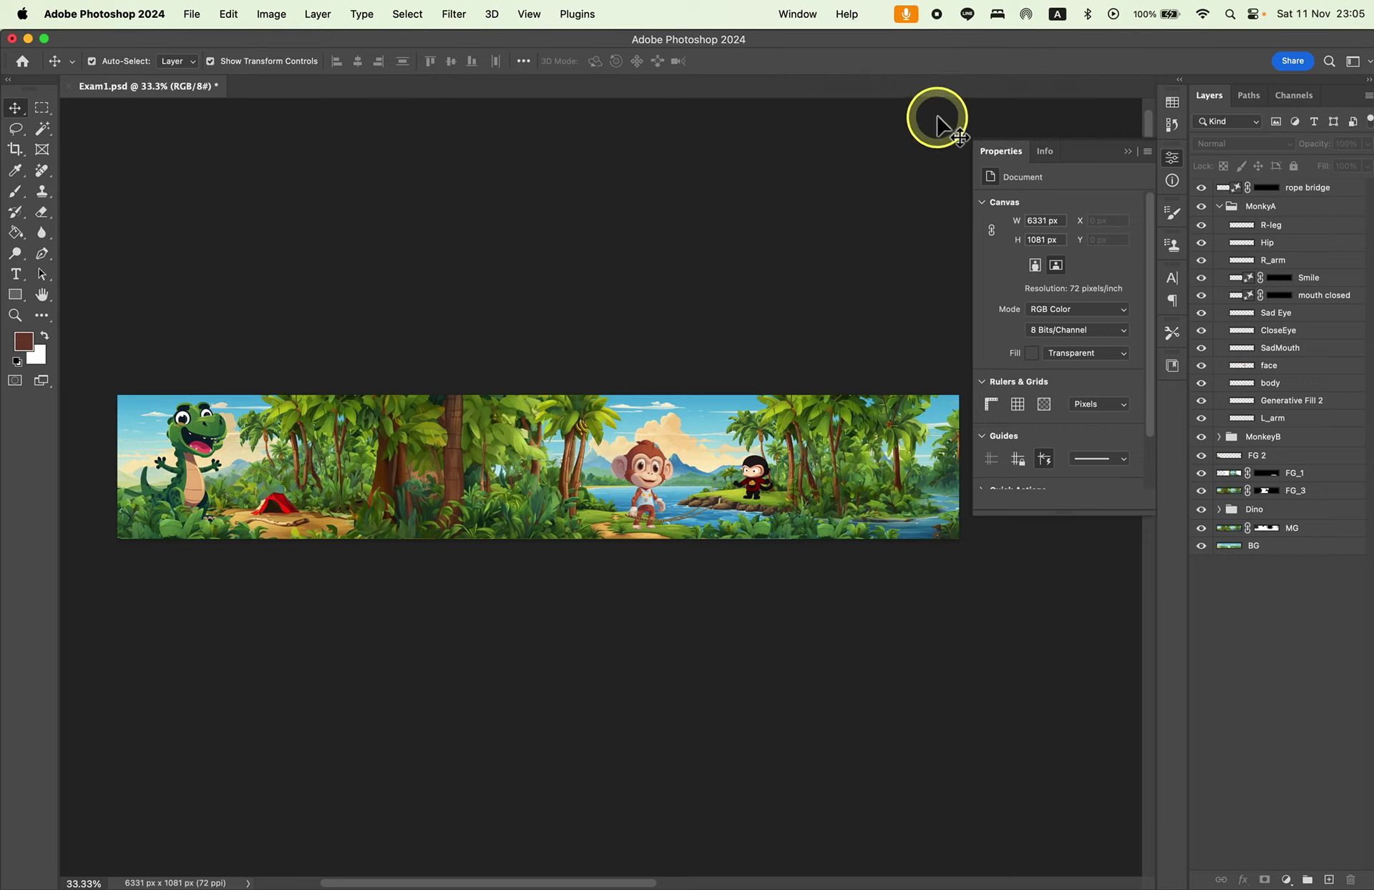